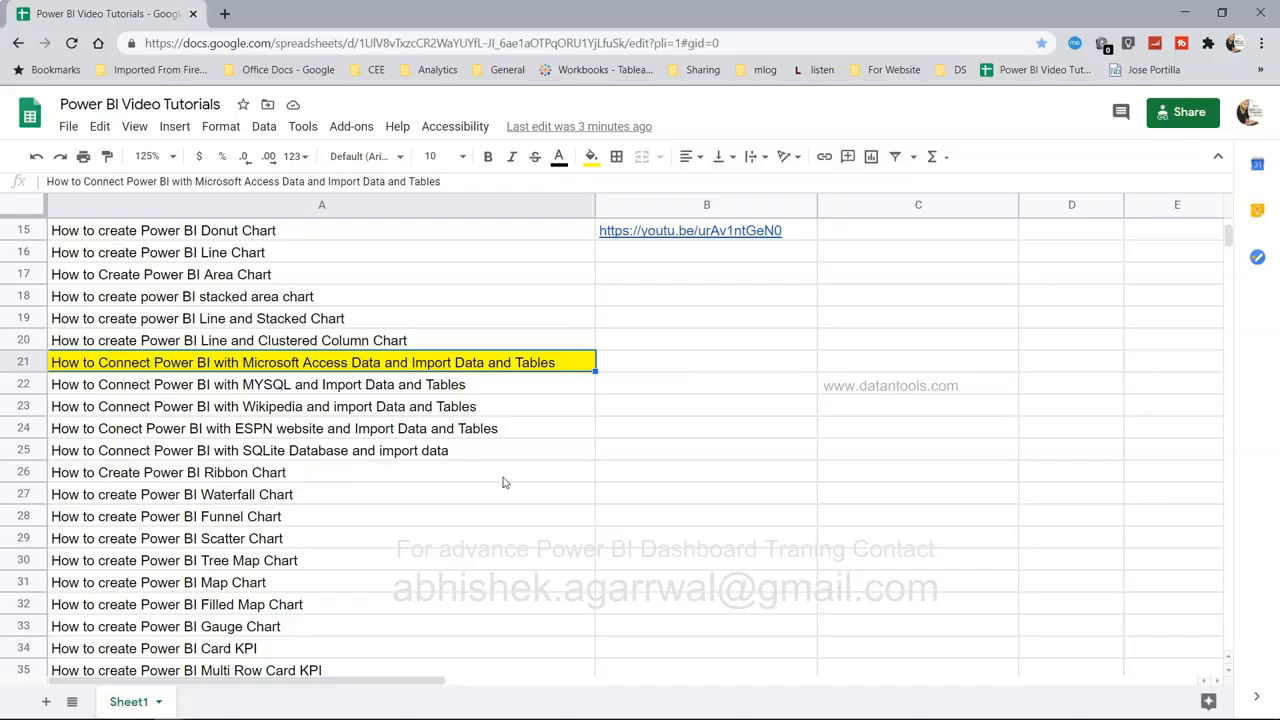
Switch from the Google Sheets tutorial list to the blank Power BI Desktop report.
{"action": "left_click", "coordinate": [565, 709]}
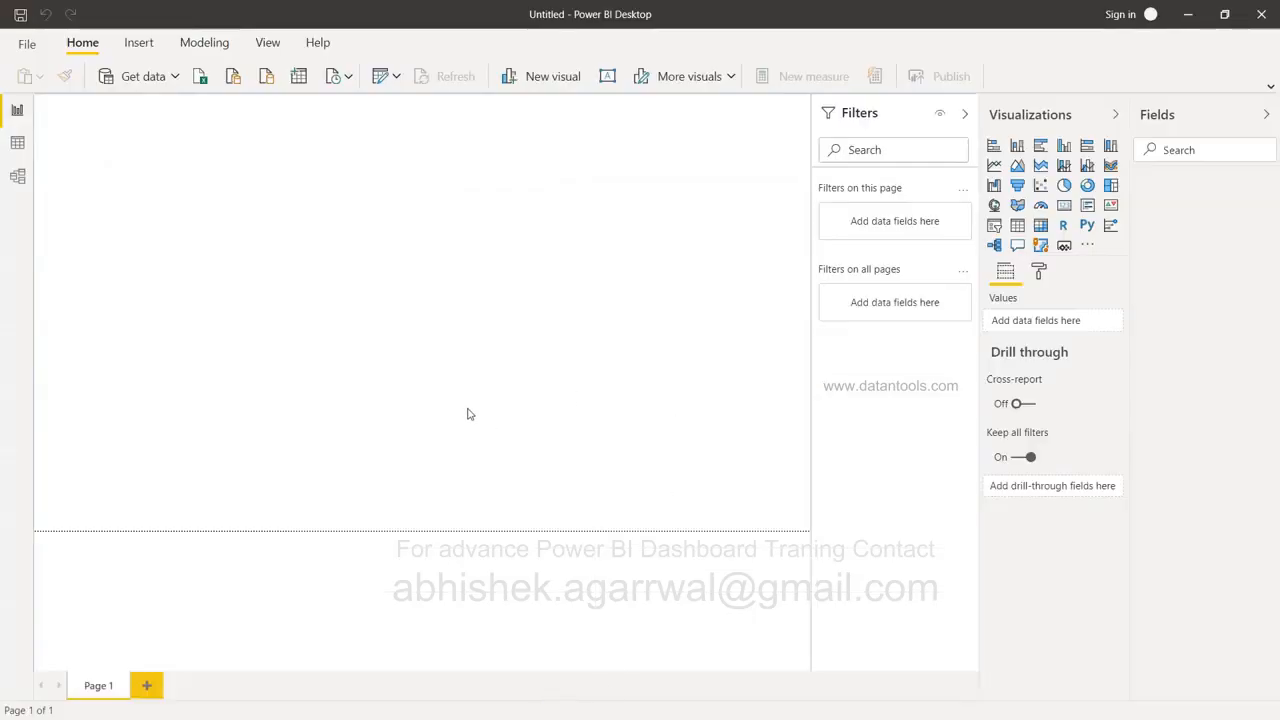
Choose Access database as the Get data source and connect, opening the file picker.
{"action": "left_click", "coordinate": [143, 78]}
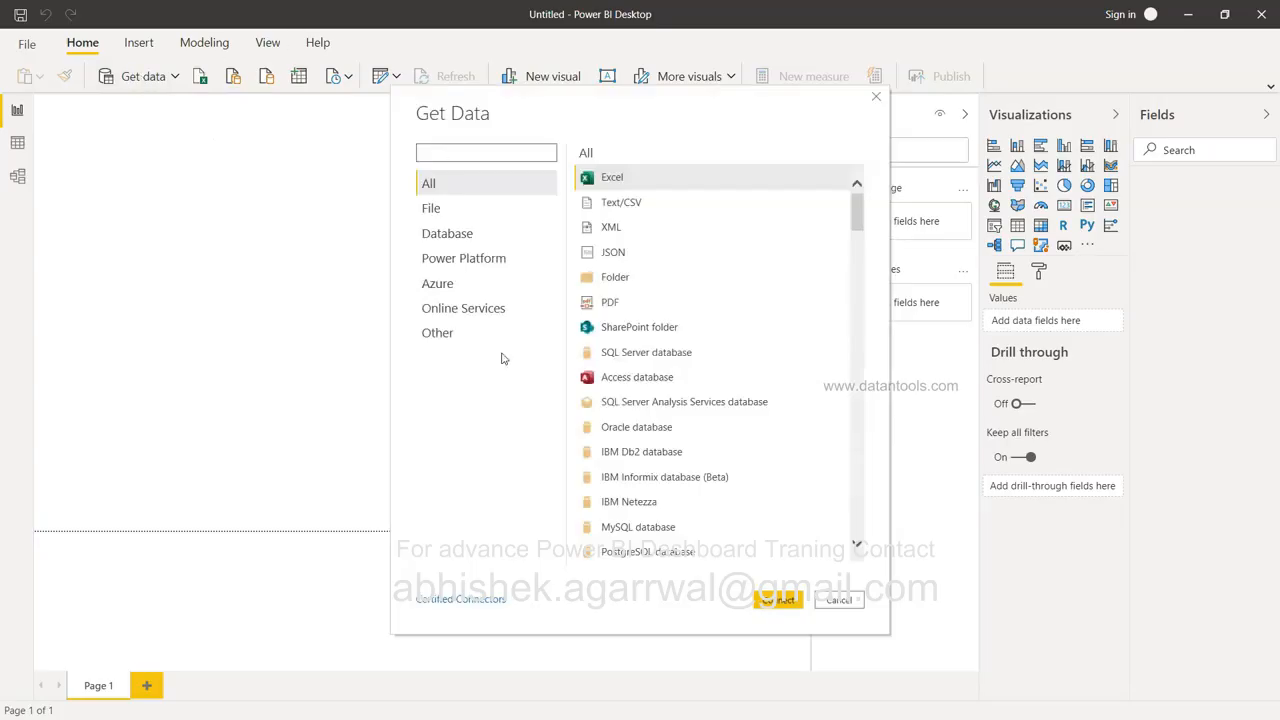
{"action": "left_click", "coordinate": [634, 388]}
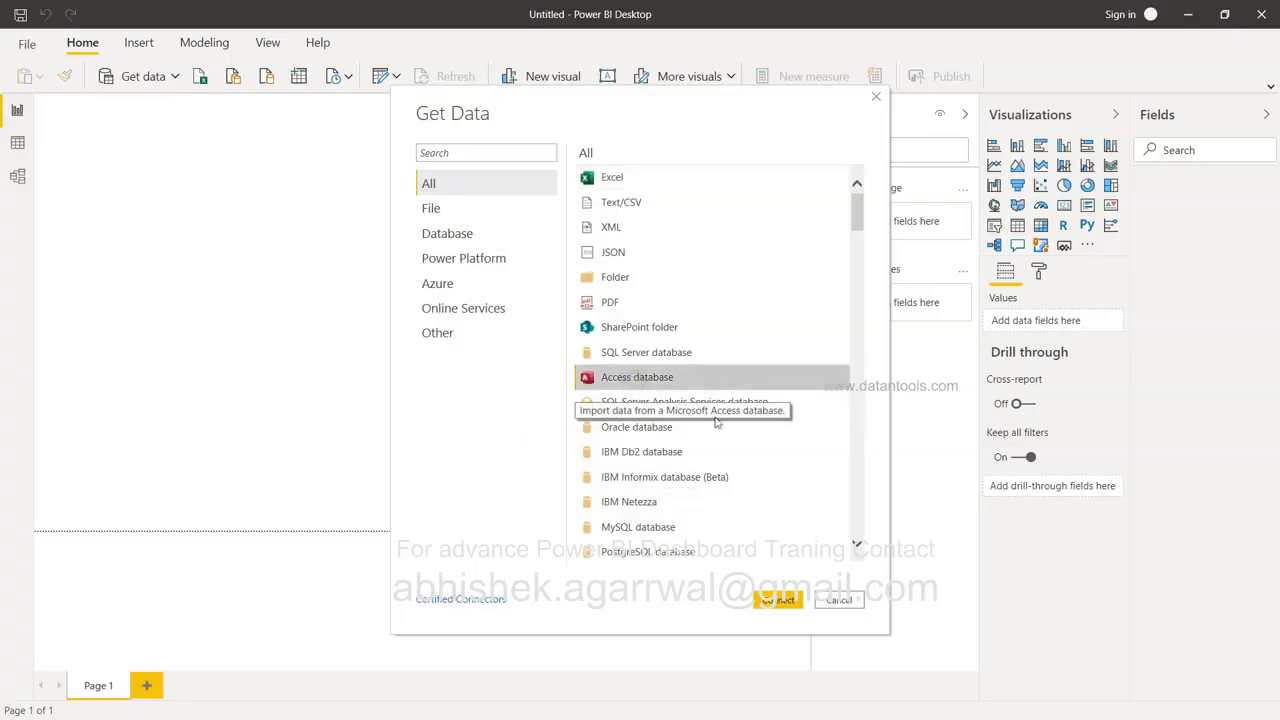
{"action": "left_click", "coordinate": [783, 601]}
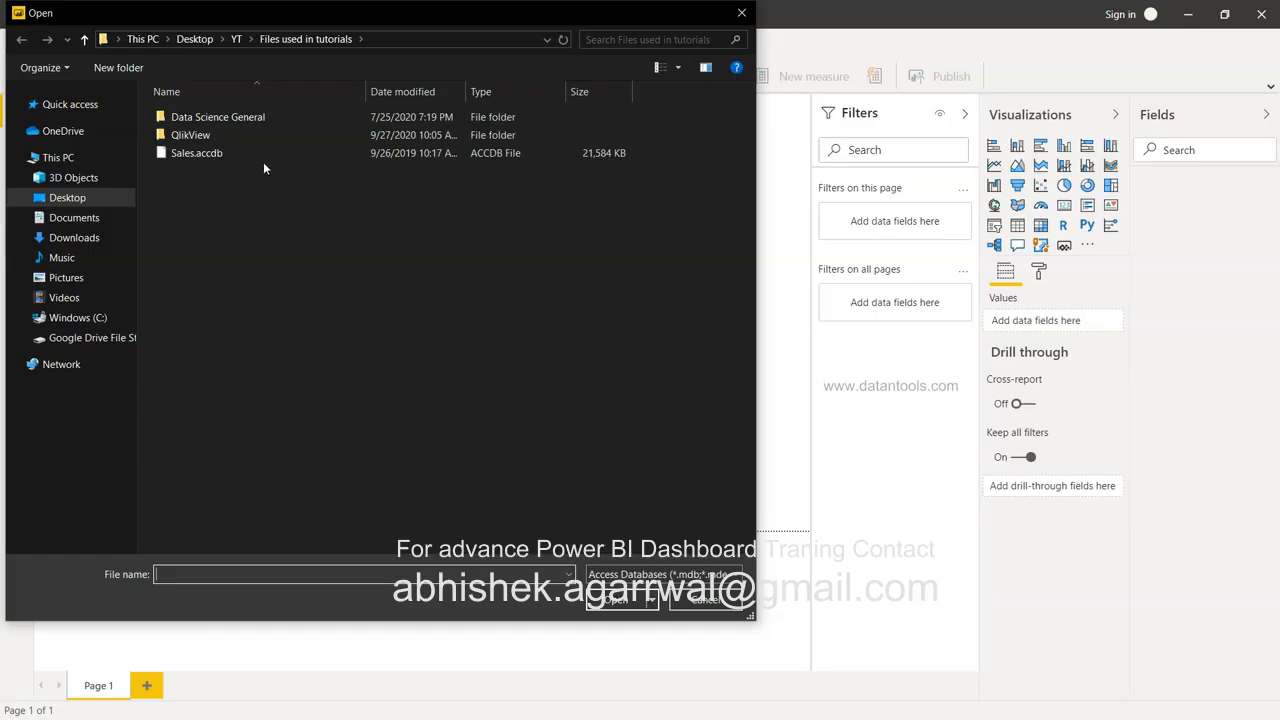
Open Sales.accdb from the tutorials folder into the Navigator.
{"action": "left_click", "coordinate": [205, 153]}
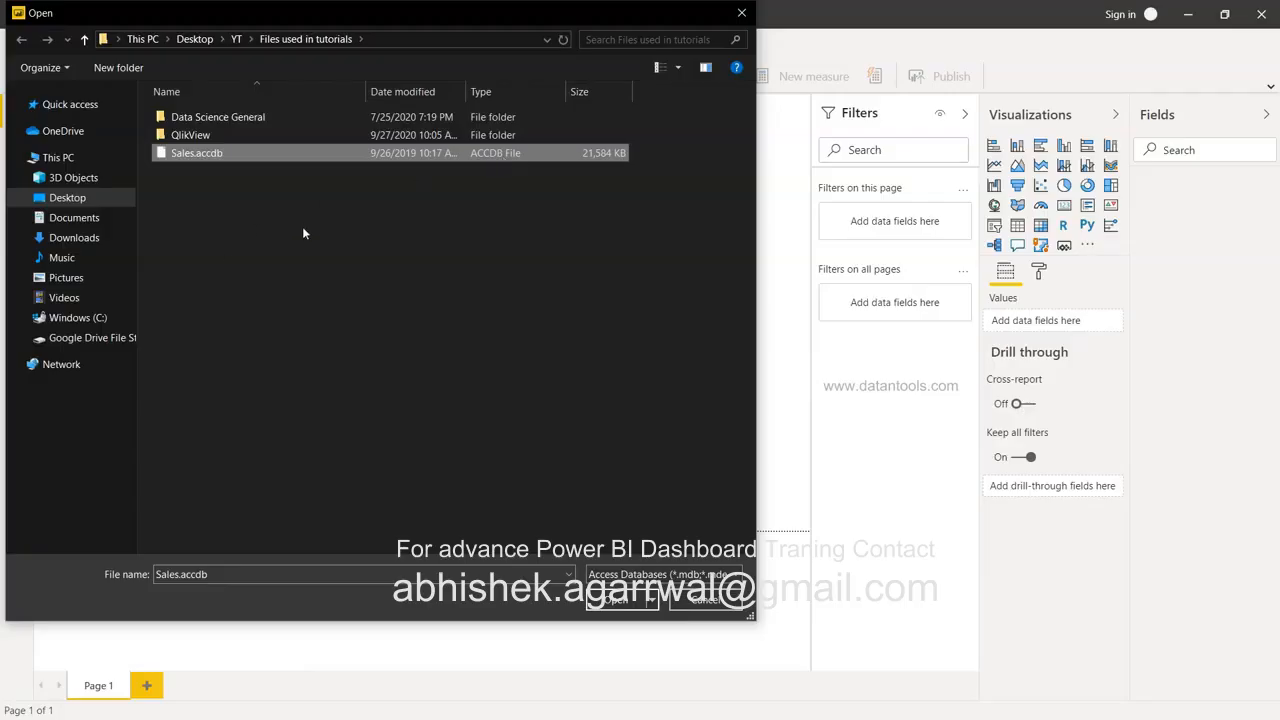
{"action": "double_click", "coordinate": [263, 155]}
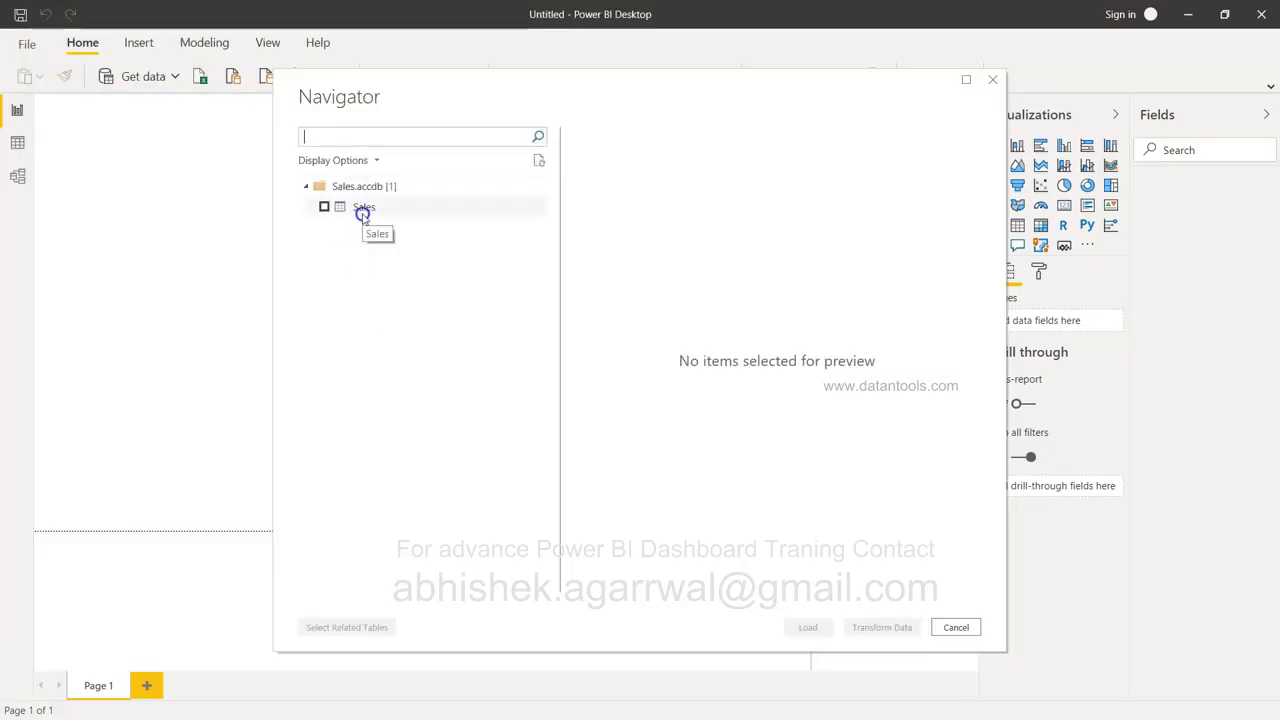
Preview the Sales table's columns (ID, %KEY, Cost), tick it and load it.
{"action": "left_click", "coordinate": [371, 210]}
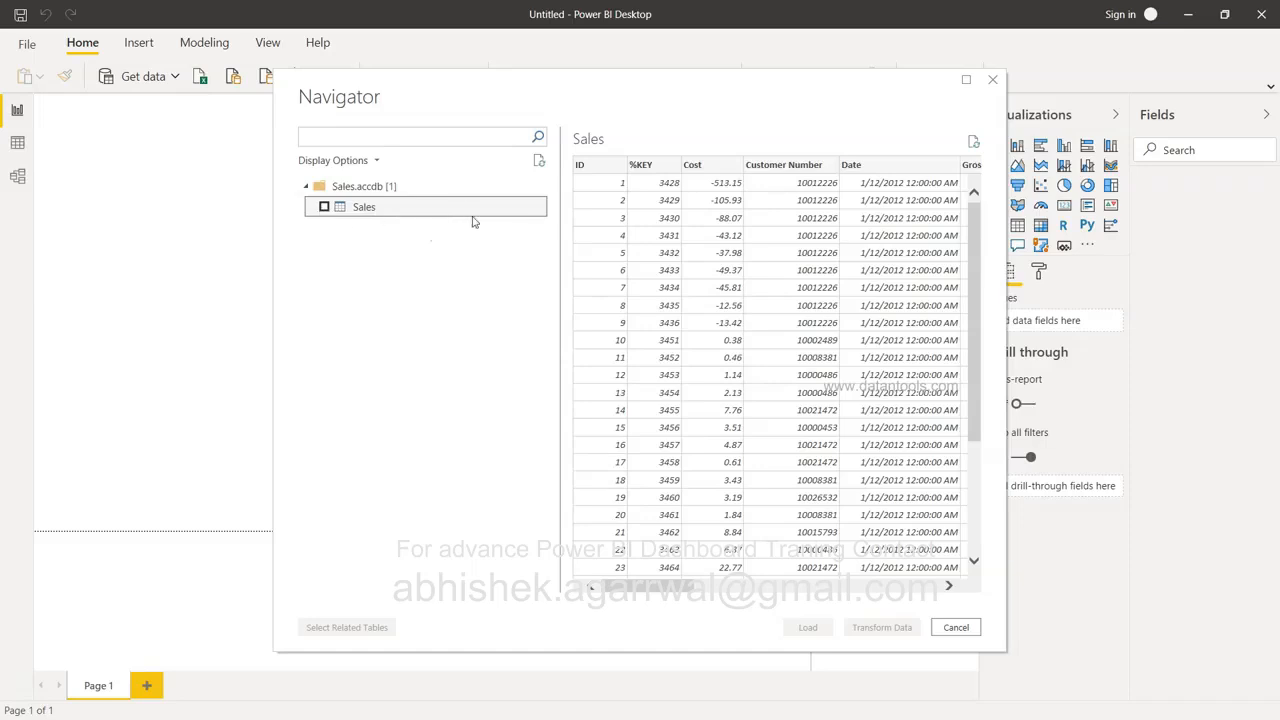
{"action": "scroll", "coordinate": [709, 234], "scroll_direction": "right", "scroll_amount": 2}
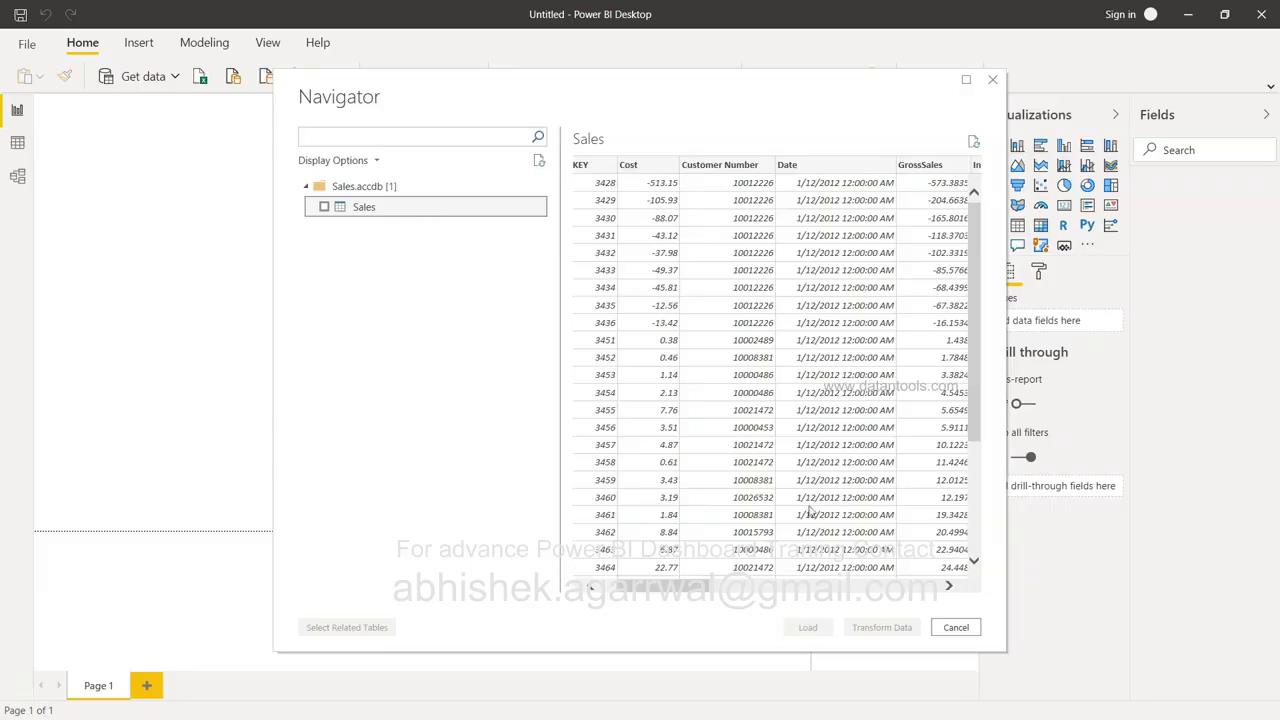
{"action": "scroll", "coordinate": [812, 500], "scroll_direction": "right", "scroll_amount": 5}
{"action": "scroll", "coordinate": [812, 500], "scroll_direction": "right", "scroll_amount": 10}
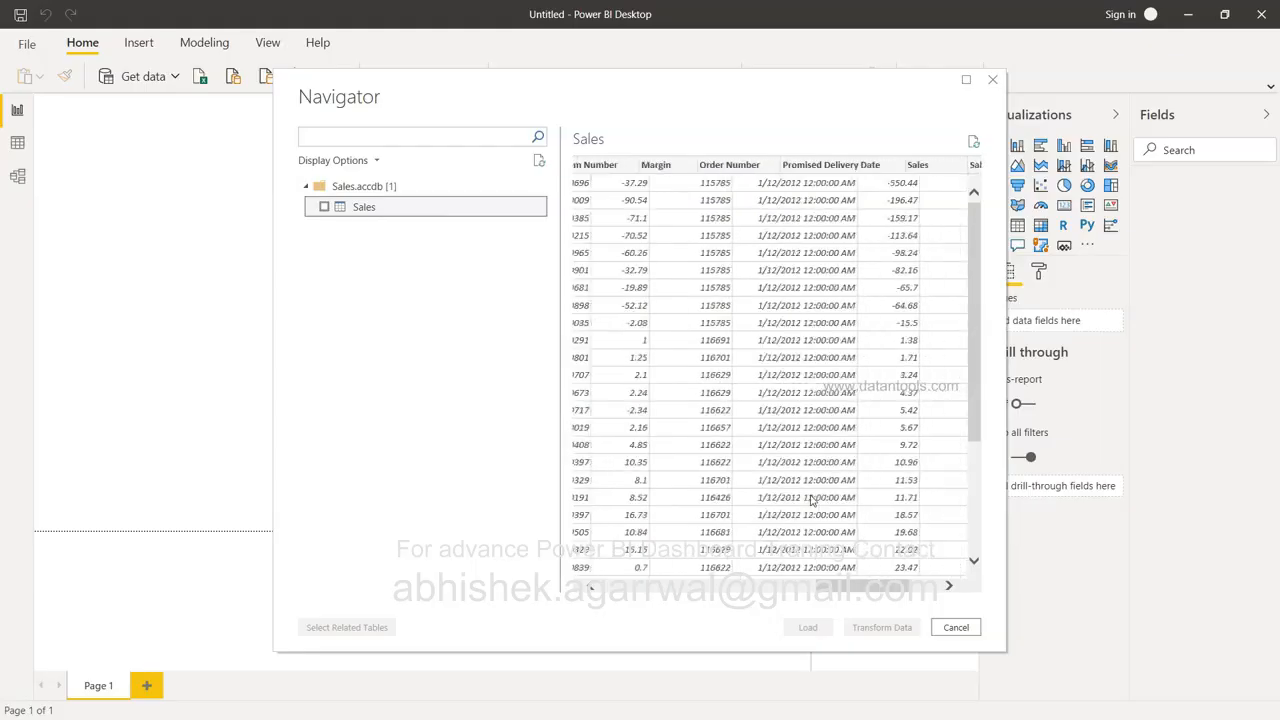
{"action": "scroll", "coordinate": [812, 500], "scroll_direction": "left", "scroll_amount": 15}
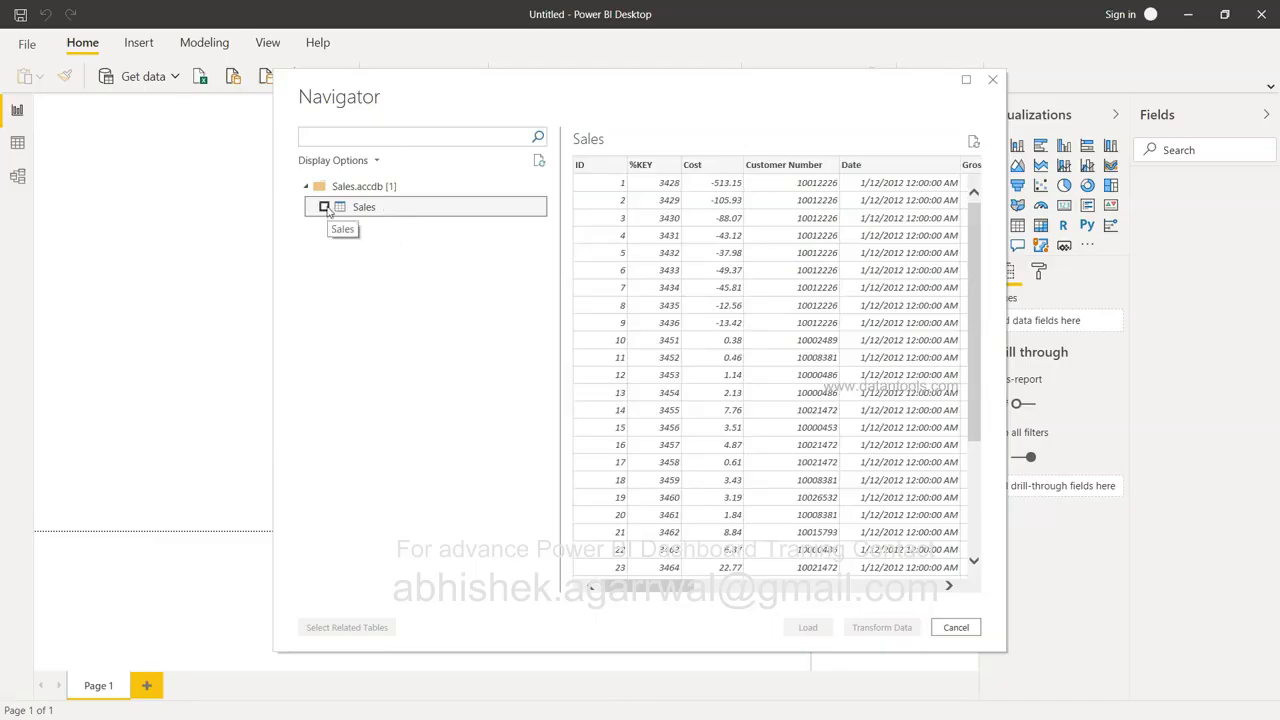
{"action": "left_click", "coordinate": [324, 207]}
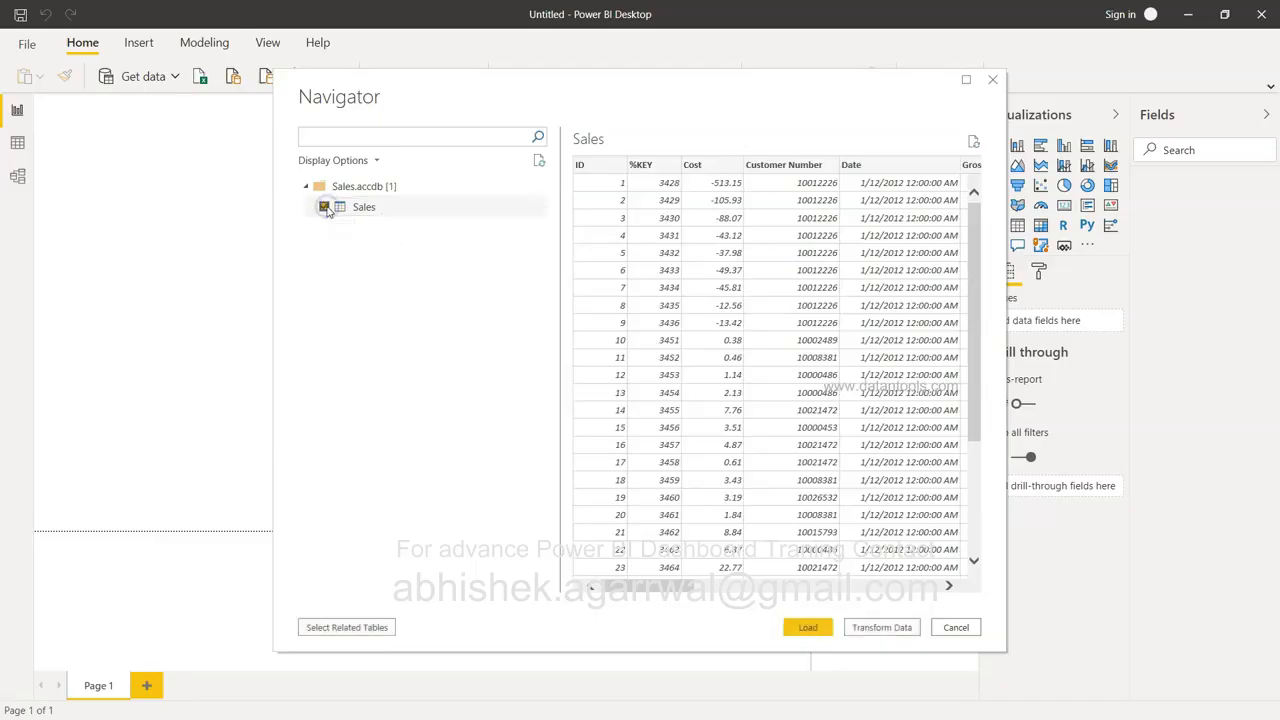
{"action": "left_click", "coordinate": [808, 630]}
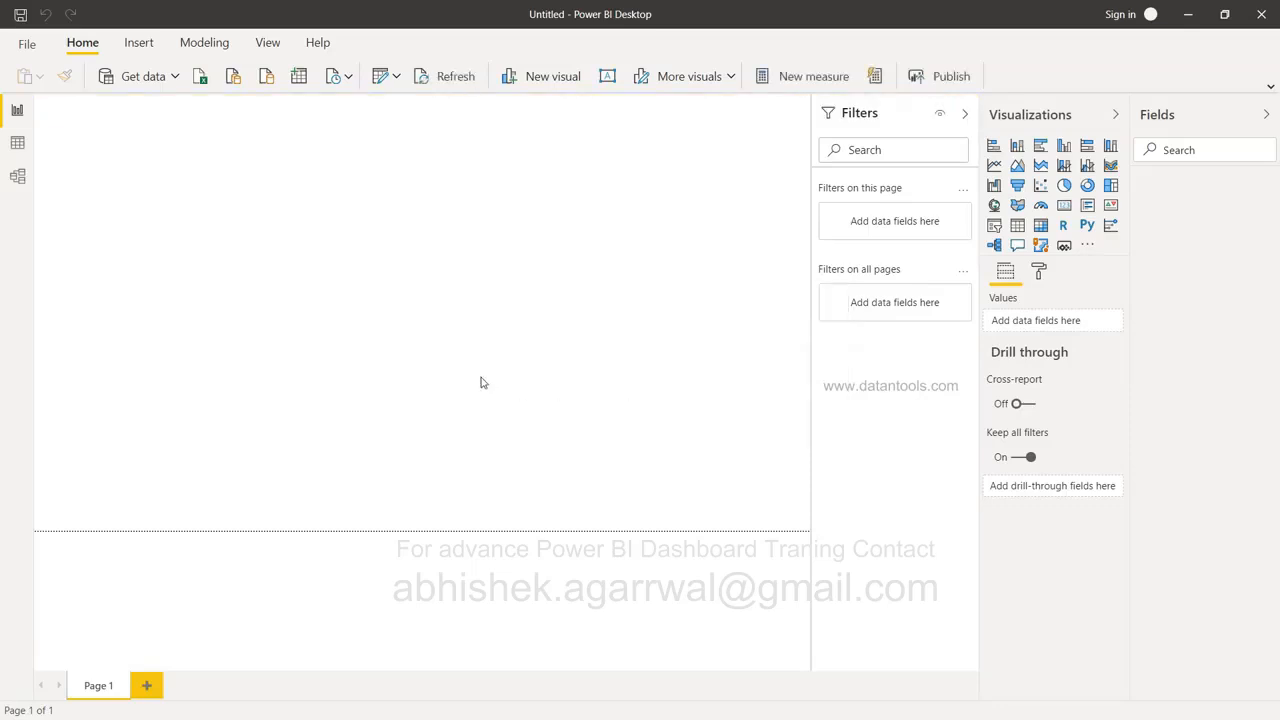
Switch to Data view to see the Sales table's 96,466 rows.
{"action": "left_click", "coordinate": [22, 146]}
{"action": "left_click", "coordinate": [18, 149]}
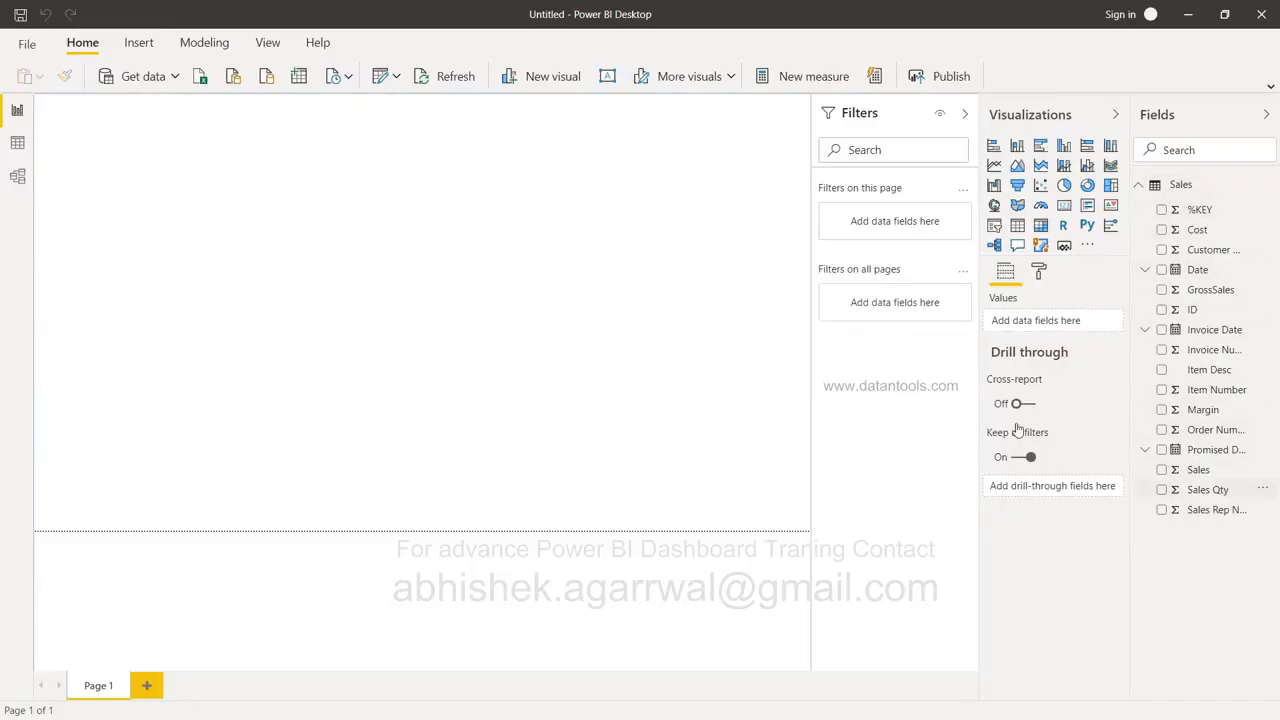
{"action": "left_click", "coordinate": [18, 143]}
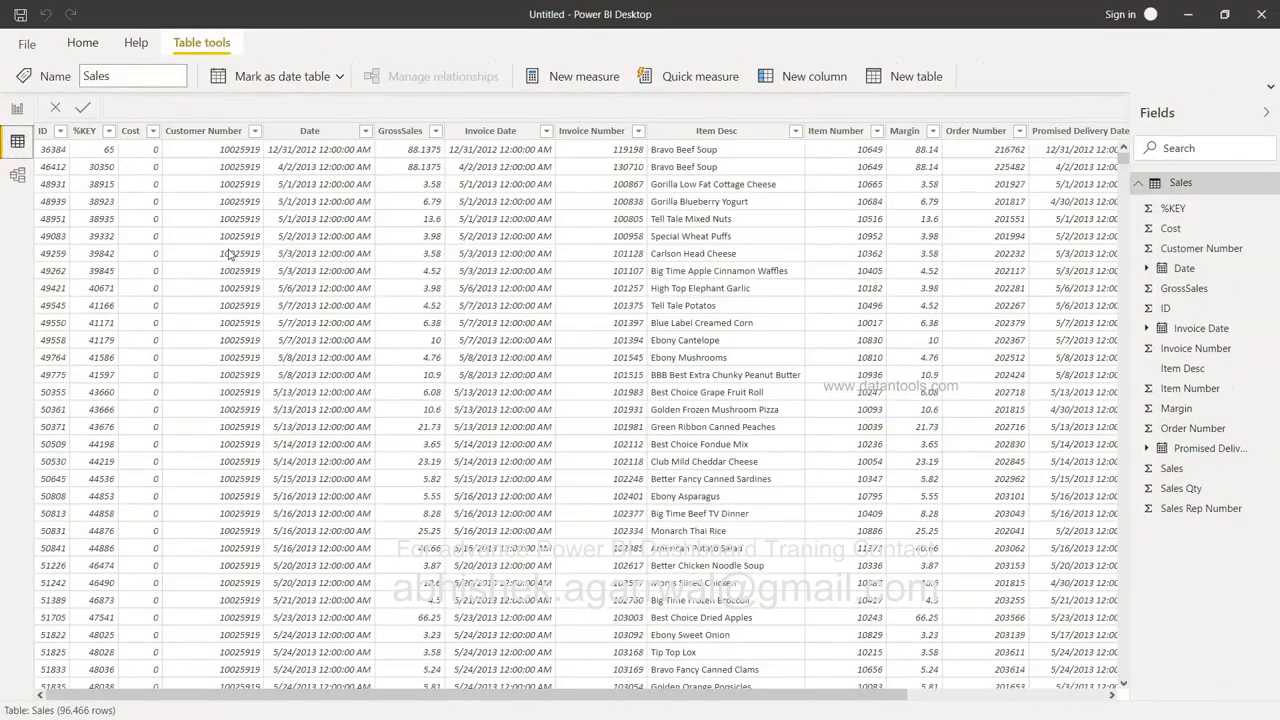
Look at the Sales table in Model view, then go back to the Report page.
{"action": "scroll", "coordinate": [594, 352], "scroll_direction": "right", "scroll_amount": 3}
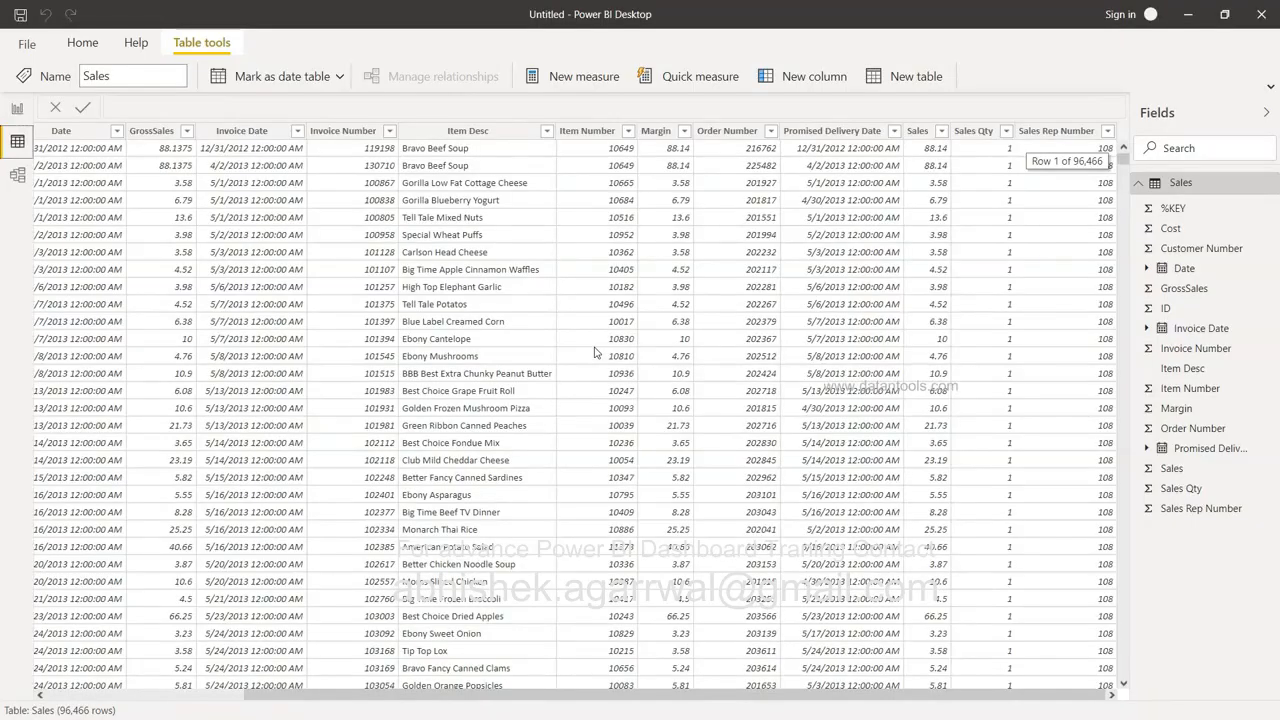
{"action": "scroll", "coordinate": [594, 352], "scroll_direction": "left", "scroll_amount": 3}
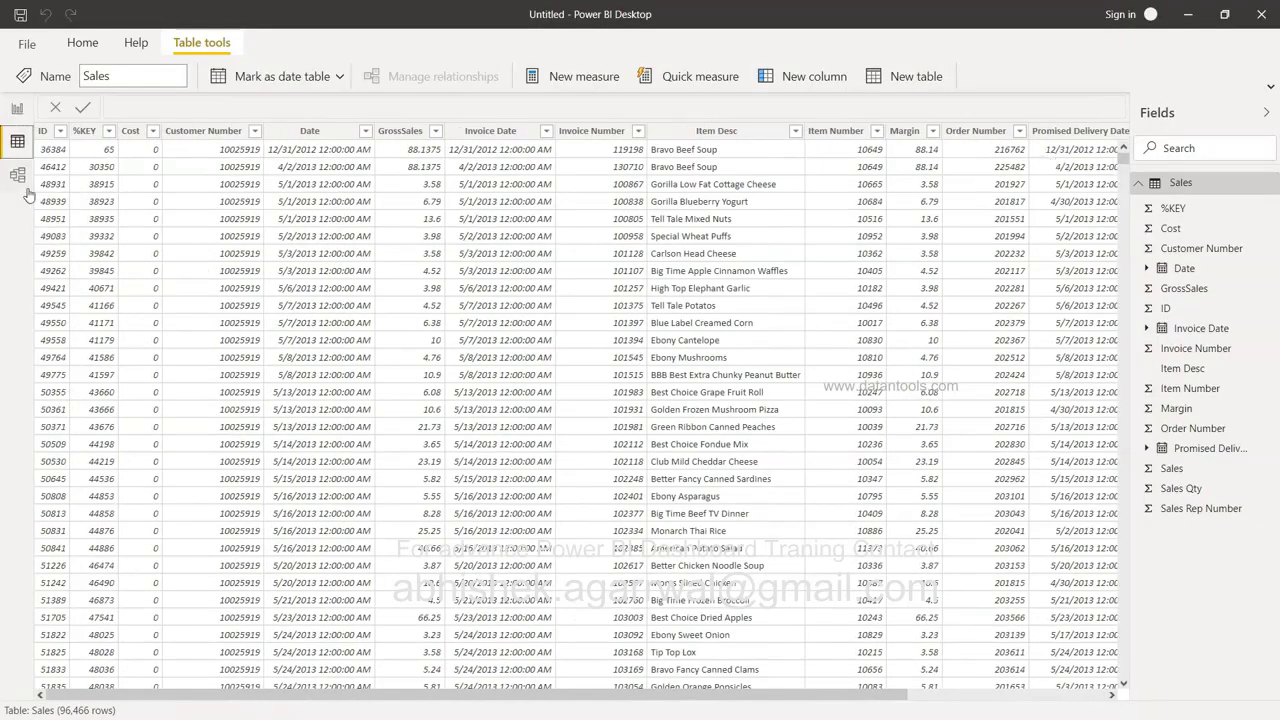
{"action": "left_click", "coordinate": [17, 109]}
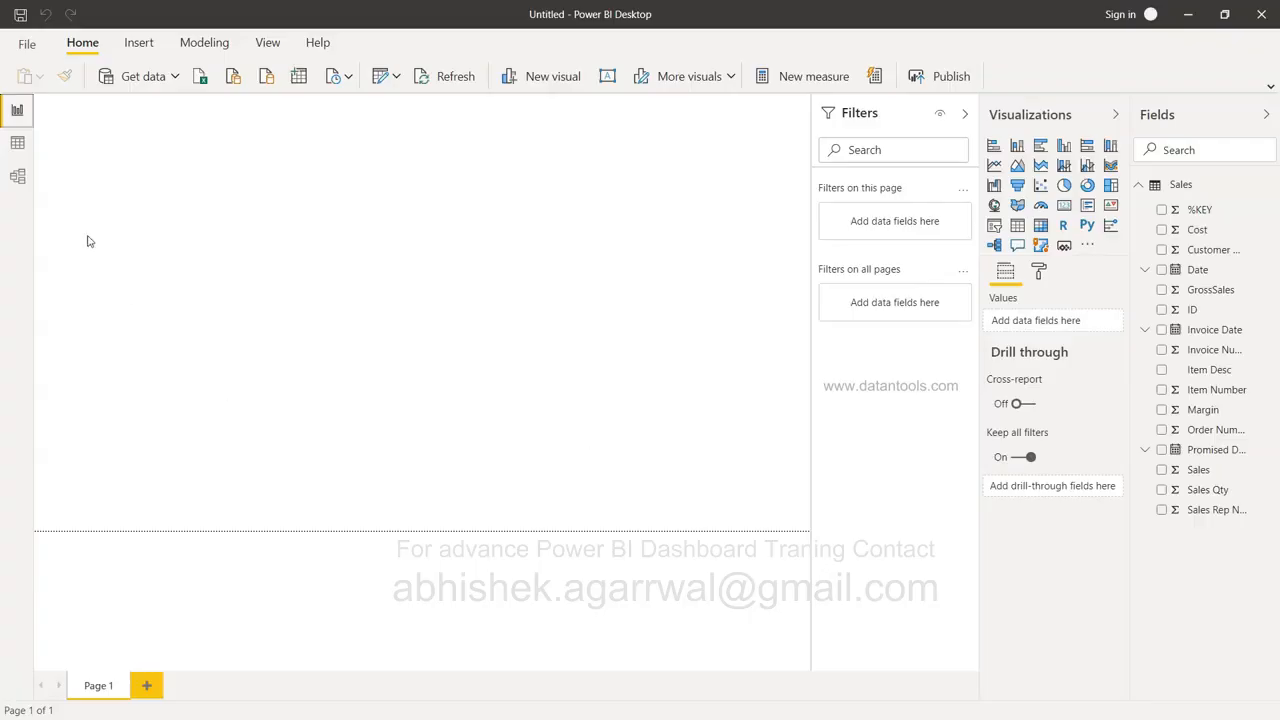
{"action": "left_click", "coordinate": [20, 177]}
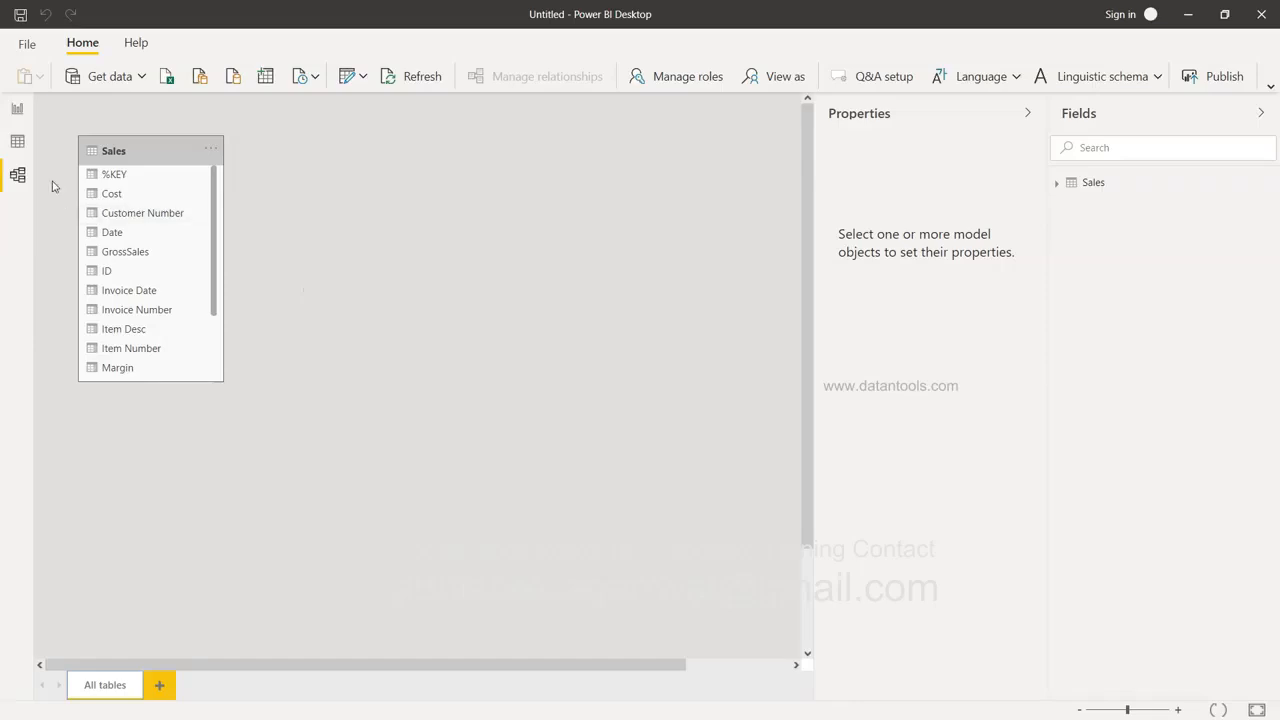
{"action": "left_click", "coordinate": [20, 109]}
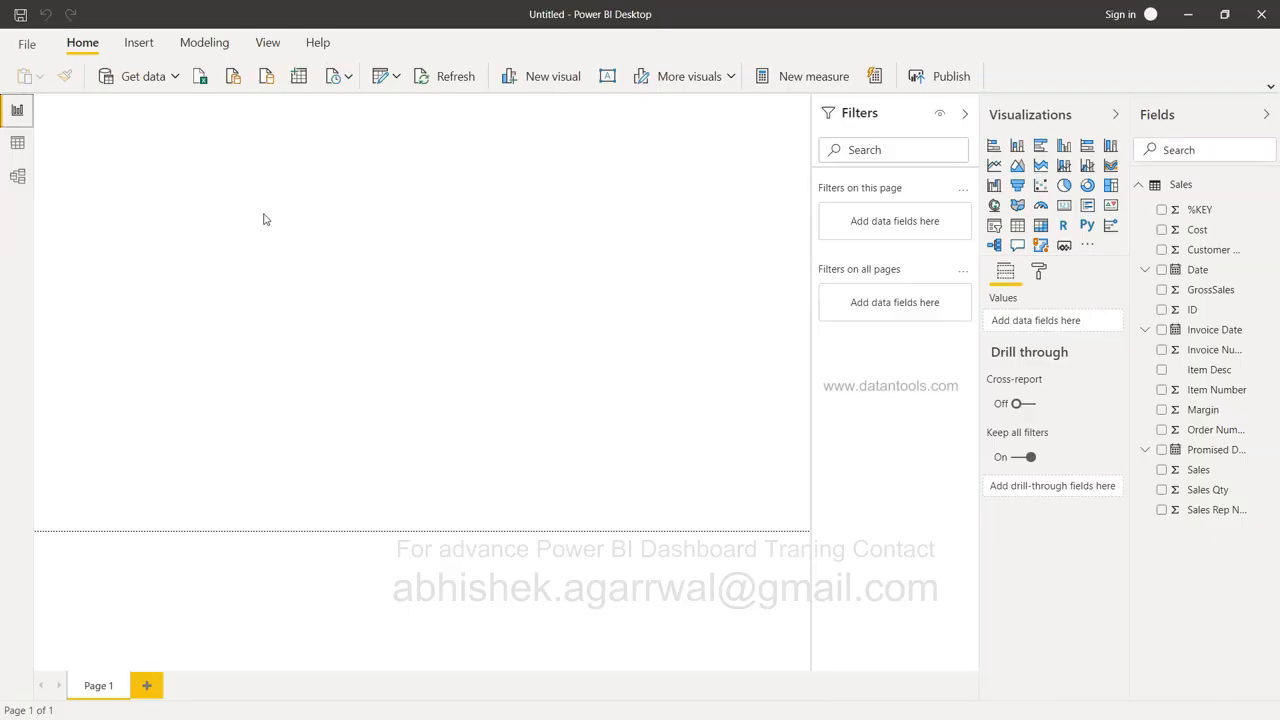
Pick the OLE DB connector from the Other category in Get data and connect.
{"action": "left_click", "coordinate": [143, 77]}
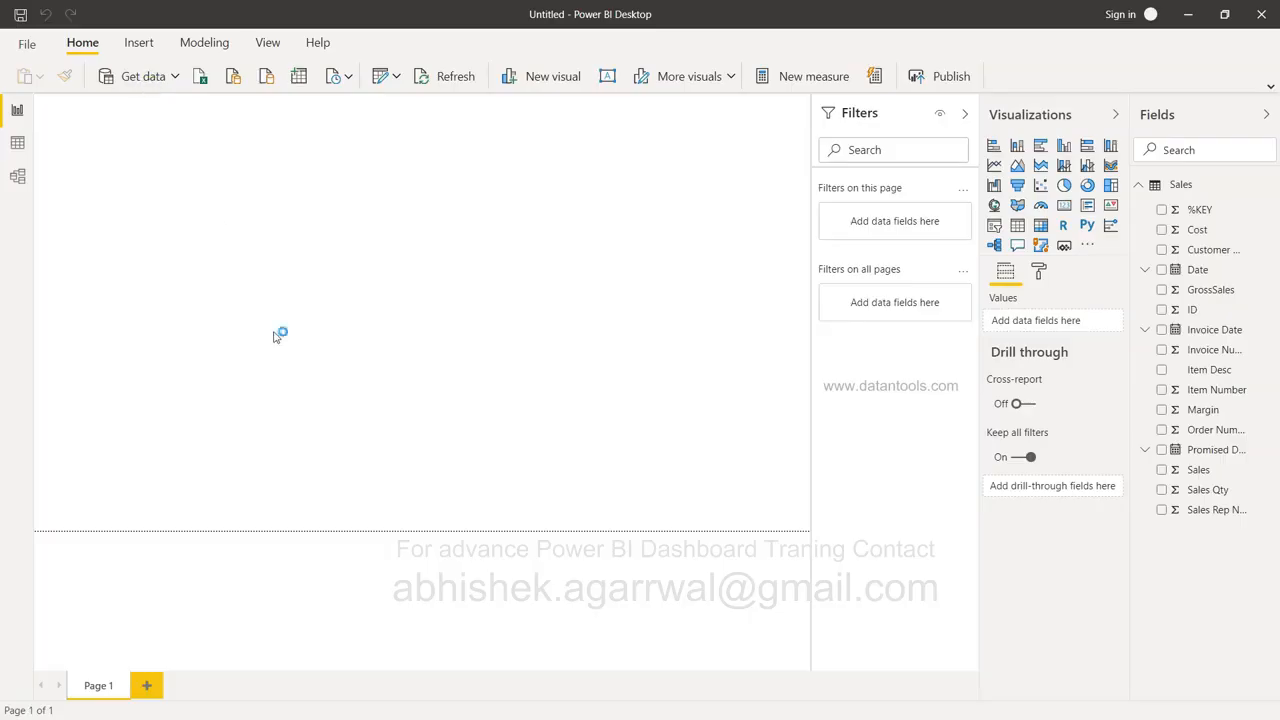
{"action": "left_click", "coordinate": [458, 336]}
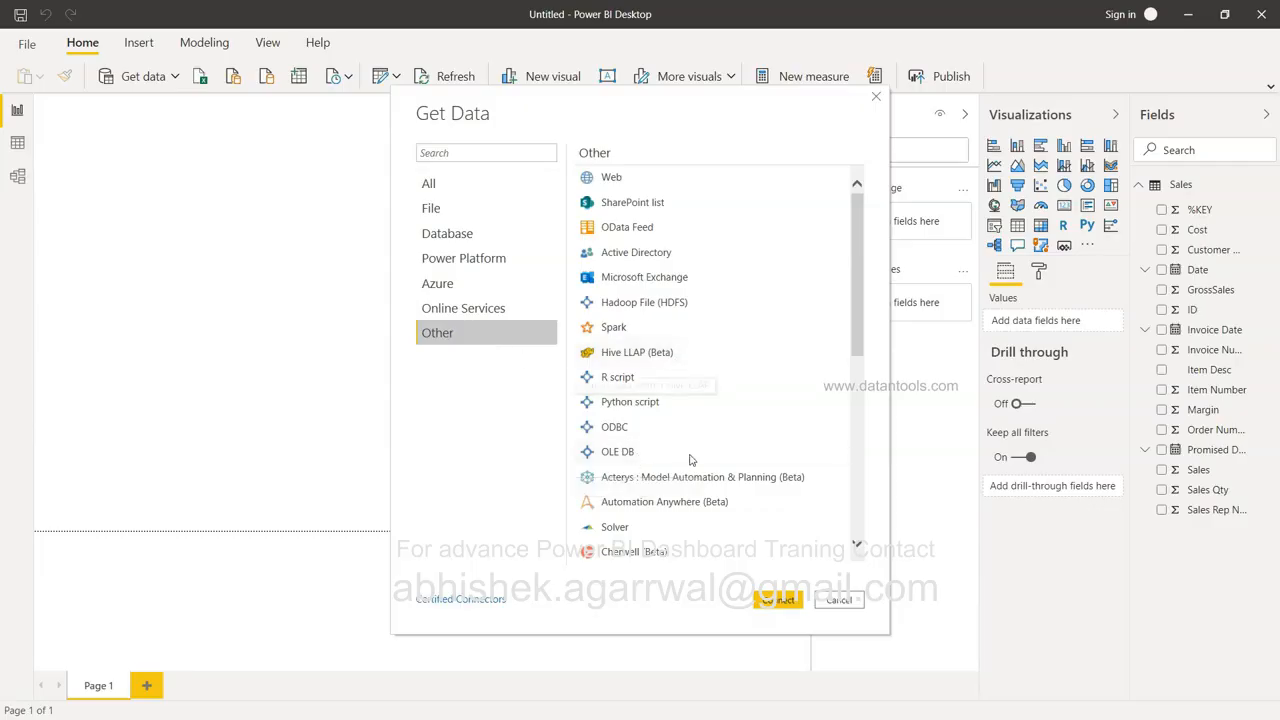
{"action": "double_click", "coordinate": [659, 453]}
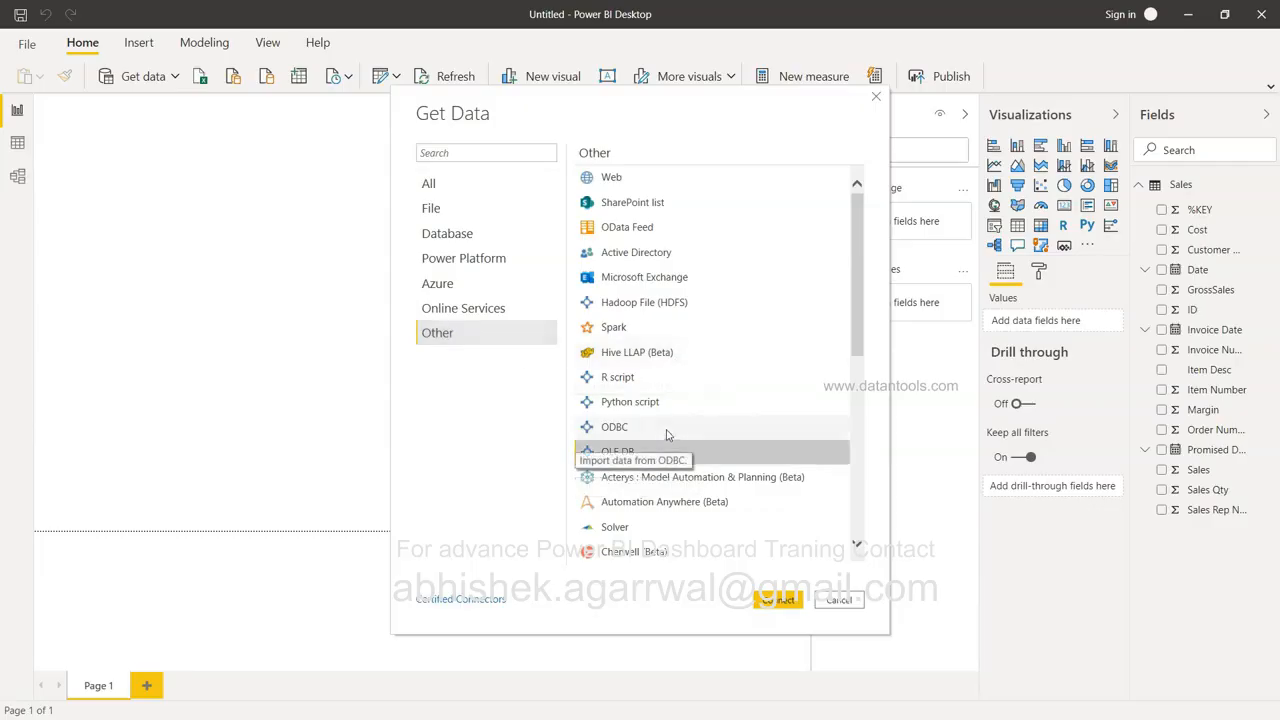
{"action": "left_click", "coordinate": [667, 432]}
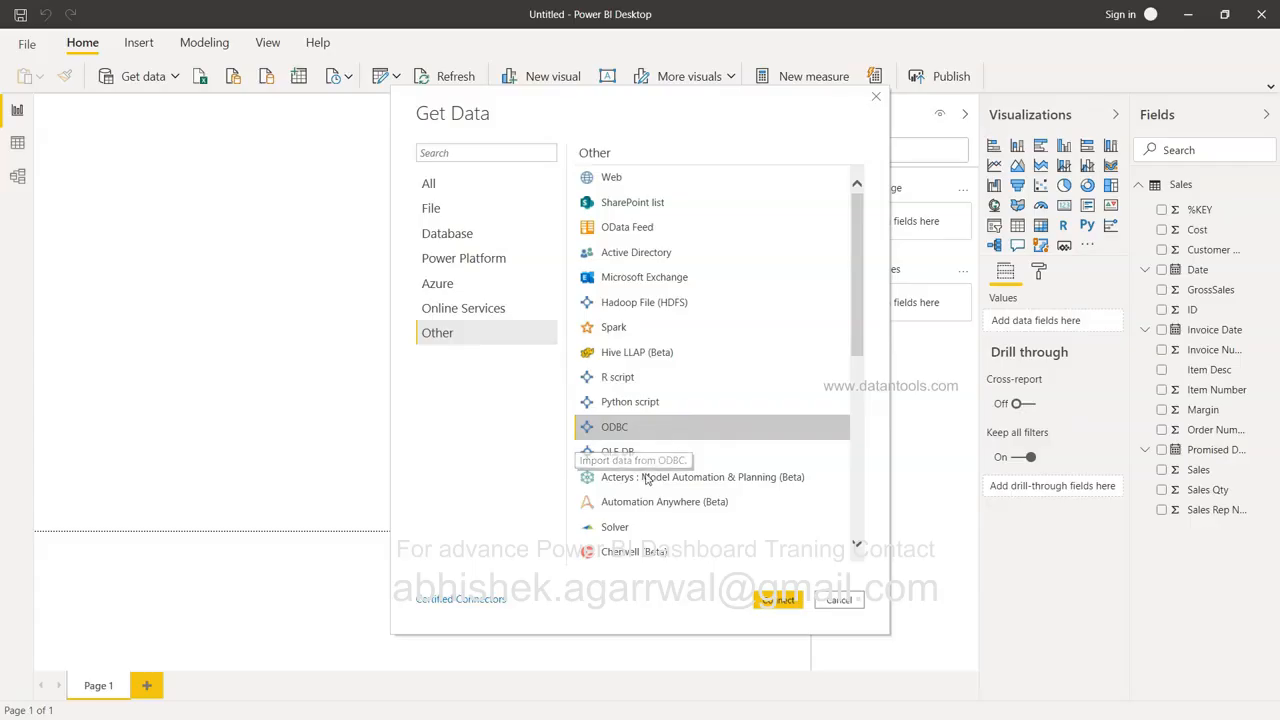
{"action": "left_click", "coordinate": [650, 453]}
{"action": "left_click", "coordinate": [655, 428]}
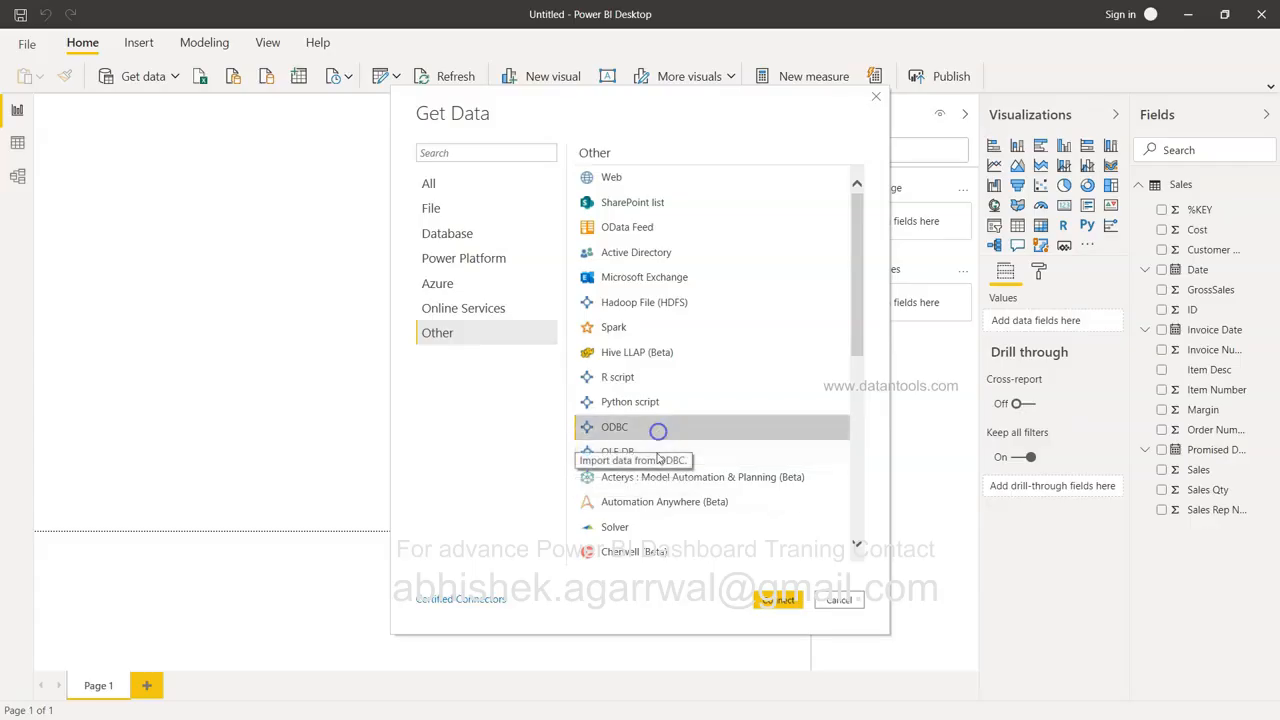
{"action": "left_click", "coordinate": [662, 456]}
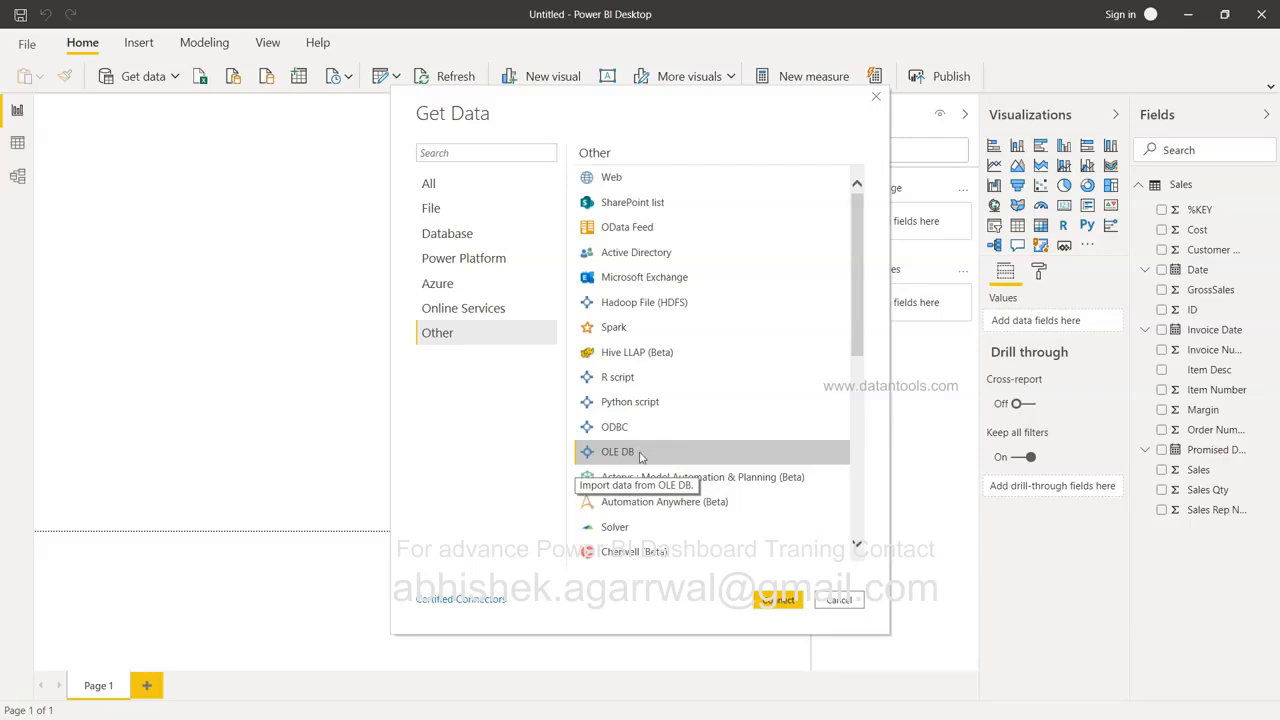
{"action": "left_click", "coordinate": [786, 603]}
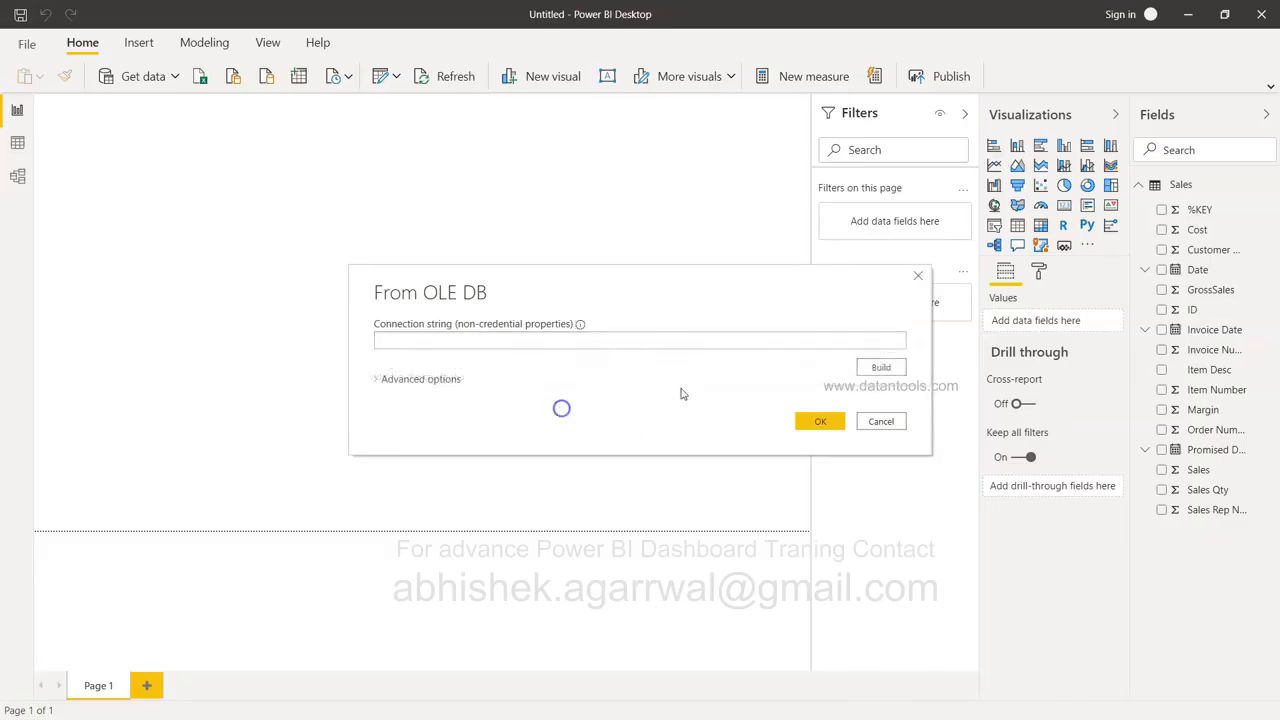
Choose the Access Database Engine provider and review its Connection, Advanced and All settings.
{"action": "left_click", "coordinate": [881, 368]}
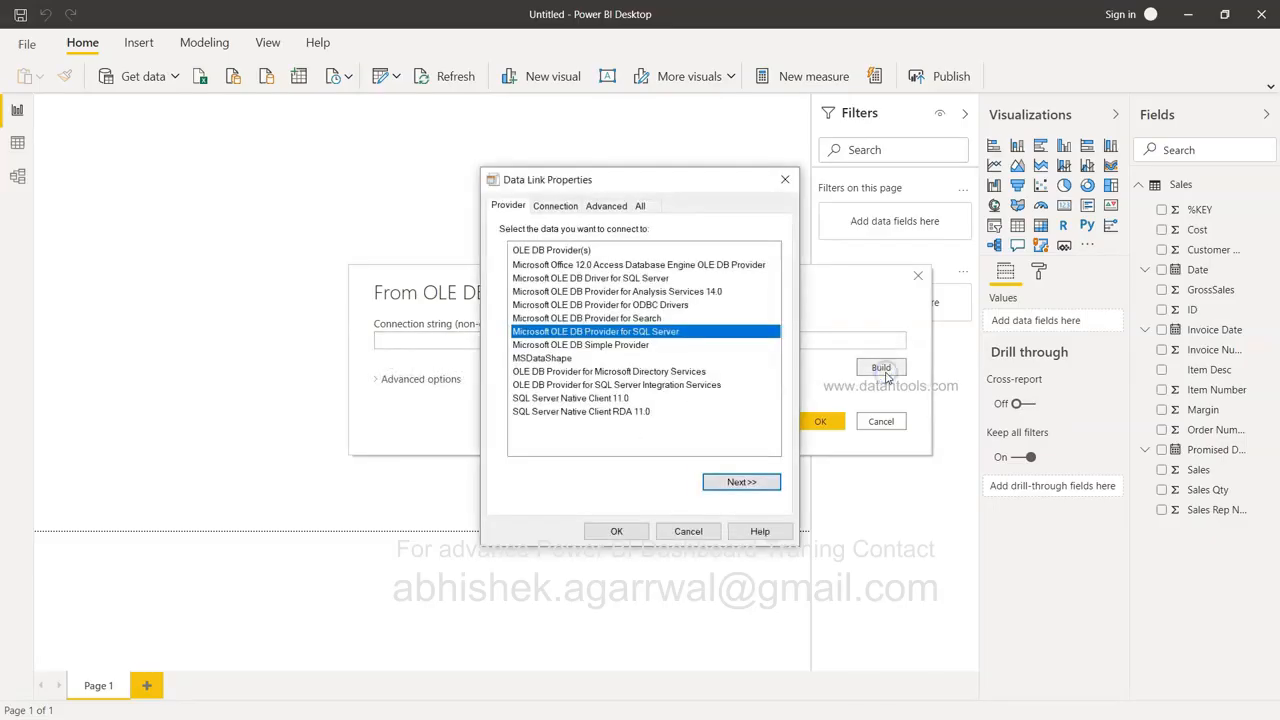
{"action": "left_click", "coordinate": [662, 265]}
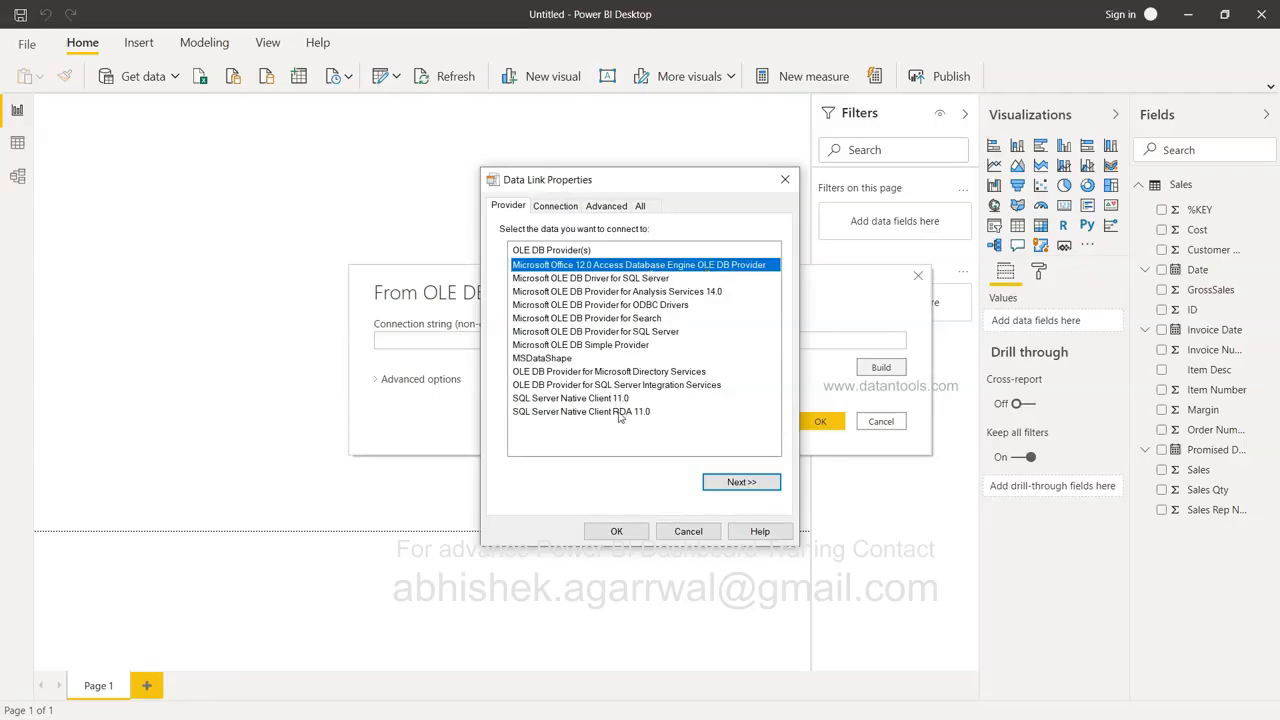
{"action": "left_click", "coordinate": [555, 210]}
{"action": "left_click", "coordinate": [598, 207]}
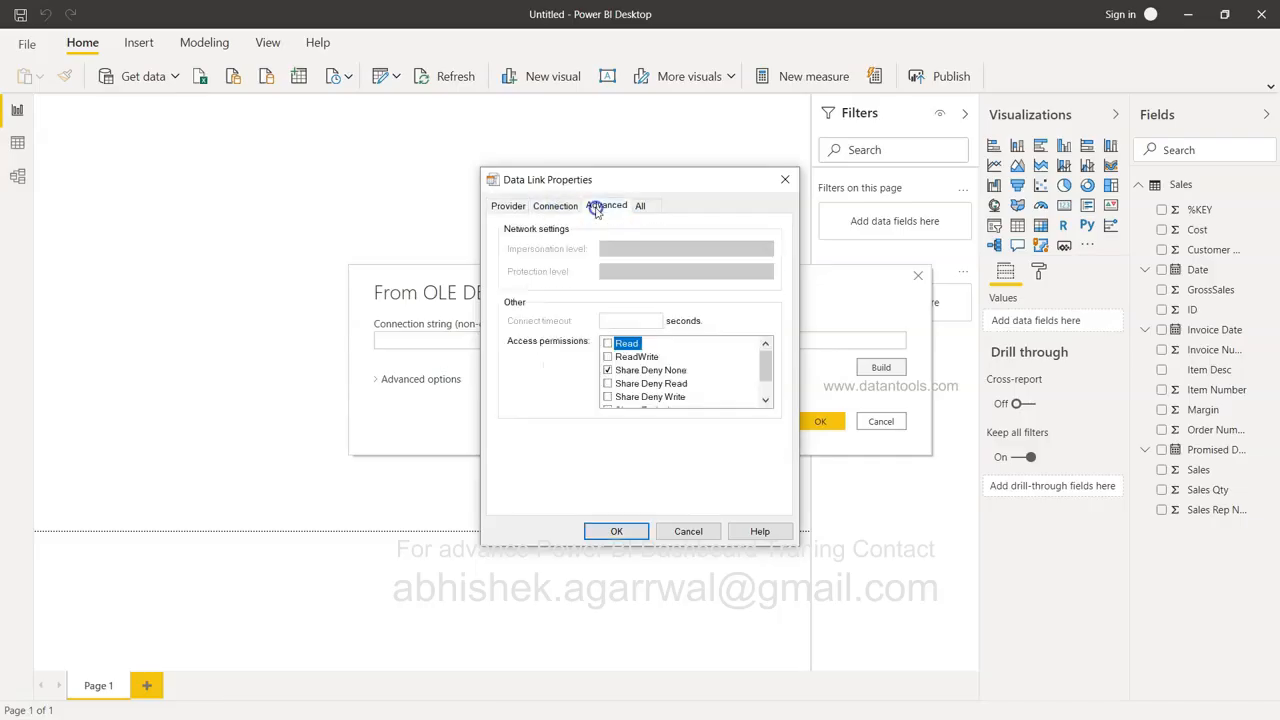
{"action": "left_click", "coordinate": [510, 207]}
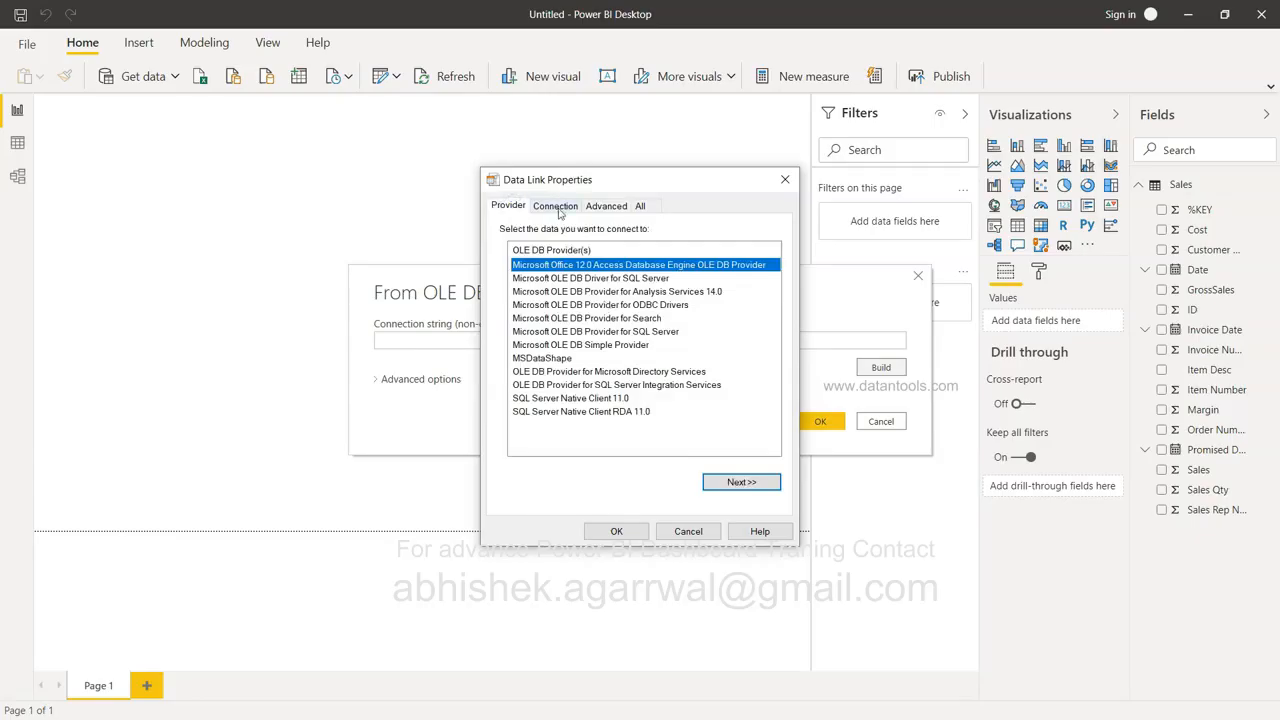
{"action": "left_click", "coordinate": [560, 212]}
{"action": "left_click", "coordinate": [604, 207]}
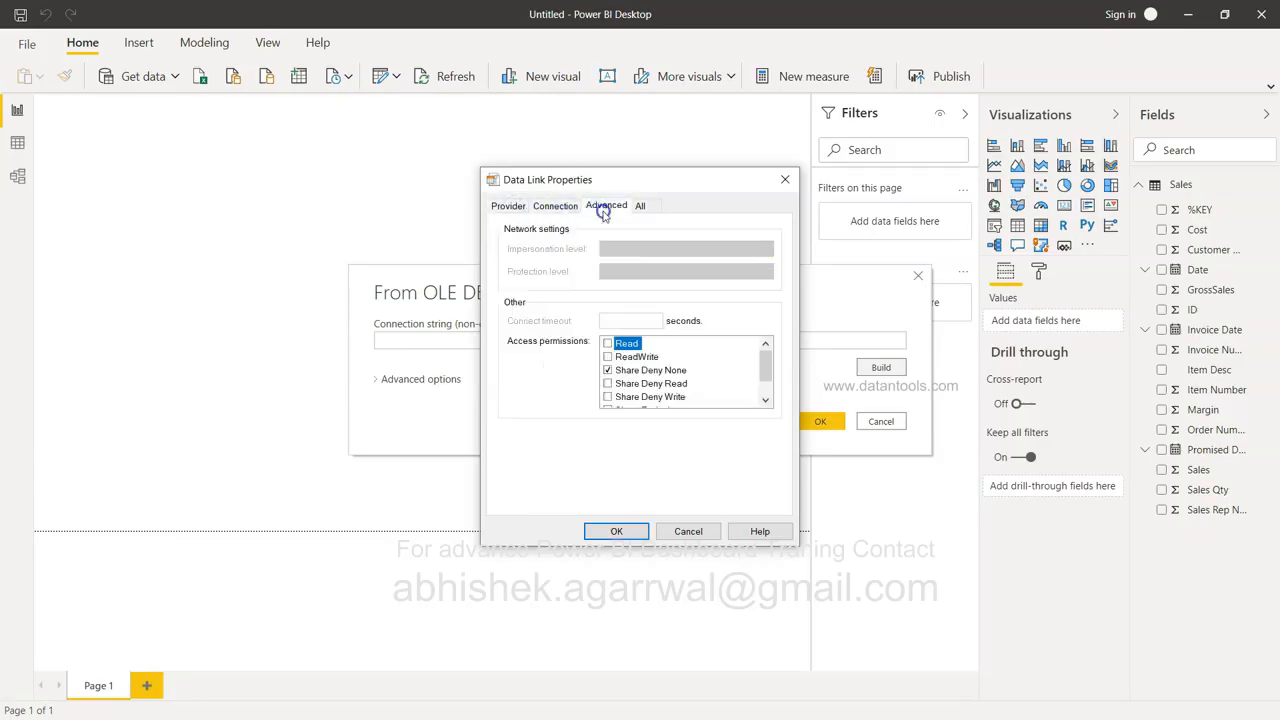
{"action": "left_click", "coordinate": [638, 207]}
{"action": "left_click", "coordinate": [614, 207]}
{"action": "left_click", "coordinate": [566, 207]}
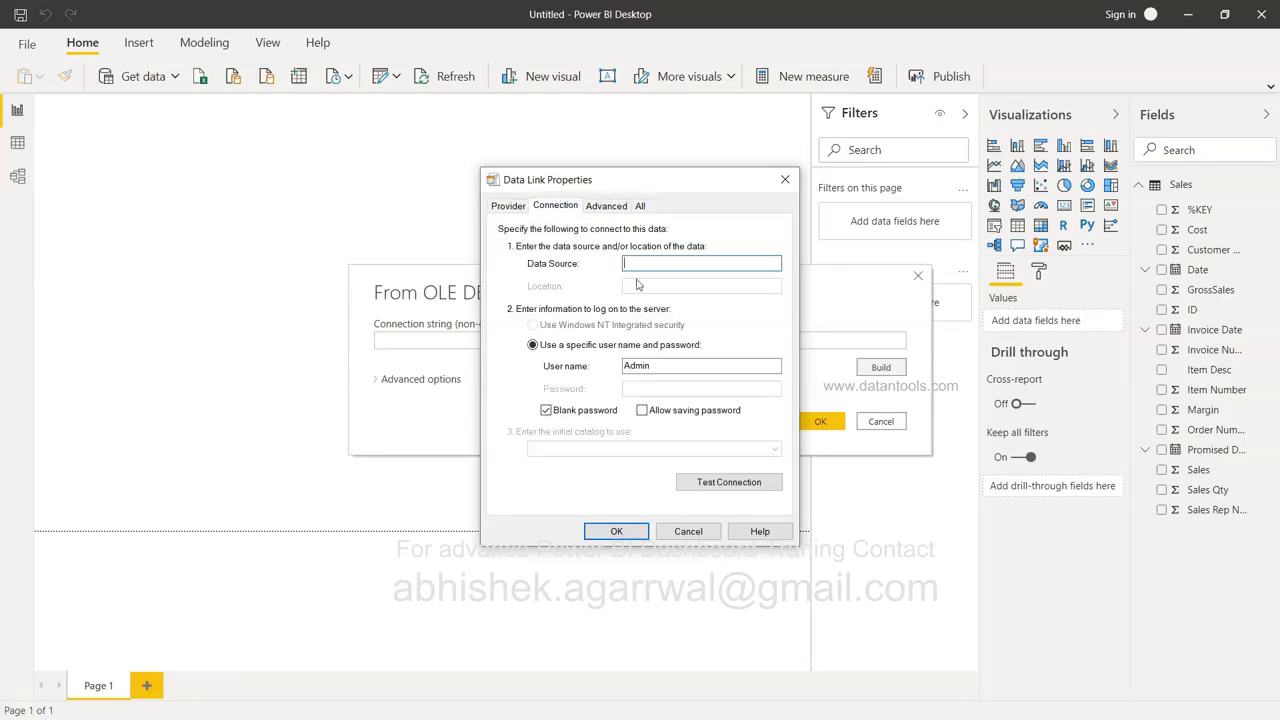
{"action": "left_click", "coordinate": [508, 205]}
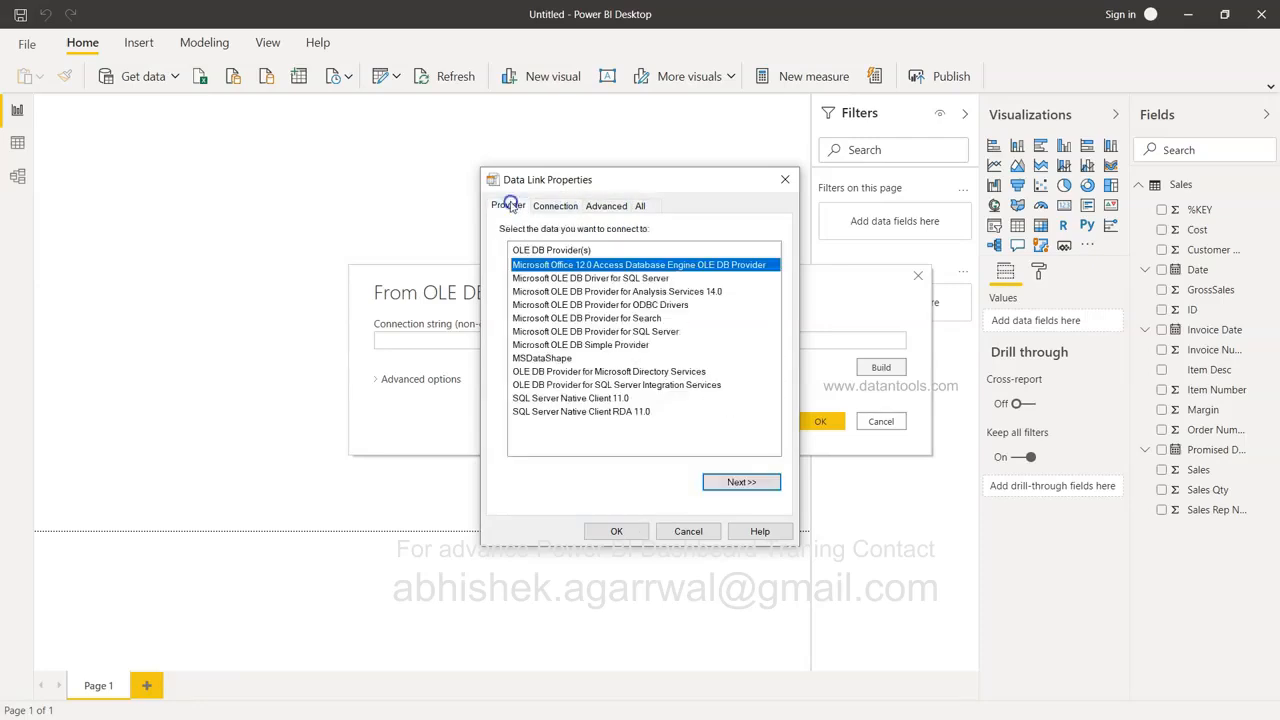
Try the SQL Server and Analysis Services 14.0 providers, reselect Access, then cancel.
{"action": "left_click", "coordinate": [622, 332]}
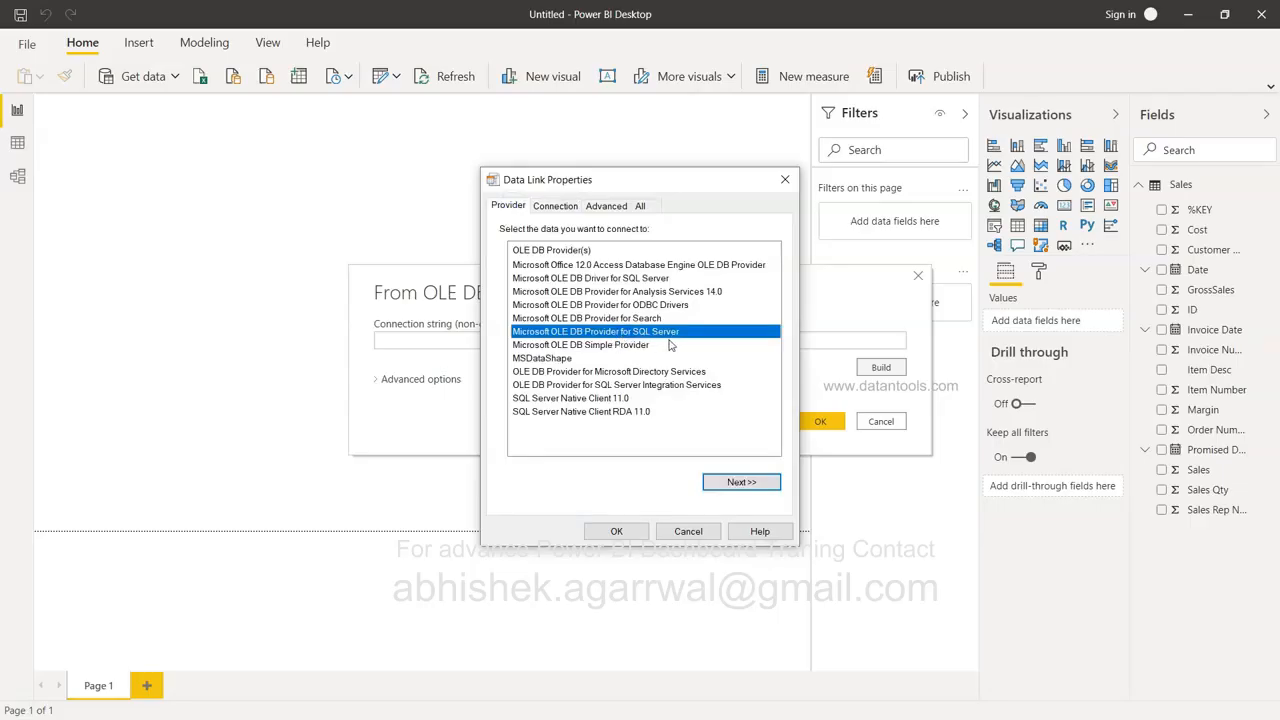
{"action": "left_click", "coordinate": [668, 293]}
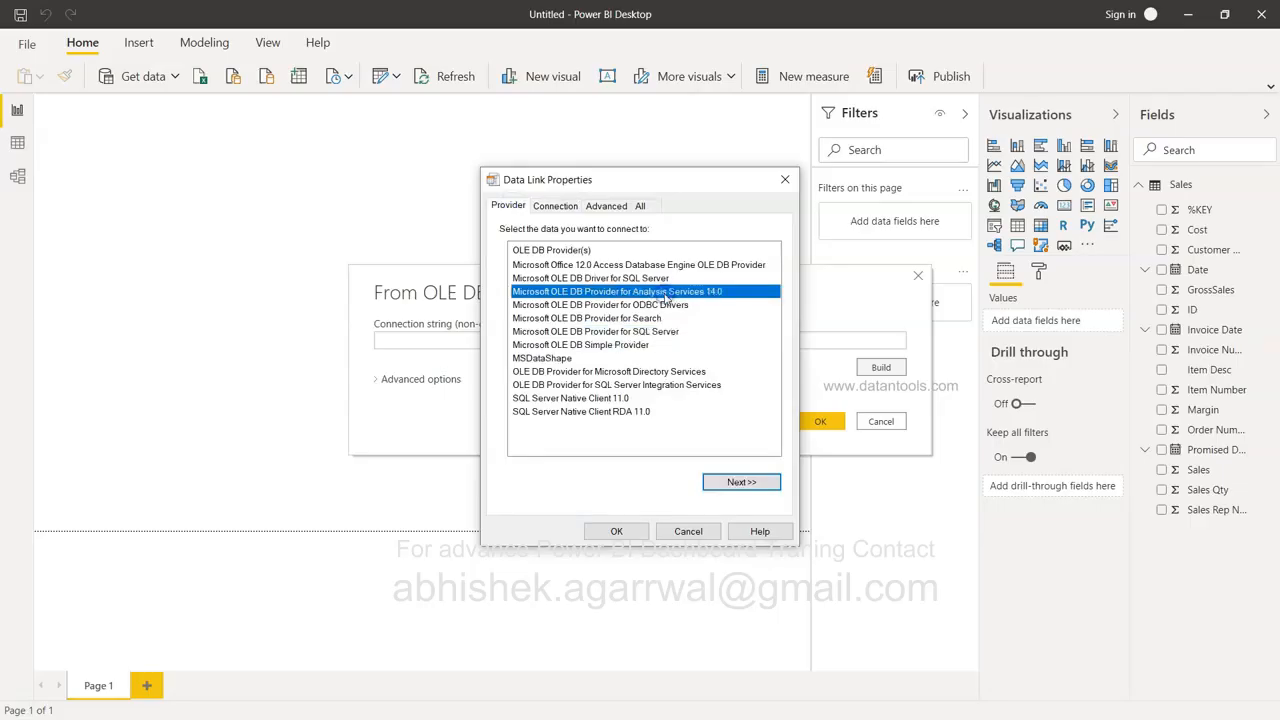
{"action": "left_click", "coordinate": [683, 266]}
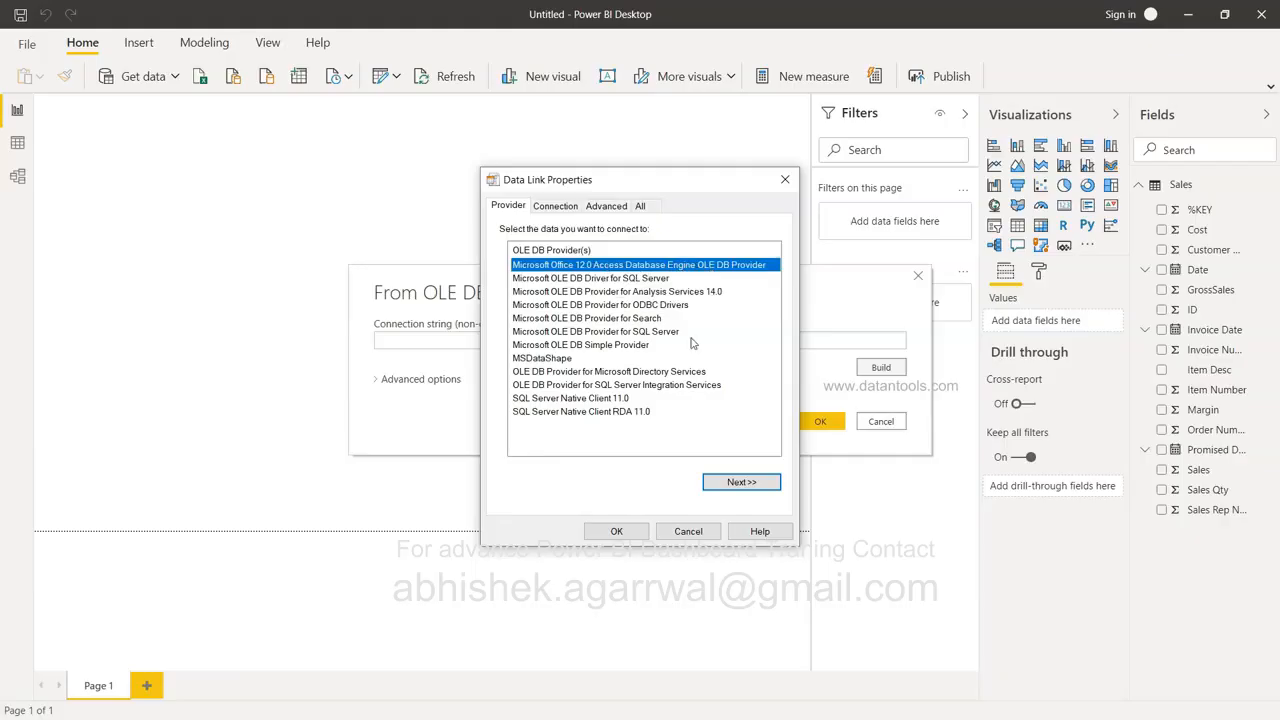
{"action": "left_click", "coordinate": [689, 540]}
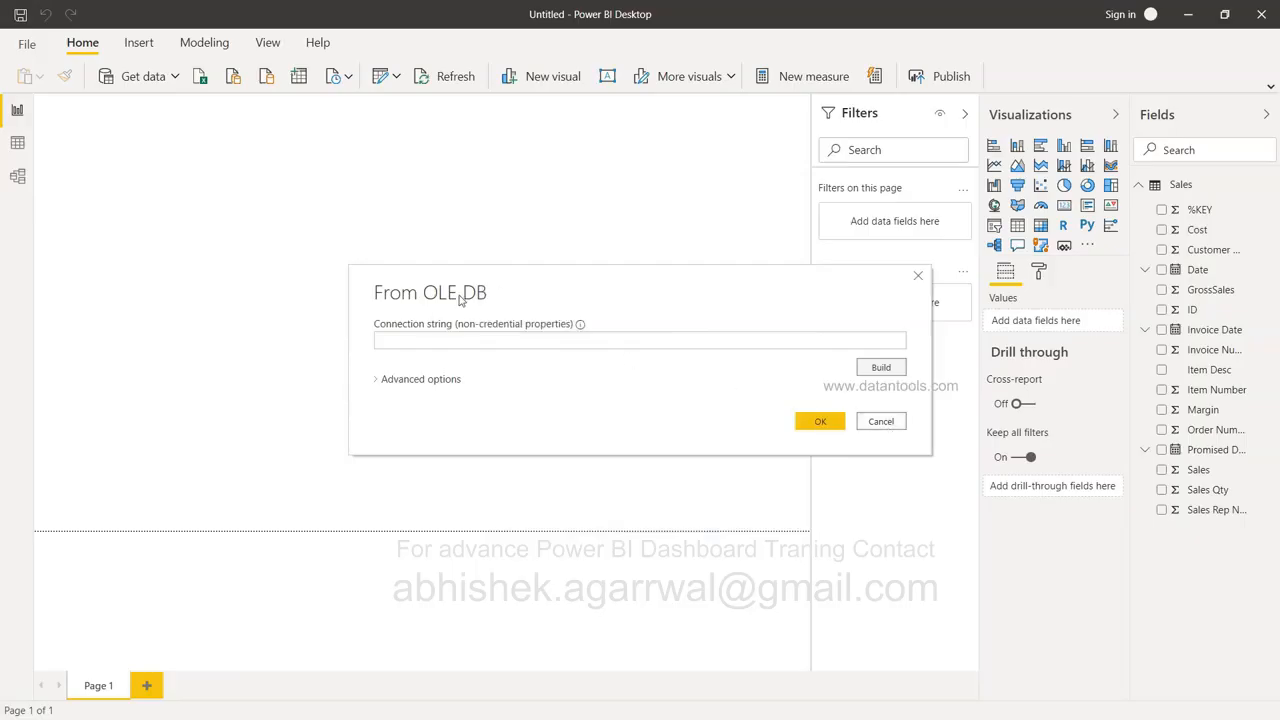
Cancel the OLE DB prompt, browse the Other connectors in Get Data, and close it.
{"action": "left_click", "coordinate": [886, 423]}
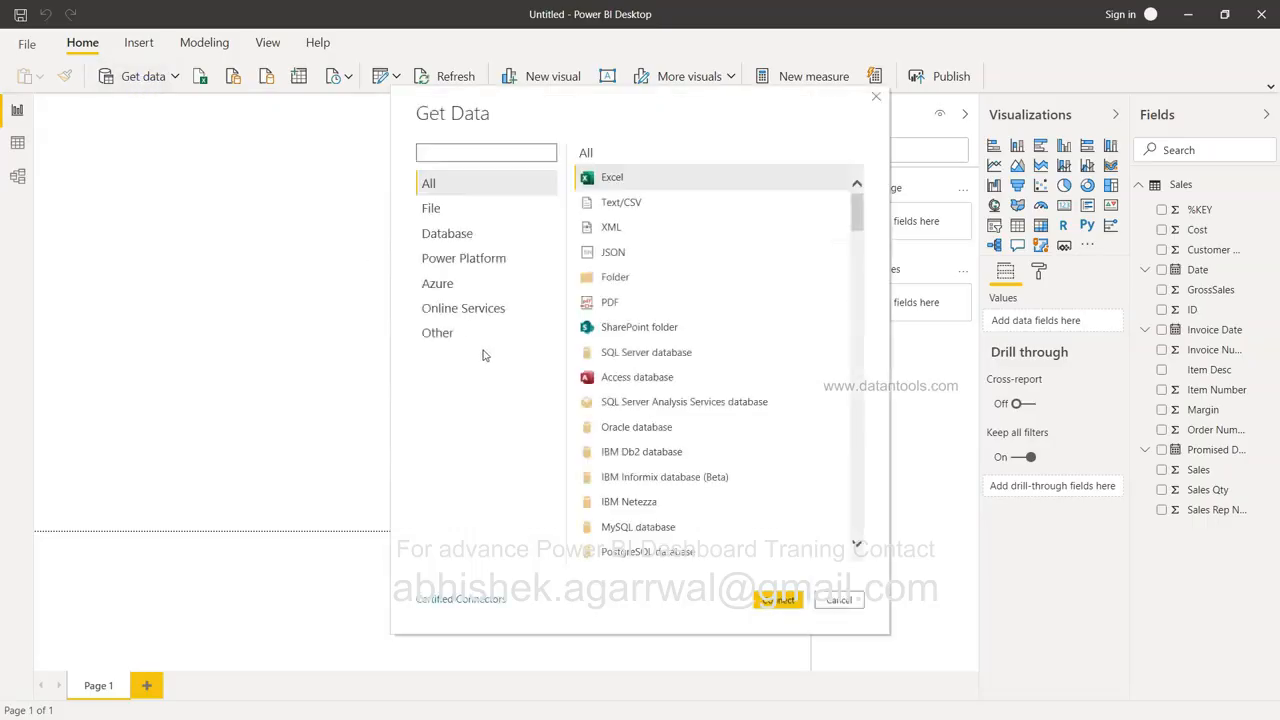
{"action": "left_click", "coordinate": [440, 336]}
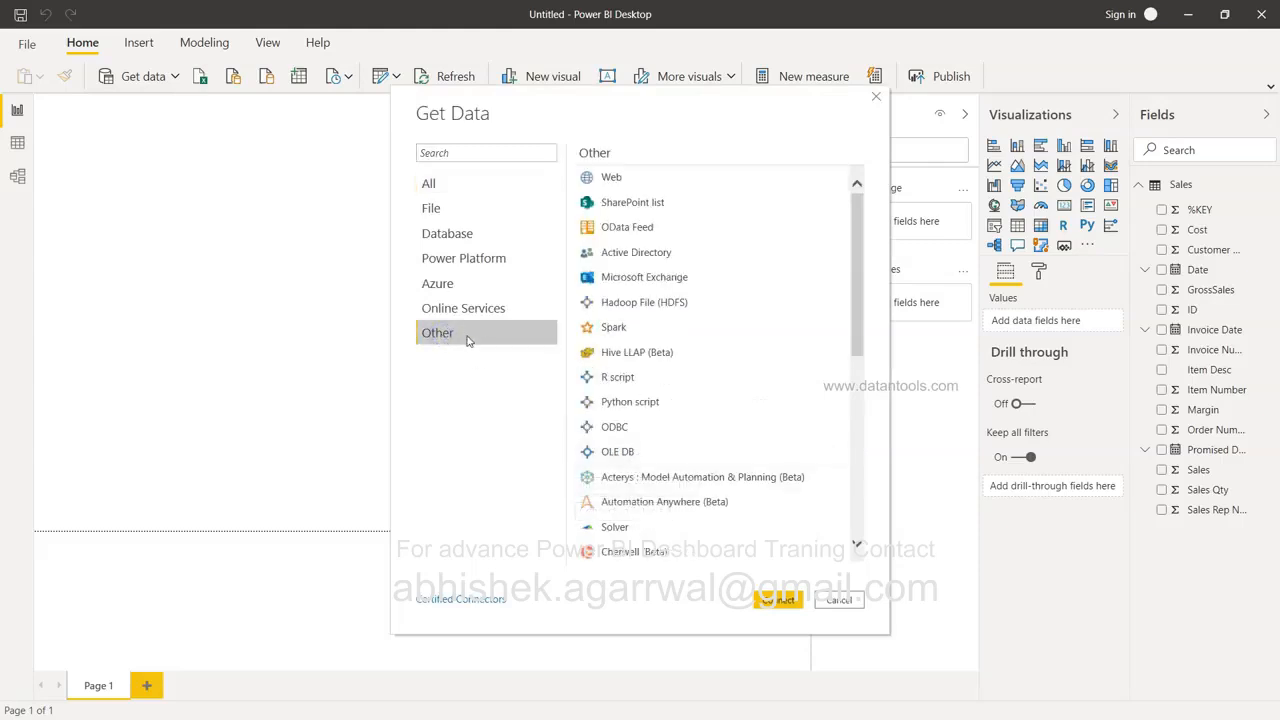
{"action": "left_click", "coordinate": [838, 601]}
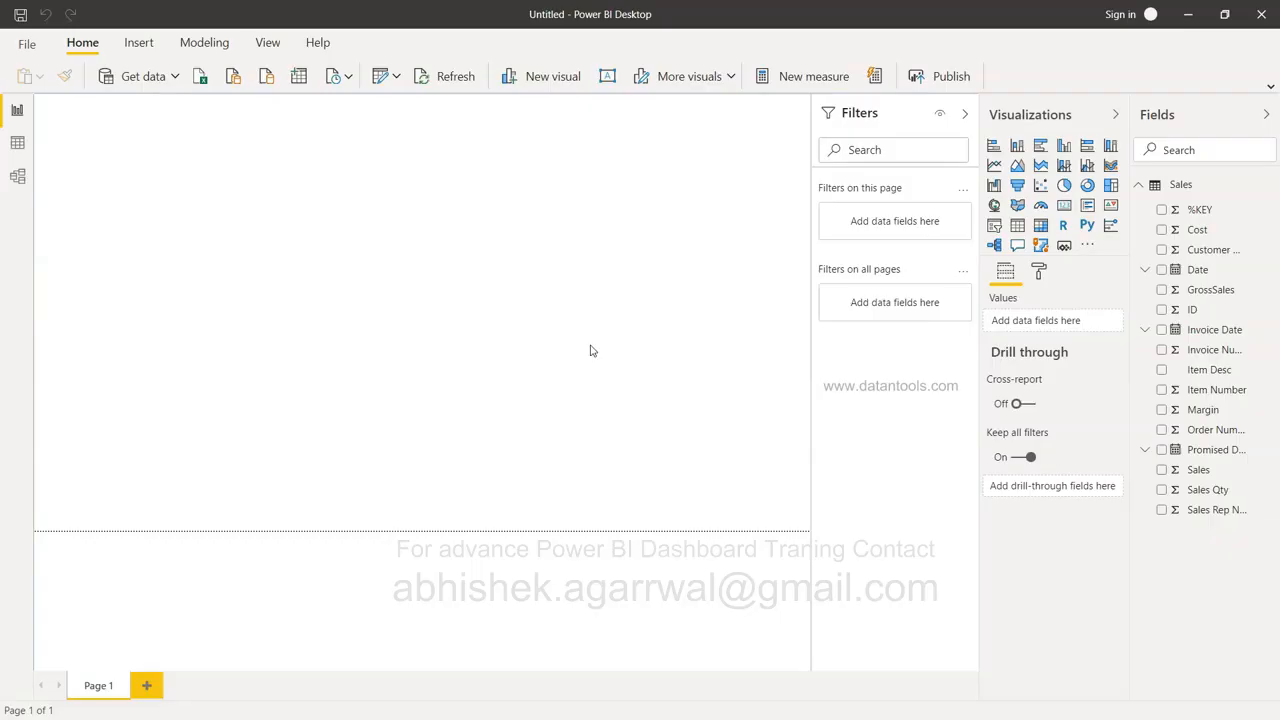
Check the Google Sheets tutorial list, then bring MySQL Workbench to the front.
{"action": "key", "text": "alt+Tab"}
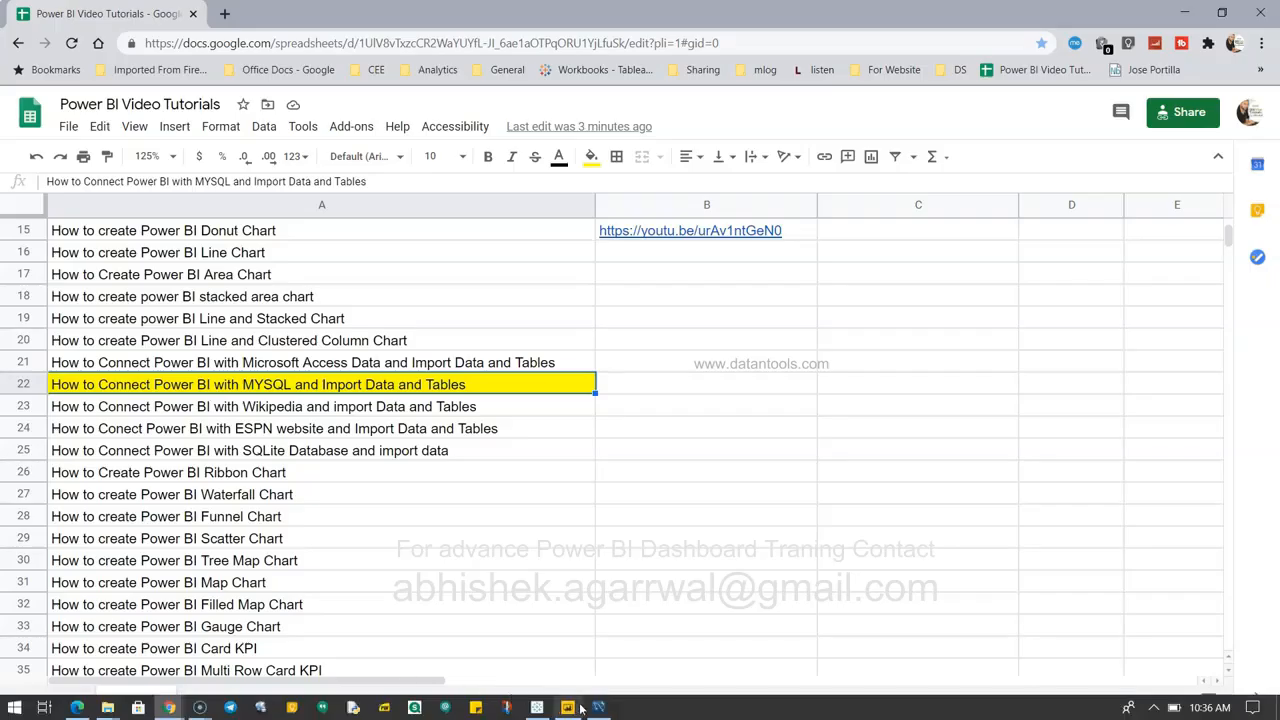
{"action": "left_click", "coordinate": [598, 708]}
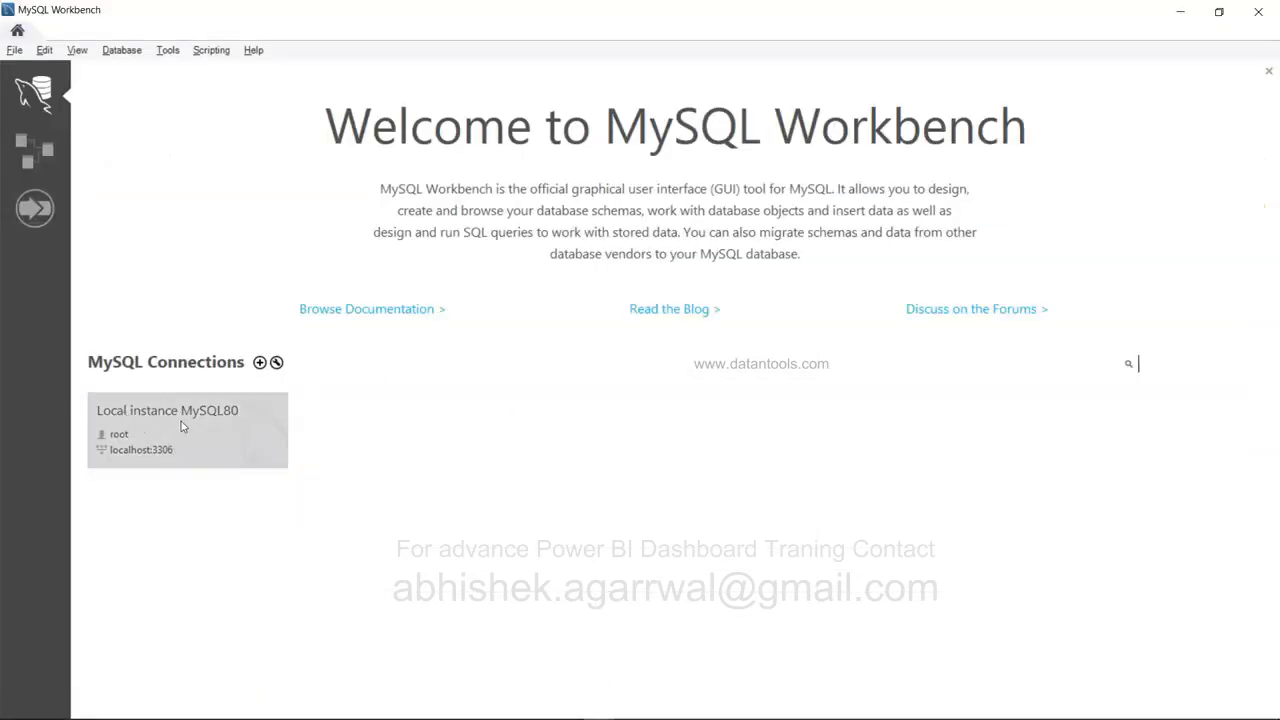
Connect to Local instance MySQL80 and expand the sakila schema's Tables list.
{"action": "left_click", "coordinate": [134, 449]}
{"action": "left_click", "coordinate": [237, 440]}
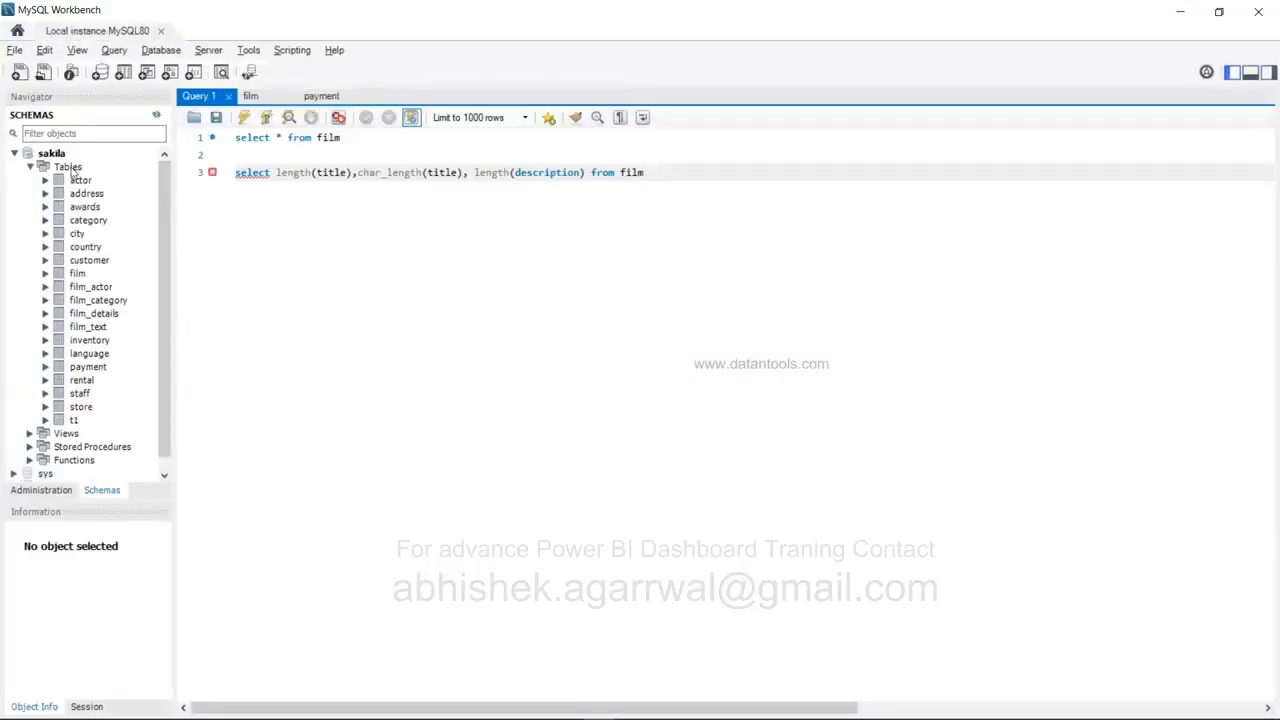
{"action": "left_click", "coordinate": [31, 167]}
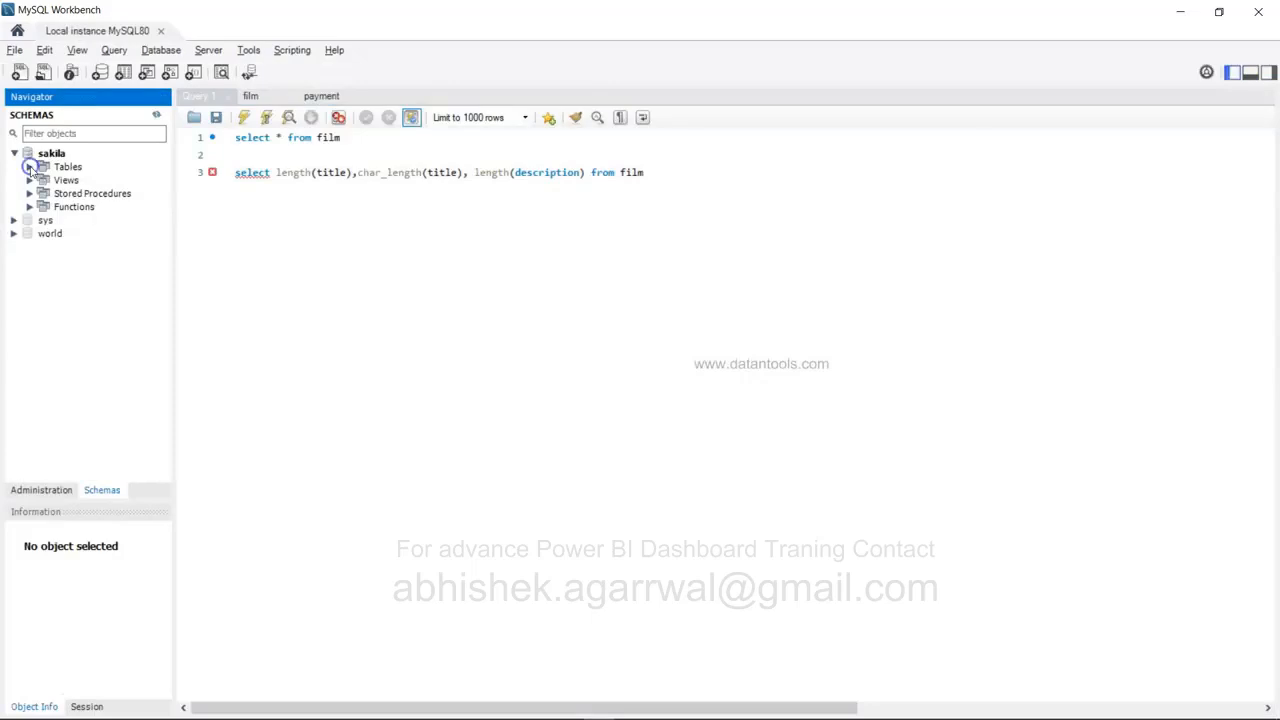
{"action": "left_click", "coordinate": [46, 154]}
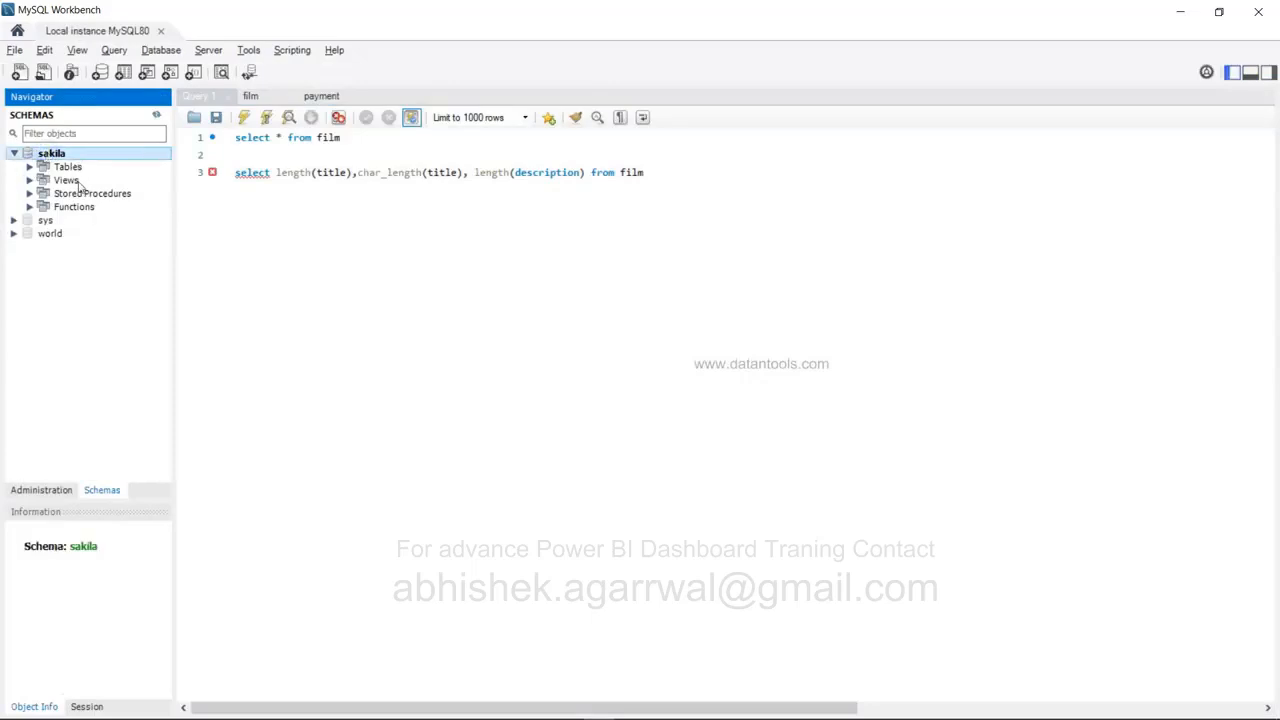
{"action": "left_click", "coordinate": [30, 167]}
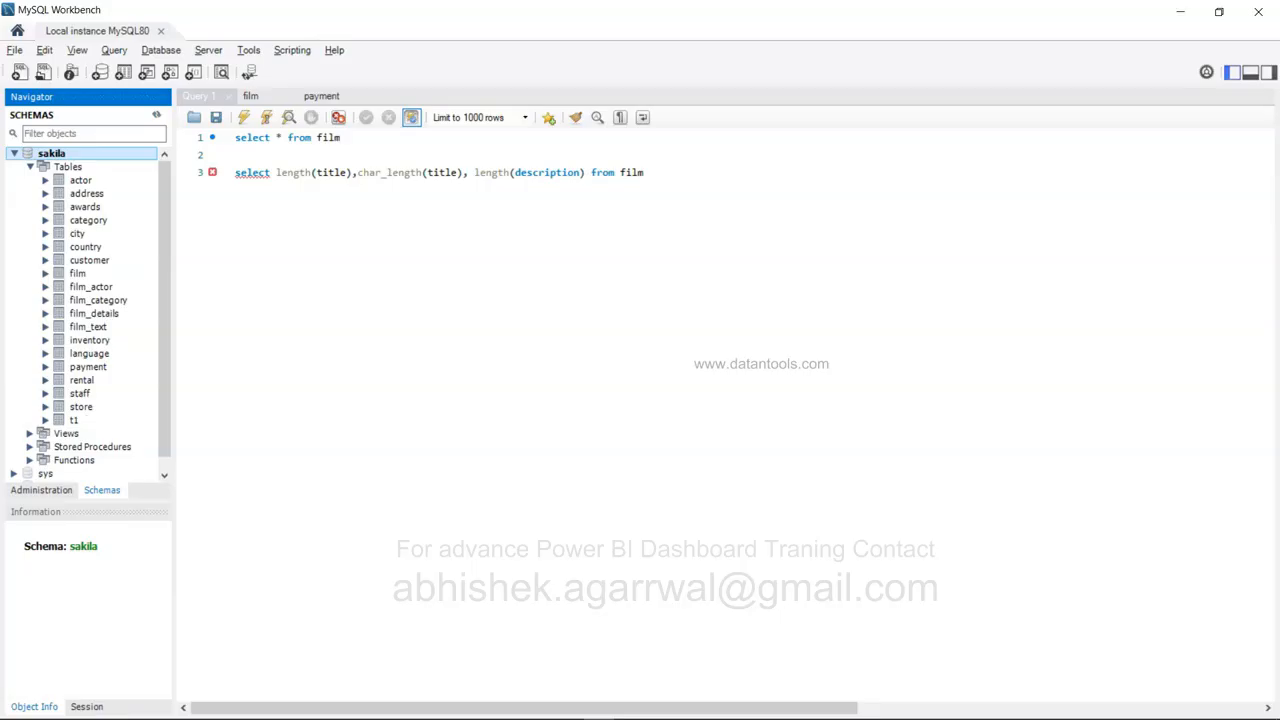
Back in Power BI, filter Get data by 'mysql' and pick the MySQL database connector.
{"action": "mouse_move", "coordinate": [659, 715]}
{"action": "left_click", "coordinate": [567, 708]}
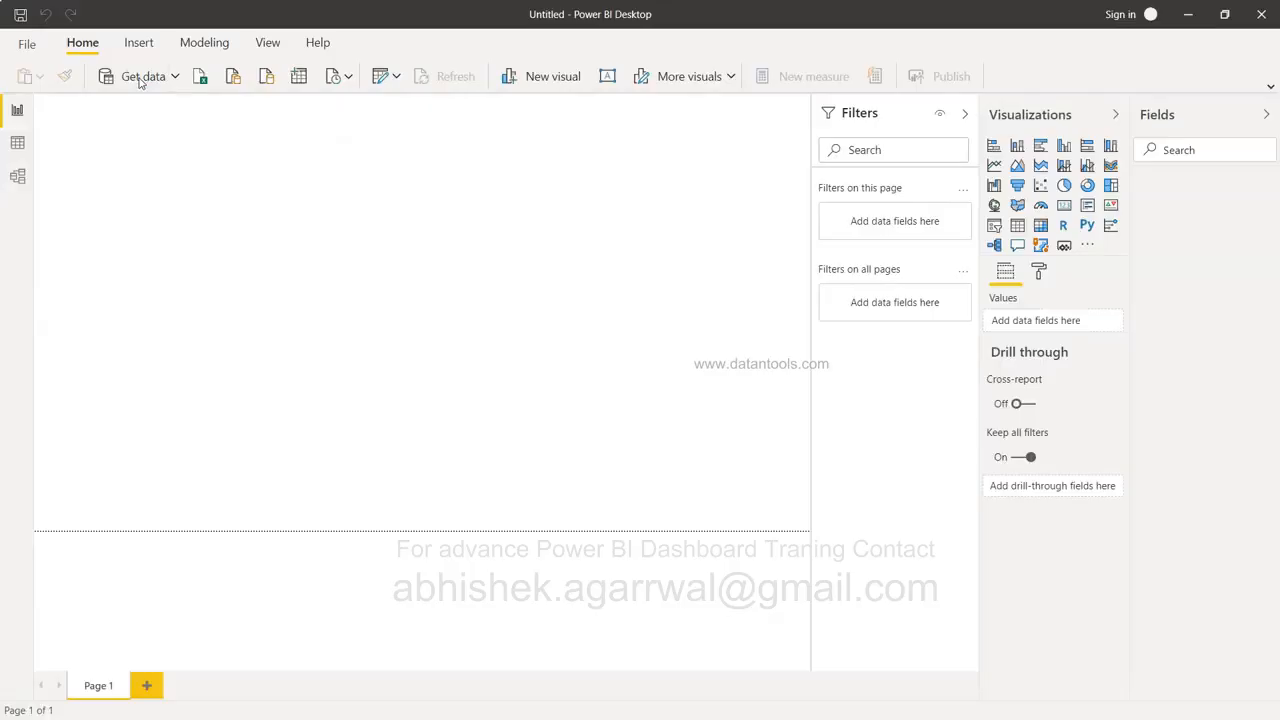
{"action": "left_click", "coordinate": [141, 80]}
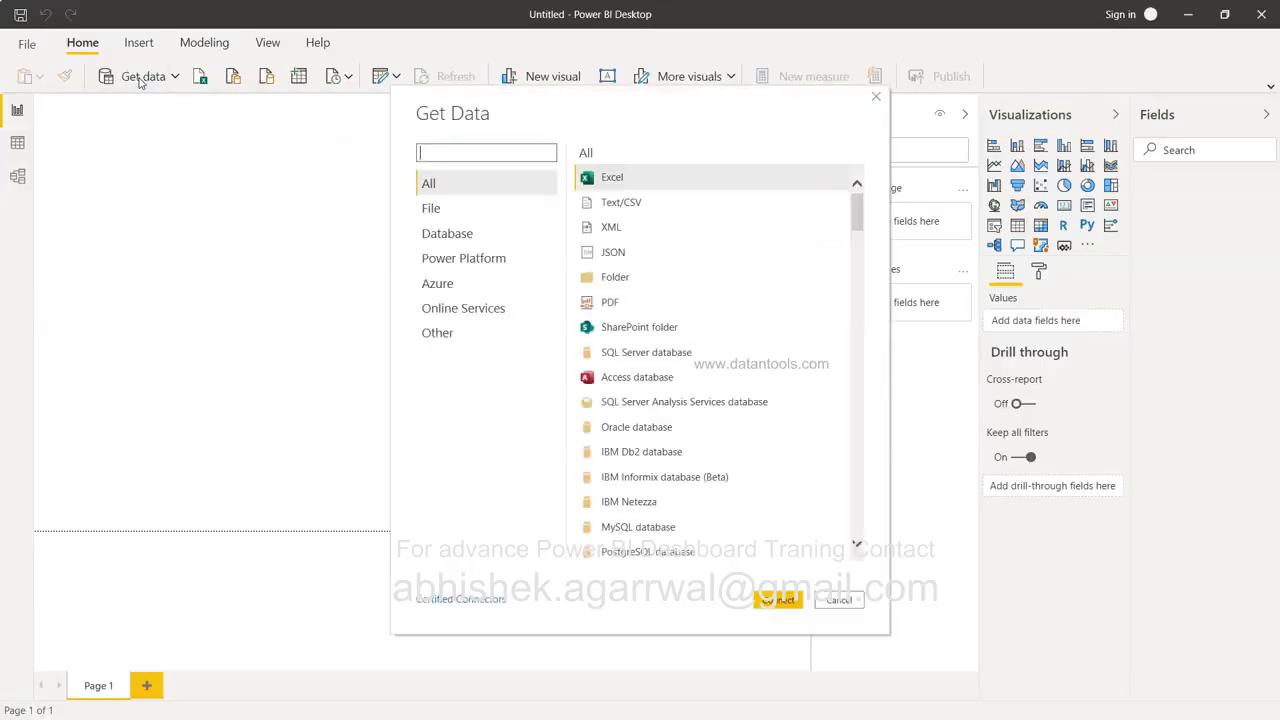
{"action": "type", "text": "mysql"}
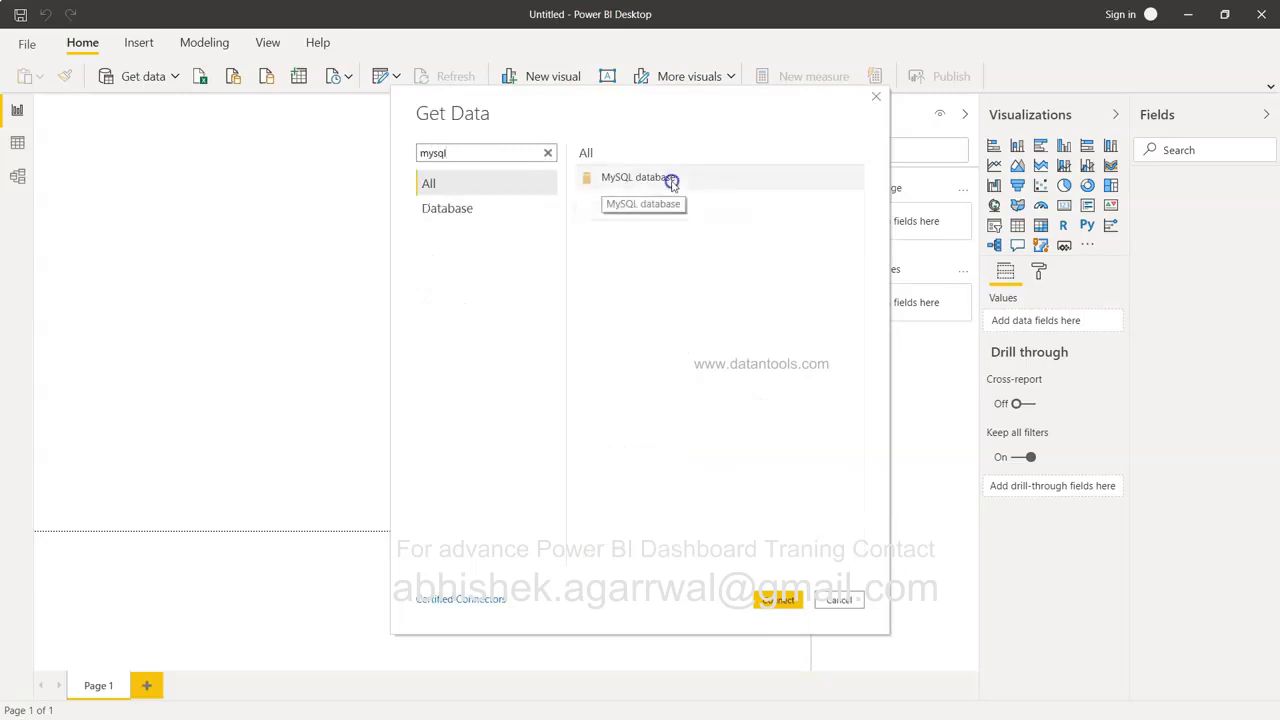
{"action": "double_click", "coordinate": [647, 180]}
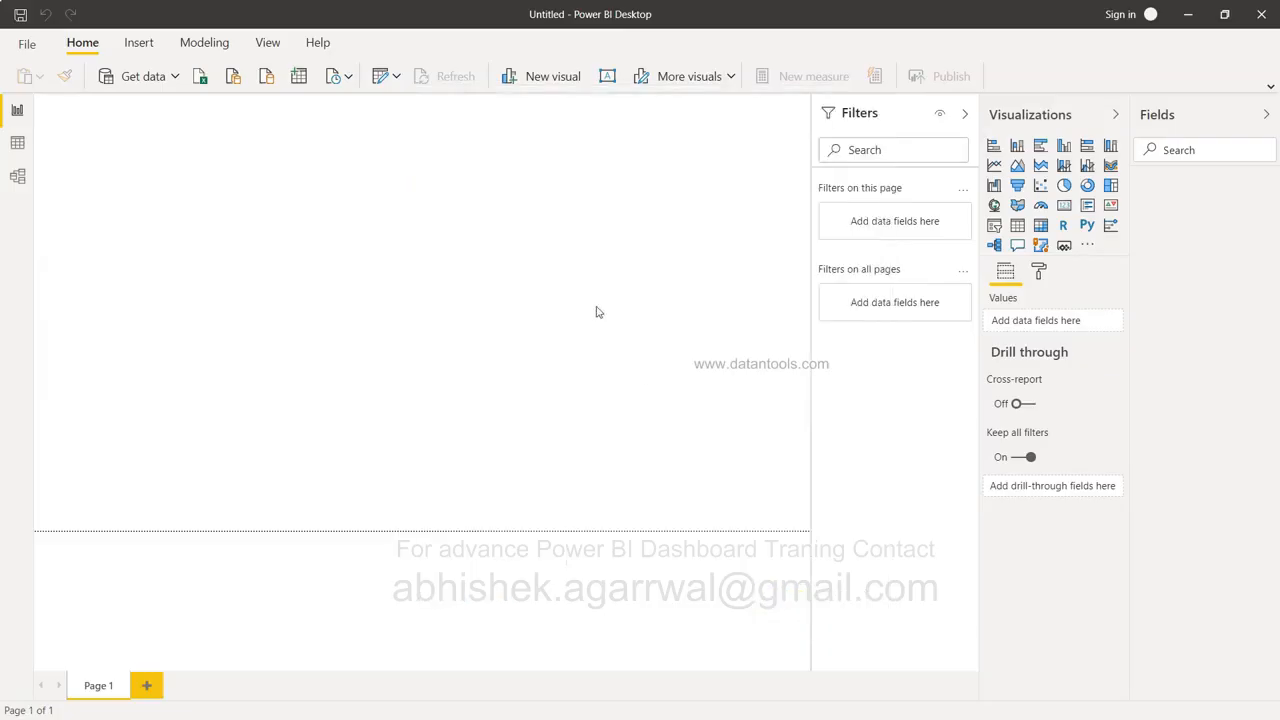
Enter server 127.0.0.1:3306 (port checked in Workbench) and database sakila, then confirm.
{"action": "type", "text": "127.0.0.1"}
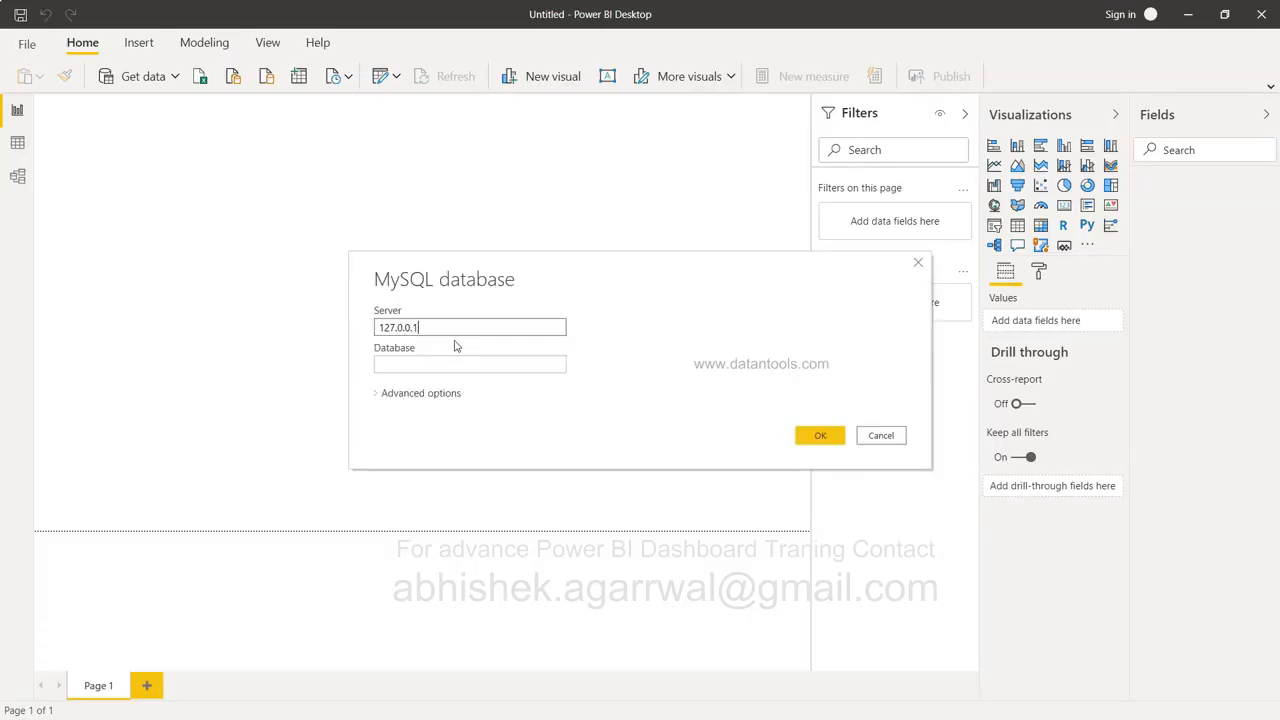
{"action": "type", "text": ":3306"}
{"action": "key", "text": "alt+Tab"}
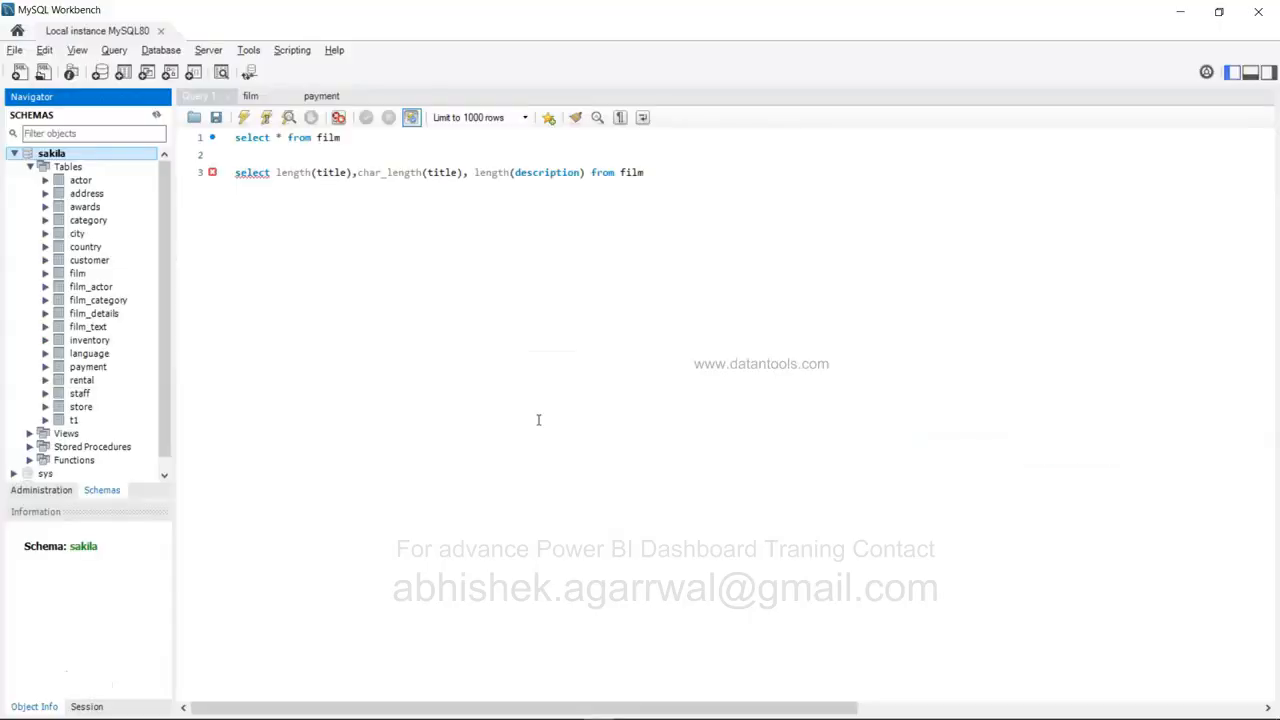
{"action": "left_click", "coordinate": [17, 30]}
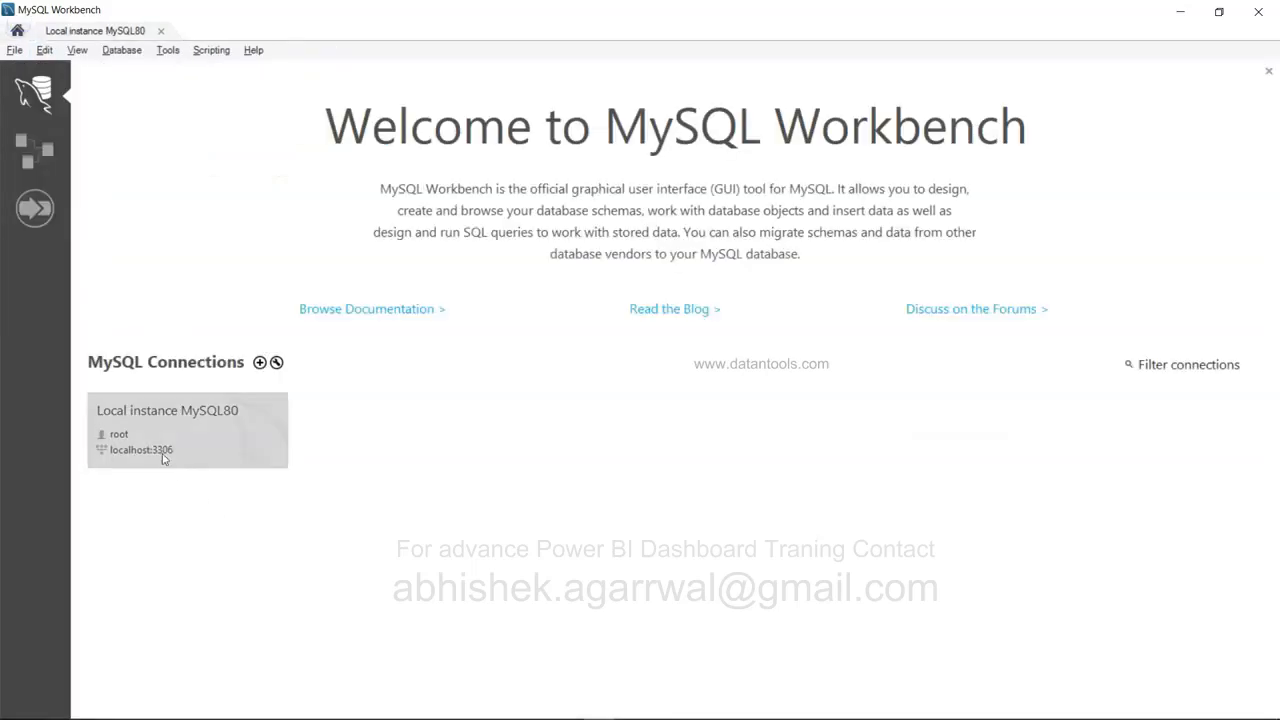
{"action": "key", "text": "alt+Tab"}
{"action": "left_click", "coordinate": [491, 366]}
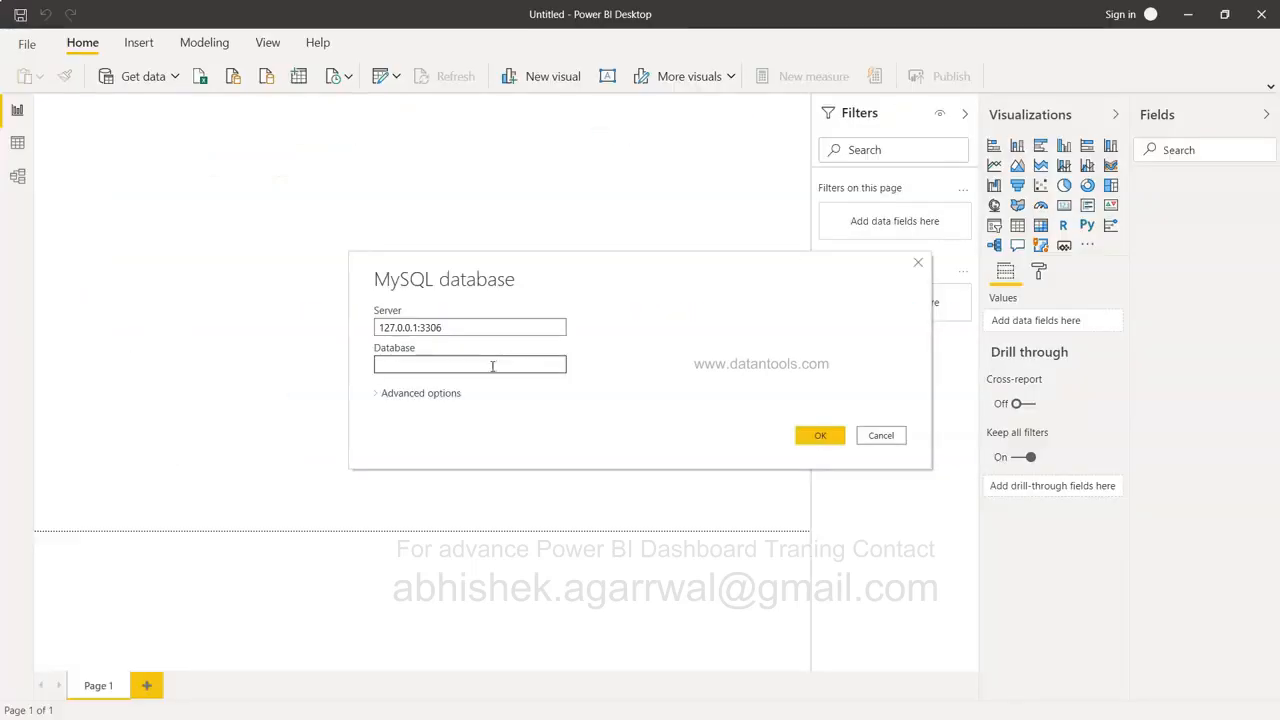
{"action": "type", "text": "sakila"}
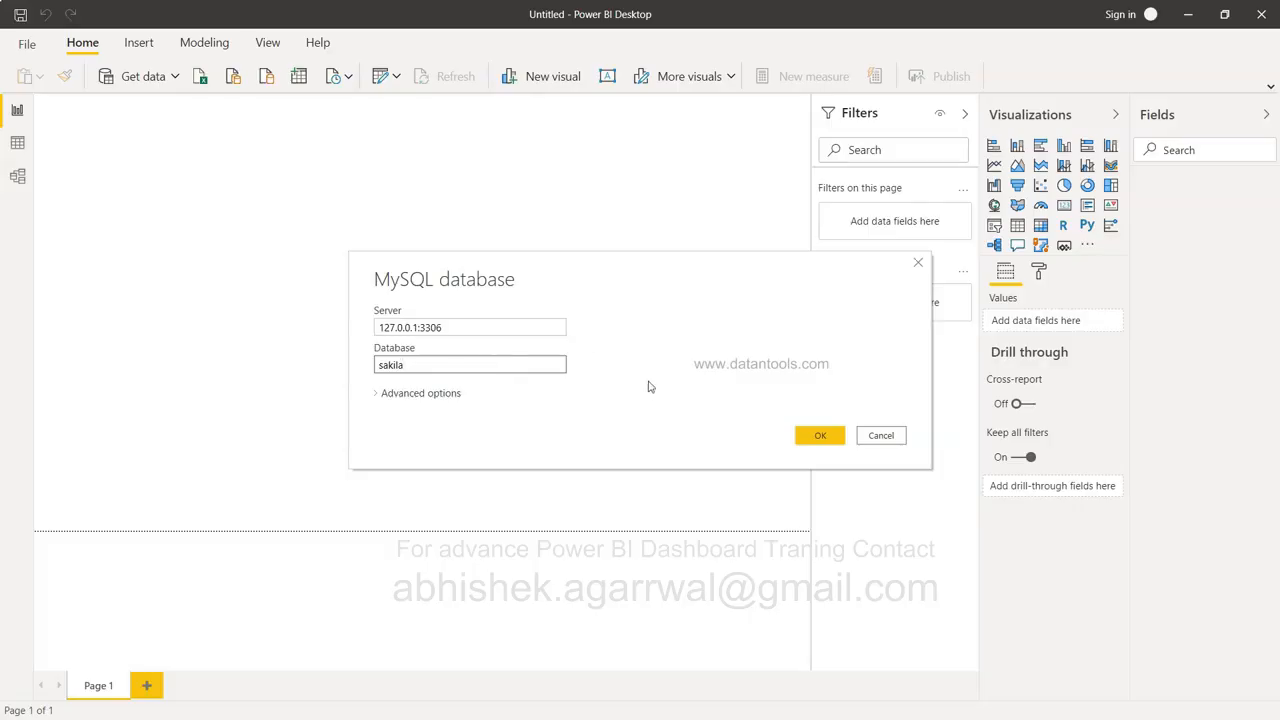
{"action": "left_click", "coordinate": [830, 439]}
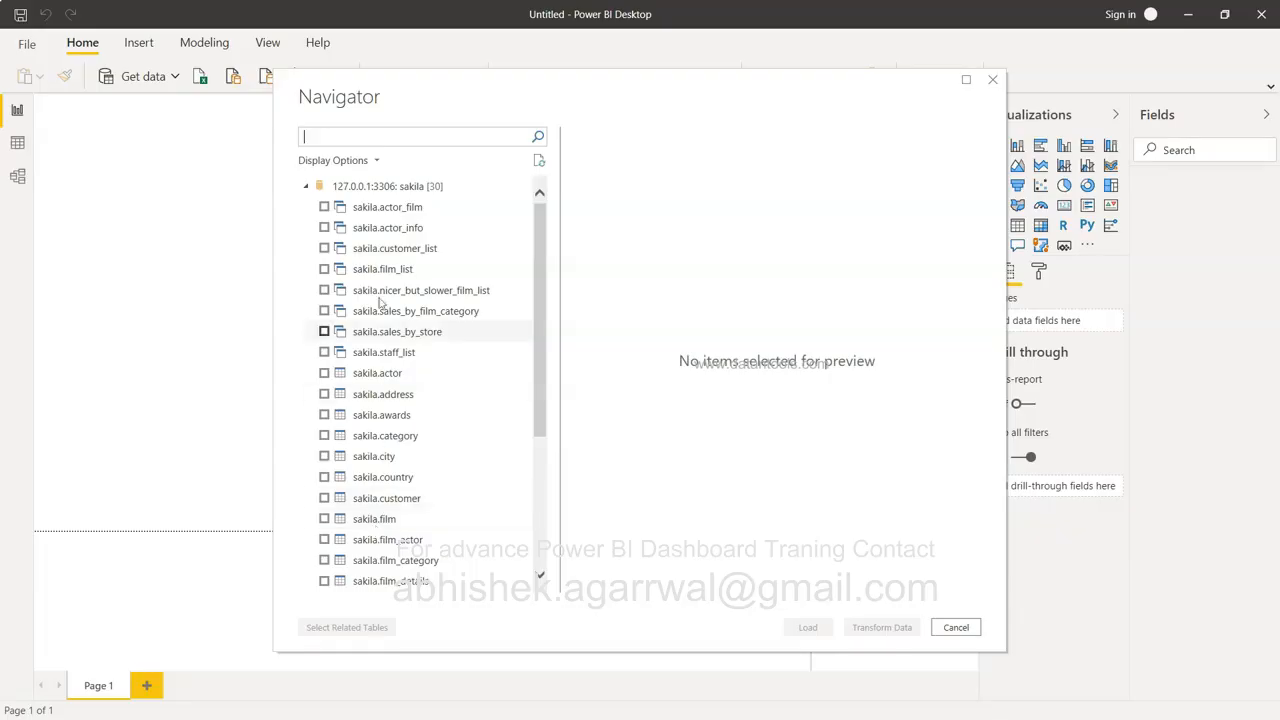
Tick sakila.actor and sakila.address in the Navigator and load them.
{"action": "scroll", "coordinate": [368, 441], "scroll_direction": "down", "scroll_amount": 3}
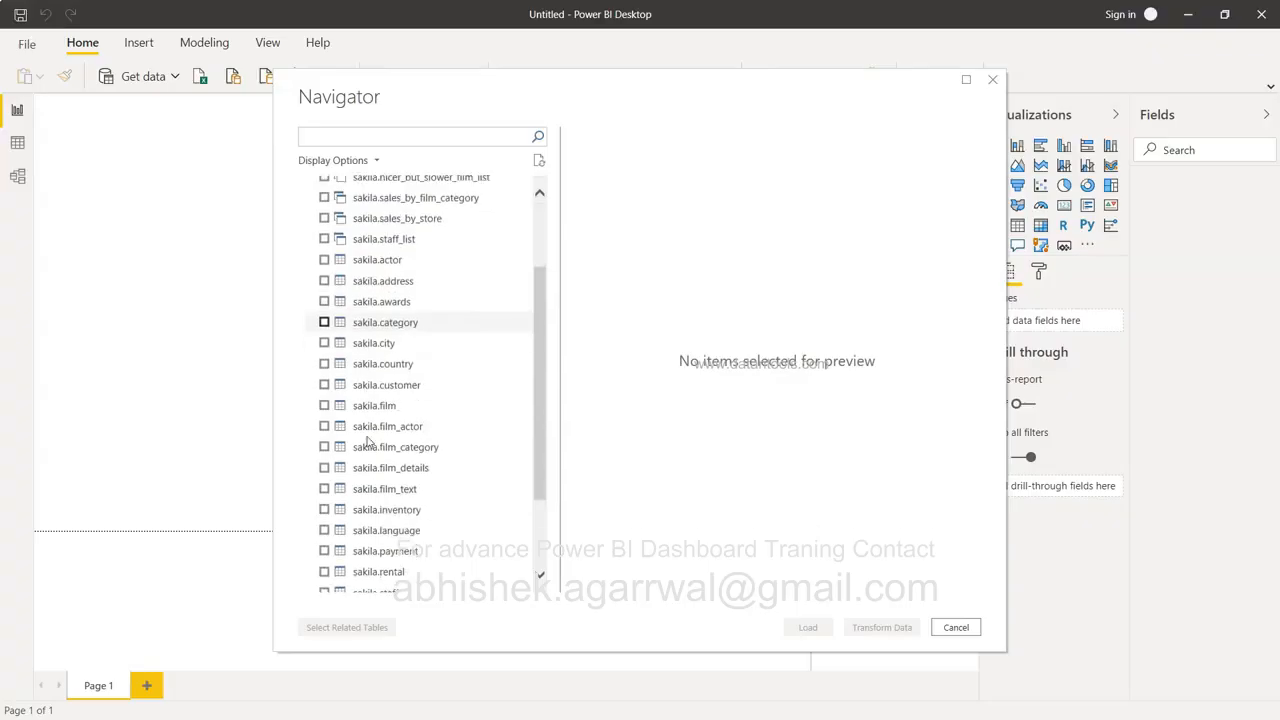
{"action": "scroll", "coordinate": [368, 441], "scroll_direction": "up", "scroll_amount": 3}
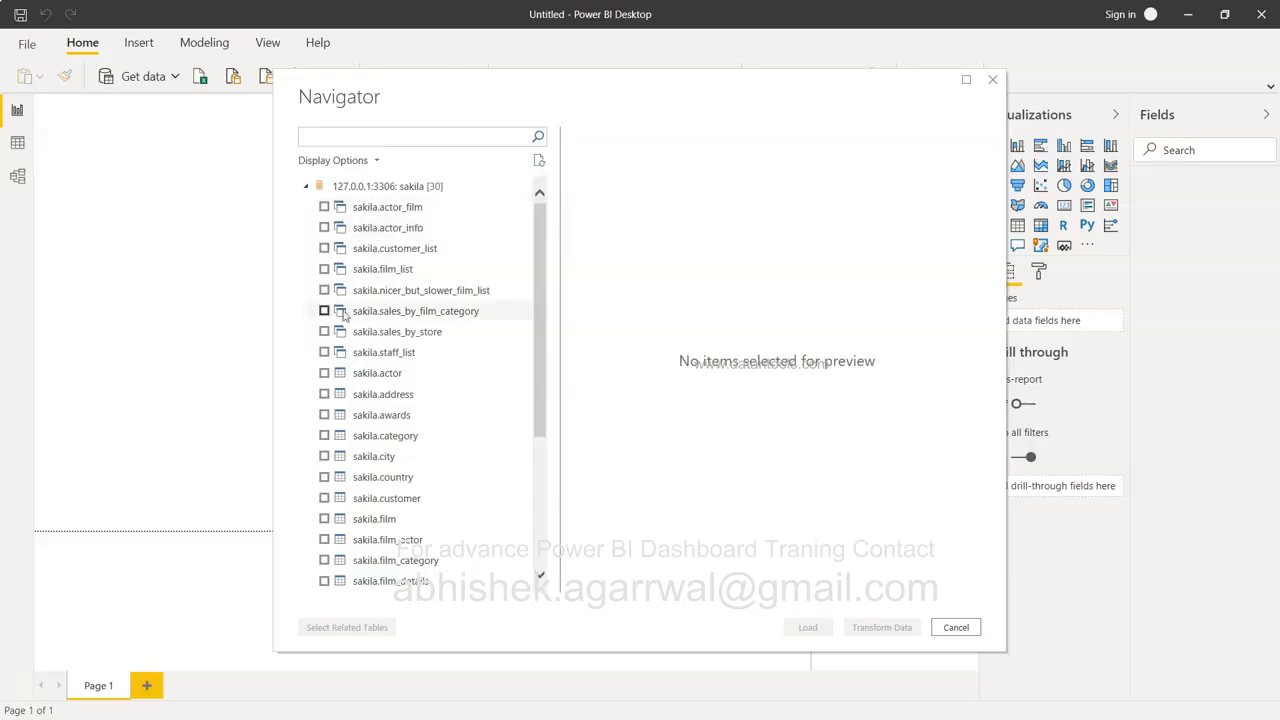
{"action": "scroll", "coordinate": [340, 332], "scroll_direction": "down", "scroll_amount": 5}
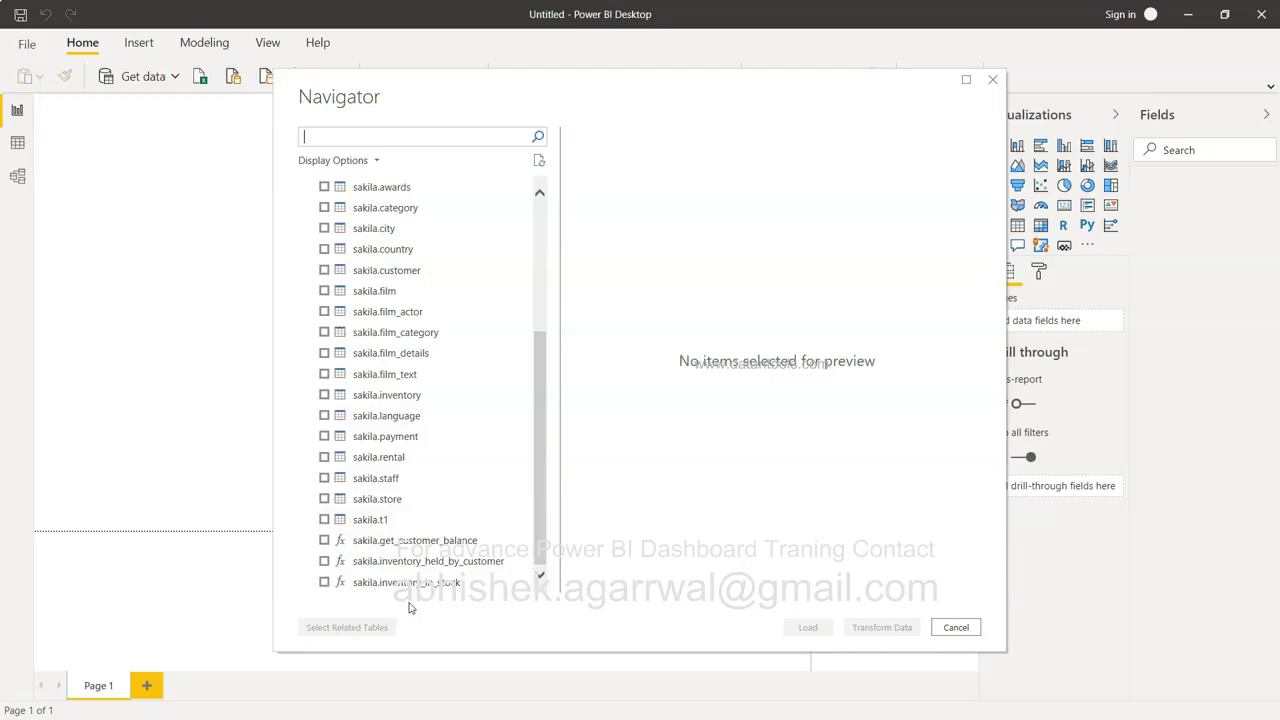
{"action": "scroll", "coordinate": [410, 440], "scroll_direction": "up", "scroll_amount": 4}
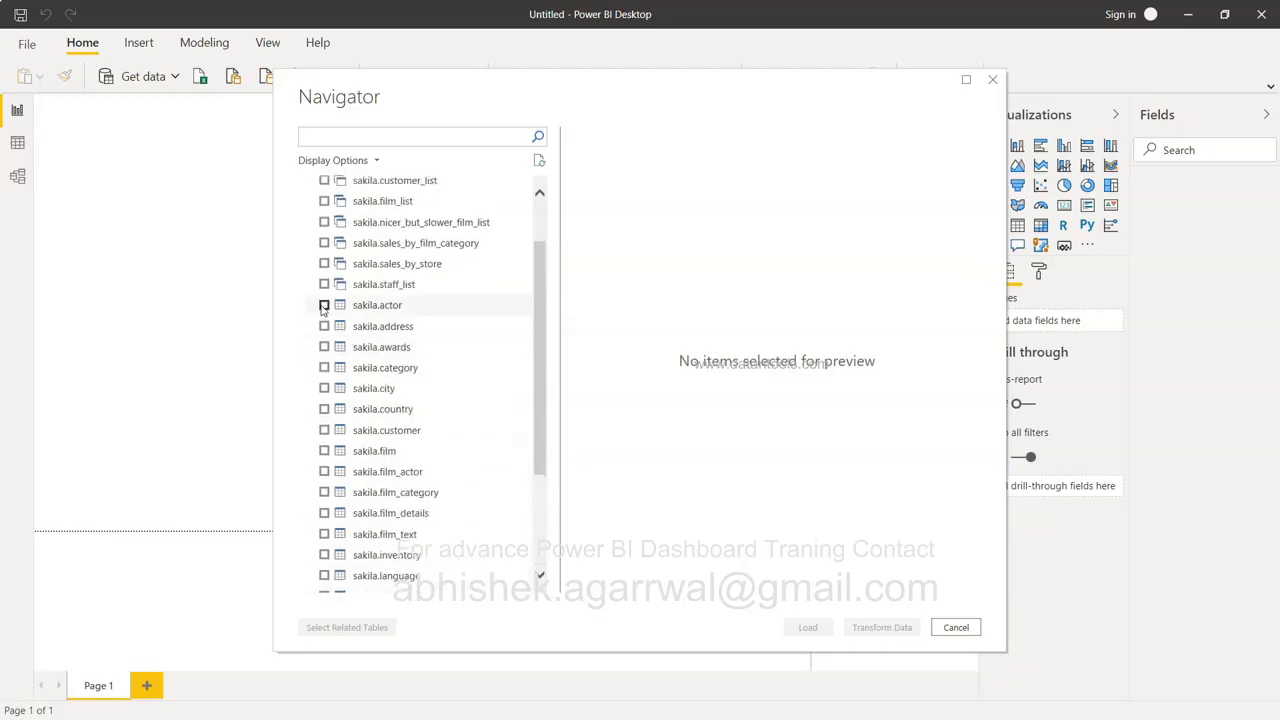
{"action": "left_click", "coordinate": [323, 306]}
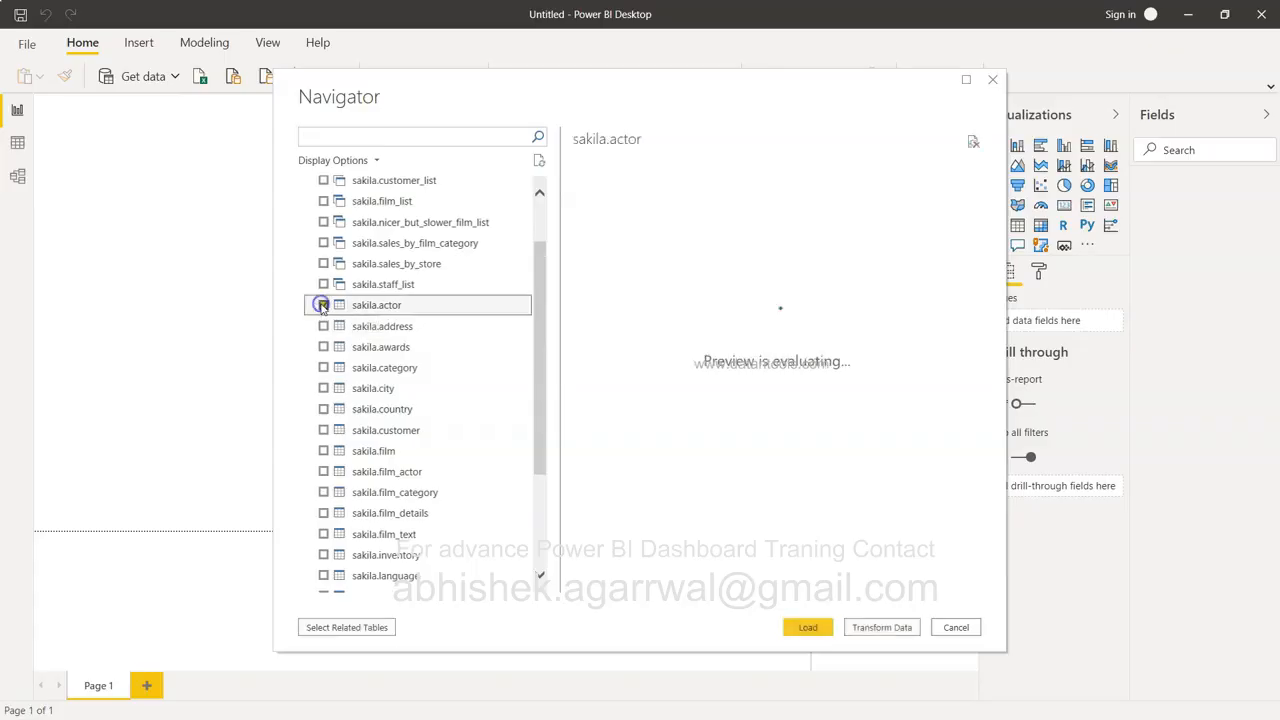
{"action": "left_click", "coordinate": [323, 326]}
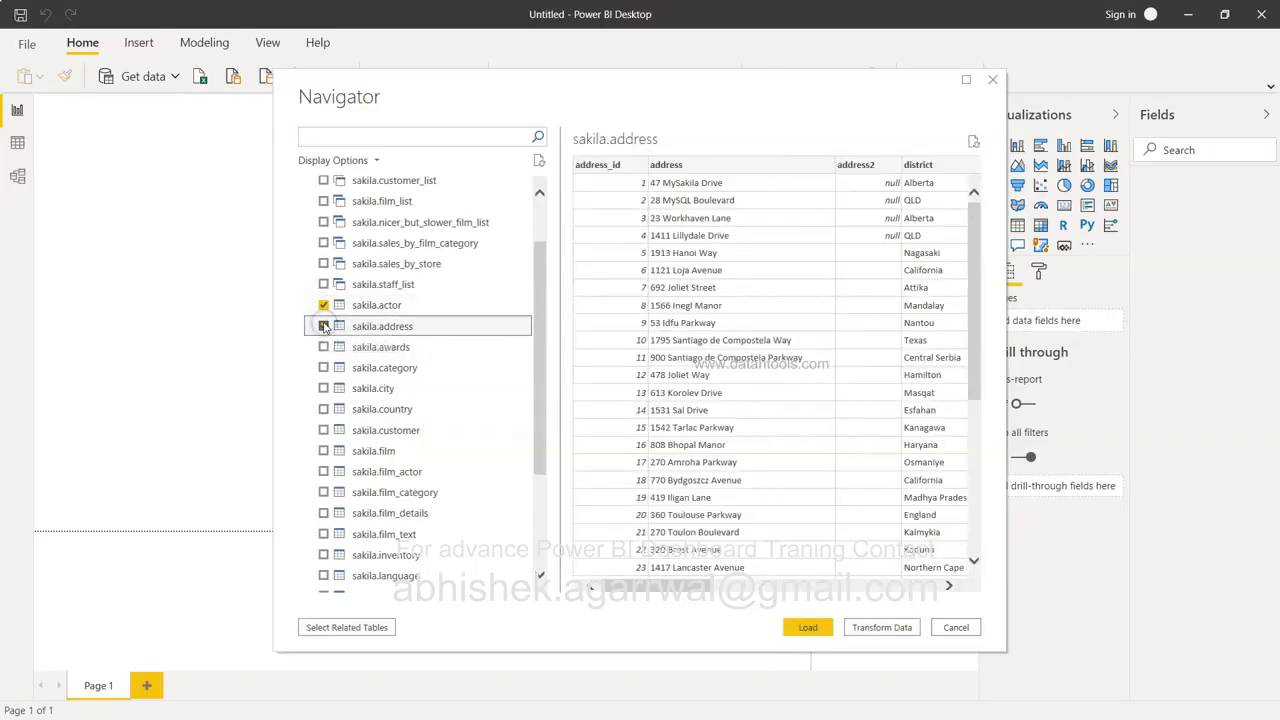
{"action": "left_click", "coordinate": [809, 632]}
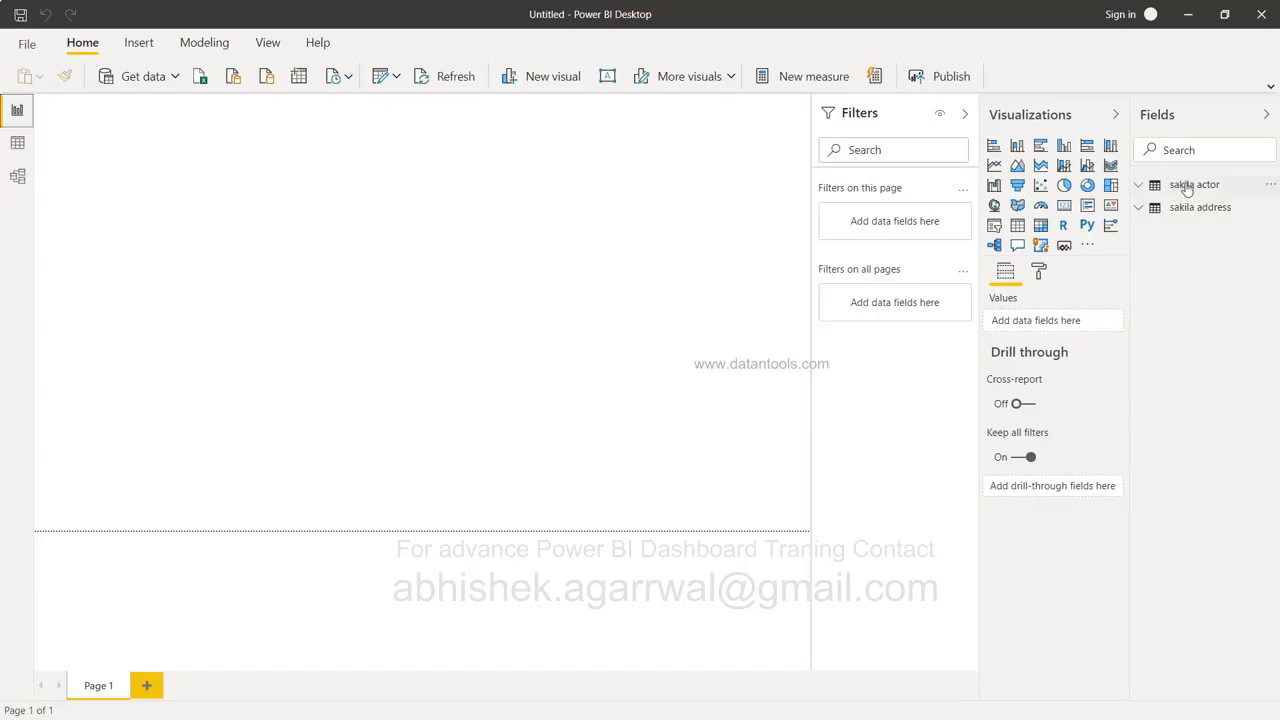
Expand sakila actor and sakila address in the Fields pane, then open Data view.
{"action": "left_click", "coordinate": [1148, 187]}
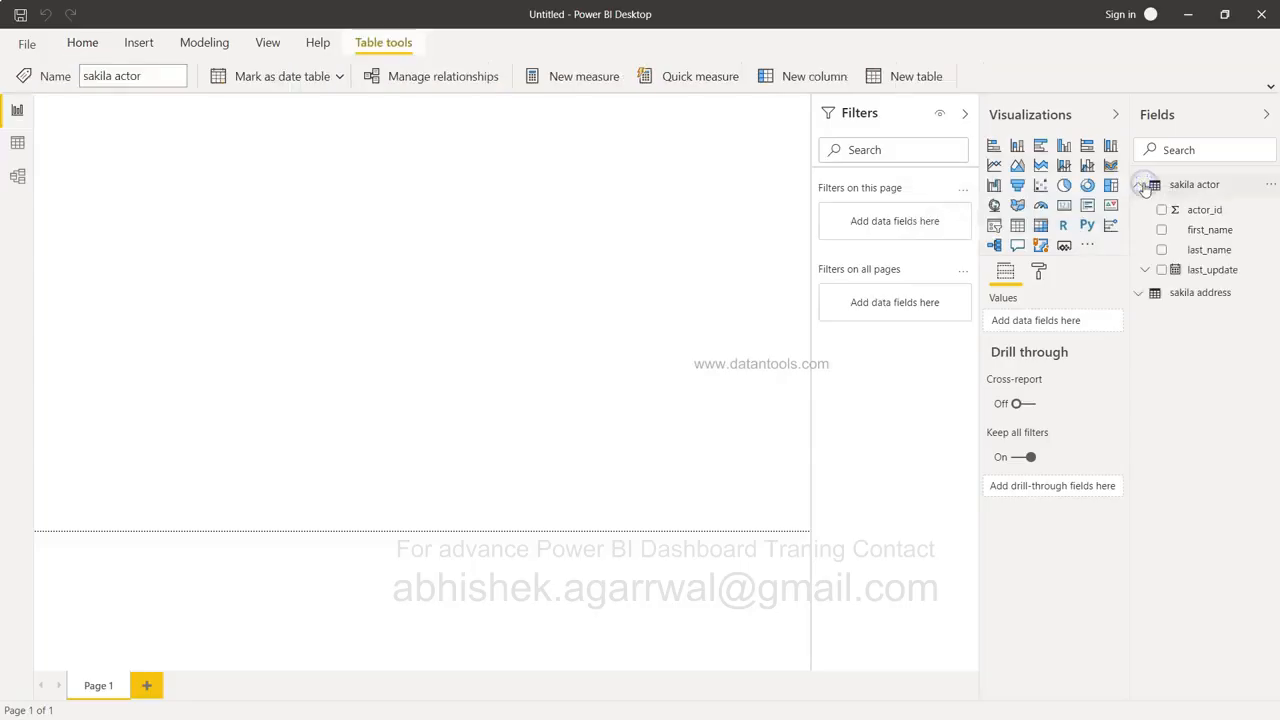
{"action": "left_click", "coordinate": [1140, 292]}
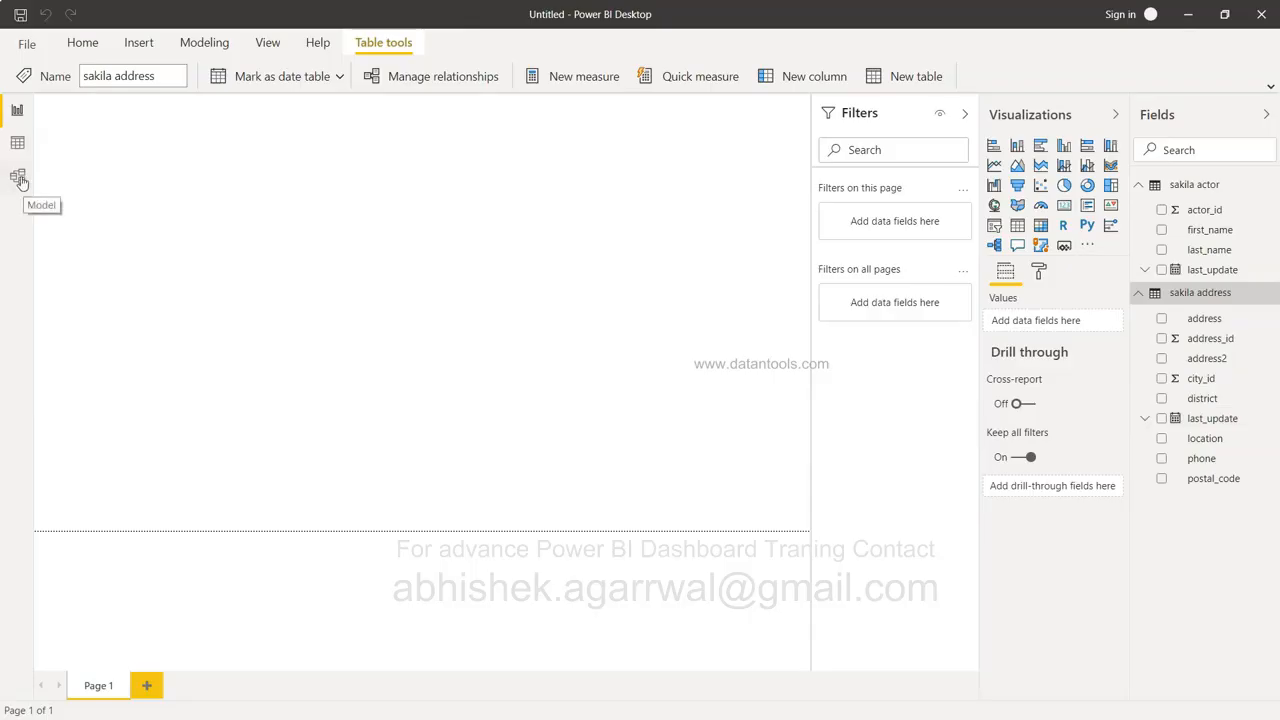
{"action": "left_click", "coordinate": [18, 142]}
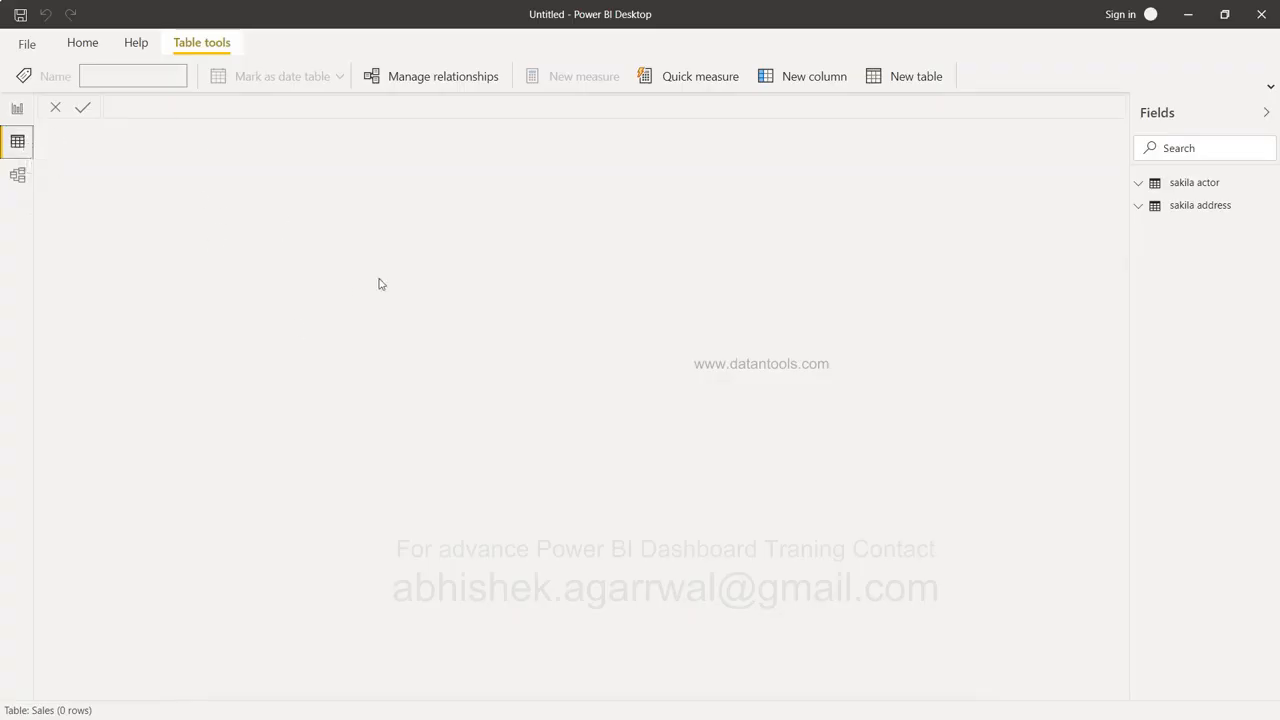
Inspect the sakila actor and sakila address rows and columns, then open Model view.
{"action": "left_click", "coordinate": [1202, 183]}
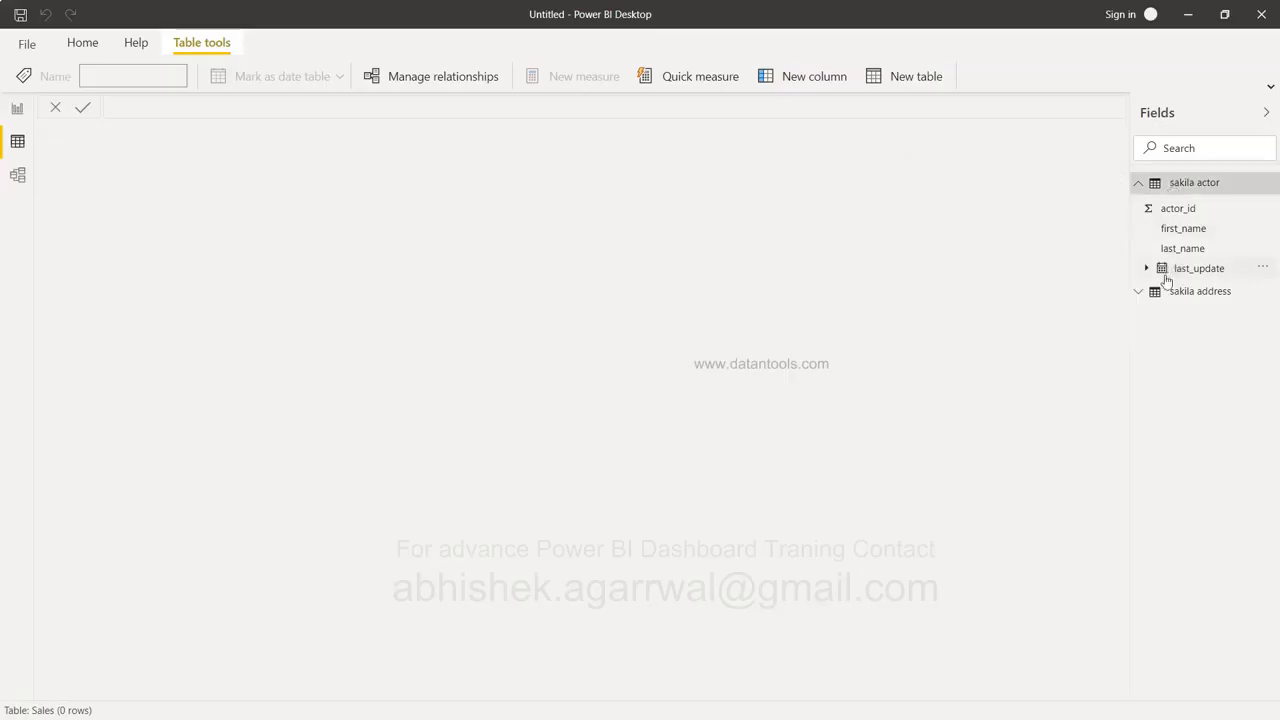
{"action": "left_click", "coordinate": [1267, 184]}
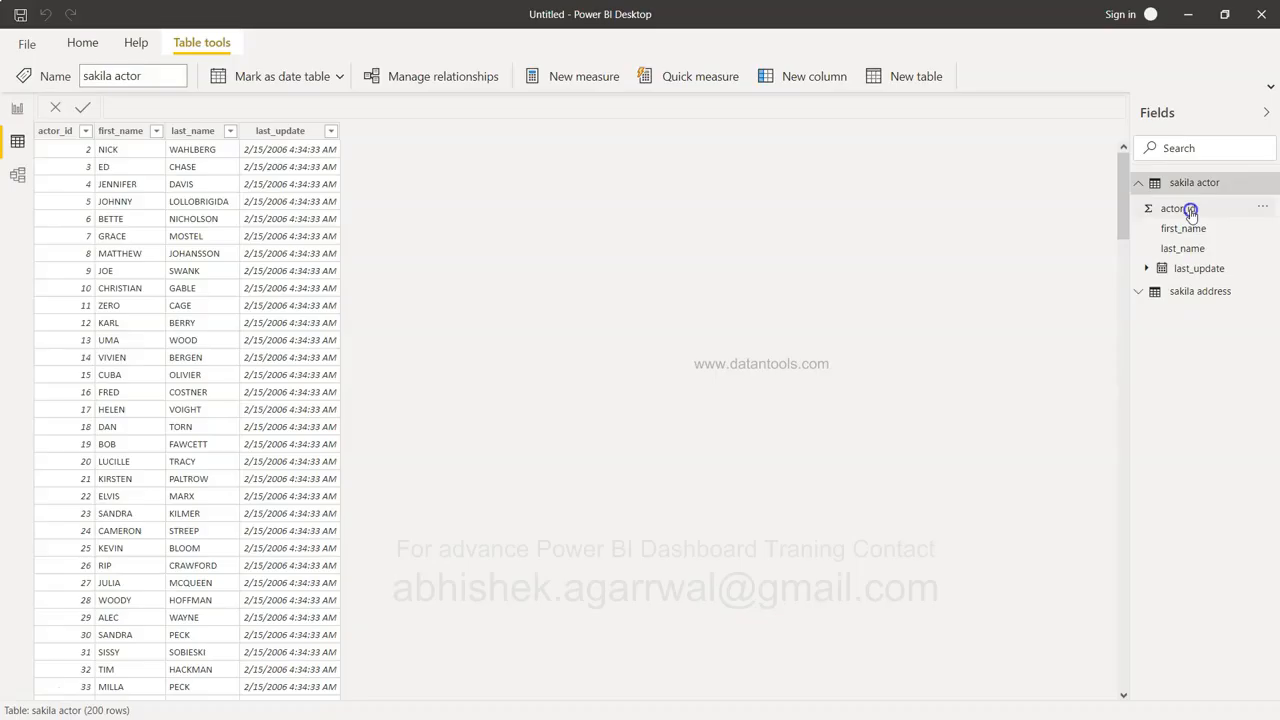
{"action": "left_click", "coordinate": [1180, 210]}
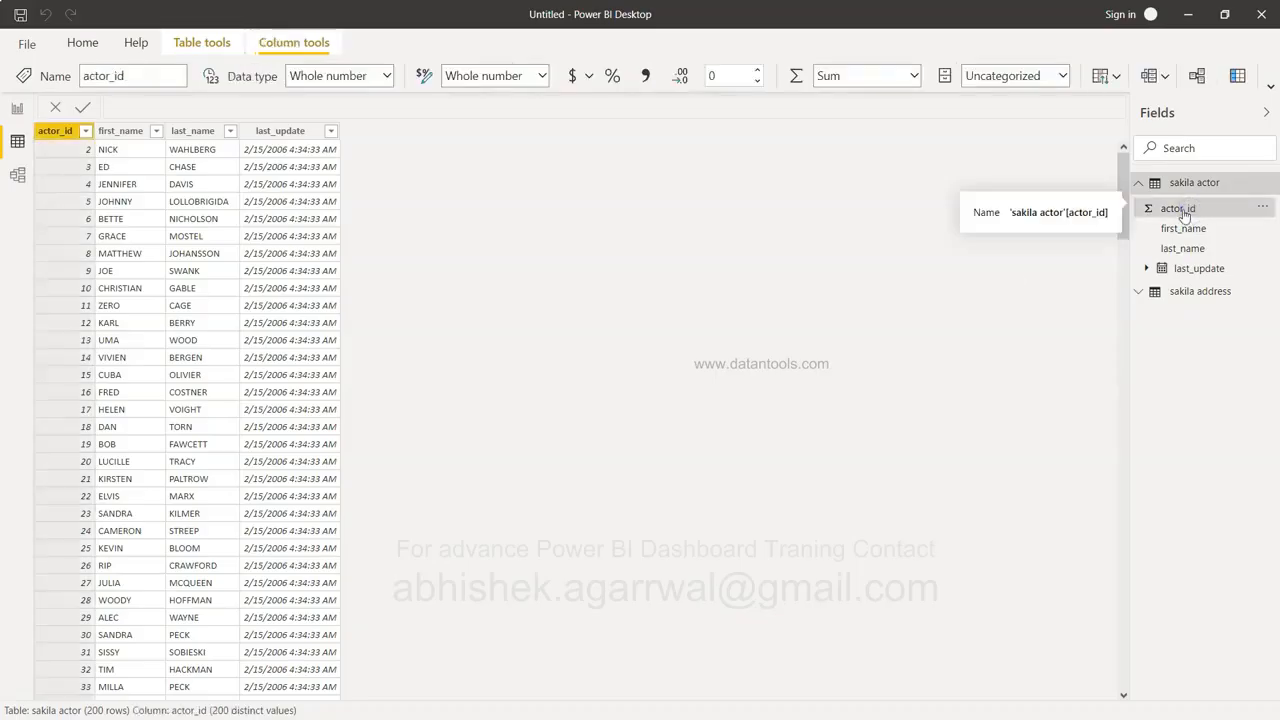
{"action": "left_click", "coordinate": [1201, 292]}
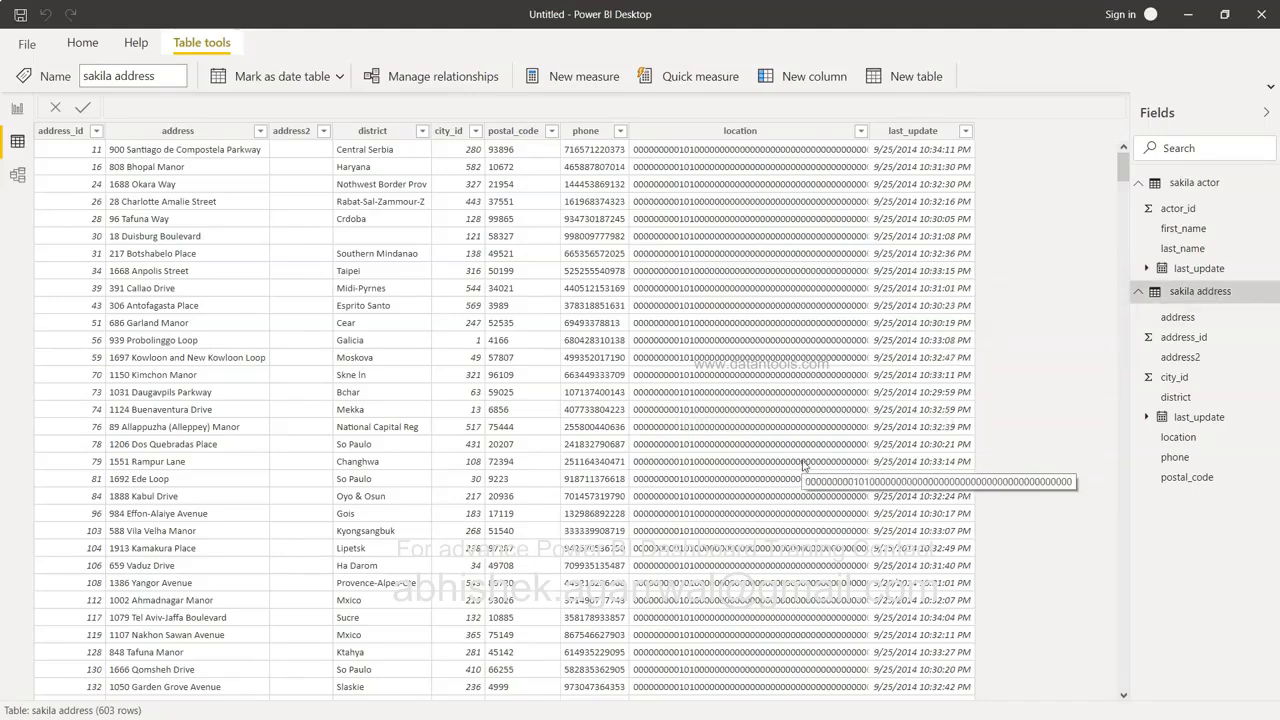
{"action": "left_click", "coordinate": [1180, 318]}
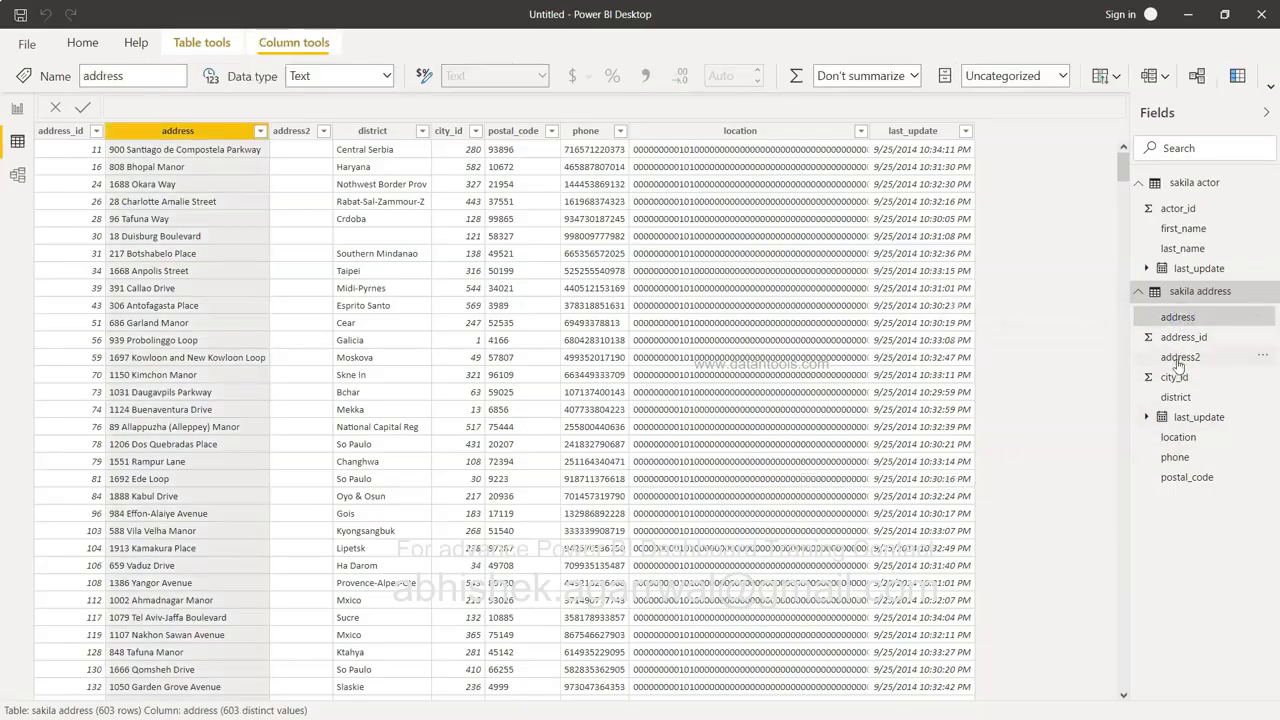
{"action": "left_click", "coordinate": [18, 177]}
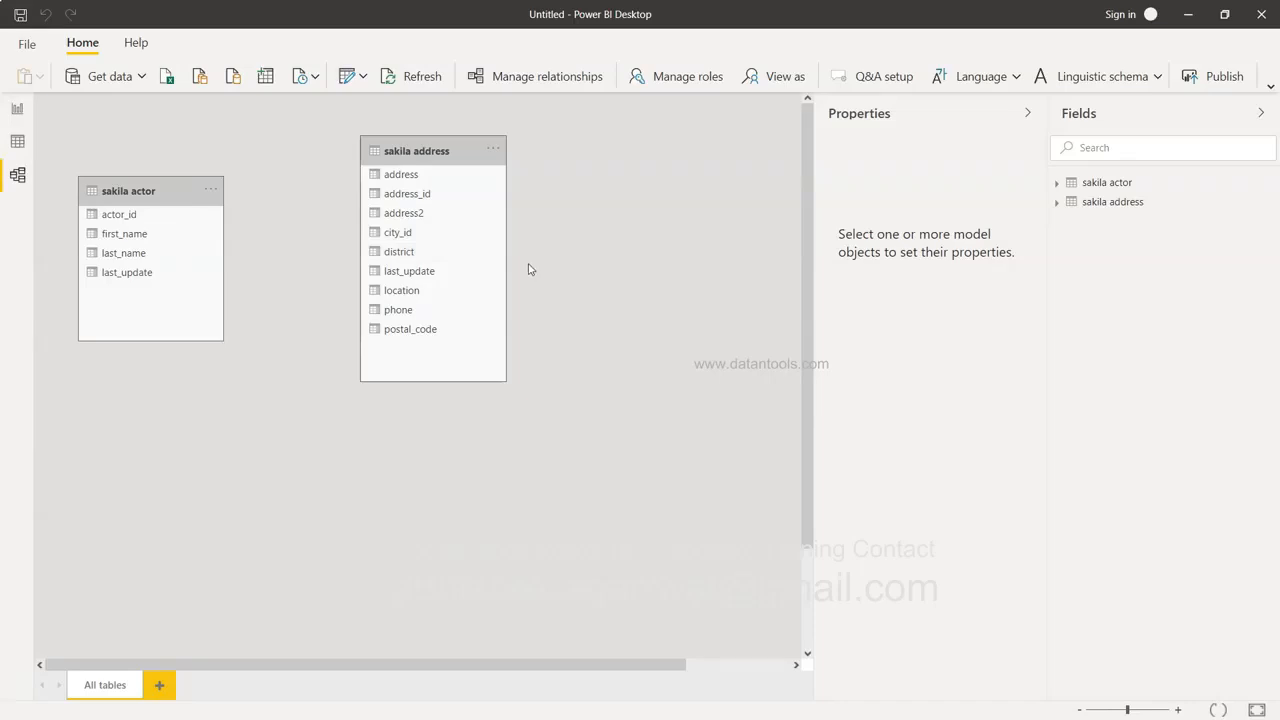
From the recent sakila source, preview tables and load sakila.film_actor into the model.
{"action": "left_click", "coordinate": [316, 82]}
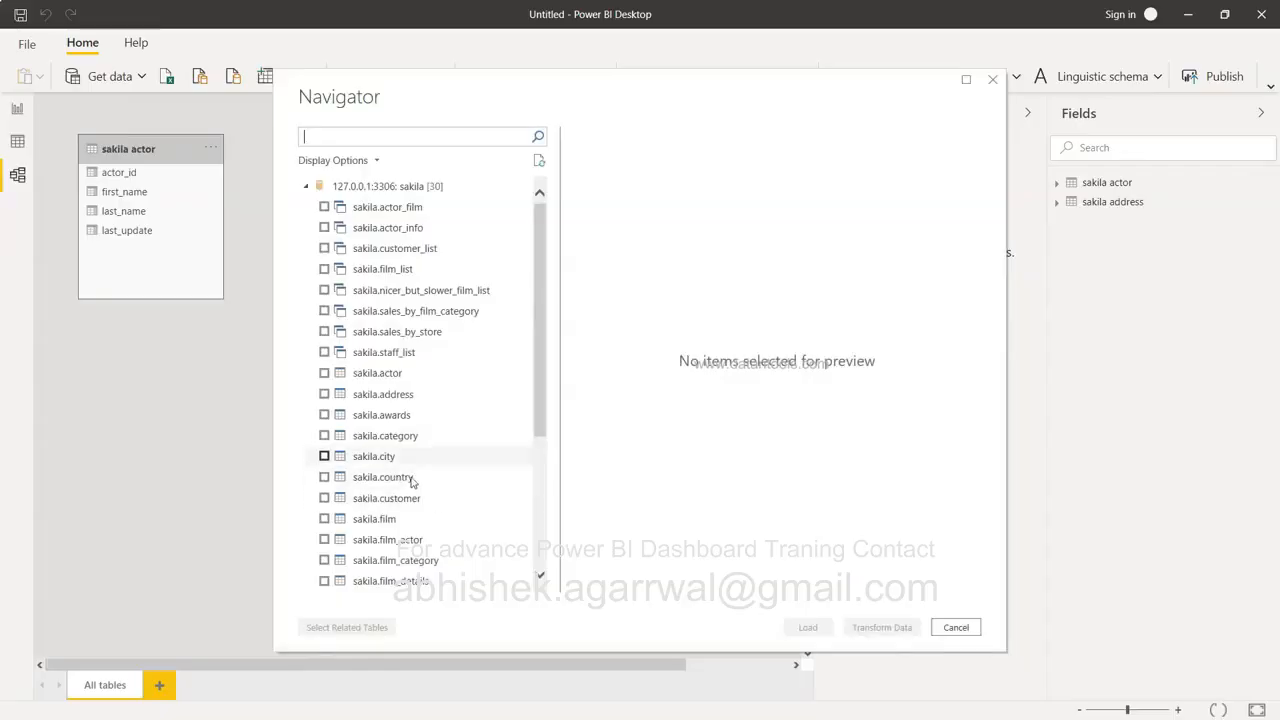
{"action": "left_click", "coordinate": [400, 415]}
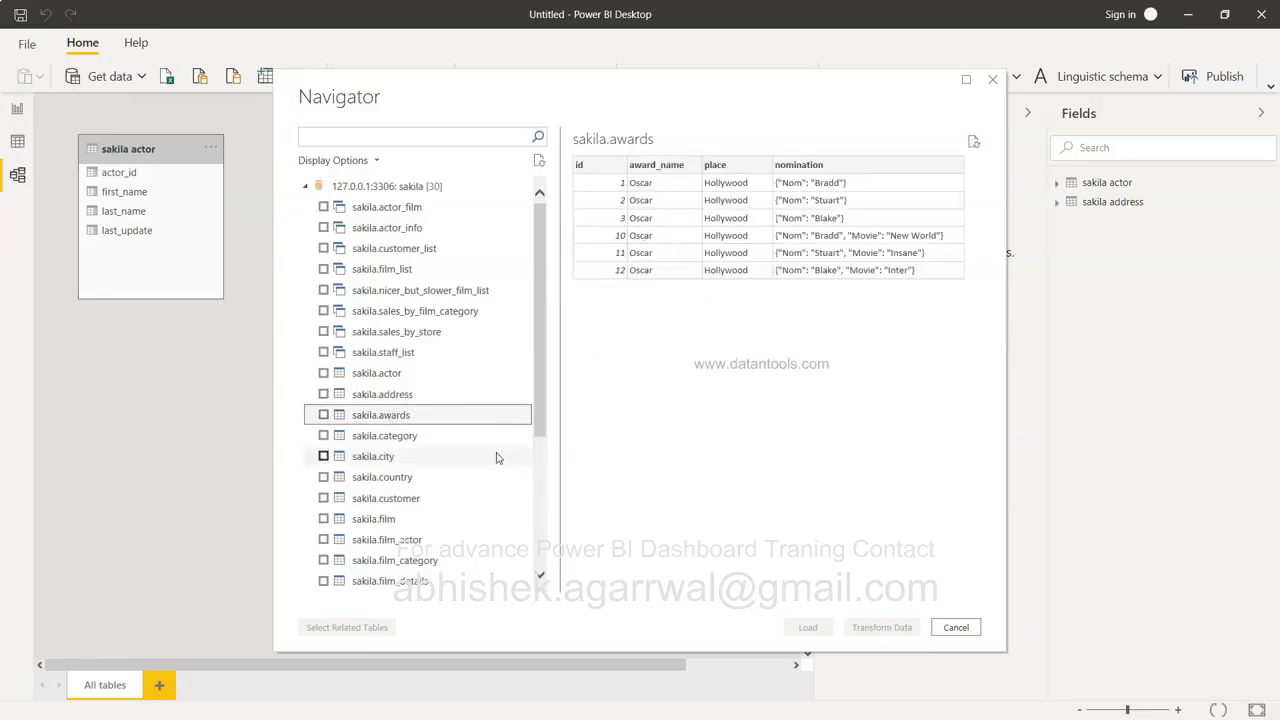
{"action": "scroll", "coordinate": [496, 458], "scroll_direction": "down", "scroll_amount": 1}
{"action": "scroll", "coordinate": [496, 458], "scroll_direction": "down", "scroll_amount": 2}
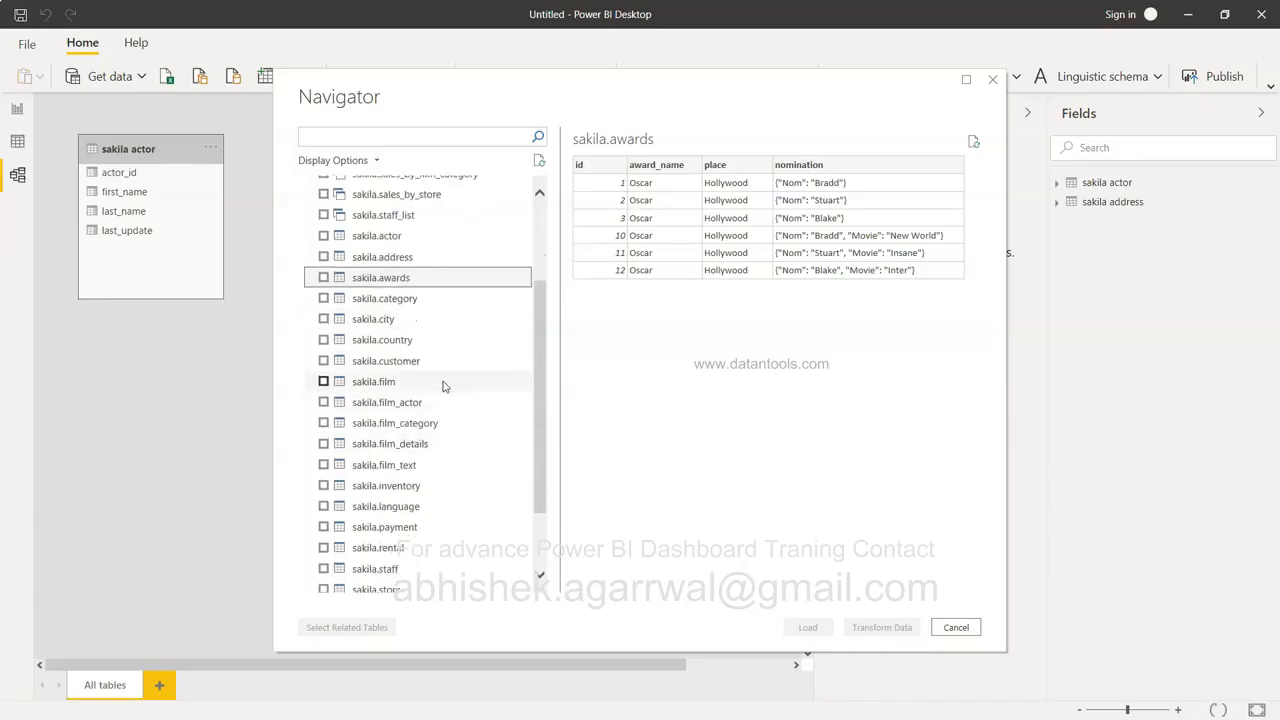
{"action": "left_click", "coordinate": [444, 382]}
{"action": "left_click", "coordinate": [440, 403]}
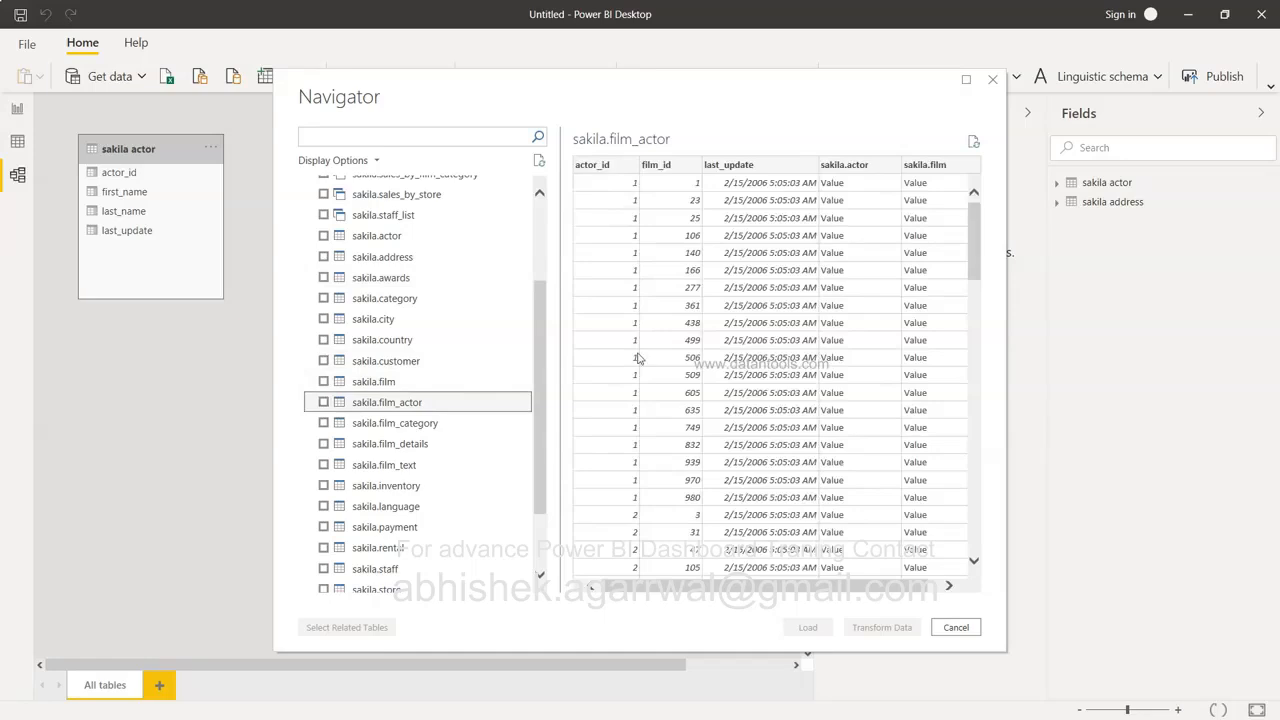
{"action": "left_click", "coordinate": [324, 402]}
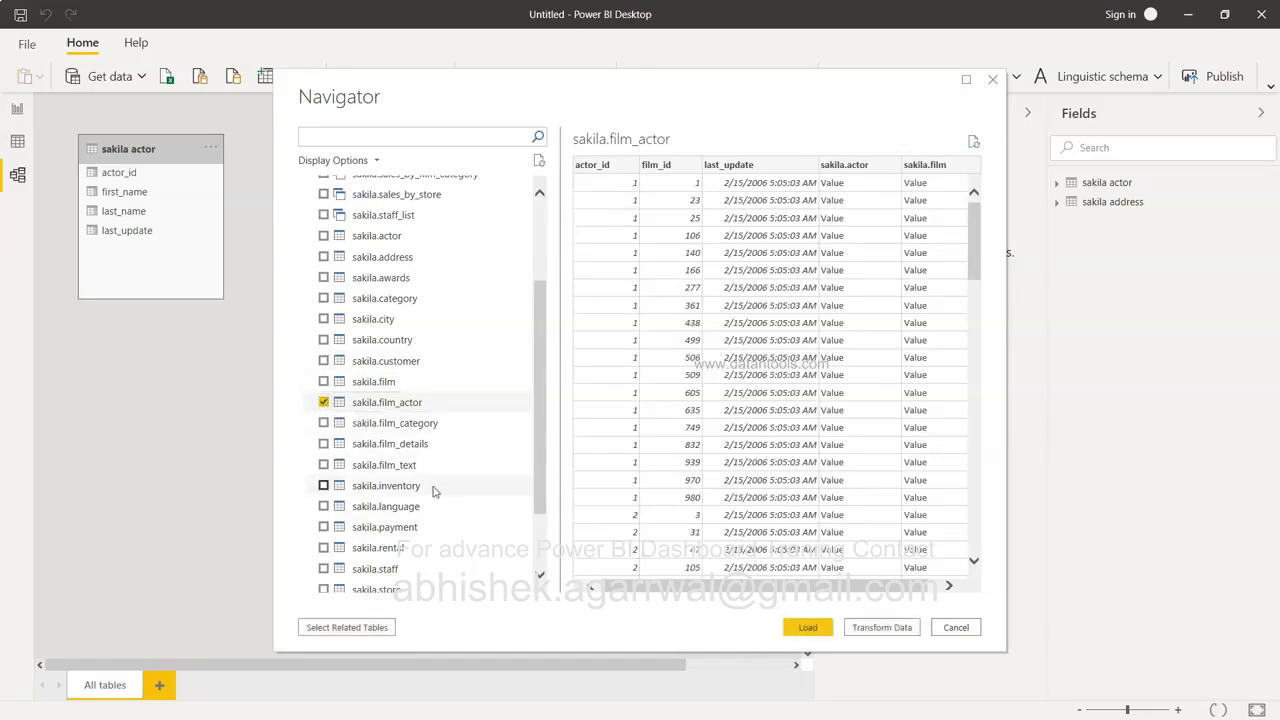
{"action": "left_click", "coordinate": [806, 627]}
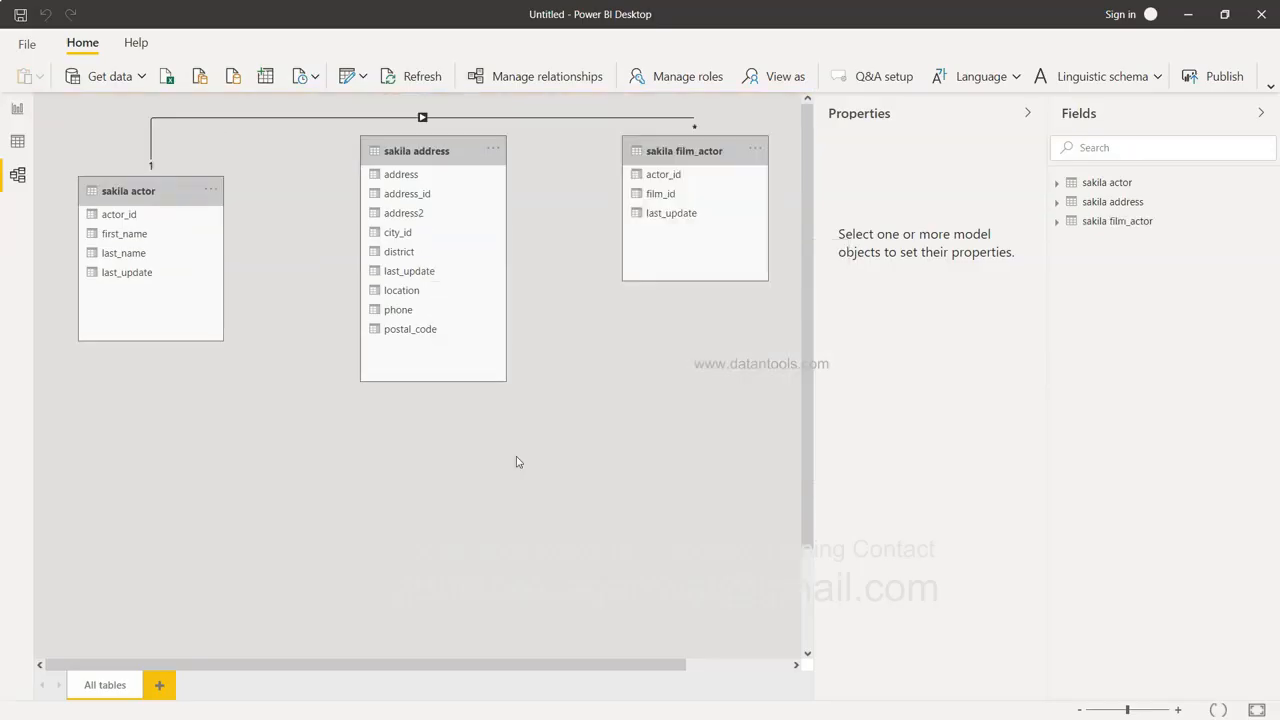
Move sakila address aside, place sakila film_actor beside sakila actor, and select their actor_id relationship.
{"action": "left_click_drag", "start_coordinate": [449, 142], "coordinate": [686, 332]}
{"action": "left_click_drag", "start_coordinate": [682, 148], "coordinate": [434, 233]}
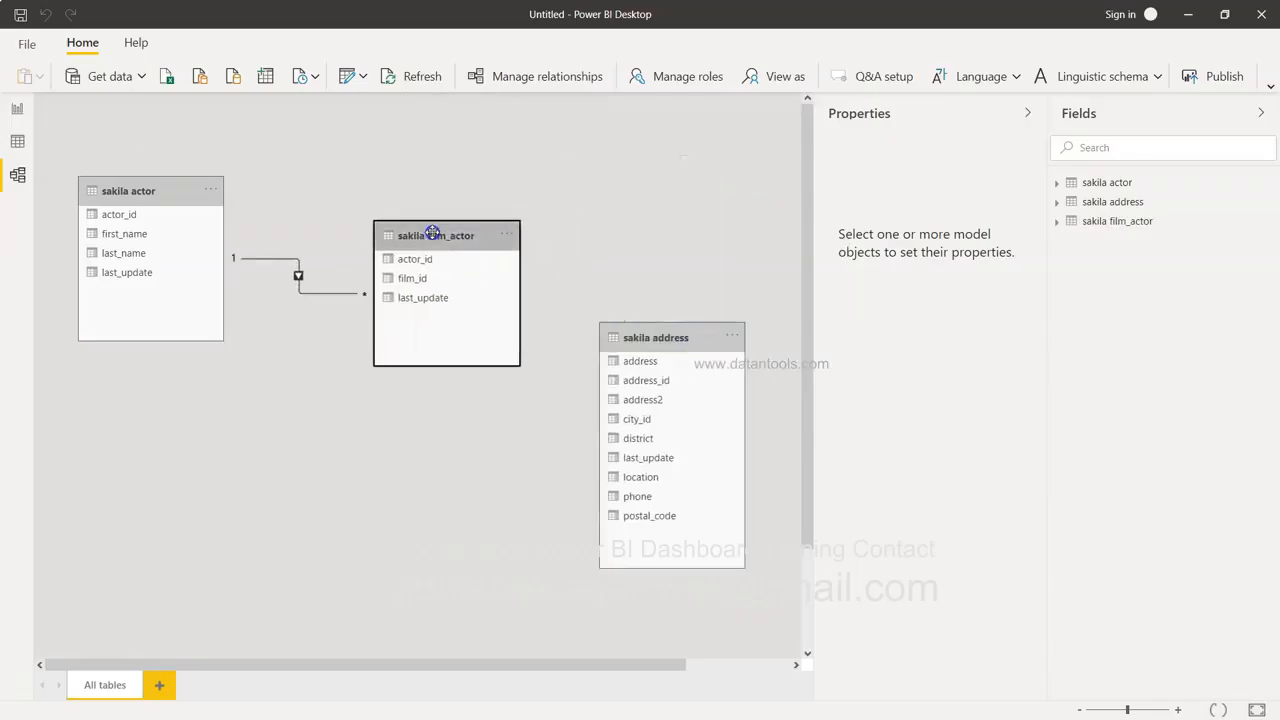
{"action": "left_click", "coordinate": [275, 261]}
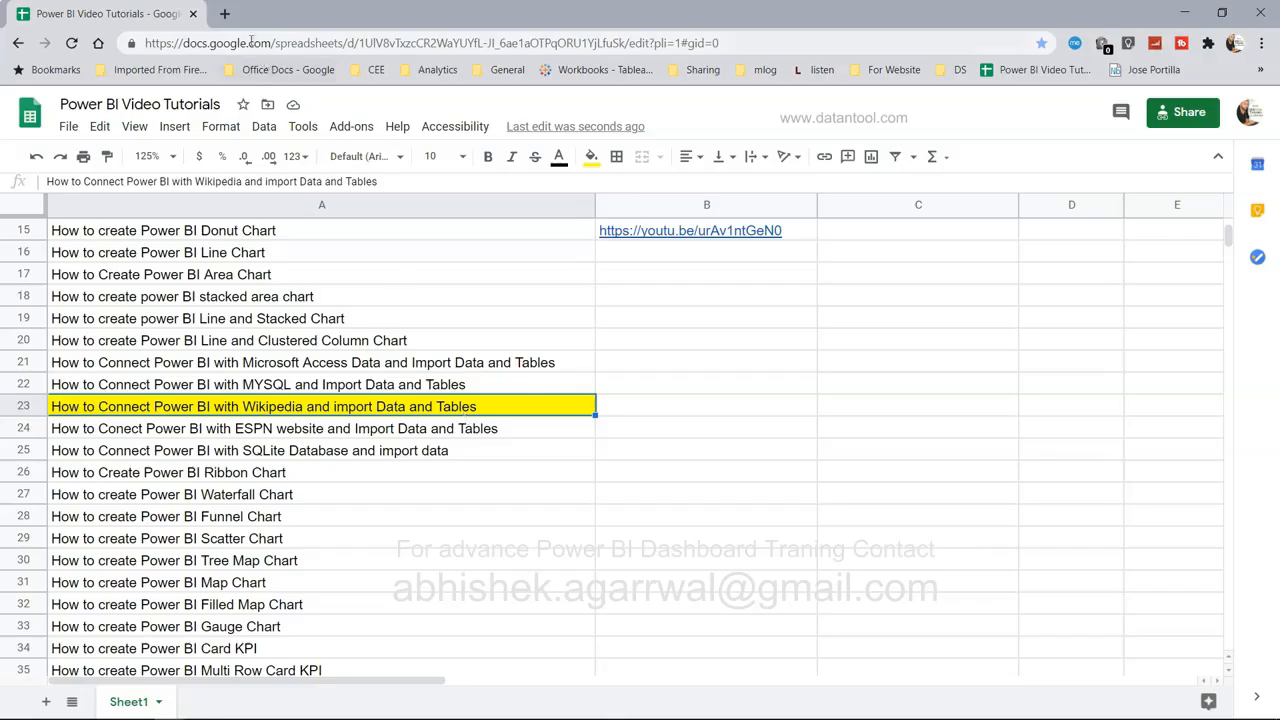
Search 'NBA wikipedia' in a new tab and open the National Basketball Association article.
{"action": "left_click", "coordinate": [225, 14]}
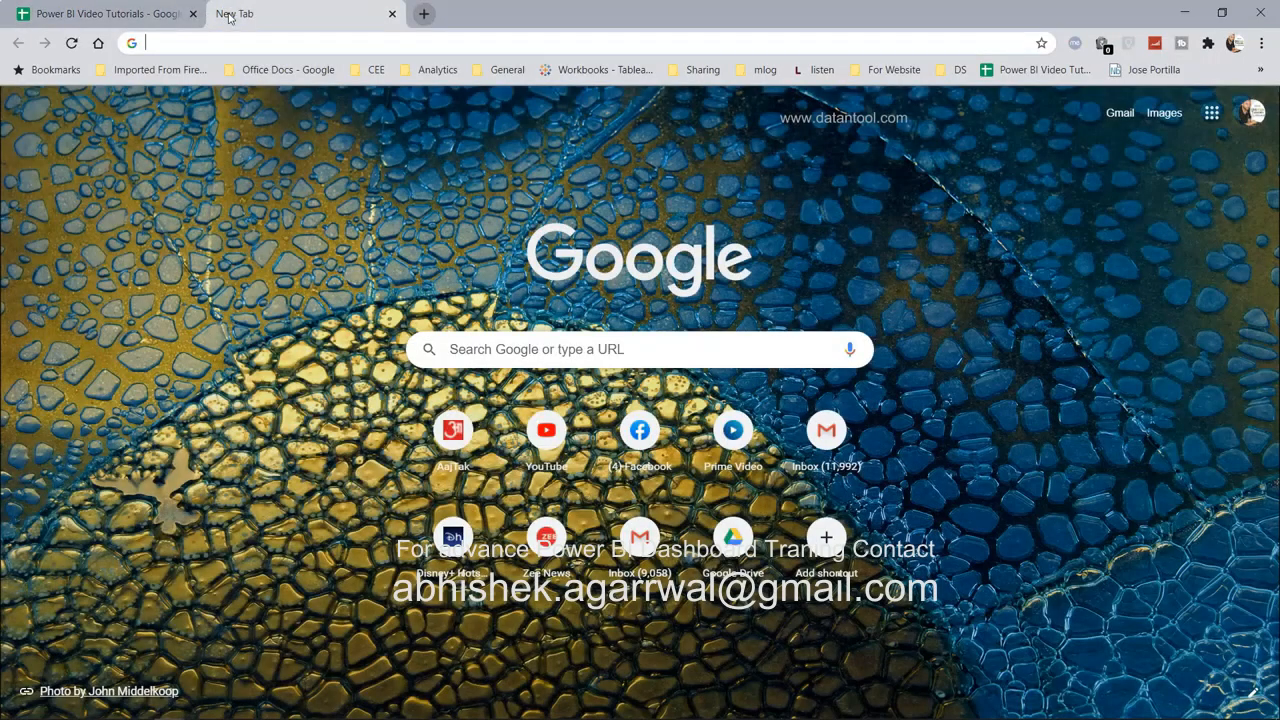
{"action": "type", "text": "NA"}
{"action": "key", "text": "BackSpace"}
{"action": "key", "text": "BackSpace"}
{"action": "type", "text": "BA "}
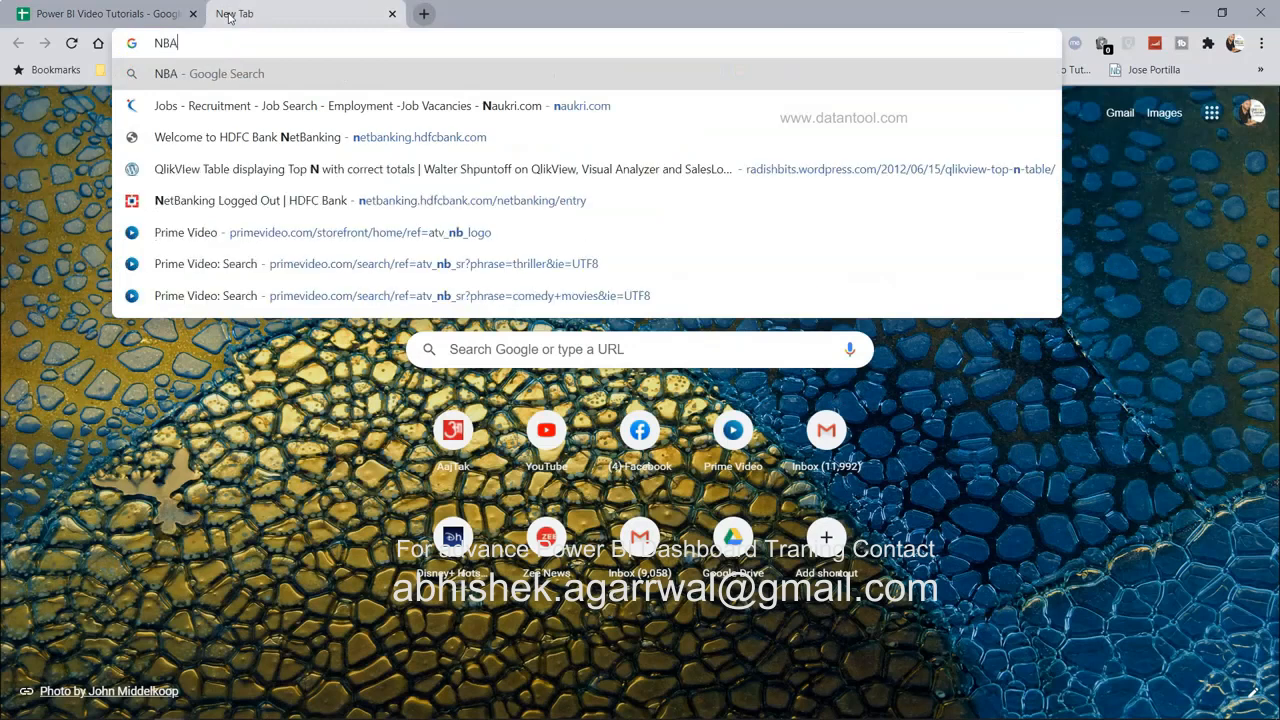
{"action": "type", "text": "wiki"}
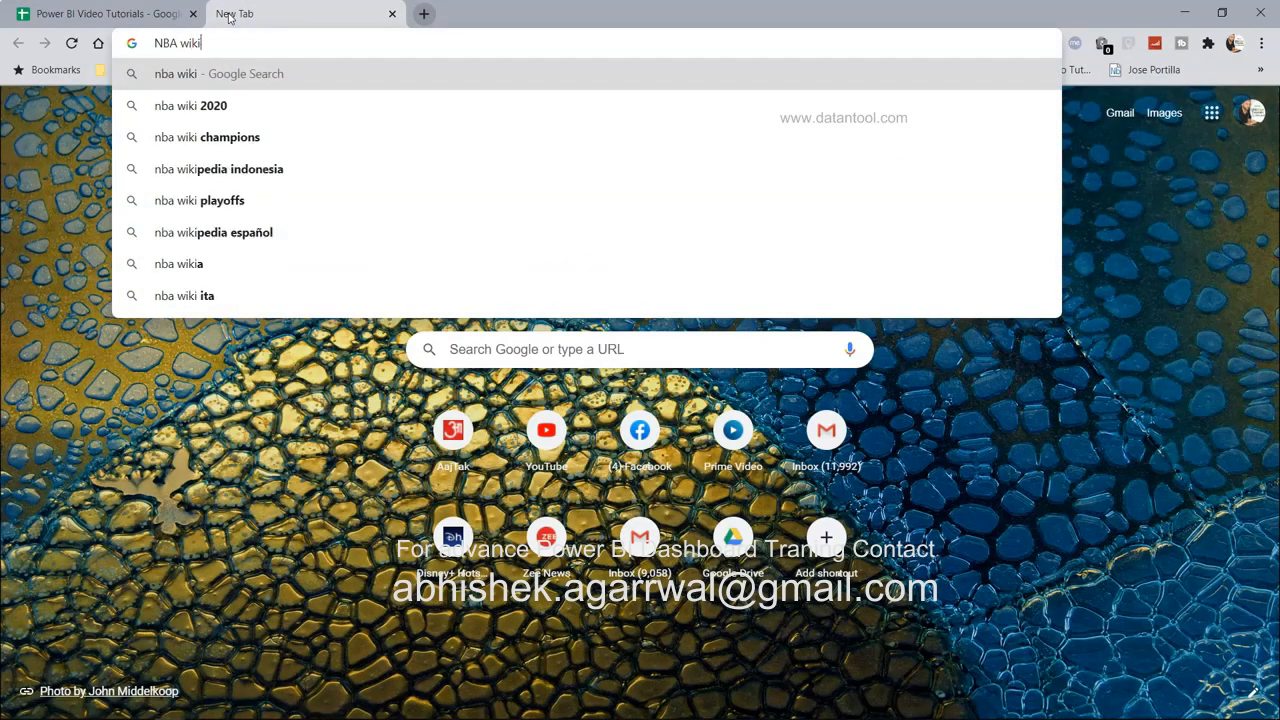
{"action": "type", "text": "pedia"}
{"action": "key", "text": "Return"}
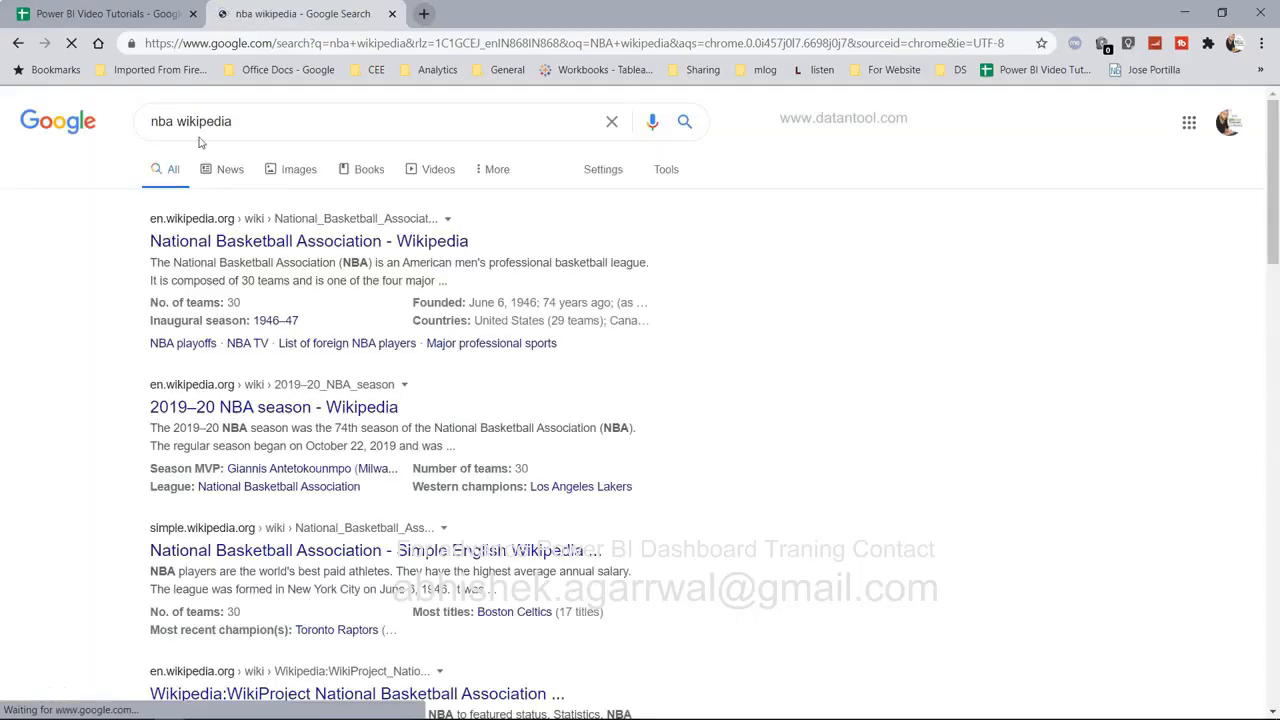
{"action": "left_click", "coordinate": [296, 241]}
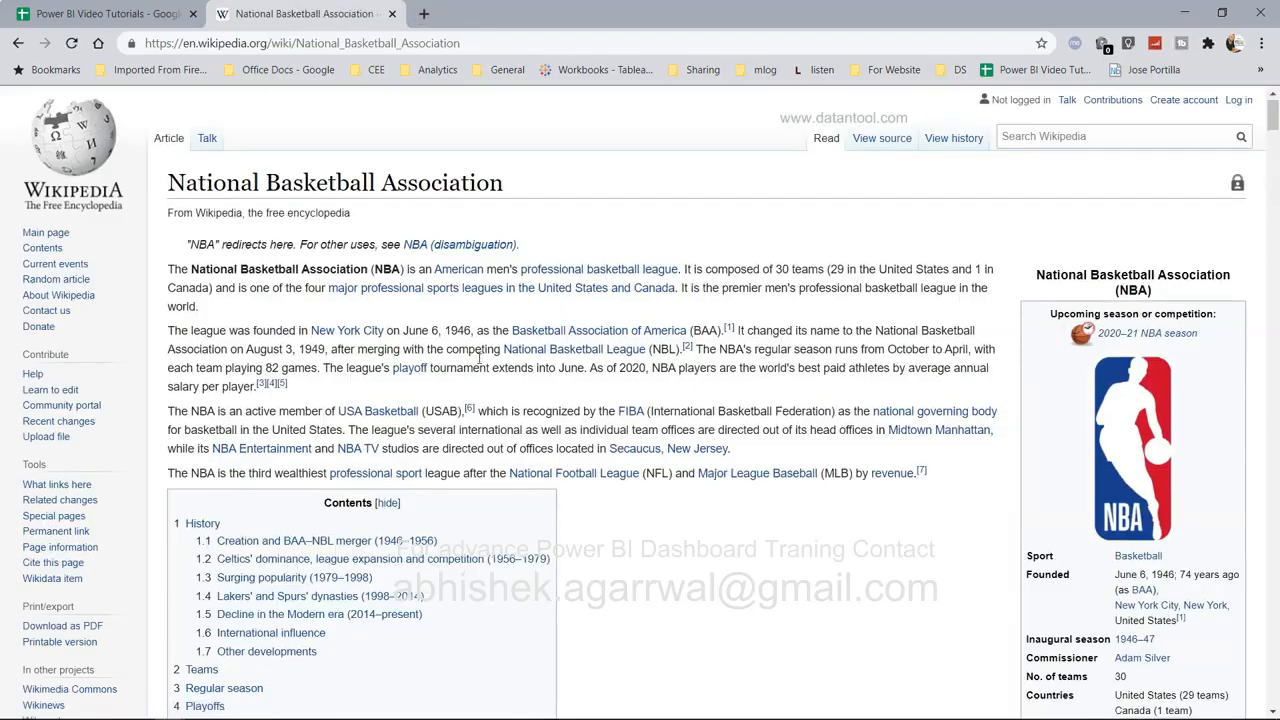
Scroll the NBA article past the Teams table to the Championships table.
{"action": "scroll", "coordinate": [480, 358], "scroll_direction": "down", "scroll_amount": 10}
{"action": "scroll", "coordinate": [480, 362], "scroll_direction": "down", "scroll_amount": 20}
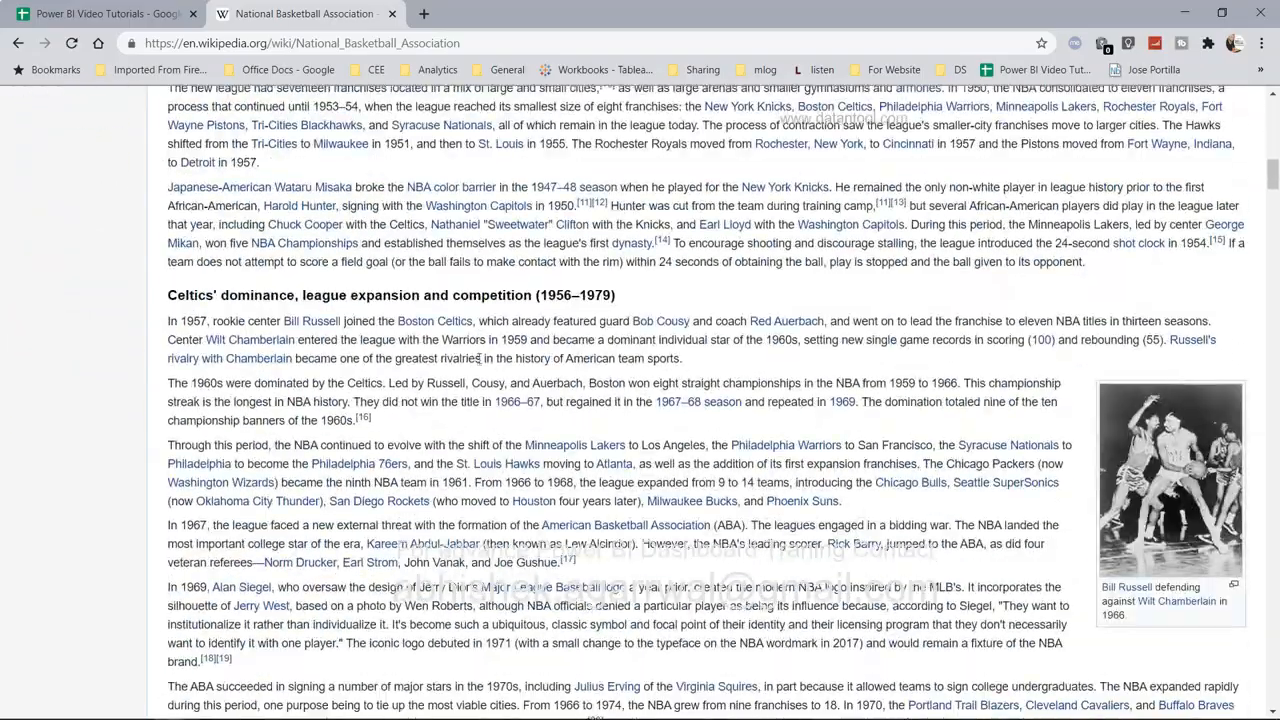
{"action": "scroll", "coordinate": [480, 362], "scroll_direction": "down", "scroll_amount": 20}
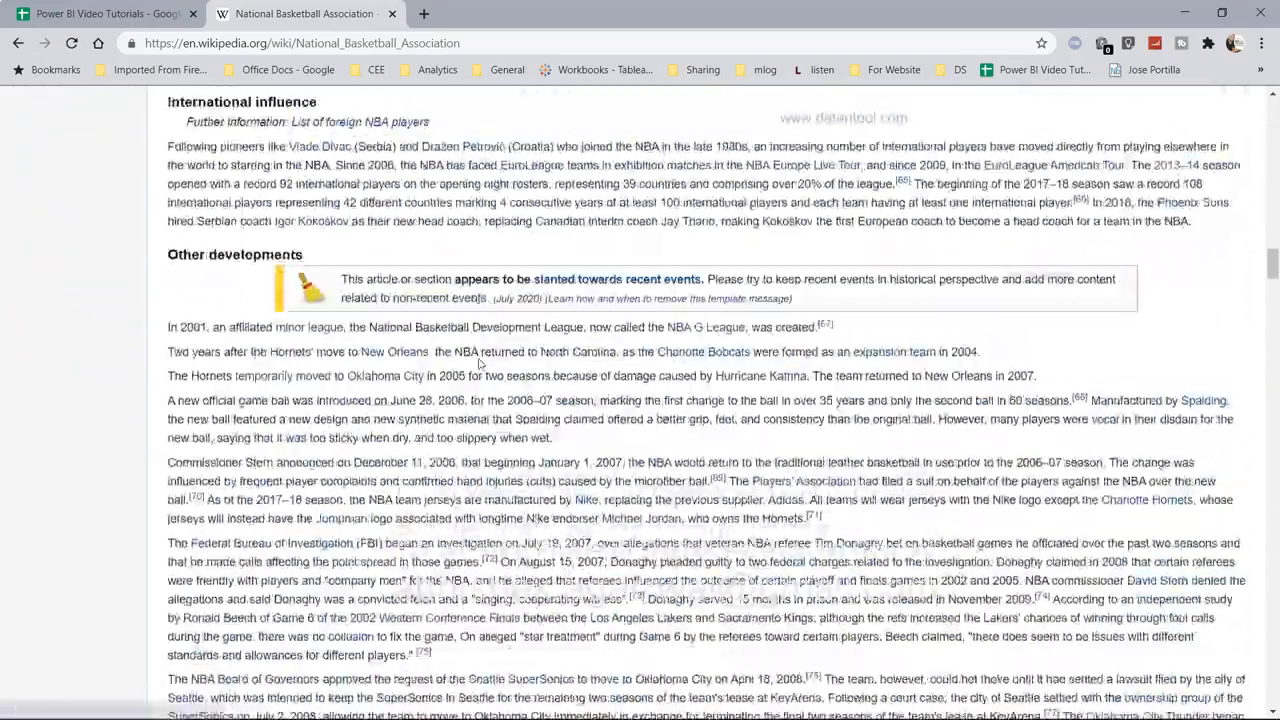
{"action": "scroll", "coordinate": [480, 365], "scroll_direction": "down", "scroll_amount": 1}
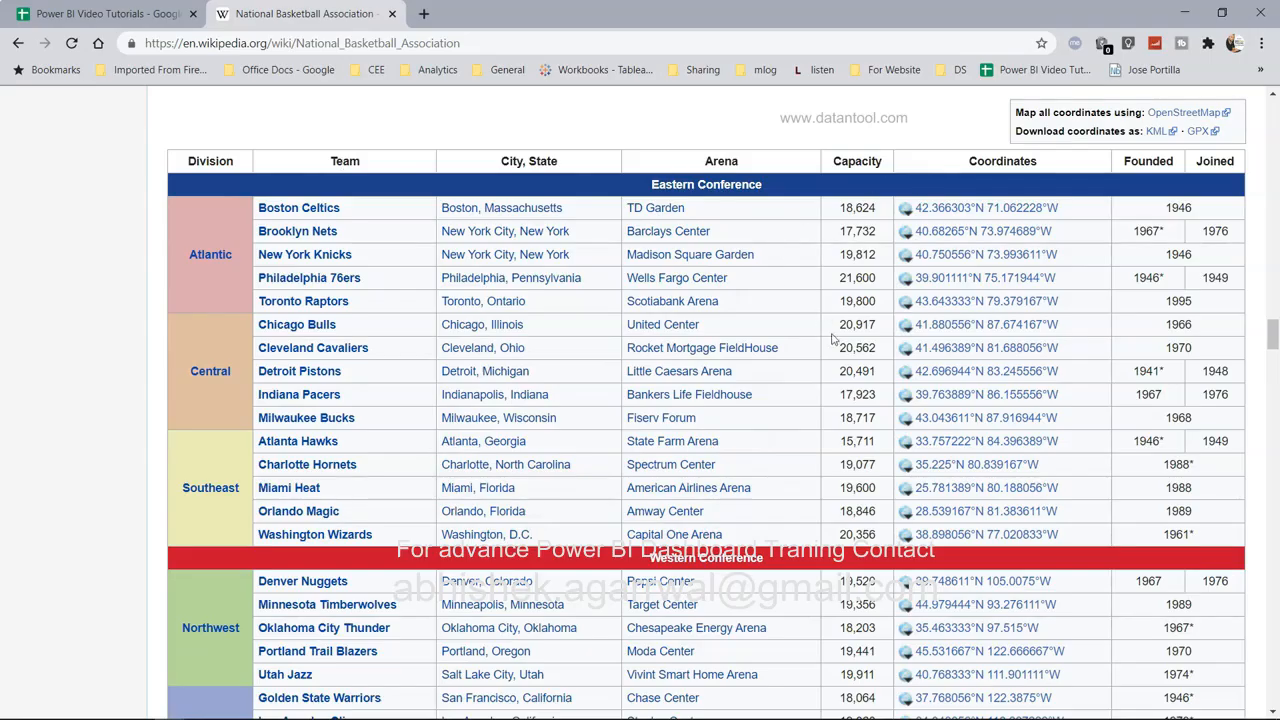
{"action": "scroll", "coordinate": [526, 268], "scroll_direction": "down", "scroll_amount": 5}
{"action": "scroll", "coordinate": [526, 268], "scroll_direction": "down", "scroll_amount": 20}
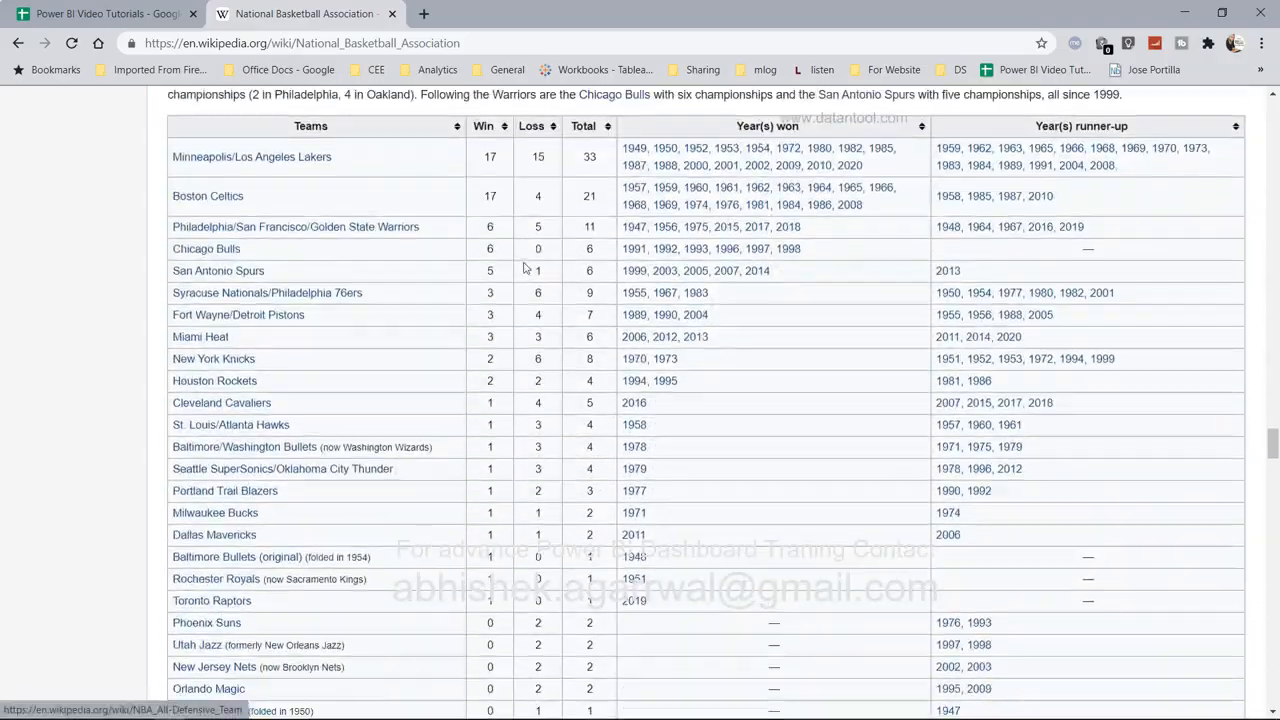
{"action": "scroll", "coordinate": [526, 268], "scroll_direction": "up", "scroll_amount": 1}
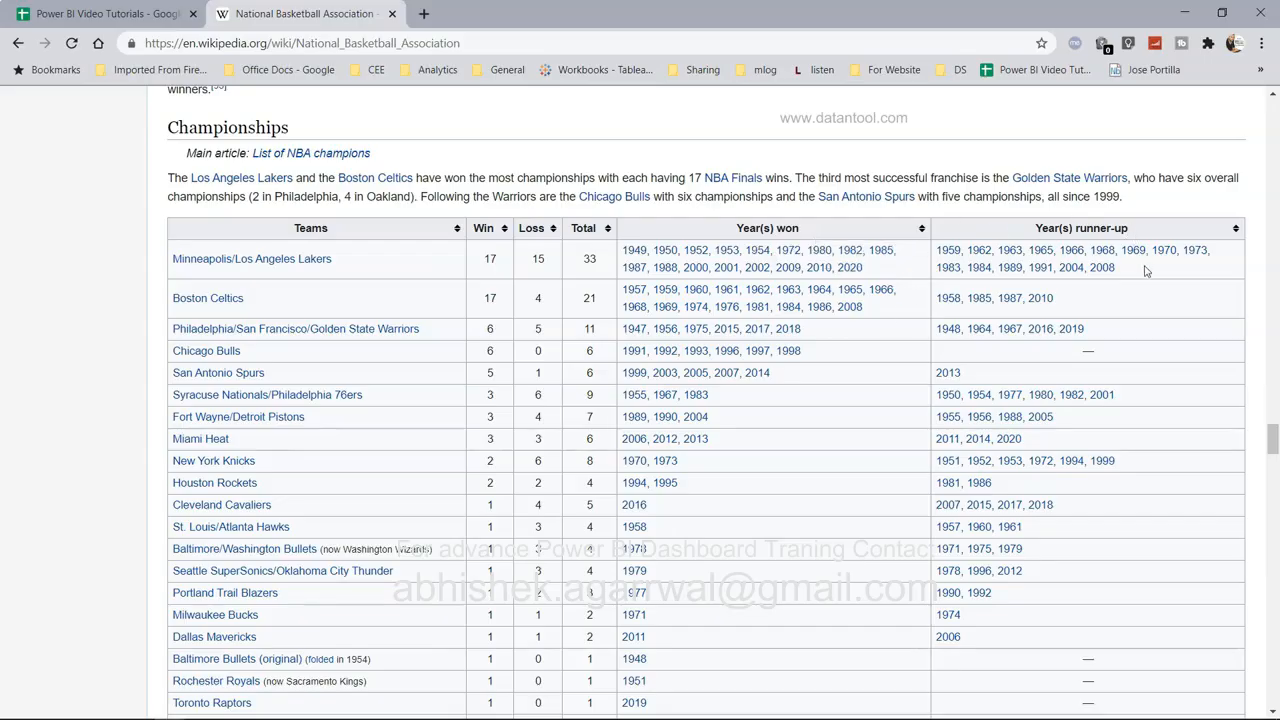
{"action": "scroll", "coordinate": [1143, 266], "scroll_direction": "down", "scroll_amount": 6}
{"action": "scroll", "coordinate": [1146, 271], "scroll_direction": "up", "scroll_amount": 3}
{"action": "scroll", "coordinate": [1146, 271], "scroll_direction": "up", "scroll_amount": 6}
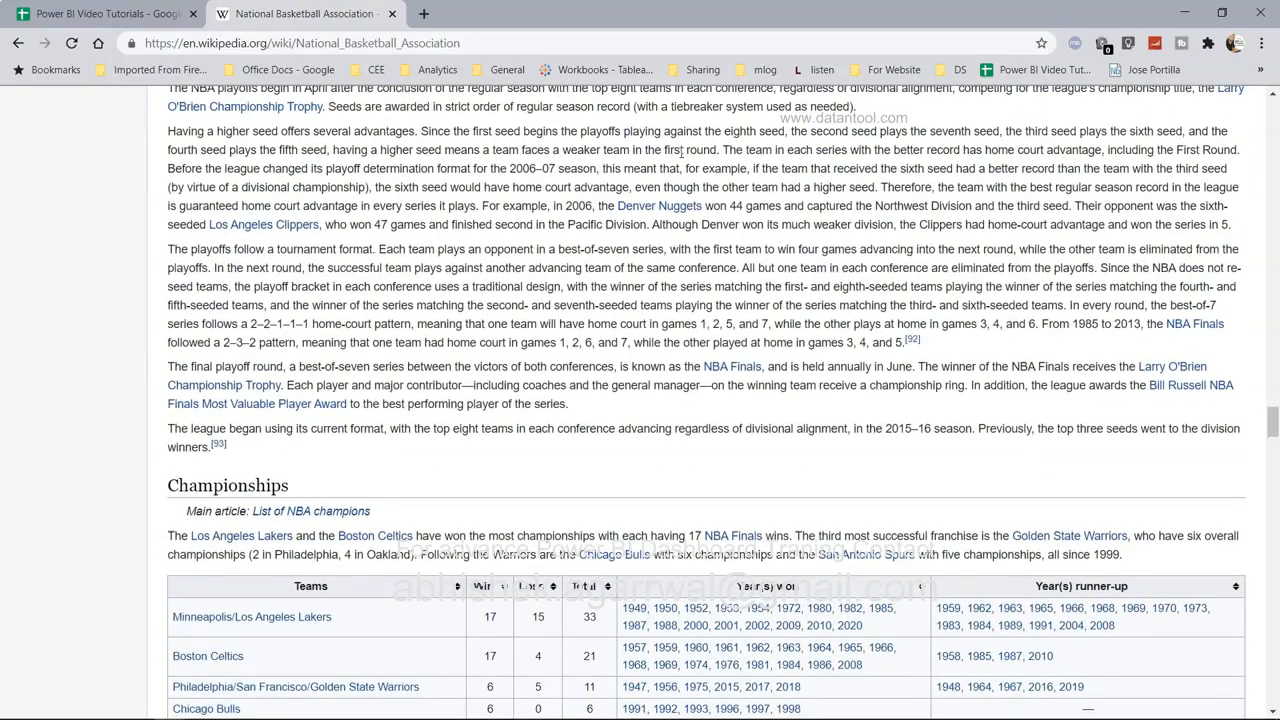
Connect Power BI to the Wikipedia NBA article as a Web source using its copied URL.
{"action": "mouse_move", "coordinate": [600, 718]}
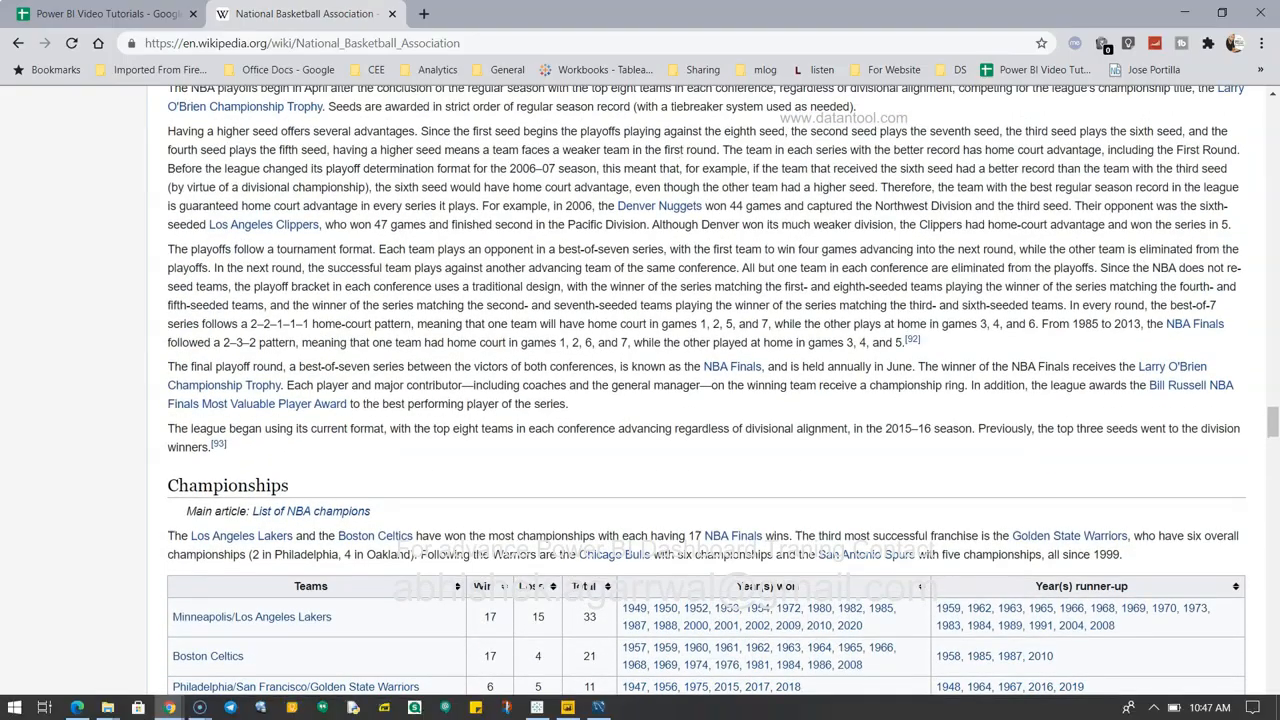
{"action": "left_click", "coordinate": [567, 708]}
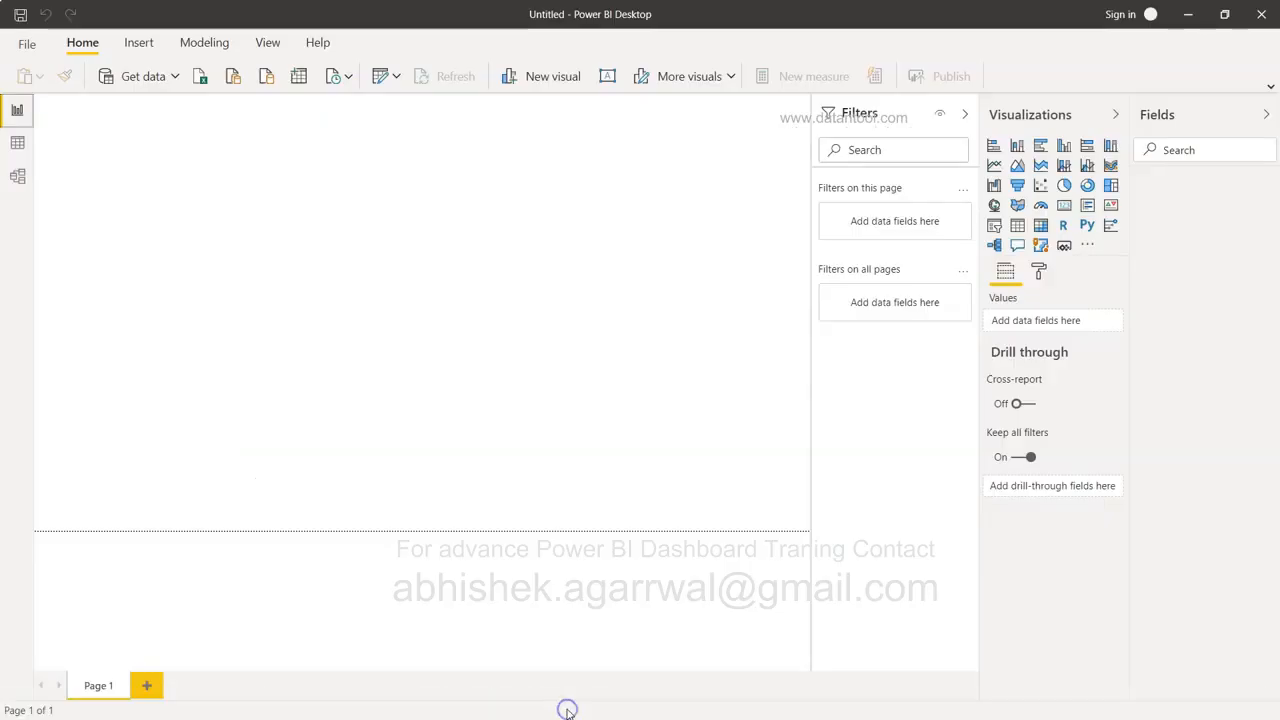
{"action": "left_click", "coordinate": [175, 78]}
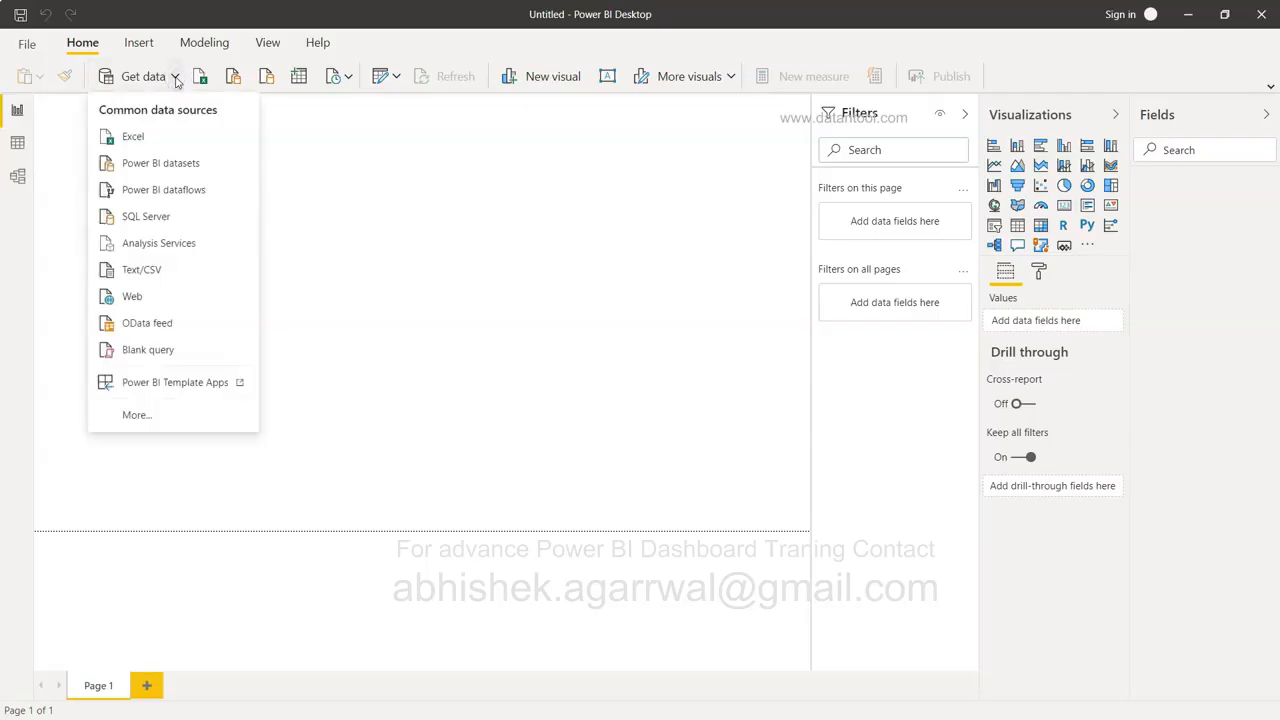
{"action": "left_click", "coordinate": [176, 297]}
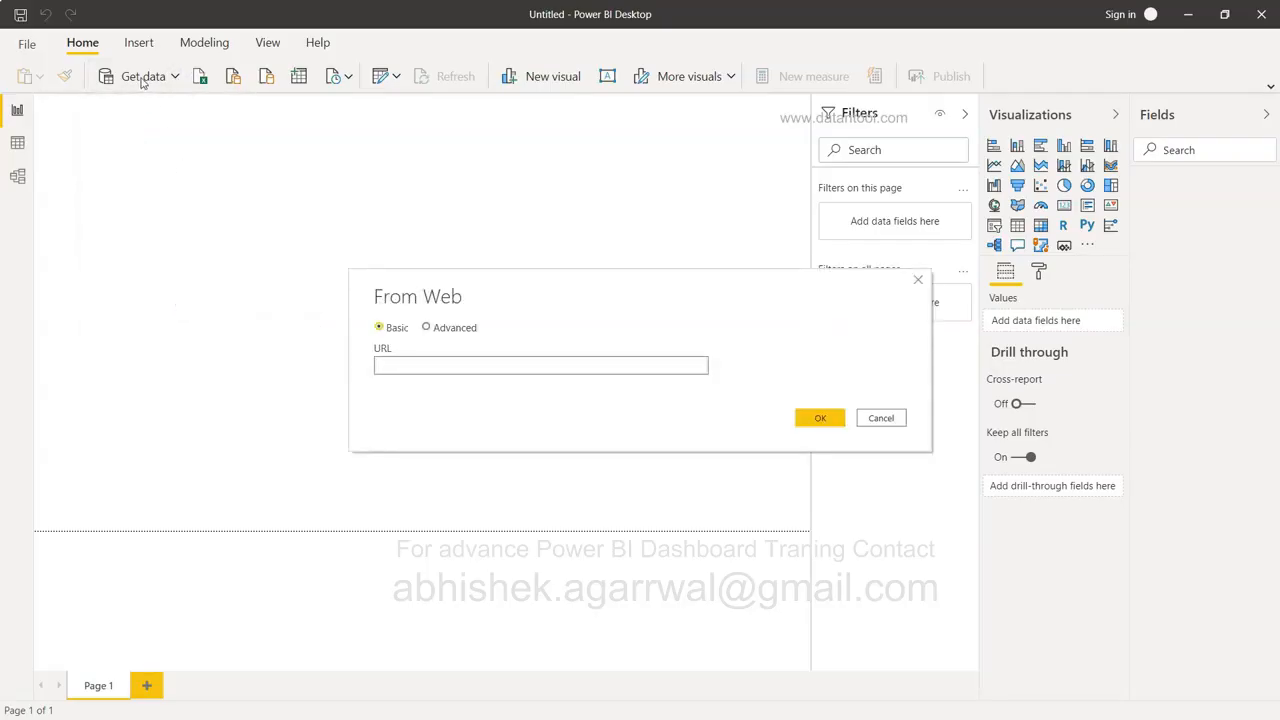
{"action": "key", "text": "alt+Tab"}
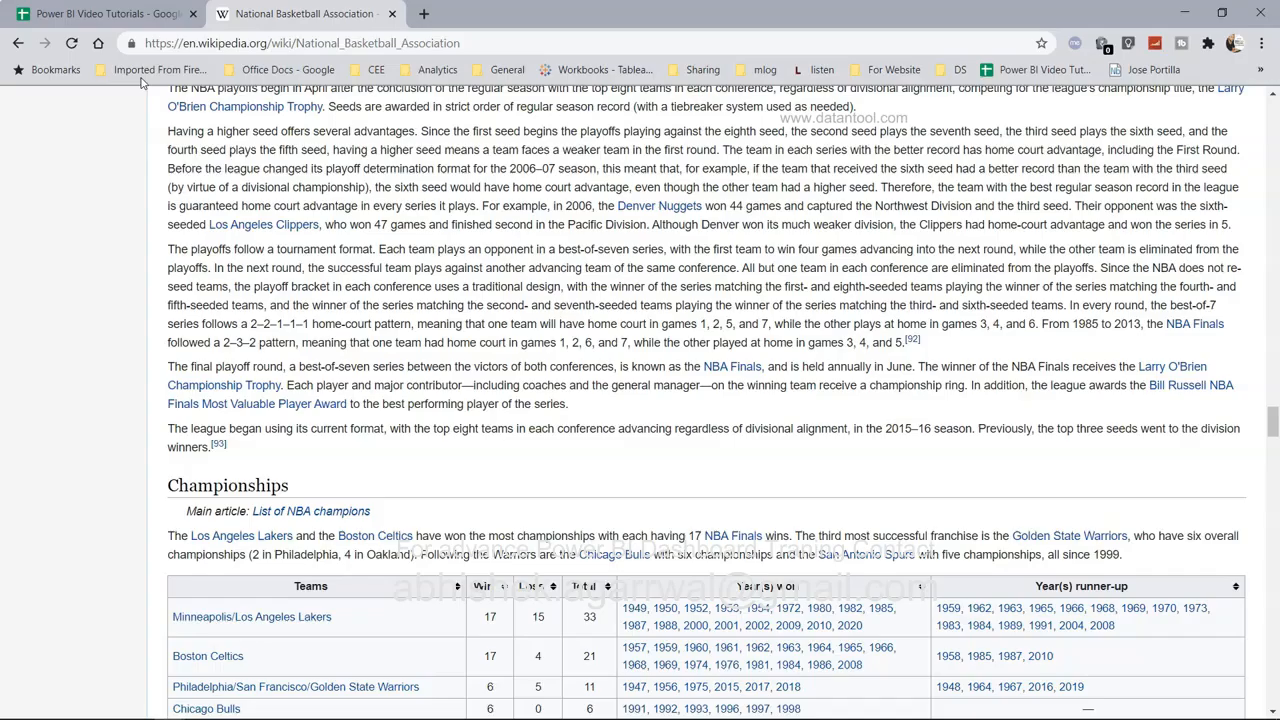
{"action": "left_click", "coordinate": [482, 44]}
{"action": "key", "text": "ctrl+c"}
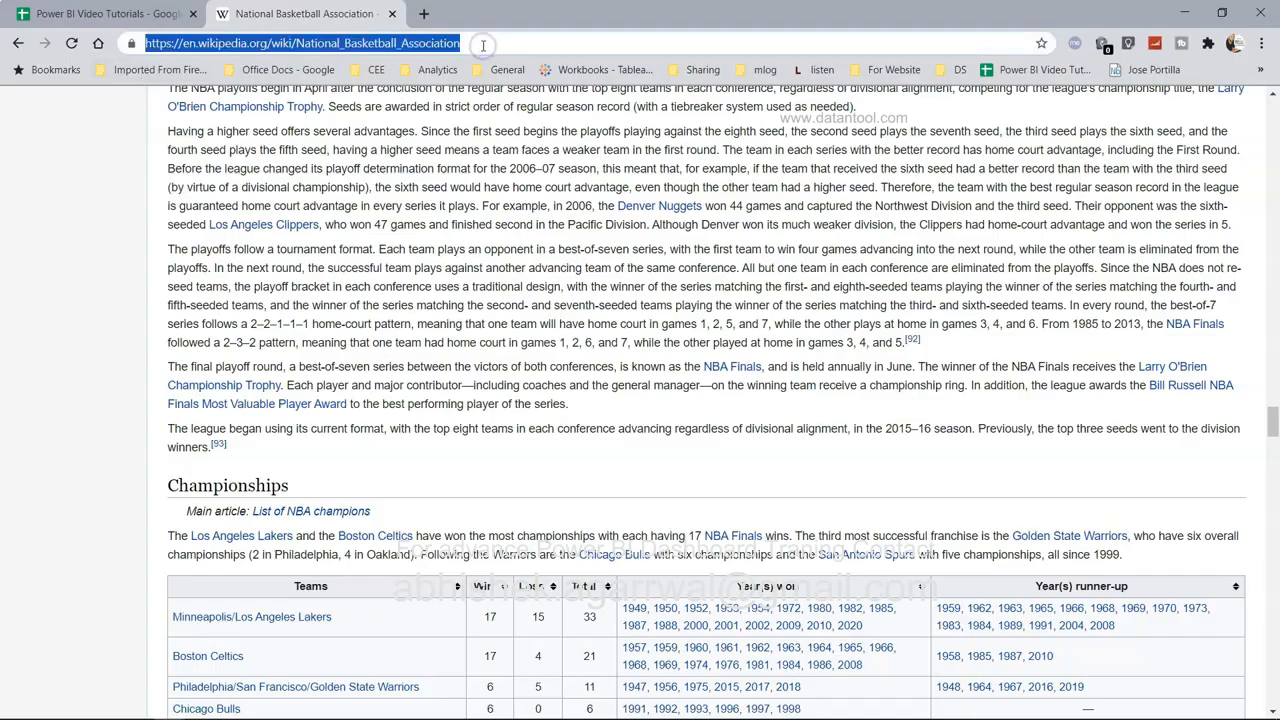
{"action": "key", "text": "alt+Tab"}
{"action": "key", "text": "ctrl+v"}
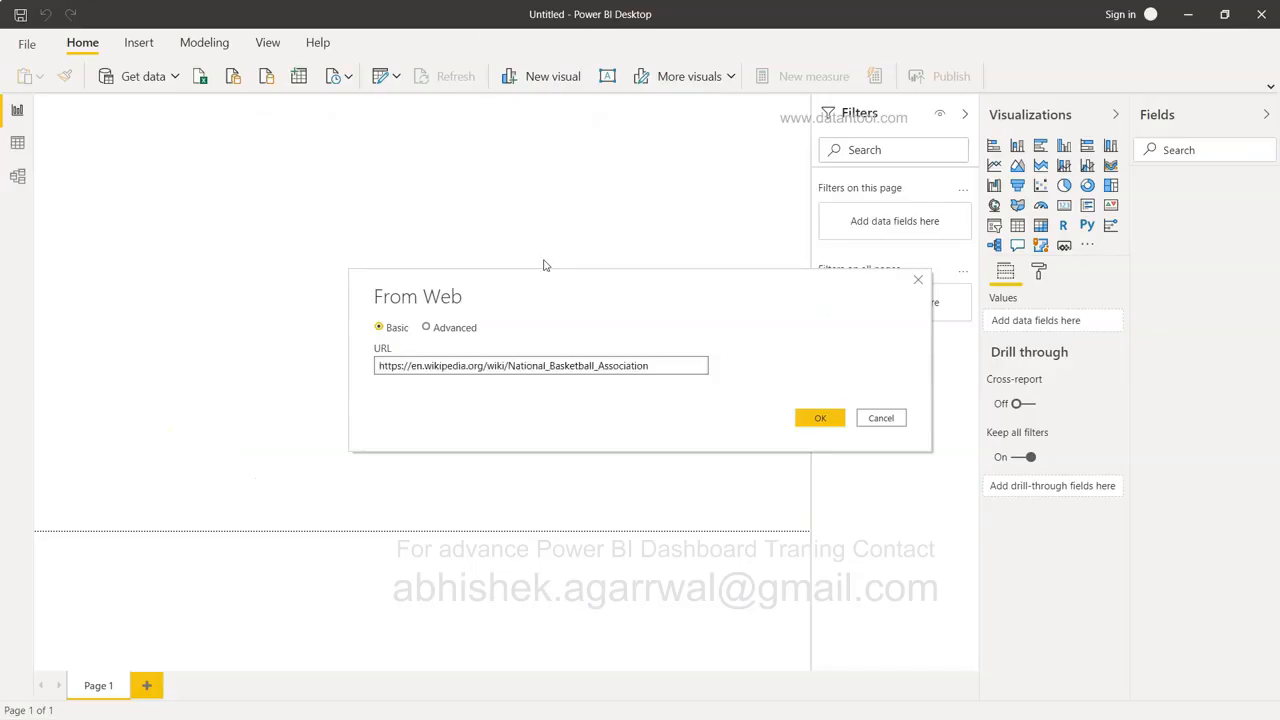
{"action": "left_click", "coordinate": [828, 420]}
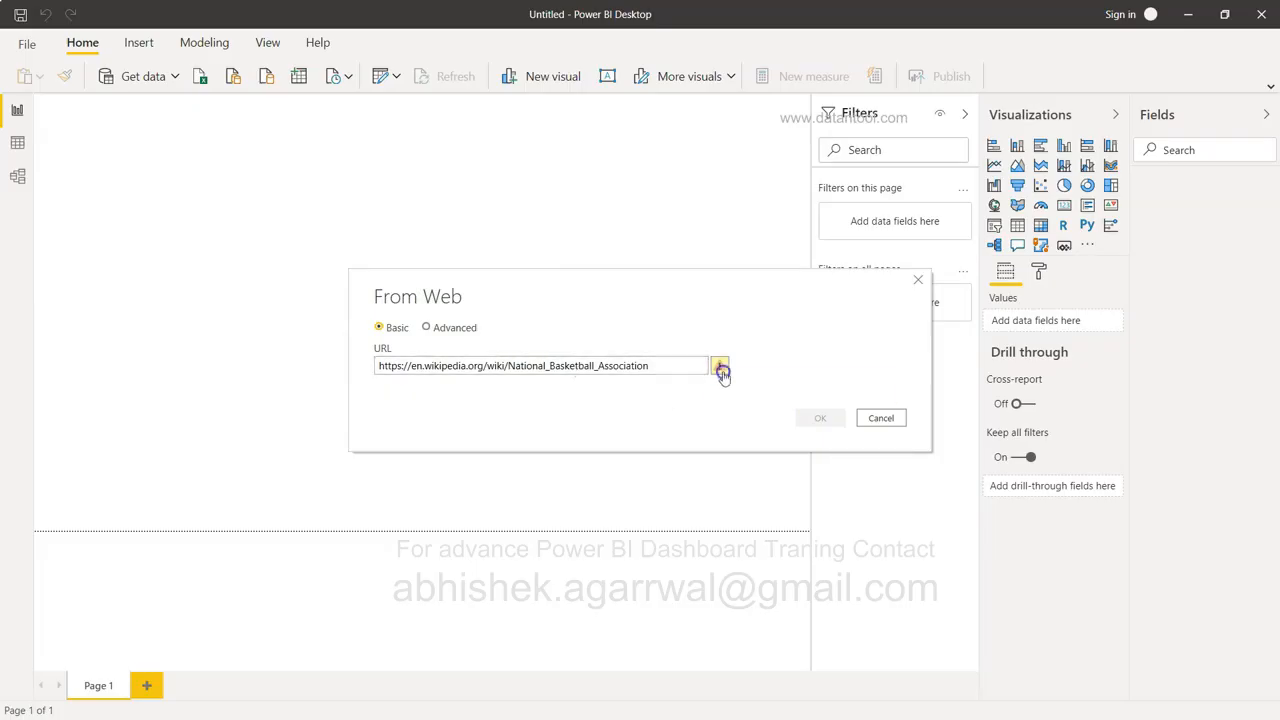
{"action": "mouse_move", "coordinate": [722, 373]}
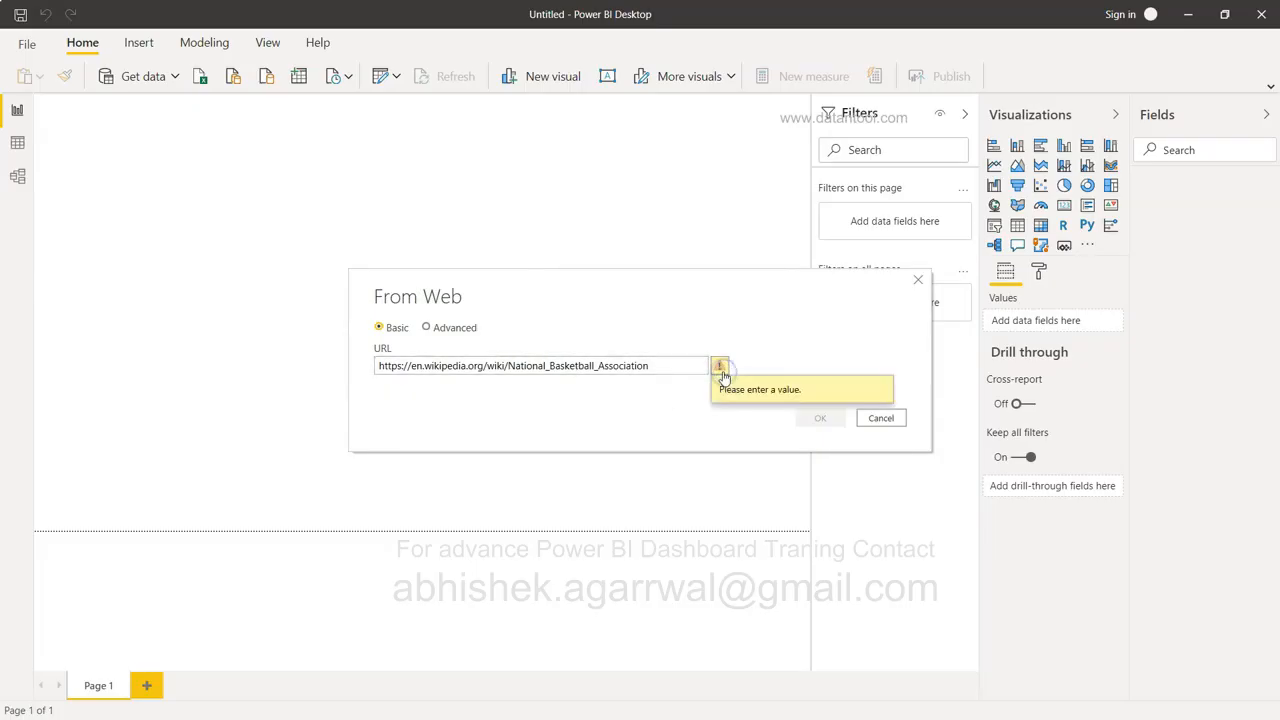
{"action": "left_click", "coordinate": [669, 370]}
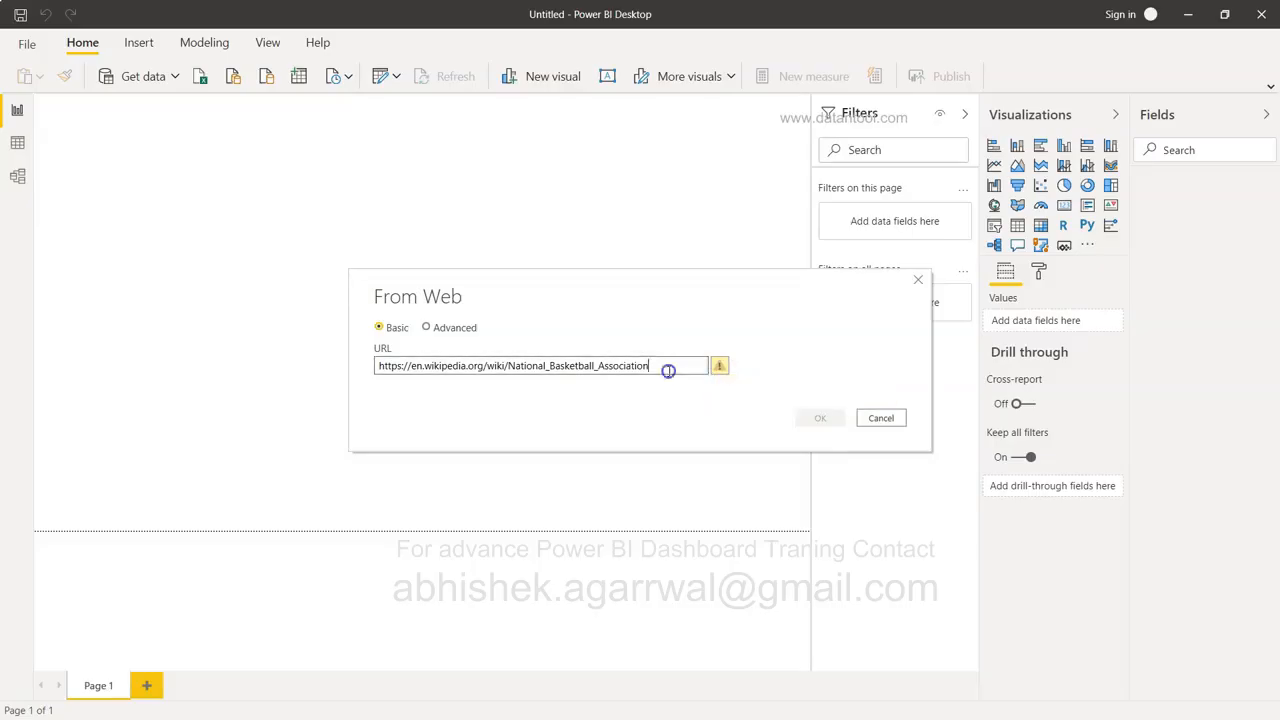
{"action": "left_click", "coordinate": [806, 419]}
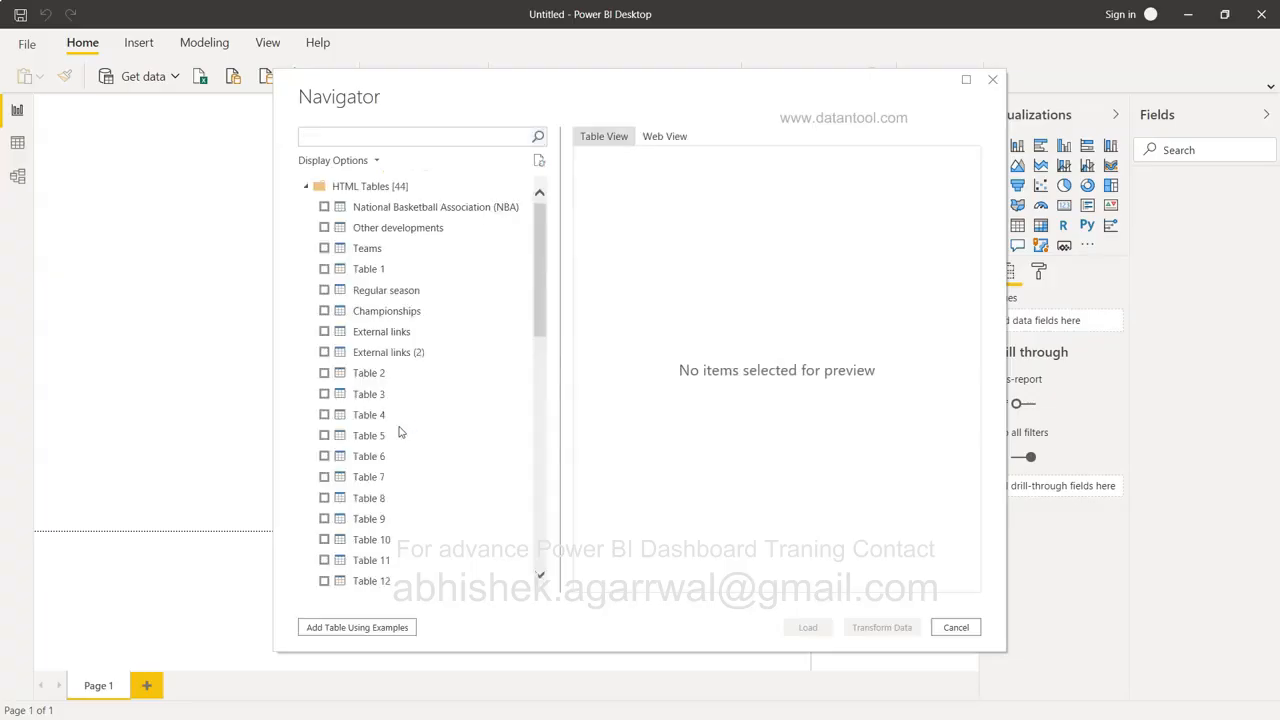
Preview the Championships, Regular season and Table 1 tables in the Navigator.
{"action": "left_click", "coordinate": [420, 316]}
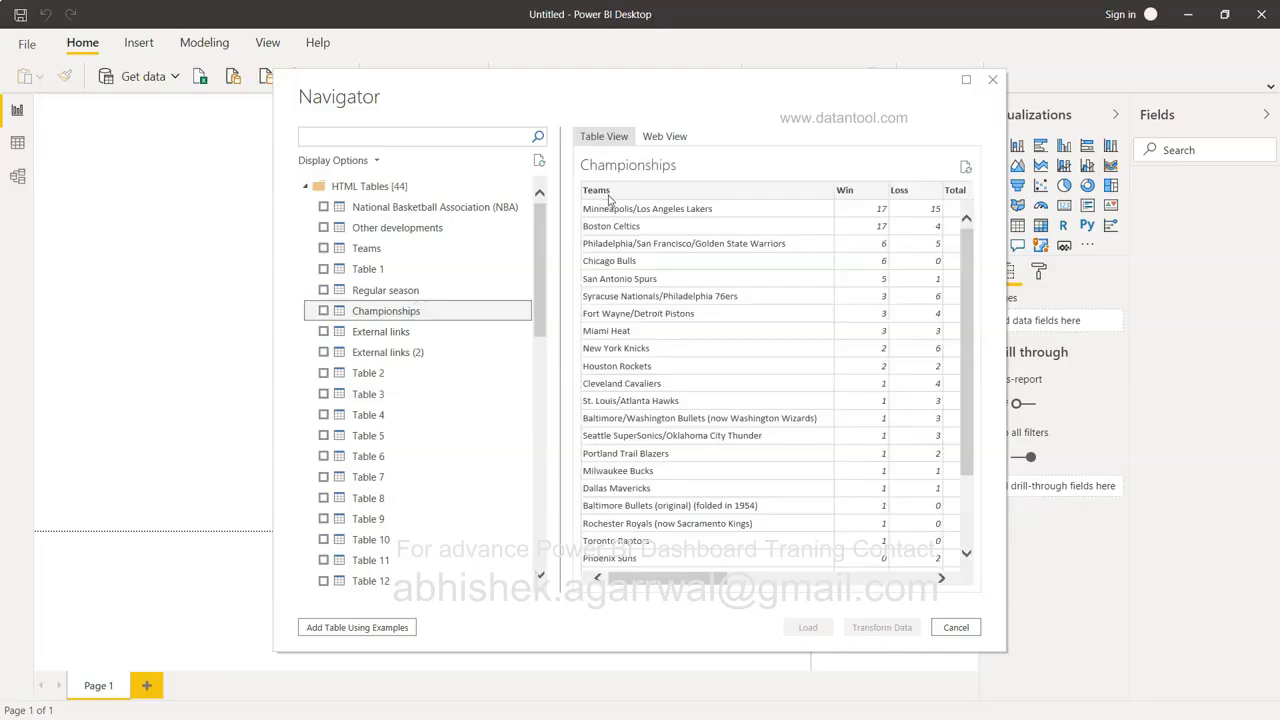
{"action": "scroll", "coordinate": [787, 398], "scroll_direction": "right", "scroll_amount": 2}
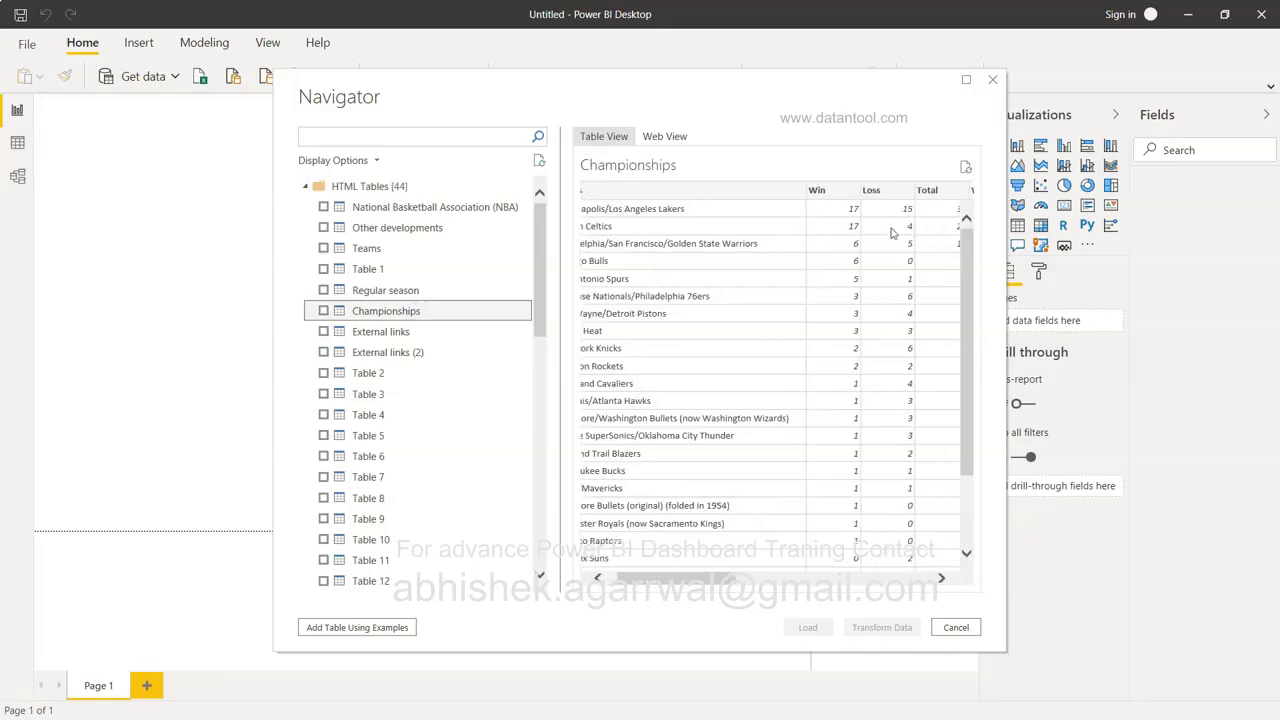
{"action": "scroll", "coordinate": [894, 233], "scroll_direction": "right", "scroll_amount": 3}
{"action": "scroll", "coordinate": [790, 290], "scroll_direction": "right", "scroll_amount": 3}
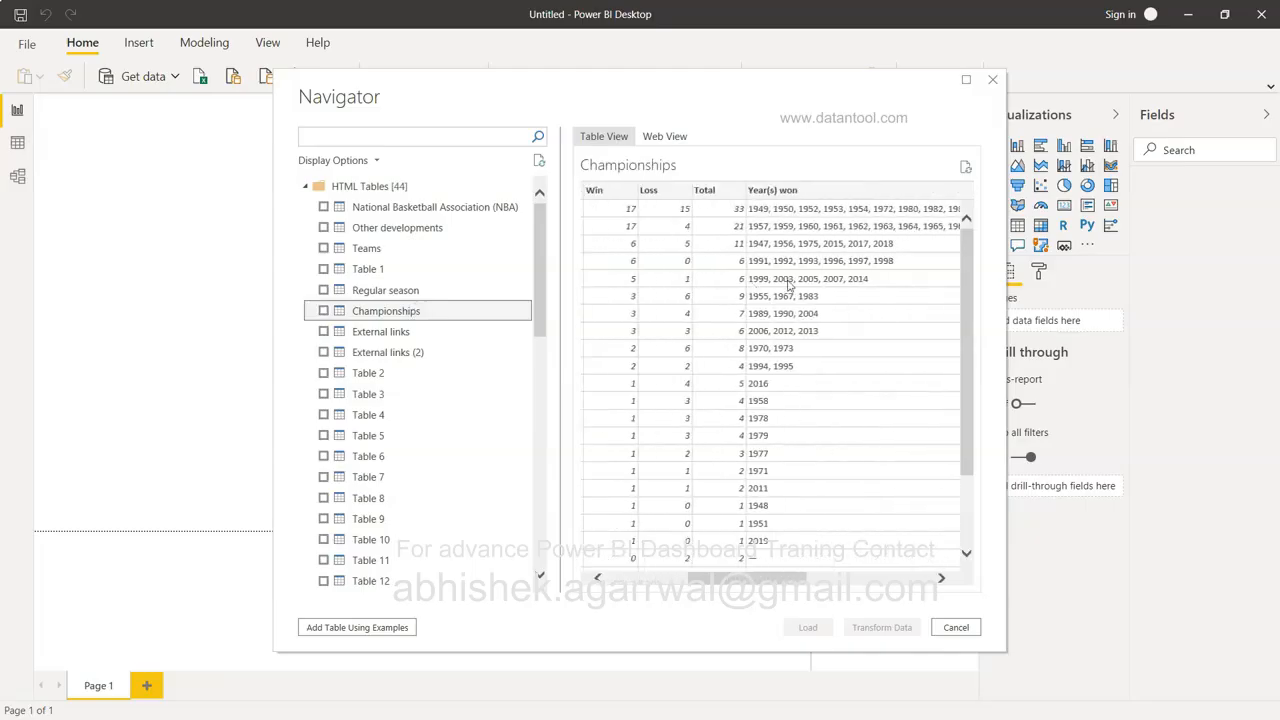
{"action": "scroll", "coordinate": [782, 300], "scroll_direction": "right", "scroll_amount": 3}
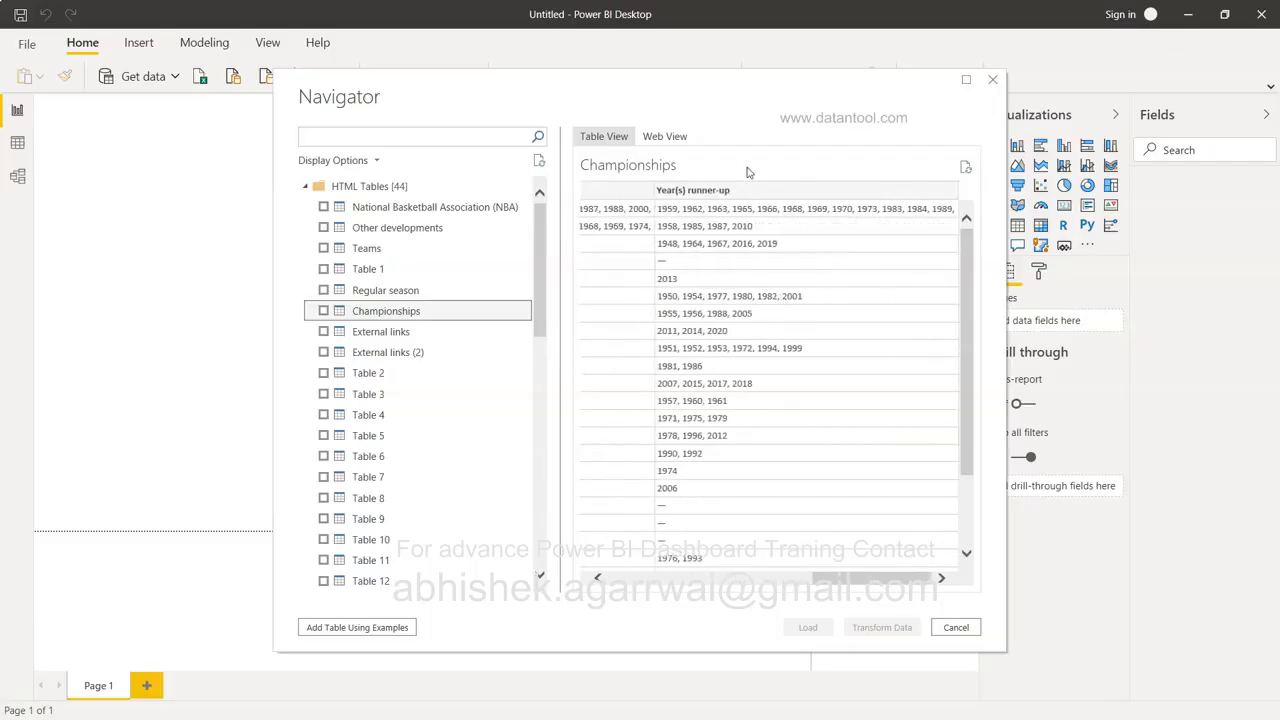
{"action": "left_click", "coordinate": [452, 290]}
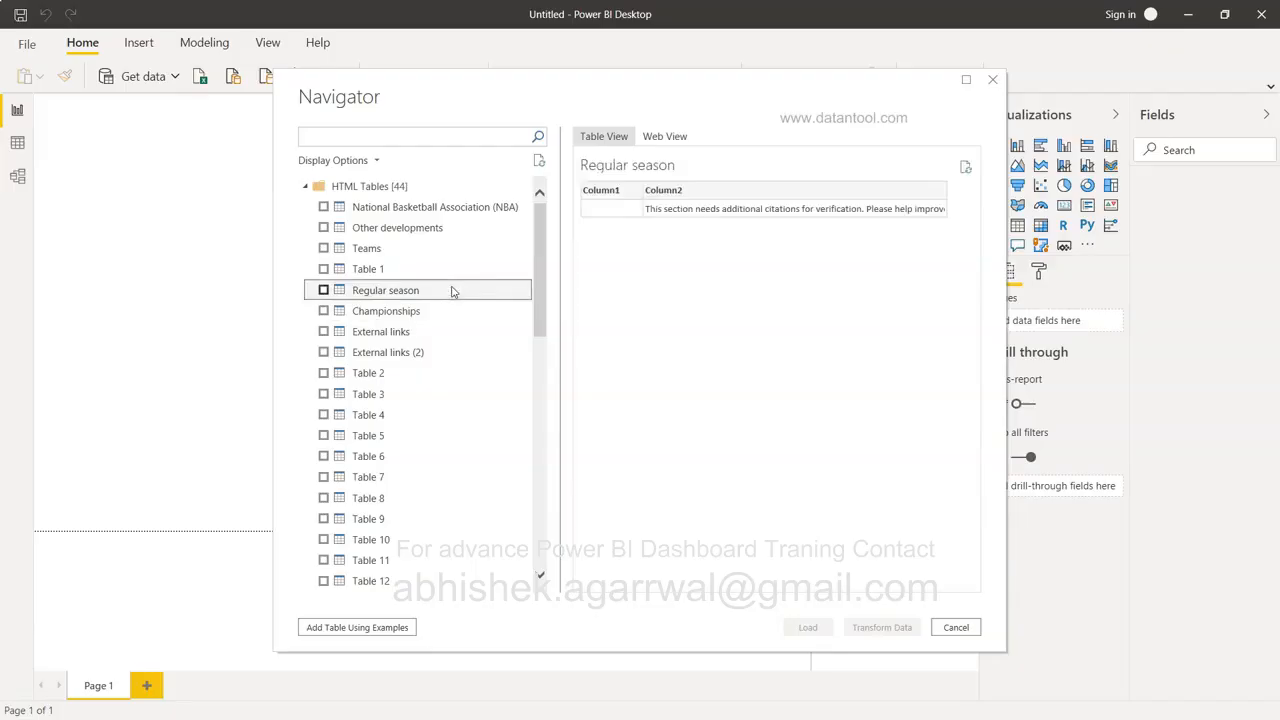
{"action": "left_click", "coordinate": [446, 272]}
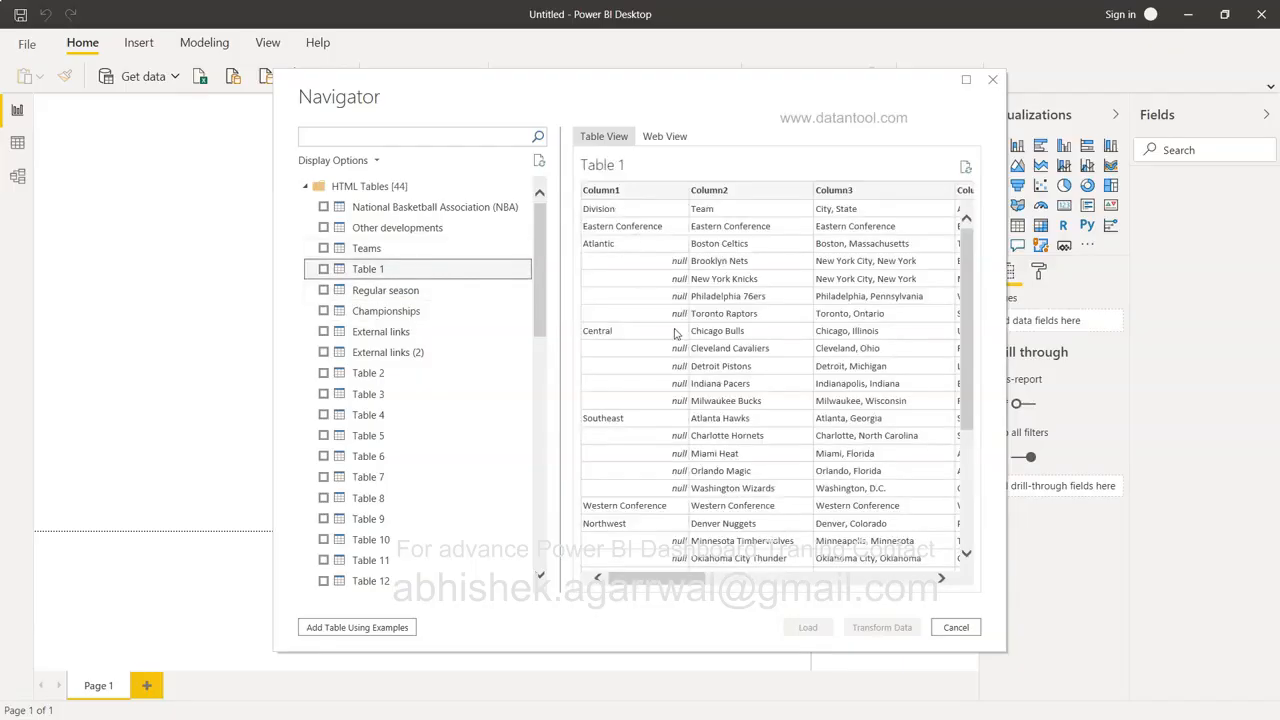
{"action": "scroll", "coordinate": [812, 405], "scroll_direction": "right", "scroll_amount": 3}
{"action": "scroll", "coordinate": [812, 405], "scroll_direction": "right", "scroll_amount": 4}
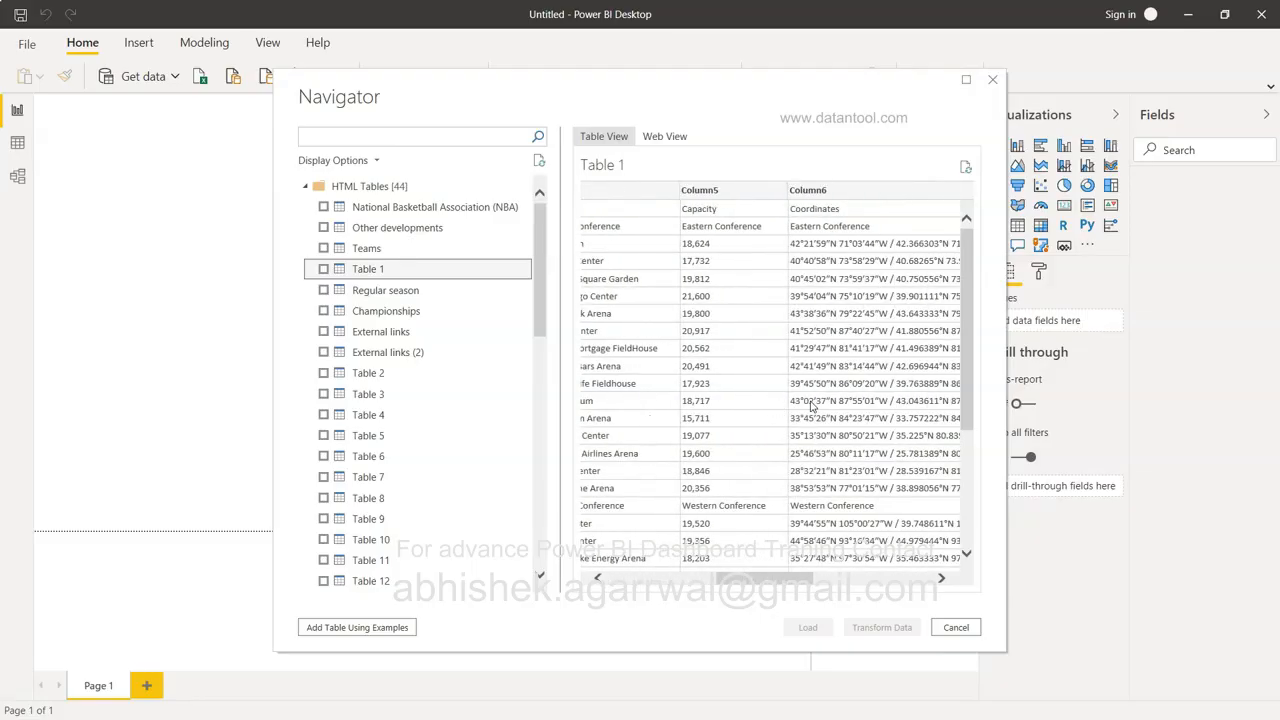
{"action": "scroll", "coordinate": [812, 404], "scroll_direction": "right", "scroll_amount": 5}
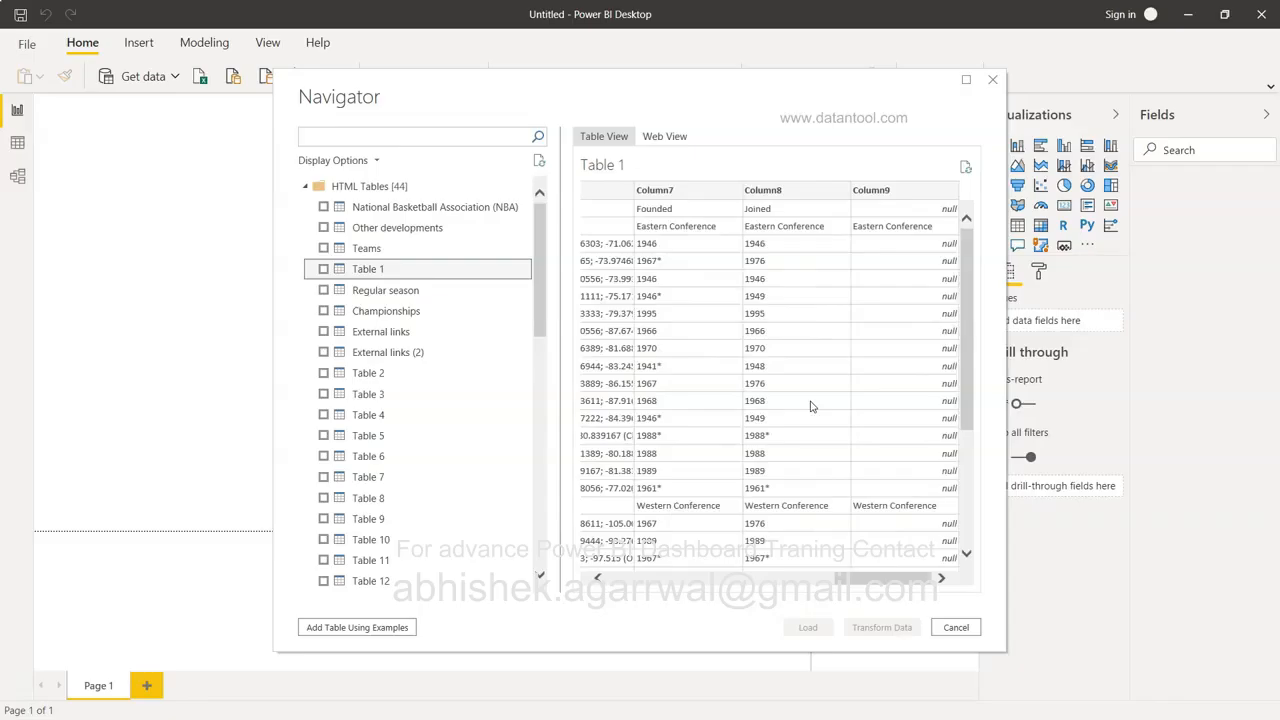
{"action": "scroll", "coordinate": [812, 404], "scroll_direction": "left", "scroll_amount": 8}
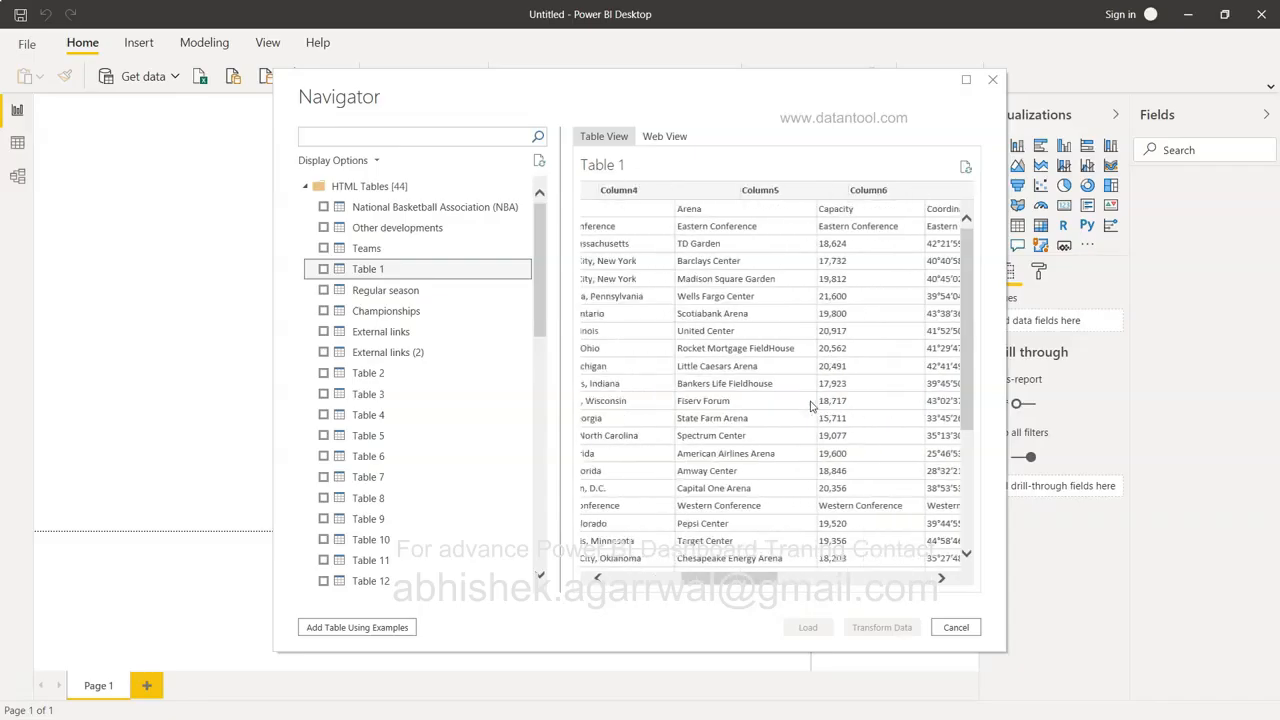
Preview Teams, Other developments and NBA tables, then tick Championships for import.
{"action": "left_click", "coordinate": [428, 250]}
{"action": "left_click", "coordinate": [460, 228]}
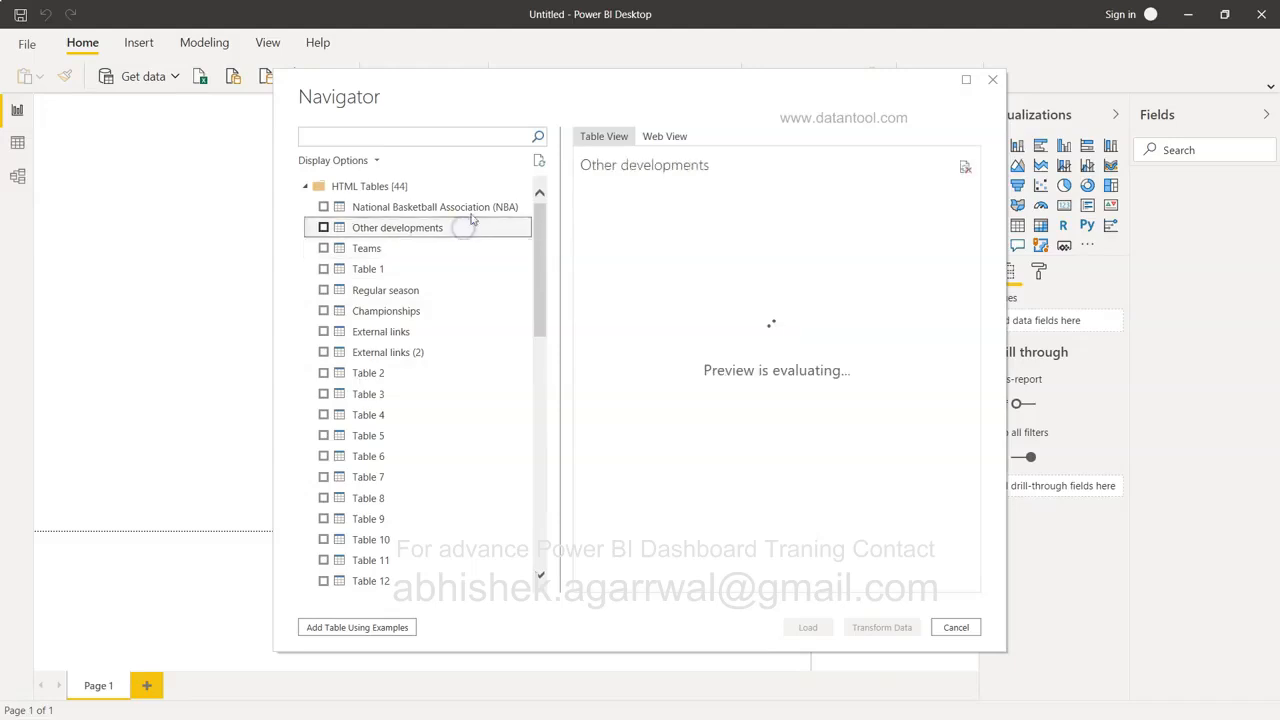
{"action": "left_click", "coordinate": [475, 208]}
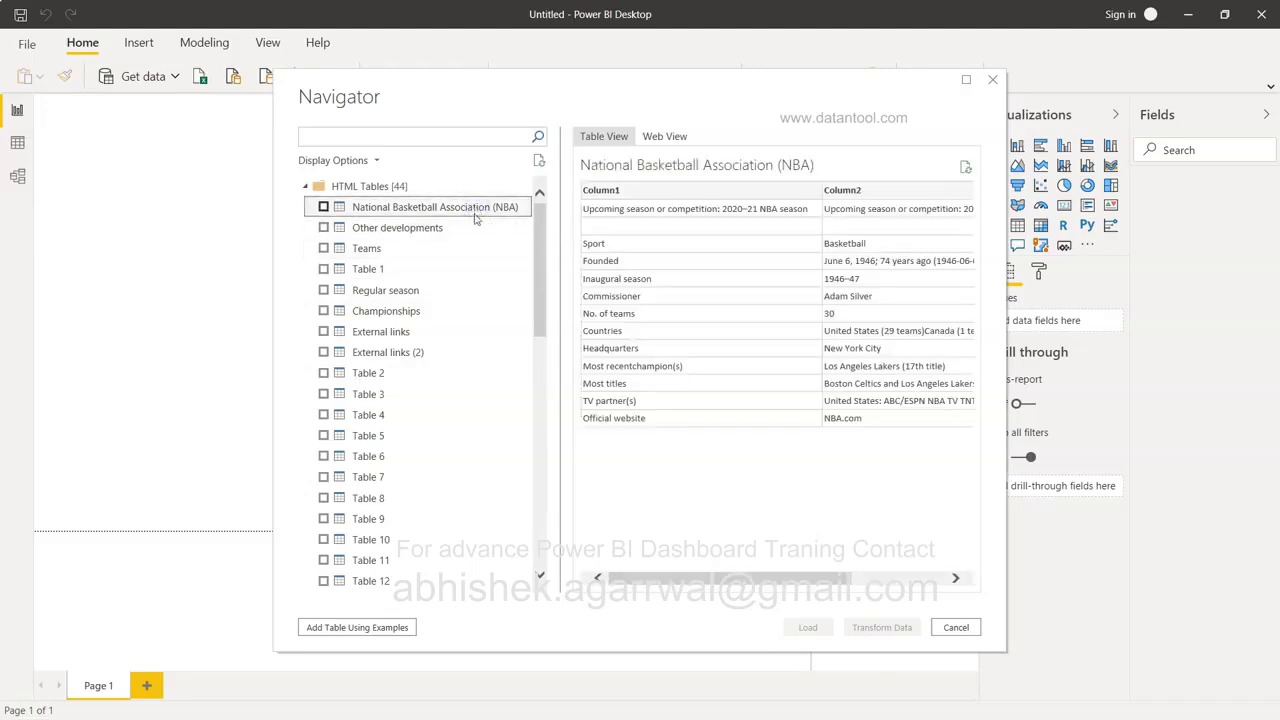
{"action": "left_click", "coordinate": [458, 312]}
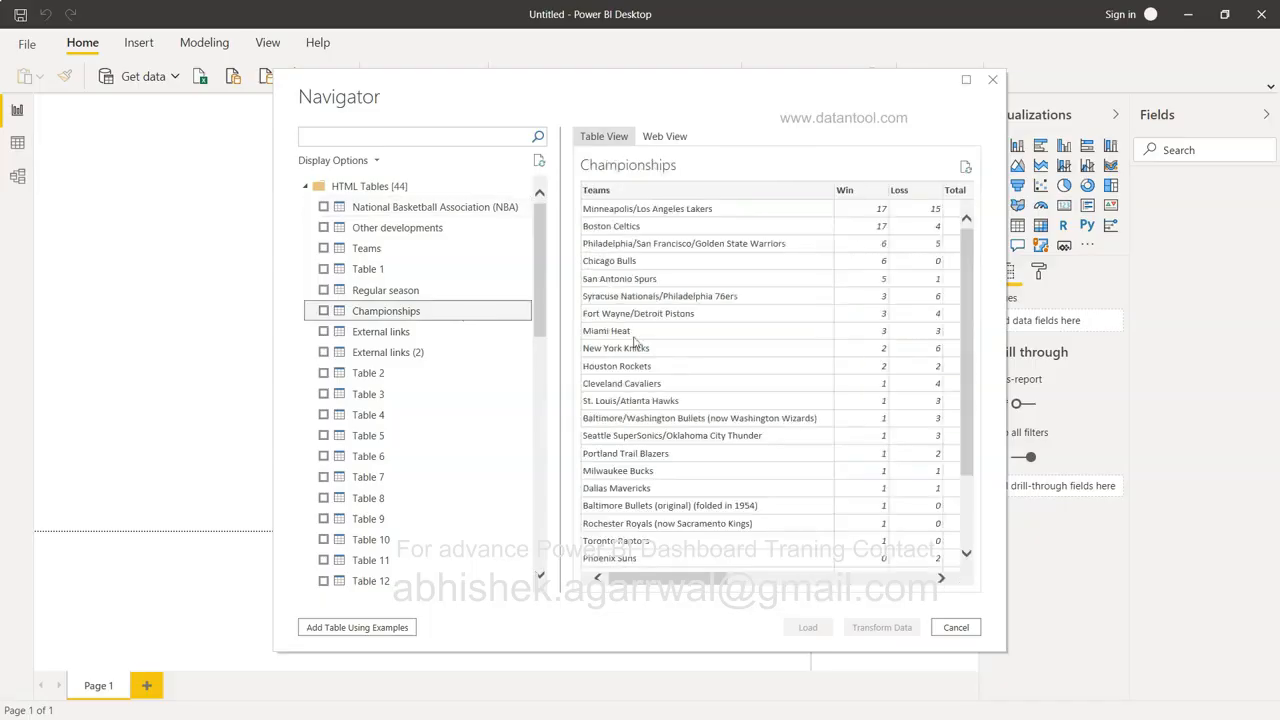
{"action": "left_click", "coordinate": [323, 311]}
Load the Championships table and show its 27 rows in Data view via the Loss field.
{"action": "left_click", "coordinate": [808, 627]}
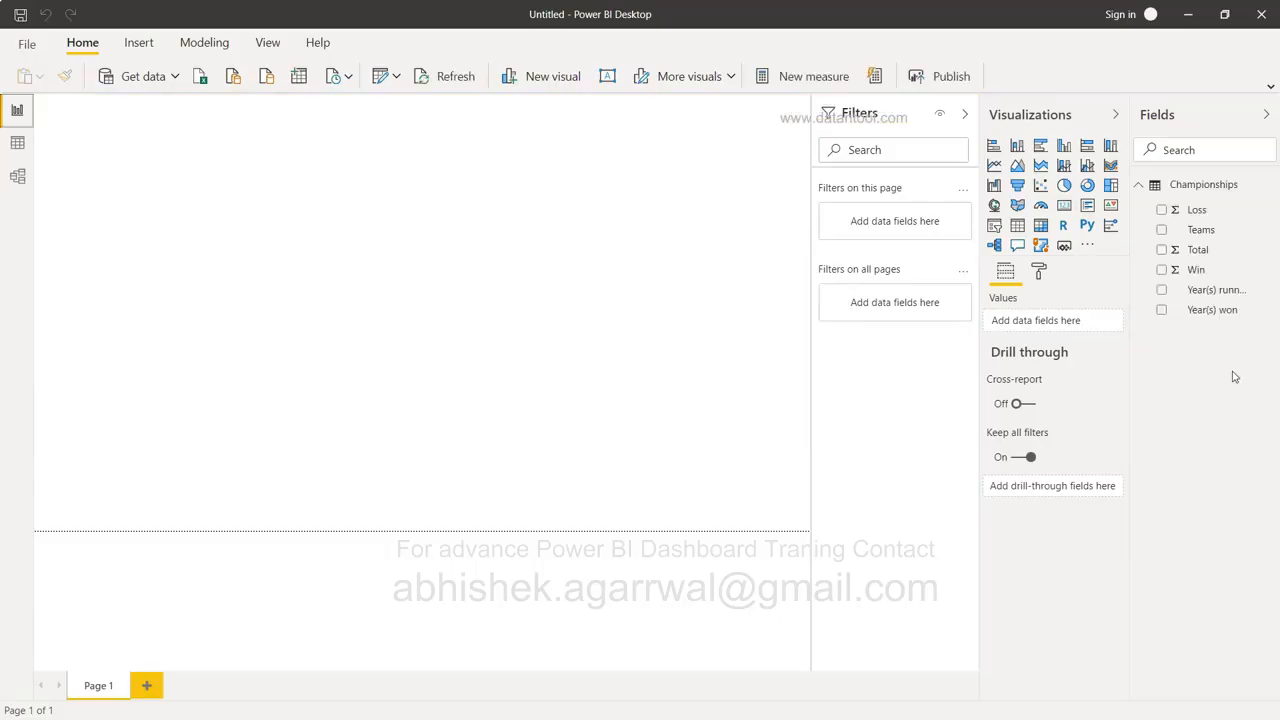
{"action": "left_click", "coordinate": [19, 144]}
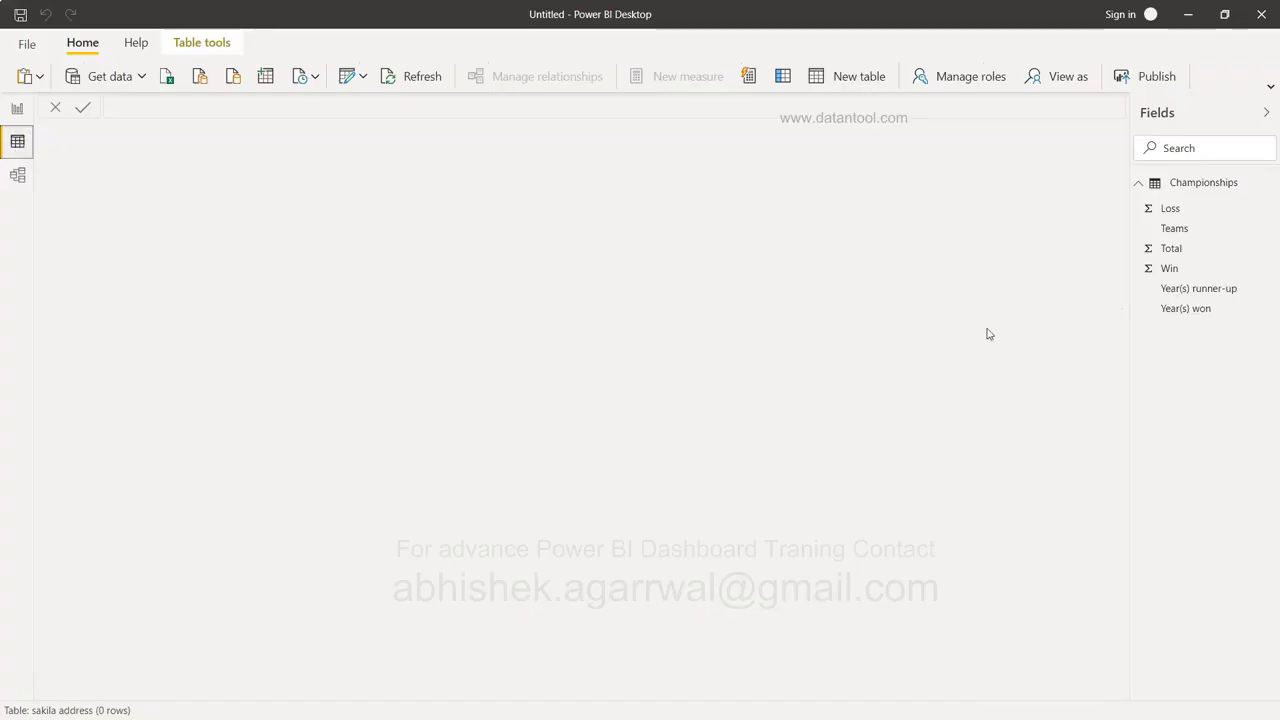
{"action": "left_click", "coordinate": [1177, 207]}
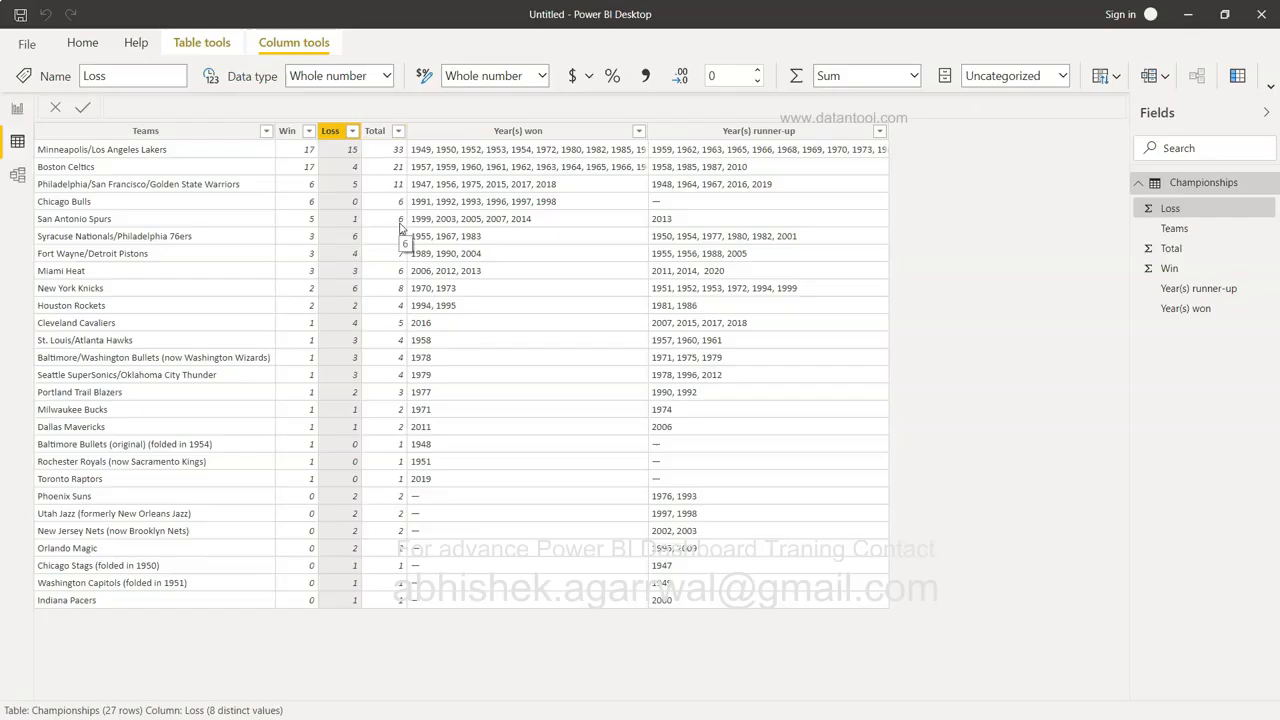
Autofit the Championships table's Year(s) won column to show the full years.
{"action": "left_click", "coordinate": [581, 289]}
{"action": "left_click", "coordinate": [581, 289]}
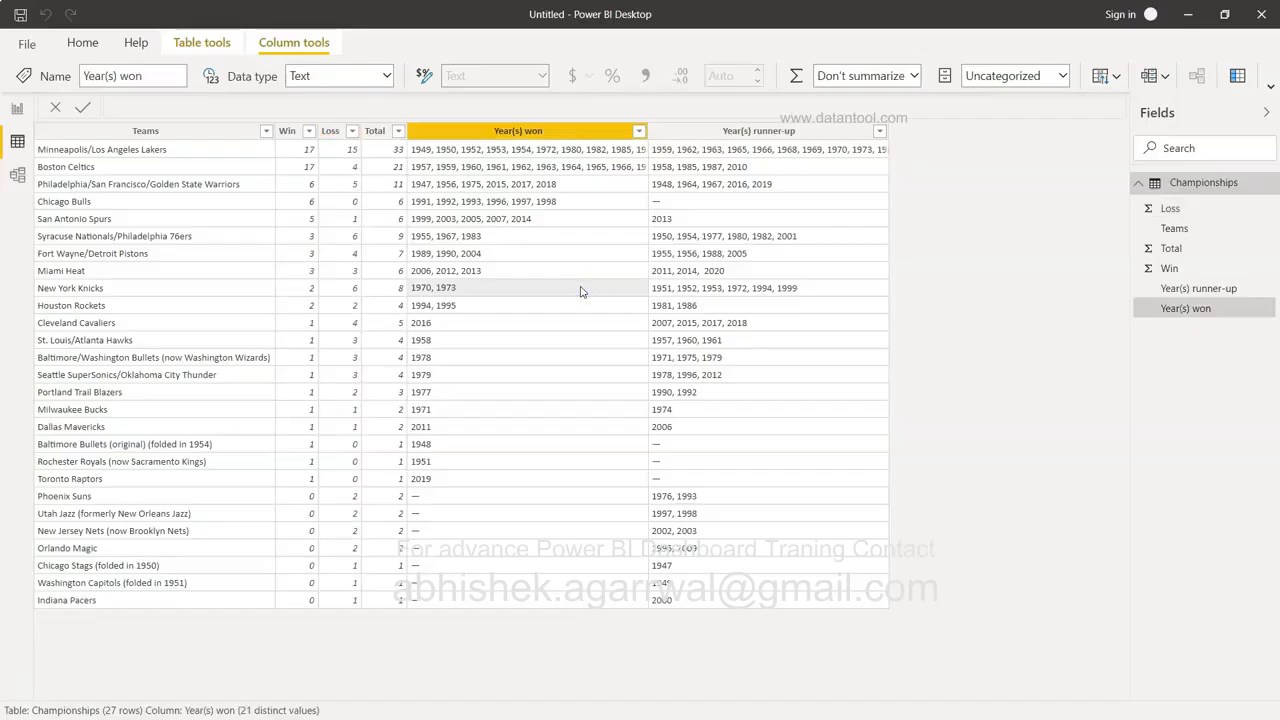
{"action": "double_click", "coordinate": [648, 137]}
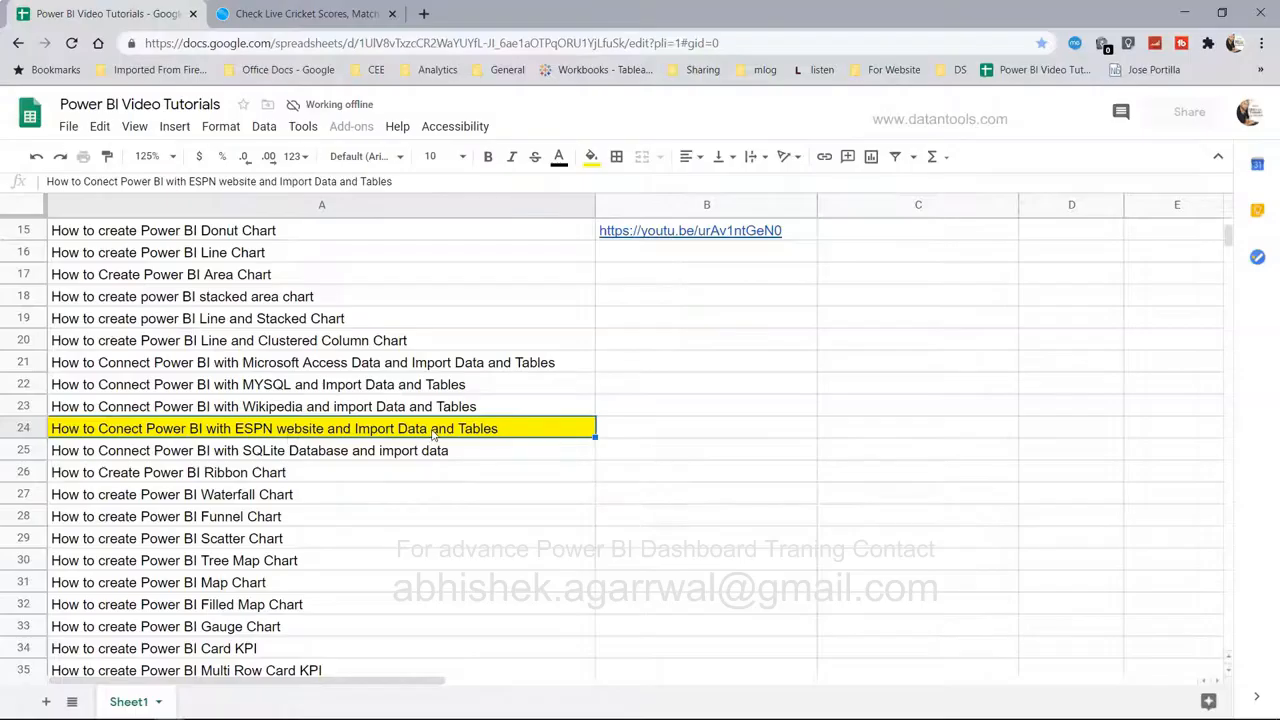
Switch to the ESPNcricinfo home page and bring up the Stats menu.
{"action": "left_click", "coordinate": [337, 17]}
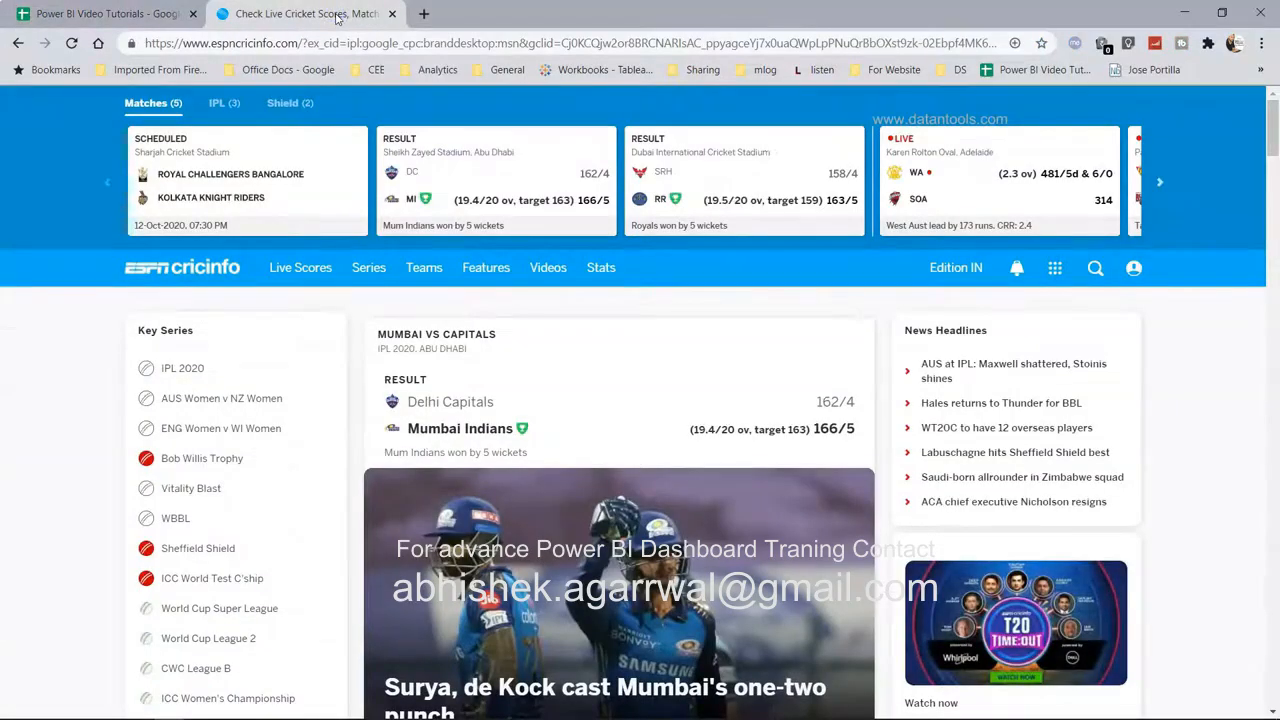
{"action": "left_click_drag", "start_coordinate": [190, 43], "coordinate": [290, 45]}
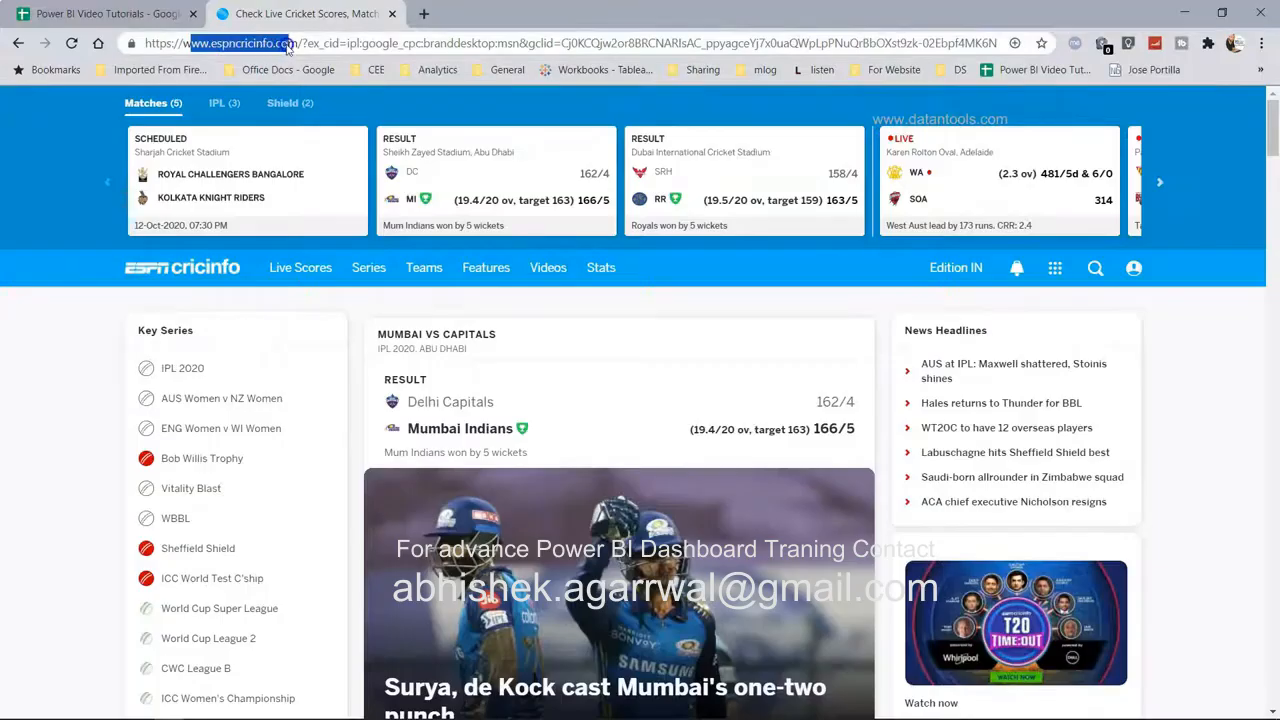
{"action": "left_click", "coordinate": [288, 44]}
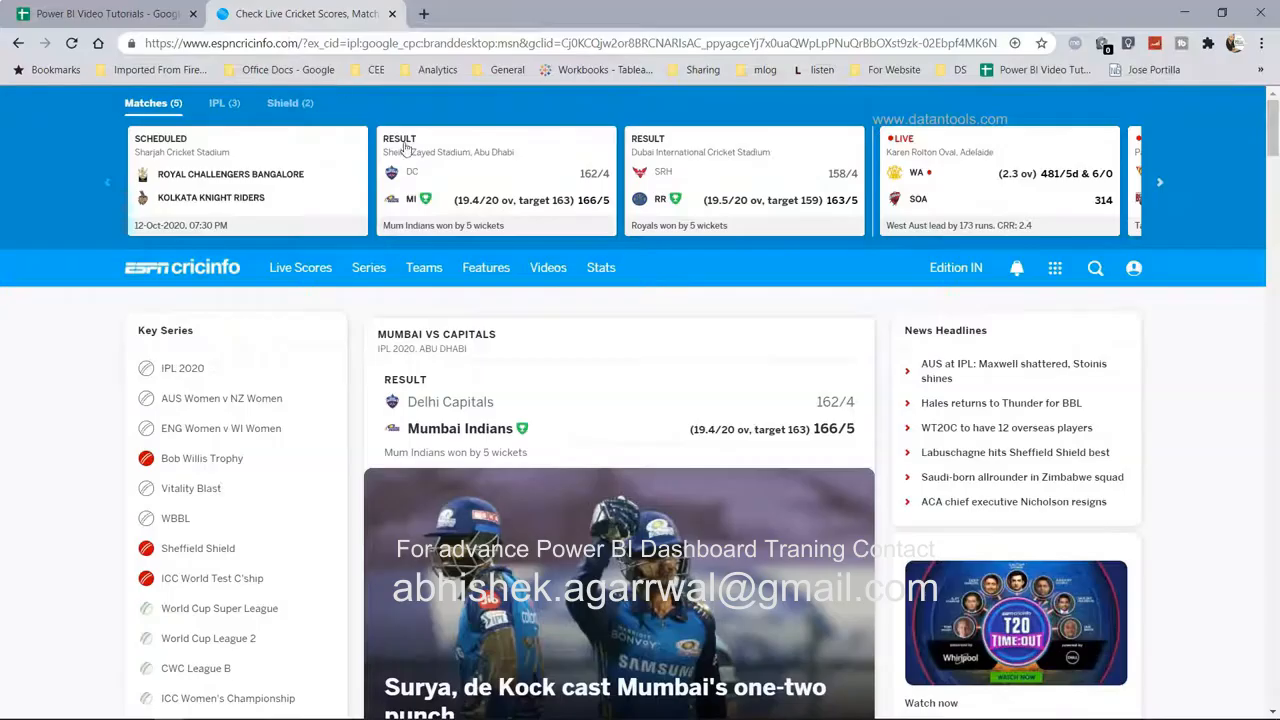
{"action": "mouse_move", "coordinate": [602, 270]}
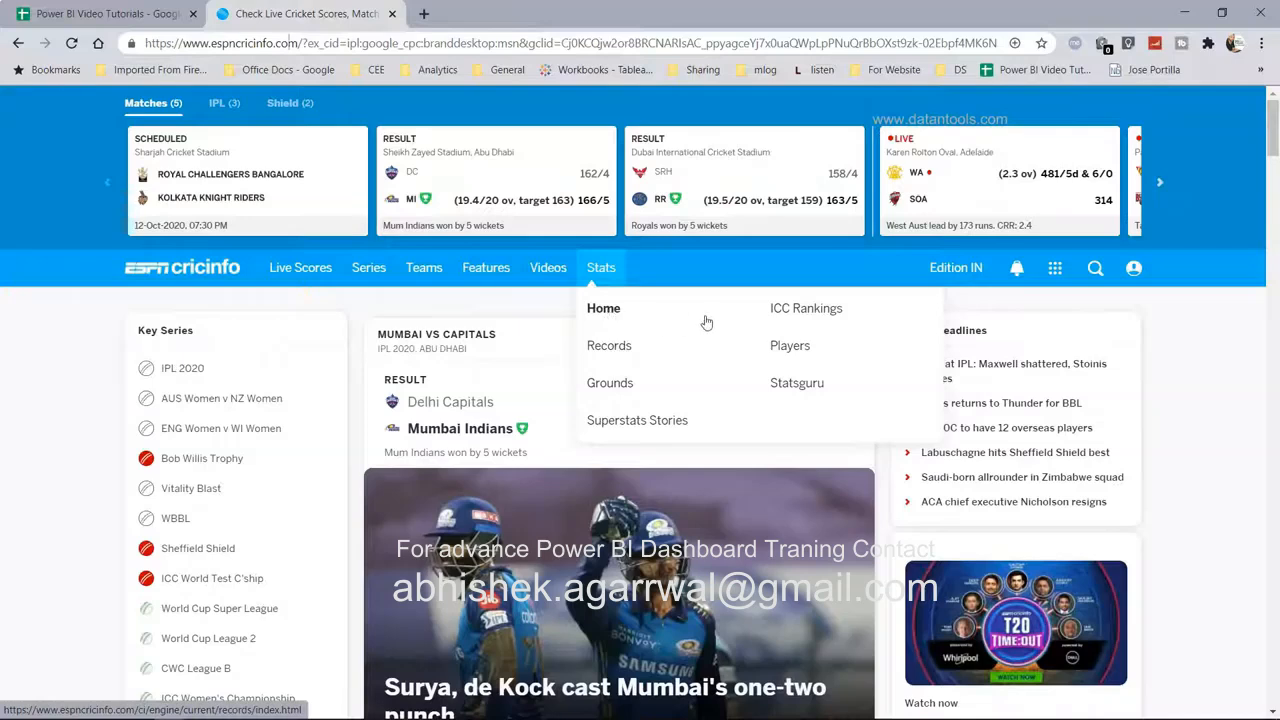
Open ICC Rankings, select its page address, and scroll through the team ranking tables.
{"action": "left_click", "coordinate": [805, 313]}
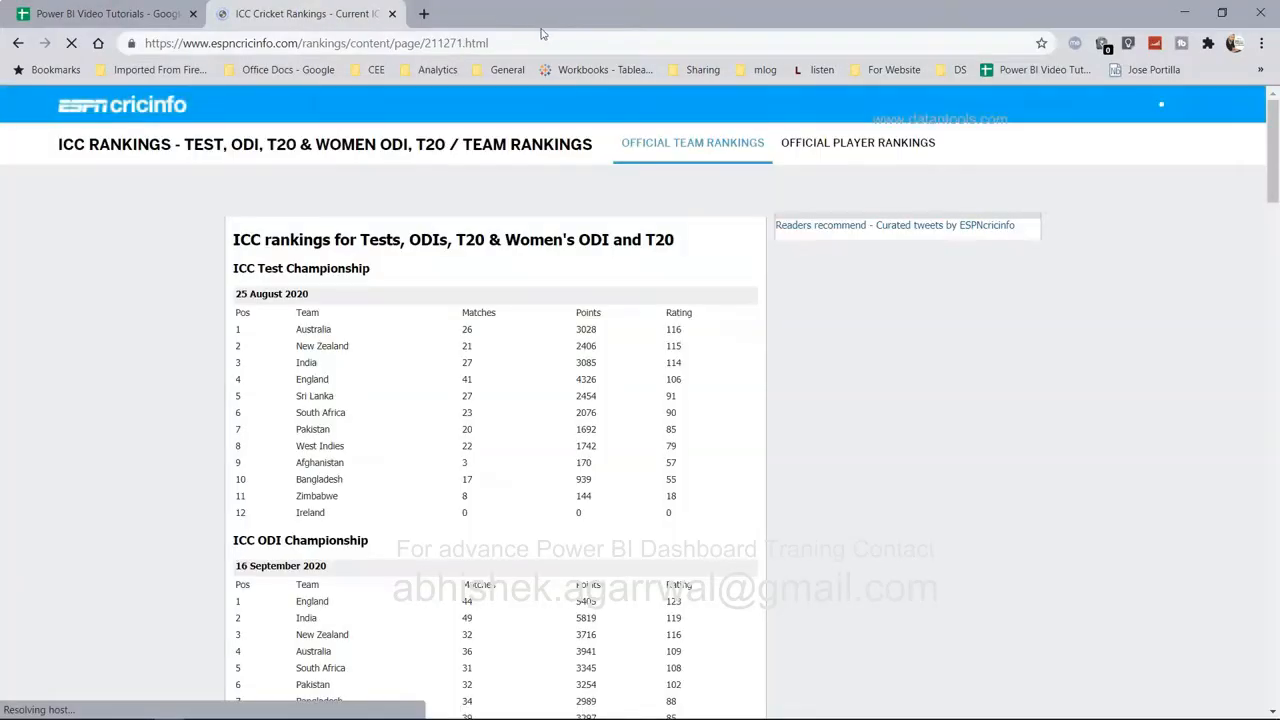
{"action": "left_click", "coordinate": [541, 40]}
{"action": "key", "text": "ctrl+c"}
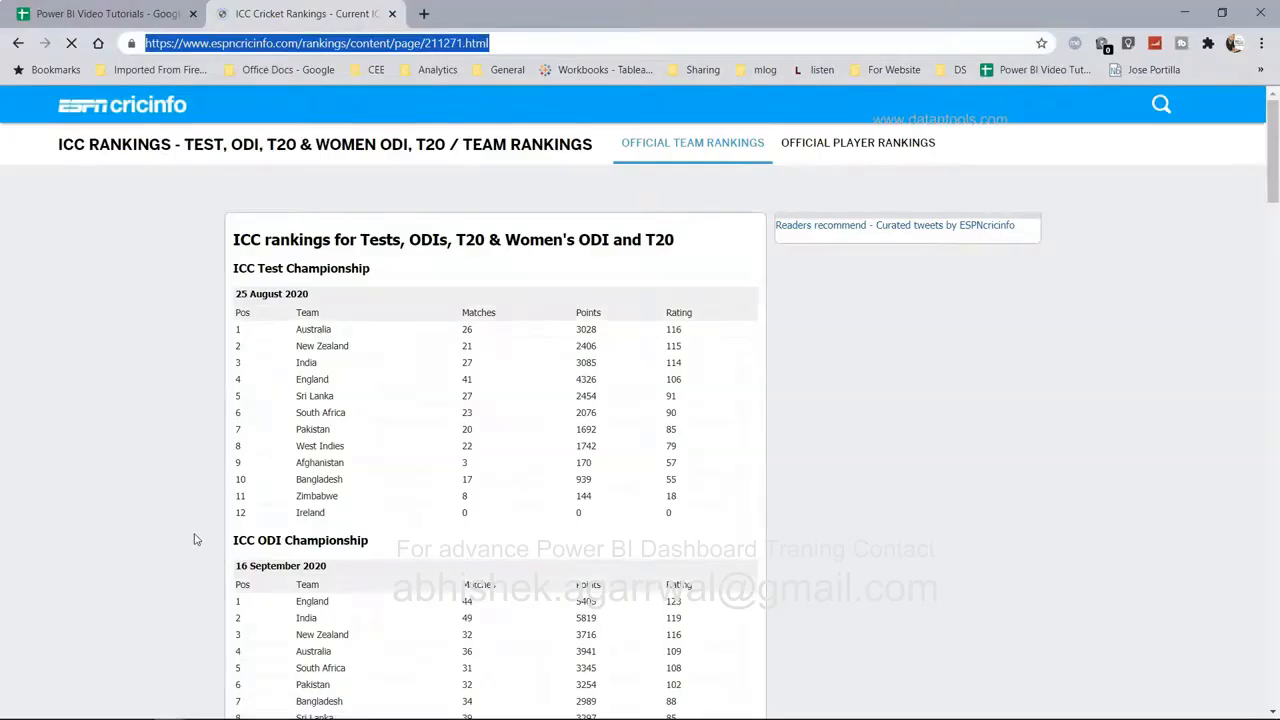
{"action": "scroll", "coordinate": [196, 540], "scroll_direction": "down", "scroll_amount": 1}
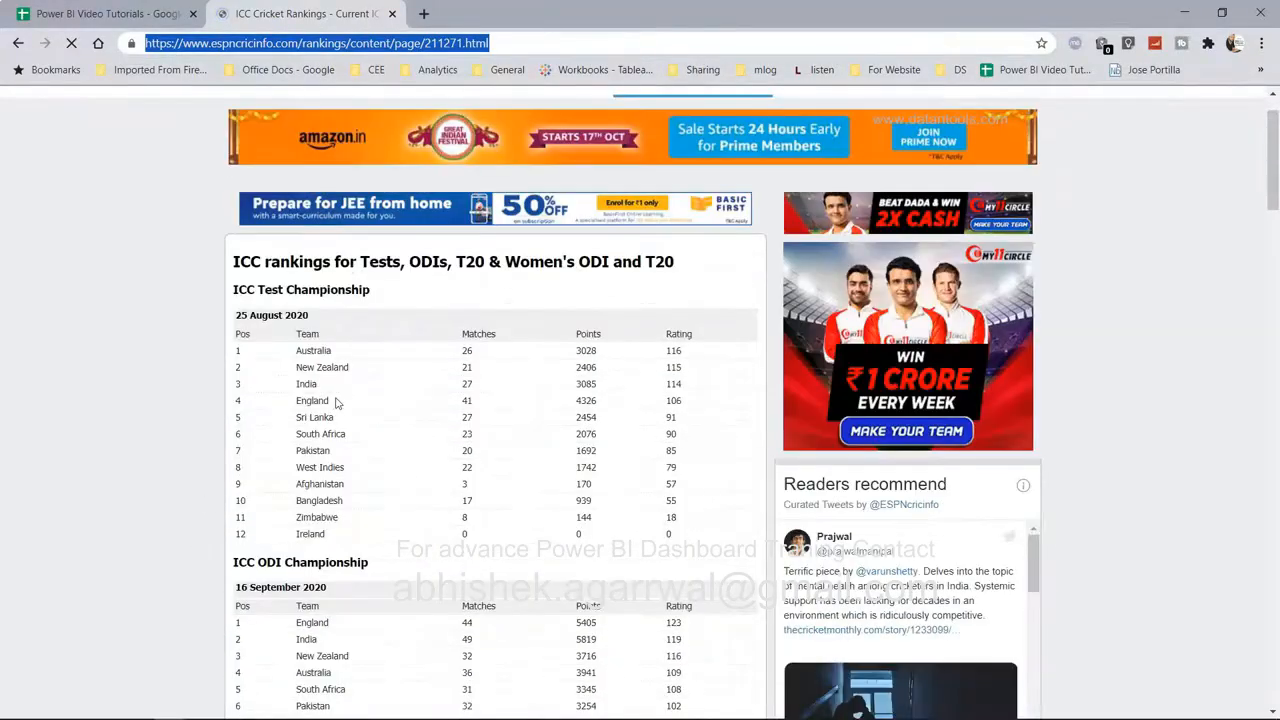
{"action": "scroll", "coordinate": [338, 403], "scroll_direction": "down", "scroll_amount": 1}
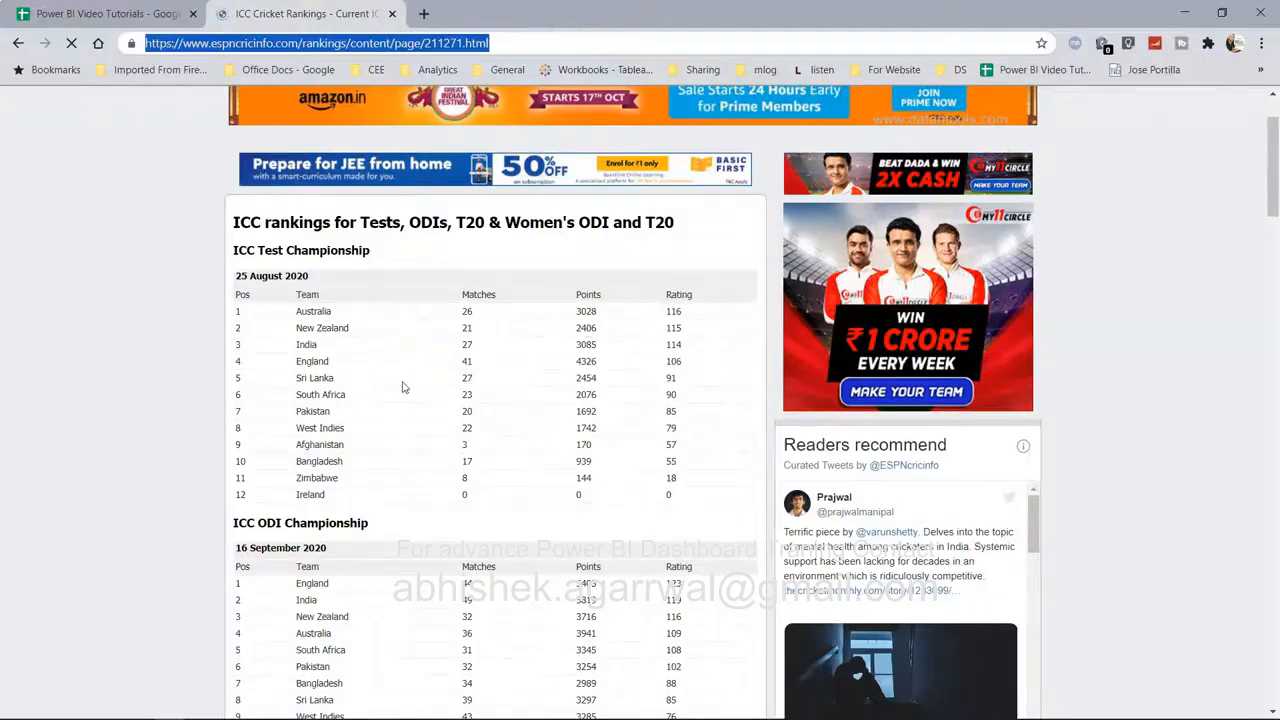
{"action": "scroll", "coordinate": [403, 387], "scroll_direction": "down", "scroll_amount": 3}
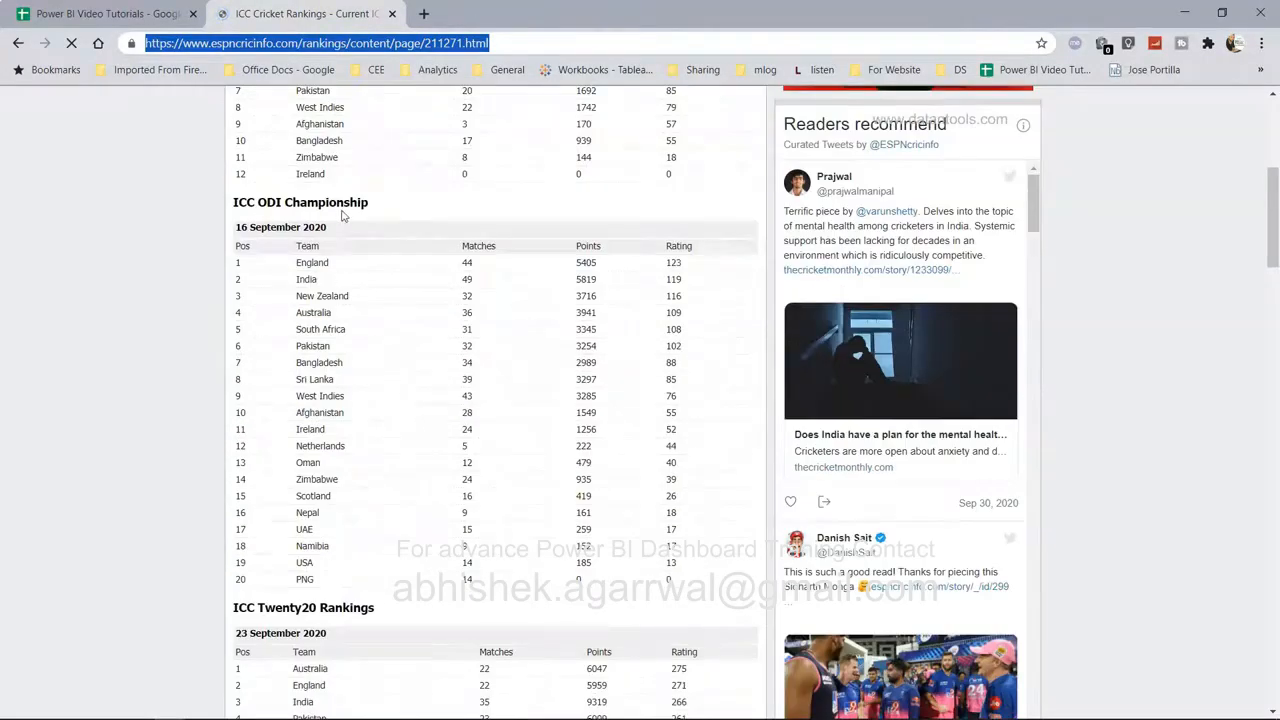
{"action": "scroll", "coordinate": [341, 214], "scroll_direction": "down", "scroll_amount": 1}
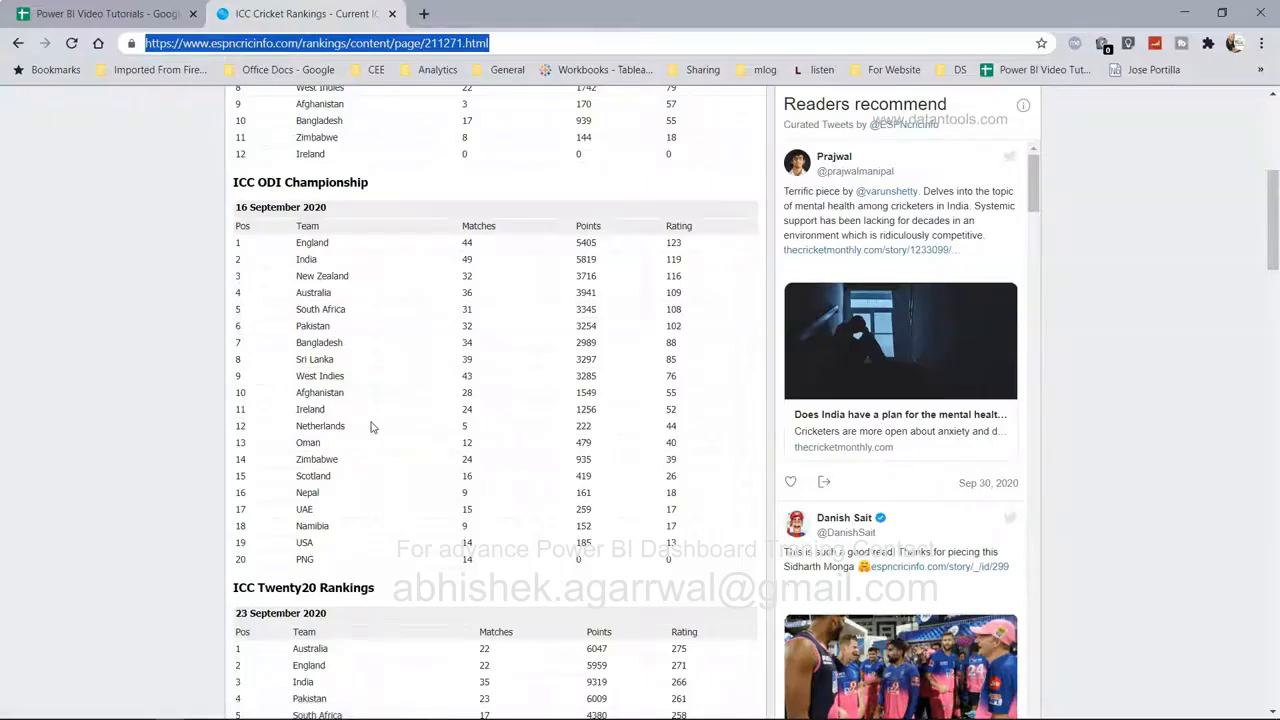
{"action": "scroll", "coordinate": [370, 427], "scroll_direction": "down", "scroll_amount": 3}
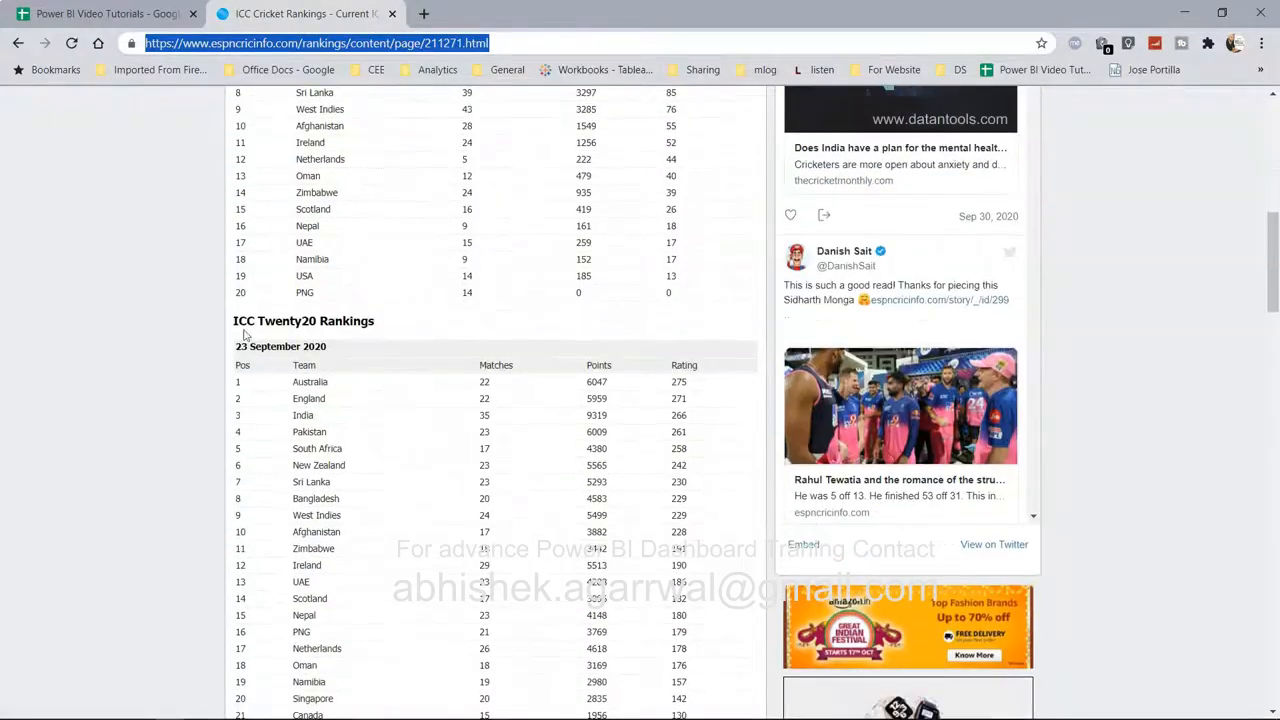
{"action": "scroll", "coordinate": [320, 338], "scroll_direction": "down", "scroll_amount": 9}
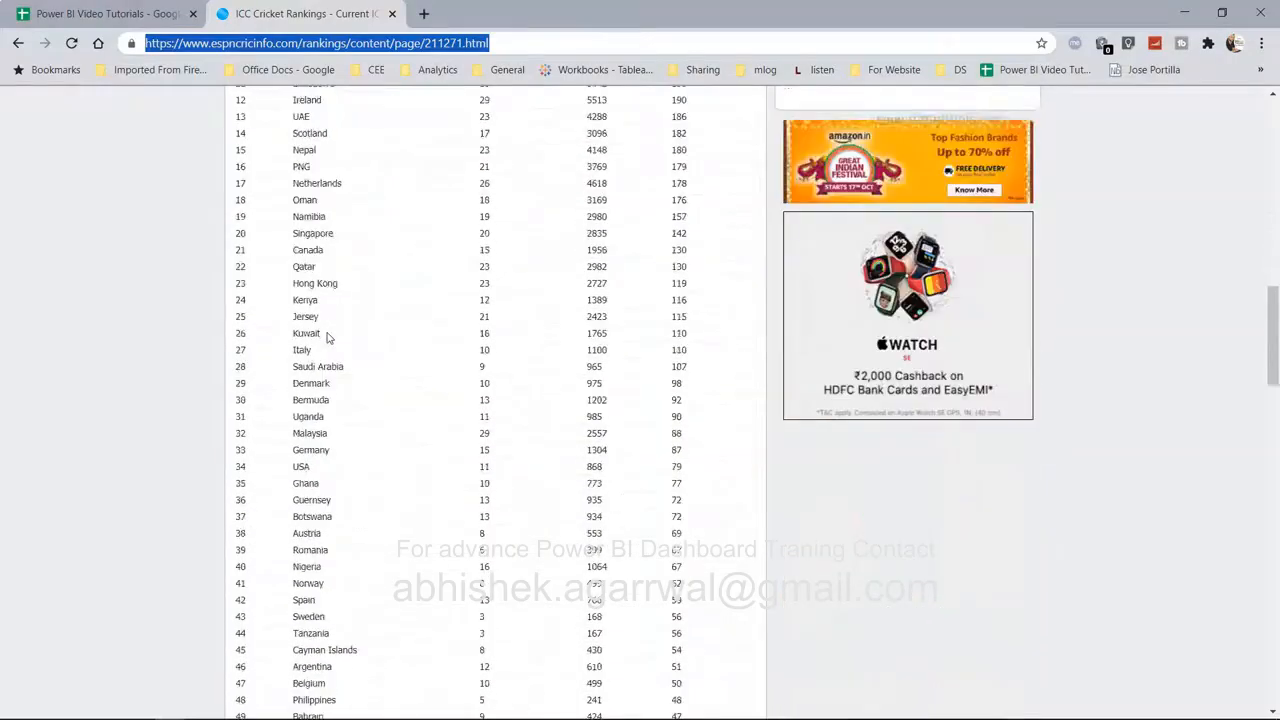
{"action": "scroll", "coordinate": [330, 338], "scroll_direction": "down", "scroll_amount": 7}
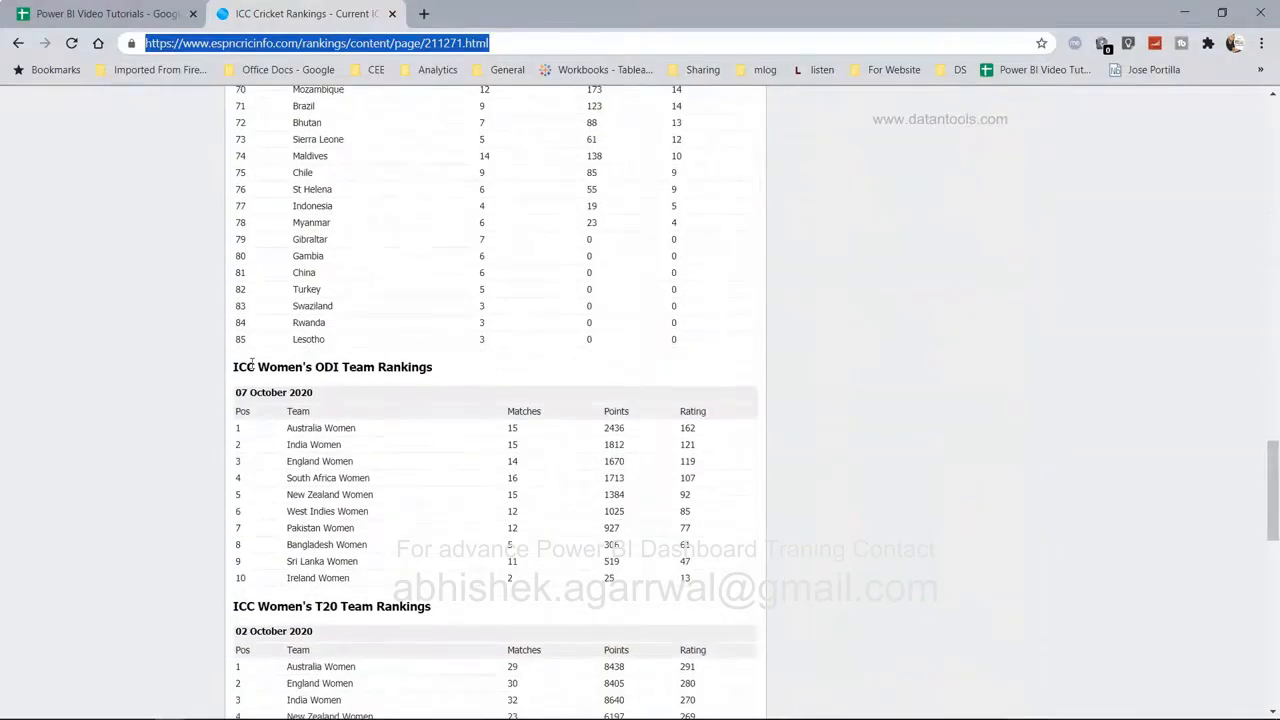
{"action": "scroll", "coordinate": [370, 364], "scroll_direction": "down", "scroll_amount": 2}
{"action": "scroll", "coordinate": [370, 364], "scroll_direction": "down", "scroll_amount": 2}
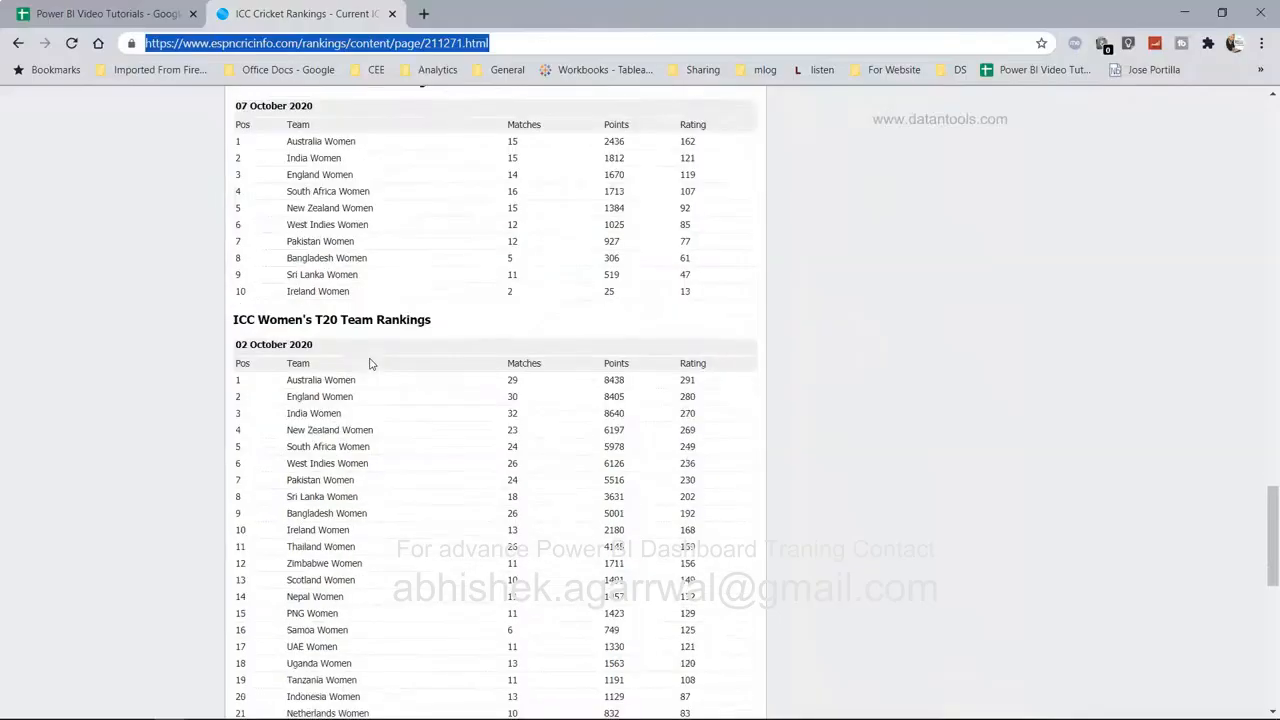
{"action": "scroll", "coordinate": [370, 364], "scroll_direction": "down", "scroll_amount": 4}
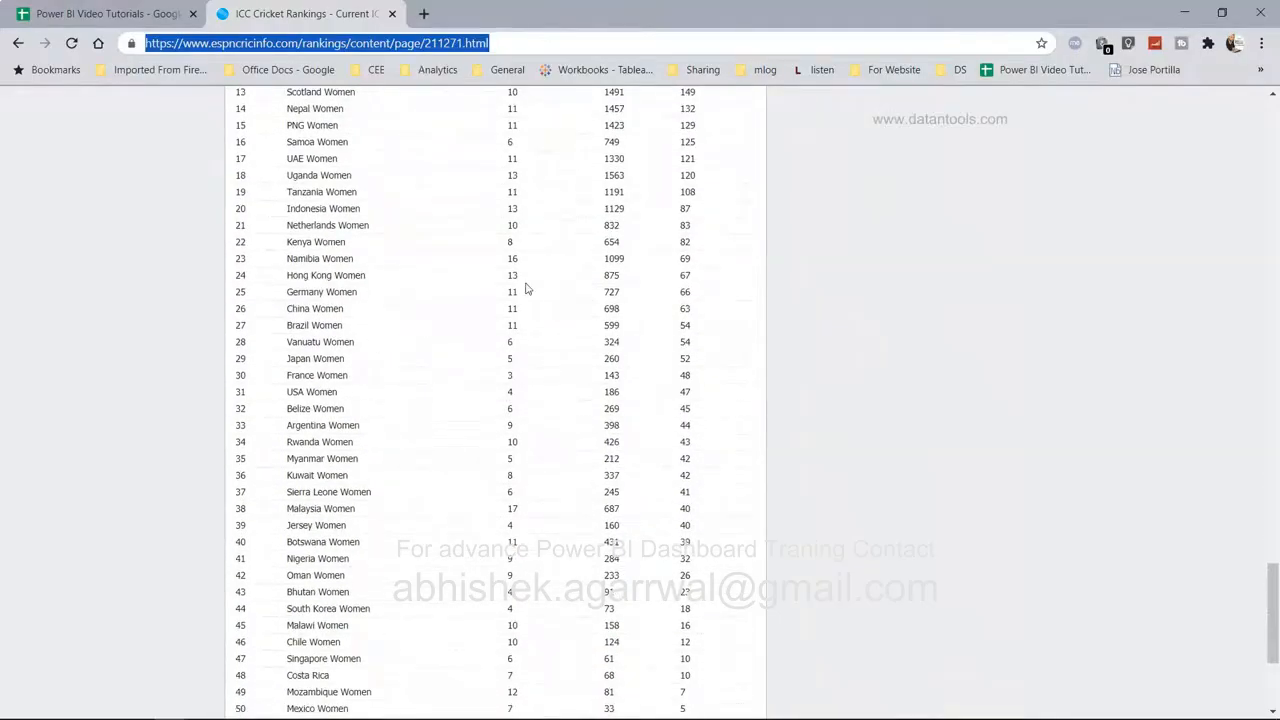
Connect Power BI to the ESPNcricinfo ICC rankings page as a Web source with the pasted URL.
{"action": "mouse_move", "coordinate": [876, 700]}
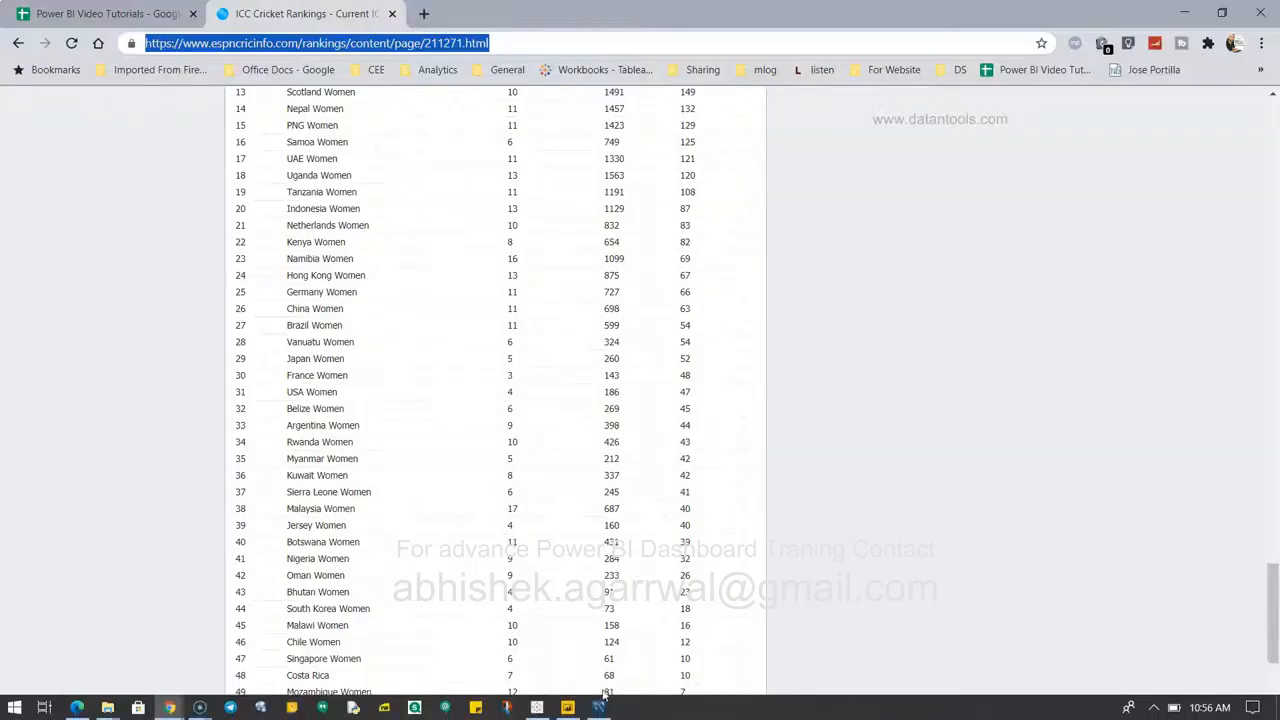
{"action": "left_click", "coordinate": [568, 707]}
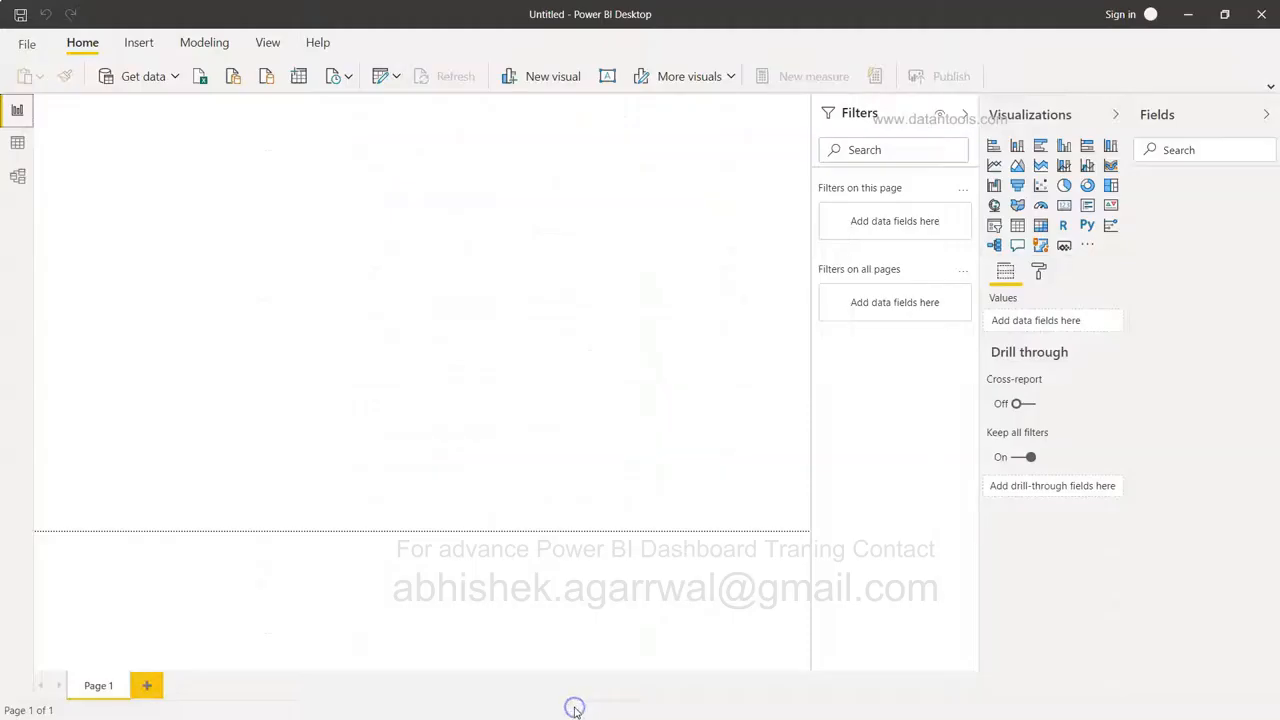
{"action": "left_click", "coordinate": [175, 80]}
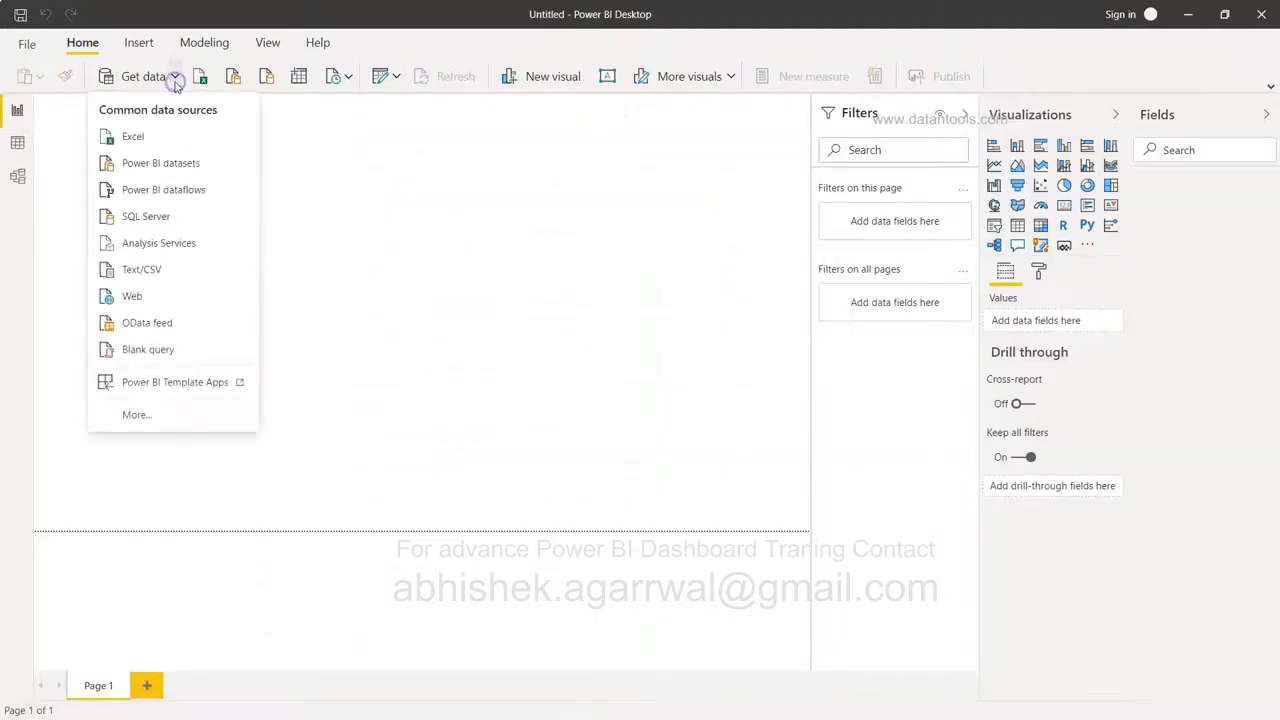
{"action": "left_click", "coordinate": [180, 294]}
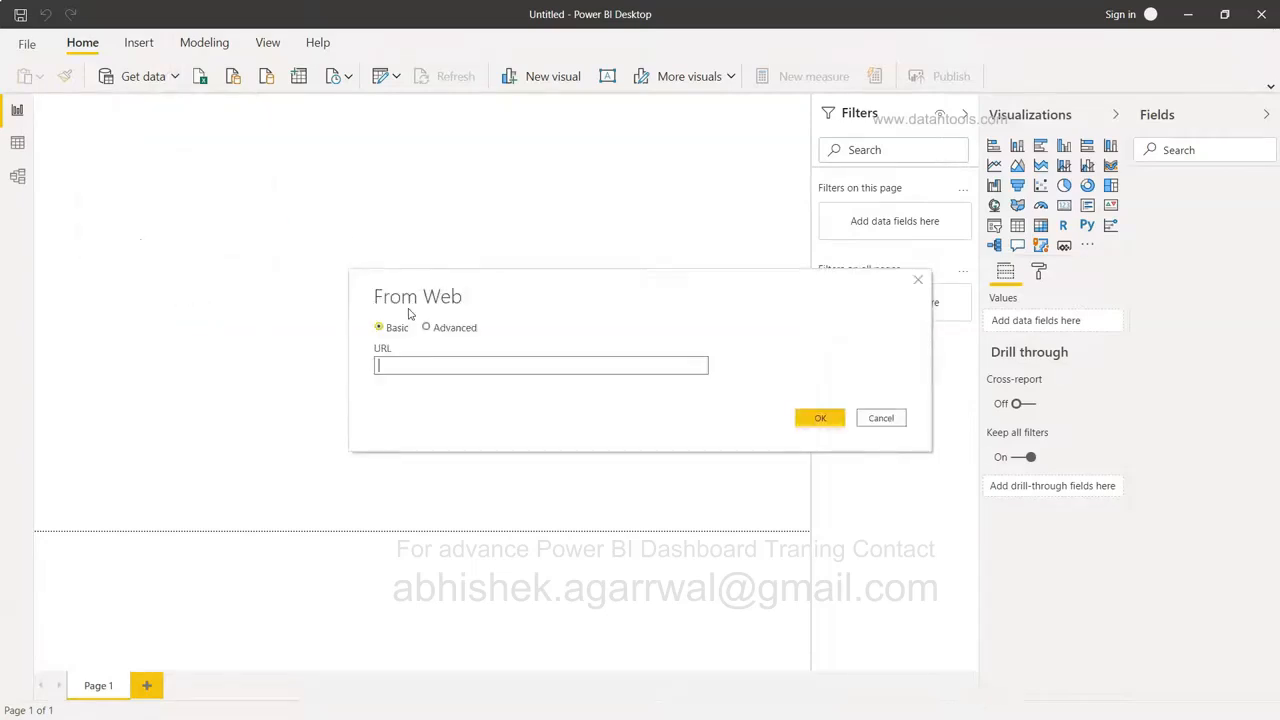
{"action": "key", "text": "ctrl+v"}
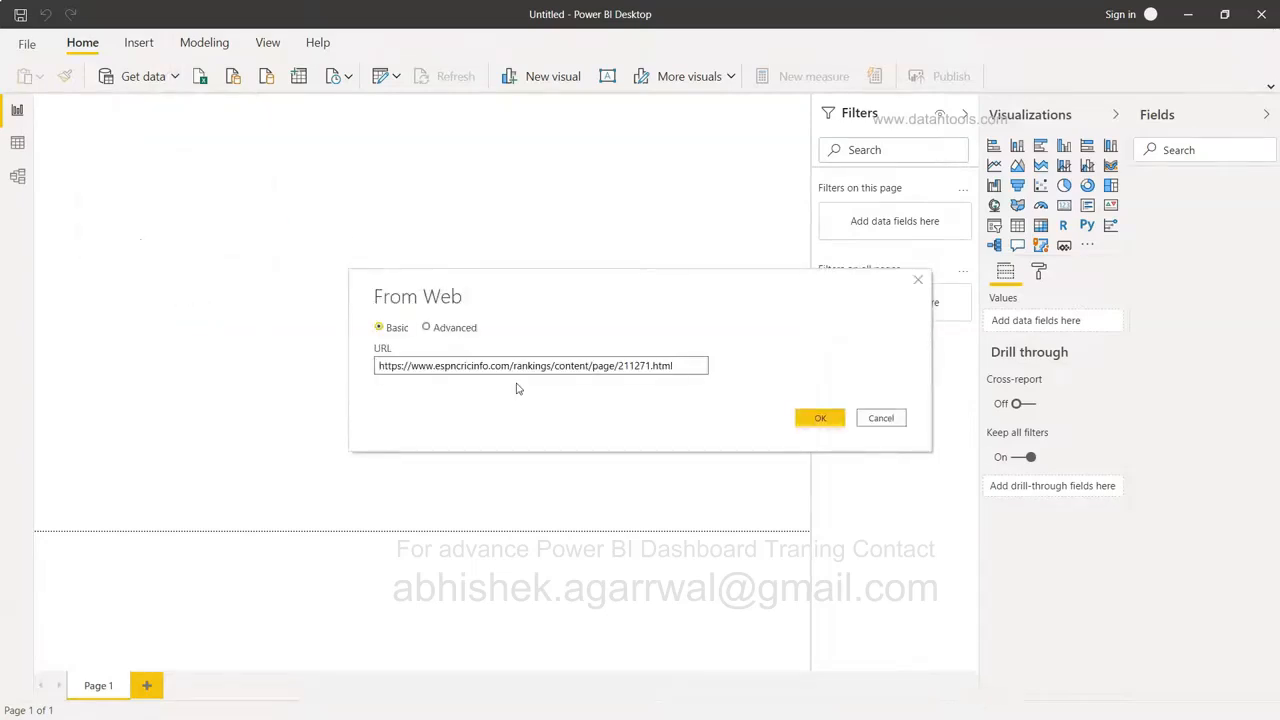
{"action": "left_click", "coordinate": [820, 419]}
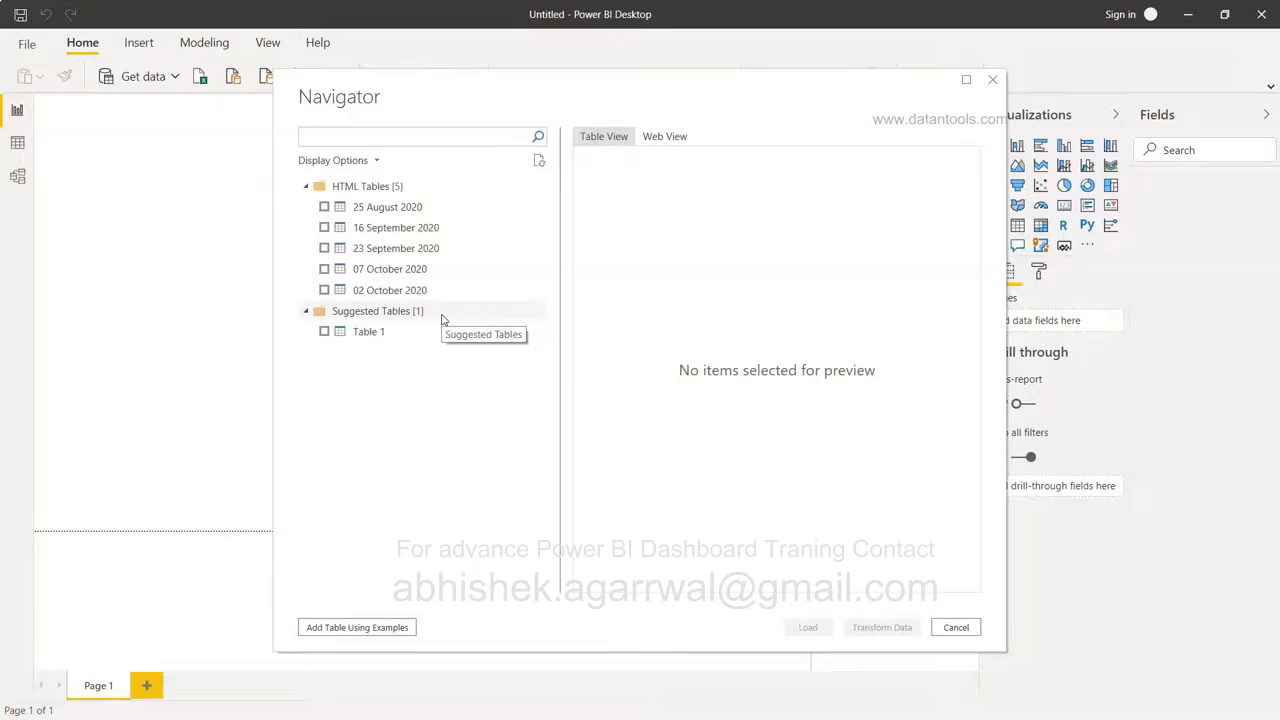
Preview the dated tables, tick 25 August 2020 and 16 September 2020, and load them.
{"action": "left_click", "coordinate": [388, 209]}
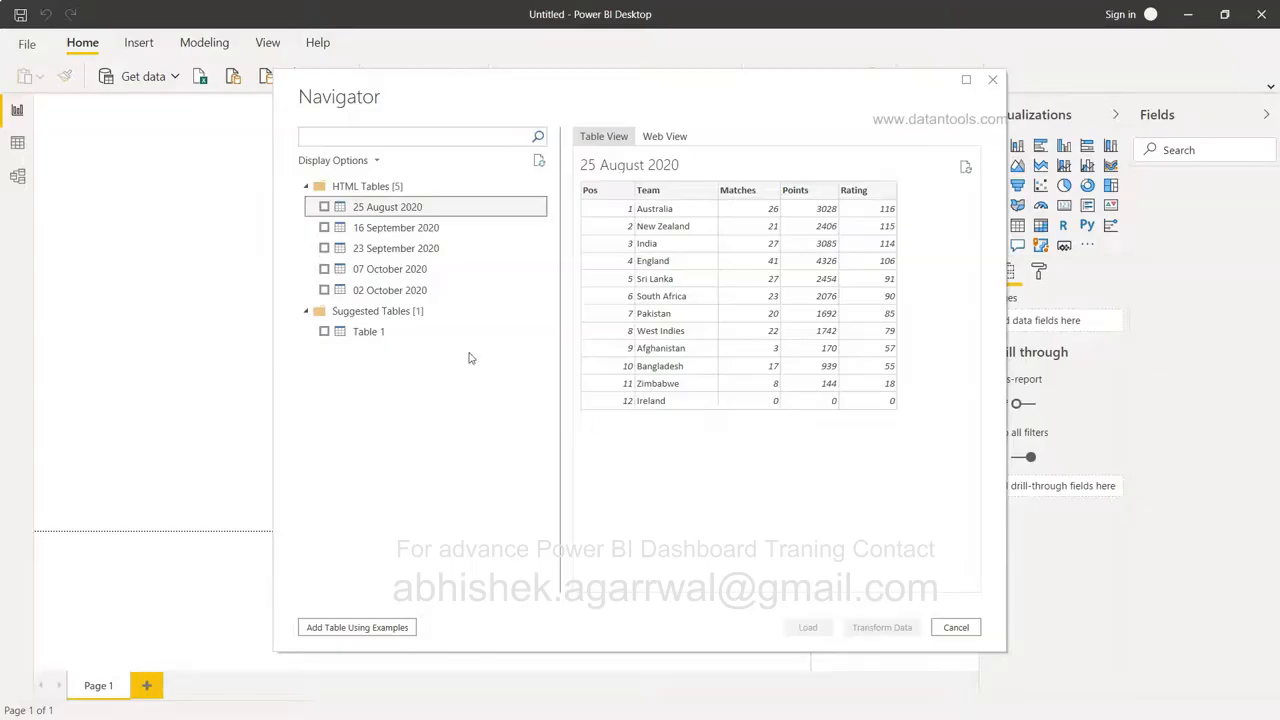
{"action": "left_click", "coordinate": [401, 230]}
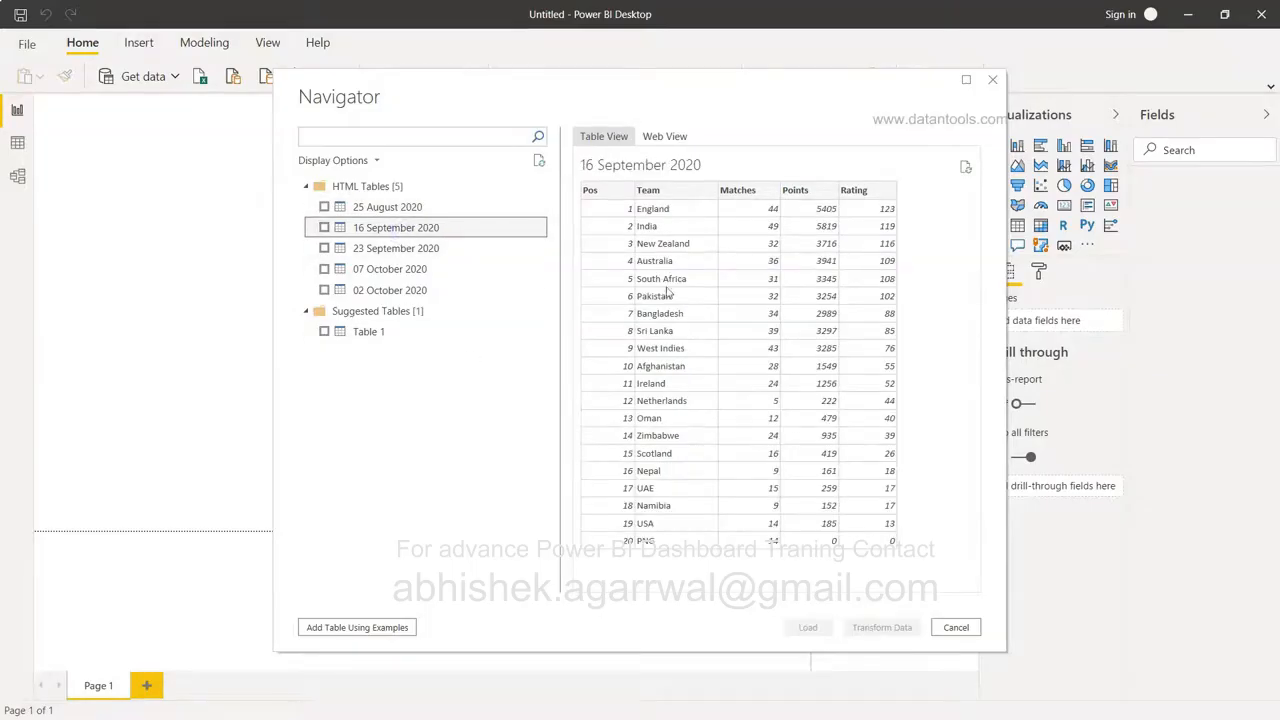
{"action": "left_click", "coordinate": [408, 249]}
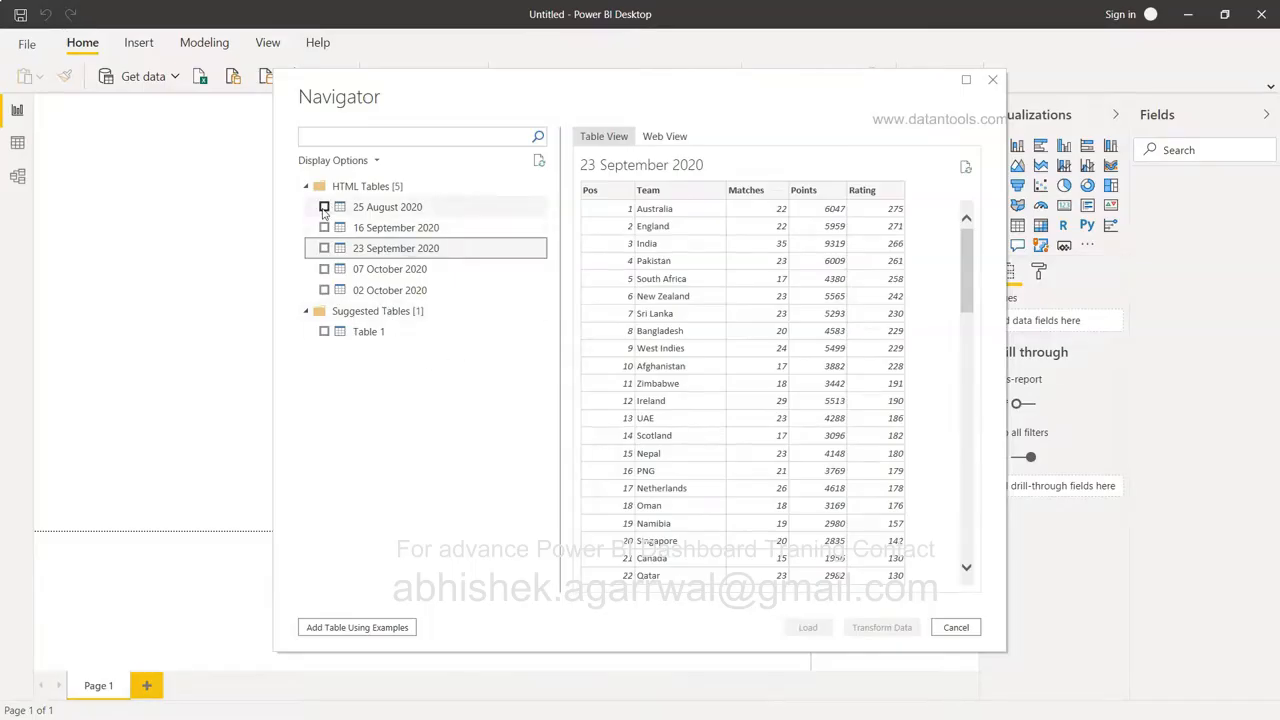
{"action": "left_click", "coordinate": [324, 207]}
{"action": "left_click", "coordinate": [323, 228]}
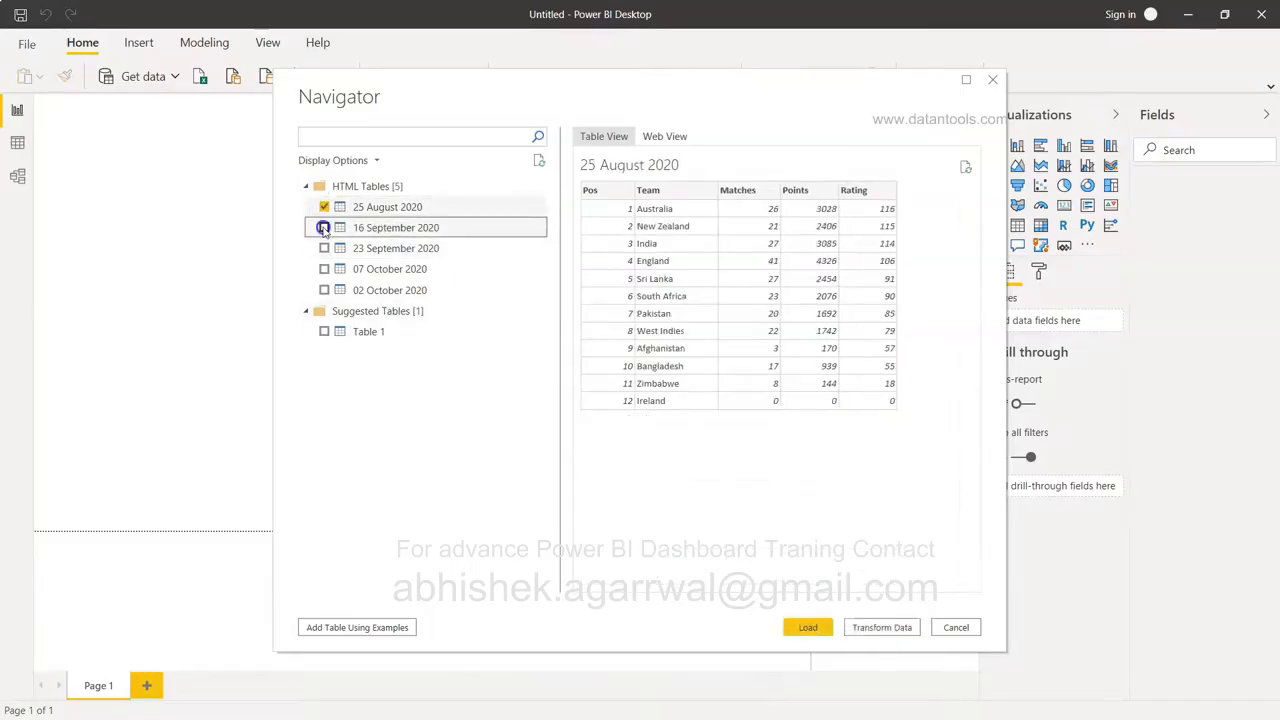
{"action": "left_click", "coordinate": [815, 628]}
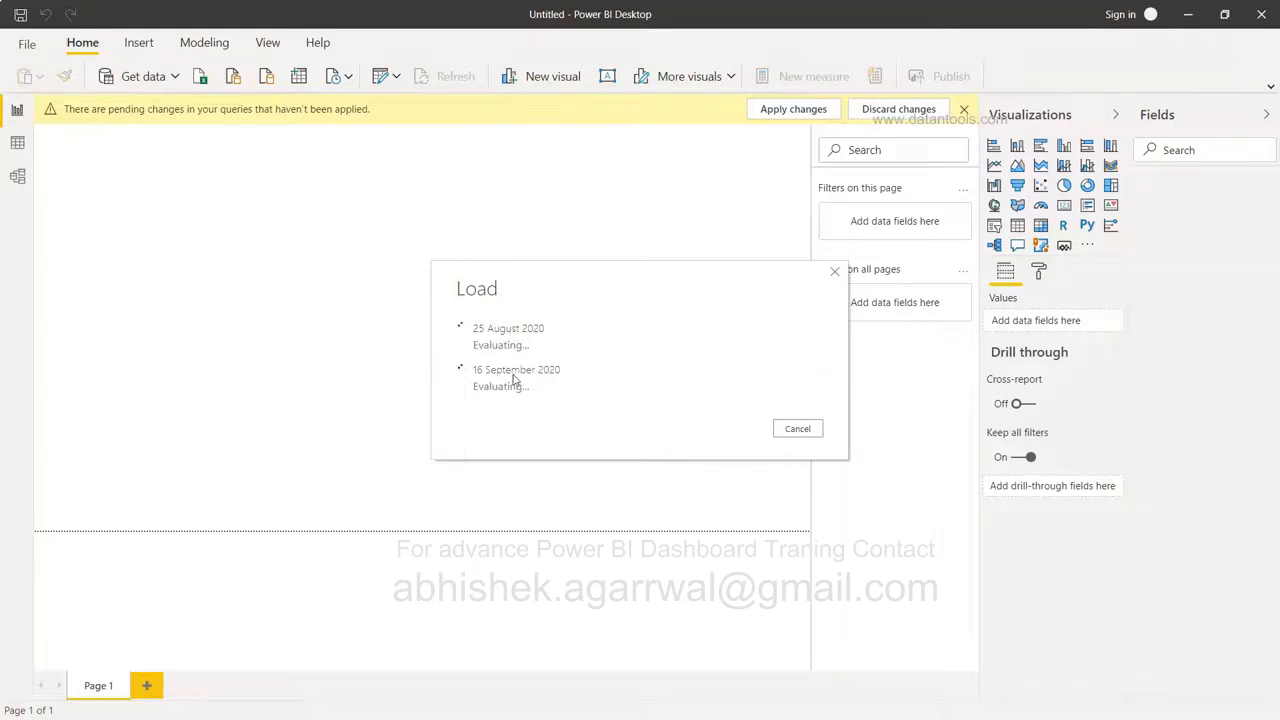
On the Chrome rankings page, select the whole 'ICC Test Championship' heading.
{"action": "key", "text": "alt+Tab"}
{"action": "key", "text": "alt+Tab"}
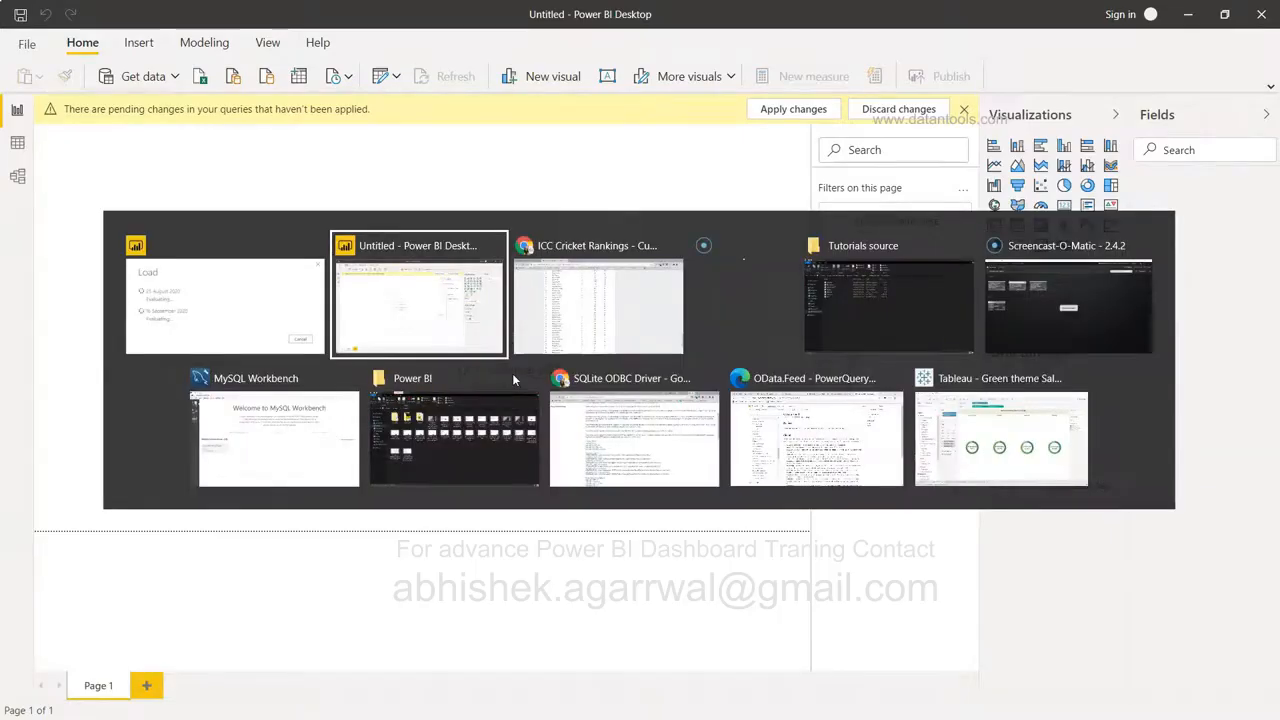
{"action": "key", "text": "alt+Tab"}
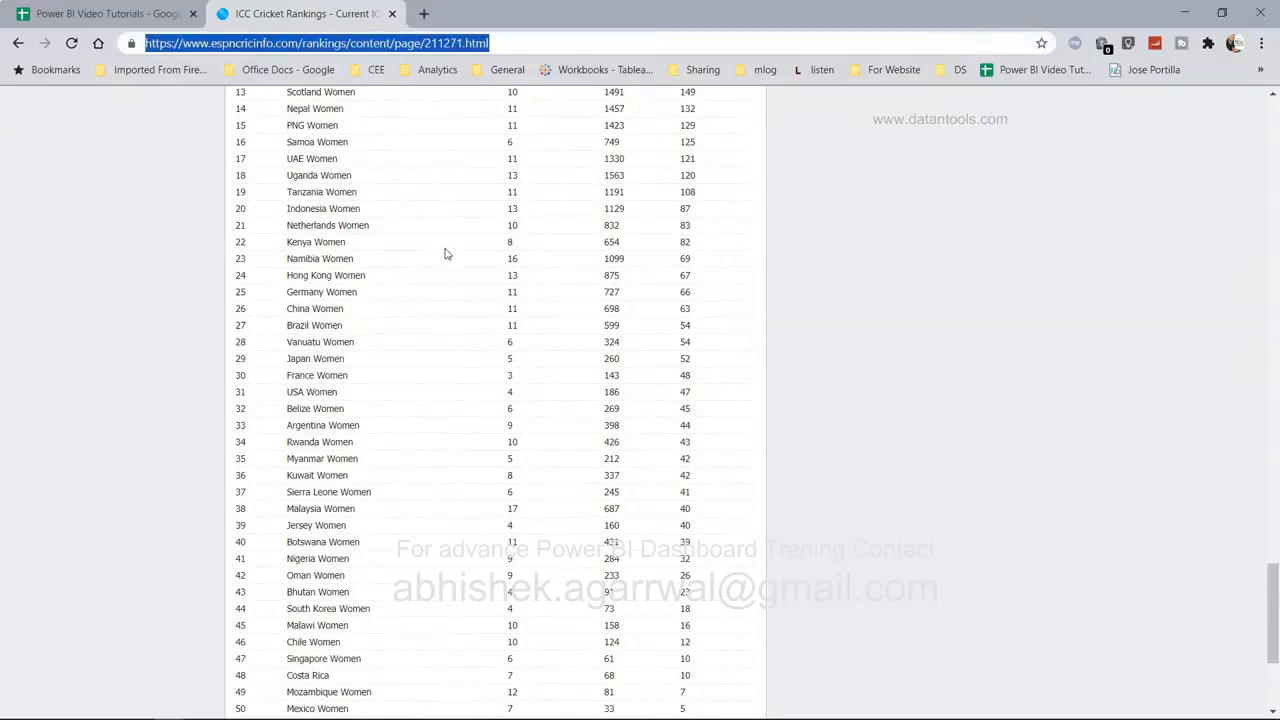
{"action": "scroll", "coordinate": [445, 252], "scroll_direction": "up", "scroll_amount": 15}
{"action": "scroll", "coordinate": [447, 254], "scroll_direction": "up", "scroll_amount": 10}
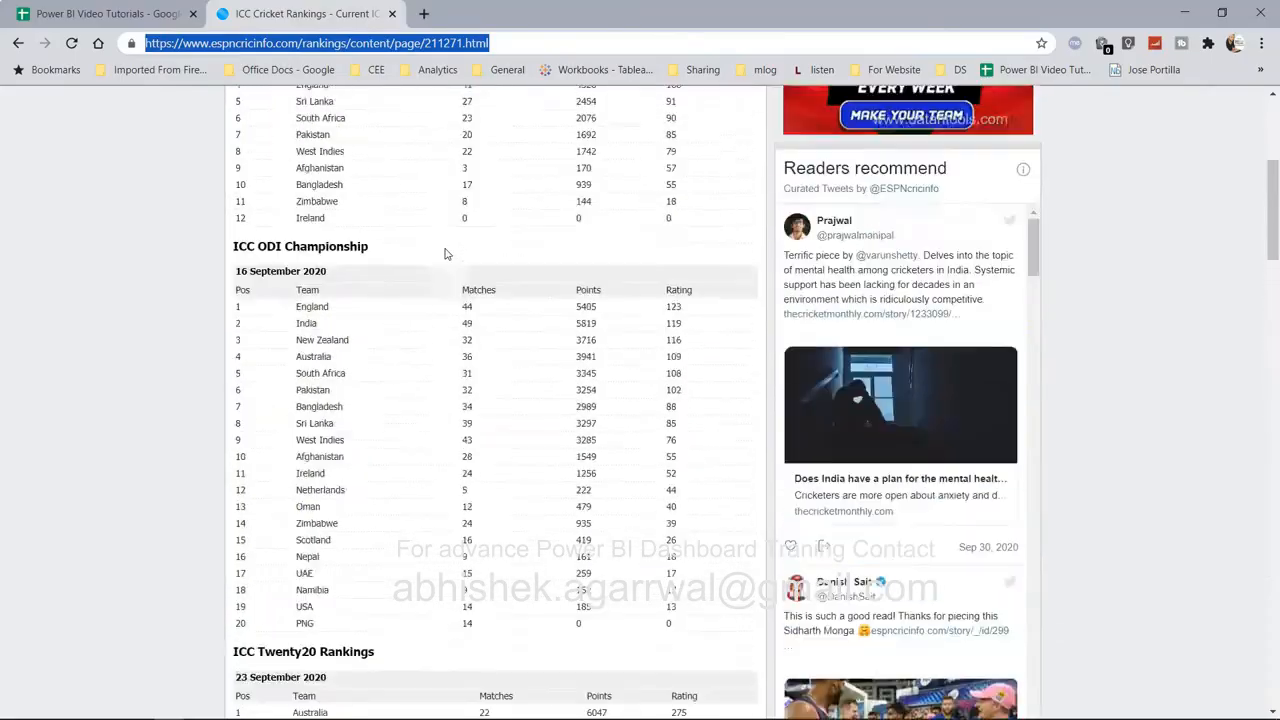
{"action": "left_click_drag", "start_coordinate": [237, 382], "coordinate": [314, 385]}
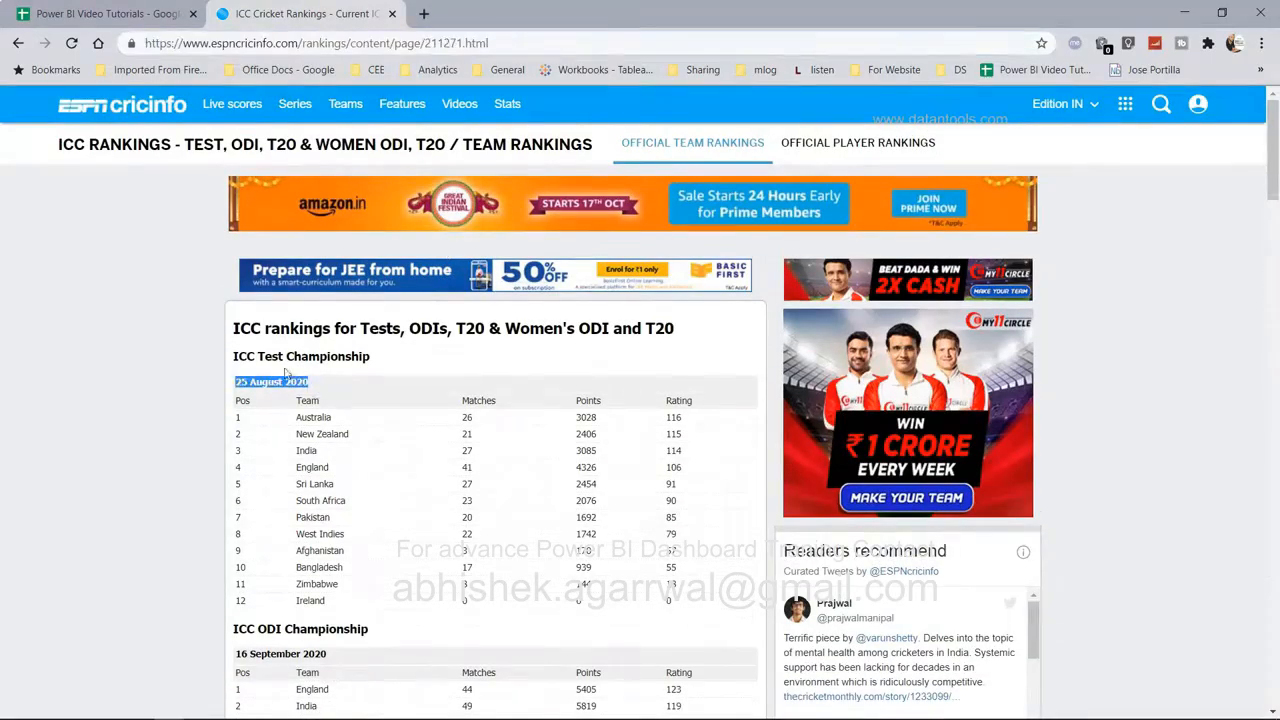
{"action": "left_click_drag", "start_coordinate": [237, 357], "coordinate": [345, 355]}
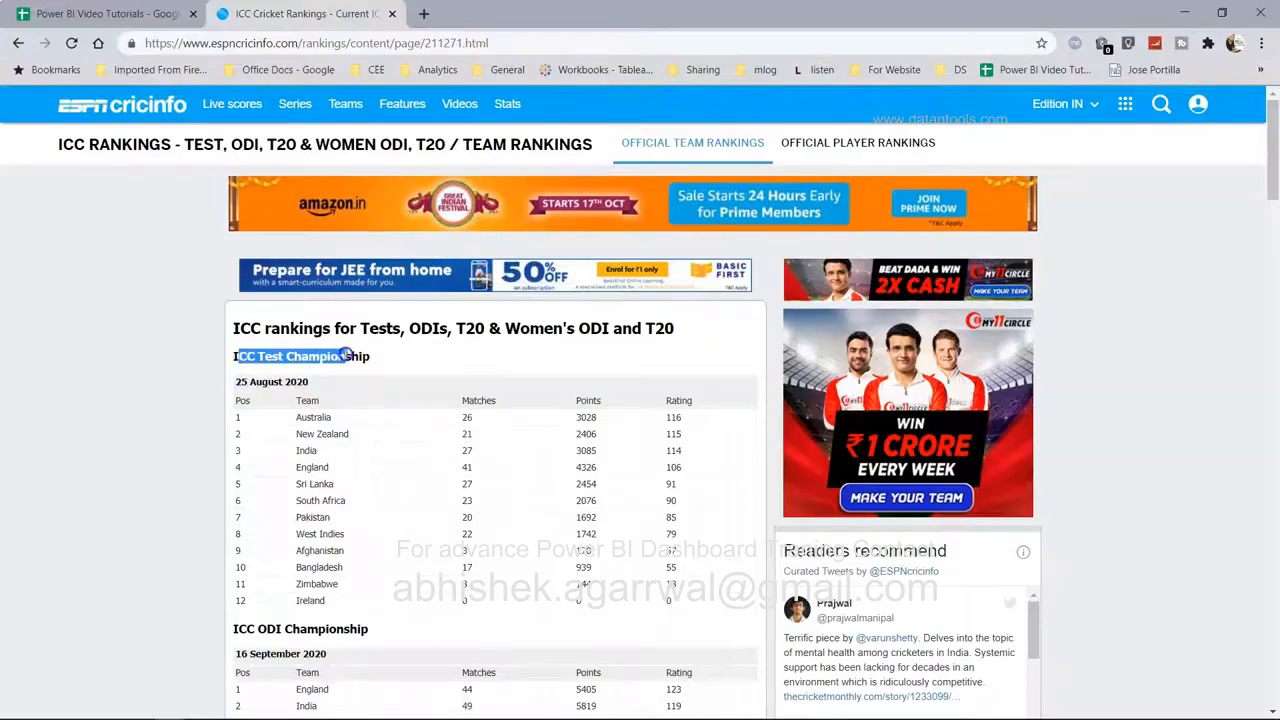
{"action": "left_click", "coordinate": [345, 355]}
{"action": "left_click_drag", "start_coordinate": [235, 357], "coordinate": [380, 372]}
{"action": "key", "text": "ctrl+c"}
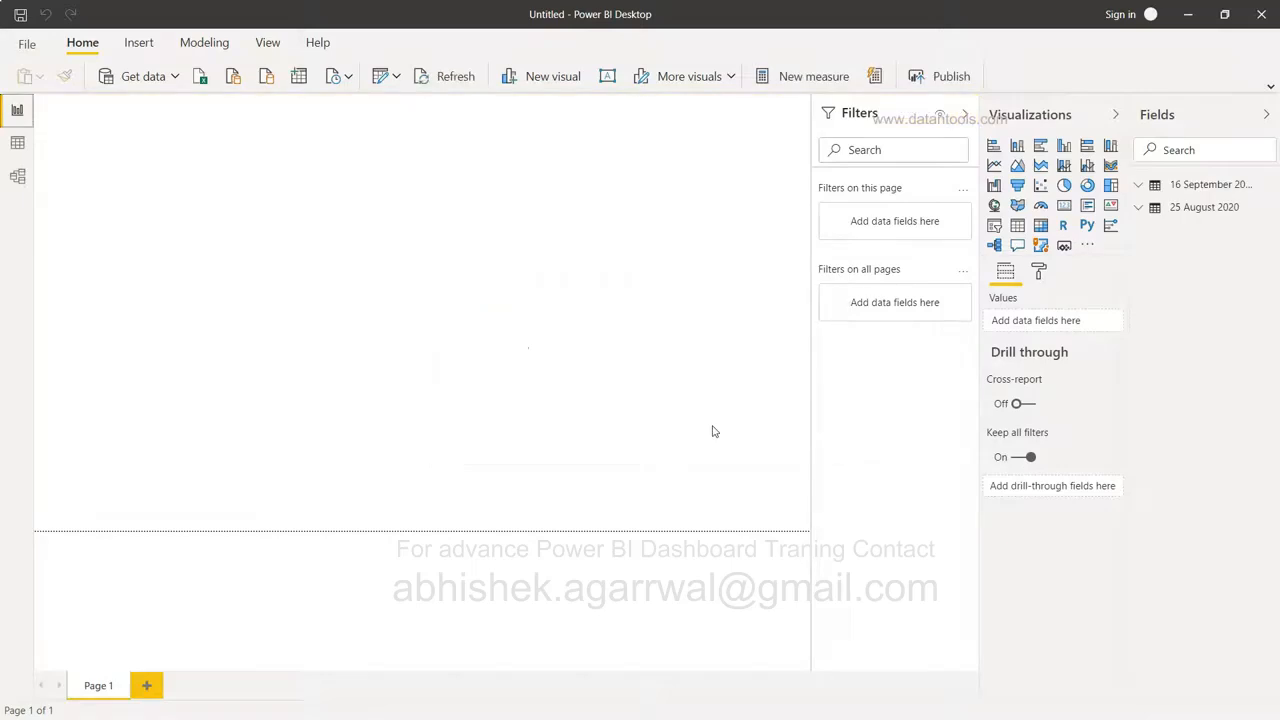
Rename the 25 August 2020 table to the pasted 'ICC Test Championship' heading.
{"action": "left_click", "coordinate": [1205, 187]}
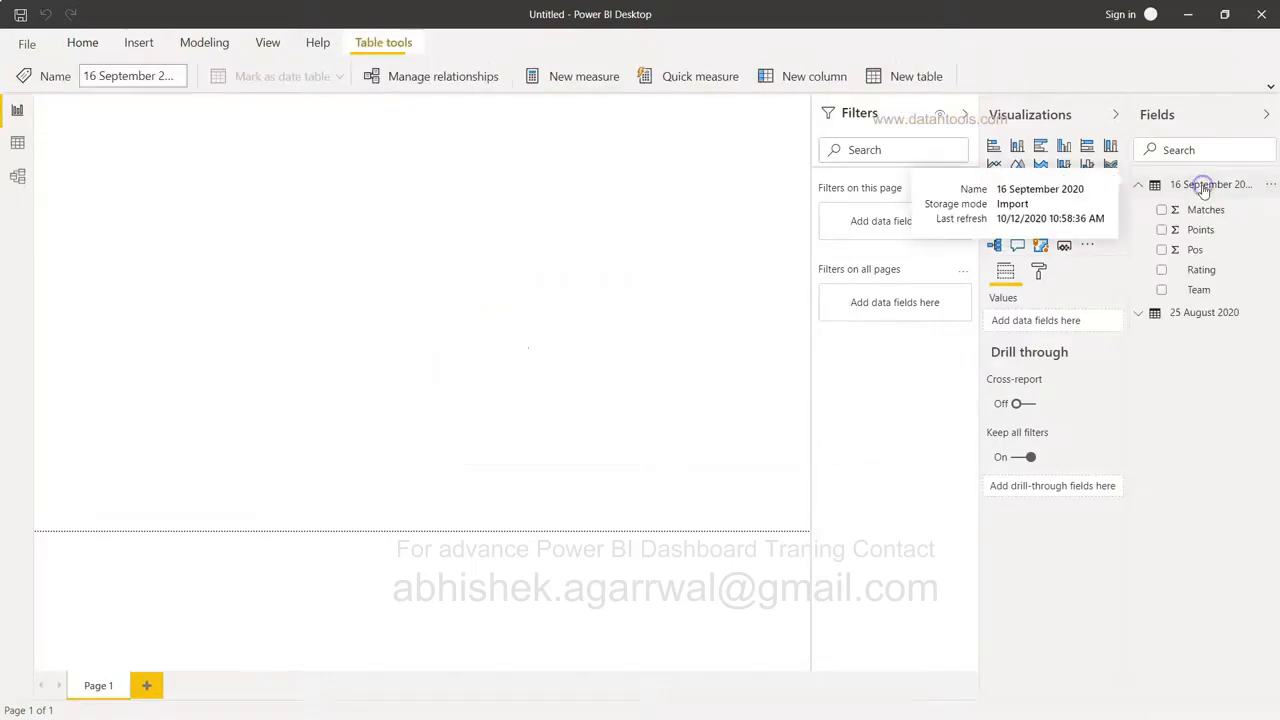
{"action": "left_click", "coordinate": [1208, 314]}
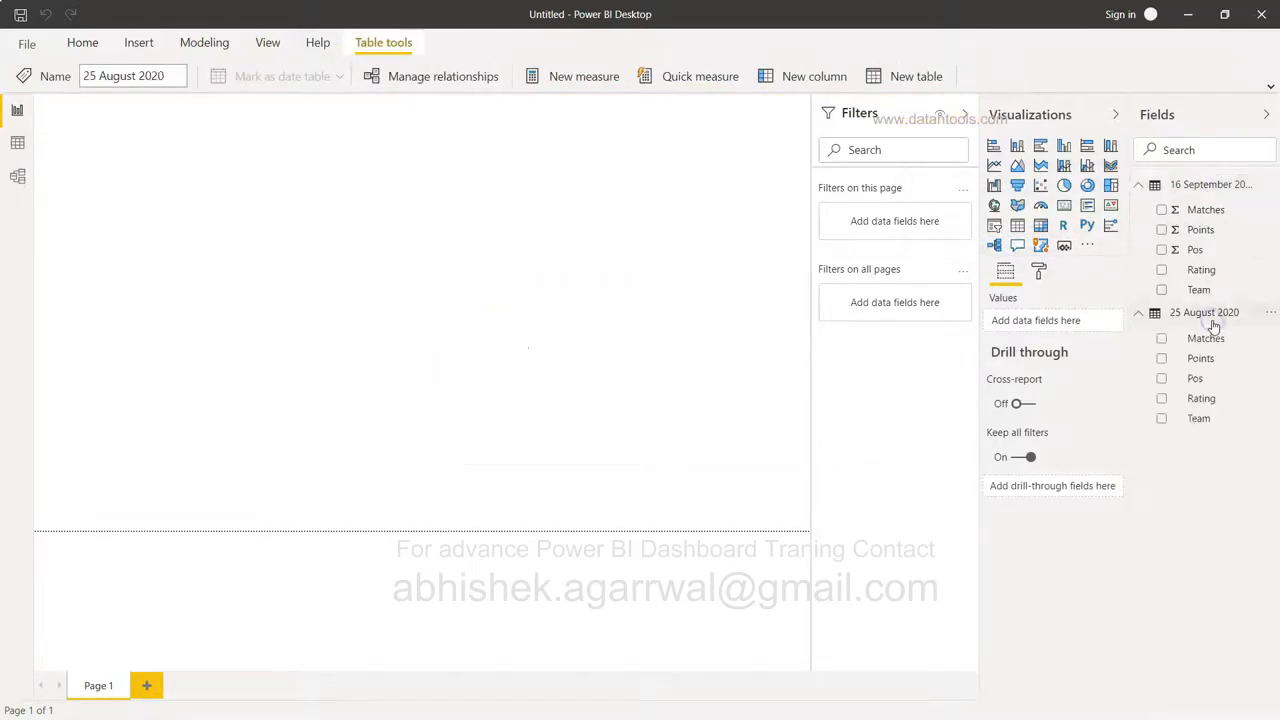
{"action": "left_click", "coordinate": [1266, 313]}
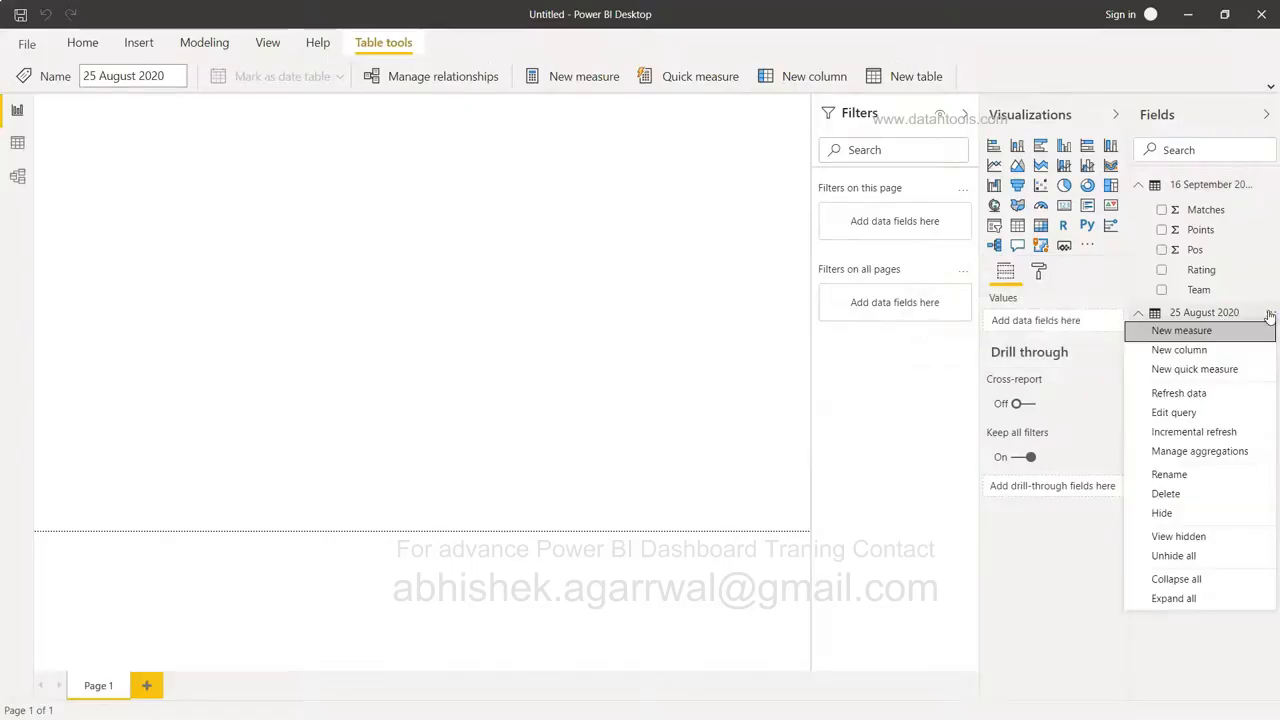
{"action": "left_click", "coordinate": [1211, 475]}
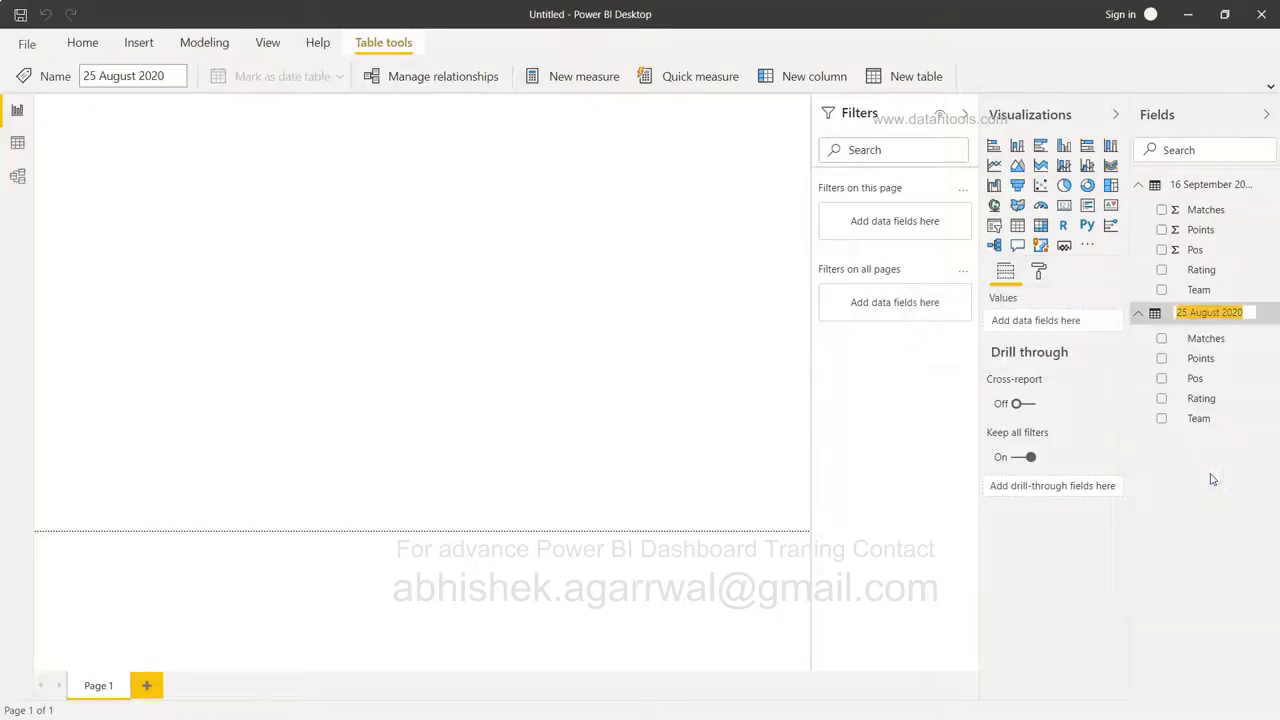
{"action": "key", "text": "ctrl+v"}
{"action": "key", "text": "Return"}
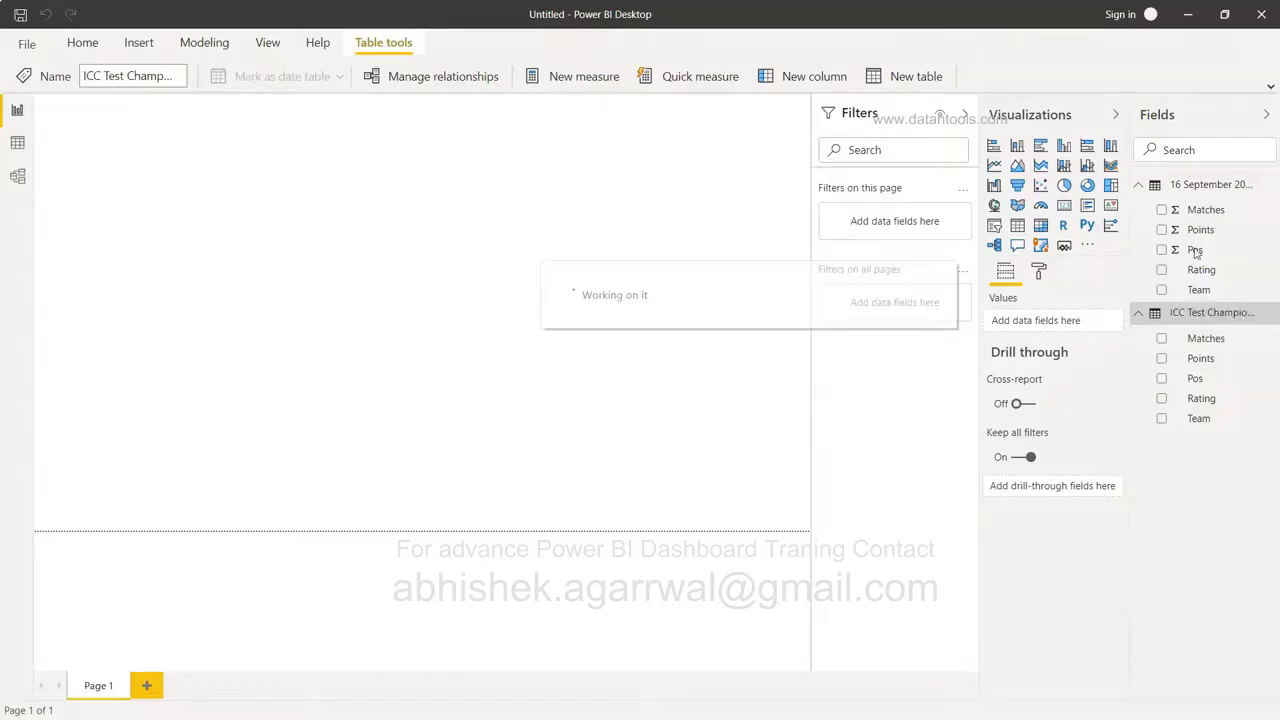
Rename the 16 September 2020 table to ODI.
{"action": "right_click", "coordinate": [1213, 188]}
{"action": "left_click", "coordinate": [1203, 352]}
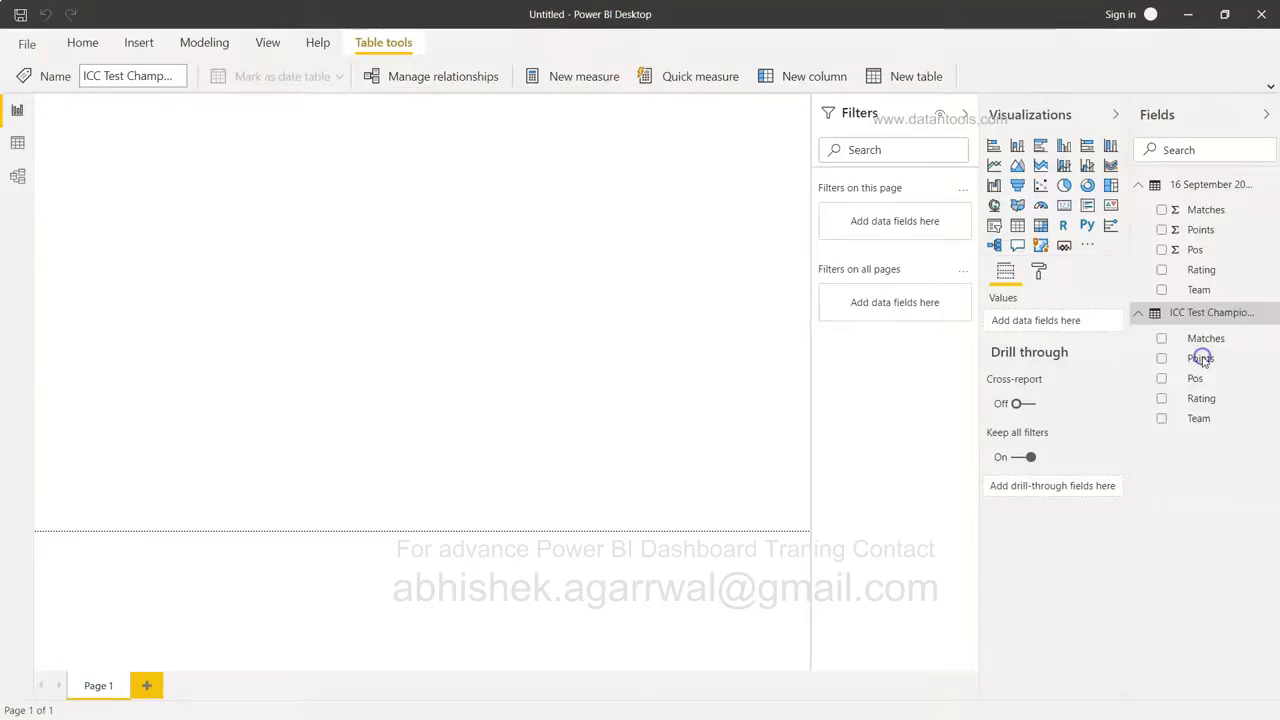
{"action": "type", "text": "C"}
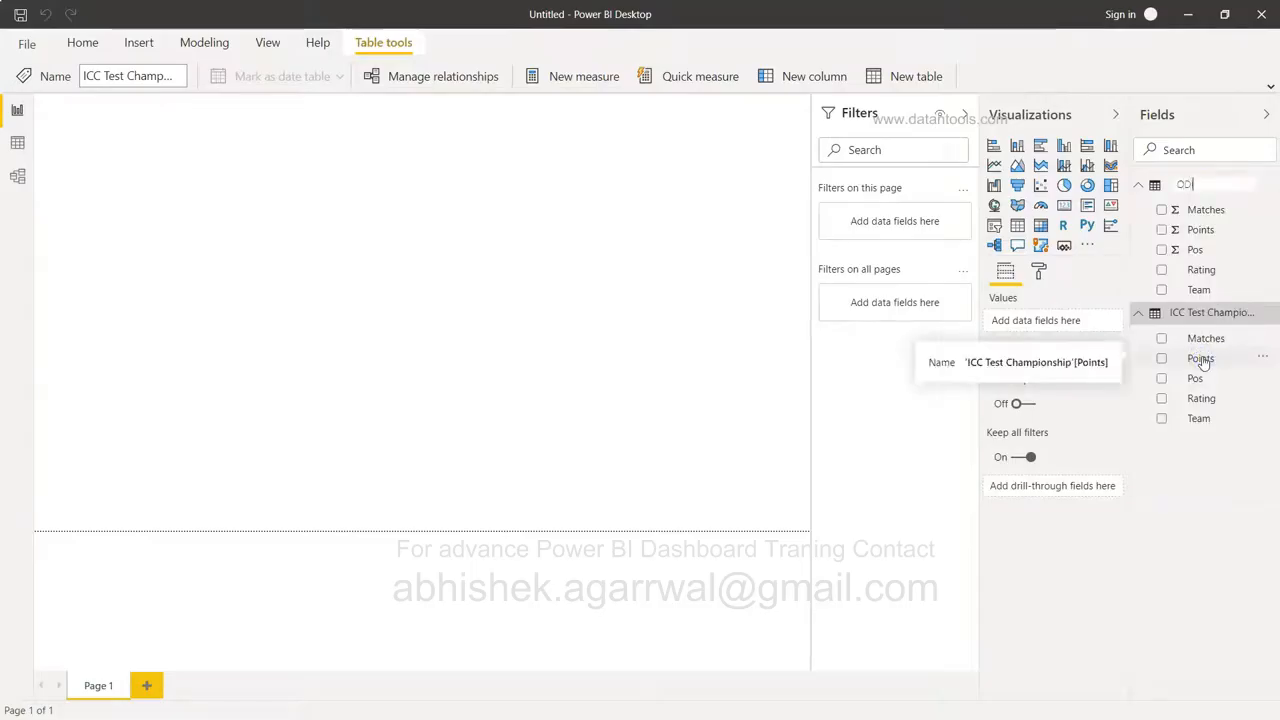
{"action": "key", "text": "Return"}
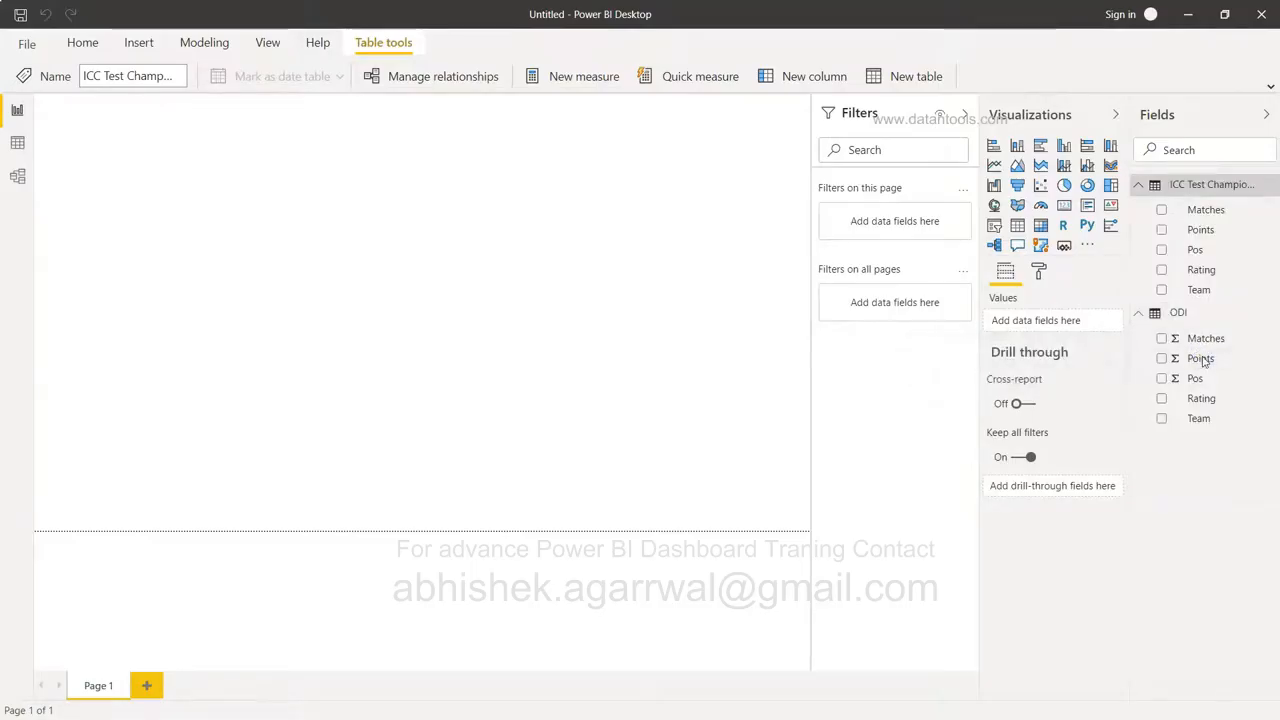
Rename the ICC Test Championship table to Test.
{"action": "right_click", "coordinate": [1198, 187]}
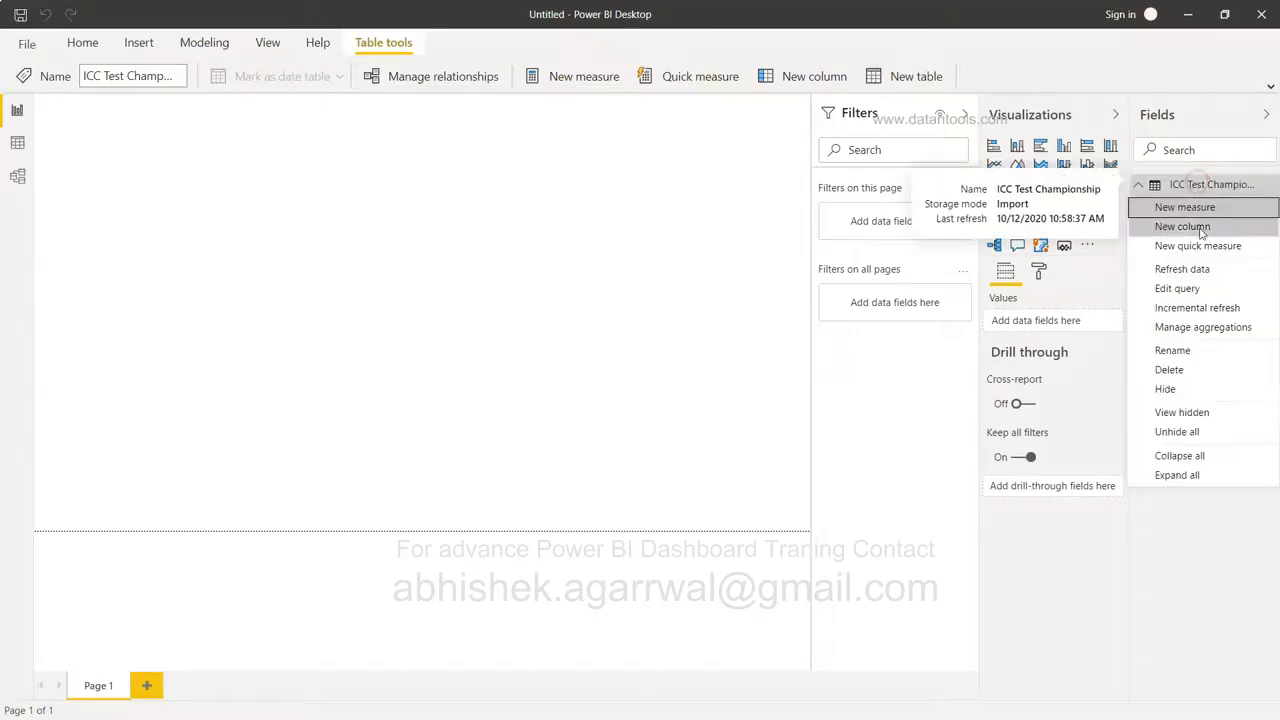
{"action": "left_click", "coordinate": [1186, 351]}
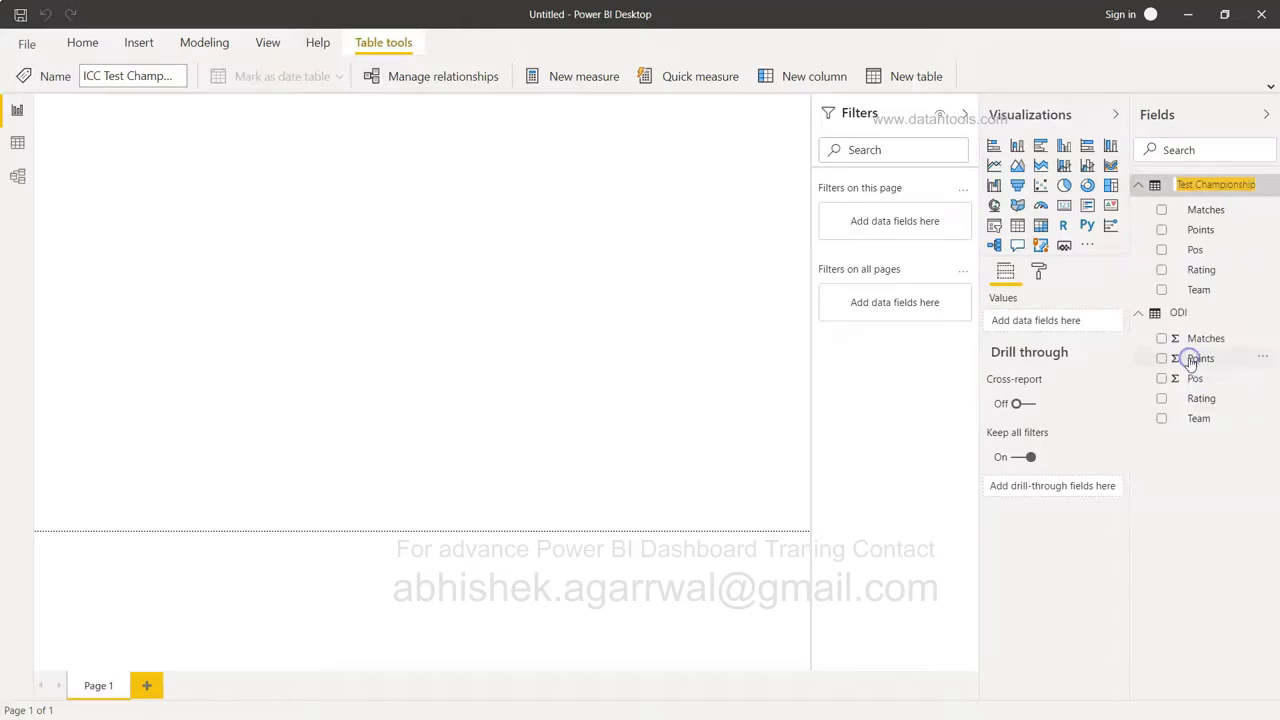
{"action": "type", "text": "Test"}
{"action": "key", "text": "Return"}
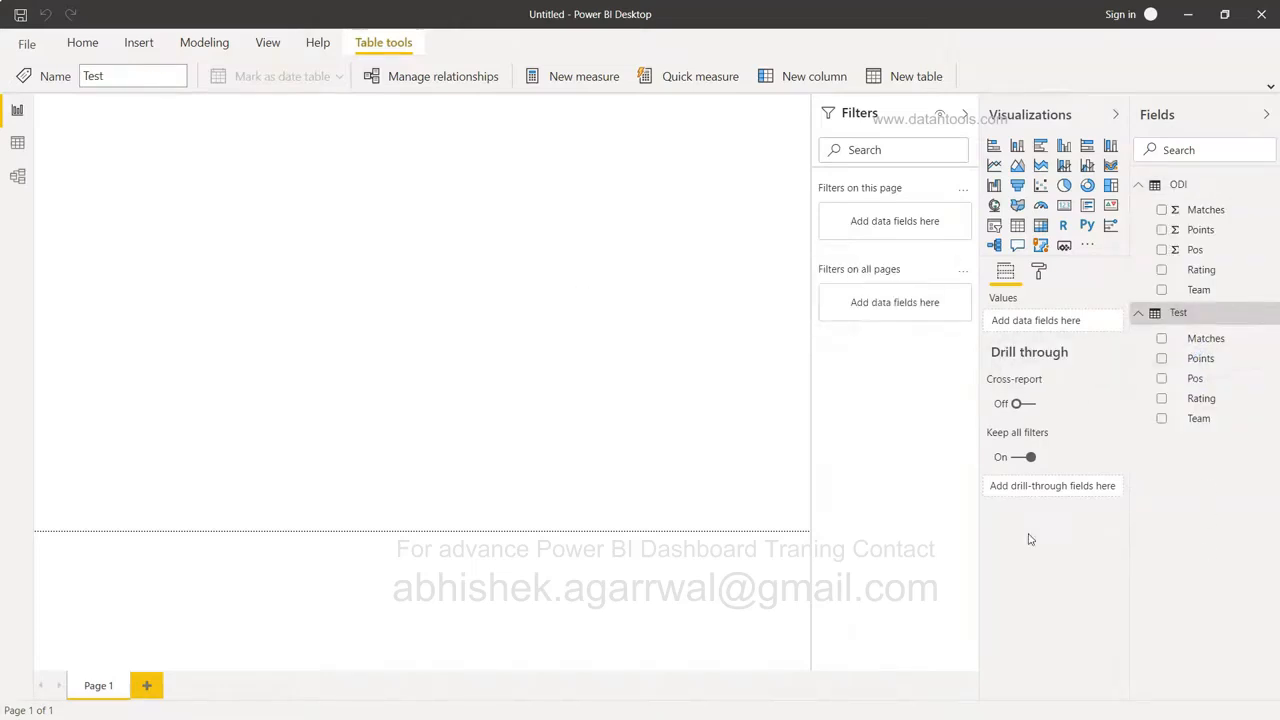
{"action": "left_click", "coordinate": [17, 142]}
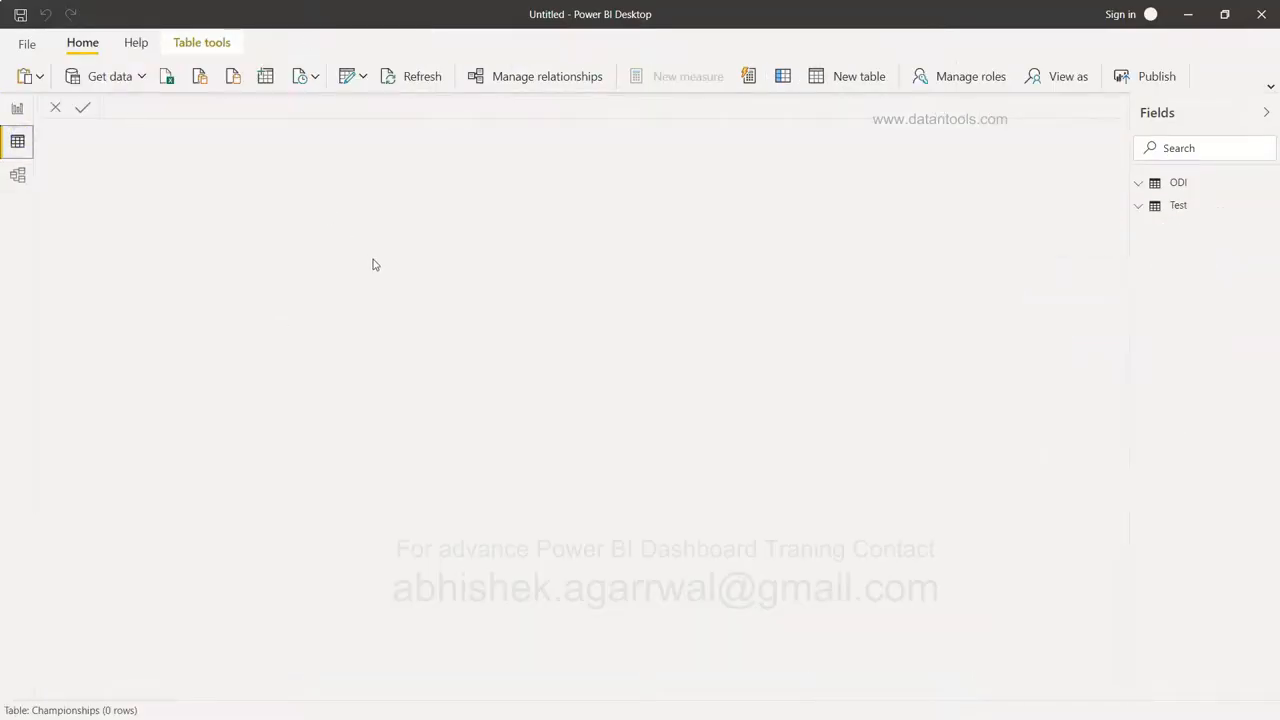
Preview the ODI table's rows in Data view, then the Test table's 12 team rankings.
{"action": "left_click", "coordinate": [1139, 186]}
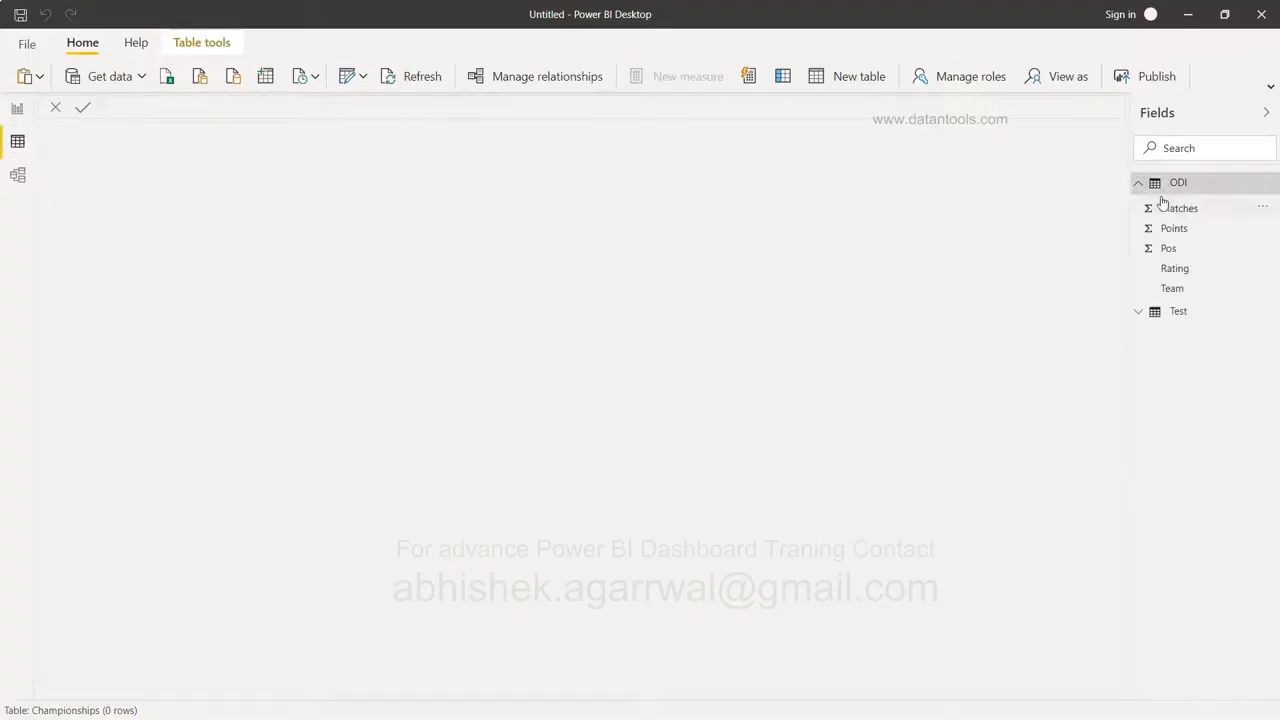
{"action": "left_click", "coordinate": [1177, 208]}
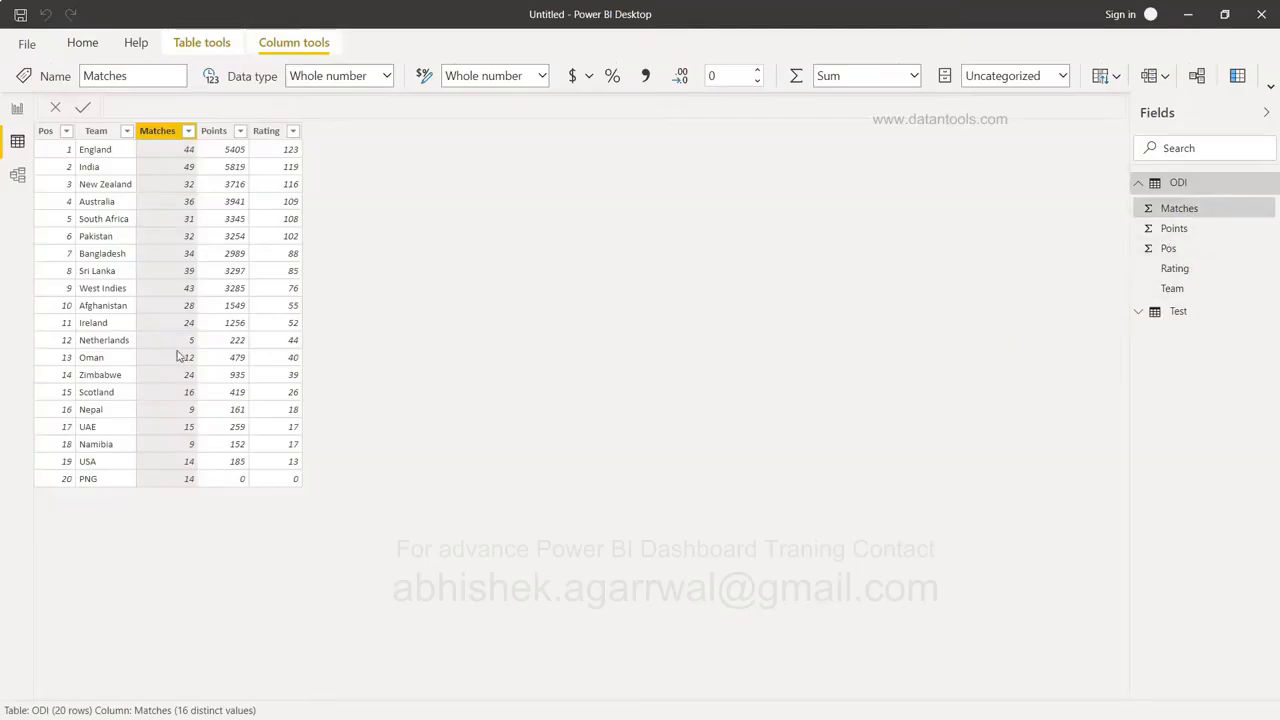
{"action": "left_click", "coordinate": [1195, 312]}
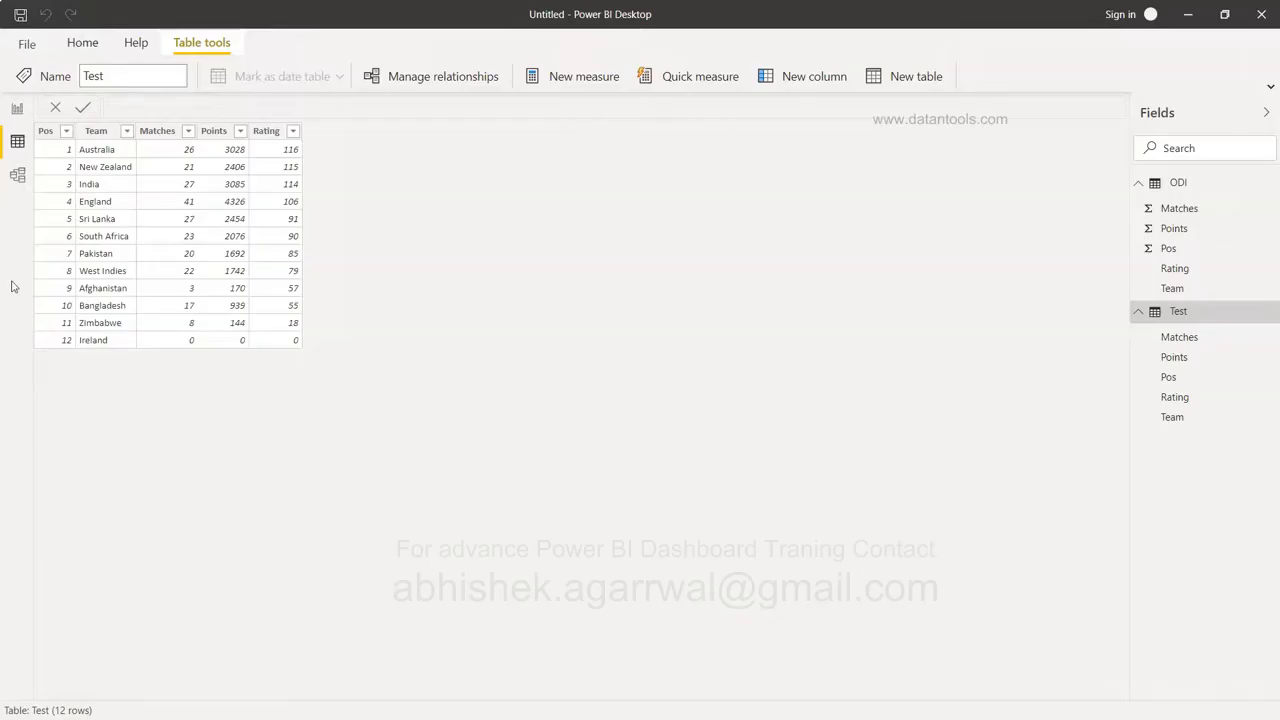
{"action": "left_click", "coordinate": [17, 180]}
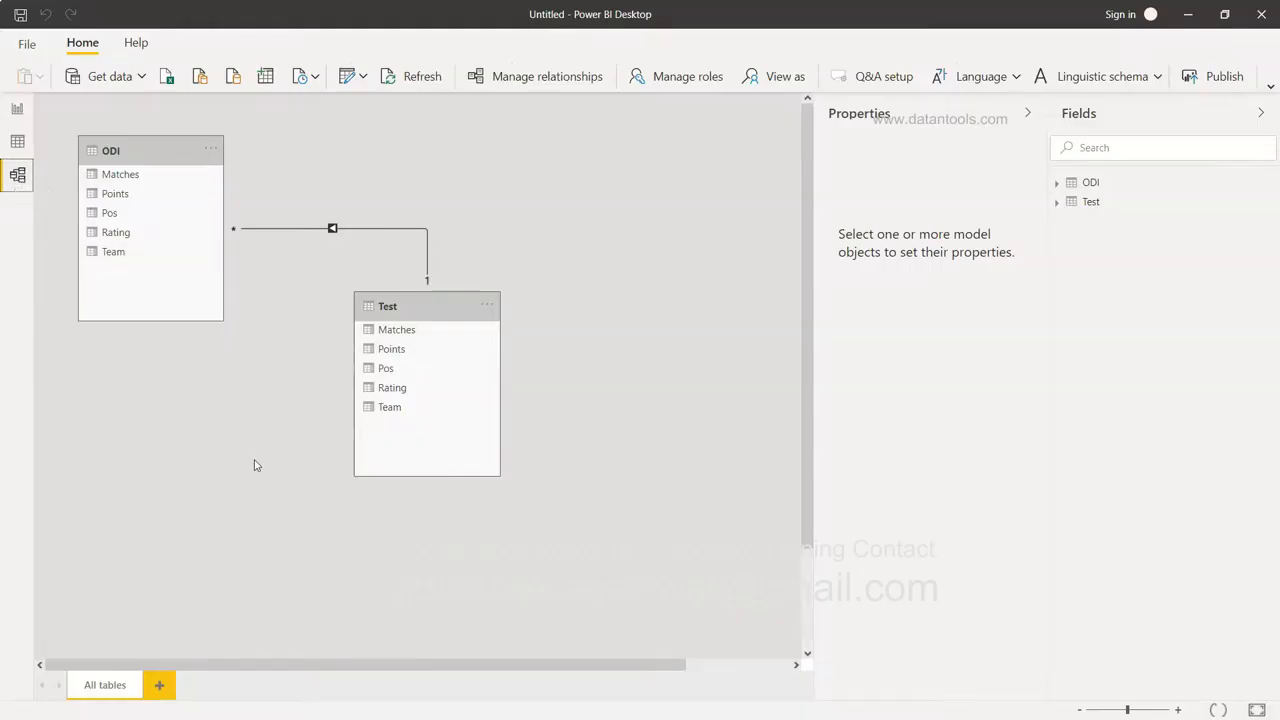
Delete the automatic Rating relationship between ODI and Test, then link their Team fields.
{"action": "left_click_drag", "start_coordinate": [461, 317], "coordinate": [562, 205]}
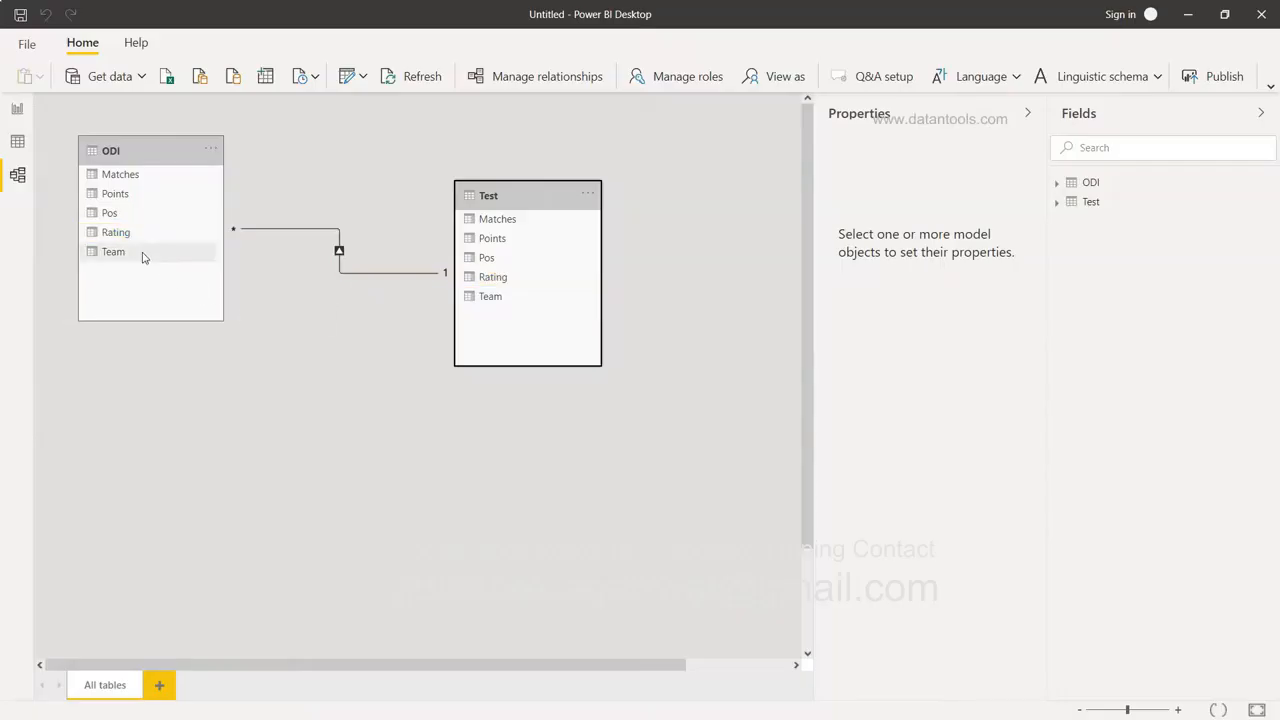
{"action": "right_click", "coordinate": [366, 279]}
{"action": "left_click", "coordinate": [379, 284]}
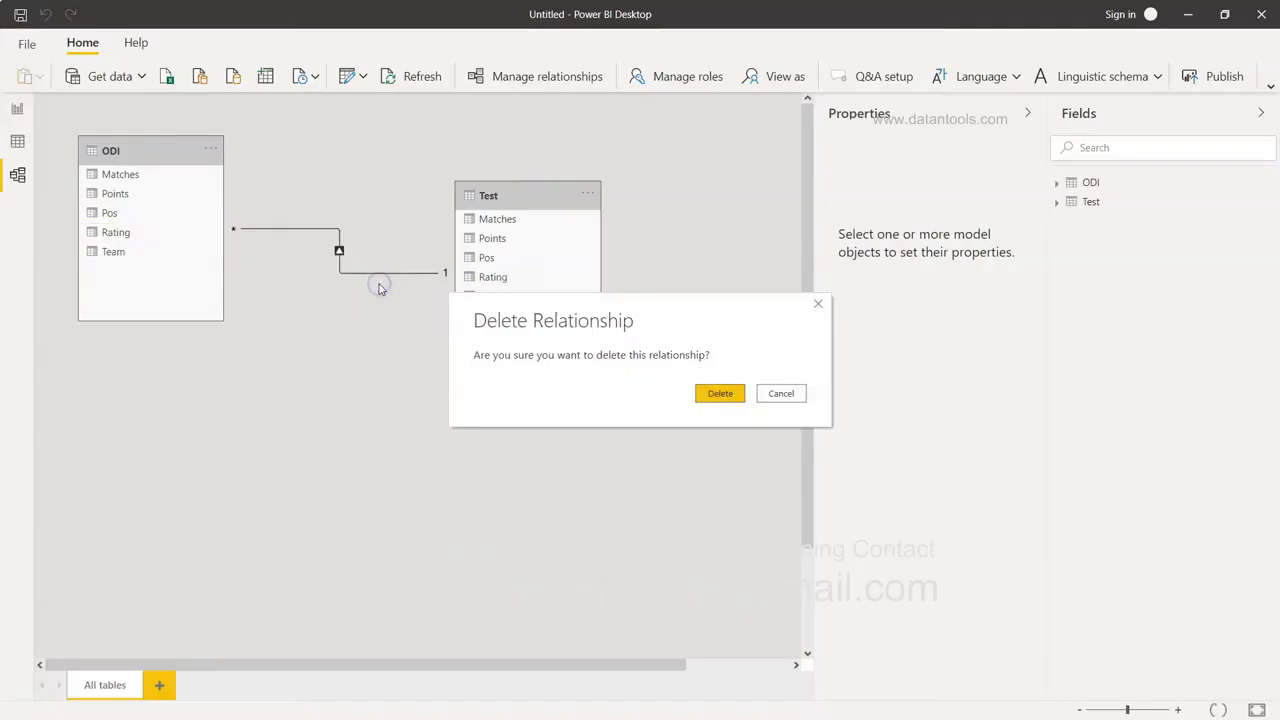
{"action": "left_click", "coordinate": [703, 401]}
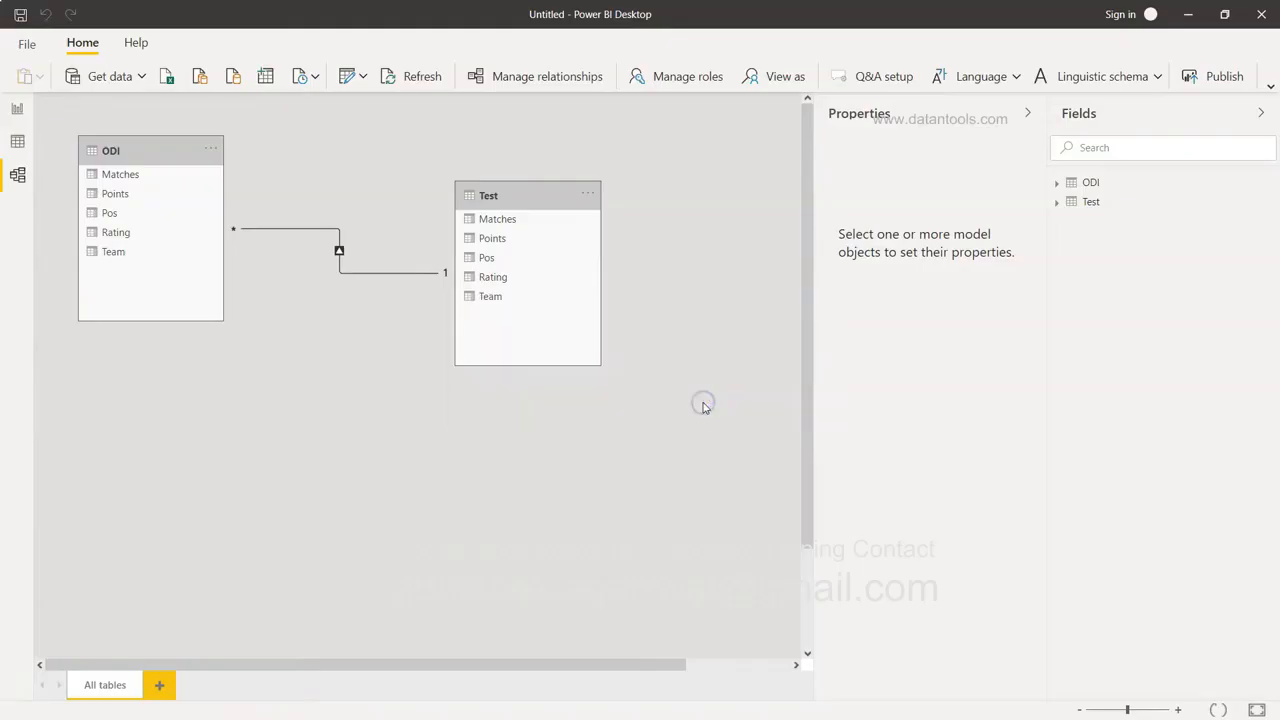
{"action": "left_click_drag", "start_coordinate": [127, 260], "coordinate": [492, 302]}
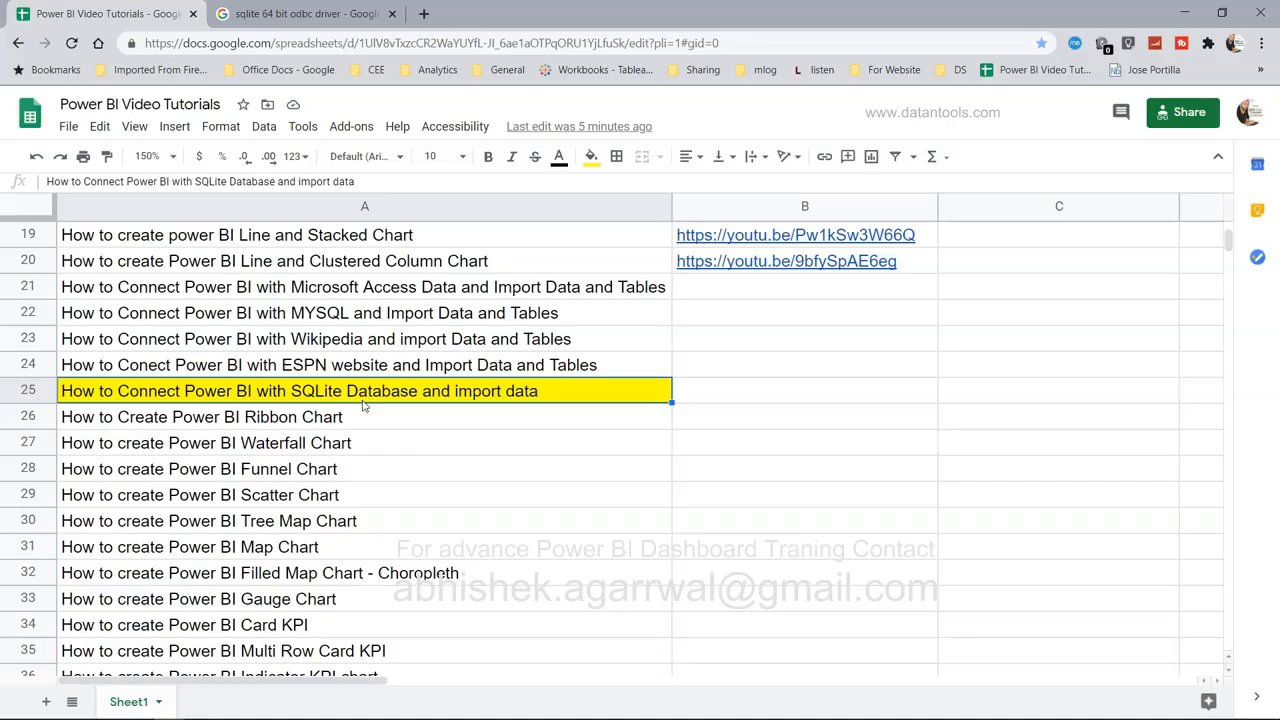
Return to the 'sqlite 64 bit odbc driver' Google search results in Chrome.
{"action": "key", "text": "alt+Tab"}
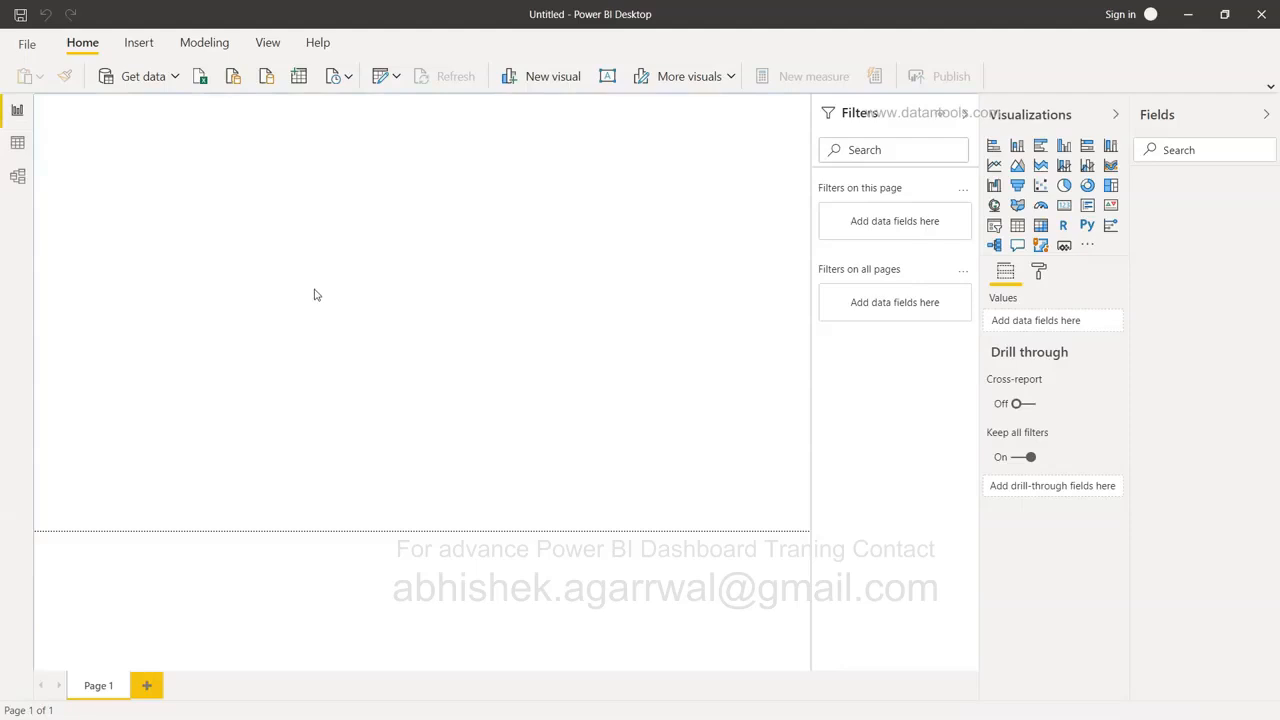
{"action": "key", "text": "alt+Tab"}
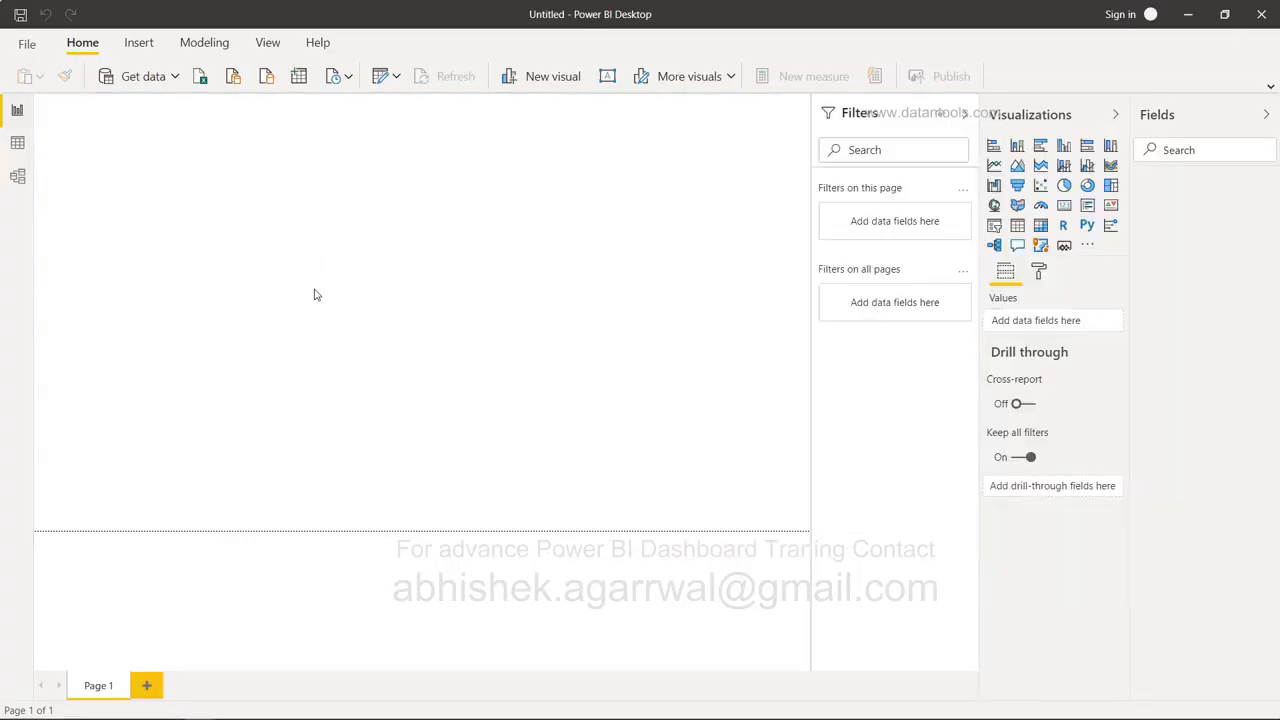
{"action": "key", "text": "alt+Tab"}
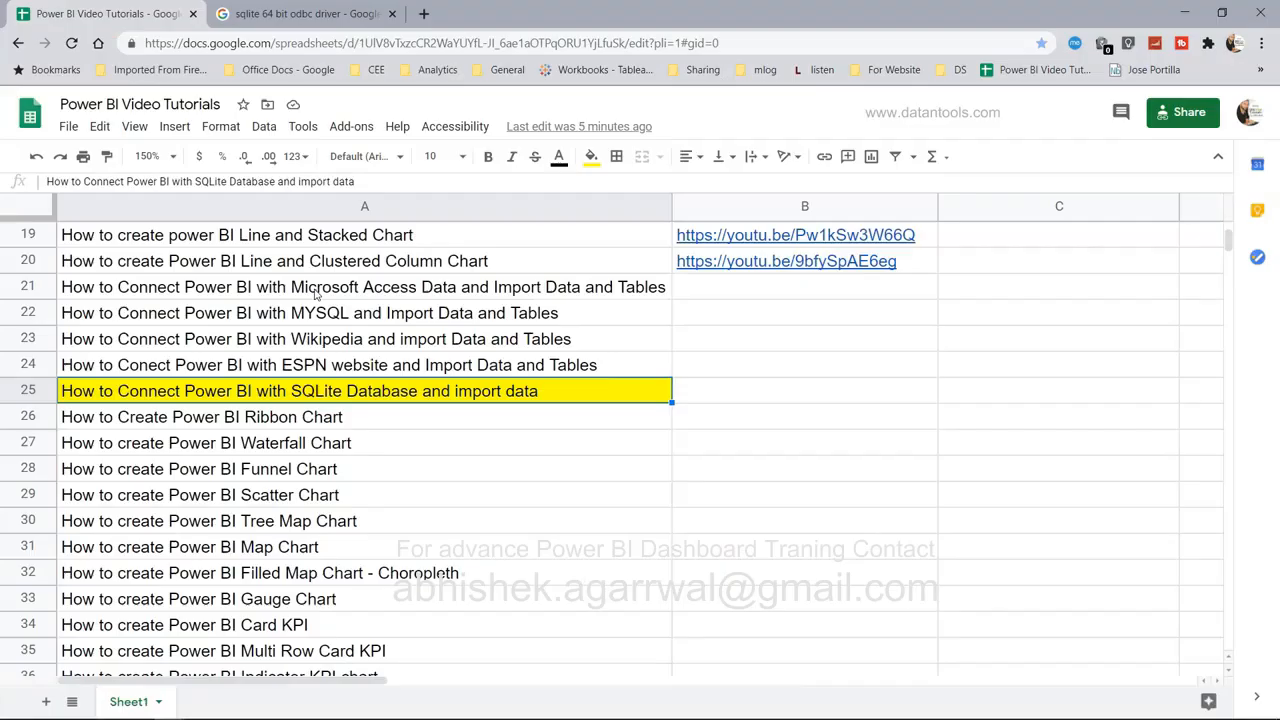
{"action": "left_click", "coordinate": [333, 12]}
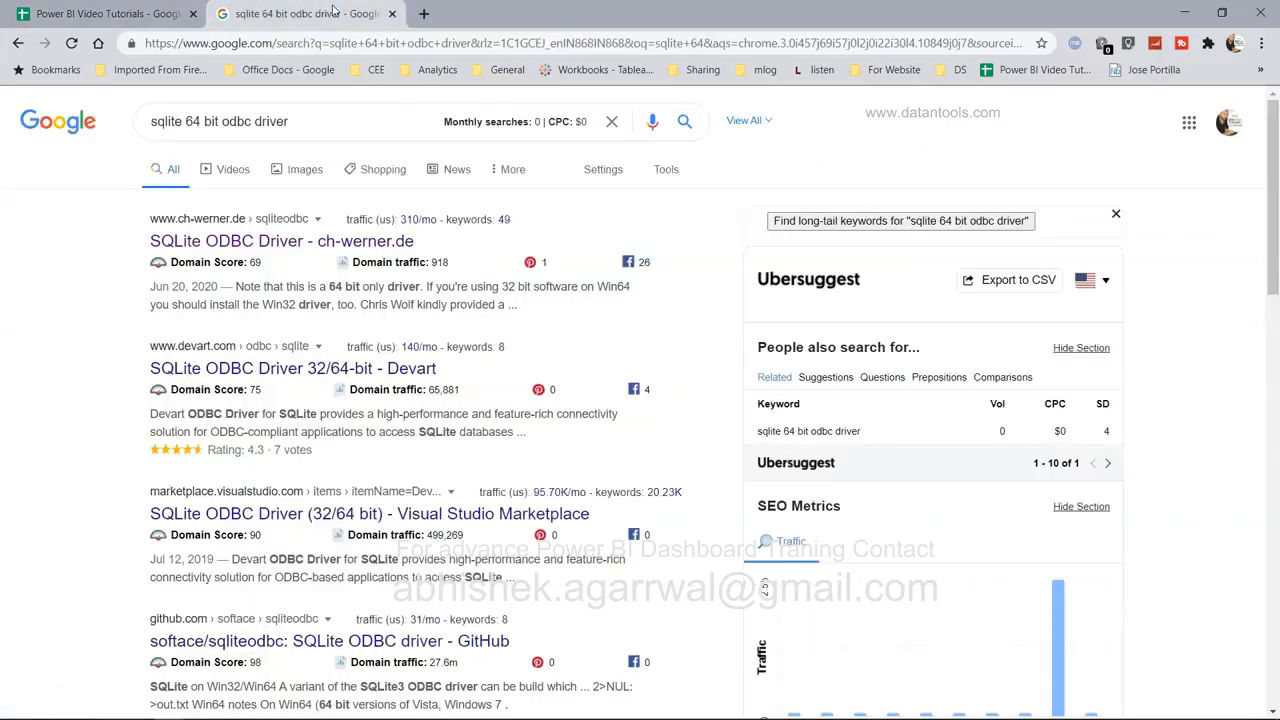
Open the ch-werner.de SQLite ODBC Driver result and scroll to the sqliteodbc_w64.exe download links.
{"action": "key", "text": "ctrl+shift+b"}
{"action": "left_click", "coordinate": [305, 95]}
{"action": "left_click_drag", "start_coordinate": [305, 95], "coordinate": [105, 105]}
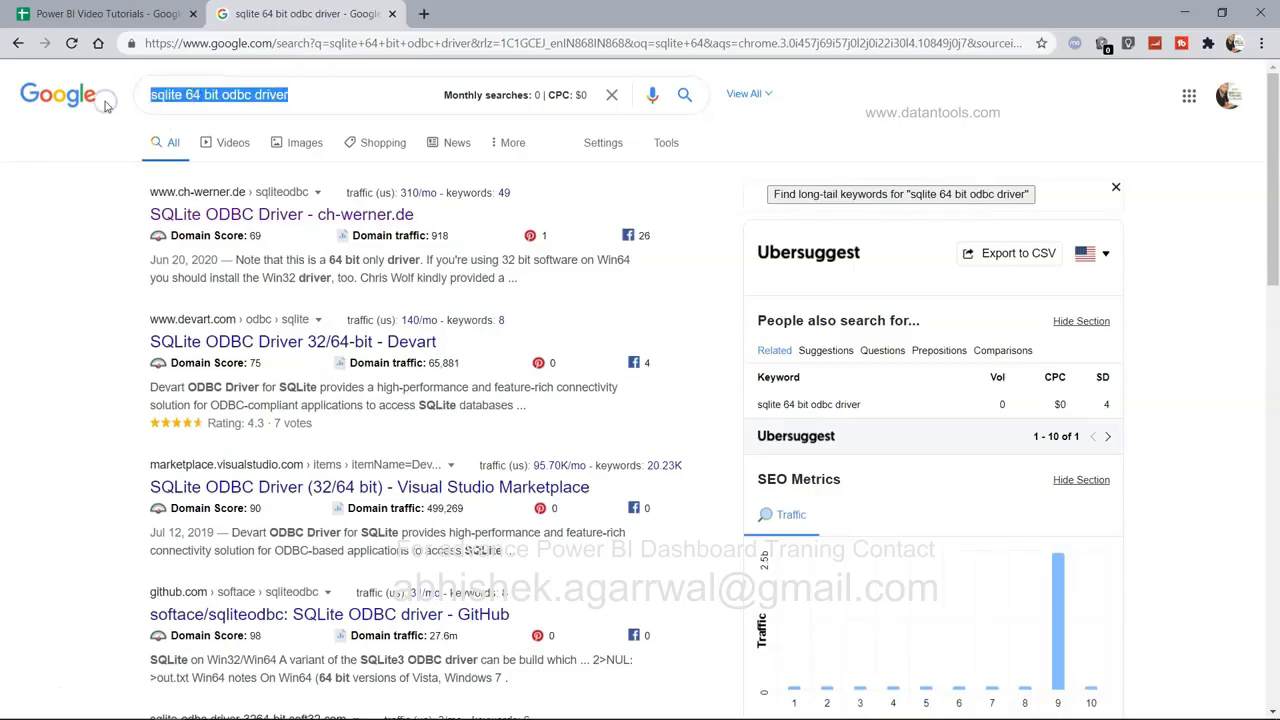
{"action": "left_click", "coordinate": [176, 95]}
{"action": "left_click_drag", "start_coordinate": [213, 97], "coordinate": [323, 95]}
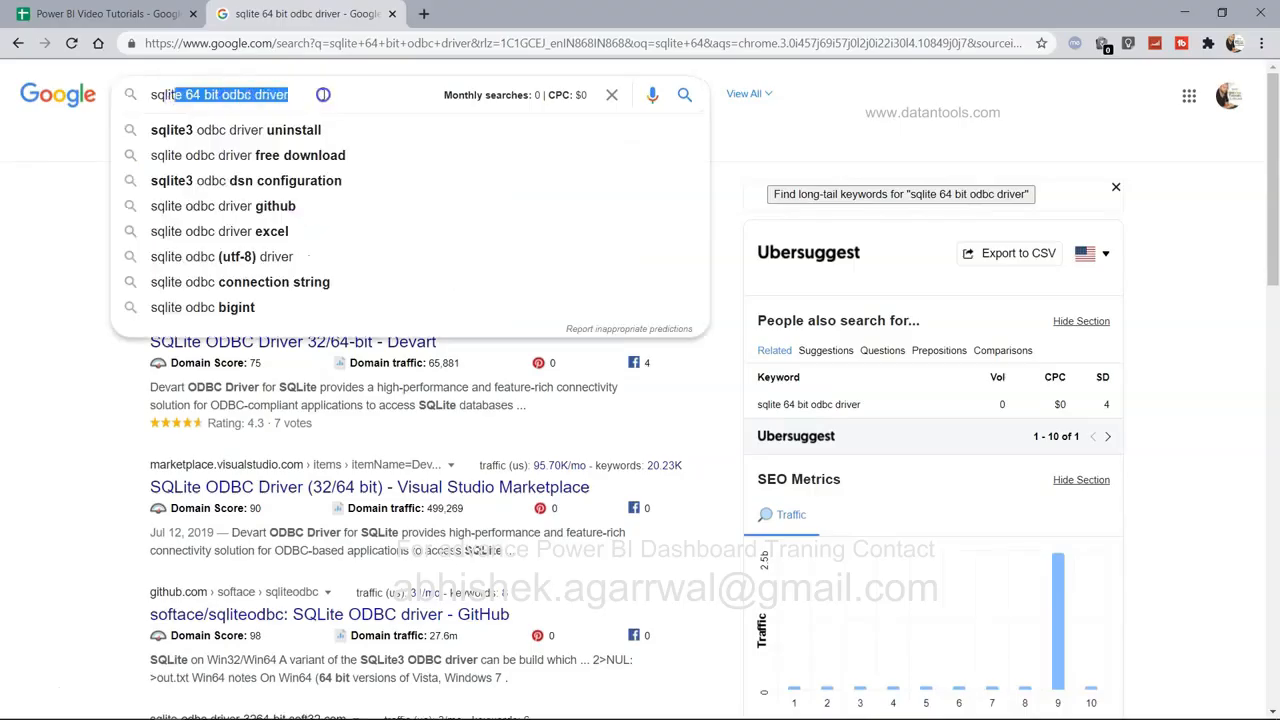
{"action": "left_click", "coordinate": [323, 95]}
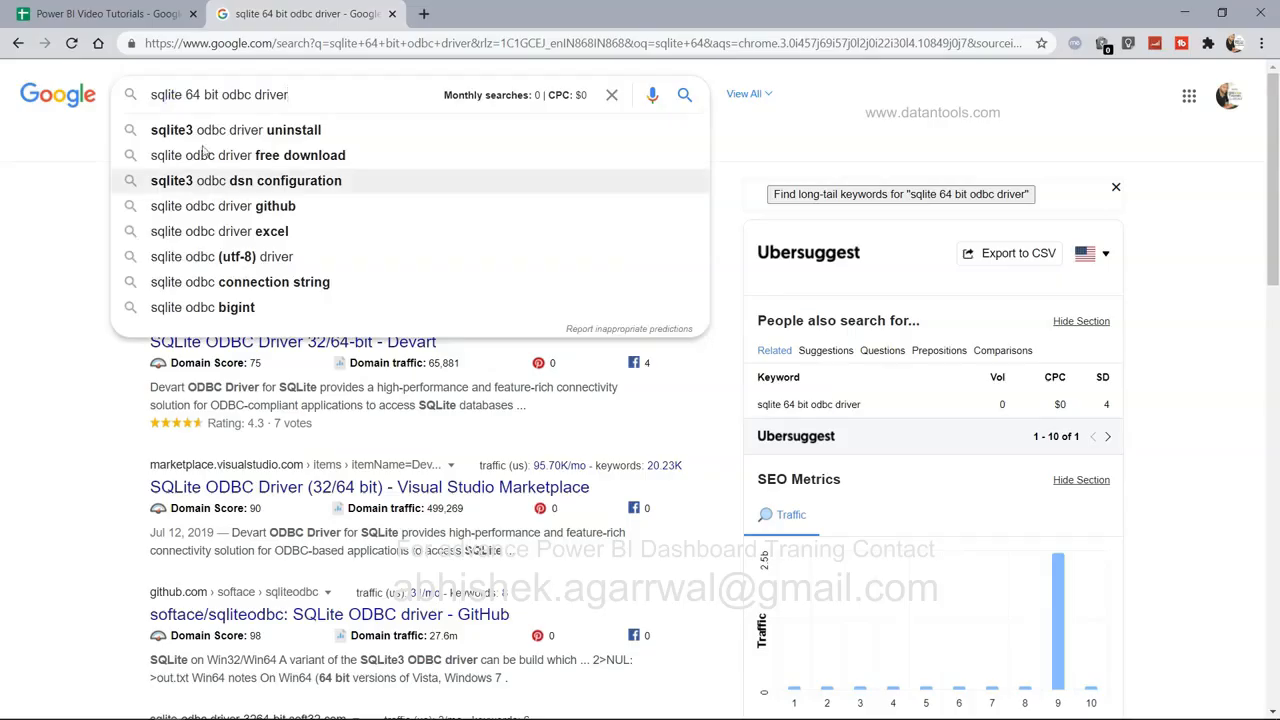
{"action": "left_click", "coordinate": [31, 376]}
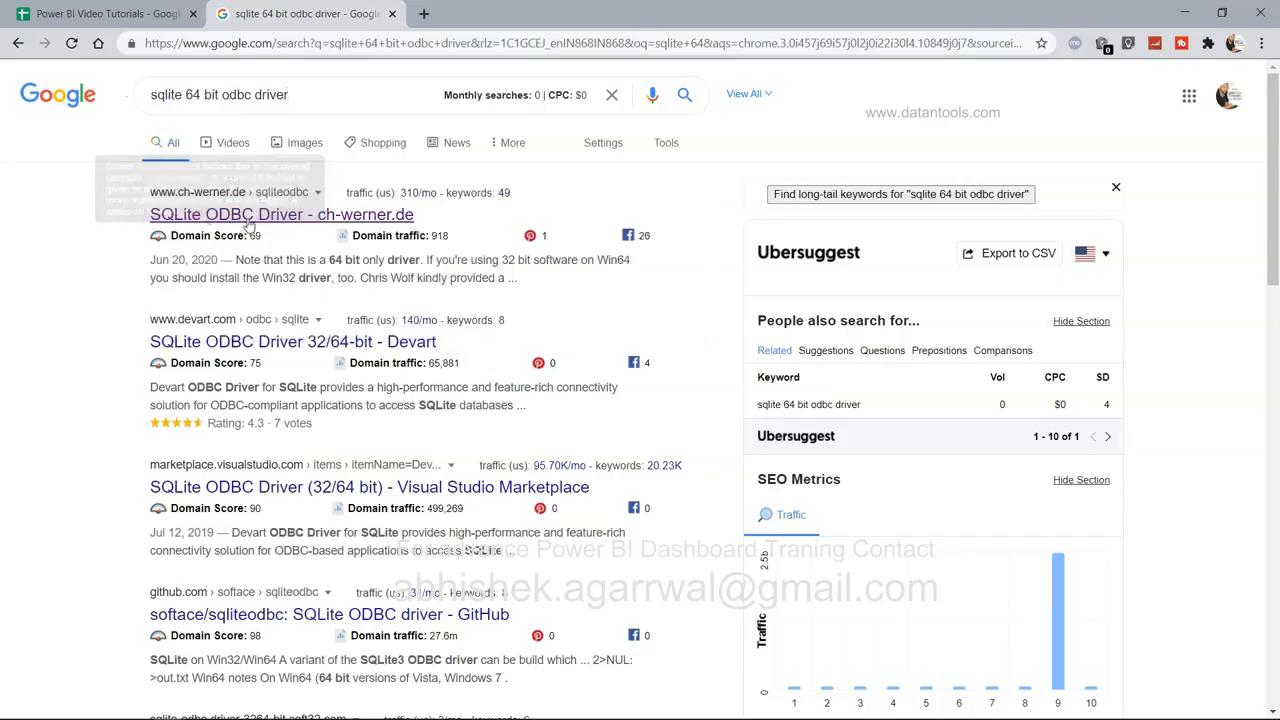
{"action": "left_click", "coordinate": [285, 216]}
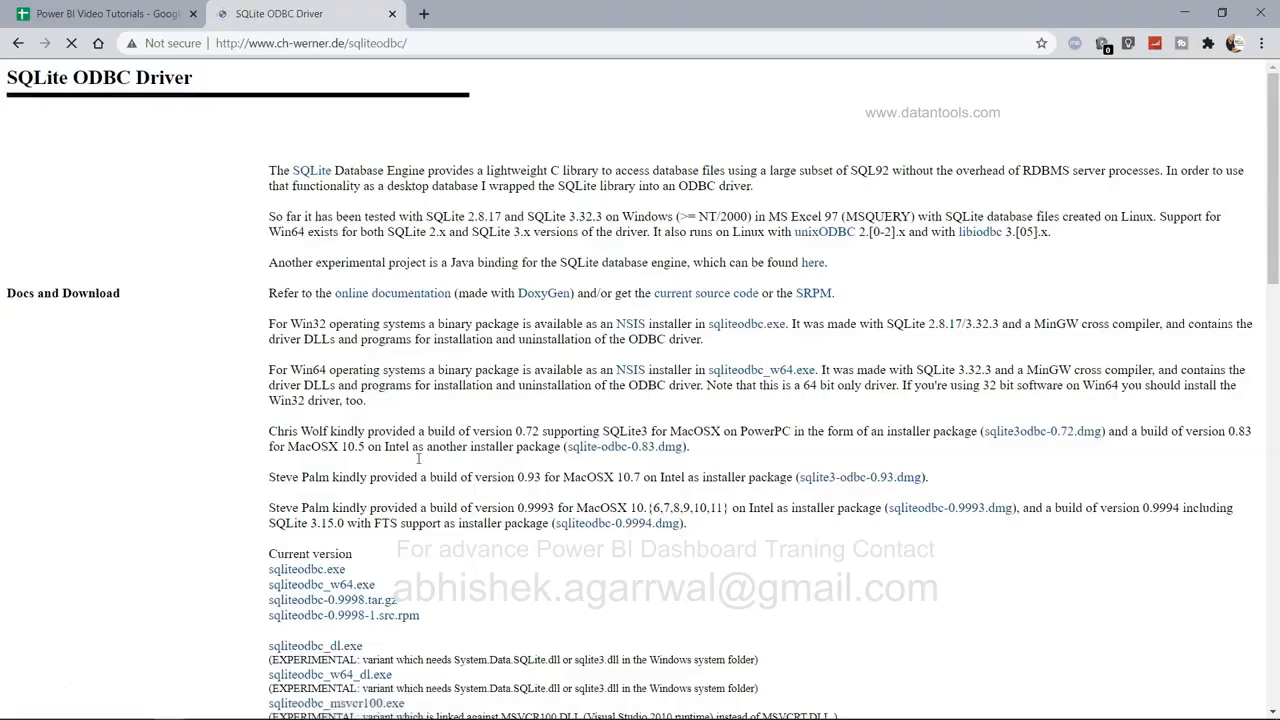
{"action": "scroll", "coordinate": [418, 458], "scroll_direction": "down", "scroll_amount": 2}
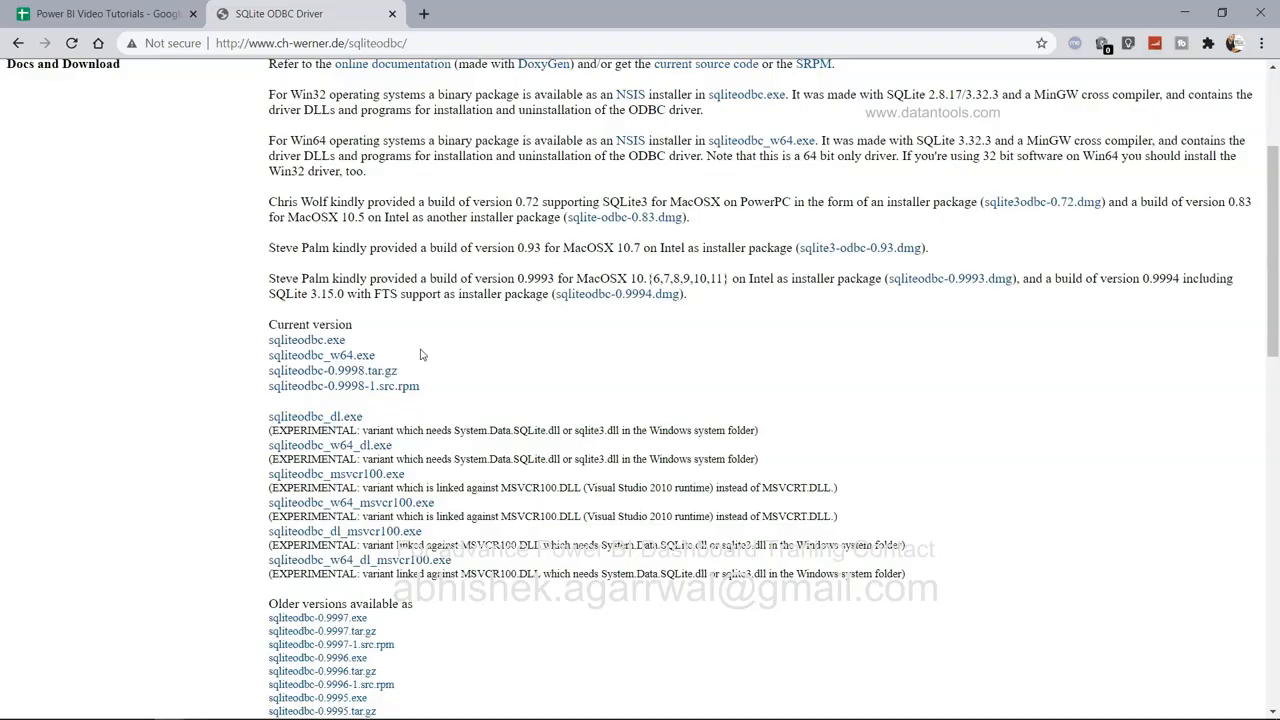
Launch ODBC Data Sources (32-bit) from a Start search for 'dsn'.
{"action": "key", "text": "super"}
{"action": "type", "text": "dsn"}
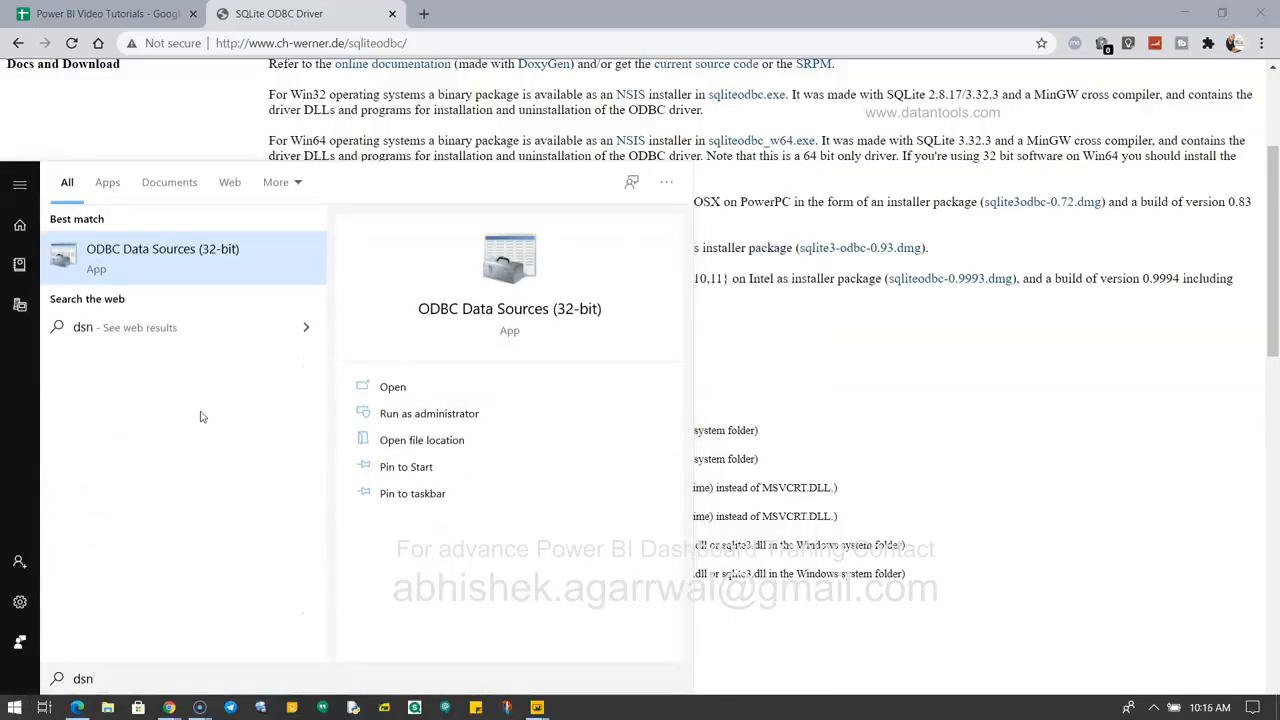
{"action": "left_click", "coordinate": [168, 266]}
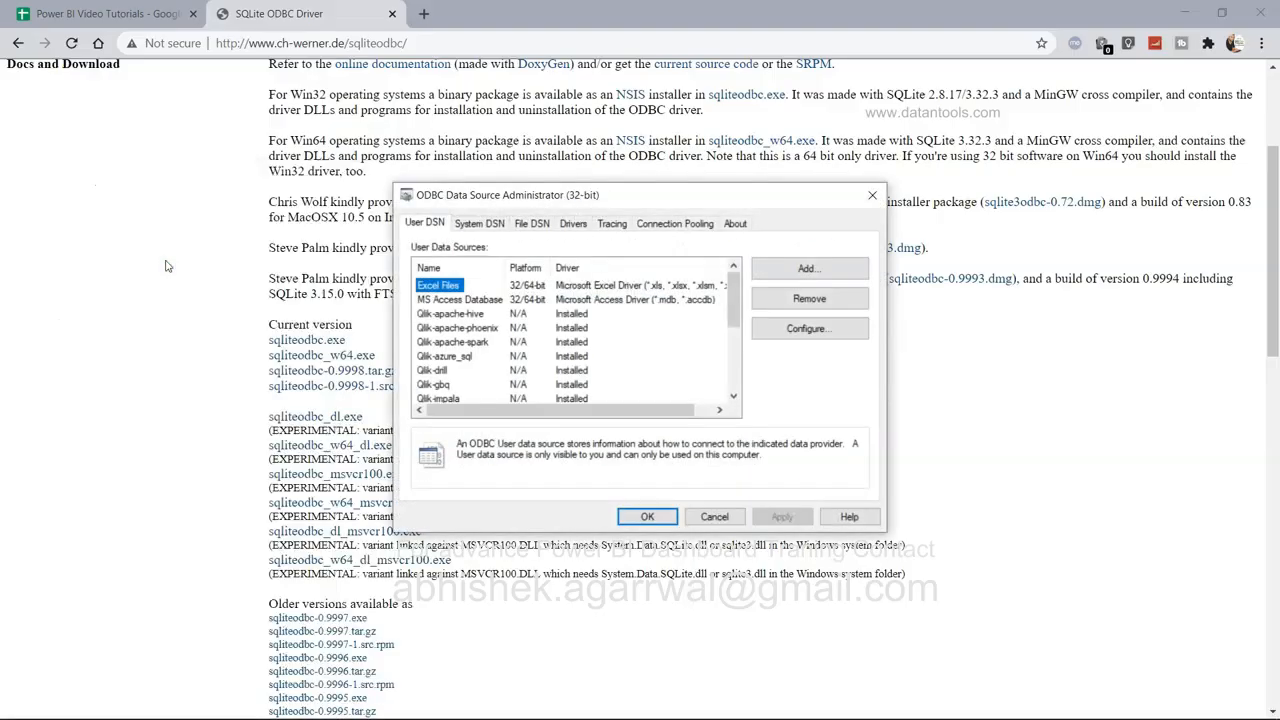
{"action": "scroll", "coordinate": [484, 362], "scroll_direction": "down", "scroll_amount": 3}
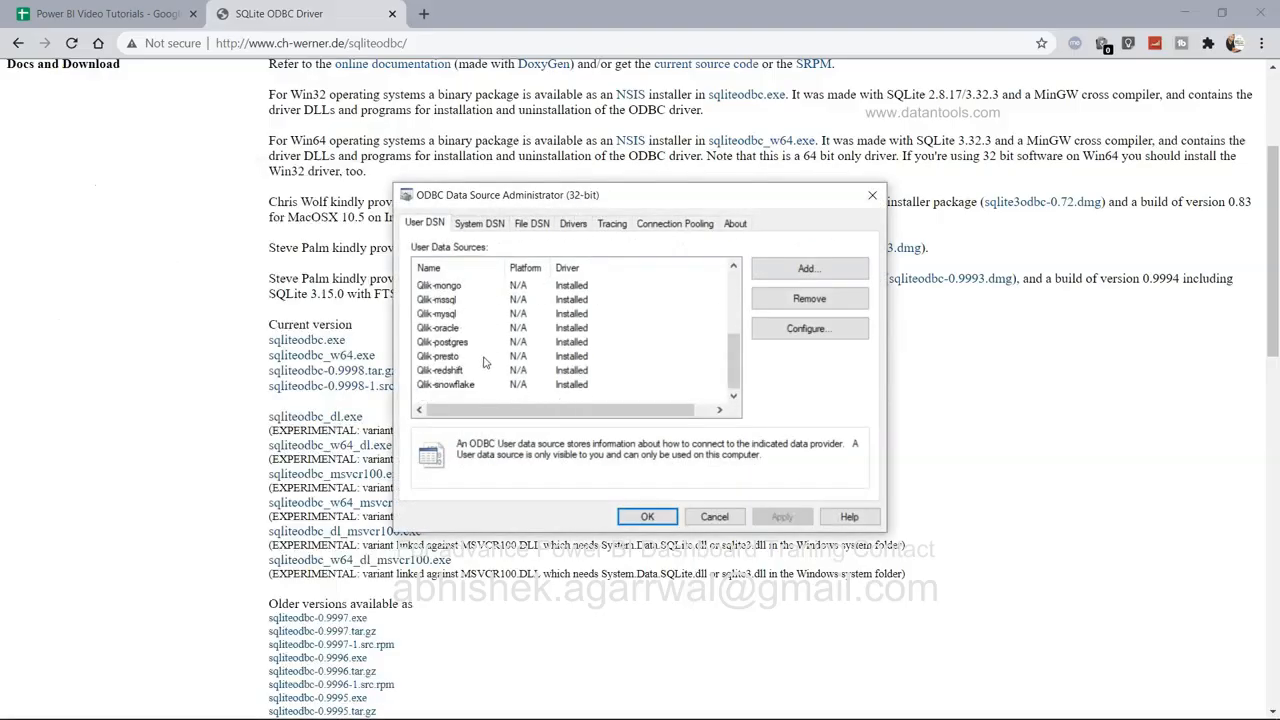
{"action": "scroll", "coordinate": [484, 362], "scroll_direction": "up", "scroll_amount": 3}
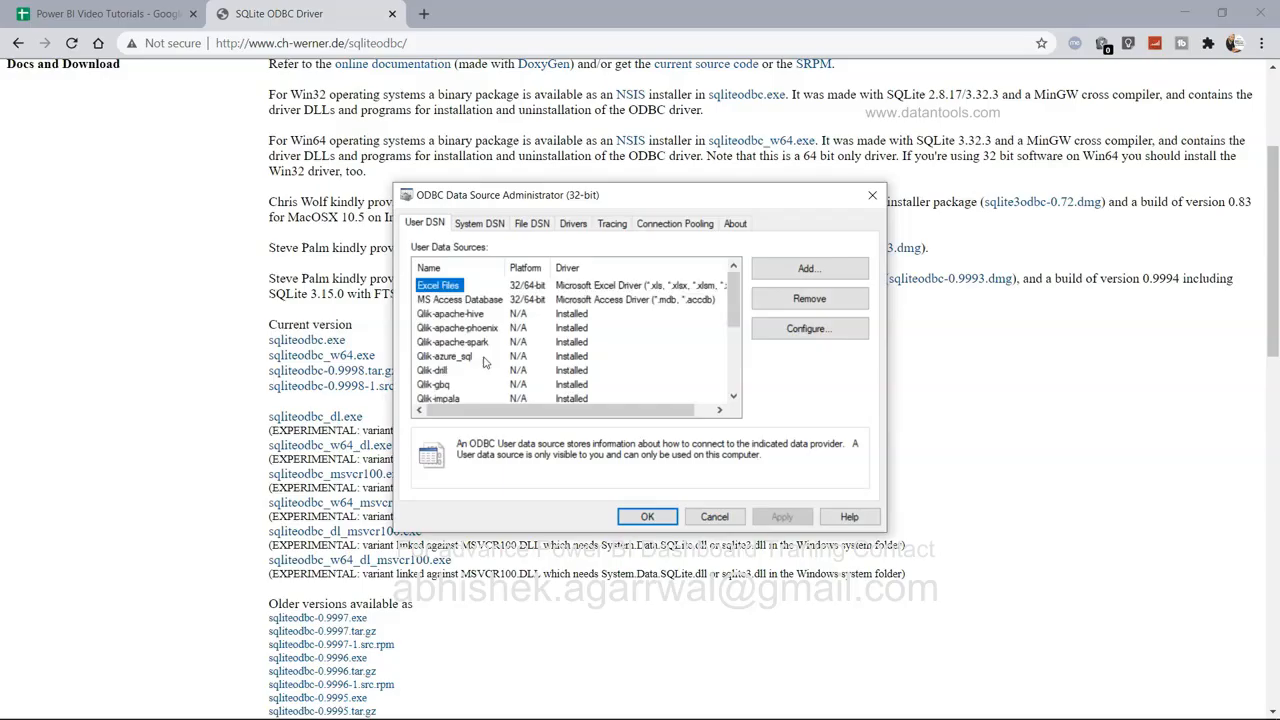
Add a new user data source and select the SQLite3 ODBC Driver.
{"action": "left_click", "coordinate": [806, 270]}
{"action": "scroll", "coordinate": [687, 366], "scroll_direction": "down", "scroll_amount": 2}
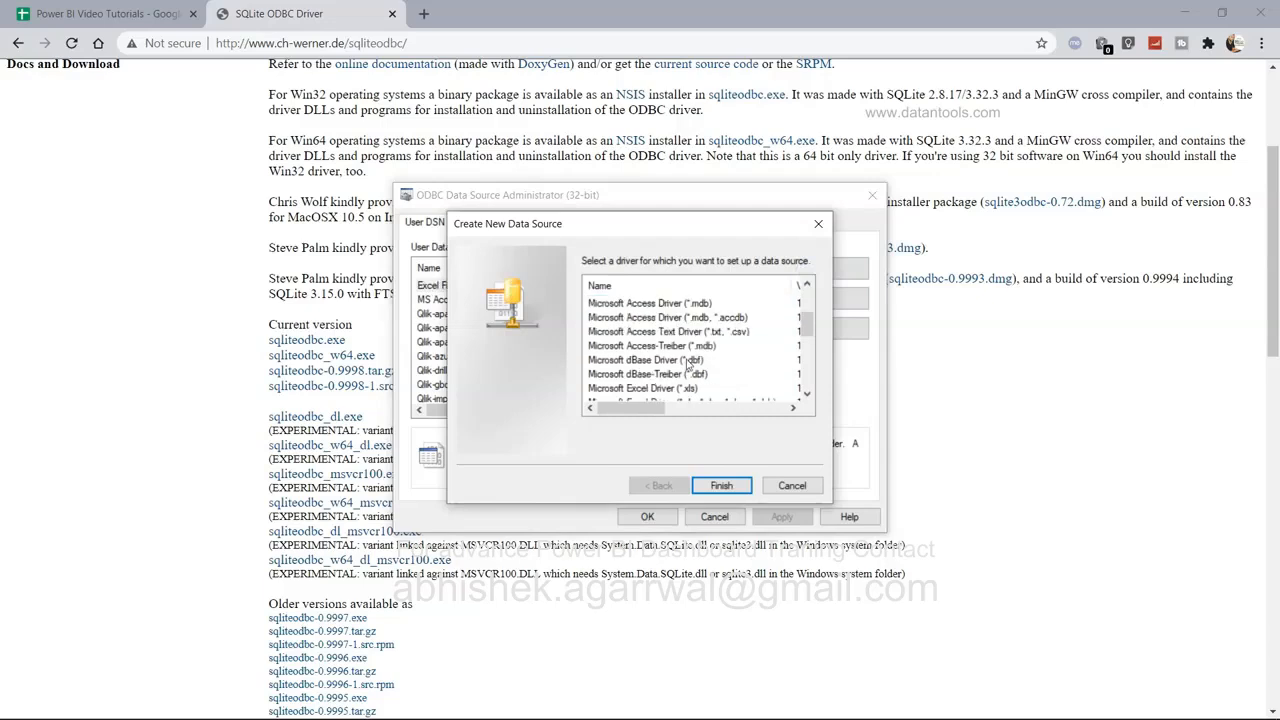
{"action": "scroll", "coordinate": [687, 366], "scroll_direction": "down", "scroll_amount": 1}
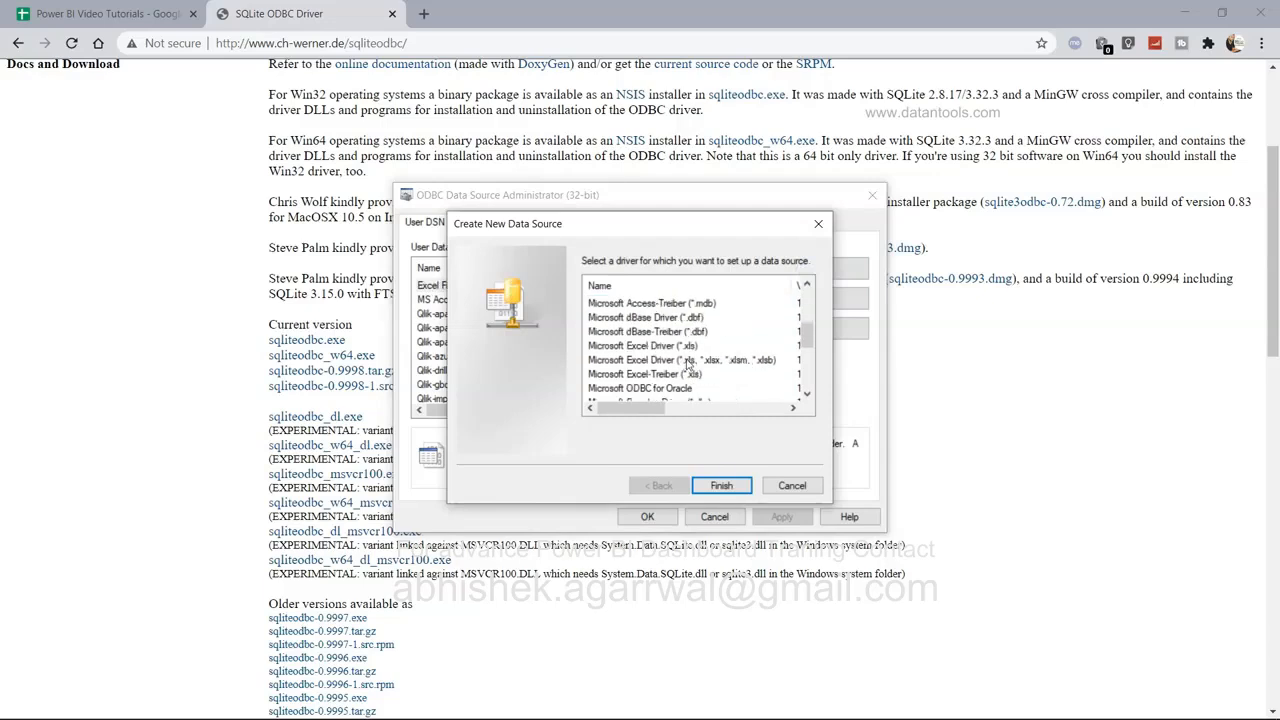
{"action": "scroll", "coordinate": [687, 366], "scroll_direction": "down", "scroll_amount": 4}
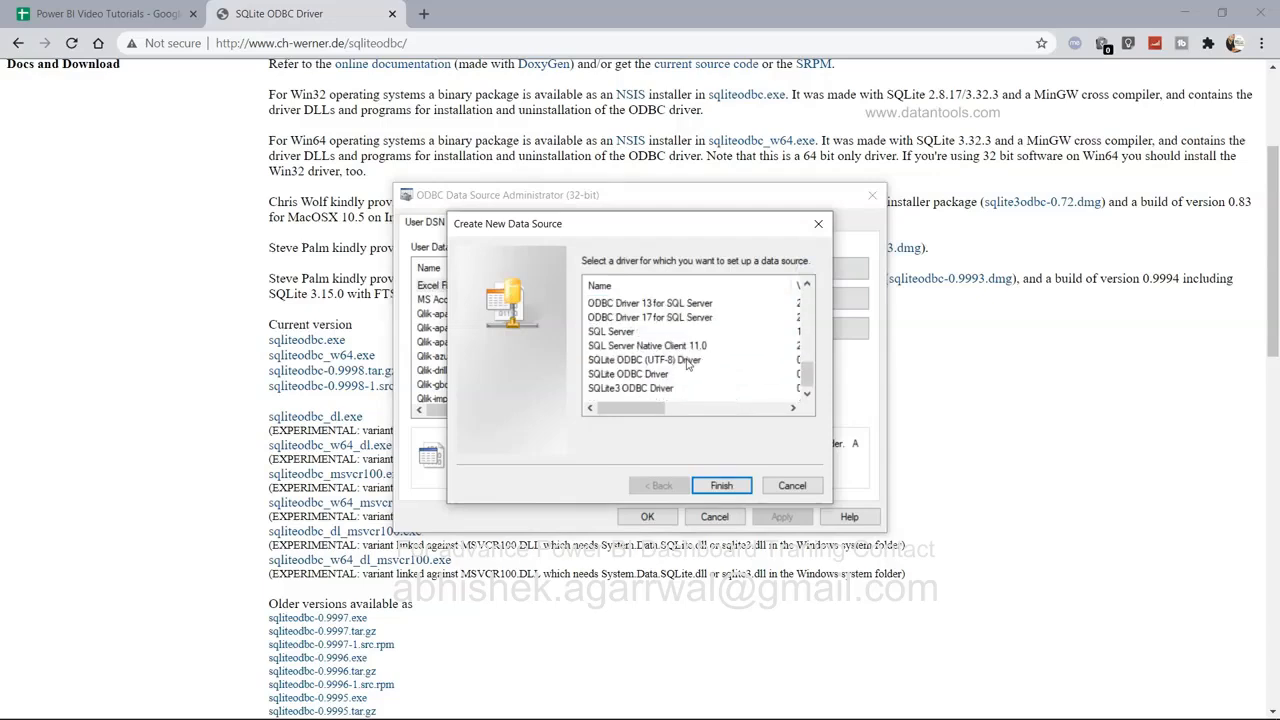
{"action": "left_click", "coordinate": [645, 389]}
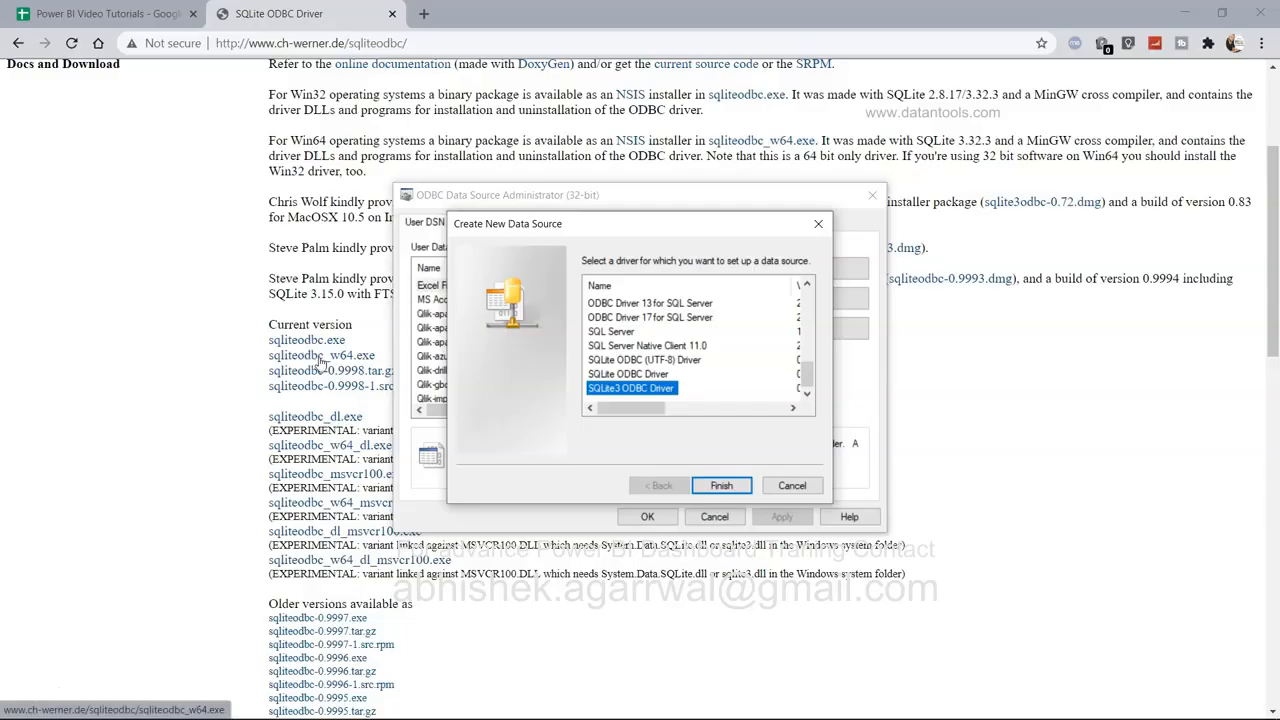
Name the new SQLite3 data source 'sqlite_chinook'.
{"action": "left_click", "coordinate": [721, 485]}
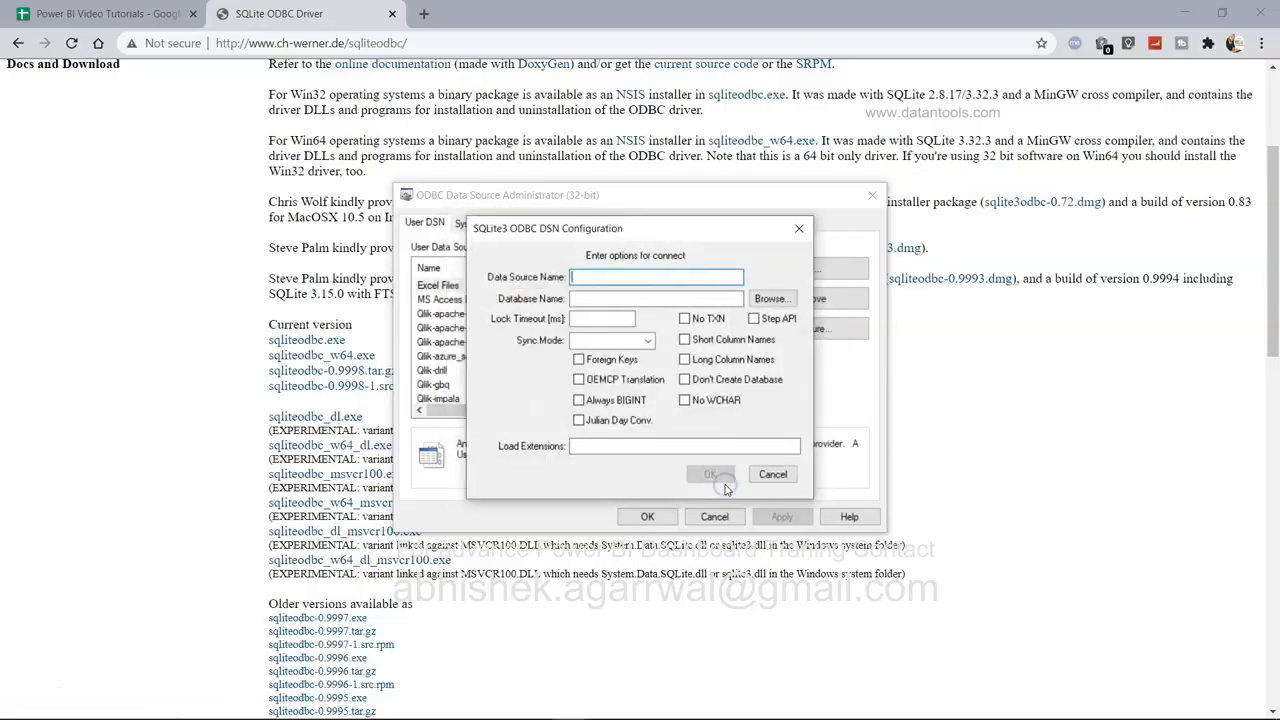
{"action": "type", "text": "chinook"}
{"action": "key", "text": "Home"}
{"action": "type", "text": "sqlite"}
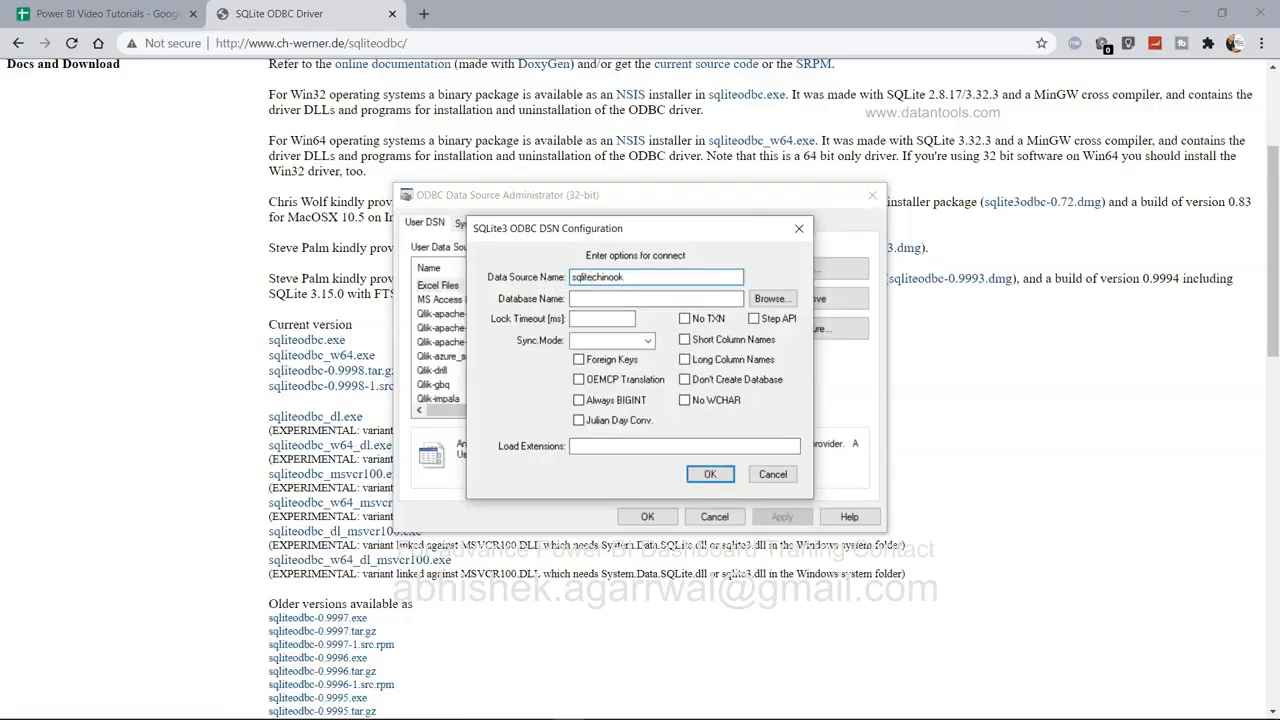
{"action": "key", "text": "BackSpace"}
{"action": "type", "text": "_"}
Point it at Documents\SQL Lite\Sample Database\chinook, save it, and close the administrator.
{"action": "left_click", "coordinate": [622, 292]}
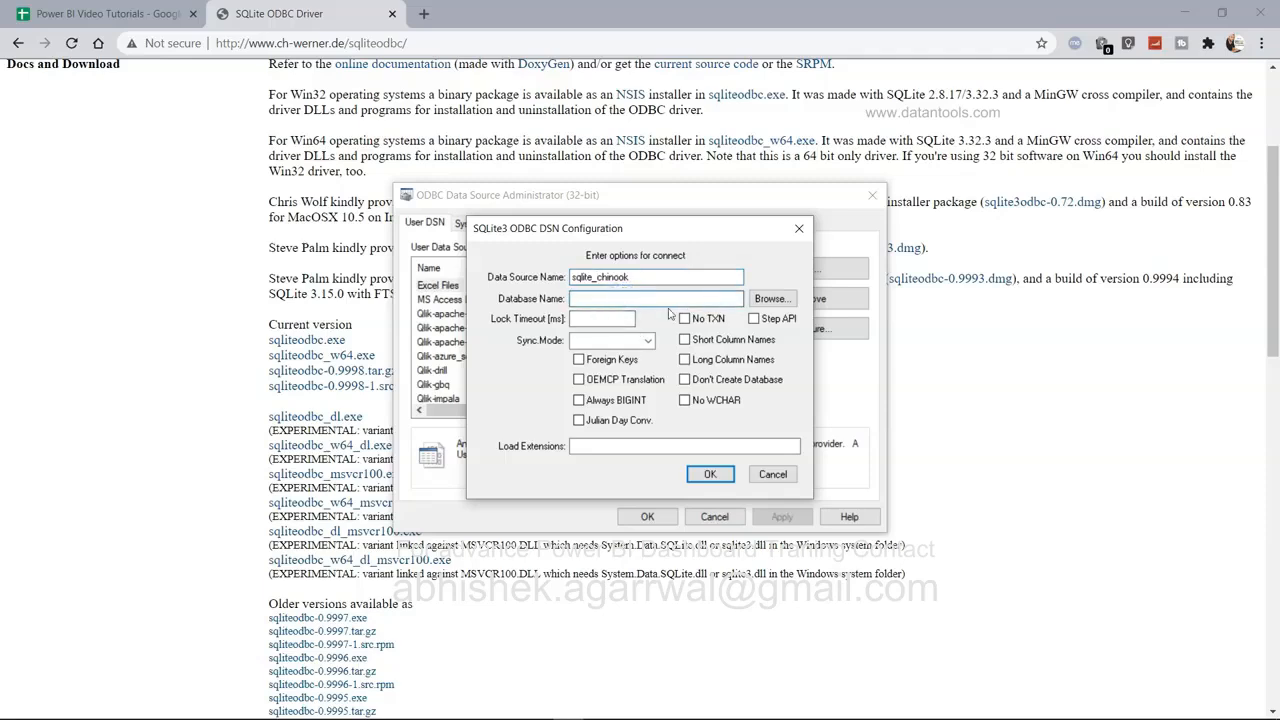
{"action": "left_click", "coordinate": [771, 300]}
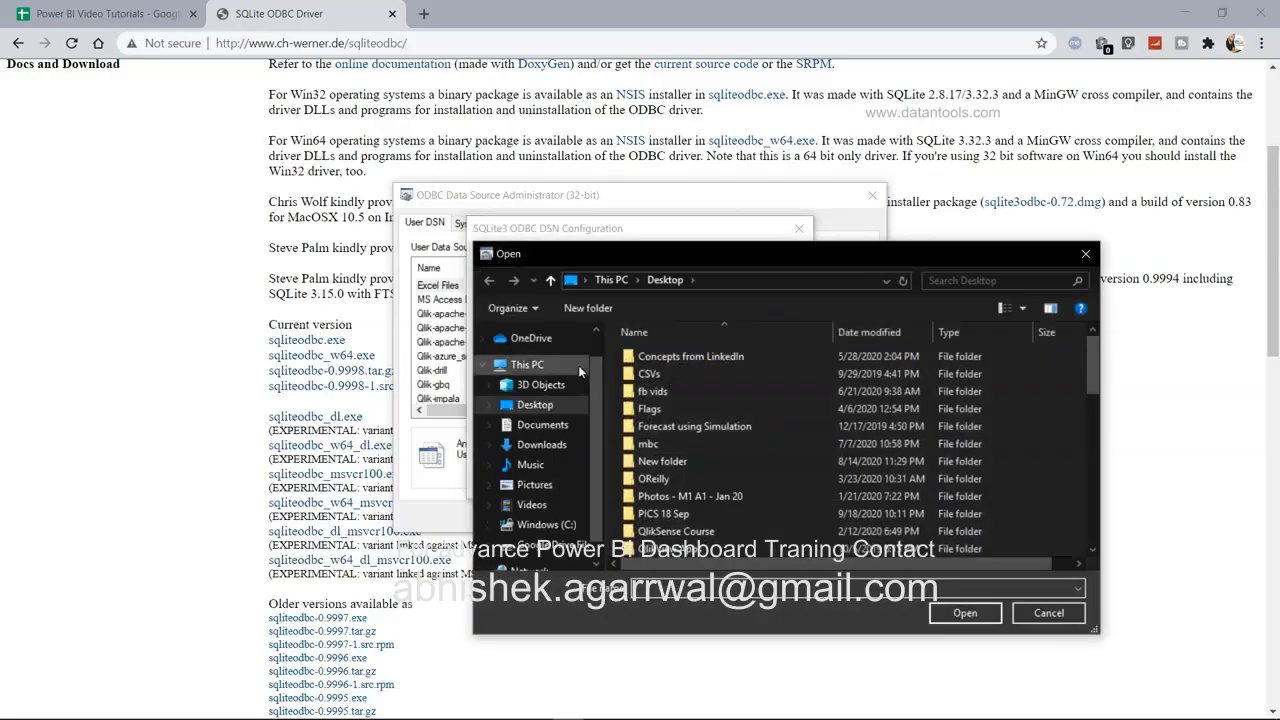
{"action": "left_click", "coordinate": [560, 426]}
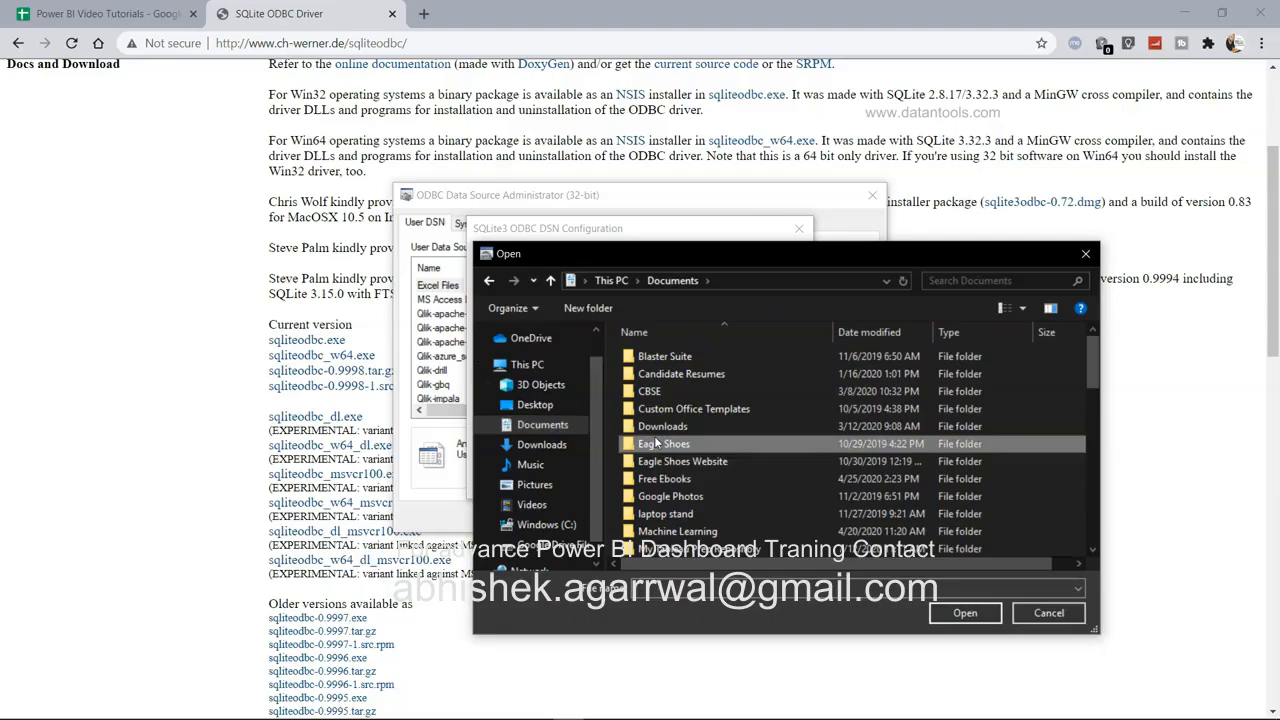
{"action": "scroll", "coordinate": [656, 443], "scroll_direction": "down", "scroll_amount": 9}
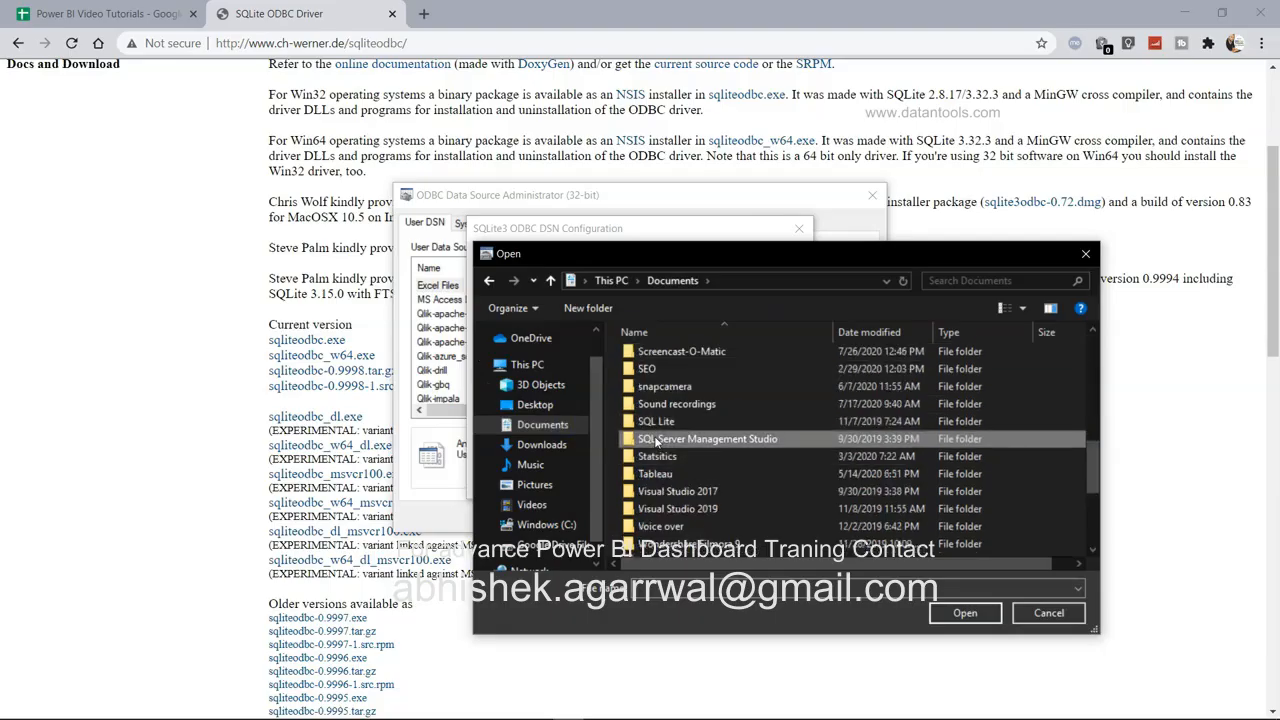
{"action": "double_click", "coordinate": [655, 421]}
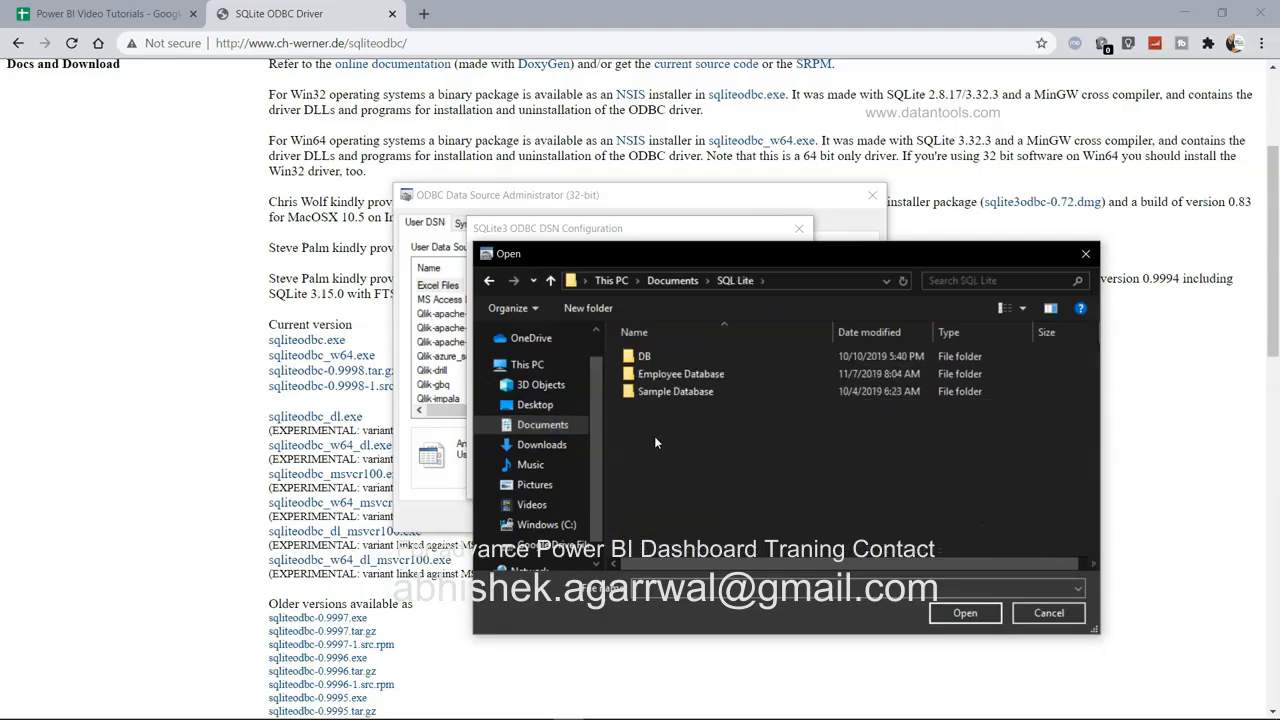
{"action": "double_click", "coordinate": [687, 392]}
{"action": "left_click", "coordinate": [682, 374]}
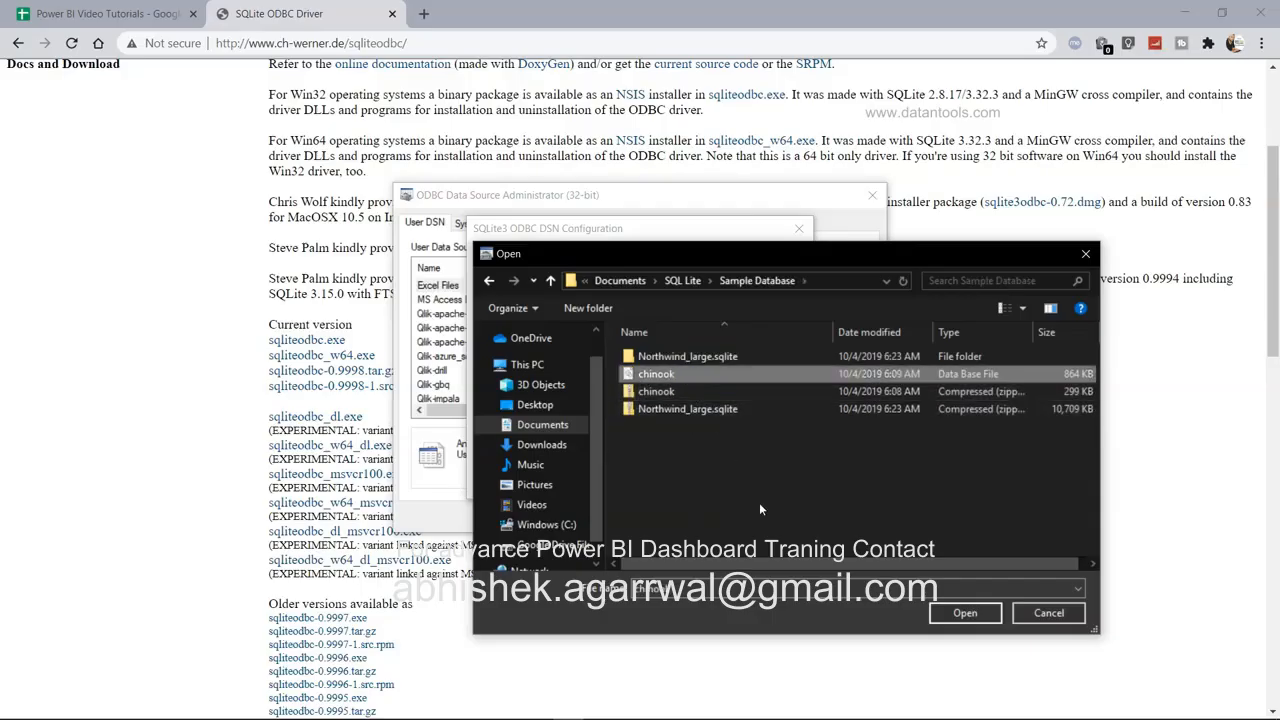
{"action": "left_click", "coordinate": [946, 610]}
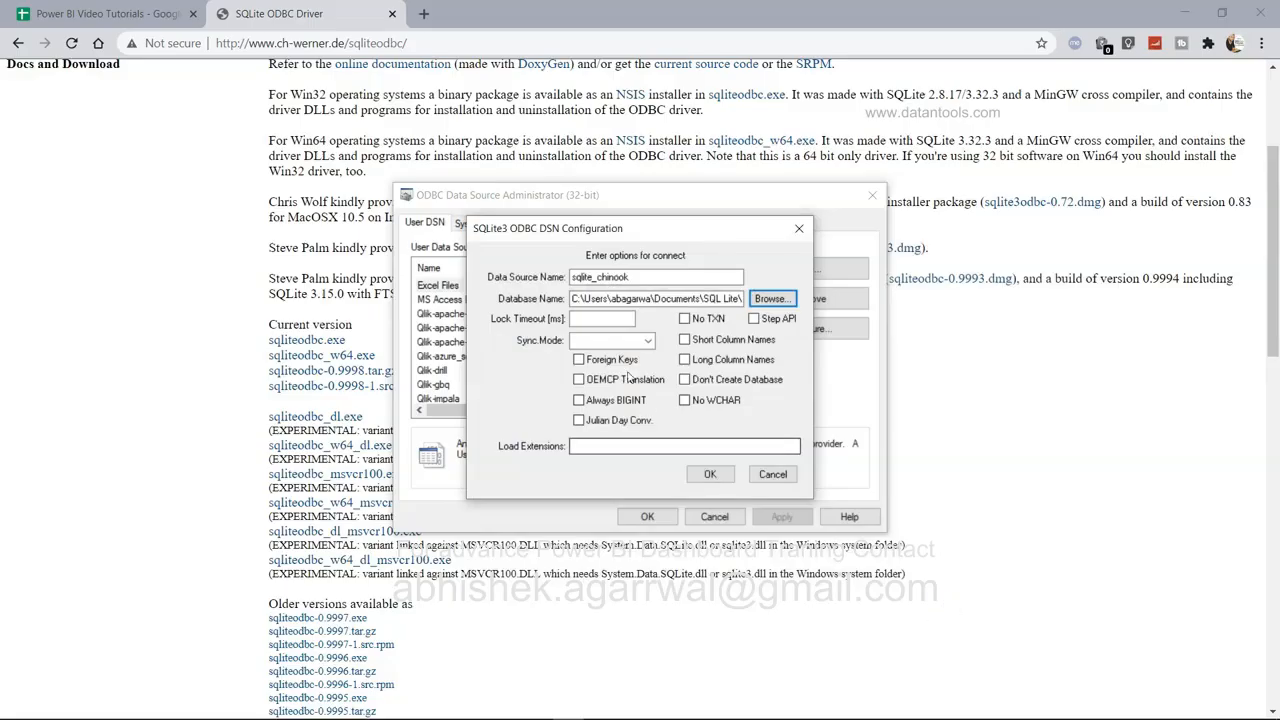
{"action": "left_click", "coordinate": [712, 476]}
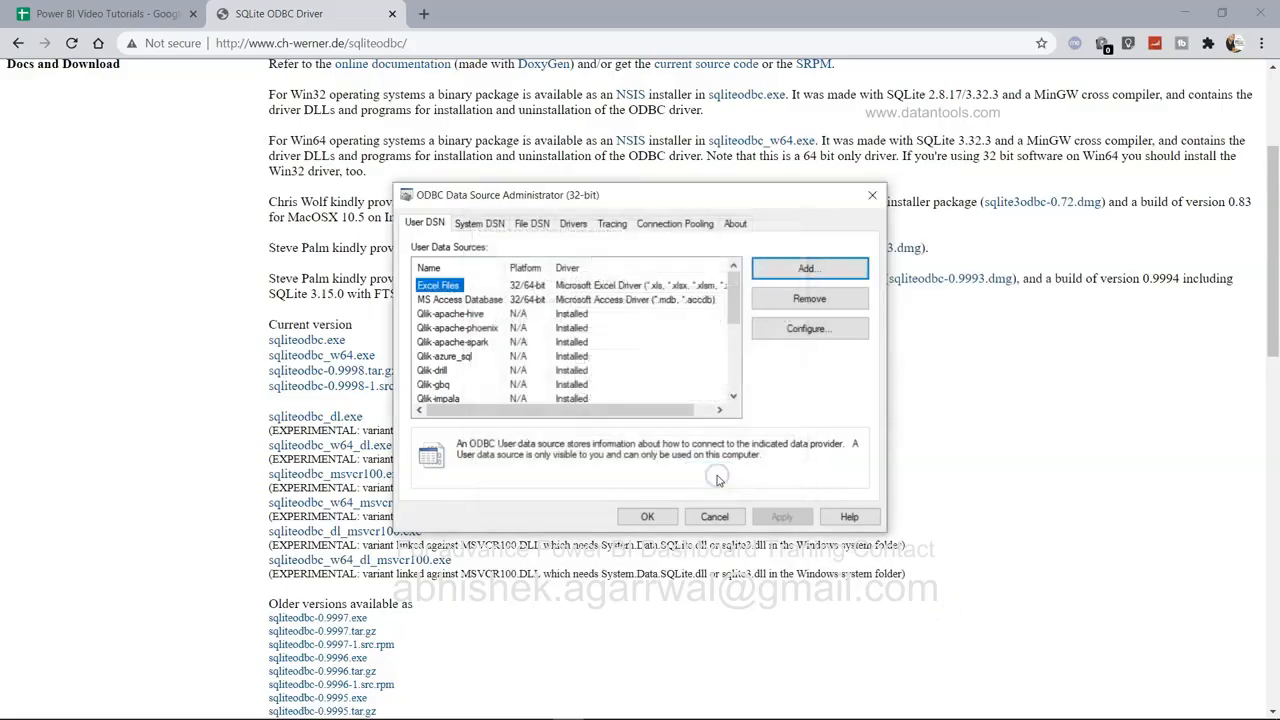
{"action": "left_click", "coordinate": [650, 517]}
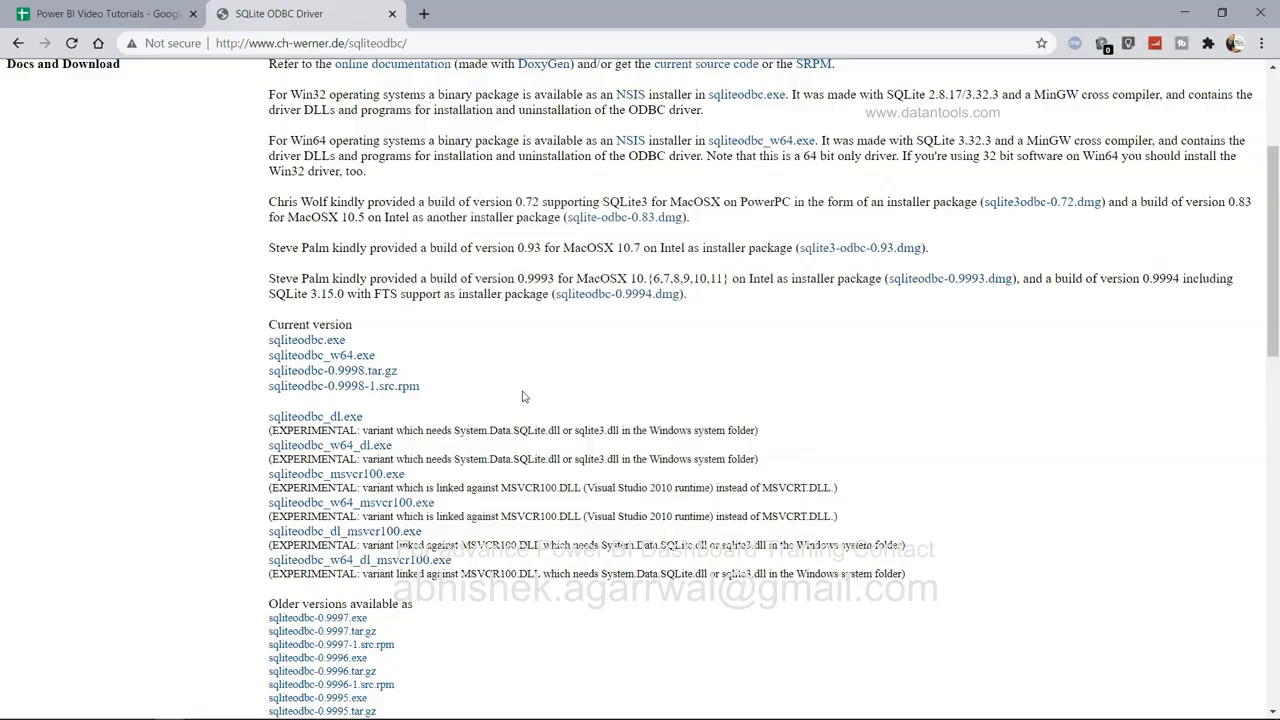
Choose the ODBC connector under Get Data > More > Other and select DSN sqlite_chinook.
{"action": "key", "text": "alt+Tab"}
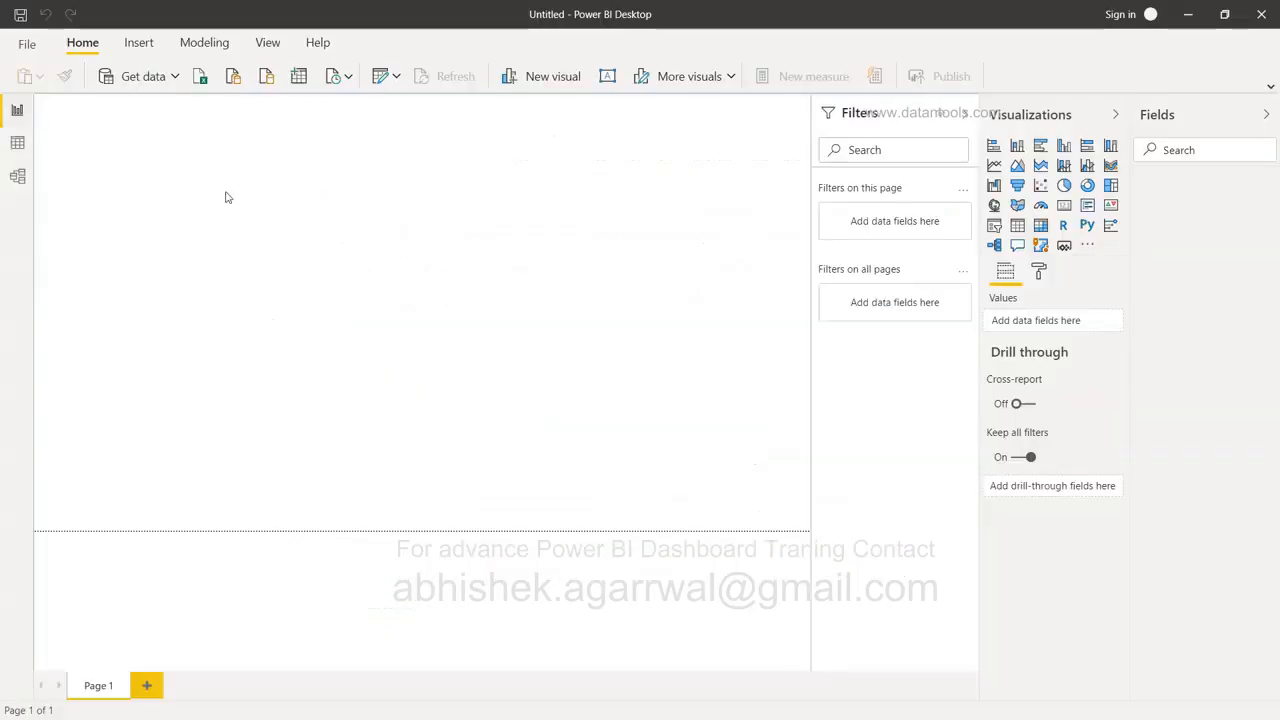
{"action": "left_click", "coordinate": [175, 80]}
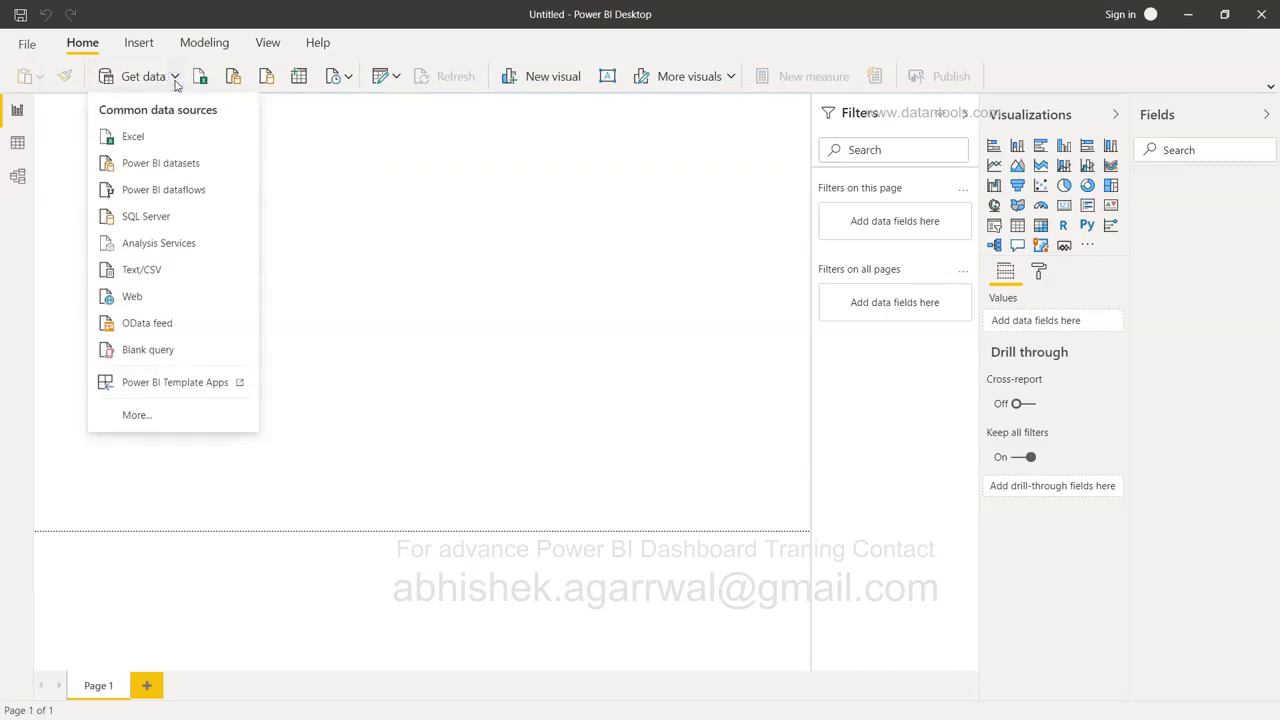
{"action": "left_click", "coordinate": [175, 415]}
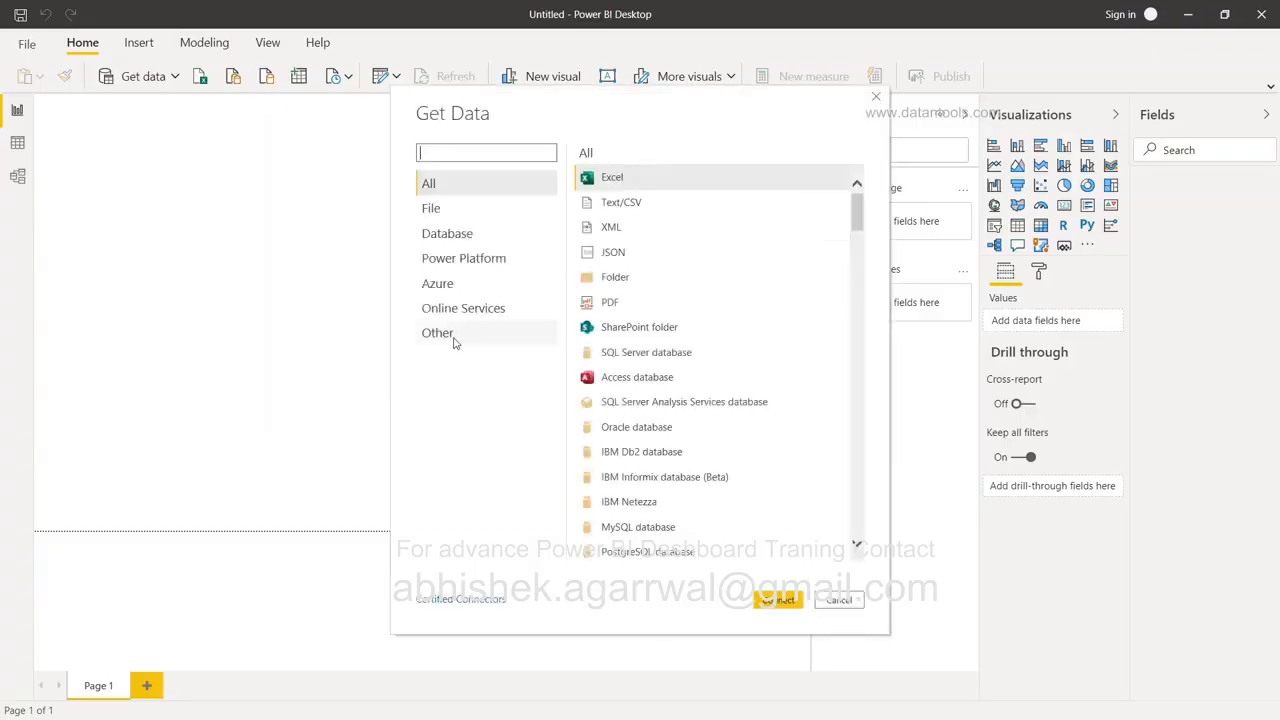
{"action": "left_click", "coordinate": [453, 340]}
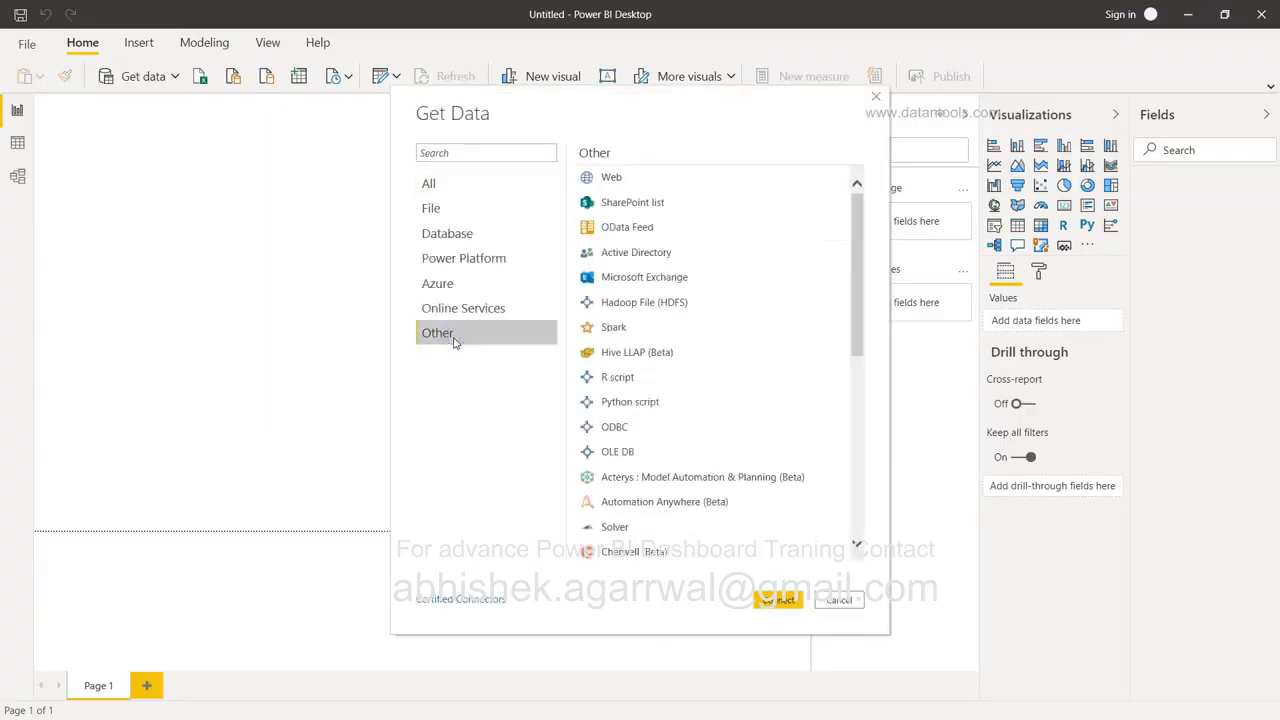
{"action": "left_click", "coordinate": [624, 430]}
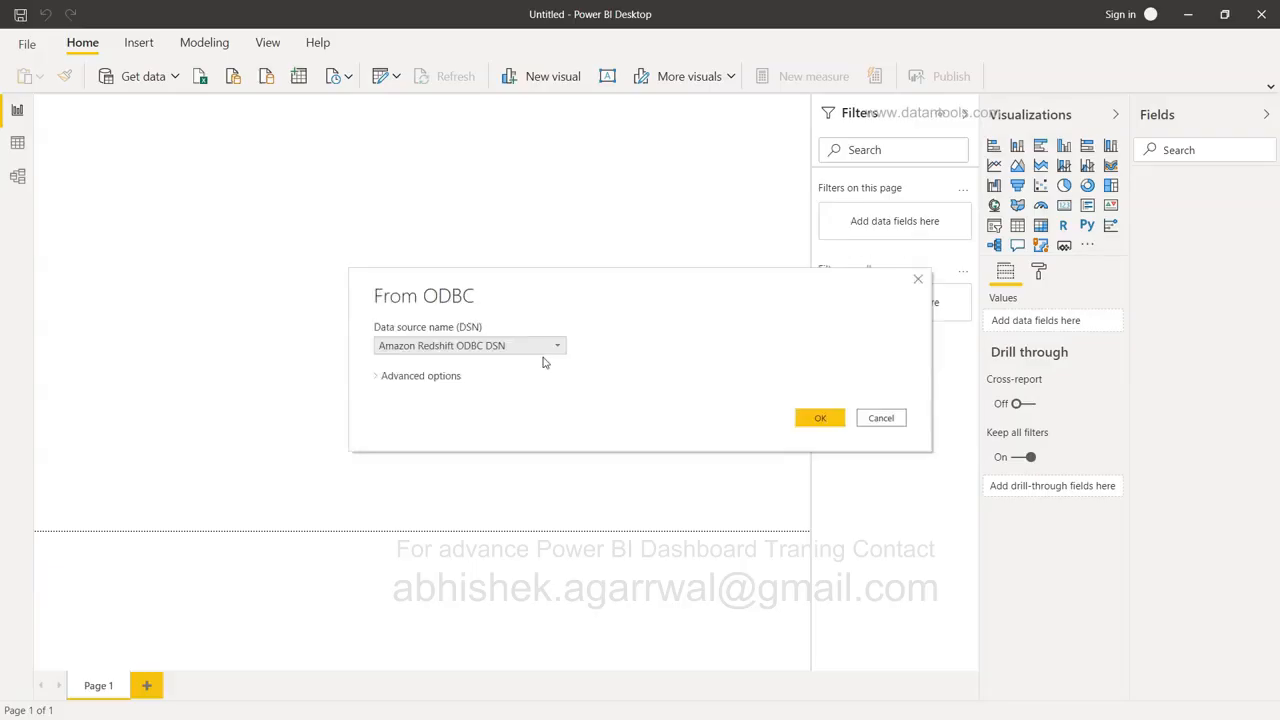
{"action": "left_click", "coordinate": [521, 340]}
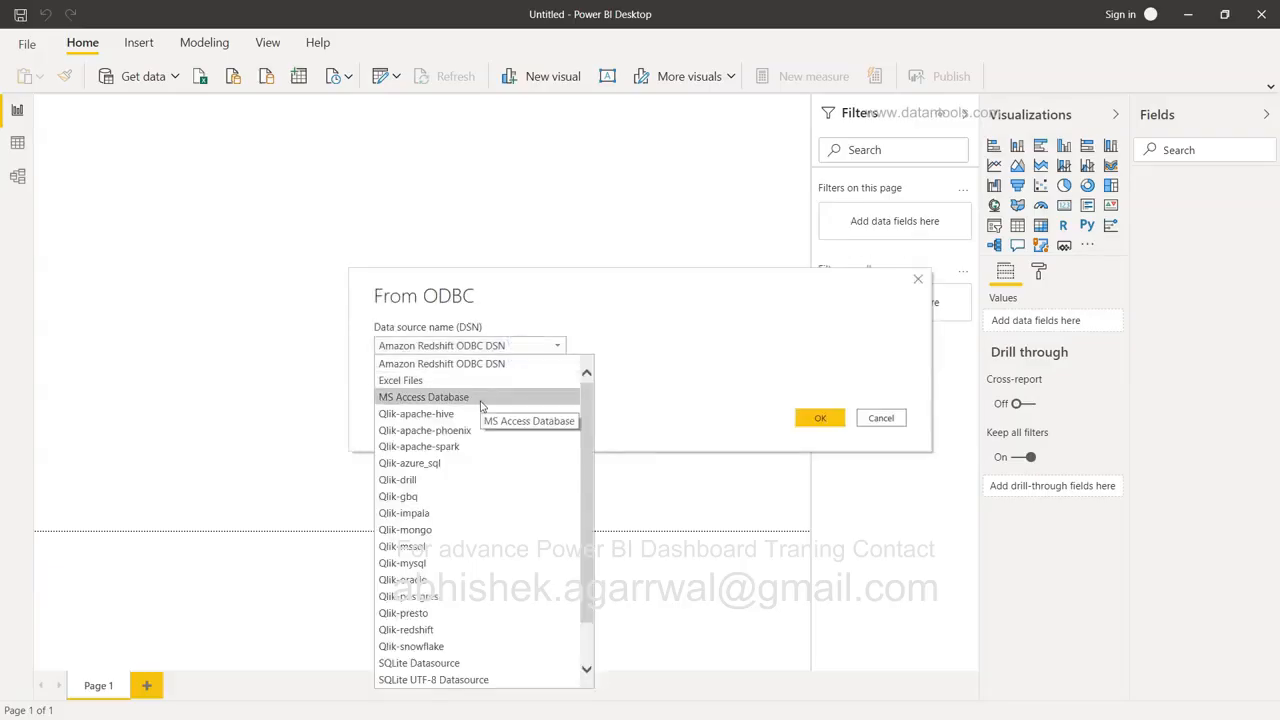
{"action": "scroll", "coordinate": [480, 405], "scroll_direction": "down", "scroll_amount": 1}
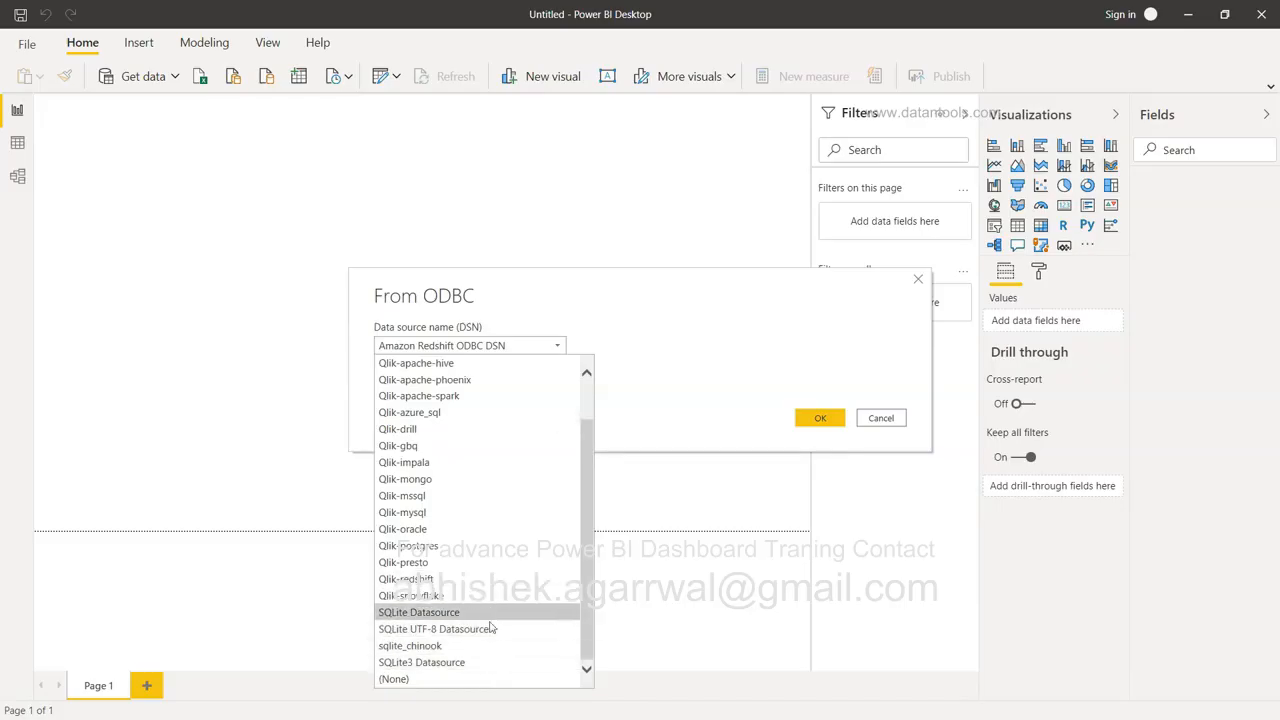
{"action": "left_click", "coordinate": [445, 650]}
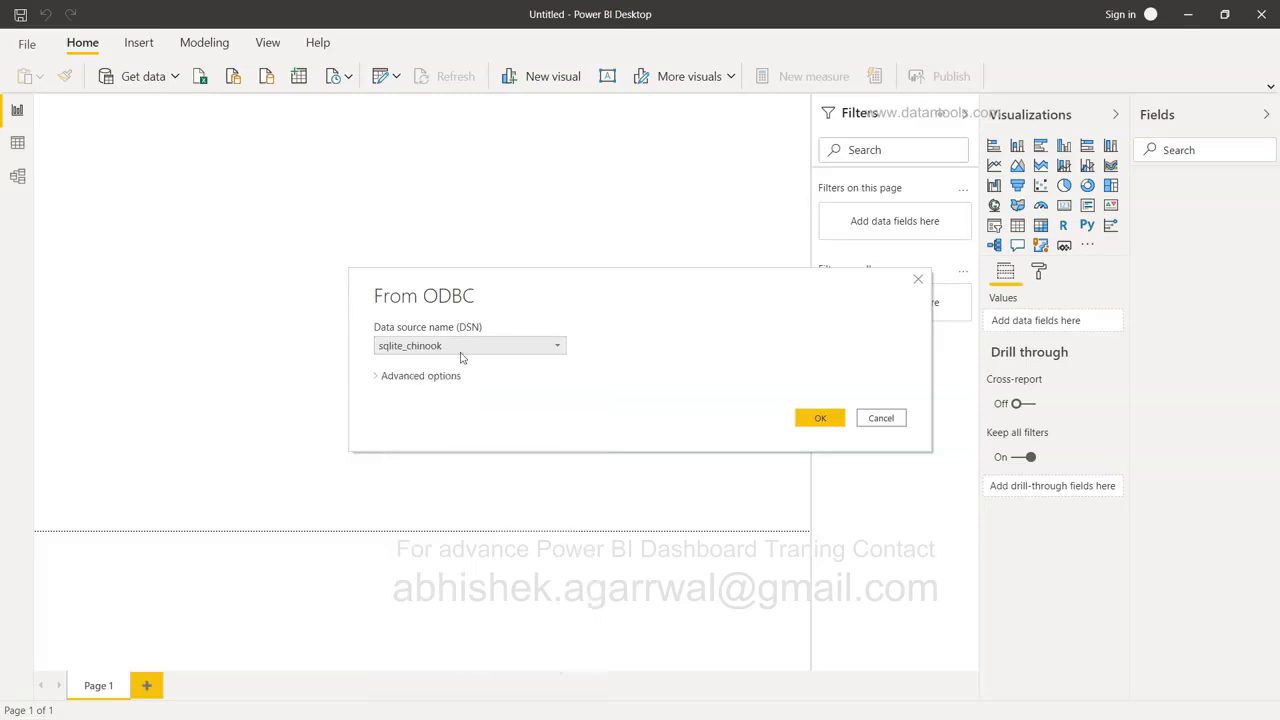
Connect to sqlite_chinook using Windows credentials.
{"action": "left_click", "coordinate": [826, 418]}
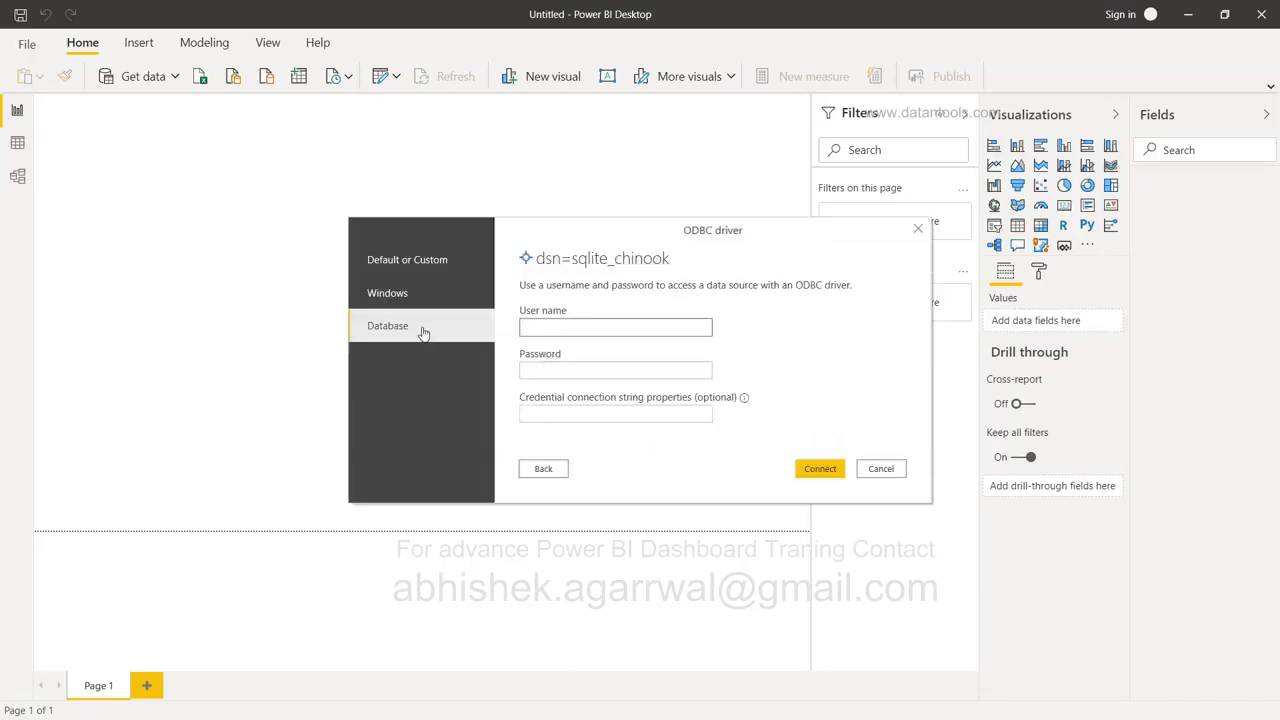
{"action": "left_click", "coordinate": [461, 263]}
{"action": "left_click", "coordinate": [427, 297]}
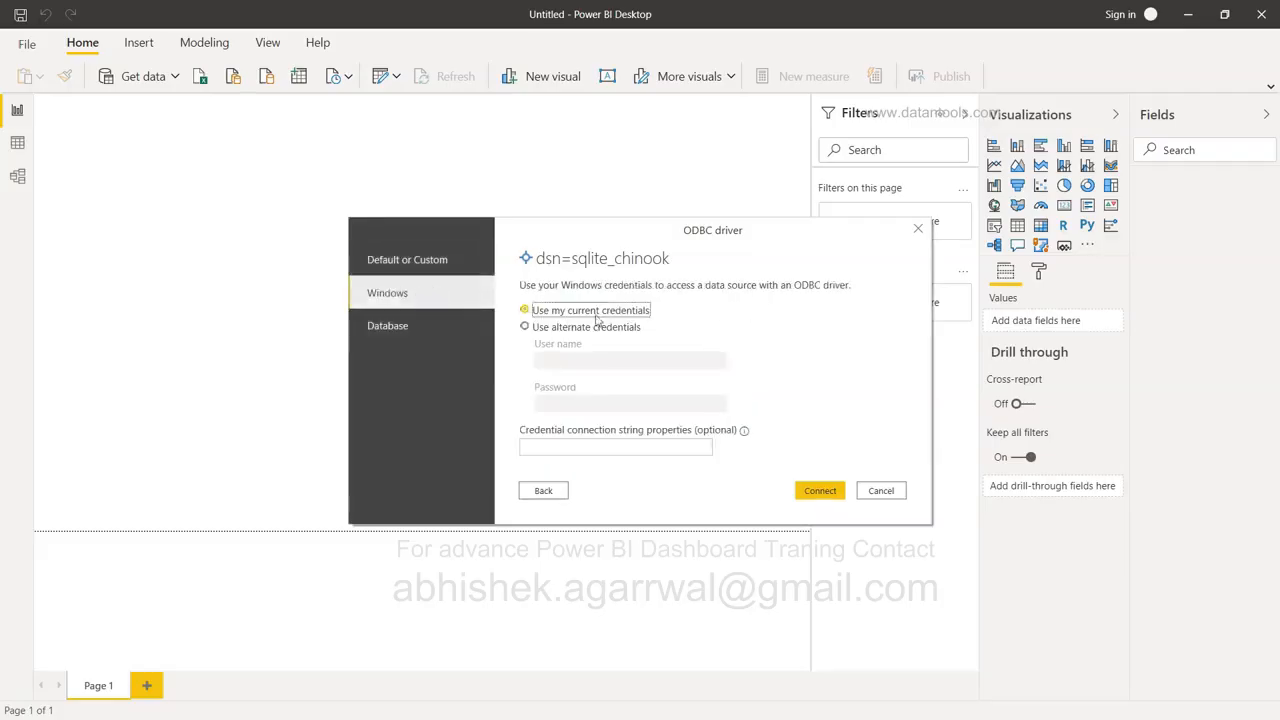
{"action": "left_click", "coordinate": [815, 492]}
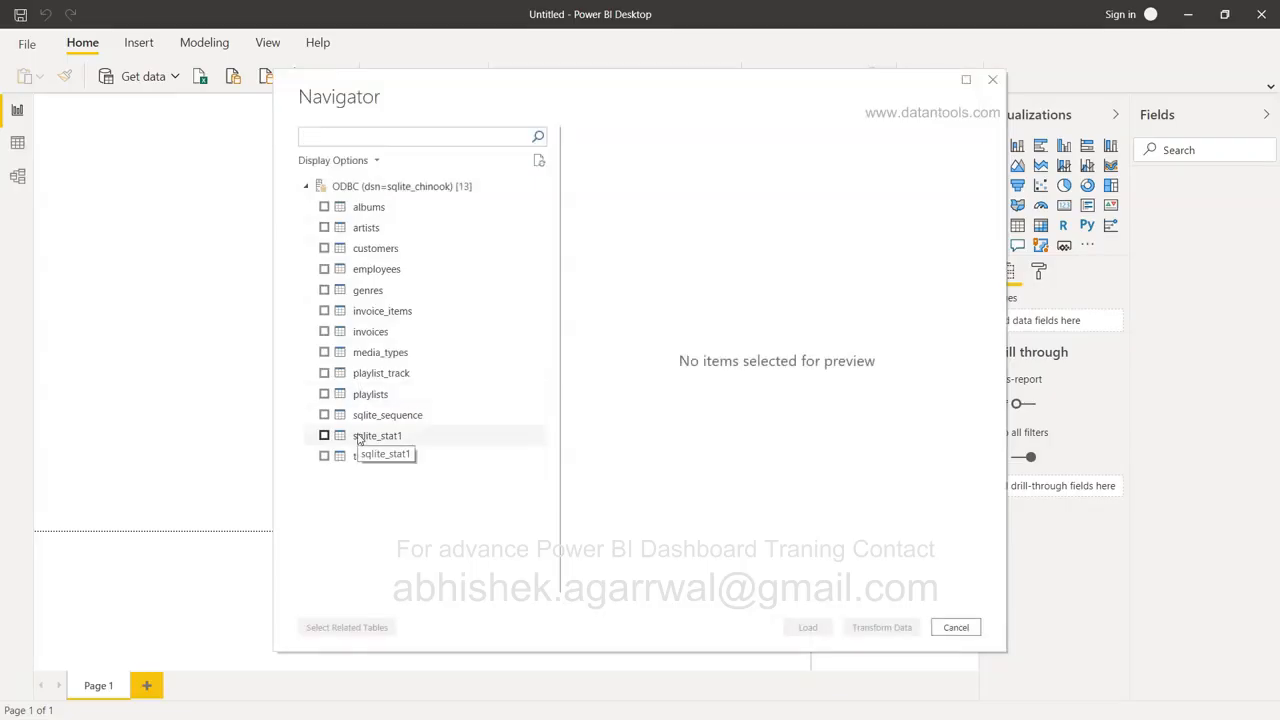
Tick the customers and employees tables in Navigator and load them.
{"action": "left_click", "coordinate": [324, 248]}
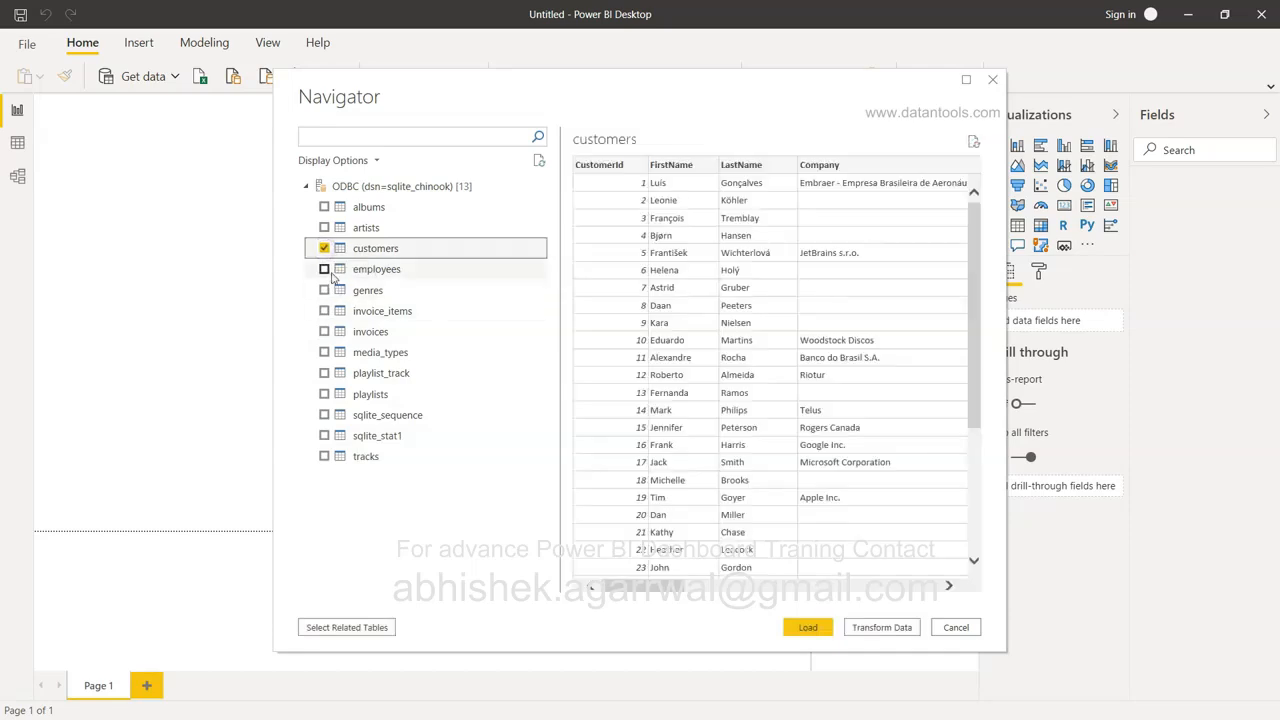
{"action": "left_click", "coordinate": [324, 269]}
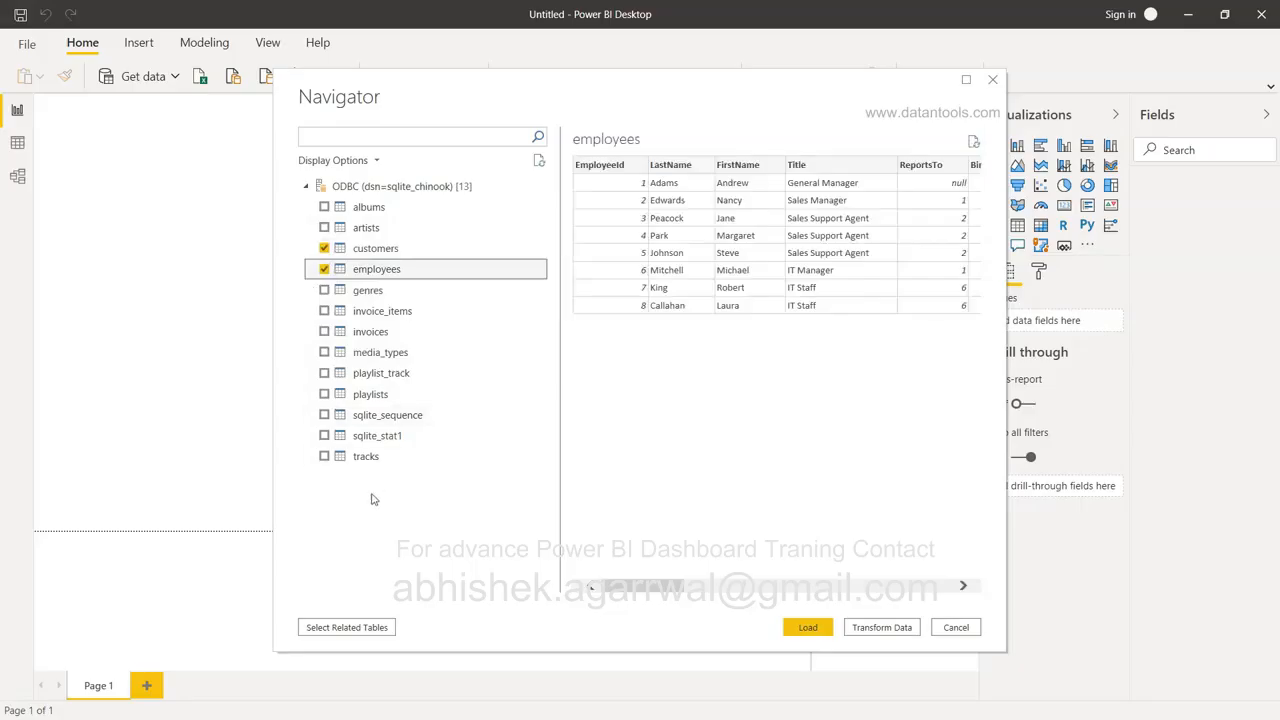
{"action": "left_click", "coordinate": [801, 628]}
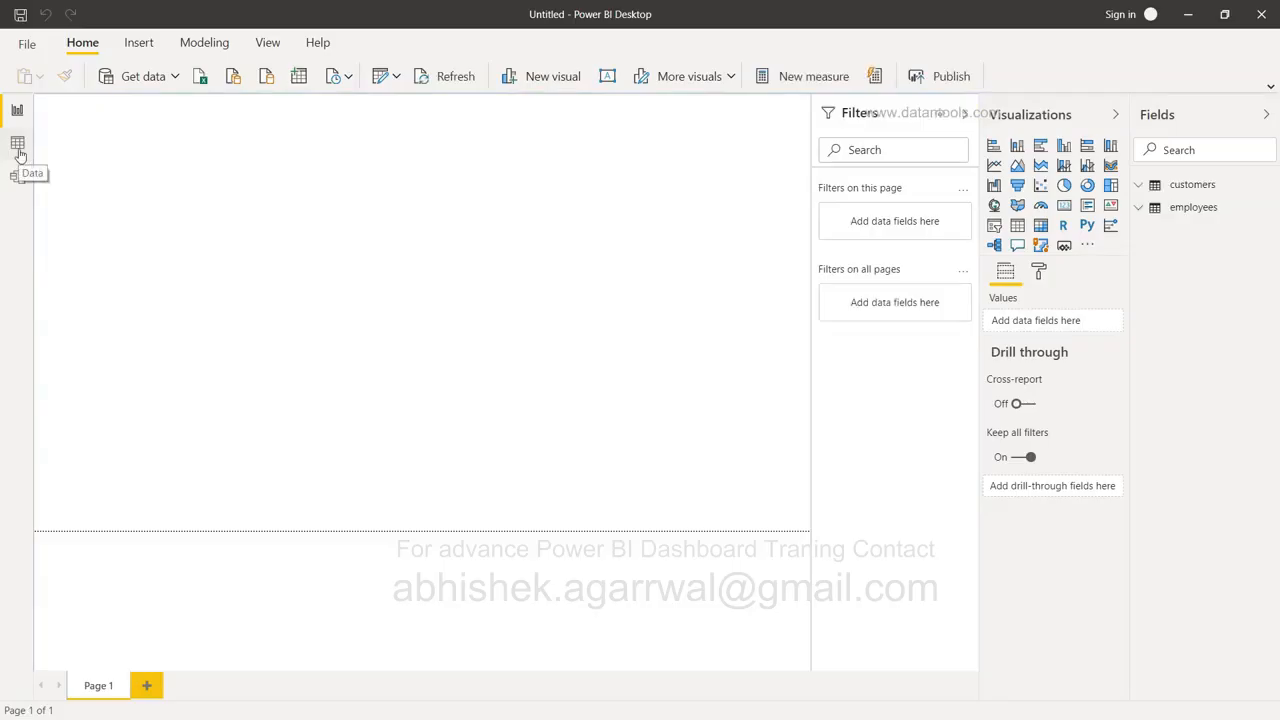
Preview the employees table data, then stretch its Model view card to show all columns.
{"action": "left_click", "coordinate": [19, 151]}
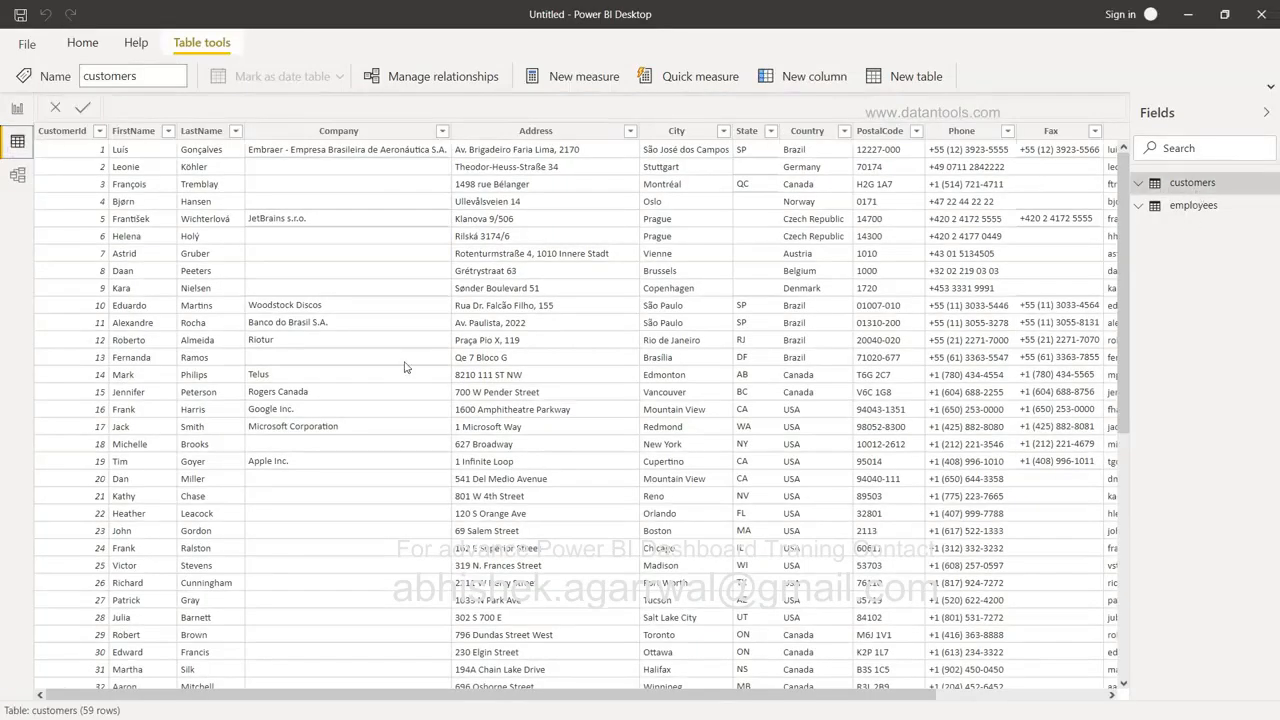
{"action": "left_click", "coordinate": [1205, 207]}
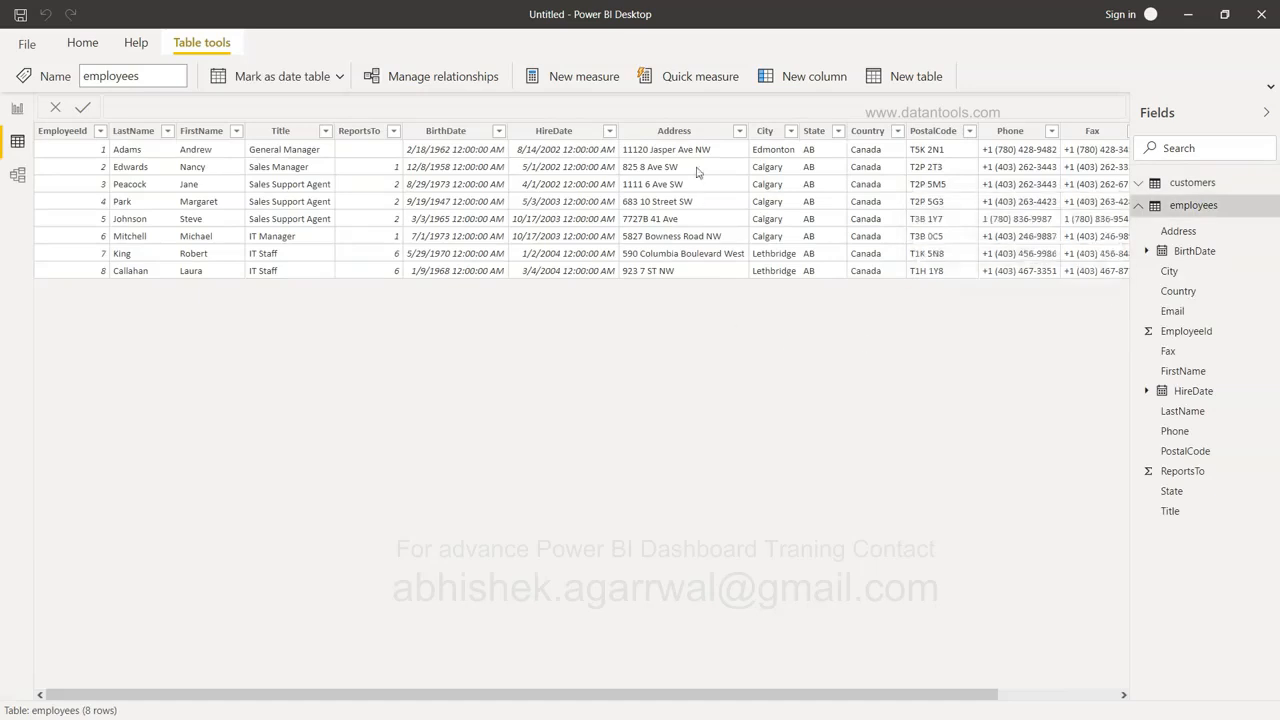
{"action": "left_click", "coordinate": [17, 175]}
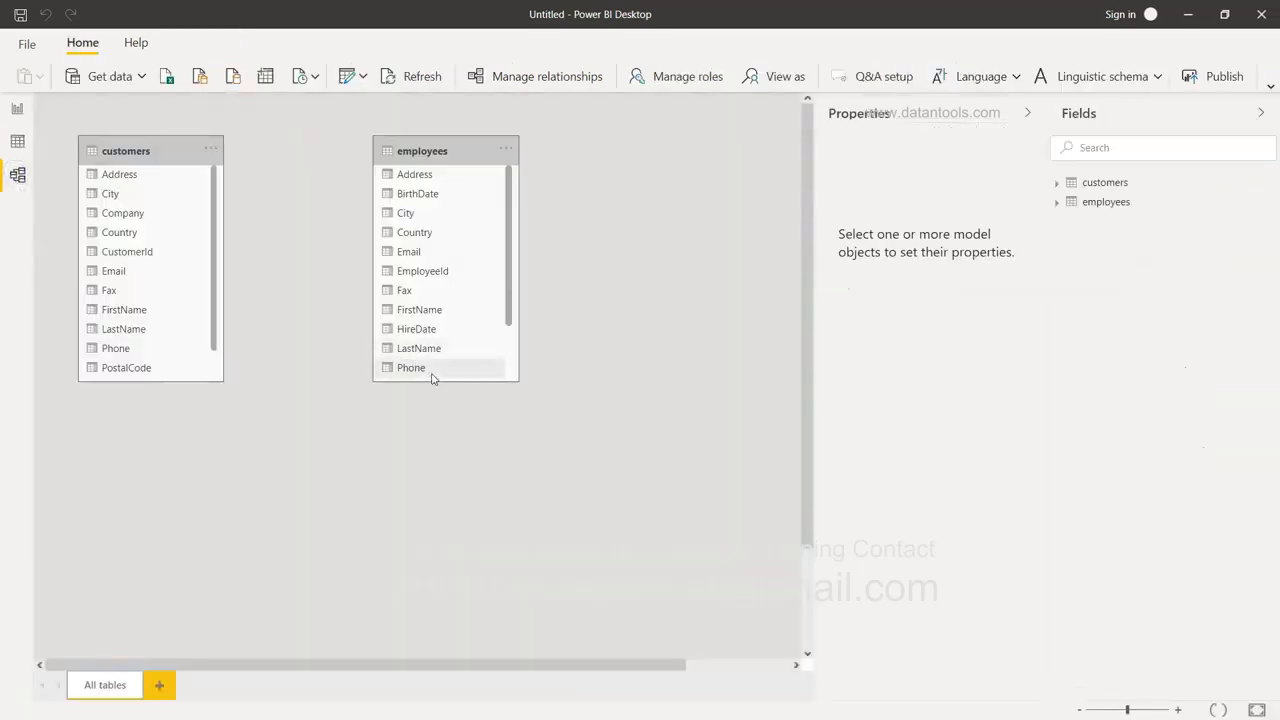
{"action": "left_click_drag", "start_coordinate": [437, 382], "coordinate": [440, 537]}
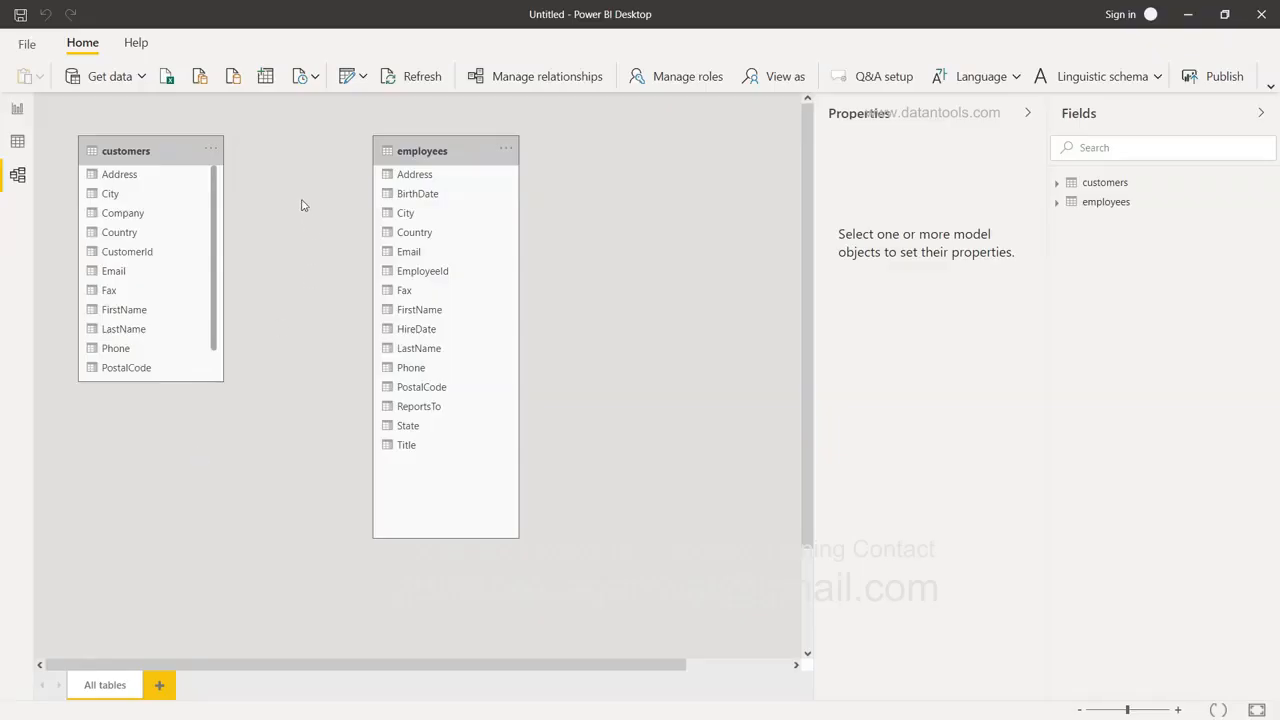
Reopen ODBC (dsn=sqlite_chinook) from Recent sources and load the albums and artists tables.
{"action": "left_click", "coordinate": [311, 82]}
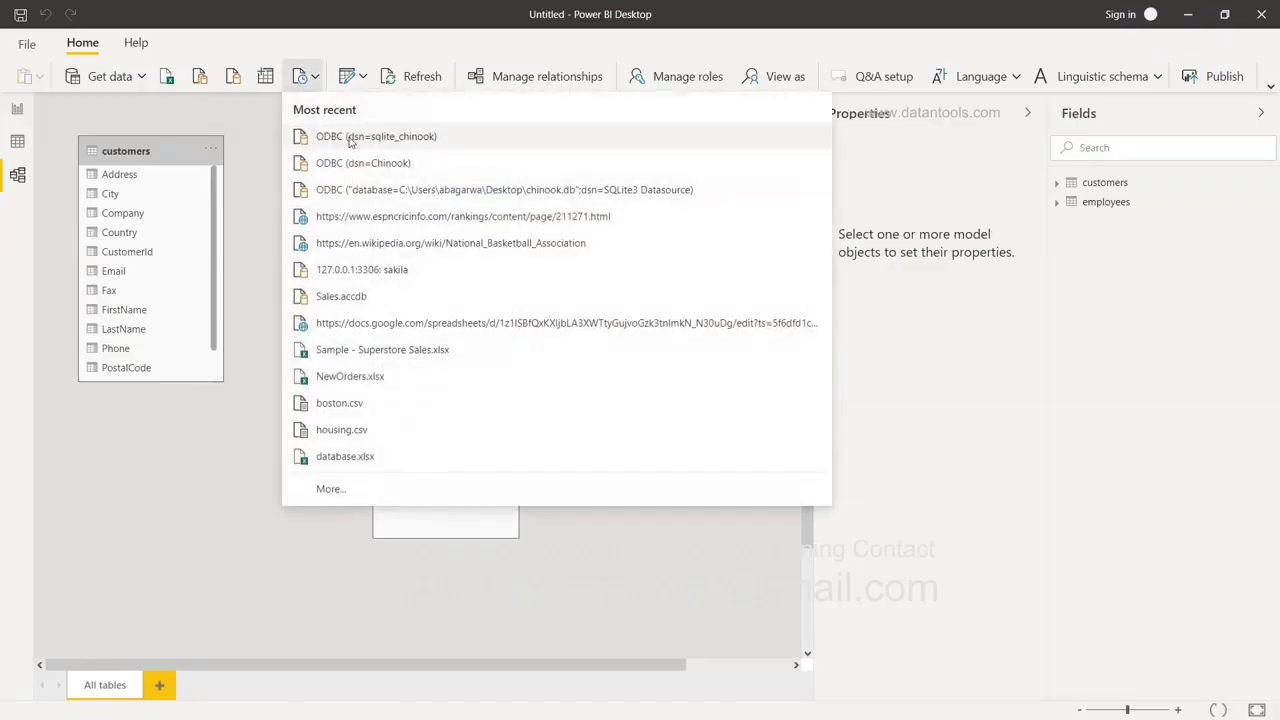
{"action": "left_click", "coordinate": [401, 140]}
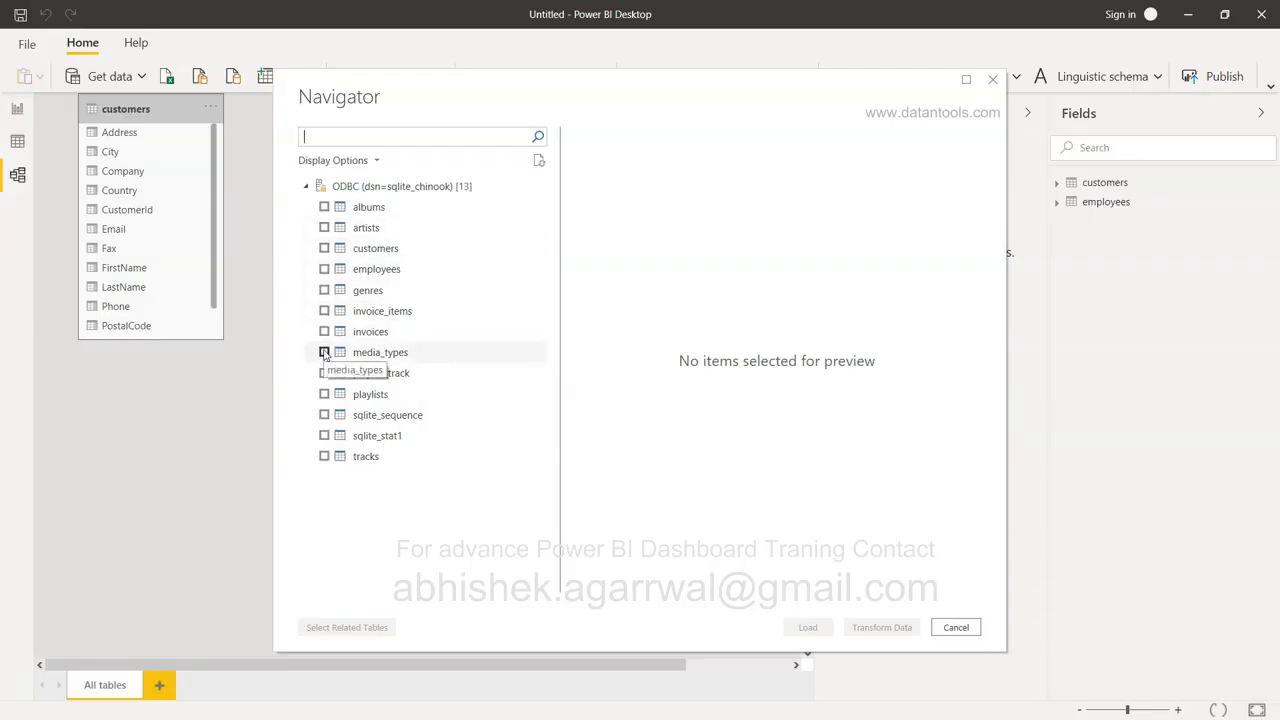
{"action": "left_click", "coordinate": [323, 207]}
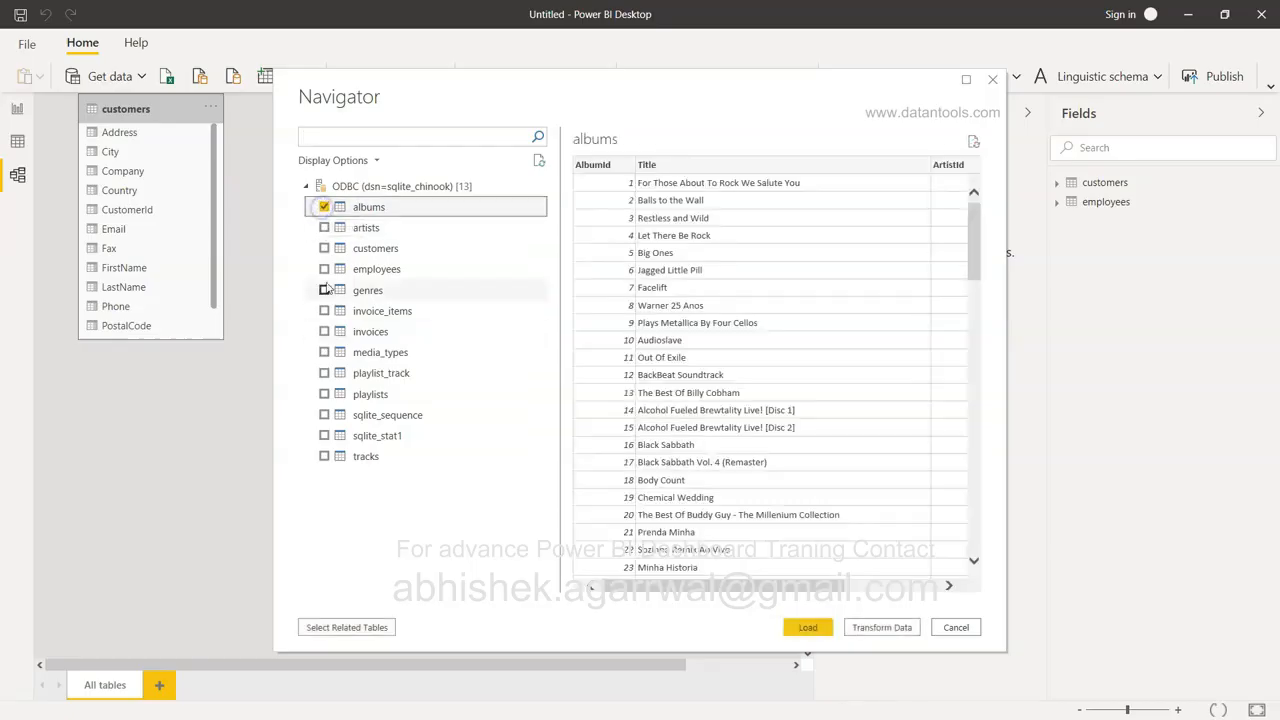
{"action": "left_click", "coordinate": [326, 228]}
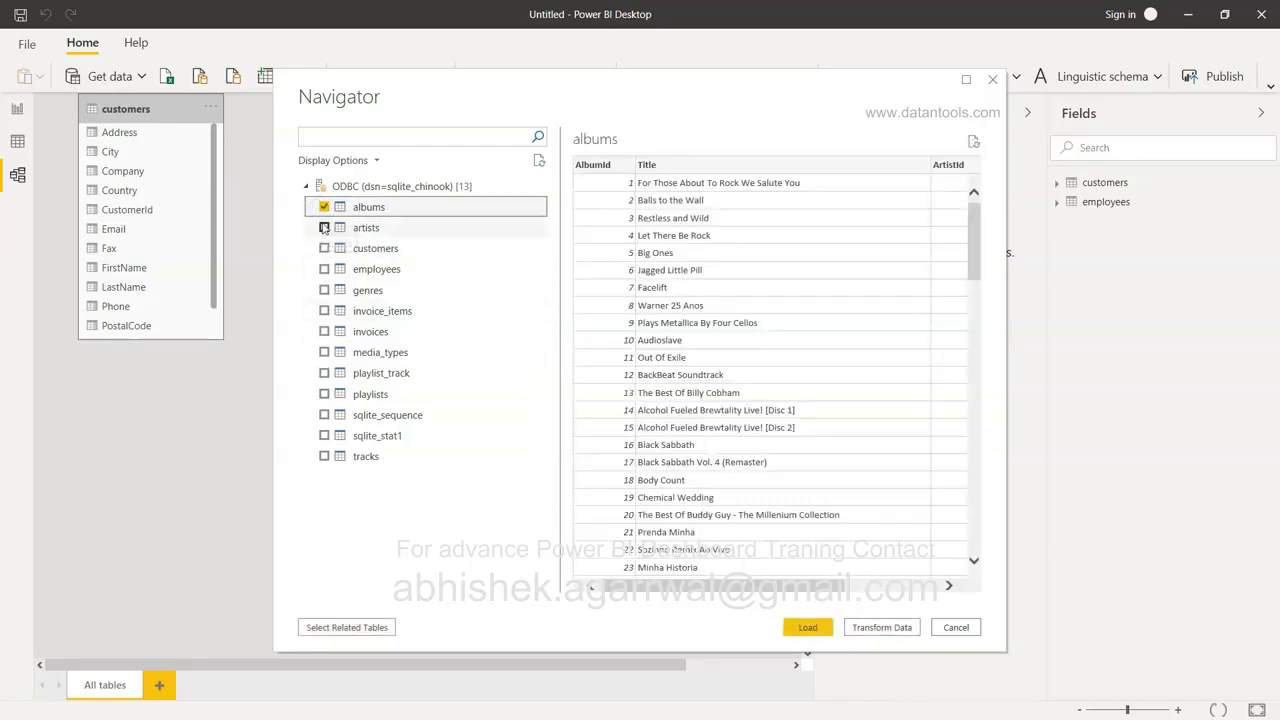
{"action": "left_click", "coordinate": [808, 627]}
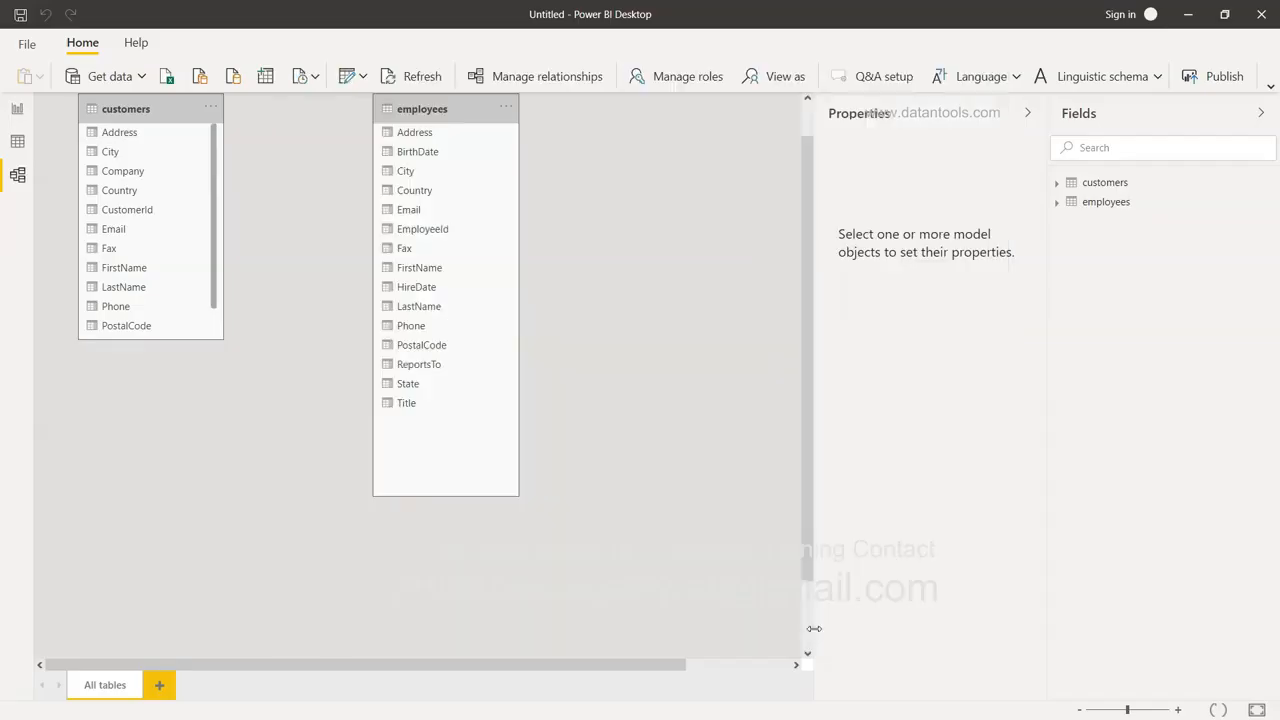
Apply the pending albums and artists load, then collapse the Properties and Fields panes to widen the diagram.
{"action": "left_click", "coordinate": [628, 107]}
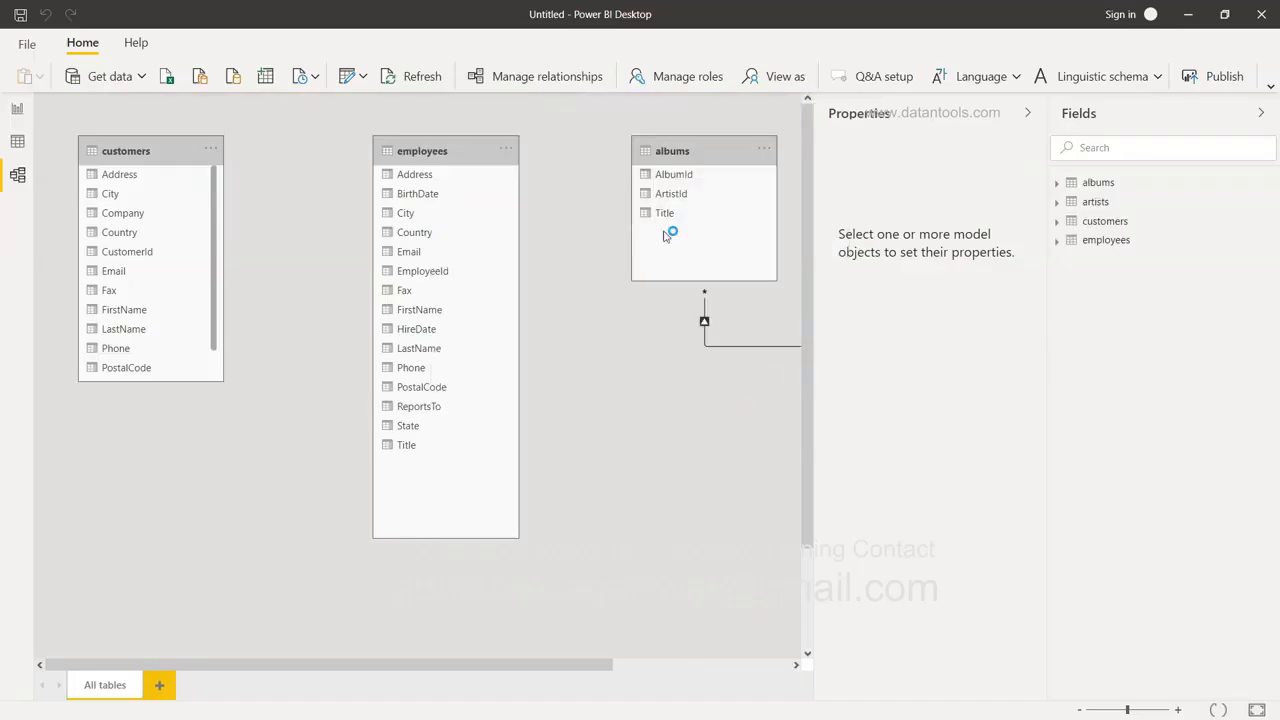
{"action": "left_click", "coordinate": [1027, 112]}
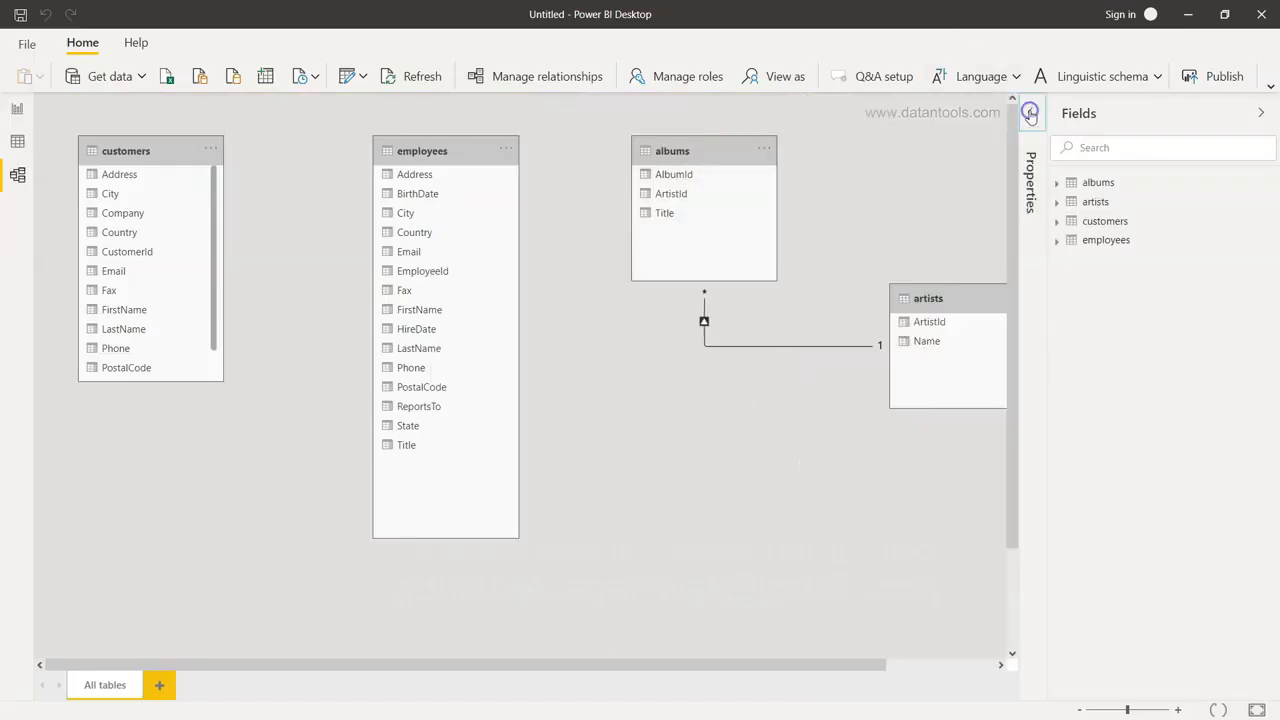
{"action": "left_click", "coordinate": [1261, 113]}
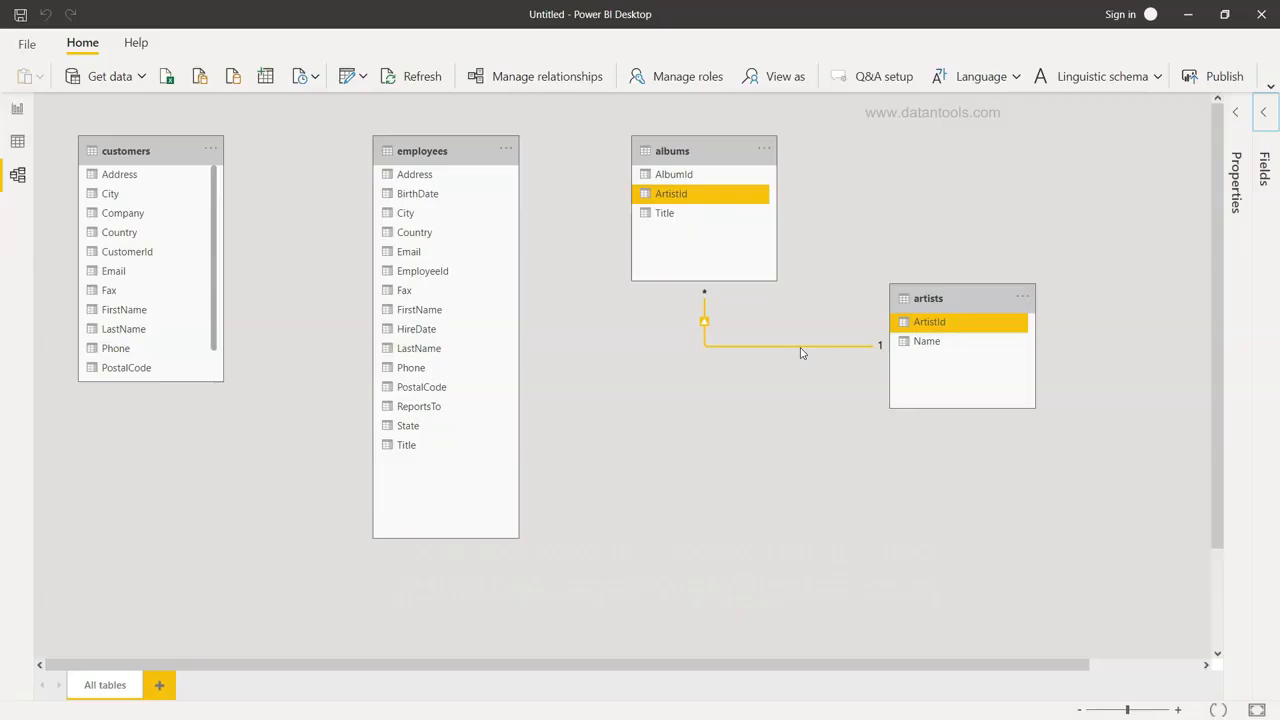
{"action": "left_click", "coordinate": [508, 150]}
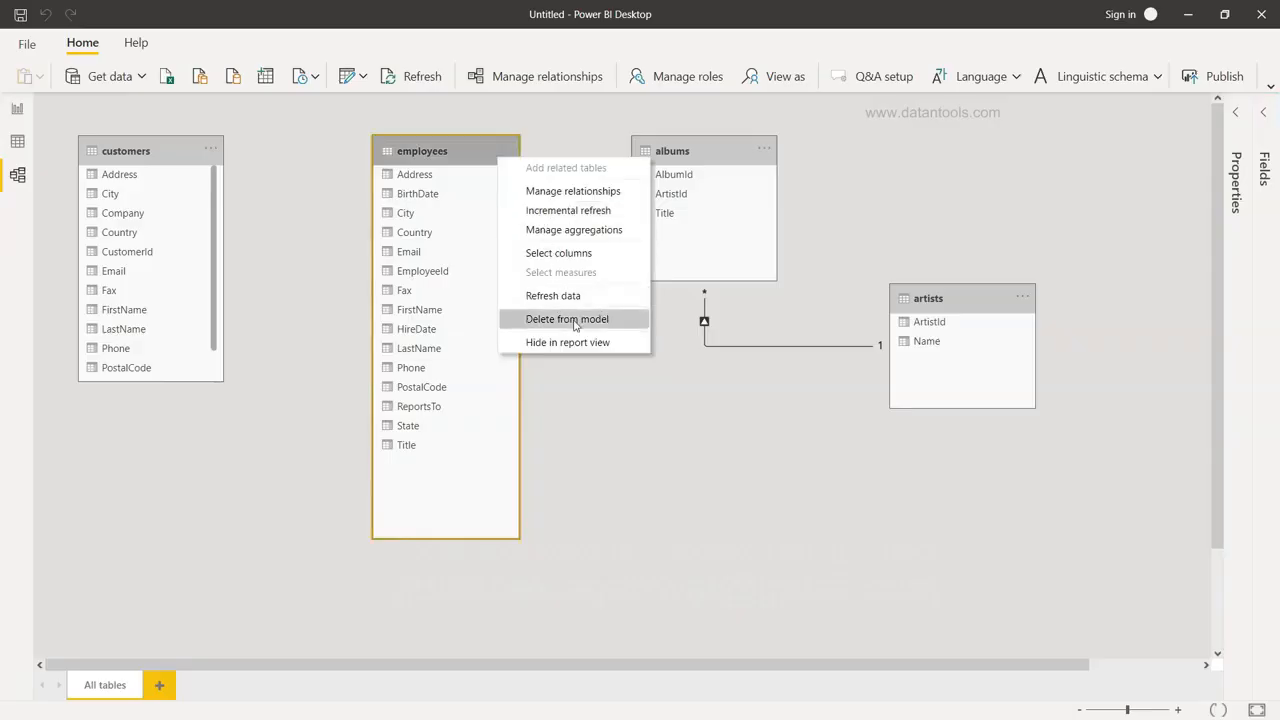
{"action": "left_click", "coordinate": [580, 463]}
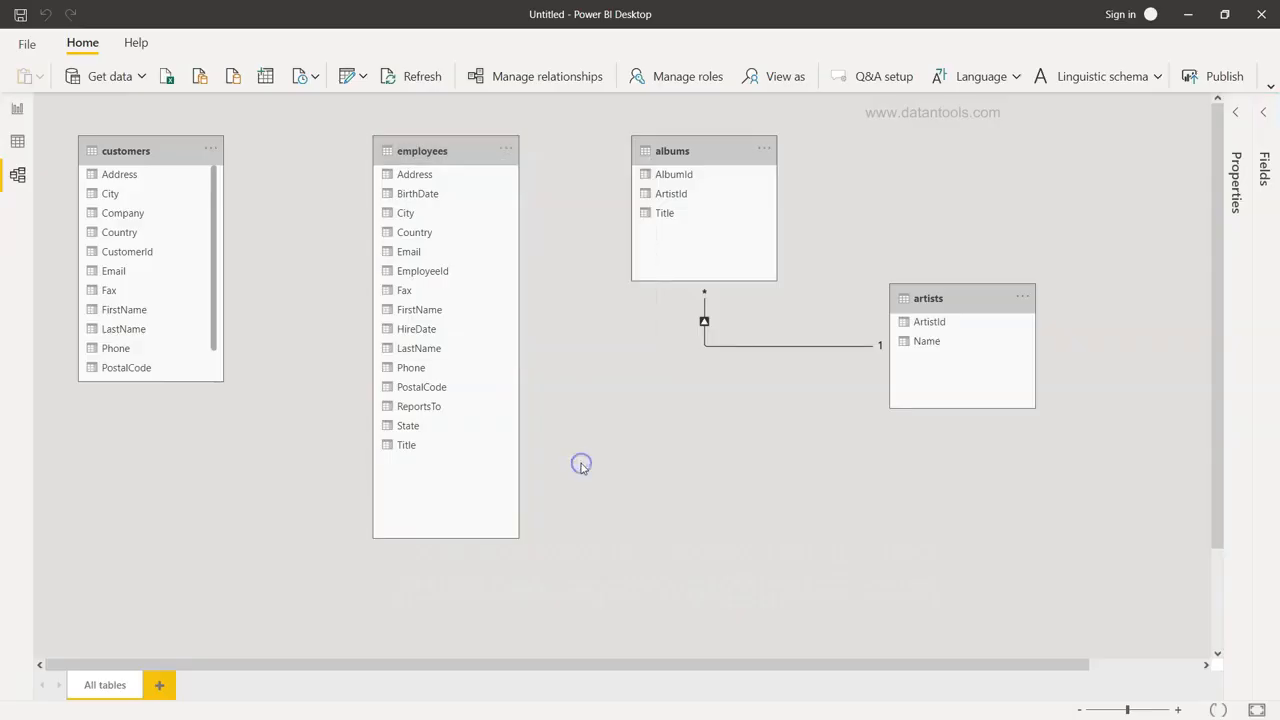
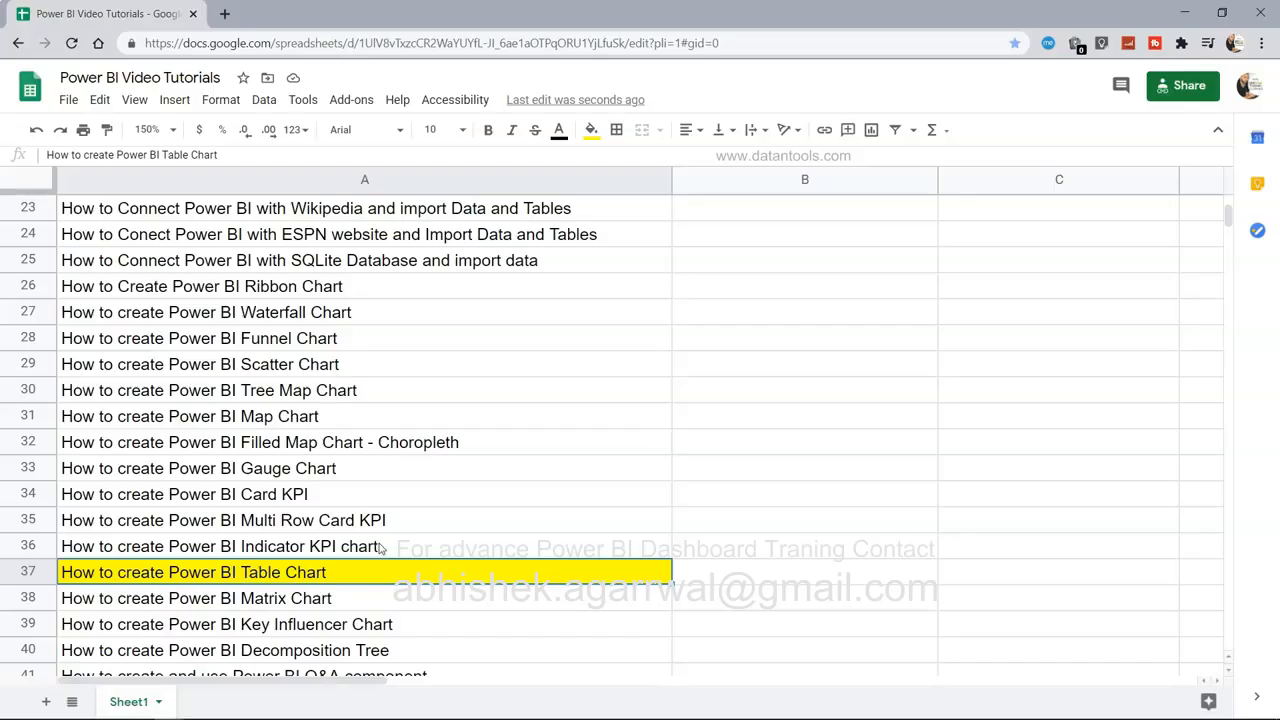
Look over the Google Sheets tutorial list, then switch to Power BI Desktop's empty Page 2.
{"action": "scroll", "coordinate": [380, 548], "scroll_direction": "up", "scroll_amount": 5}
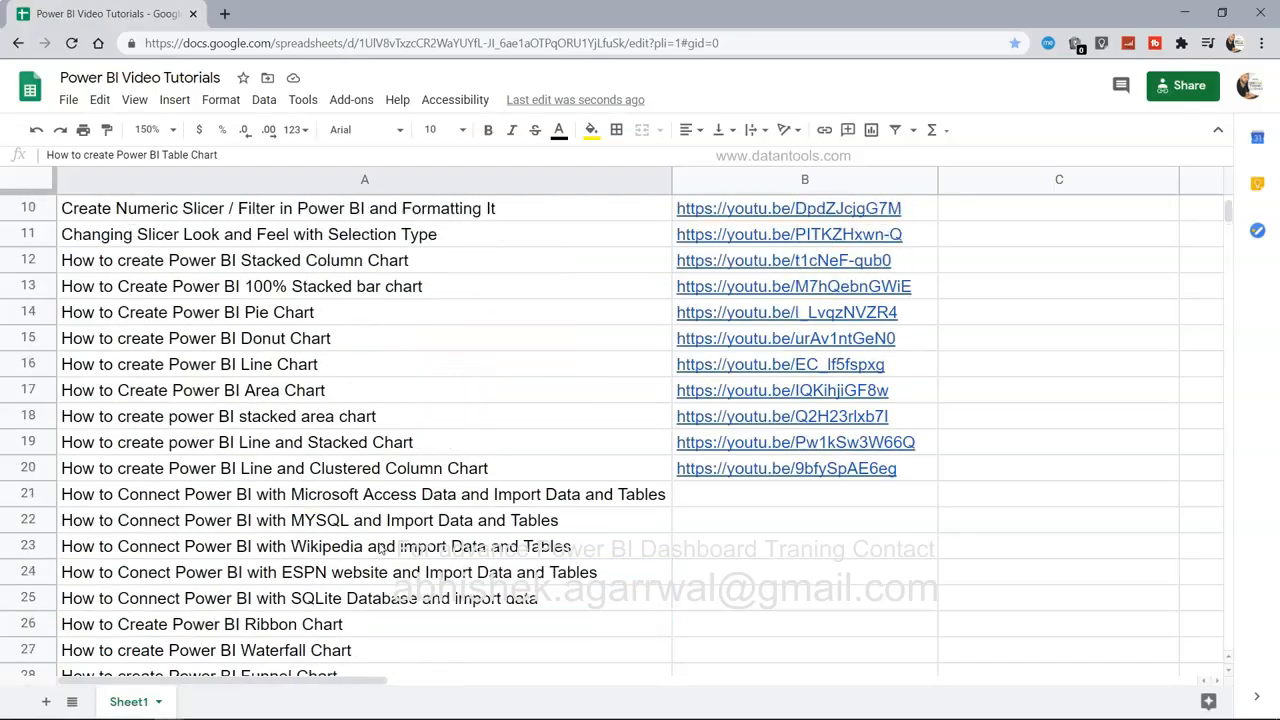
{"action": "mouse_move", "coordinate": [787, 419]}
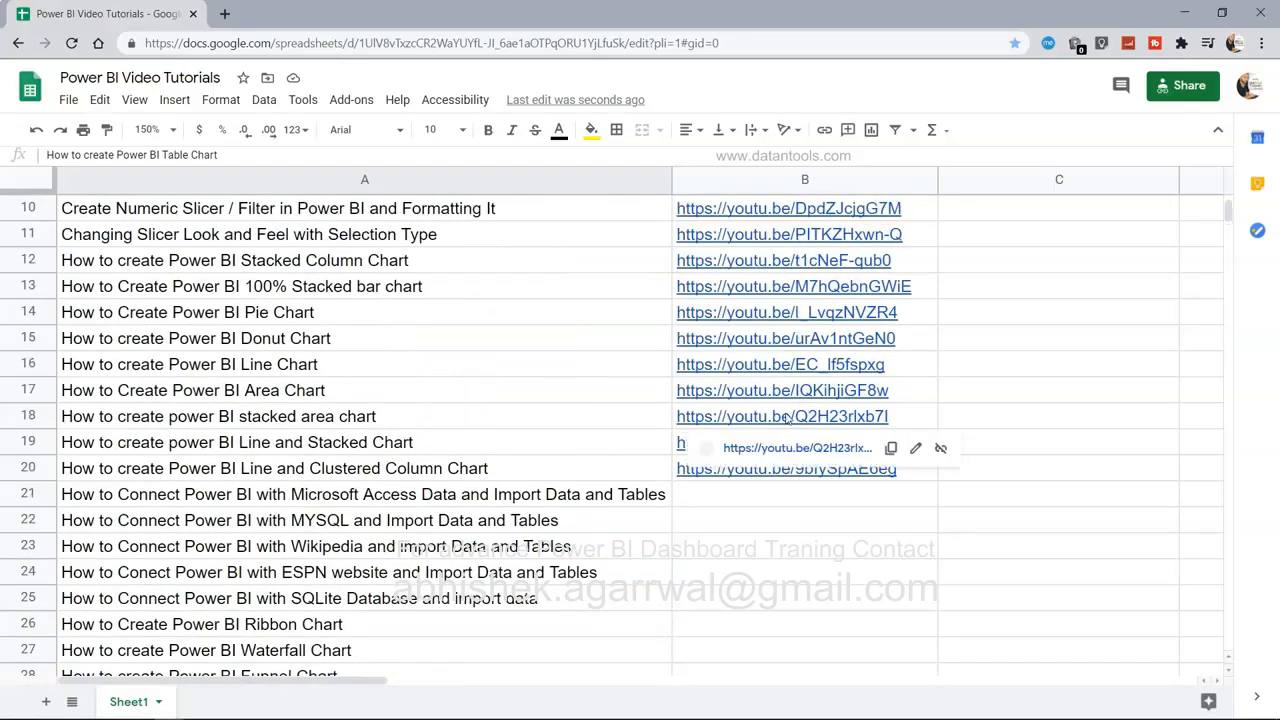
{"action": "scroll", "coordinate": [787, 419], "scroll_direction": "down", "scroll_amount": 5}
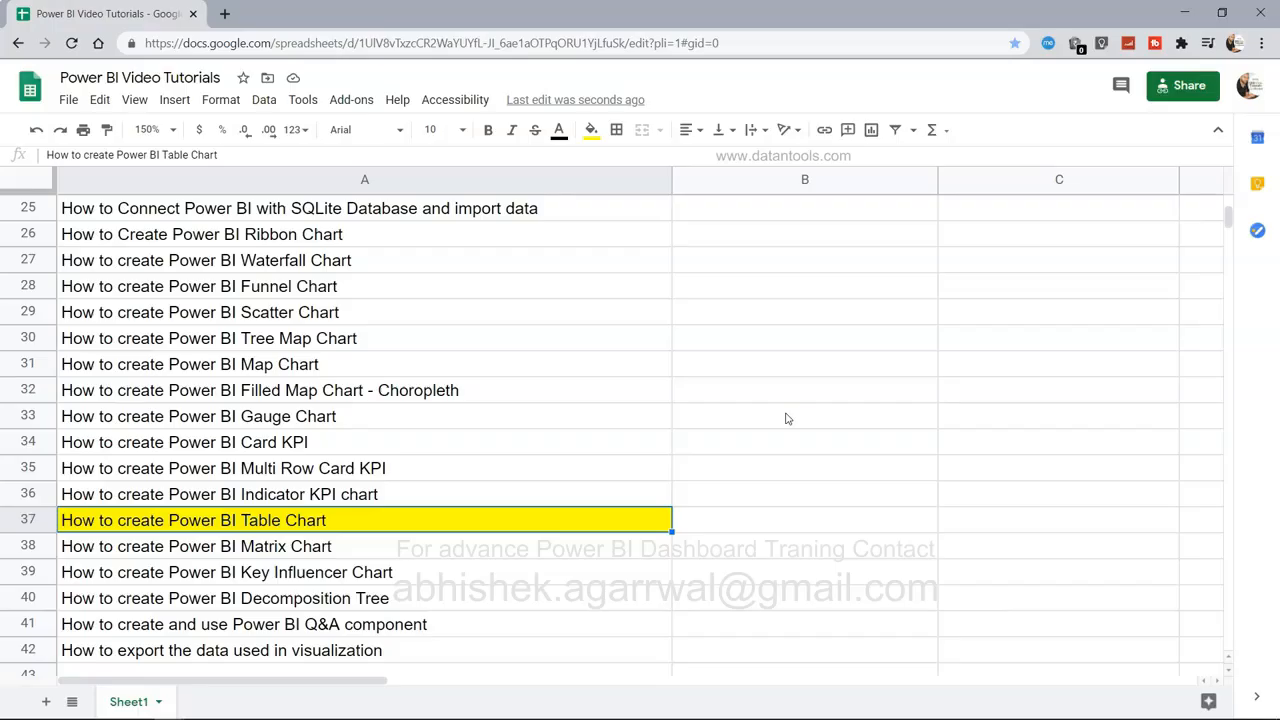
{"action": "key", "text": "alt+Tab"}
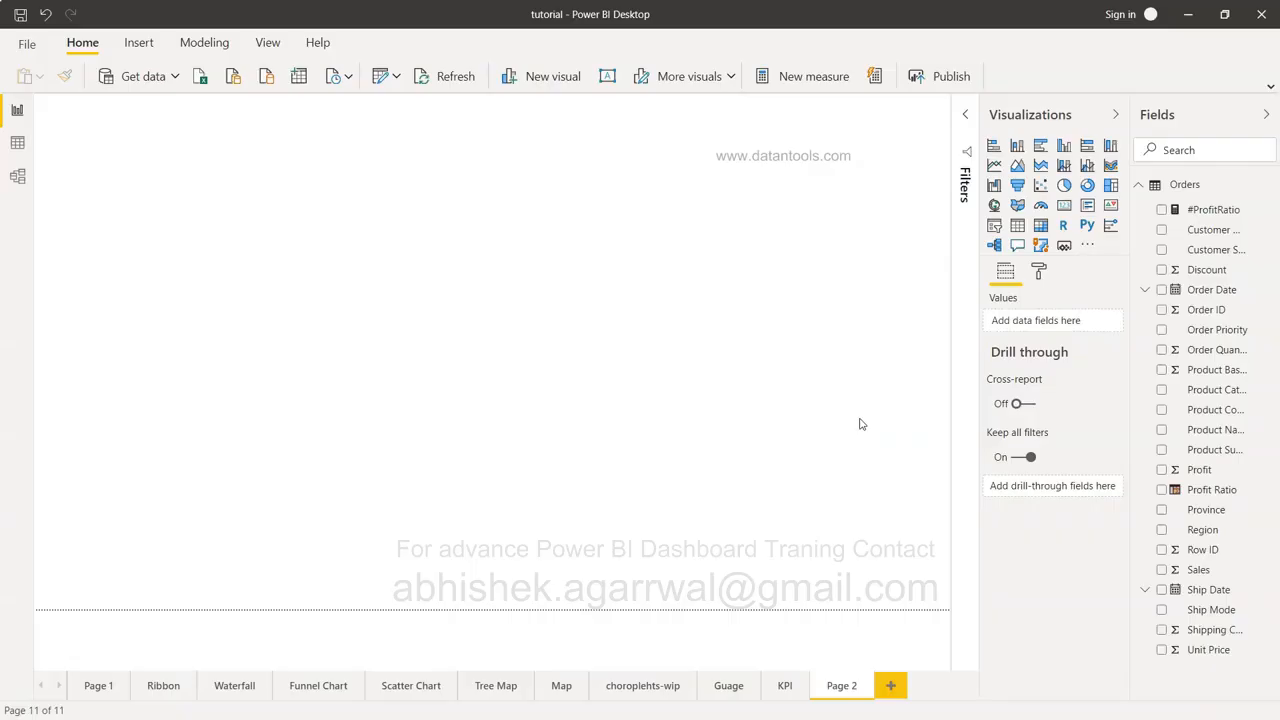
Add a table visual to Page 2 showing Region, Sales and Profit.
{"action": "left_click", "coordinate": [1016, 228]}
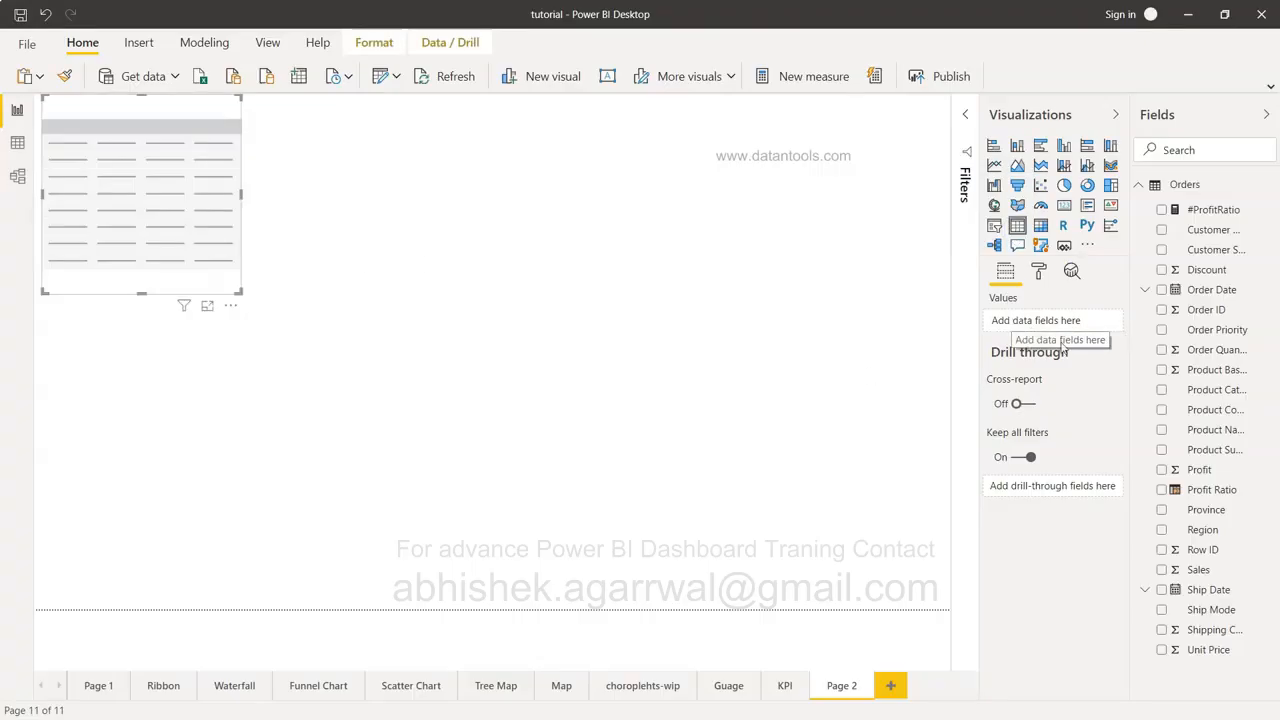
{"action": "left_click", "coordinate": [1162, 531]}
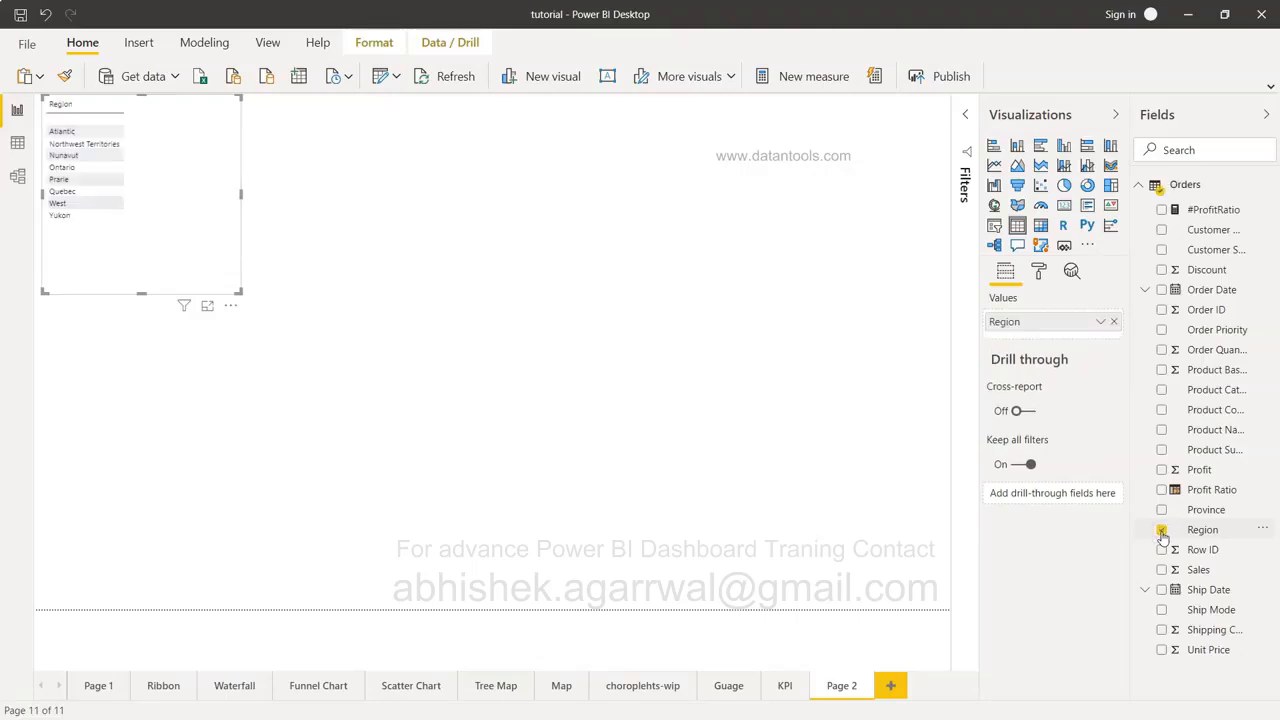
{"action": "left_click", "coordinate": [1161, 570]}
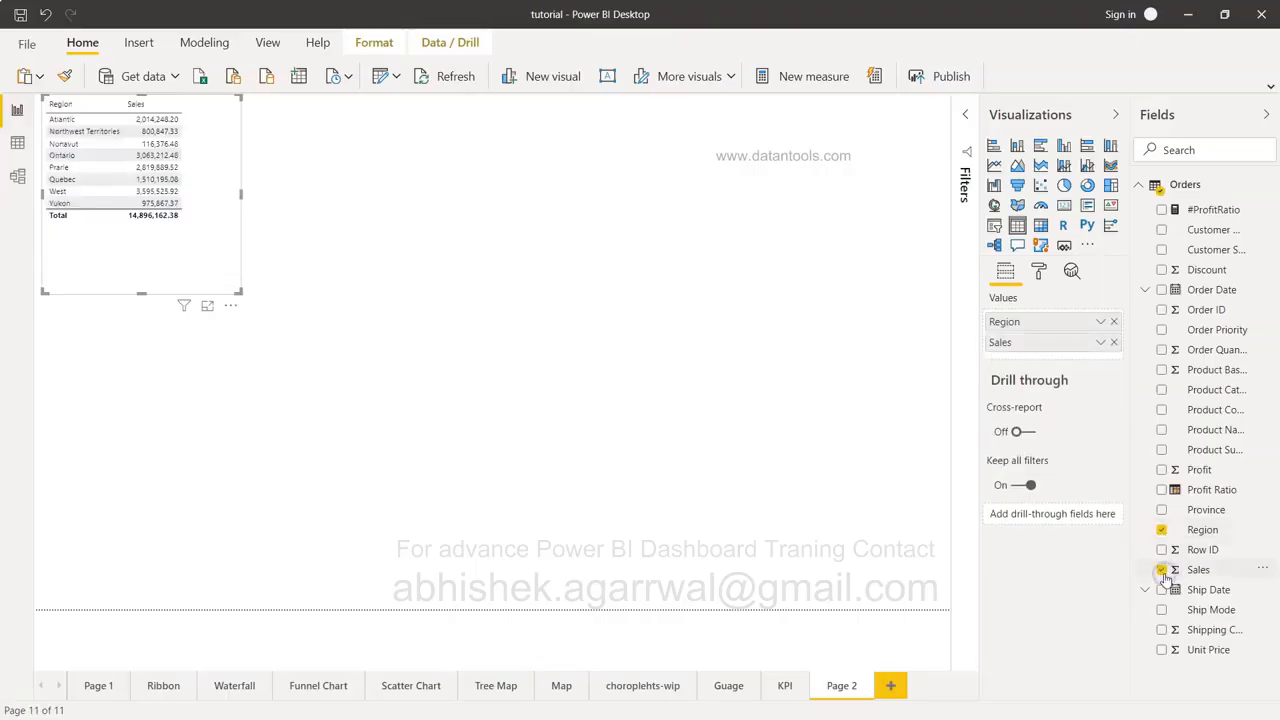
{"action": "left_click", "coordinate": [1161, 471]}
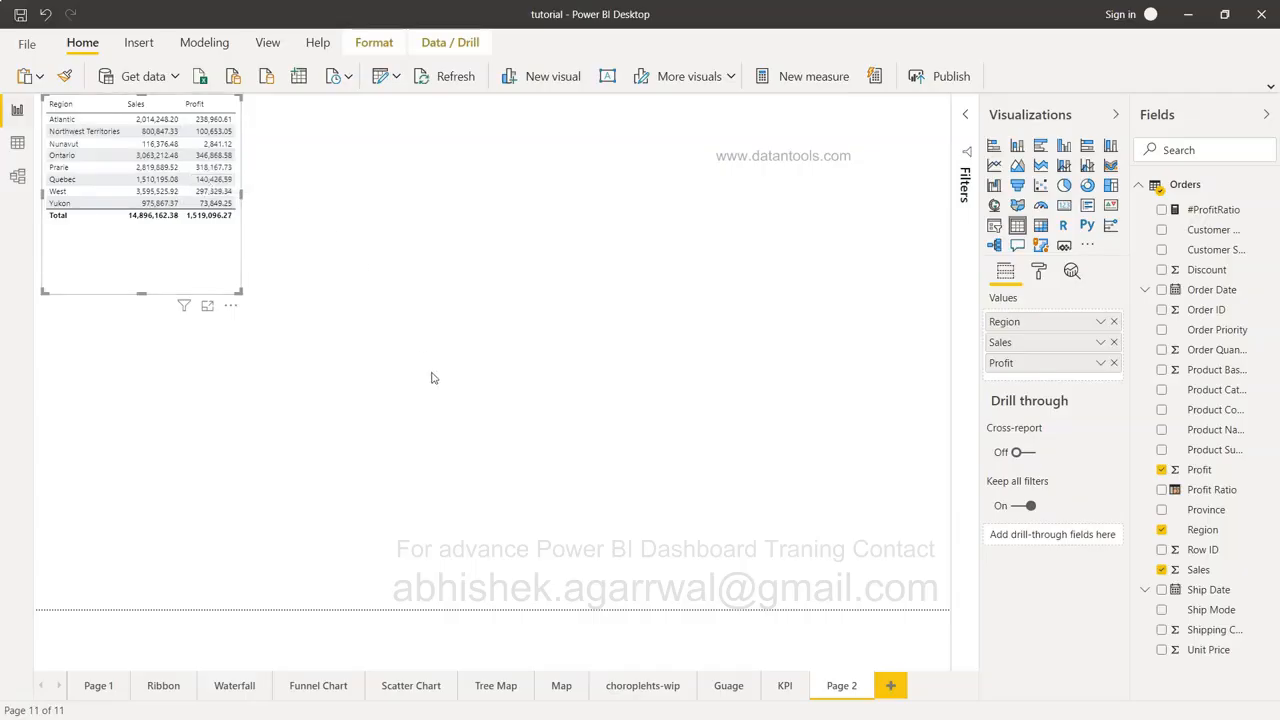
Resize the Region table, move it to the page centre, and widen it slightly.
{"action": "left_click_drag", "start_coordinate": [239, 291], "coordinate": [234, 241]}
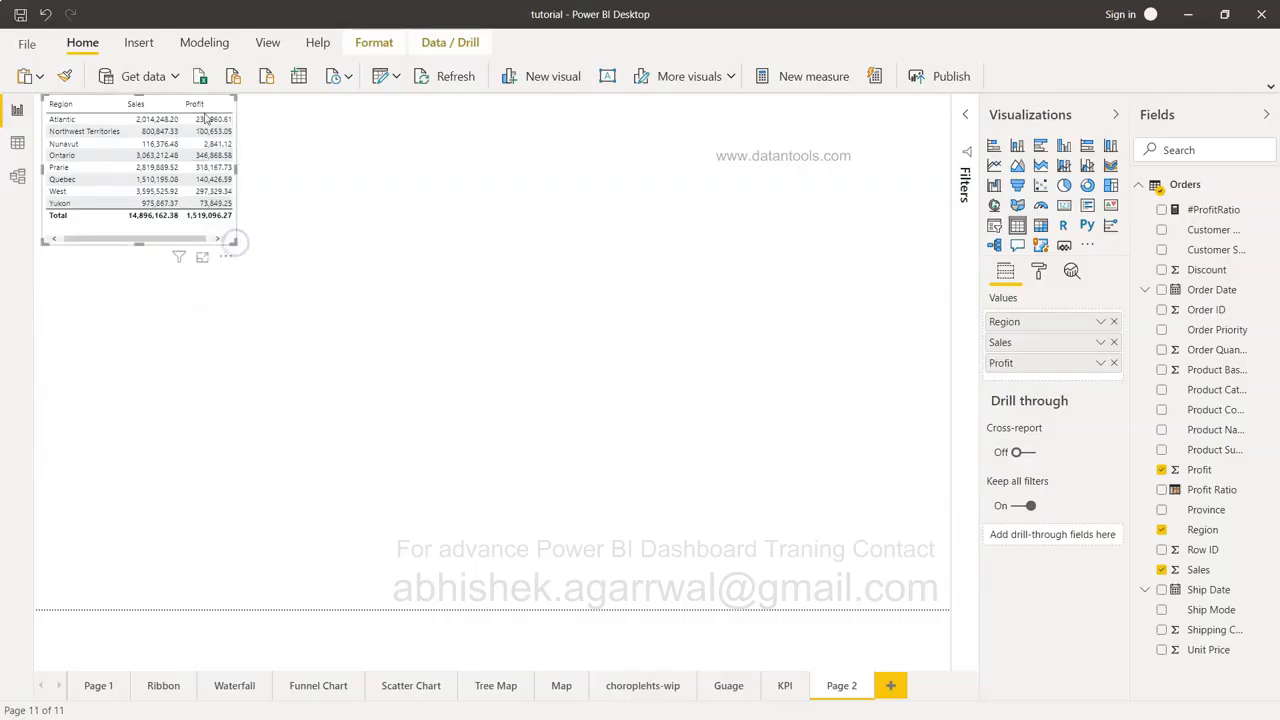
{"action": "left_click_drag", "start_coordinate": [96, 97], "coordinate": [394, 342]}
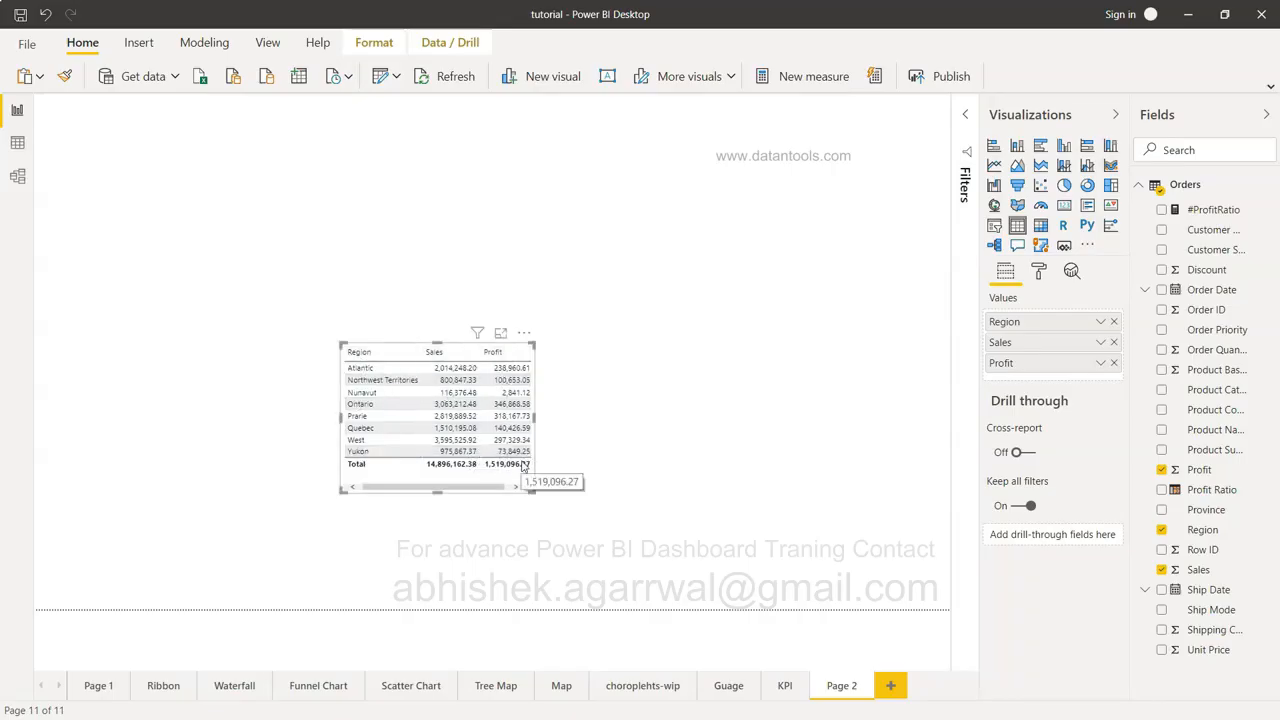
{"action": "left_click_drag", "start_coordinate": [536, 419], "coordinate": [560, 421]}
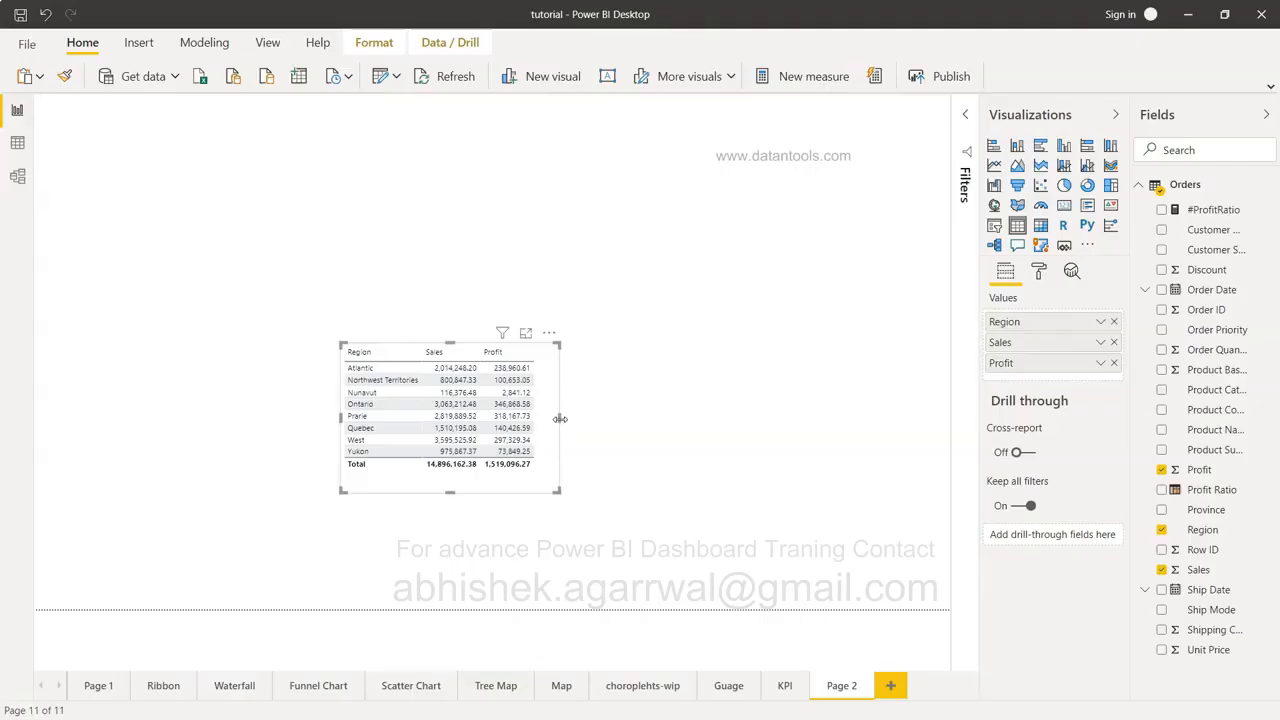
Apply the Minimal table style and stretch the table down to show Yukon.
{"action": "left_click", "coordinate": [1039, 273]}
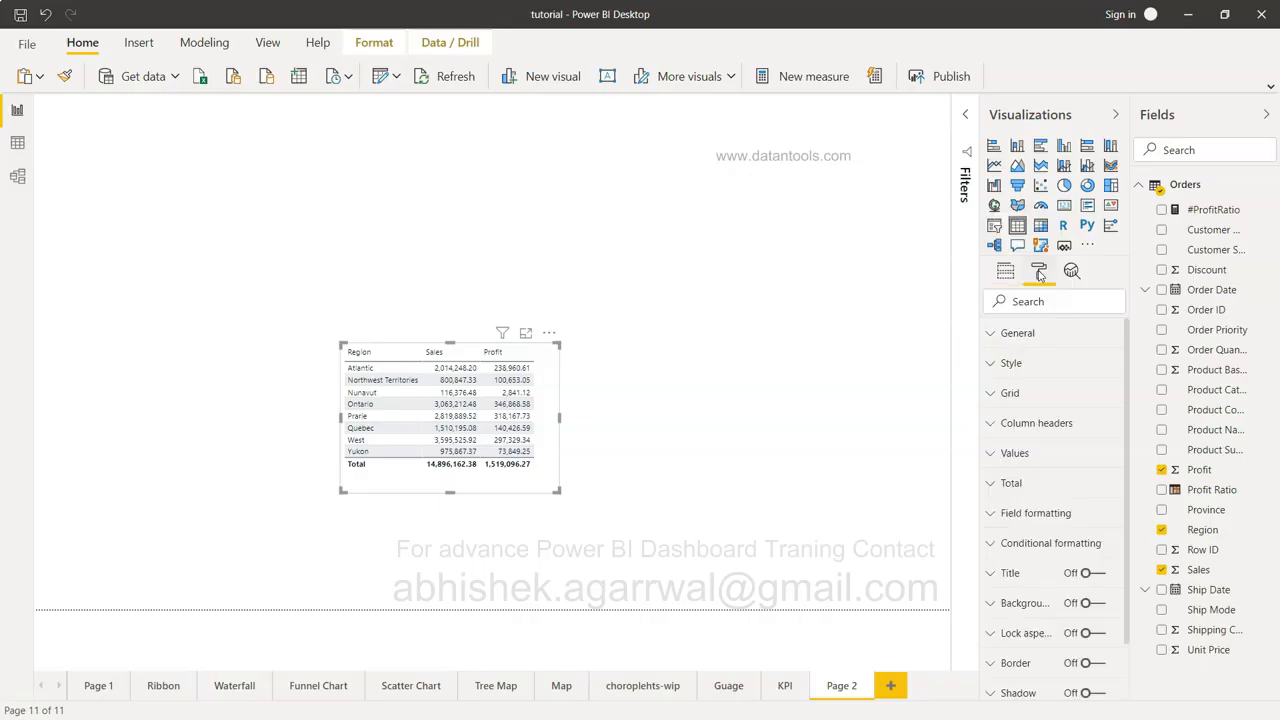
{"action": "left_click", "coordinate": [1012, 364]}
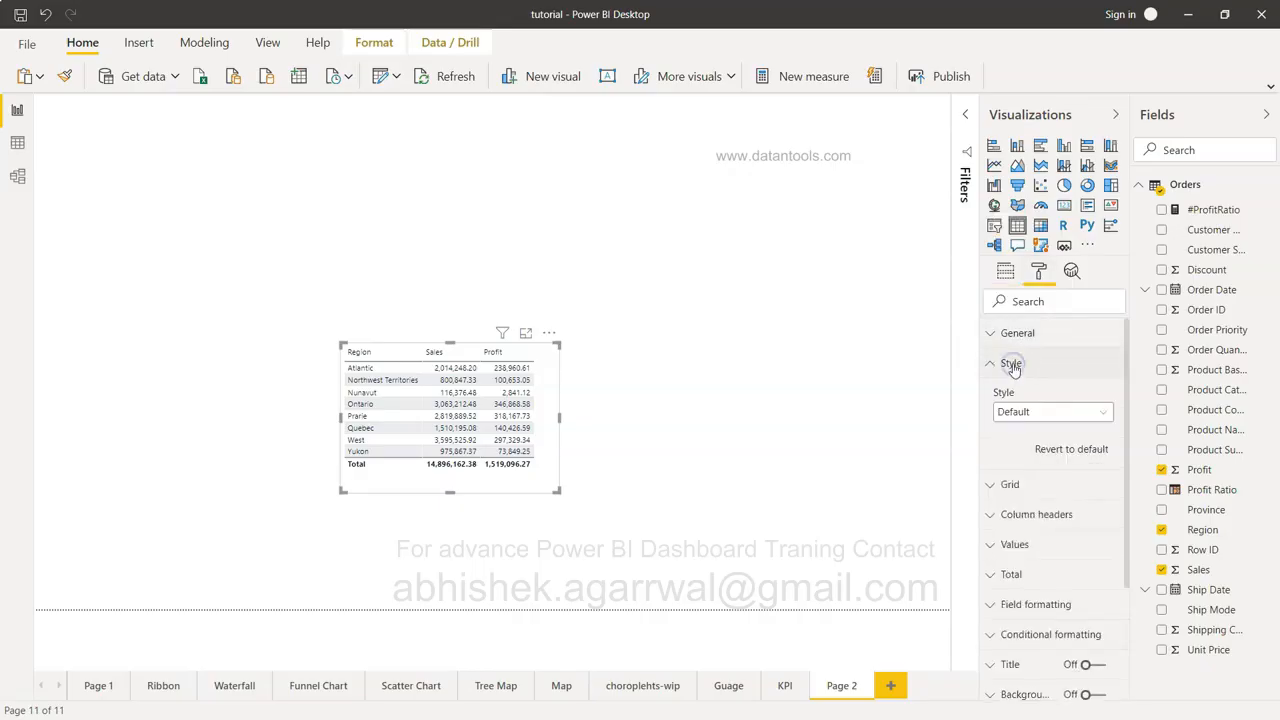
{"action": "left_click", "coordinate": [1027, 418]}
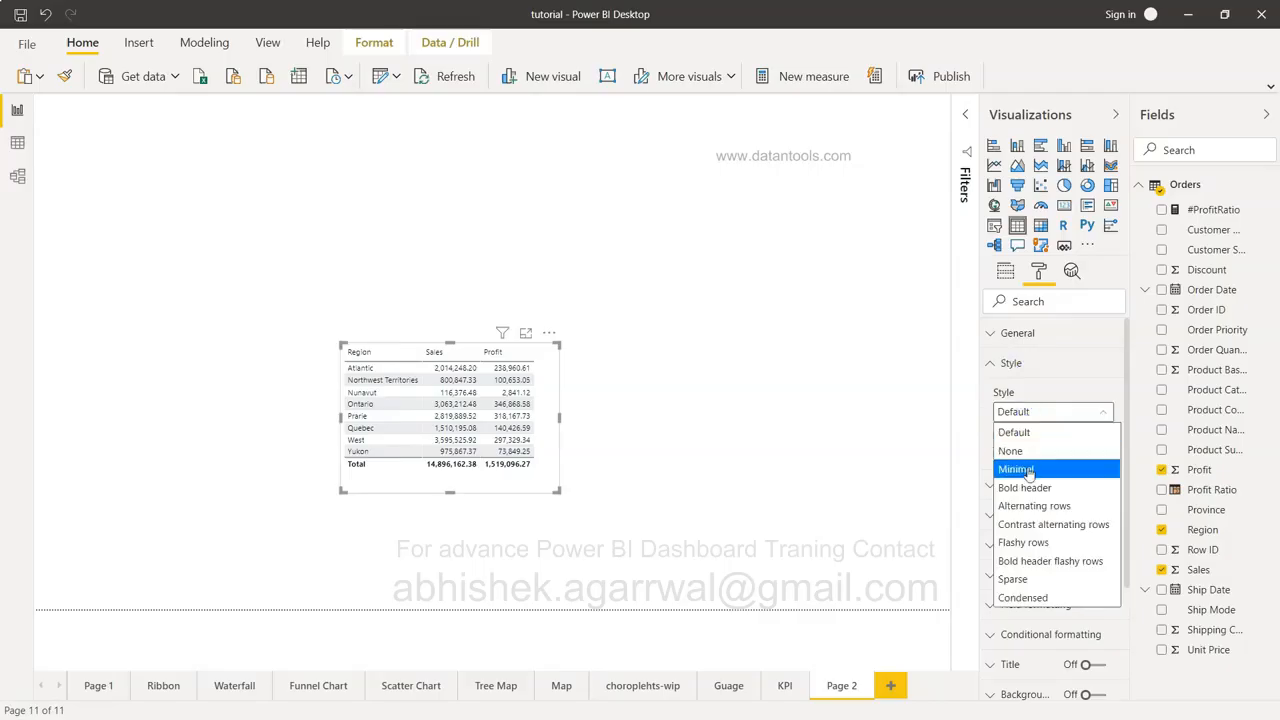
{"action": "left_click", "coordinate": [1028, 470]}
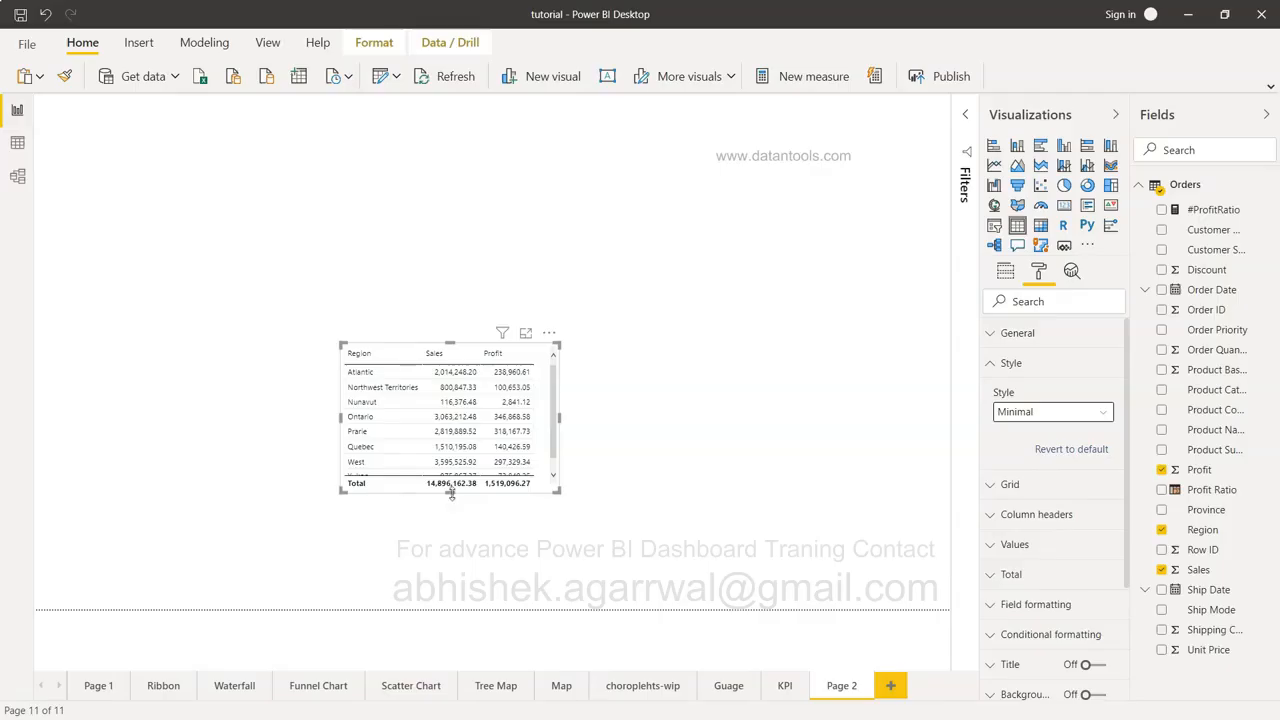
{"action": "left_click_drag", "start_coordinate": [451, 492], "coordinate": [451, 521]}
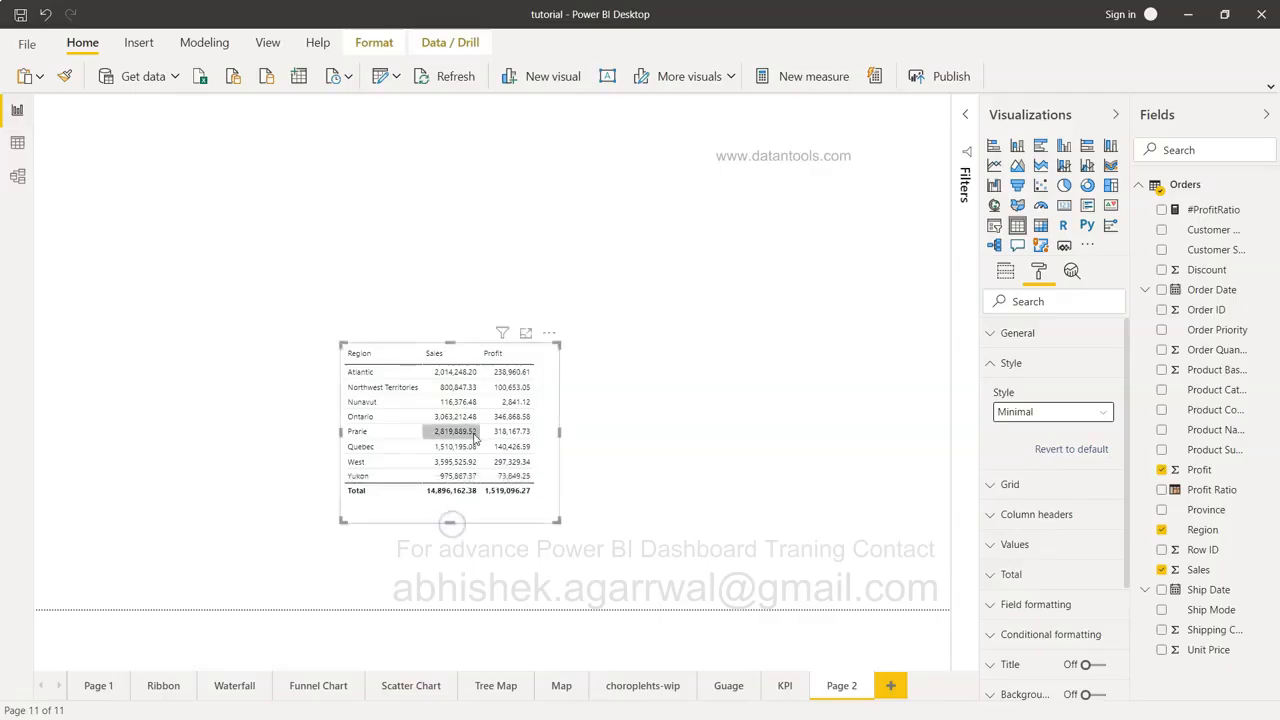
Try Bold header, Alternating rows, Contrast, Flashy rows, Sparse and None styles, then return to Minimal.
{"action": "left_click", "coordinate": [1020, 413]}
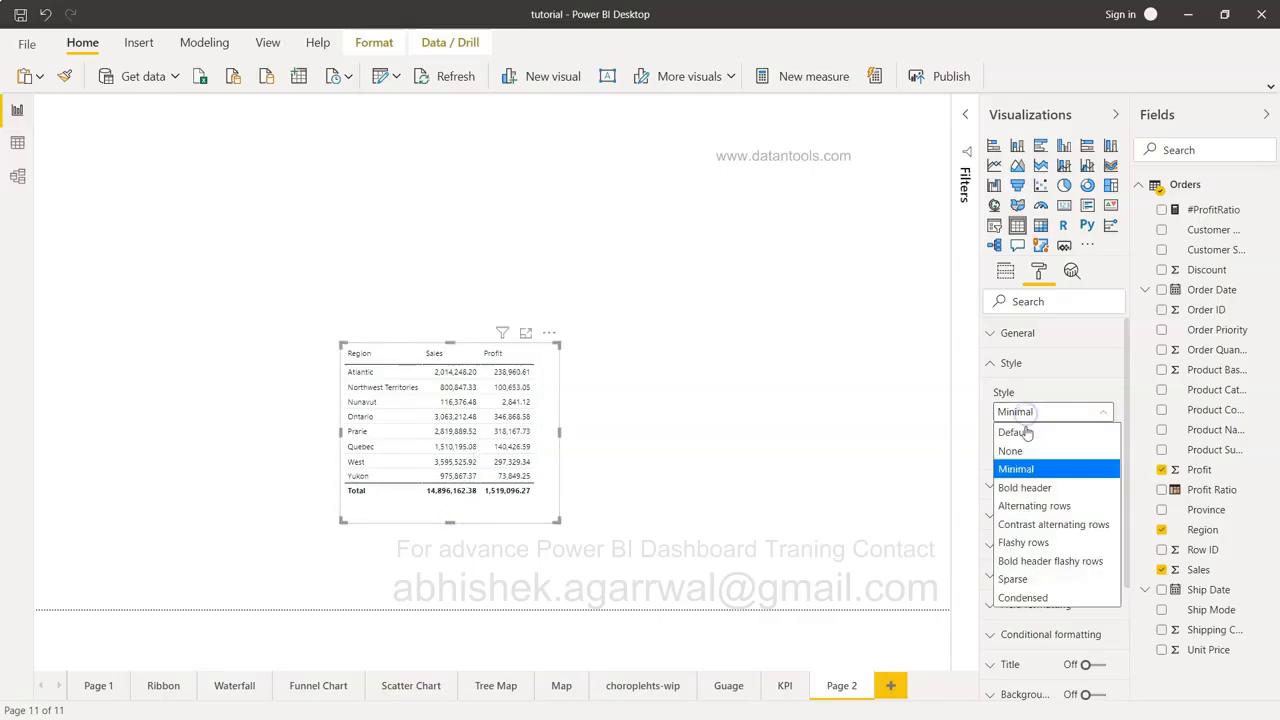
{"action": "left_click", "coordinate": [1030, 486]}
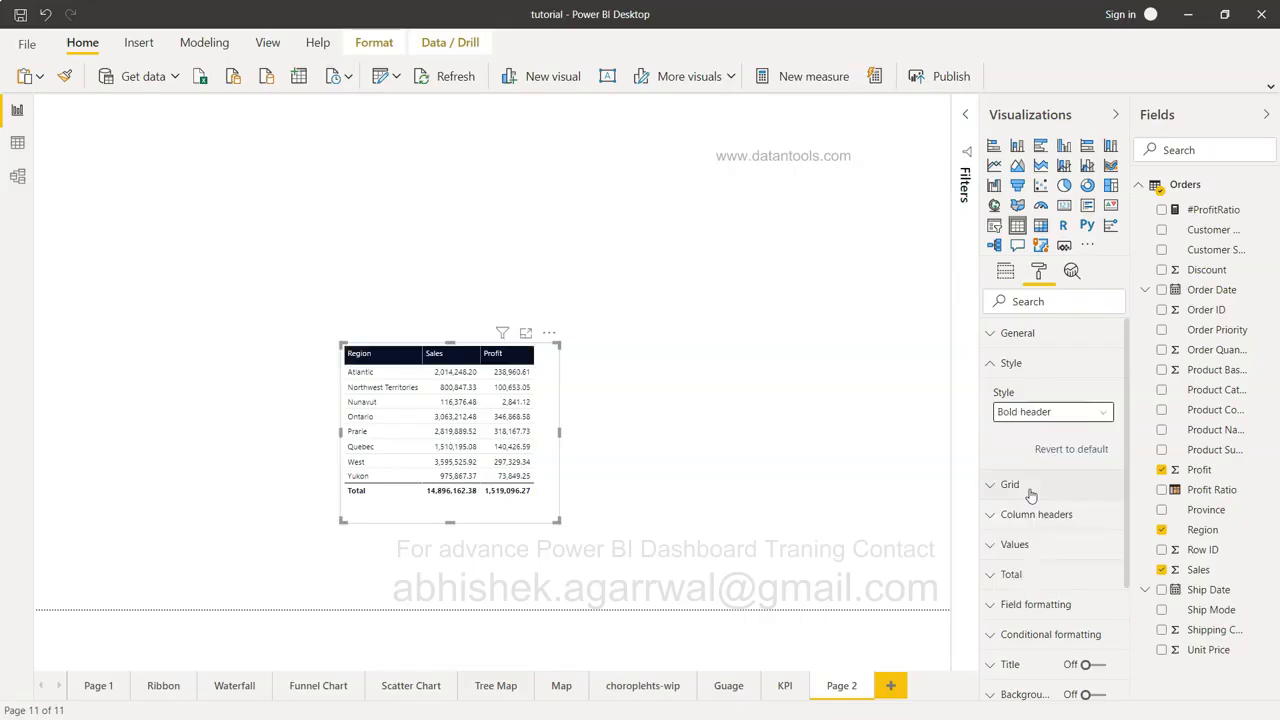
{"action": "left_click", "coordinate": [1040, 413]}
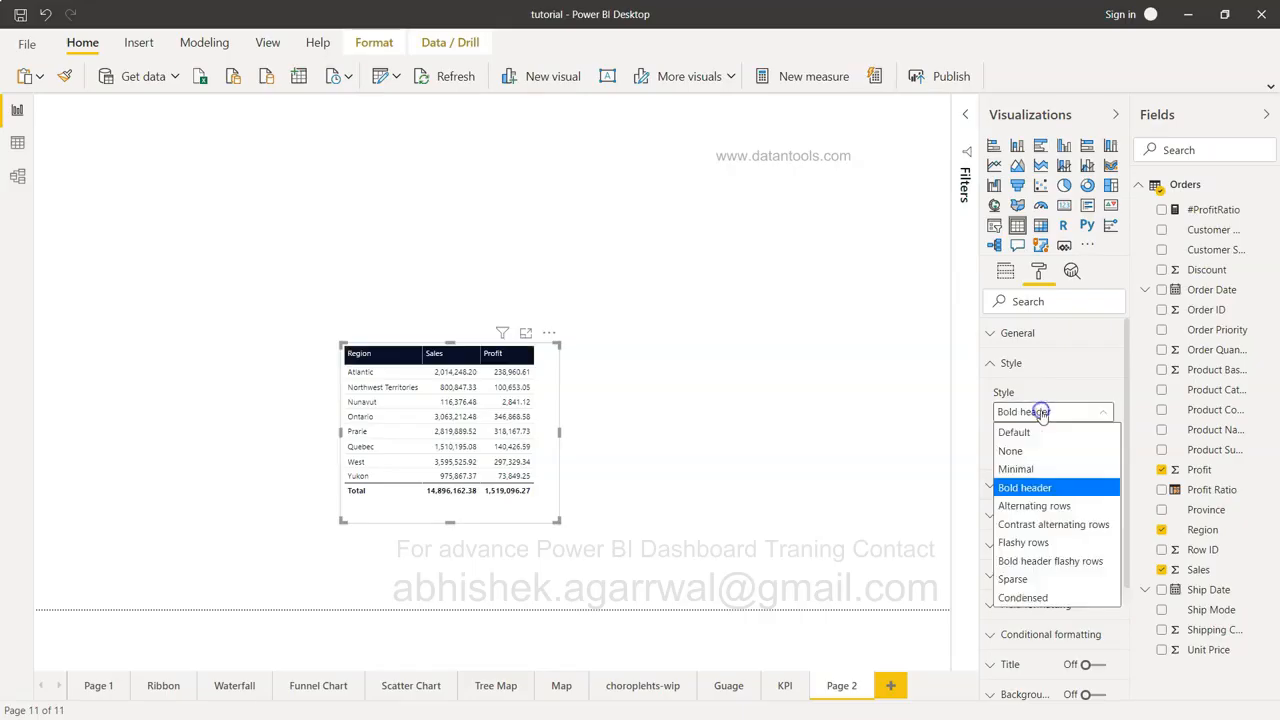
{"action": "left_click", "coordinate": [1047, 513]}
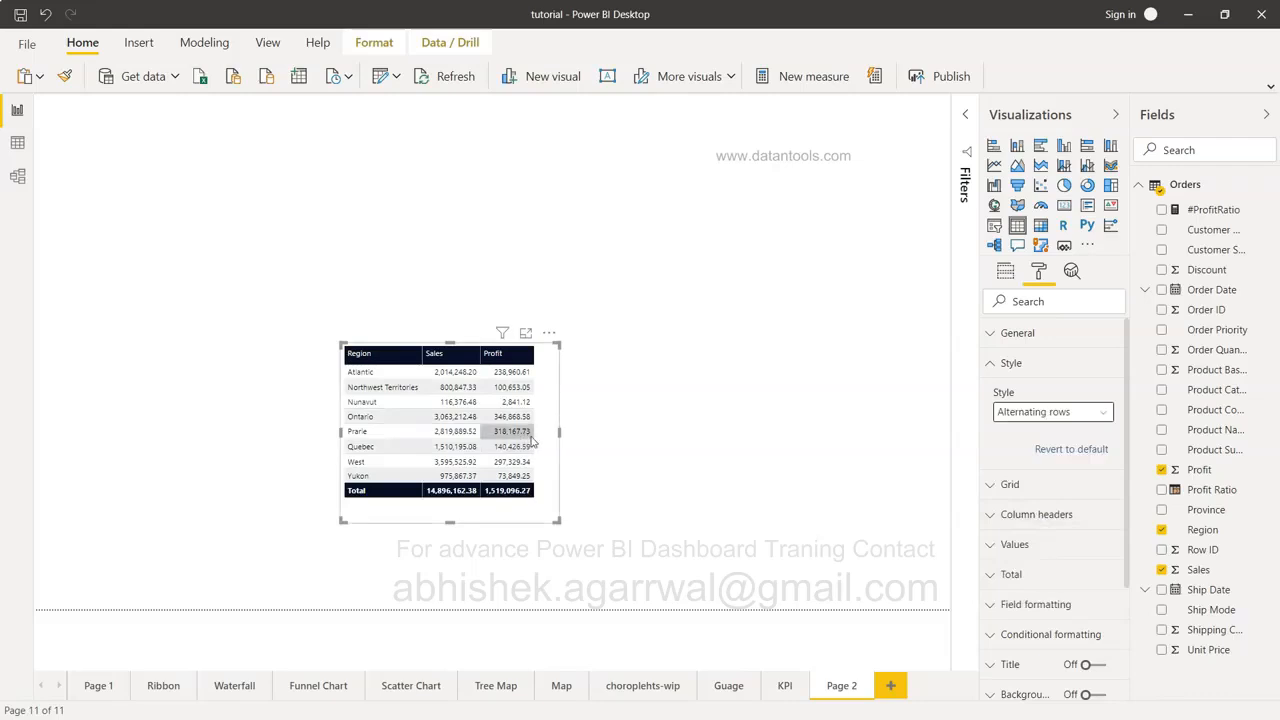
{"action": "left_click", "coordinate": [1062, 412]}
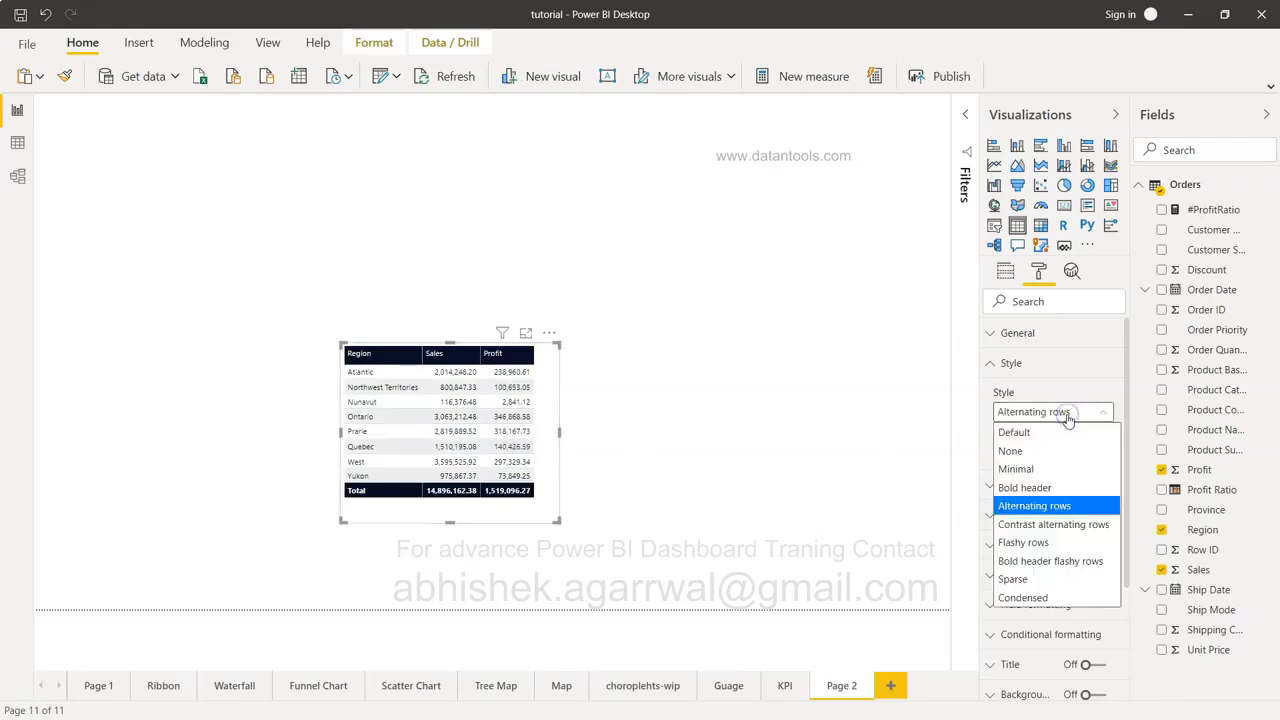
{"action": "left_click", "coordinate": [1066, 525]}
{"action": "left_click", "coordinate": [1068, 420]}
{"action": "left_click", "coordinate": [1046, 540]}
{"action": "left_click", "coordinate": [1070, 422]}
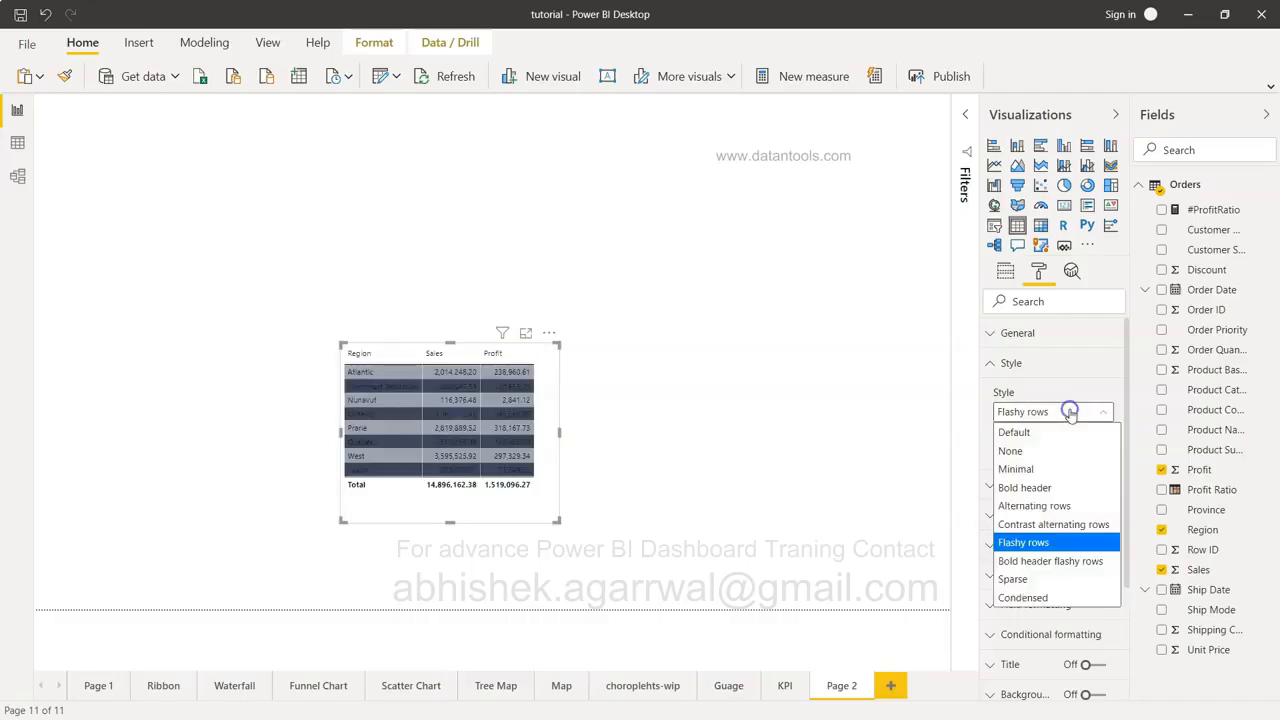
{"action": "left_click", "coordinate": [1049, 575]}
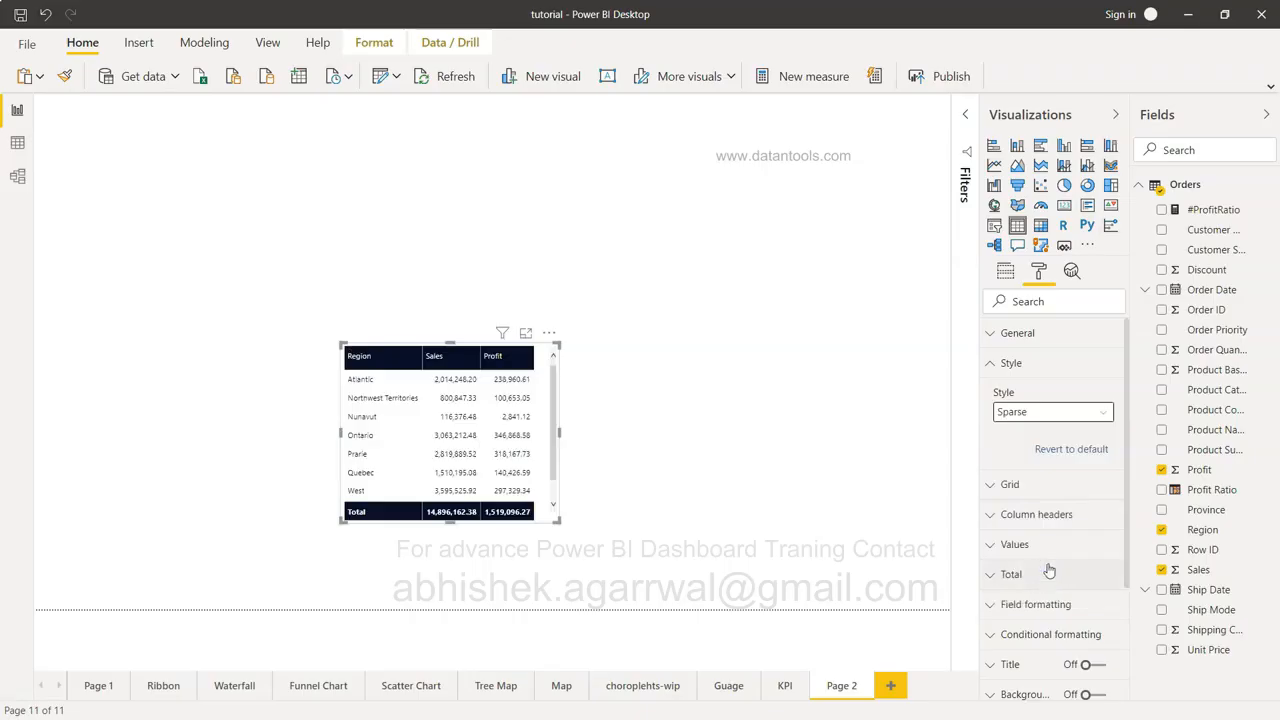
{"action": "left_click", "coordinate": [1037, 416]}
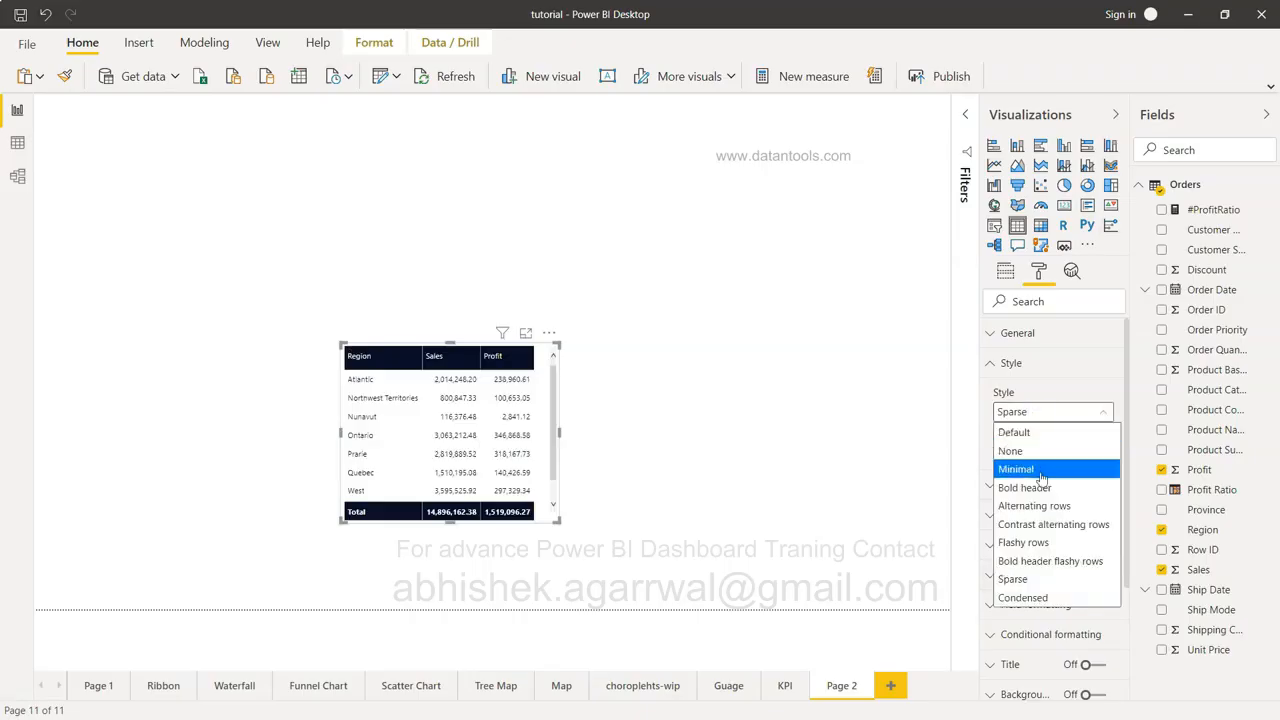
{"action": "left_click", "coordinate": [1036, 450]}
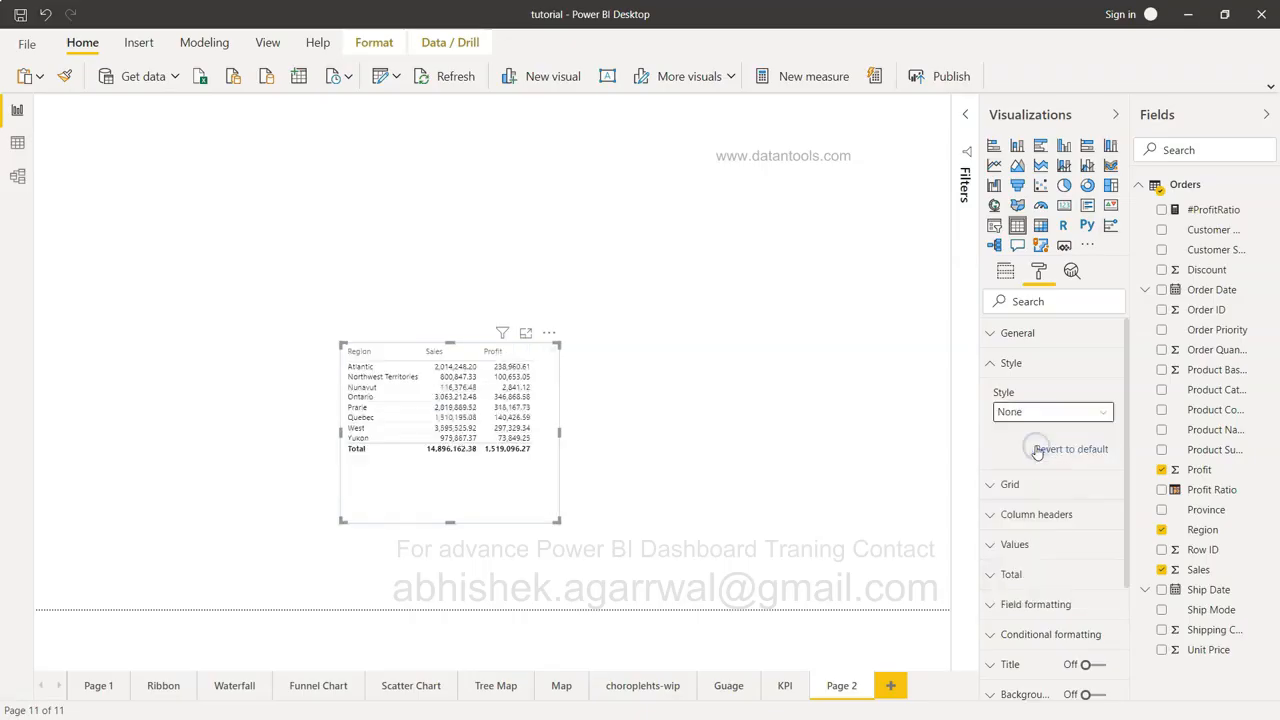
{"action": "left_click", "coordinate": [1043, 412]}
{"action": "left_click", "coordinate": [1043, 468]}
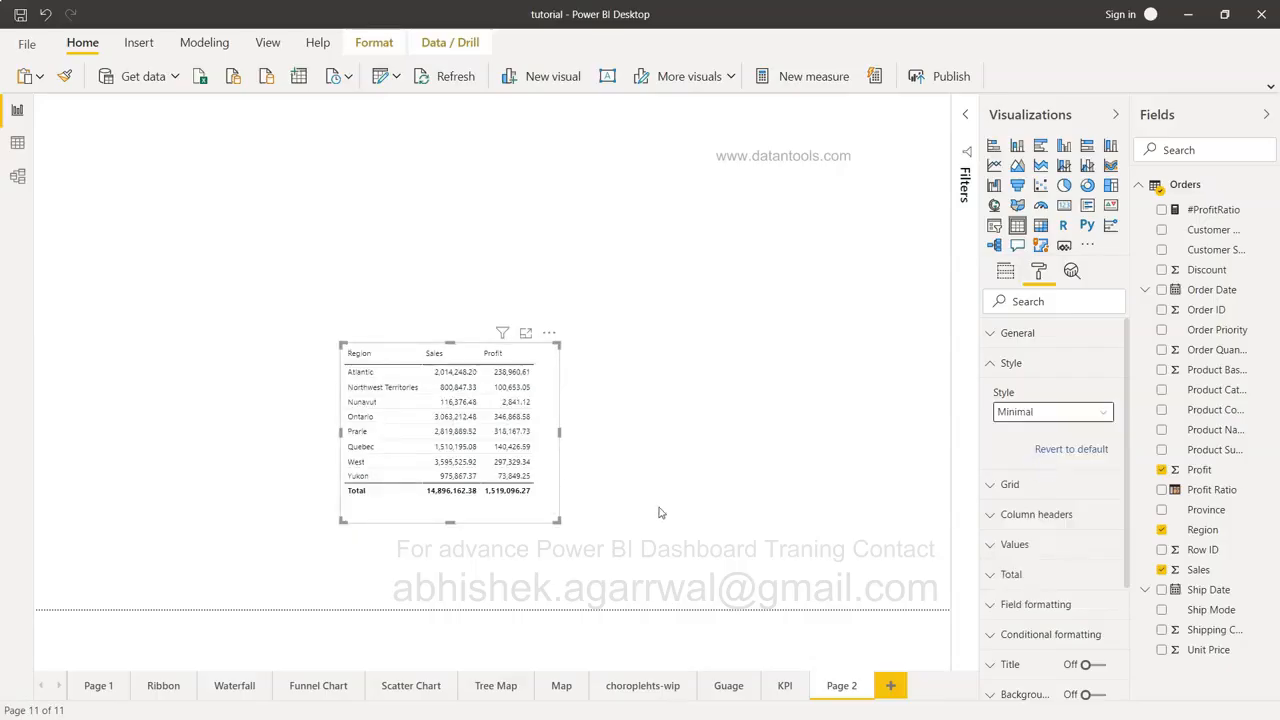
{"action": "left_click", "coordinate": [1006, 485]}
Turn on vertical grid lines for the Region table.
{"action": "scroll", "coordinate": [1033, 565], "scroll_direction": "down", "scroll_amount": 2}
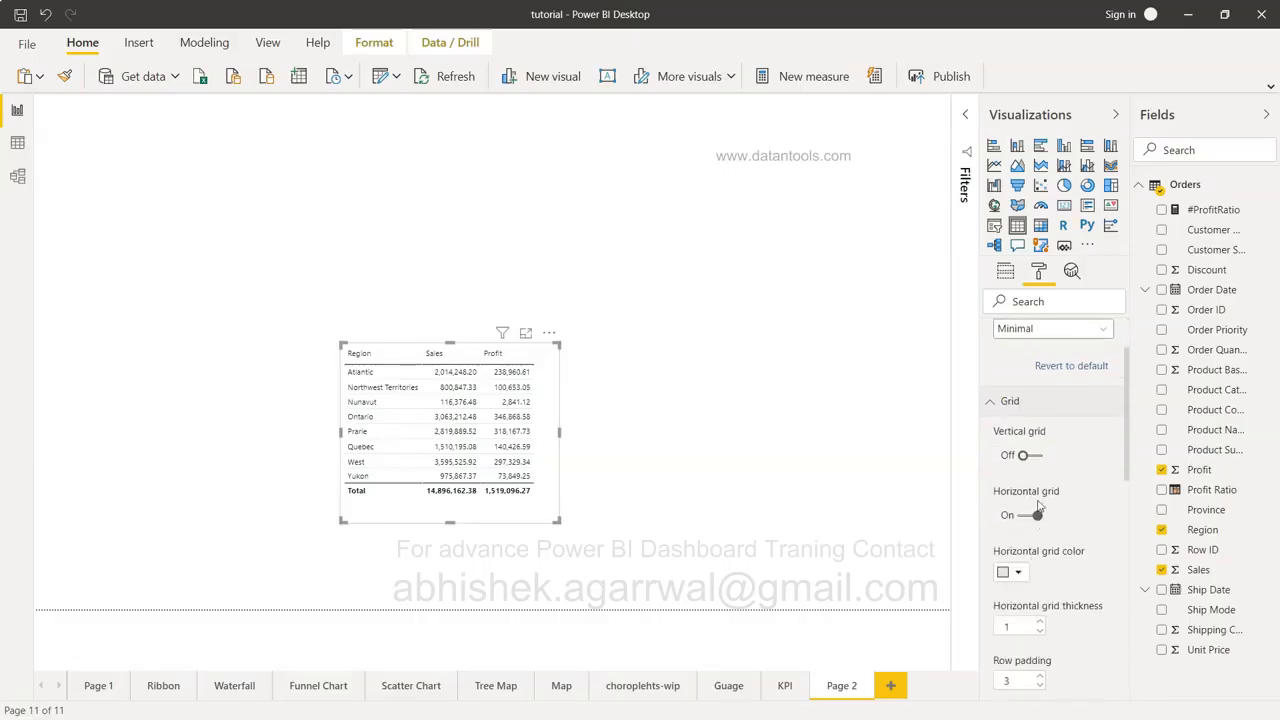
{"action": "left_click", "coordinate": [1030, 456]}
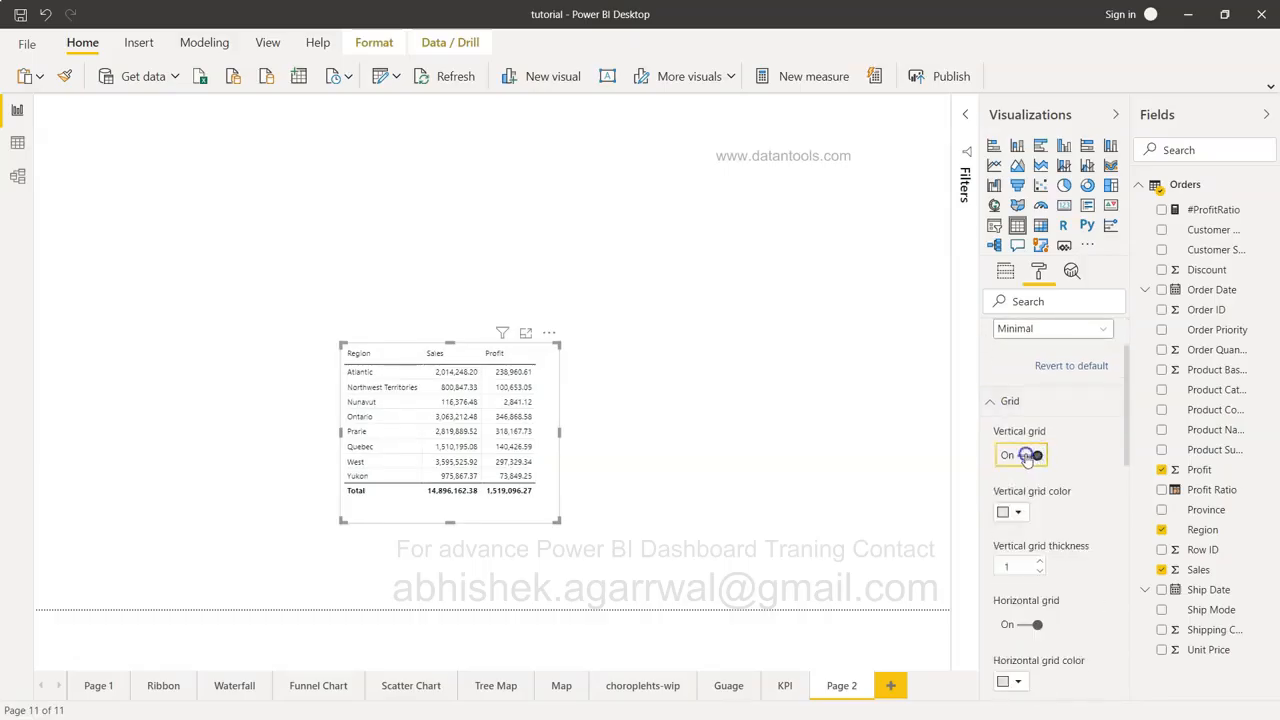
{"action": "left_click", "coordinate": [1032, 456]}
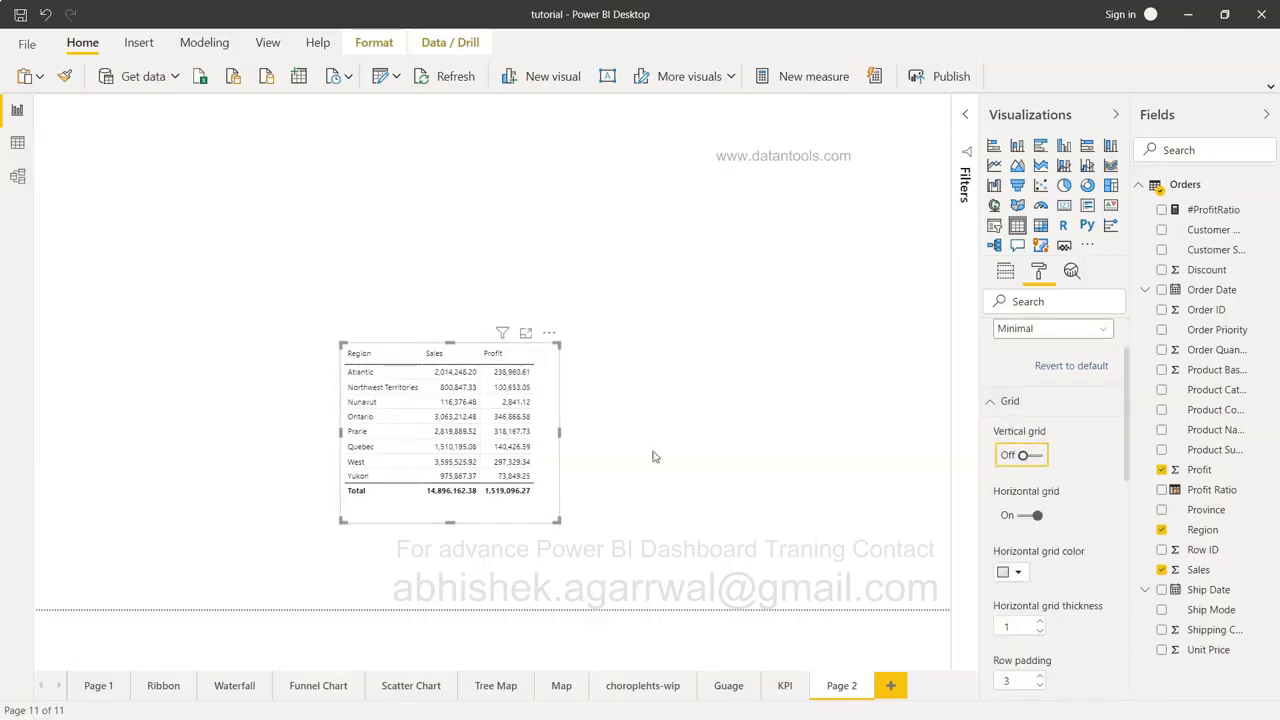
{"action": "left_click", "coordinate": [1037, 456]}
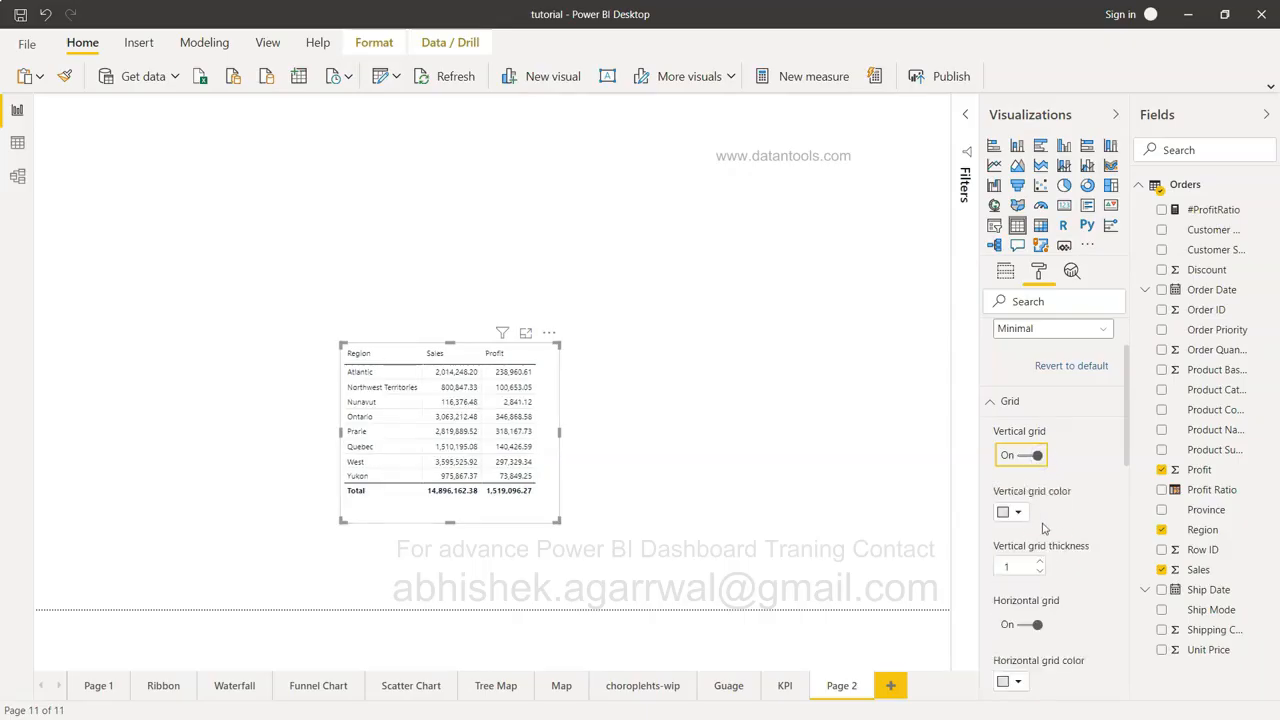
Raise row padding to 6 and enlarge the table so the Yukon row fits.
{"action": "scroll", "coordinate": [1040, 560], "scroll_direction": "down", "scroll_amount": 3}
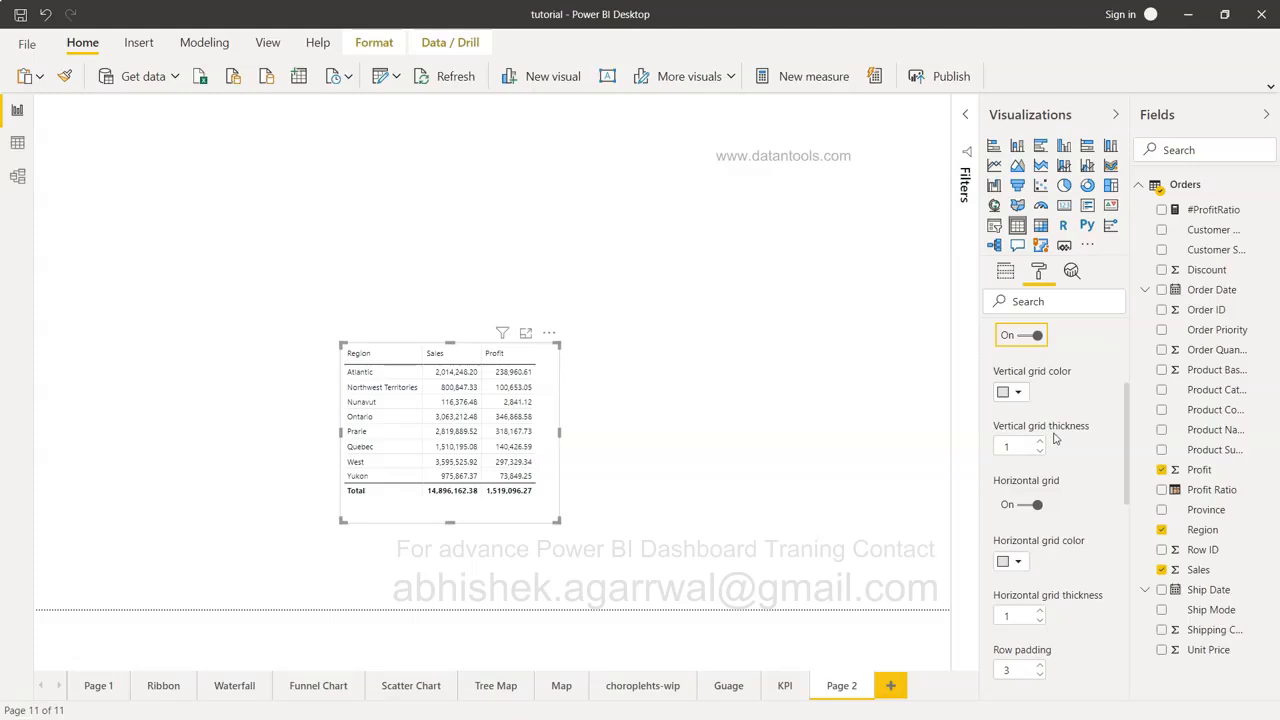
{"action": "scroll", "coordinate": [1053, 437], "scroll_direction": "down", "scroll_amount": 2}
{"action": "scroll", "coordinate": [1050, 473], "scroll_direction": "down", "scroll_amount": 4}
{"action": "left_click", "coordinate": [1041, 388]}
{"action": "left_click", "coordinate": [1041, 388]}
{"action": "left_click", "coordinate": [1041, 388]}
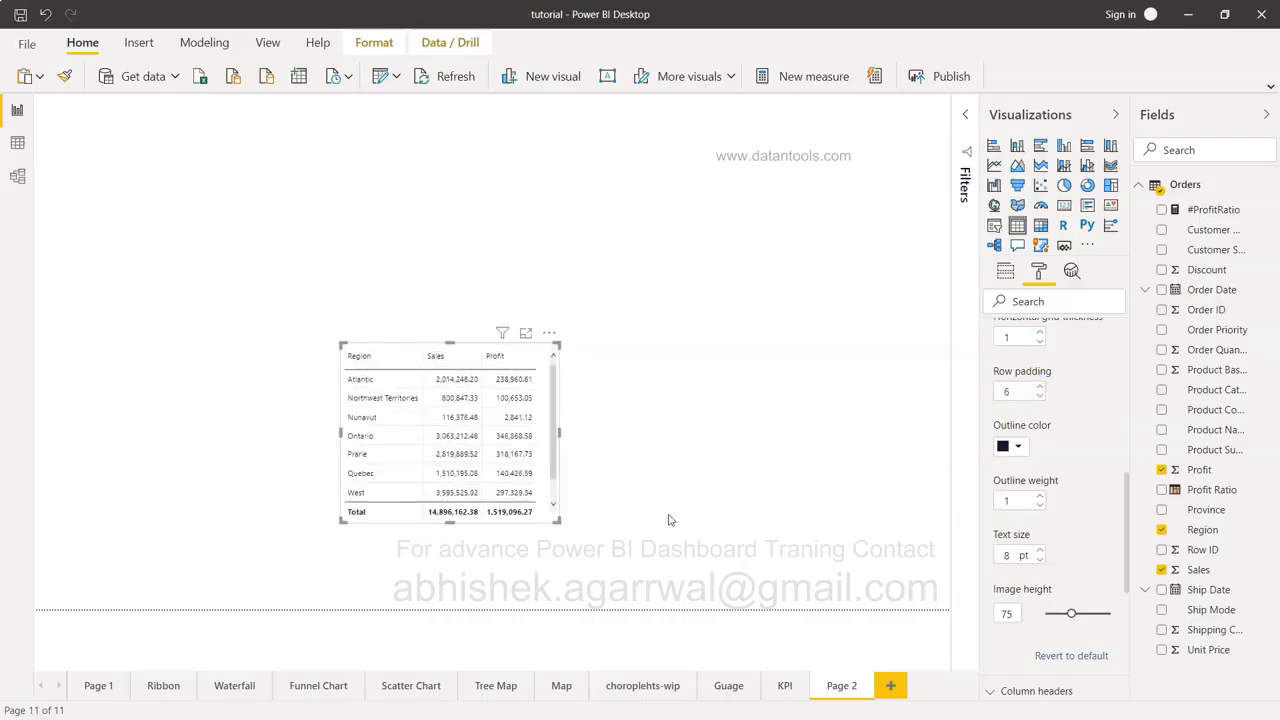
{"action": "left_click_drag", "start_coordinate": [560, 521], "coordinate": [620, 596]}
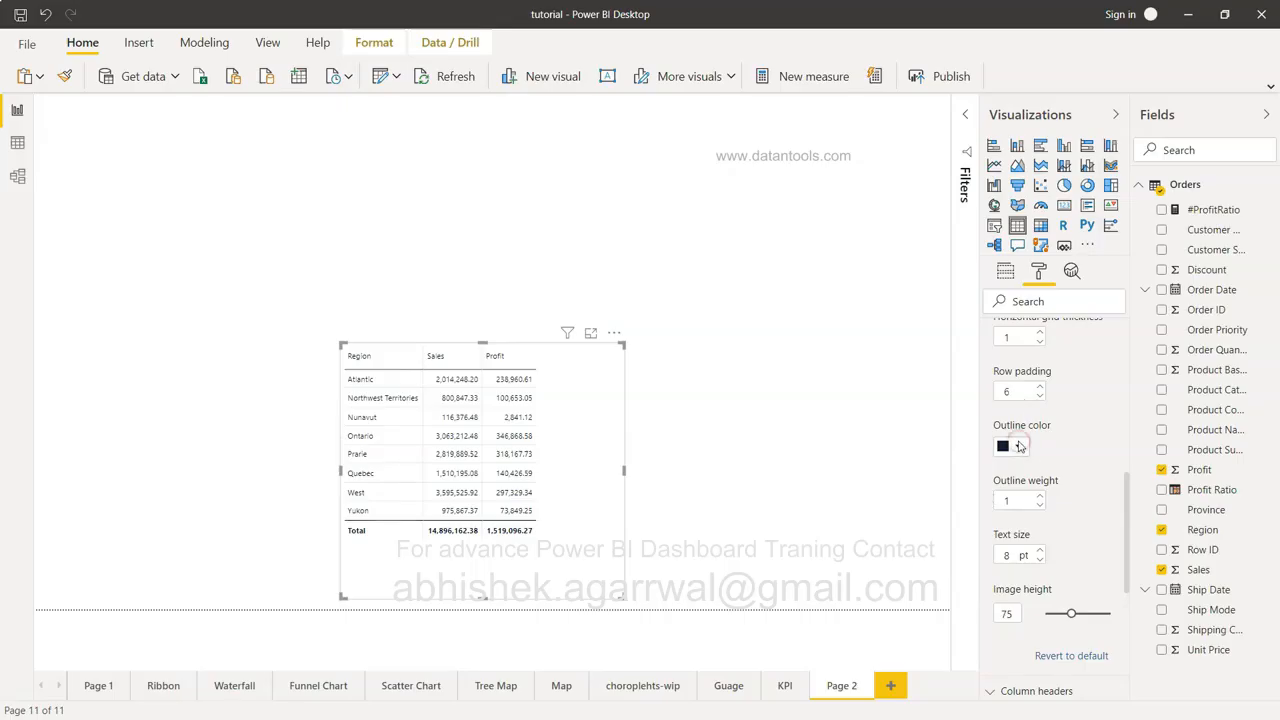
{"action": "scroll", "coordinate": [1060, 480], "scroll_direction": "down", "scroll_amount": 2}
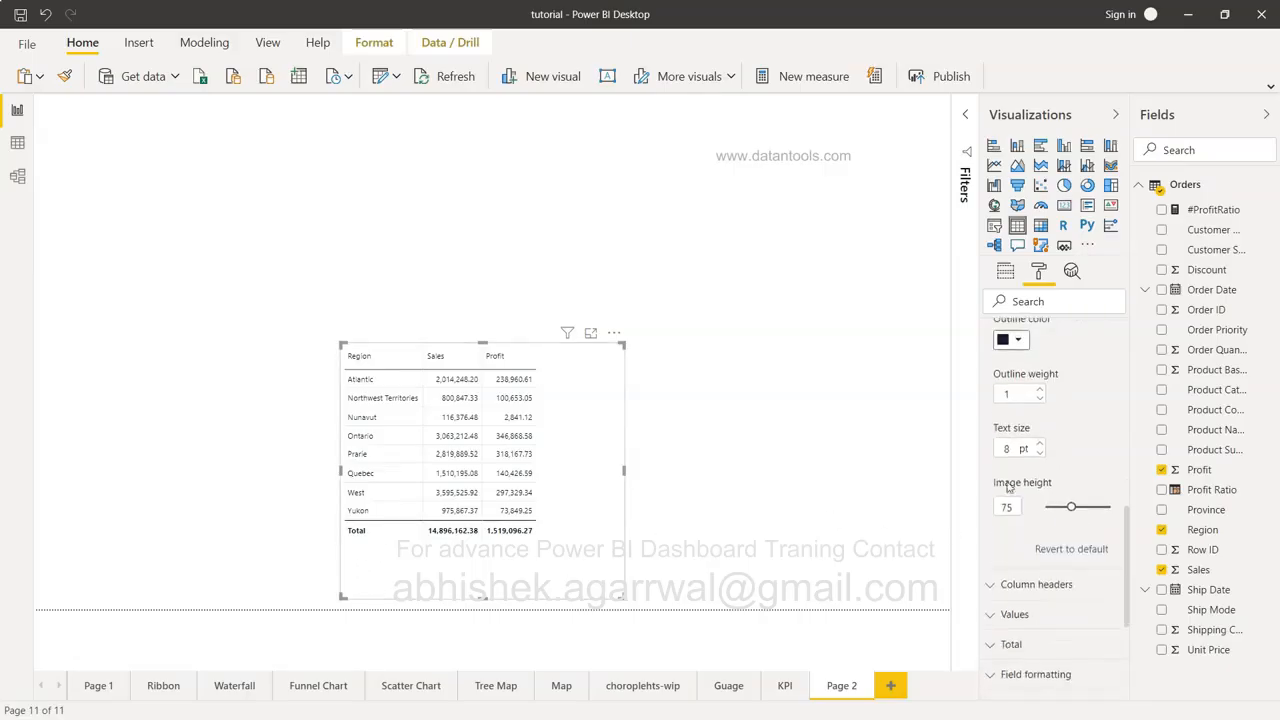
{"action": "scroll", "coordinate": [1008, 485], "scroll_direction": "down", "scroll_amount": 4}
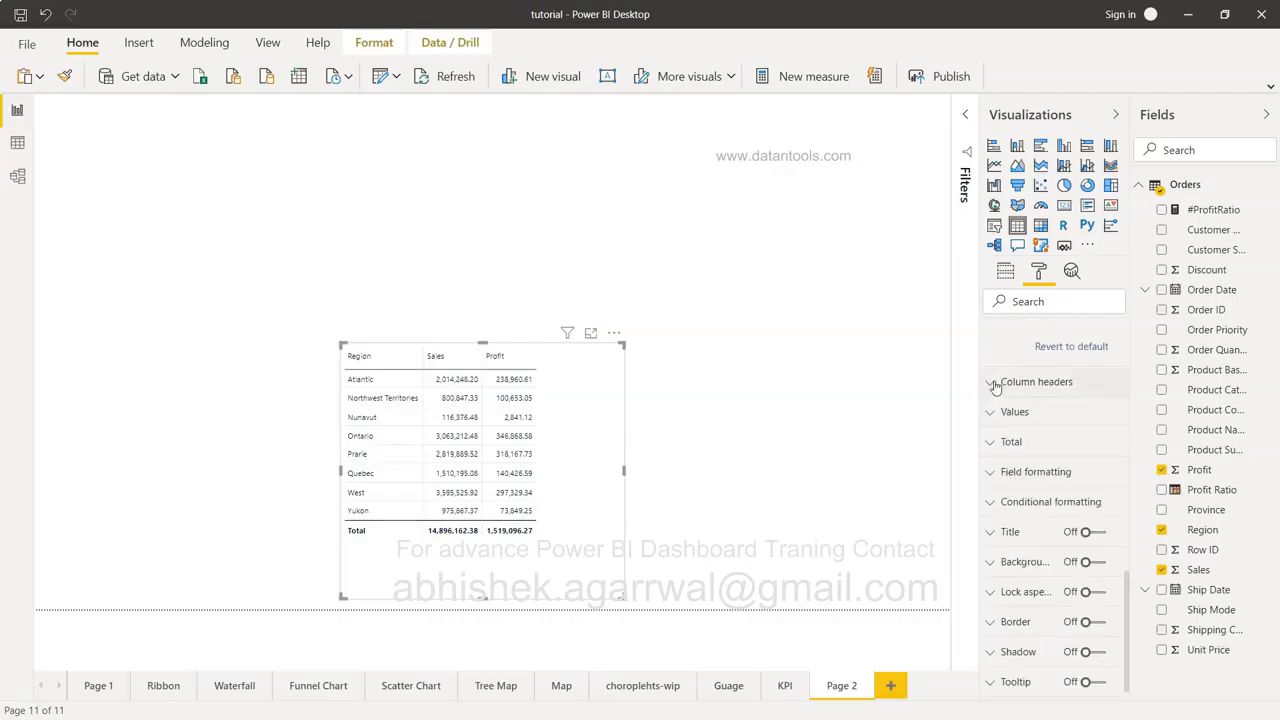
Give the column headers a Top + bottom outline.
{"action": "left_click", "coordinate": [993, 382]}
{"action": "scroll", "coordinate": [1094, 484], "scroll_direction": "down", "scroll_amount": 1}
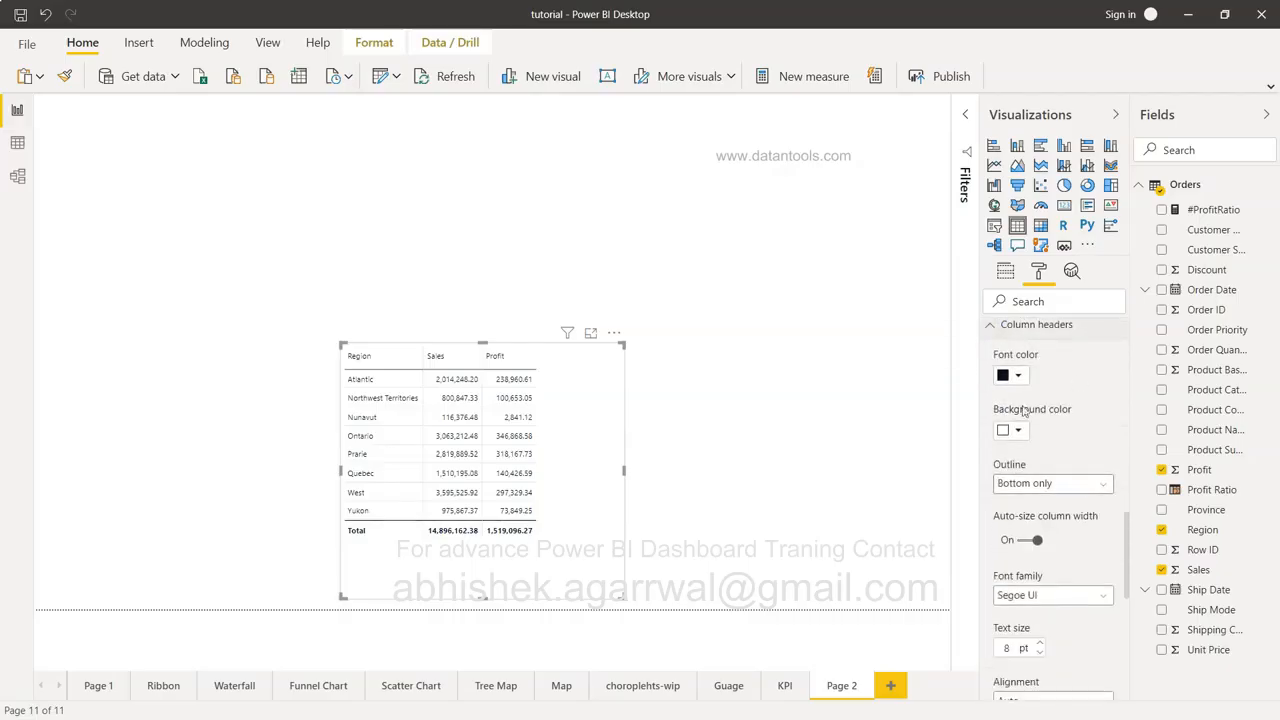
{"action": "left_click", "coordinate": [1052, 484]}
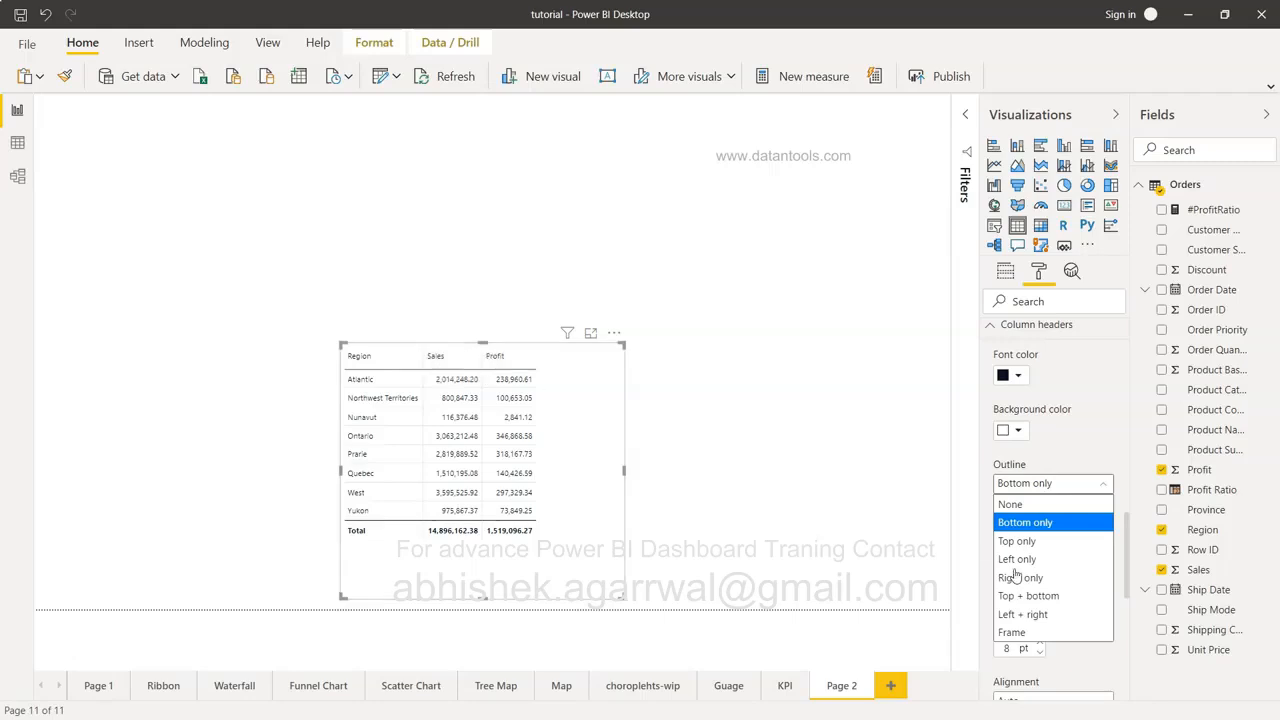
{"action": "left_click", "coordinate": [1030, 596]}
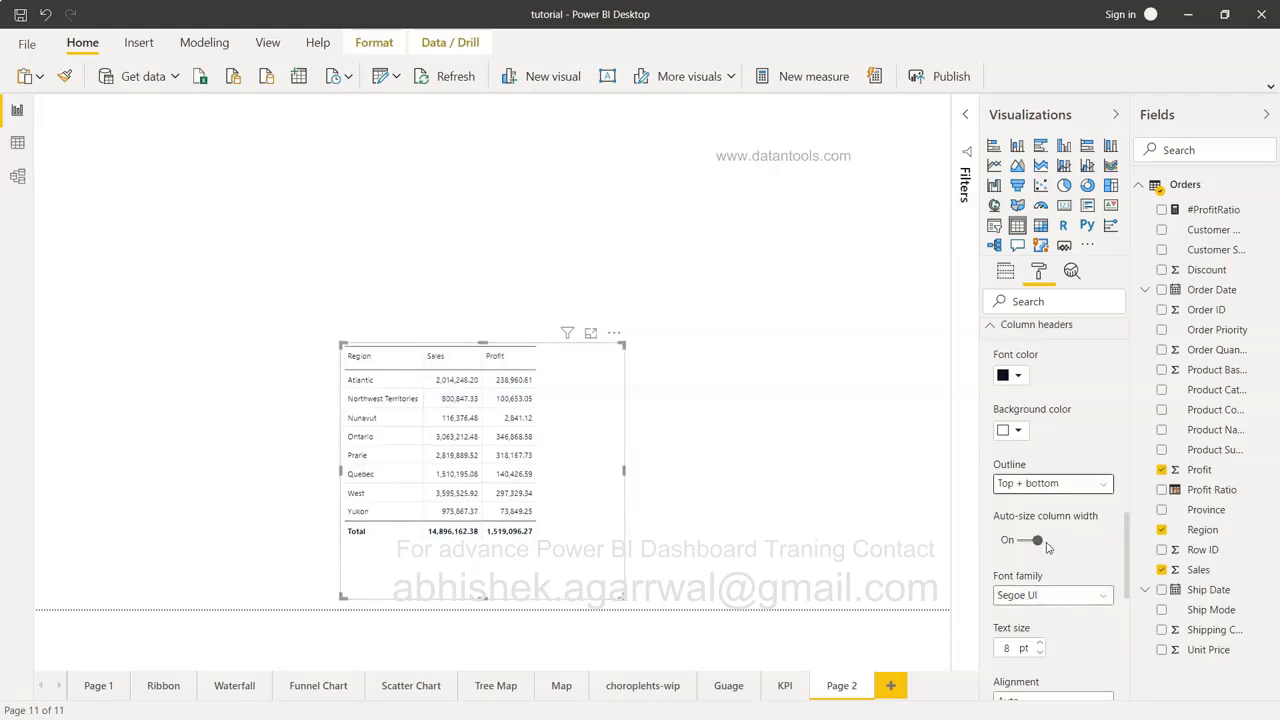
Set the header text size to 12 pt, keeping auto-size column width on.
{"action": "scroll", "coordinate": [1047, 545], "scroll_direction": "down", "scroll_amount": 3}
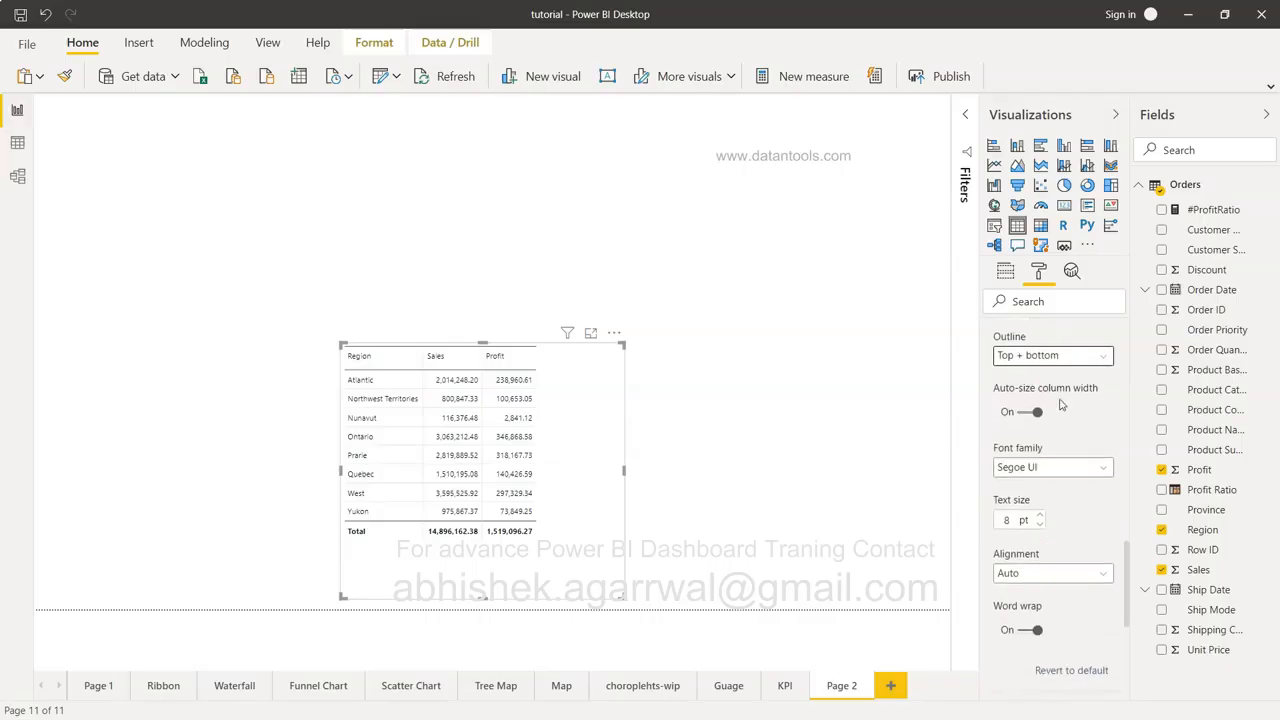
{"action": "left_click", "coordinate": [1036, 412]}
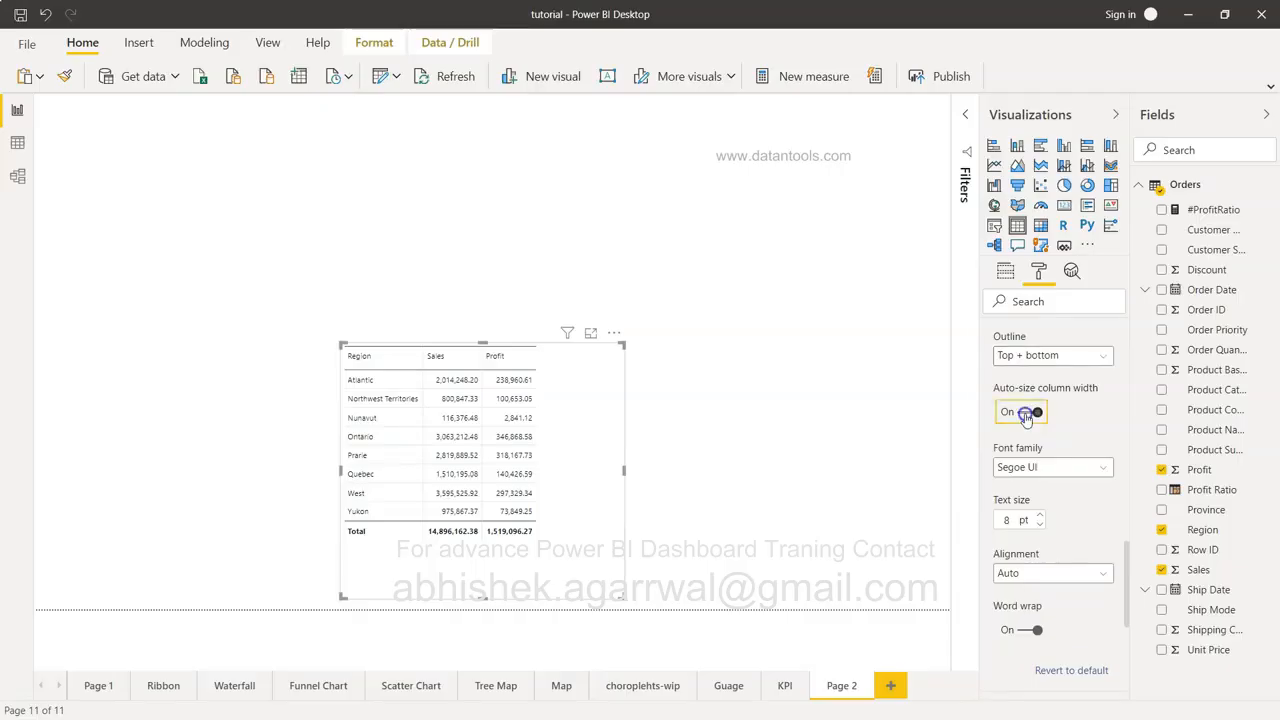
{"action": "left_click", "coordinate": [1036, 413]}
{"action": "left_click", "coordinate": [1039, 515]}
{"action": "left_click", "coordinate": [1039, 516]}
{"action": "left_click", "coordinate": [1039, 516]}
{"action": "left_click", "coordinate": [1039, 516]}
{"action": "left_click", "coordinate": [1039, 516]}
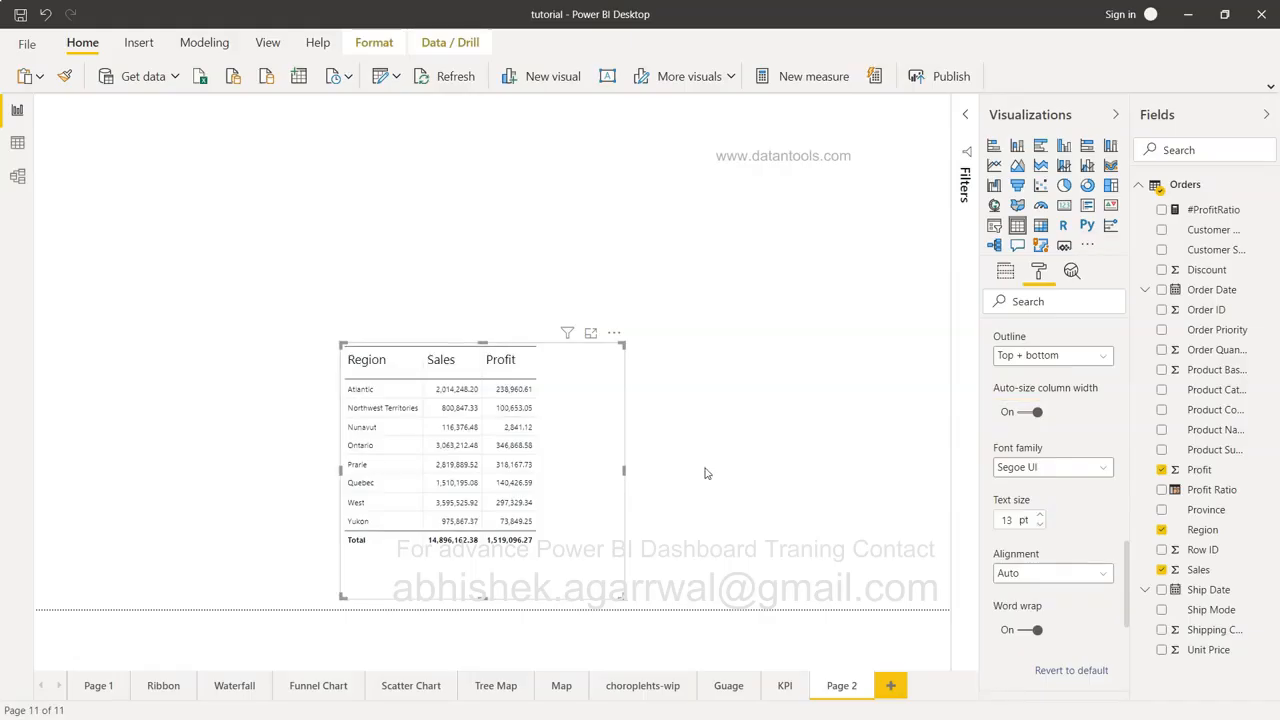
{"action": "left_click", "coordinate": [1039, 524]}
Try Center and Left header alignment, then leave it on Auto.
{"action": "scroll", "coordinate": [1077, 530], "scroll_direction": "down", "scroll_amount": 2}
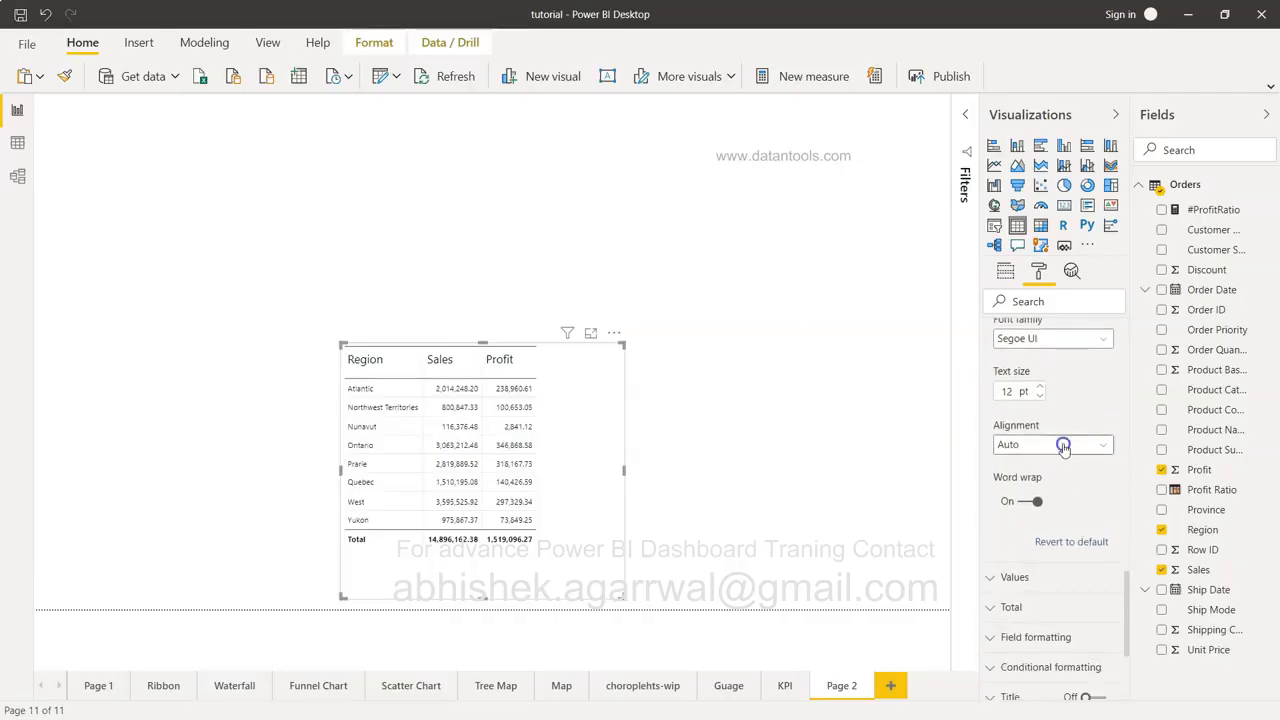
{"action": "left_click", "coordinate": [1062, 444]}
{"action": "left_click", "coordinate": [1062, 503]}
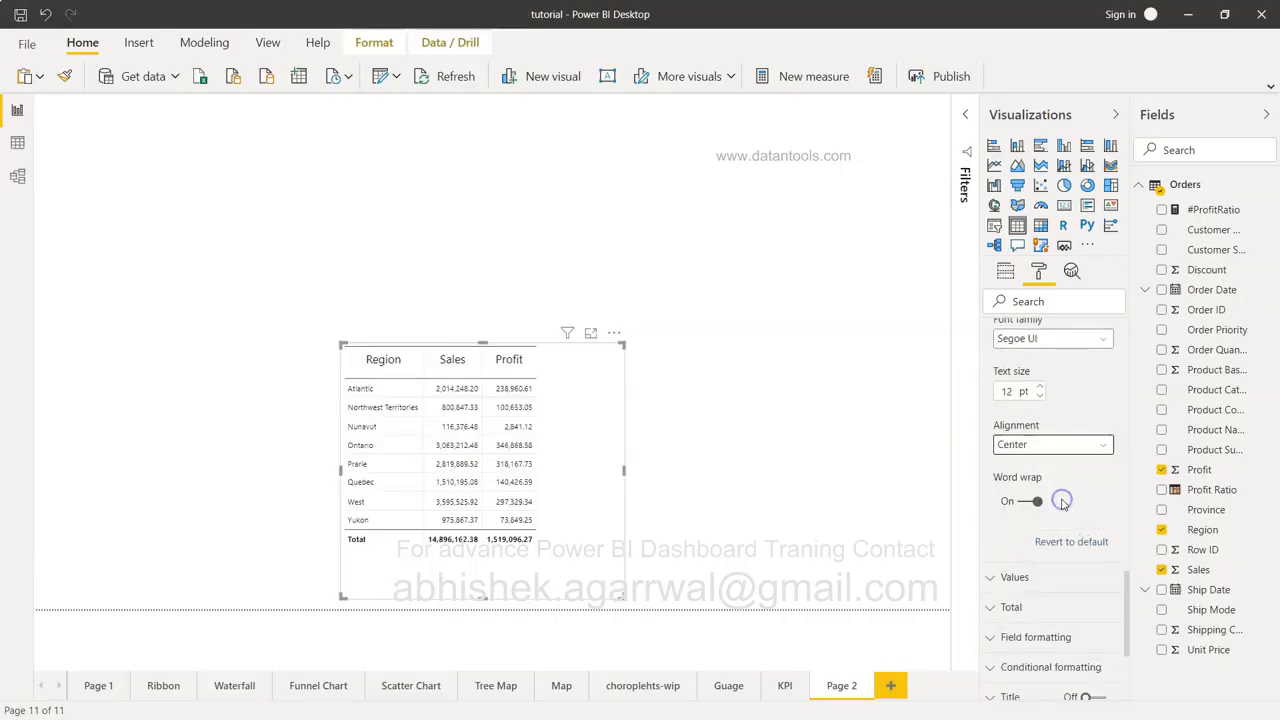
{"action": "left_click", "coordinate": [1066, 452]}
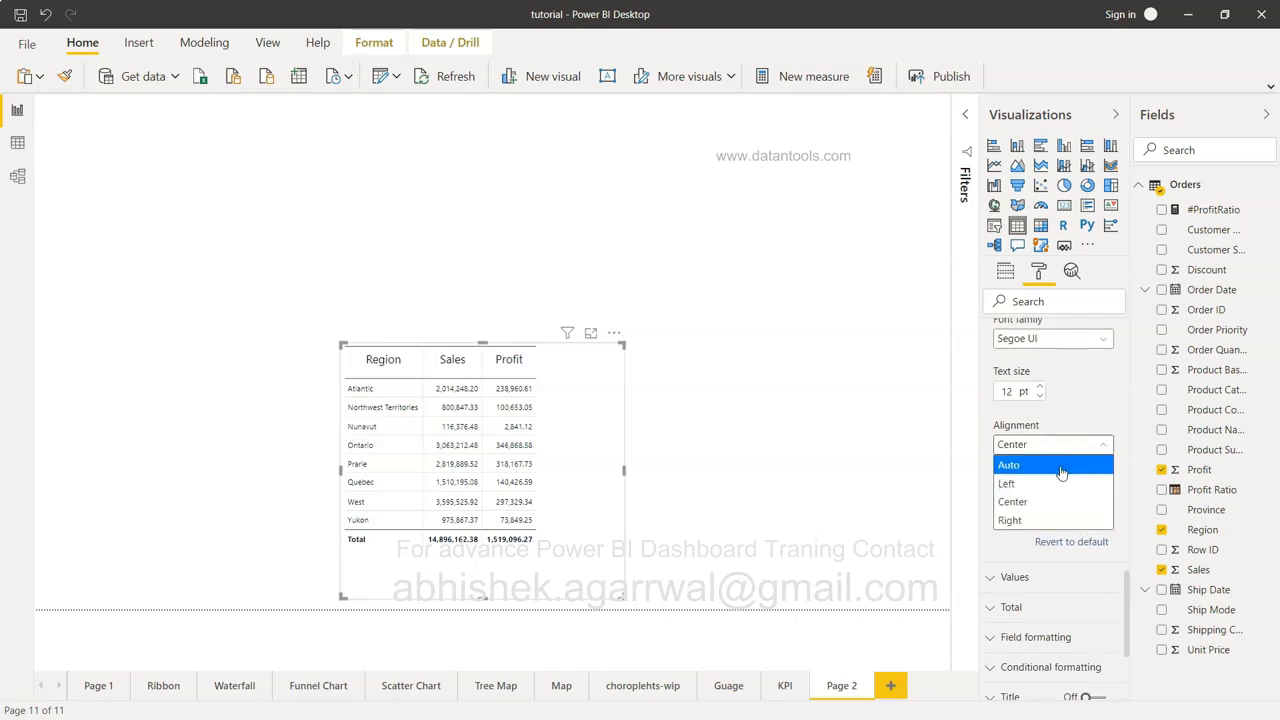
{"action": "left_click", "coordinate": [1060, 483]}
{"action": "left_click", "coordinate": [1062, 450]}
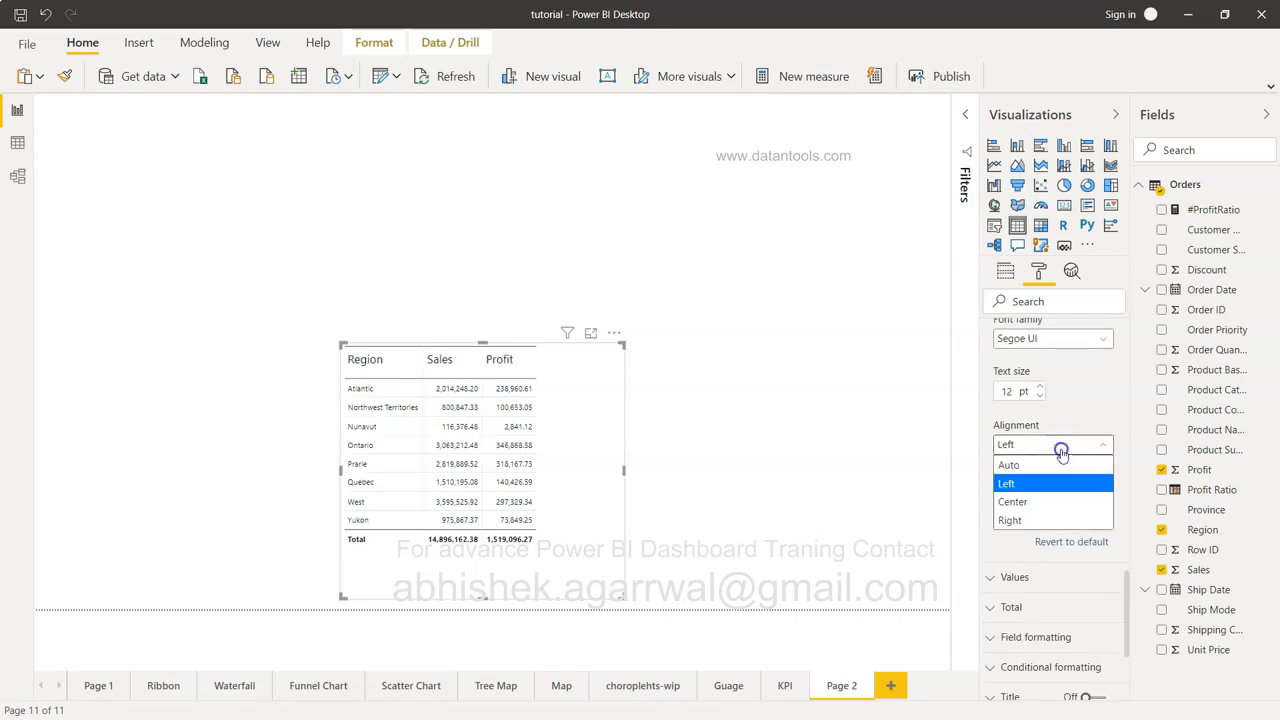
{"action": "left_click", "coordinate": [1064, 464]}
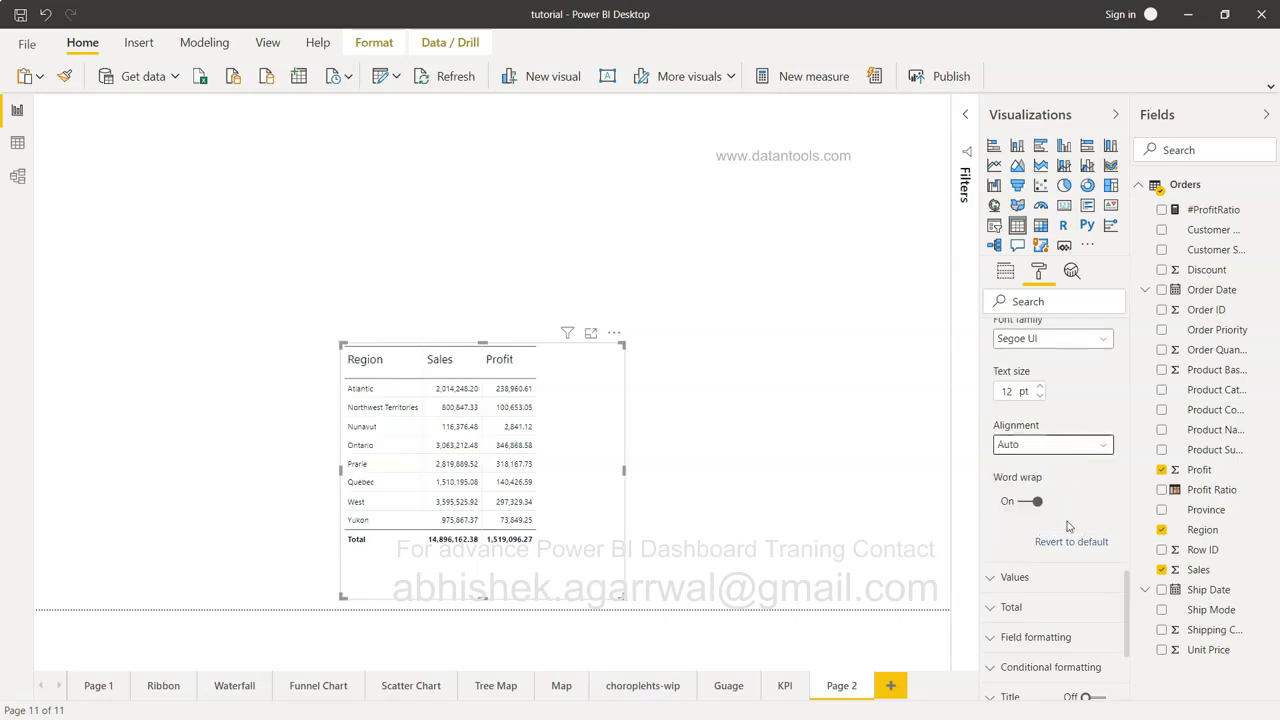
{"action": "scroll", "coordinate": [1060, 460], "scroll_direction": "down", "scroll_amount": 3}
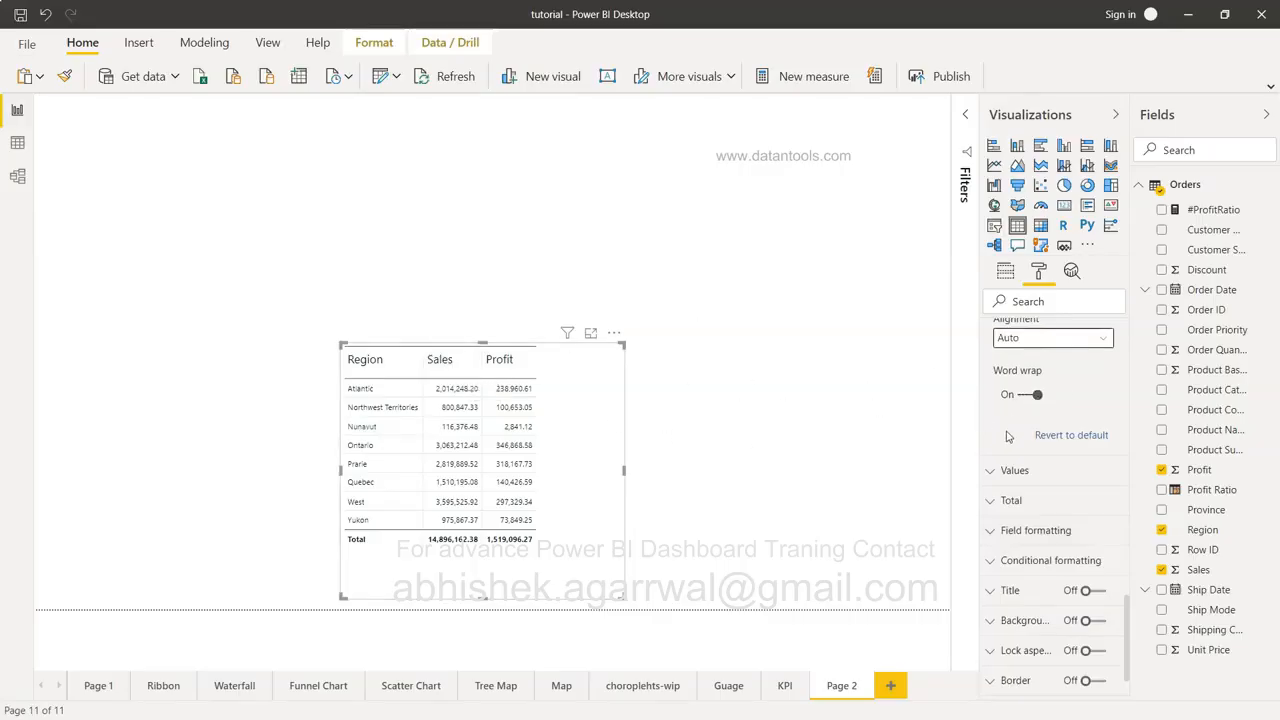
{"action": "scroll", "coordinate": [1004, 434], "scroll_direction": "down", "scroll_amount": 2}
Expand the Values and Total formatting sections and select the Total label text.
{"action": "left_click", "coordinate": [995, 390]}
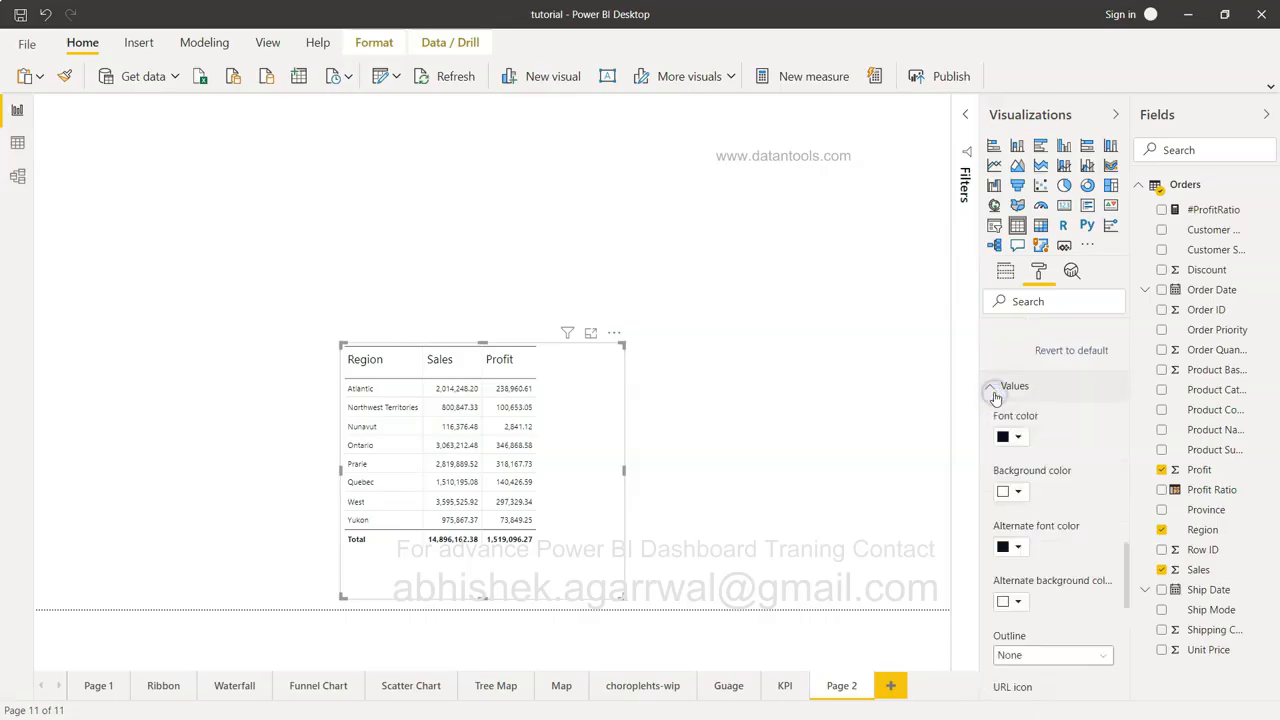
{"action": "scroll", "coordinate": [1062, 472], "scroll_direction": "down", "scroll_amount": 2}
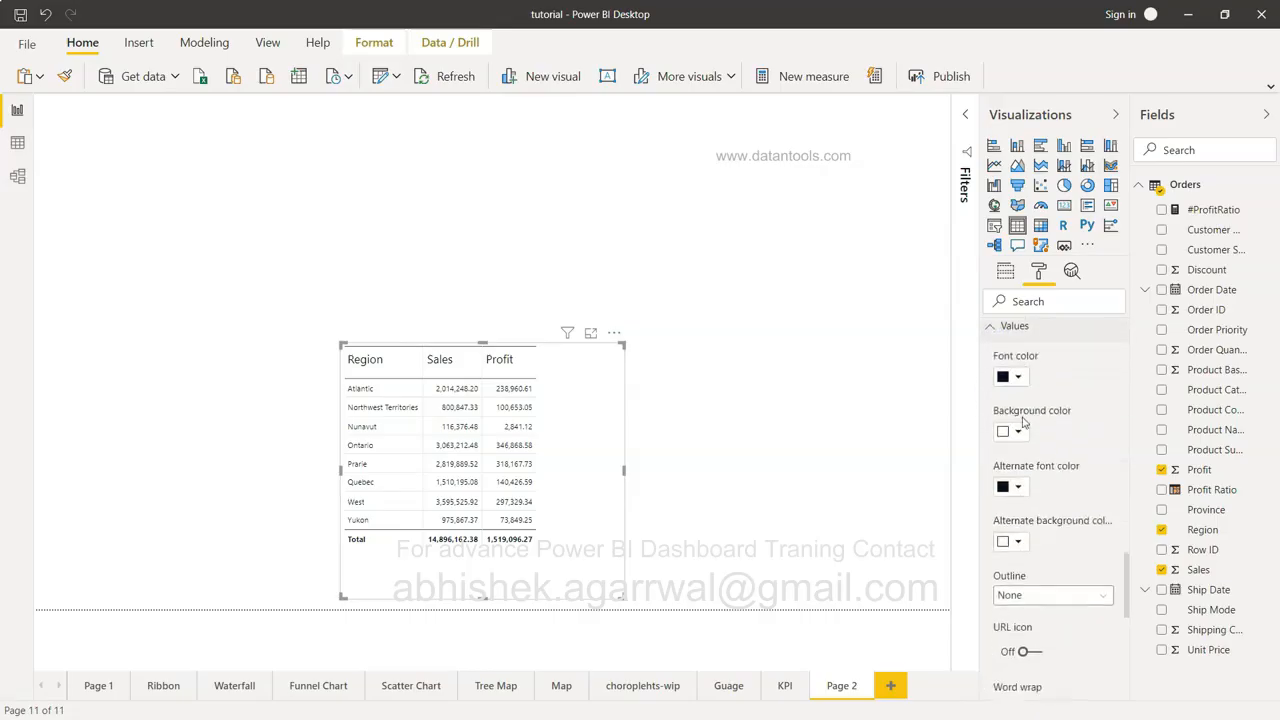
{"action": "scroll", "coordinate": [1019, 435], "scroll_direction": "down", "scroll_amount": 1}
{"action": "scroll", "coordinate": [1020, 435], "scroll_direction": "down", "scroll_amount": 3}
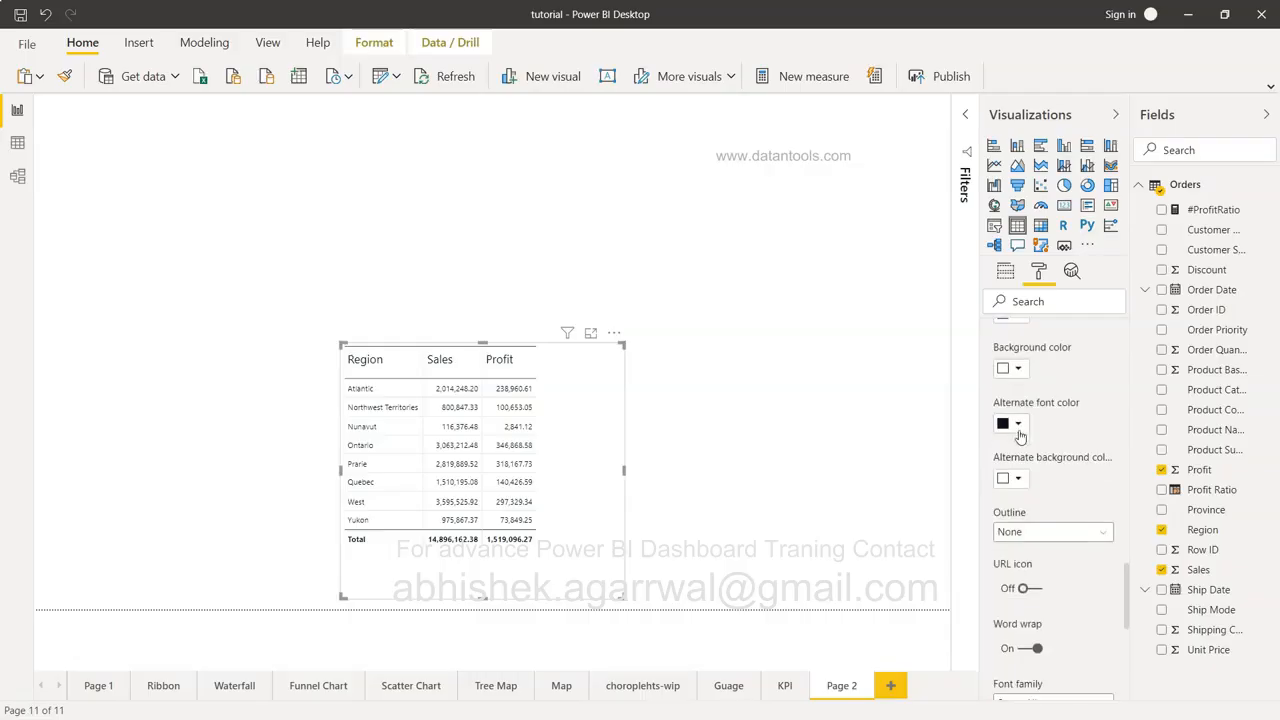
{"action": "scroll", "coordinate": [1020, 435], "scroll_direction": "down", "scroll_amount": 4}
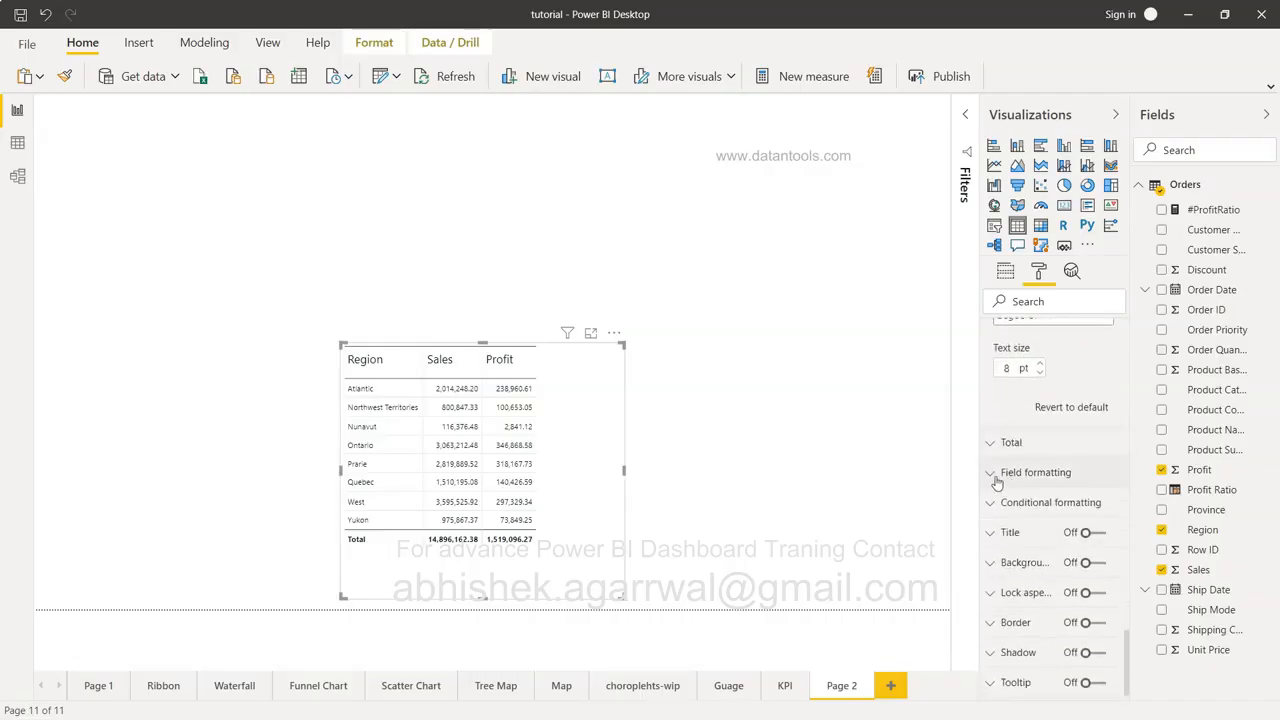
{"action": "left_click", "coordinate": [997, 444]}
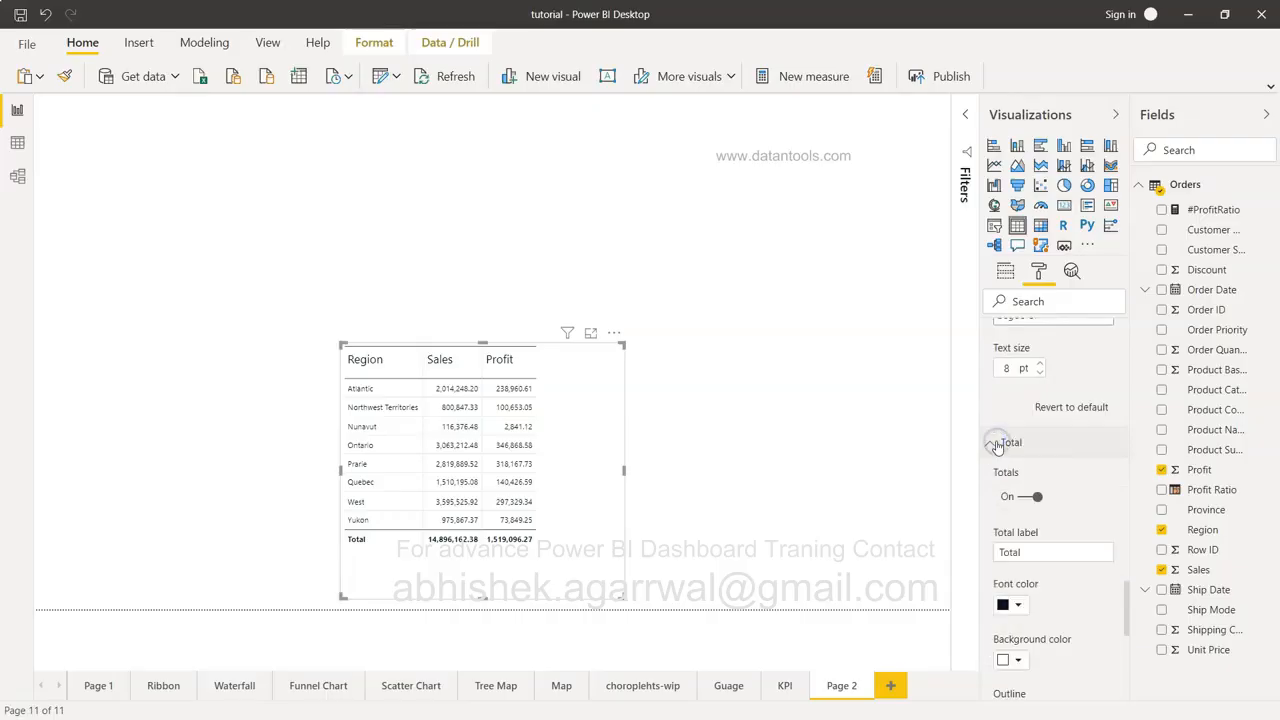
{"action": "scroll", "coordinate": [997, 448], "scroll_direction": "down", "scroll_amount": 1}
{"action": "scroll", "coordinate": [997, 448], "scroll_direction": "down", "scroll_amount": 1}
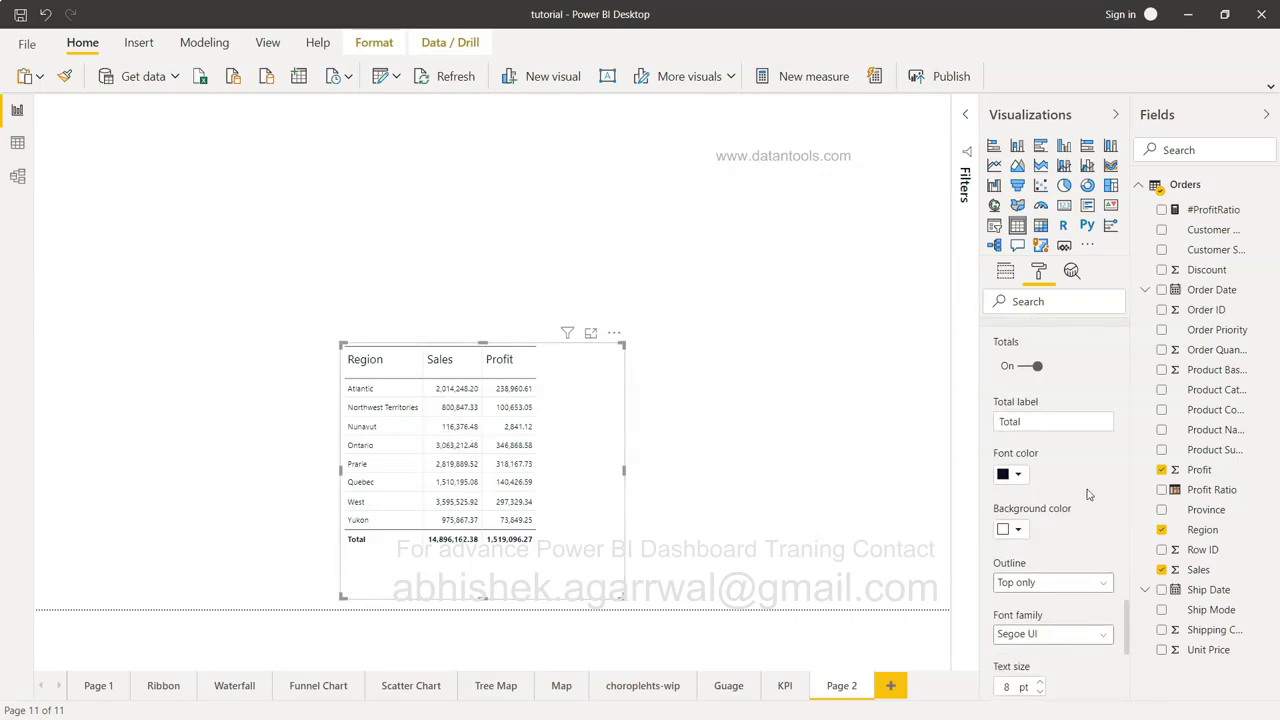
{"action": "scroll", "coordinate": [1089, 494], "scroll_direction": "up", "scroll_amount": 1}
{"action": "left_click", "coordinate": [1024, 476]}
{"action": "double_click", "coordinate": [1024, 476]}
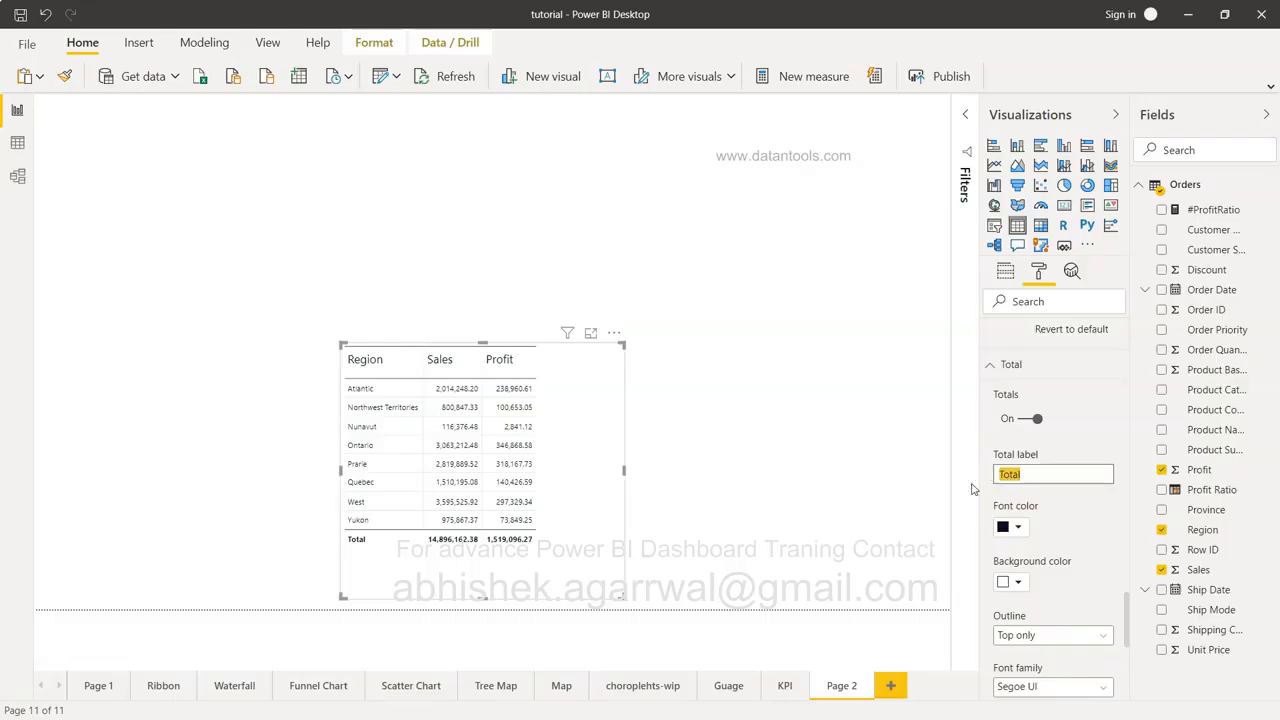
Outline the Total row top and bottom, then expand Field formatting.
{"action": "scroll", "coordinate": [1068, 520], "scroll_direction": "down", "scroll_amount": 3}
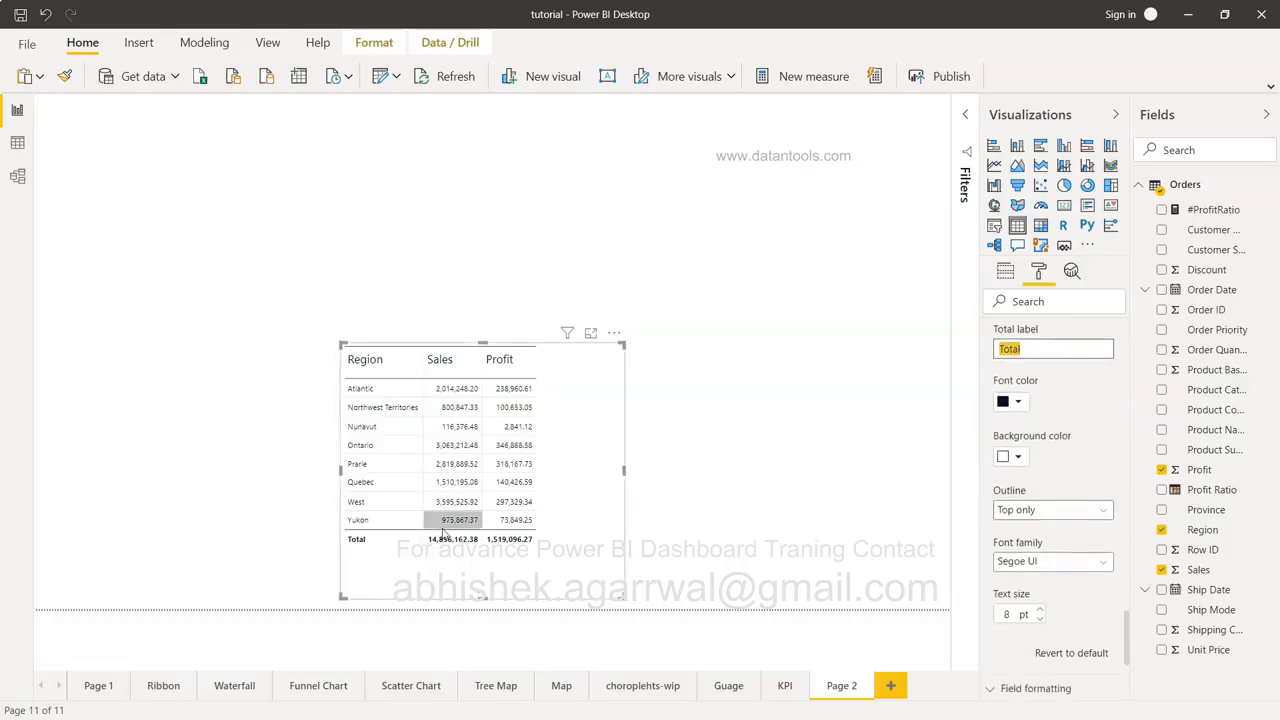
{"action": "left_click", "coordinate": [1068, 510]}
{"action": "left_click", "coordinate": [1068, 622]}
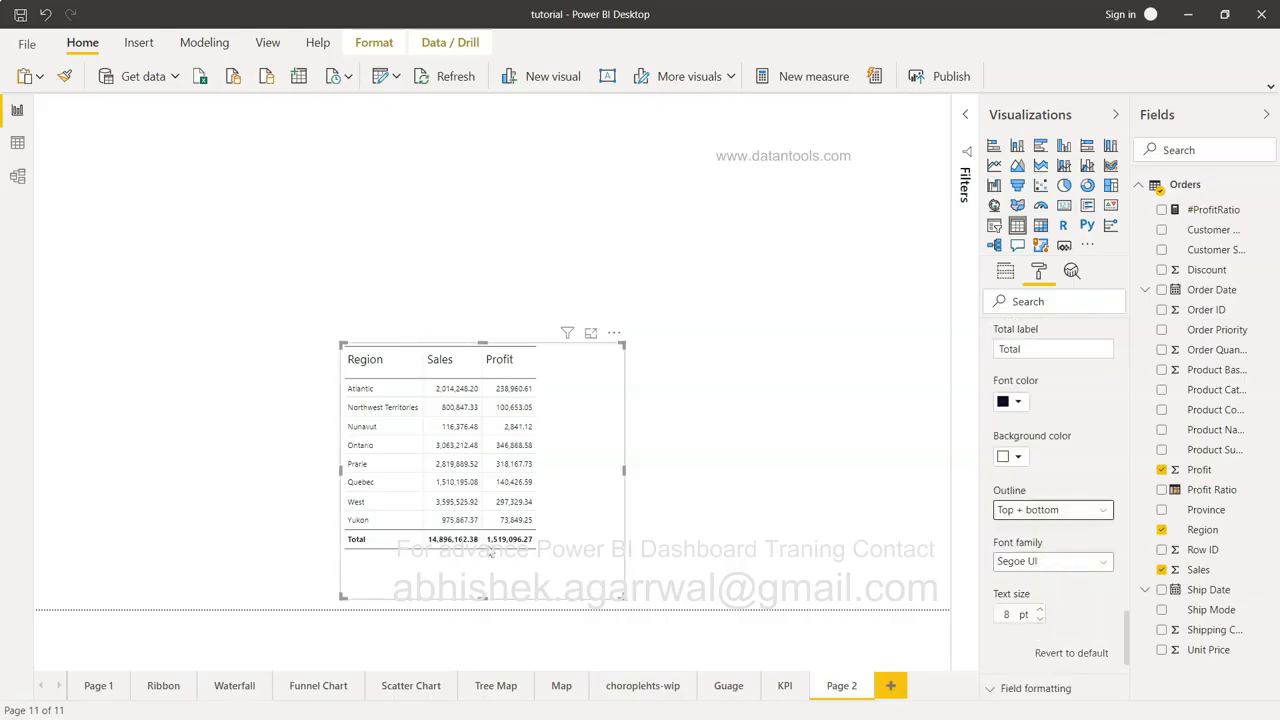
{"action": "scroll", "coordinate": [1052, 507], "scroll_direction": "down", "scroll_amount": 5}
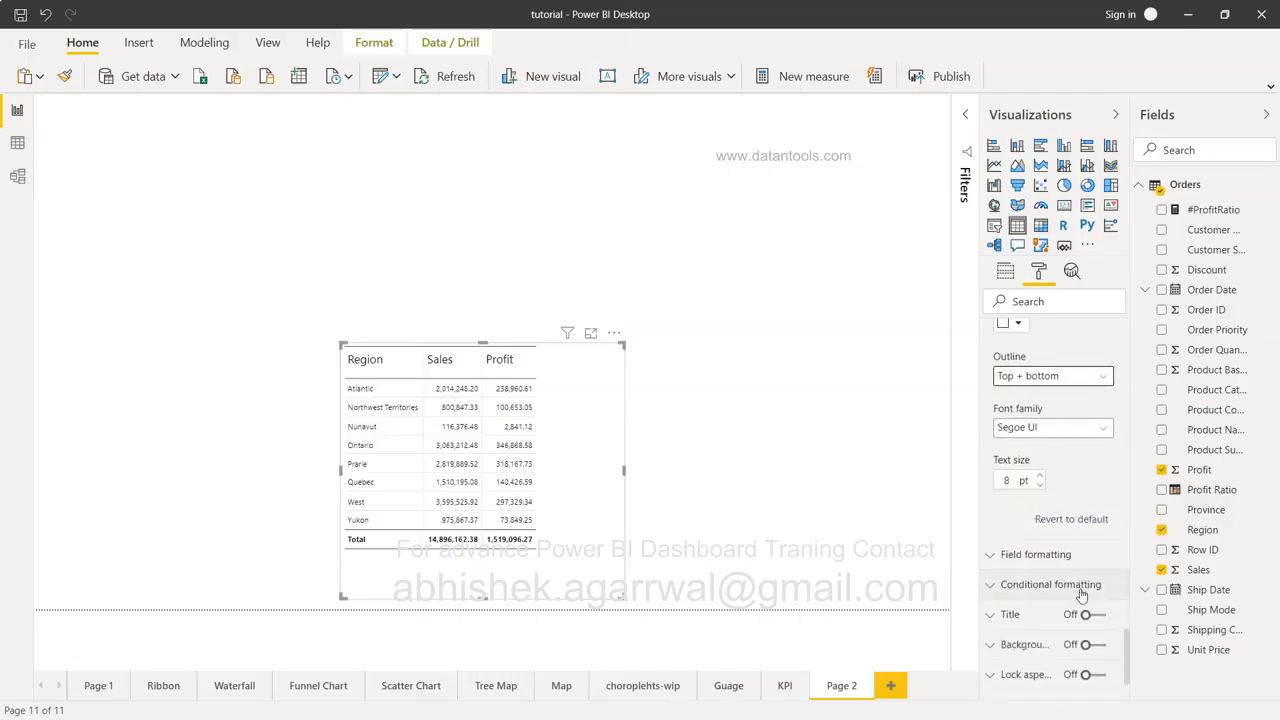
{"action": "left_click", "coordinate": [1040, 476]}
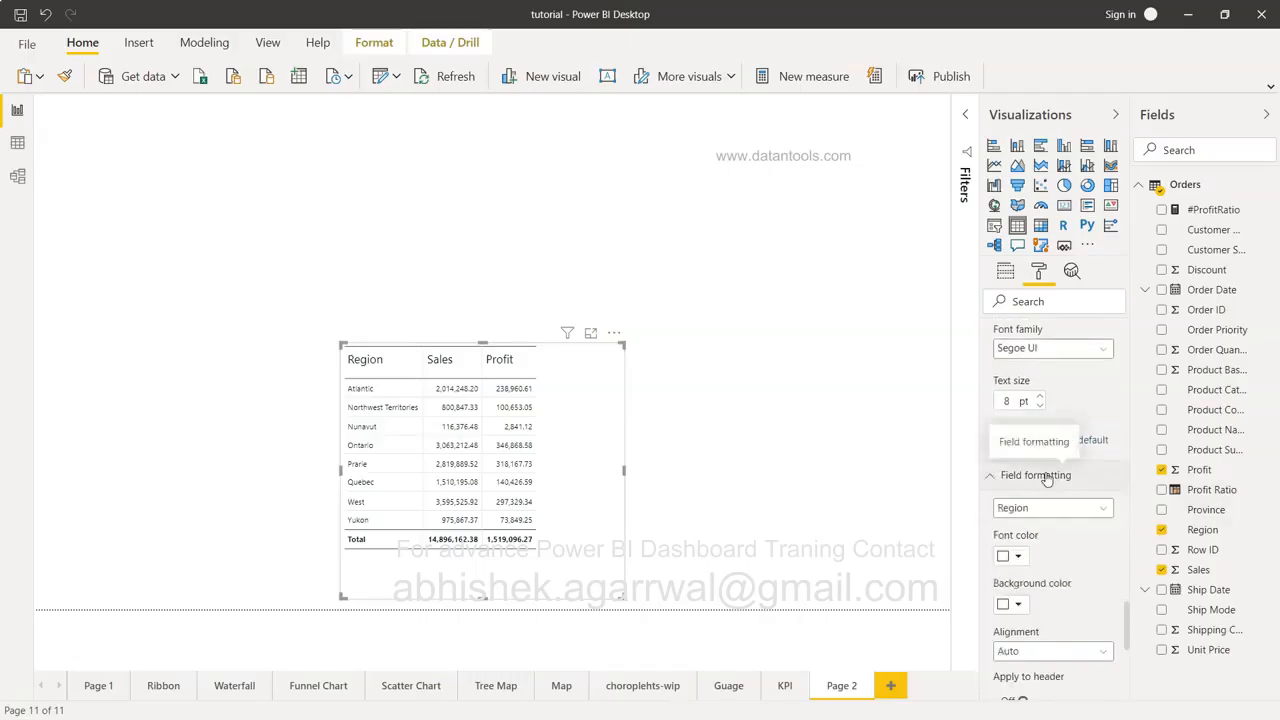
{"action": "scroll", "coordinate": [1047, 478], "scroll_direction": "down", "scroll_amount": 2}
{"action": "scroll", "coordinate": [1047, 478], "scroll_direction": "down", "scroll_amount": 1}
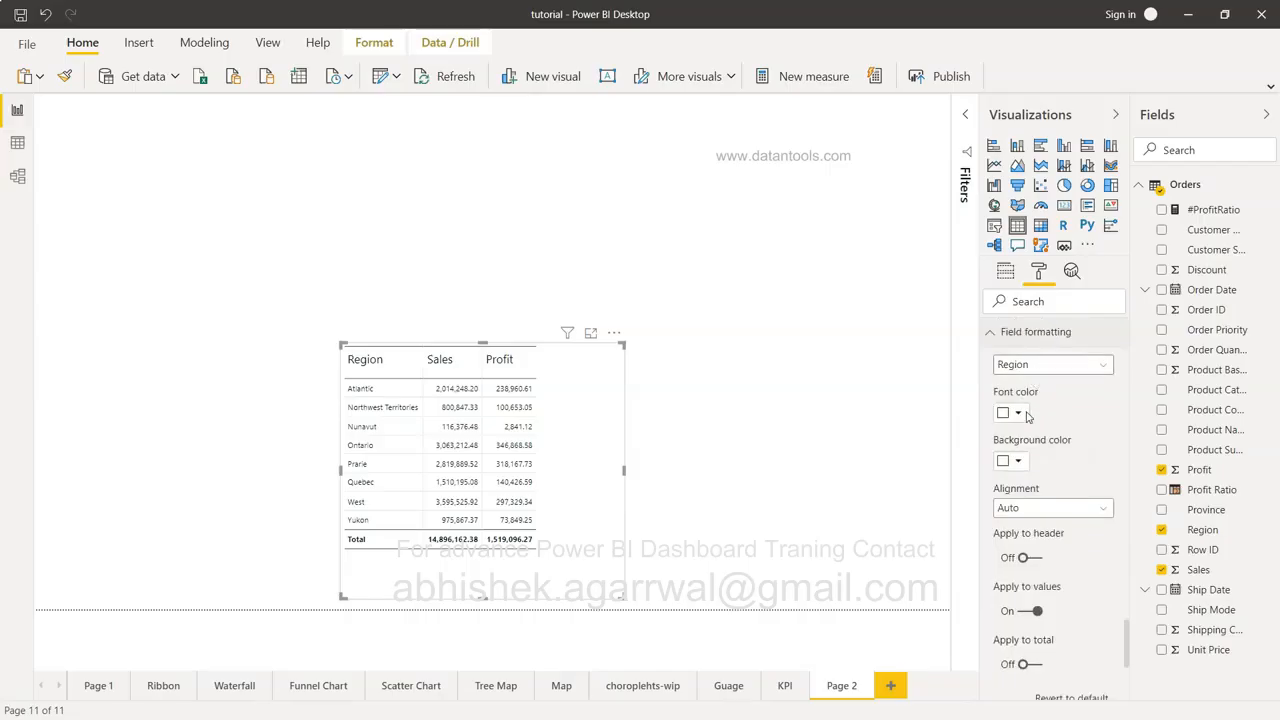
{"action": "scroll", "coordinate": [1027, 465], "scroll_direction": "down", "scroll_amount": 4}
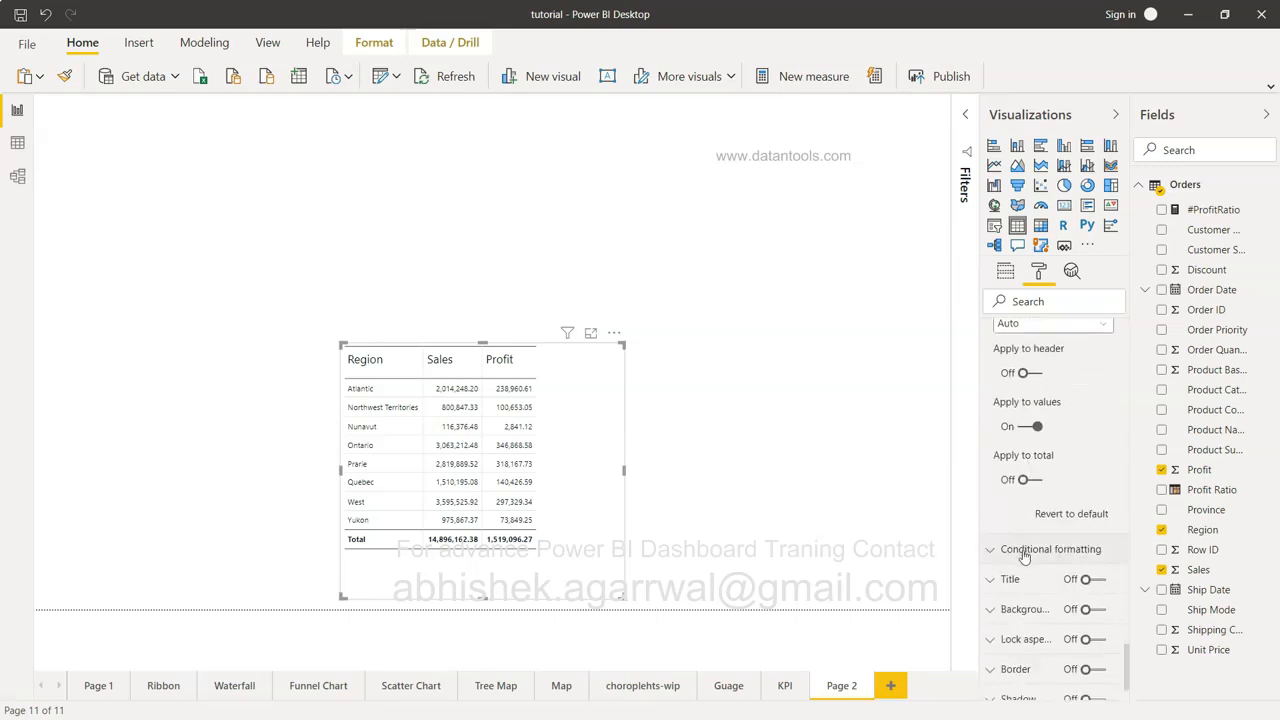
Try background colour conditional formatting on Region, then cancel it.
{"action": "left_click", "coordinate": [1023, 549]}
{"action": "scroll", "coordinate": [1020, 550], "scroll_direction": "down", "scroll_amount": 3}
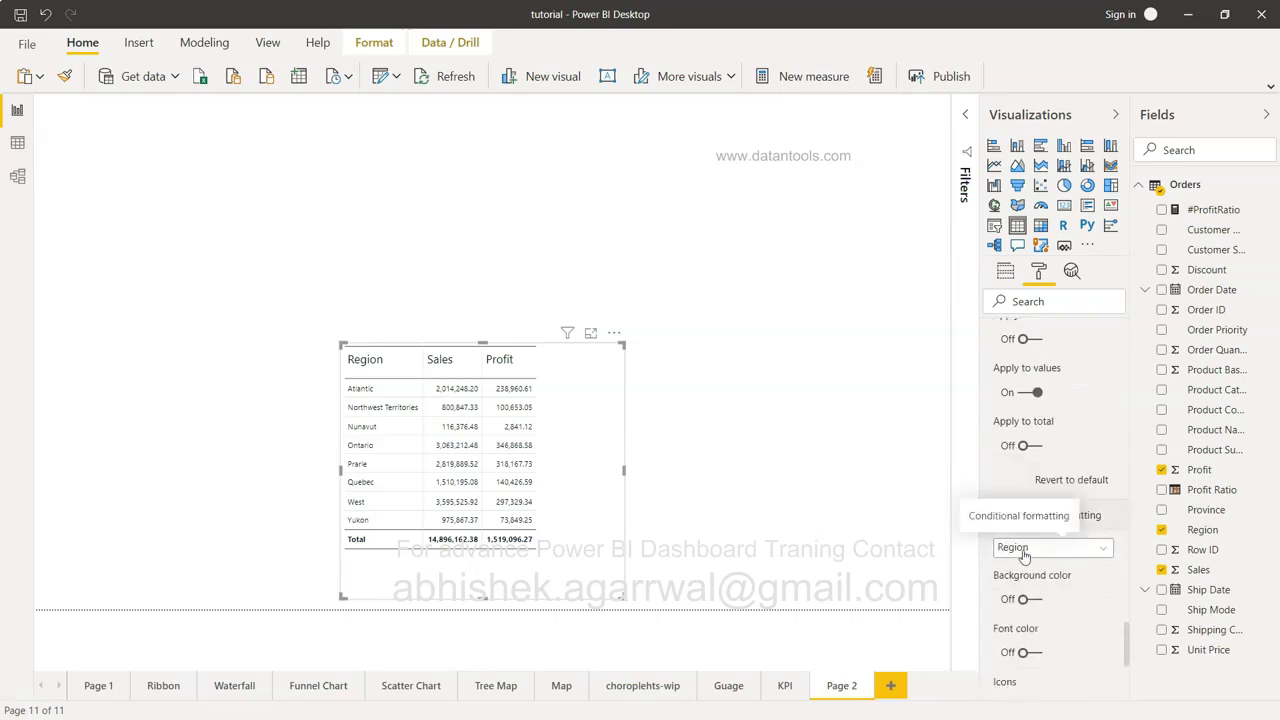
{"action": "scroll", "coordinate": [1060, 456], "scroll_direction": "down", "scroll_amount": 2}
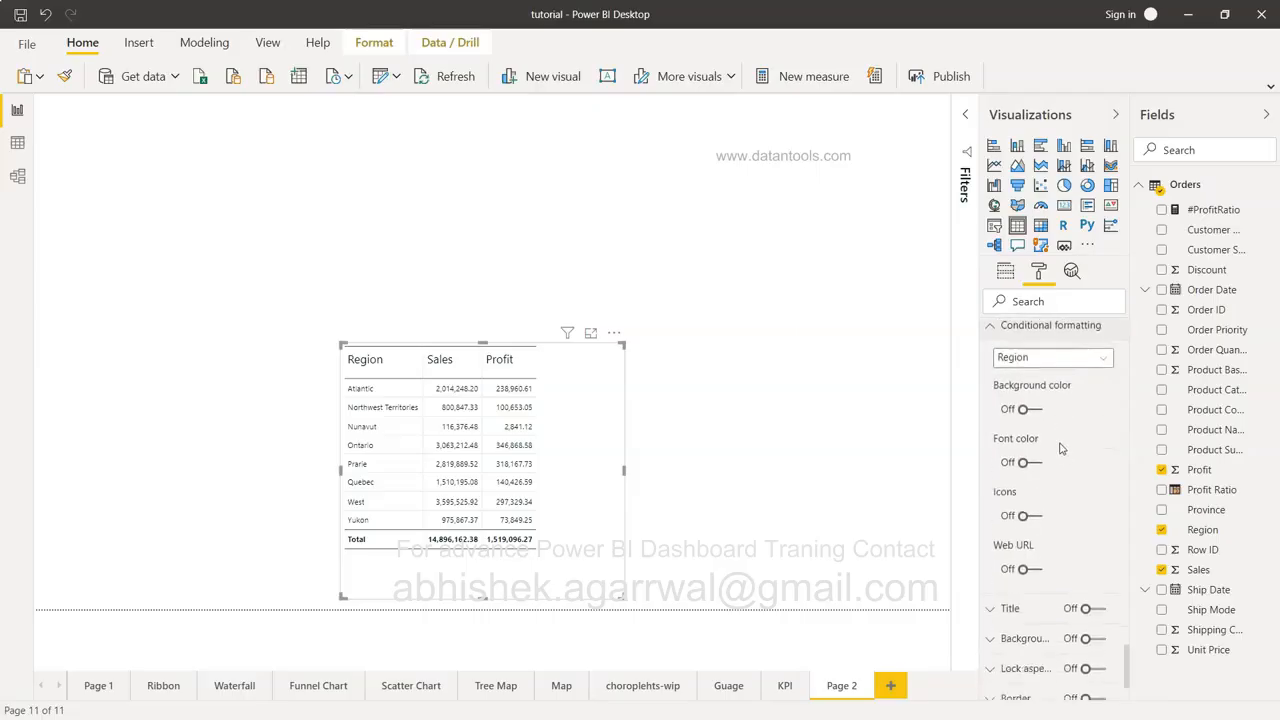
{"action": "left_click", "coordinate": [1036, 410]}
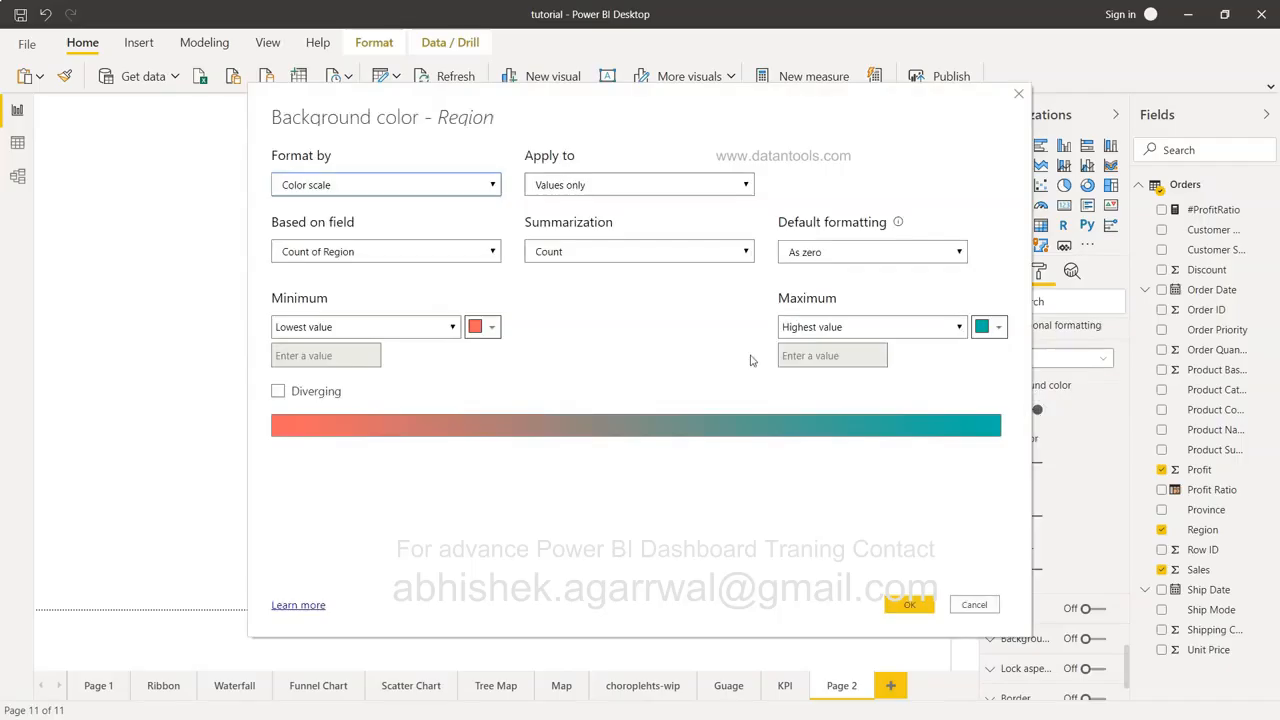
{"action": "left_click", "coordinate": [387, 252]}
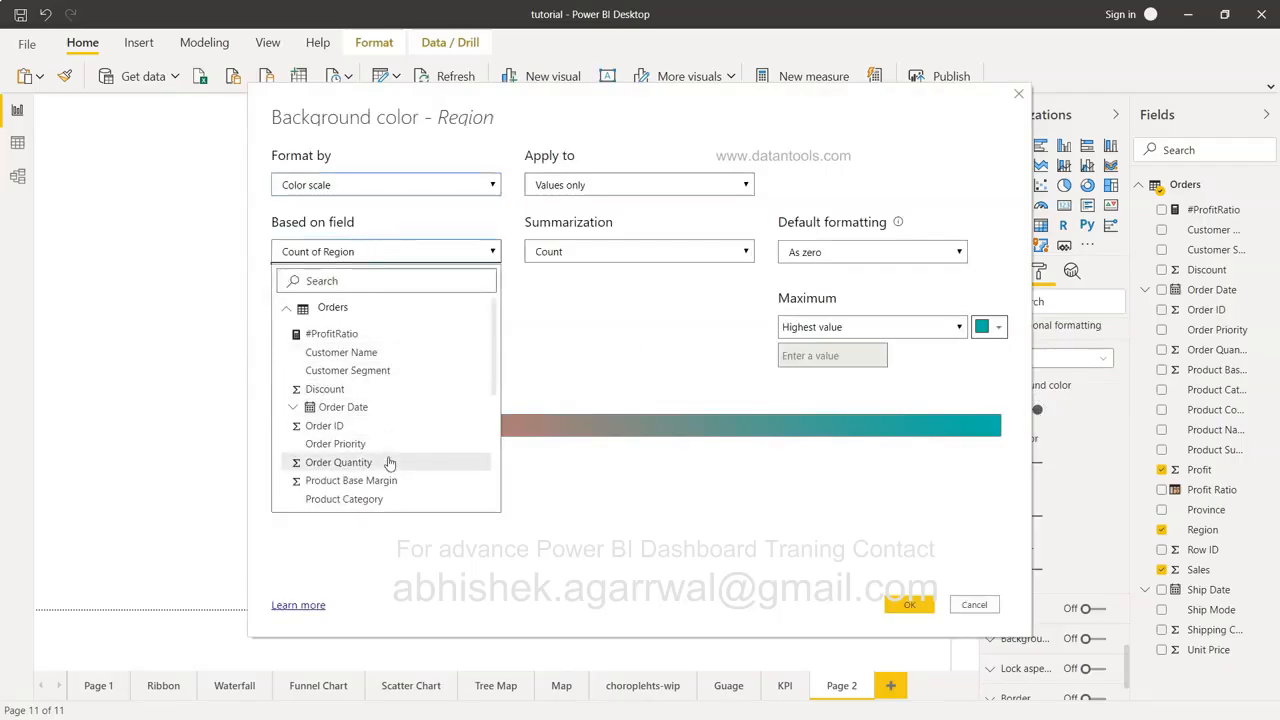
{"action": "left_click", "coordinate": [988, 607]}
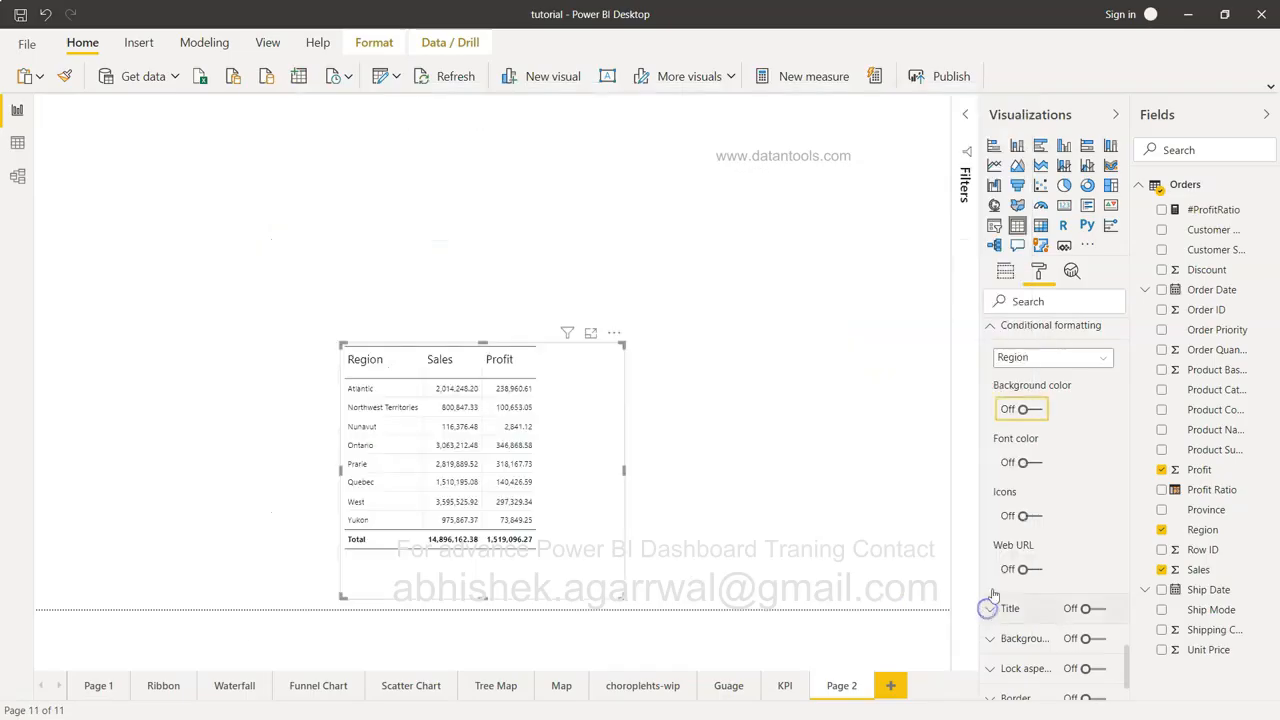
Turn on background colour scales for the Sales and Profit columns.
{"action": "scroll", "coordinate": [1040, 500], "scroll_direction": "up", "scroll_amount": 1}
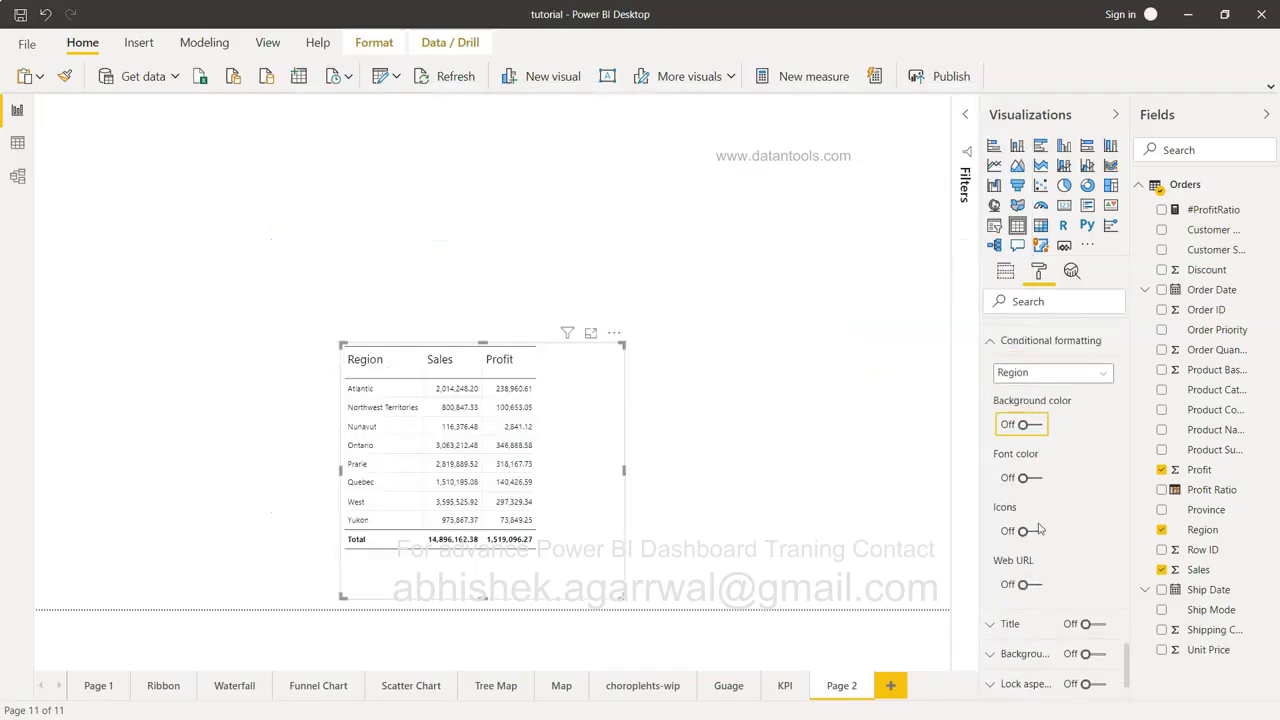
{"action": "left_click", "coordinate": [1030, 372]}
{"action": "left_click", "coordinate": [1030, 408]}
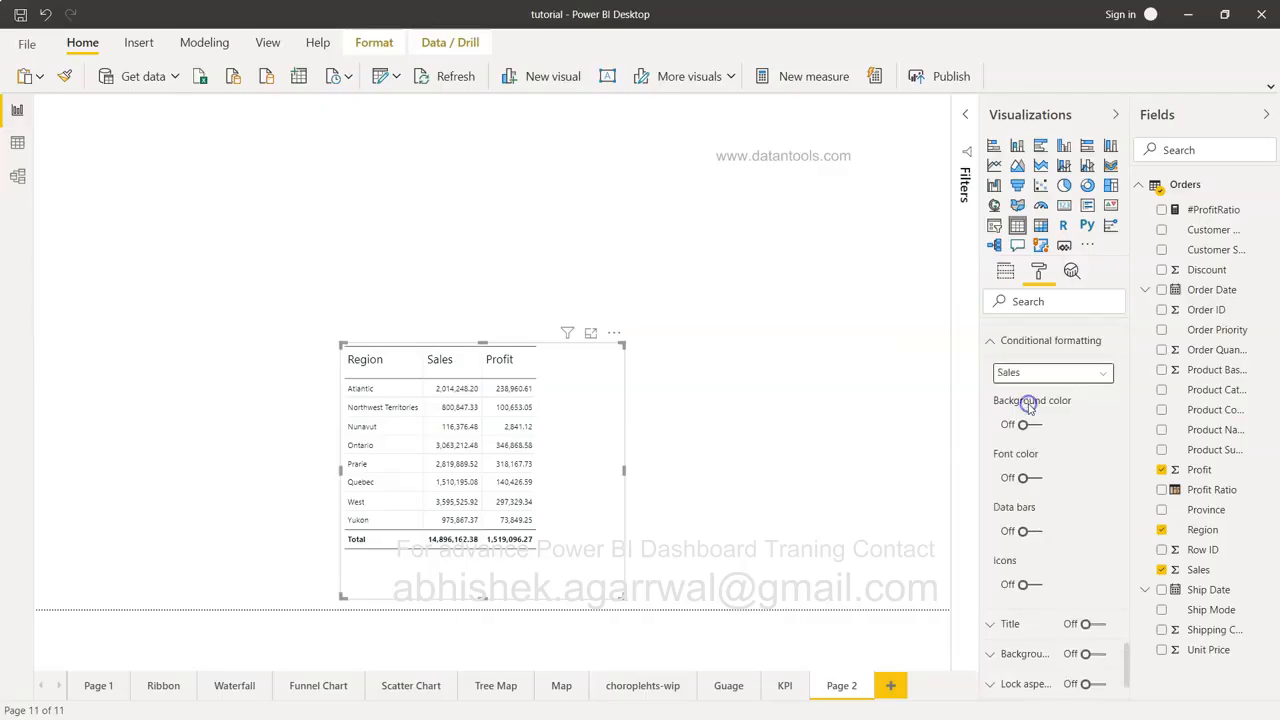
{"action": "left_click", "coordinate": [1030, 425]}
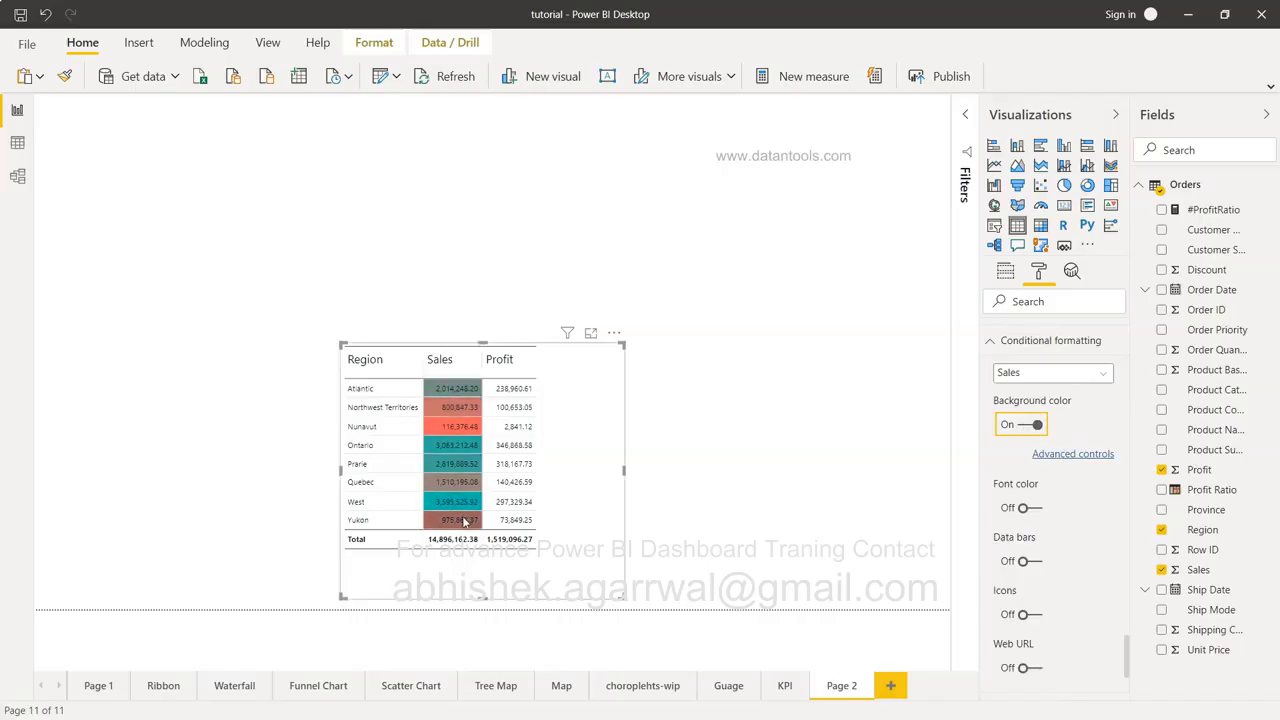
{"action": "left_click", "coordinate": [1015, 373]}
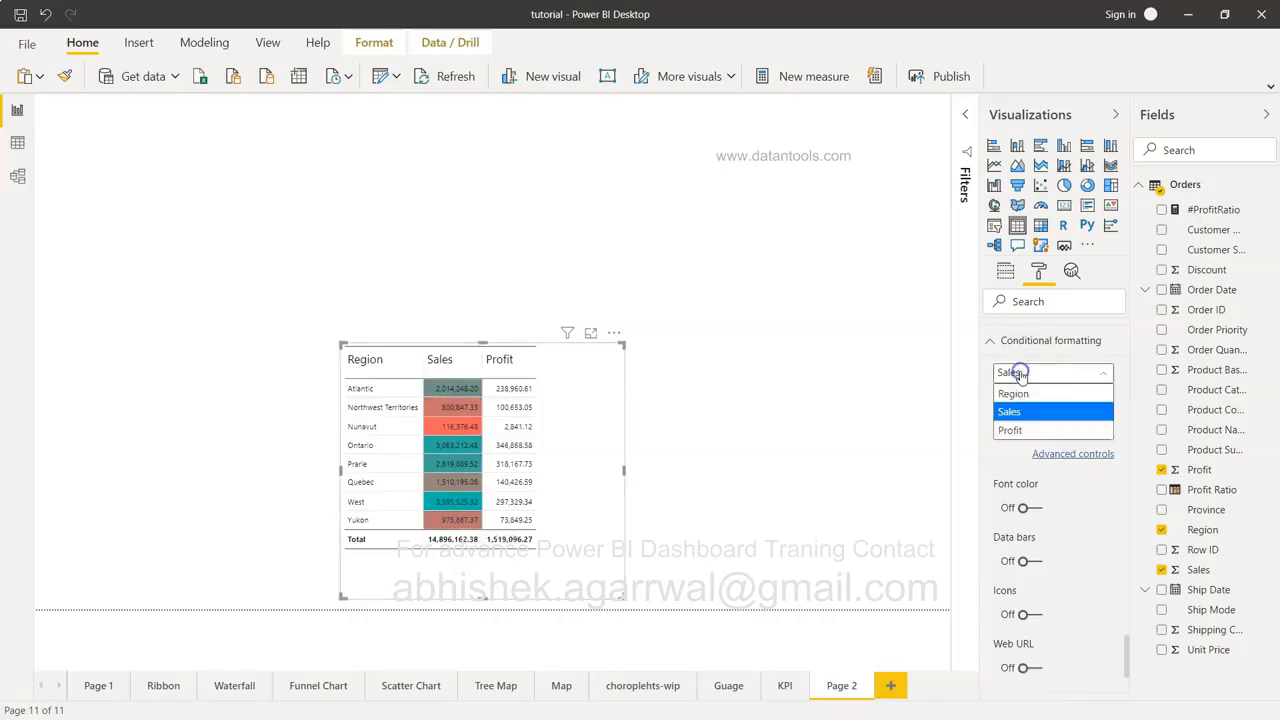
{"action": "left_click", "coordinate": [1031, 430]}
{"action": "left_click", "coordinate": [1034, 426]}
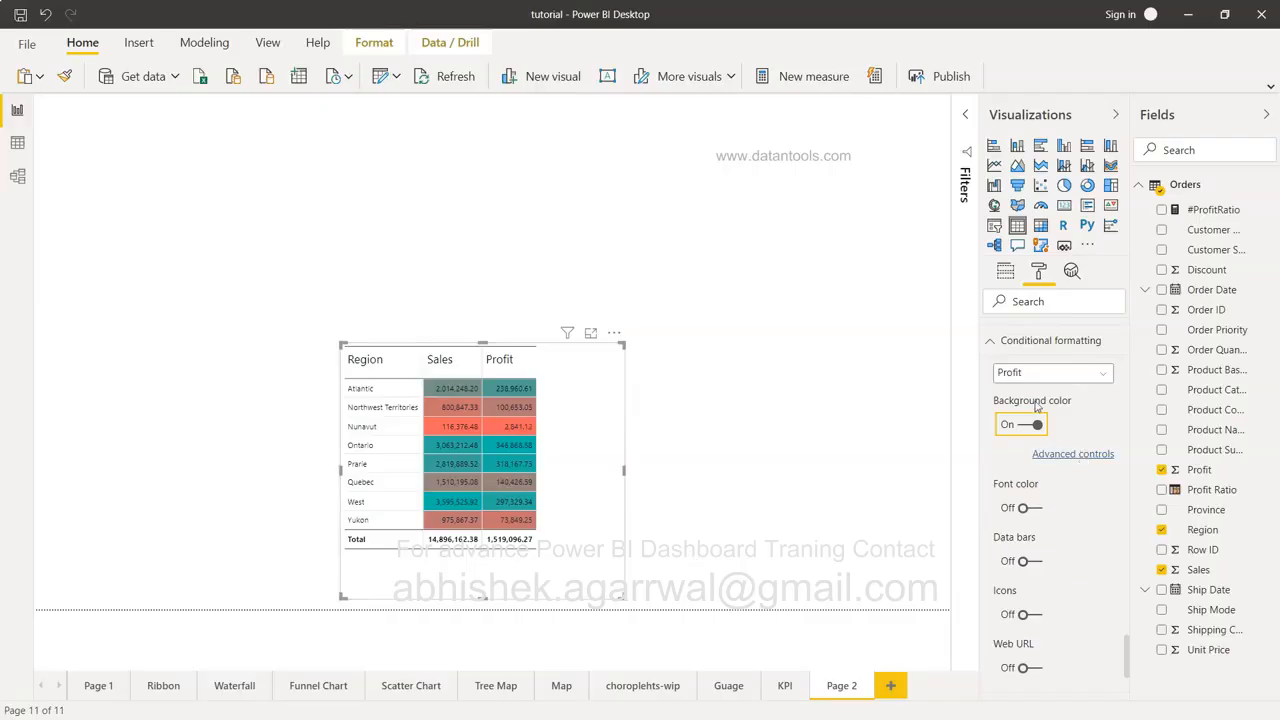
Review Profit's red-to-teal scale on Sum of Profit, accept it, and collapse Conditional formatting.
{"action": "left_click", "coordinate": [1074, 454]}
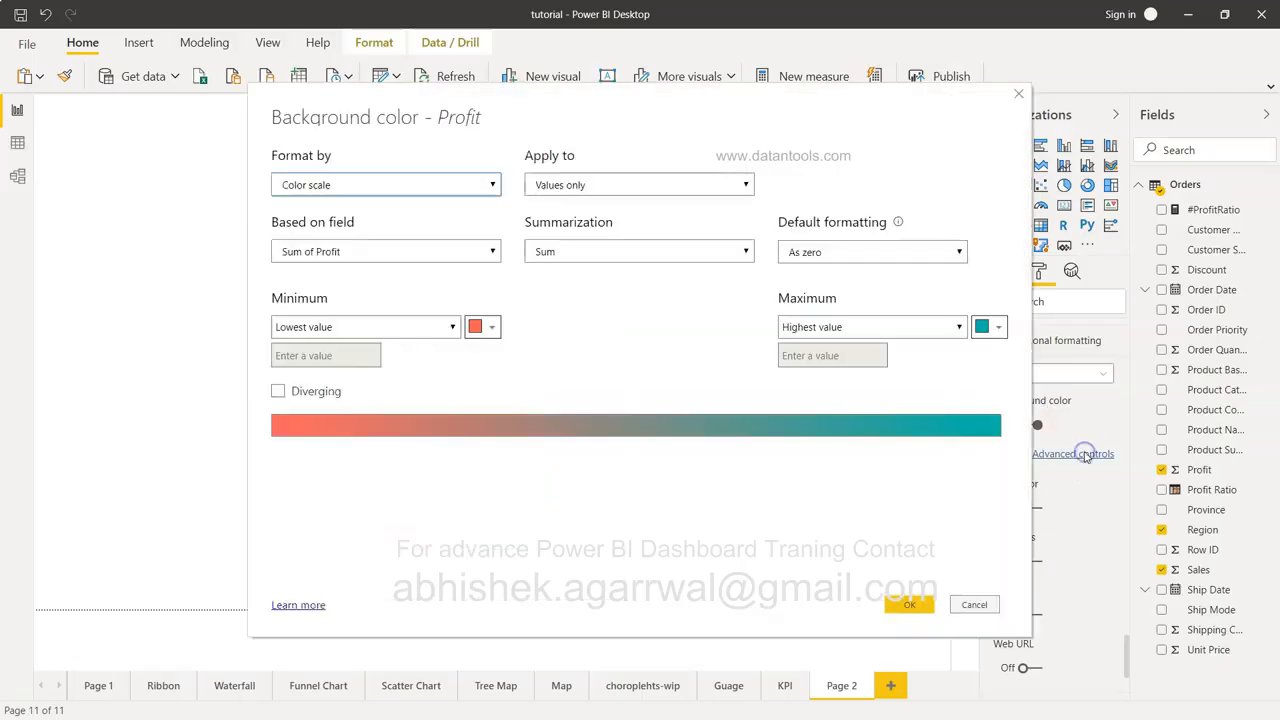
{"action": "left_click", "coordinate": [493, 331]}
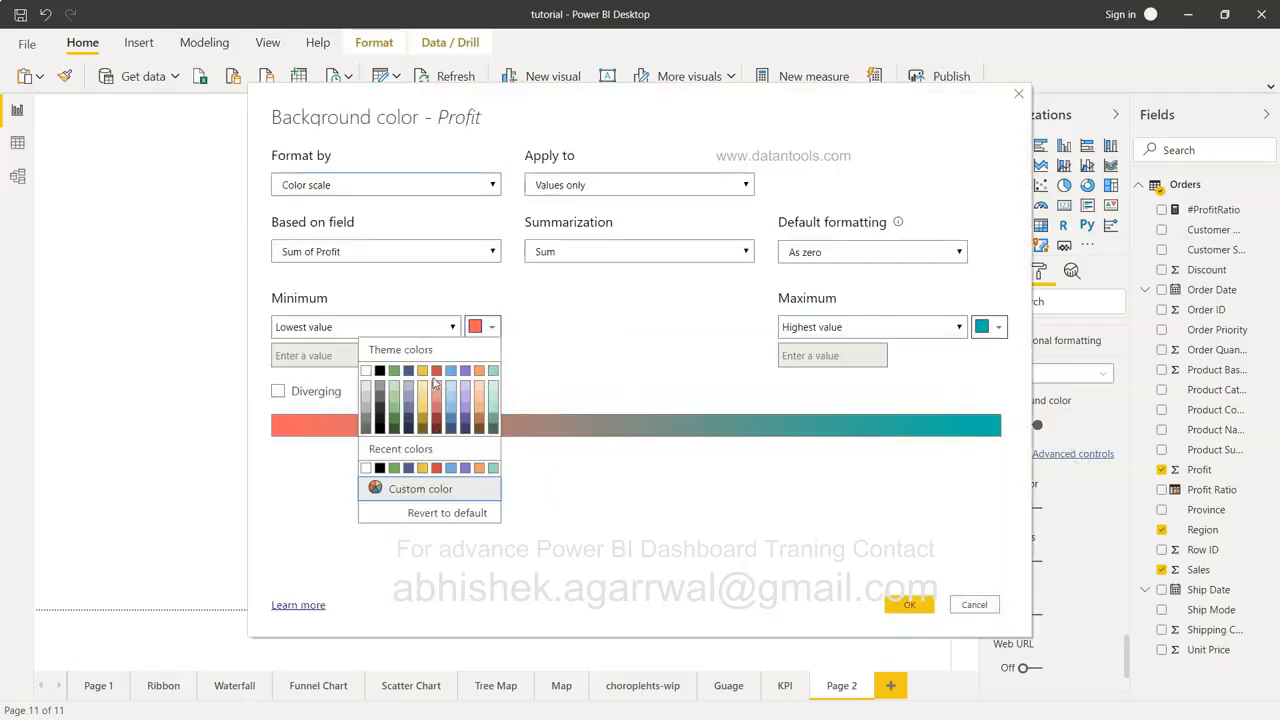
{"action": "left_click", "coordinate": [564, 360]}
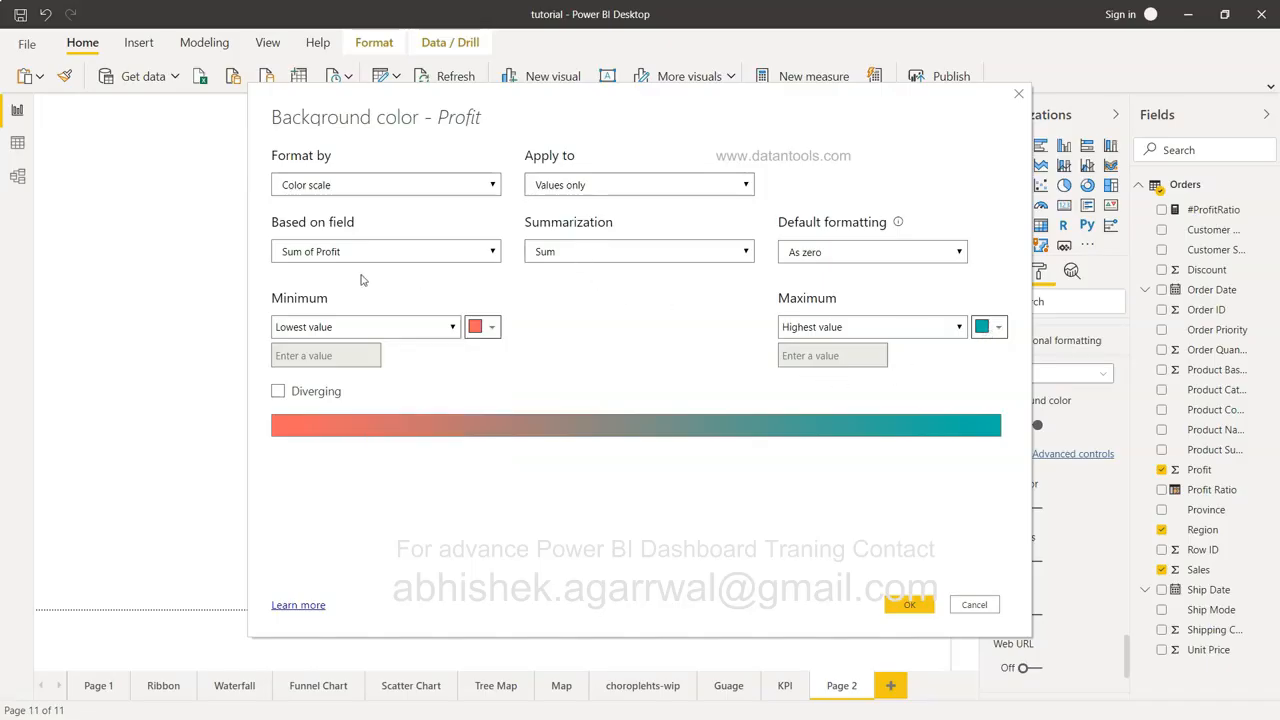
{"action": "left_click", "coordinate": [590, 254]}
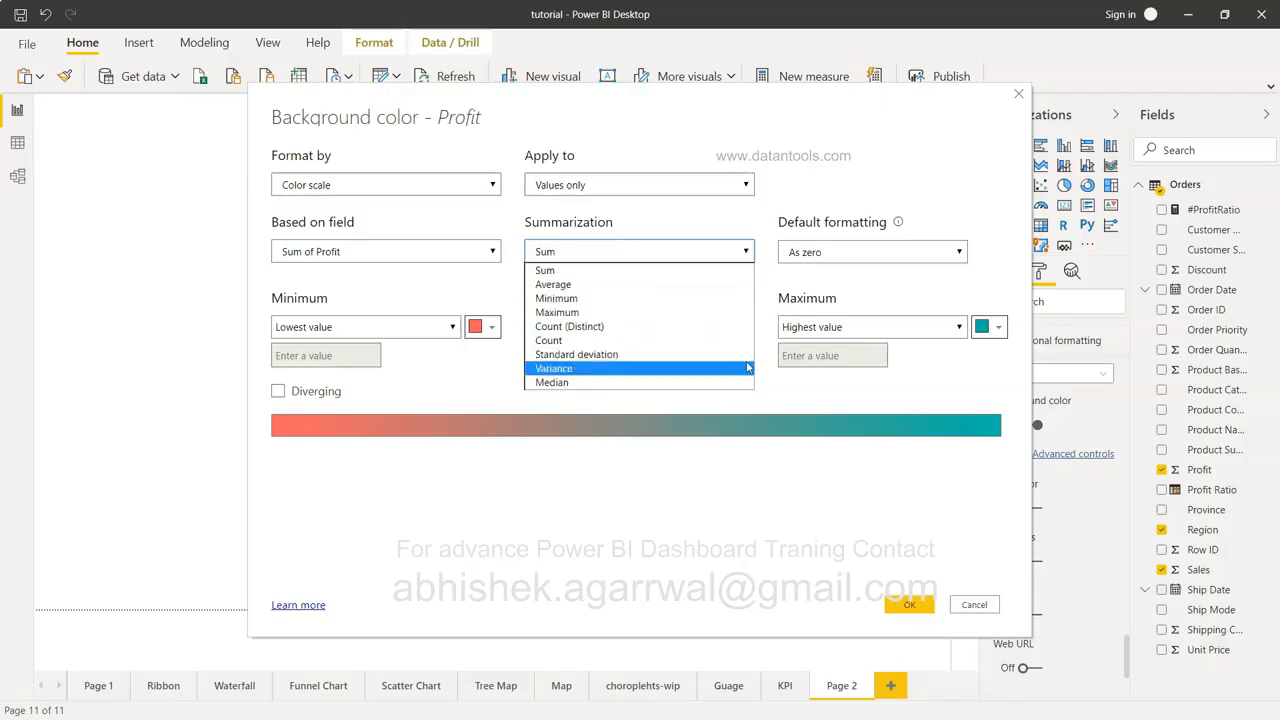
{"action": "left_click", "coordinate": [909, 604]}
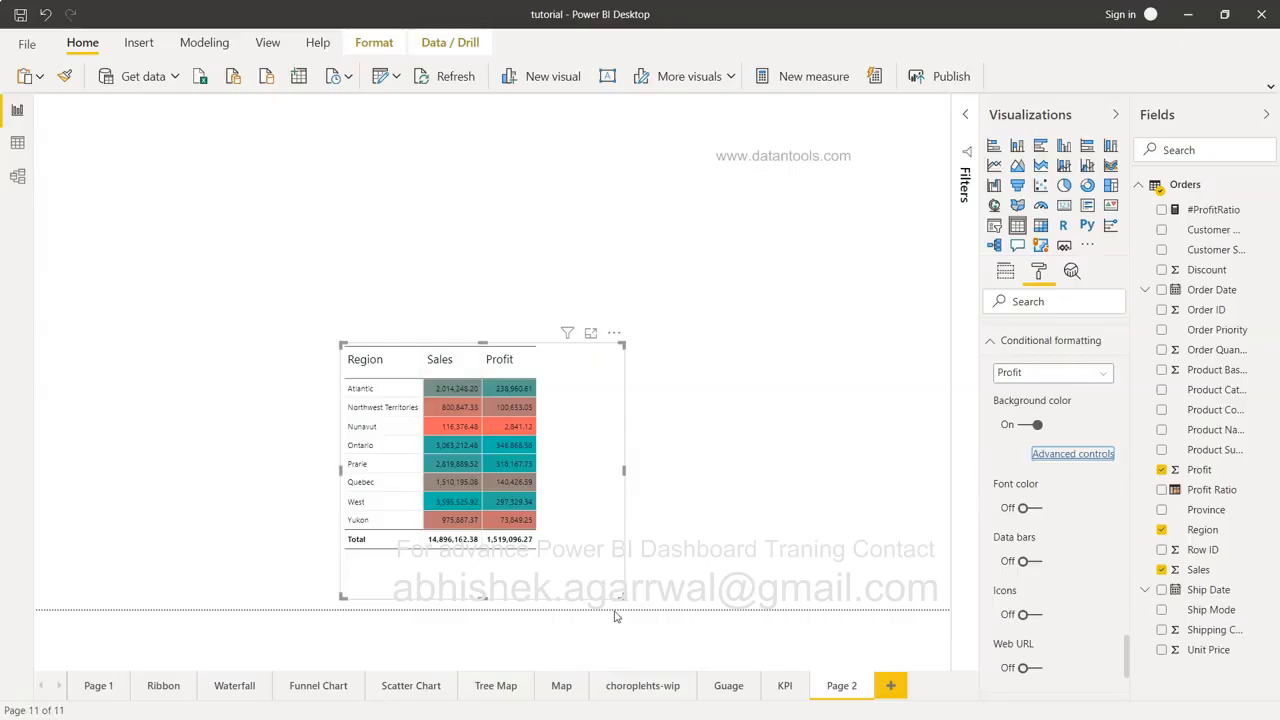
{"action": "left_click", "coordinate": [991, 342]}
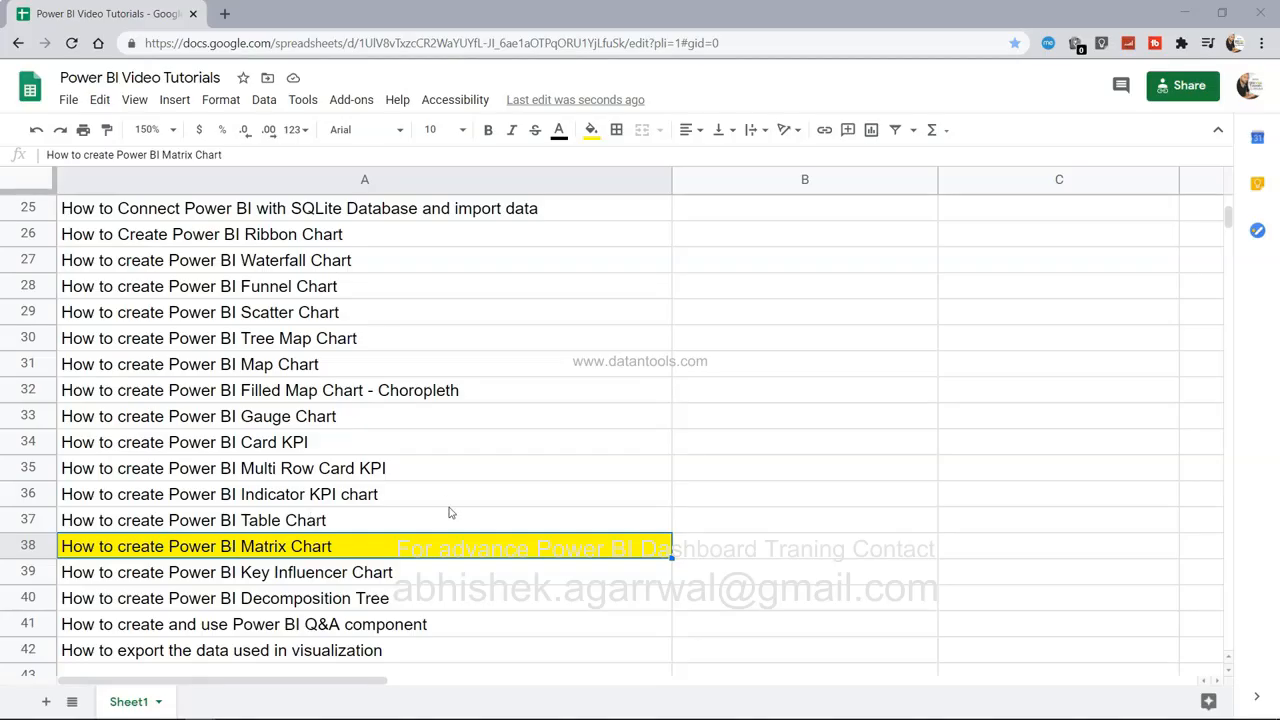
Glance over the tutorial list, then return to the colour-shaded Region table in Power BI.
{"action": "scroll", "coordinate": [449, 513], "scroll_direction": "up", "scroll_amount": 5}
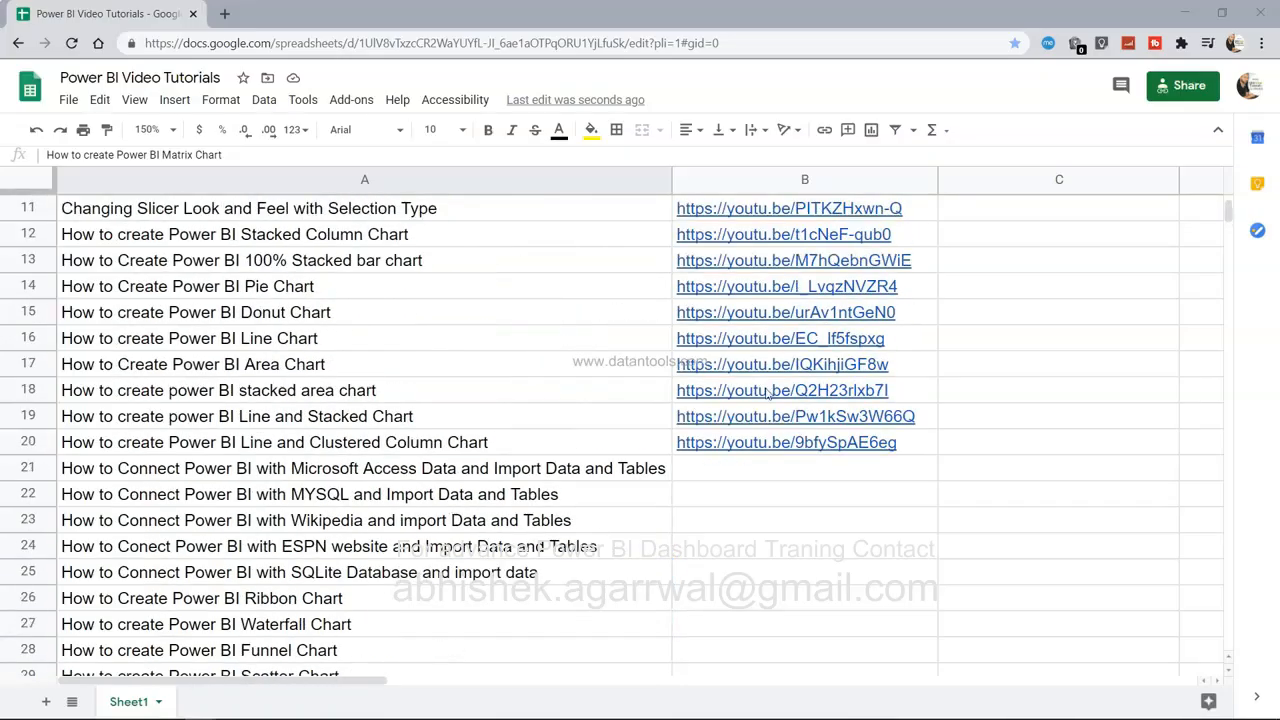
{"action": "scroll", "coordinate": [767, 394], "scroll_direction": "down", "scroll_amount": 5}
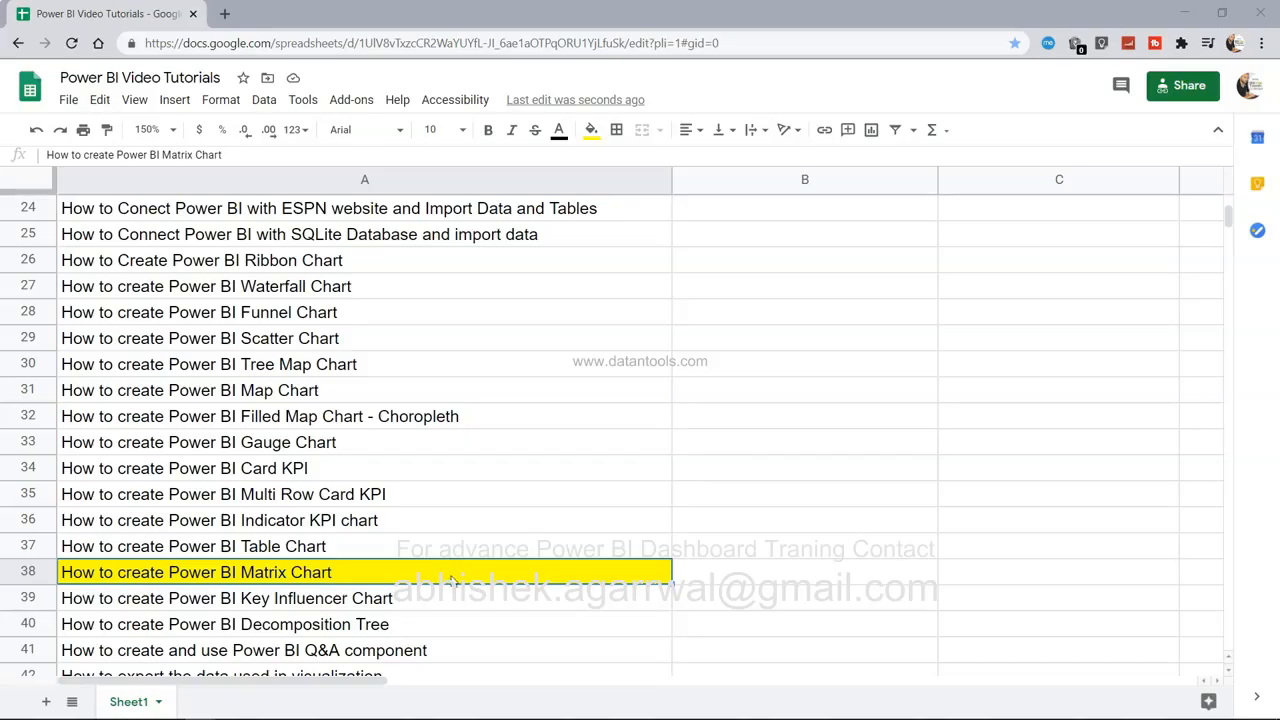
{"action": "key", "text": "alt+Tab"}
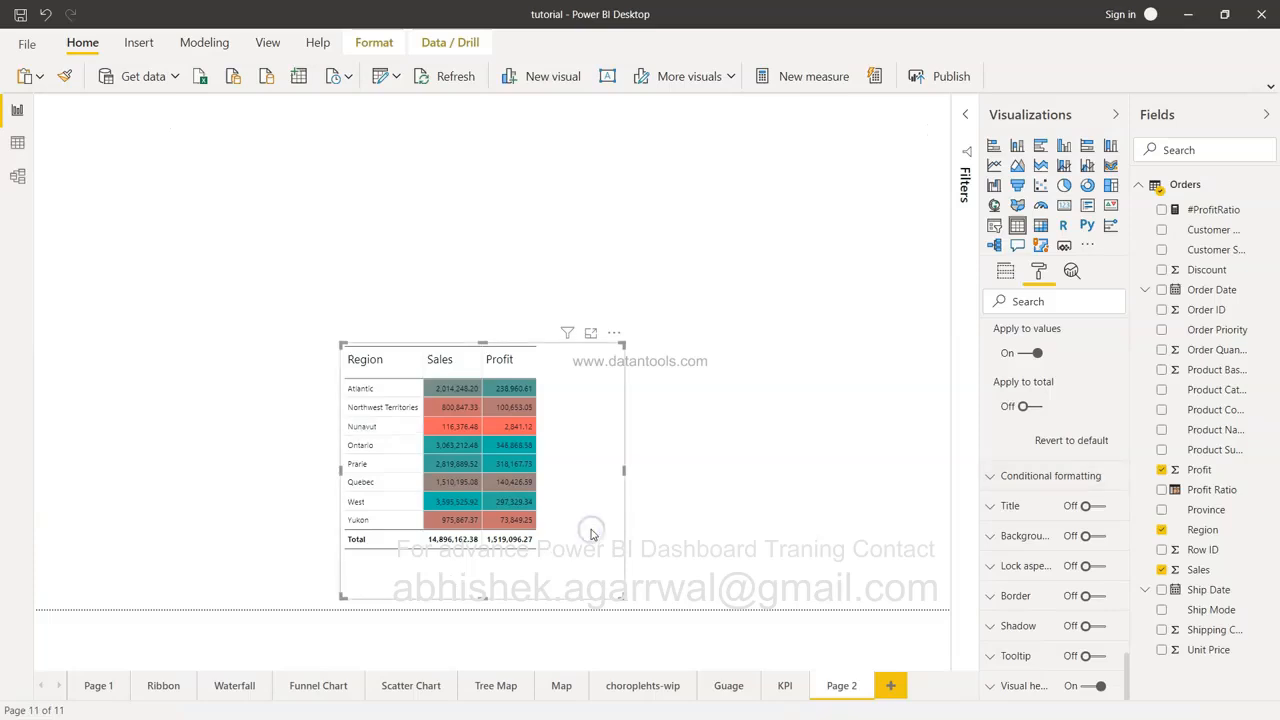
Delete the Region table and place a new matrix visual on the page.
{"action": "key", "text": "Delete"}
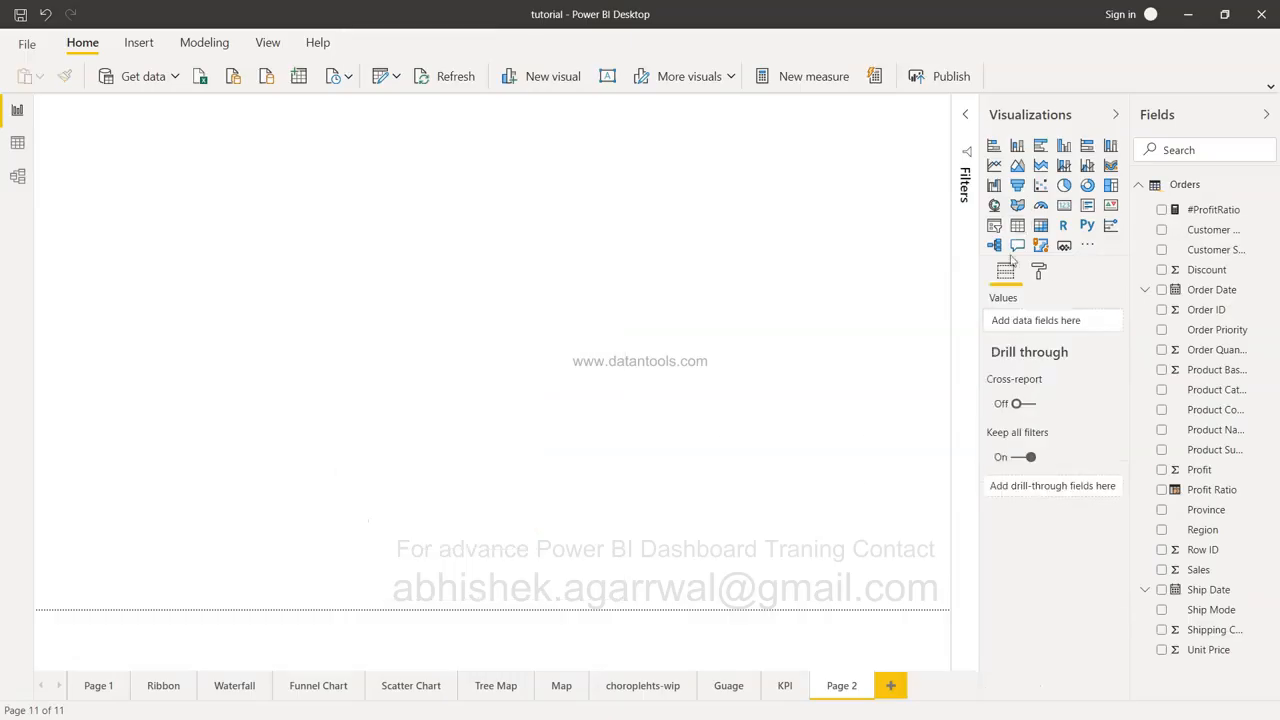
{"action": "left_click", "coordinate": [1041, 226]}
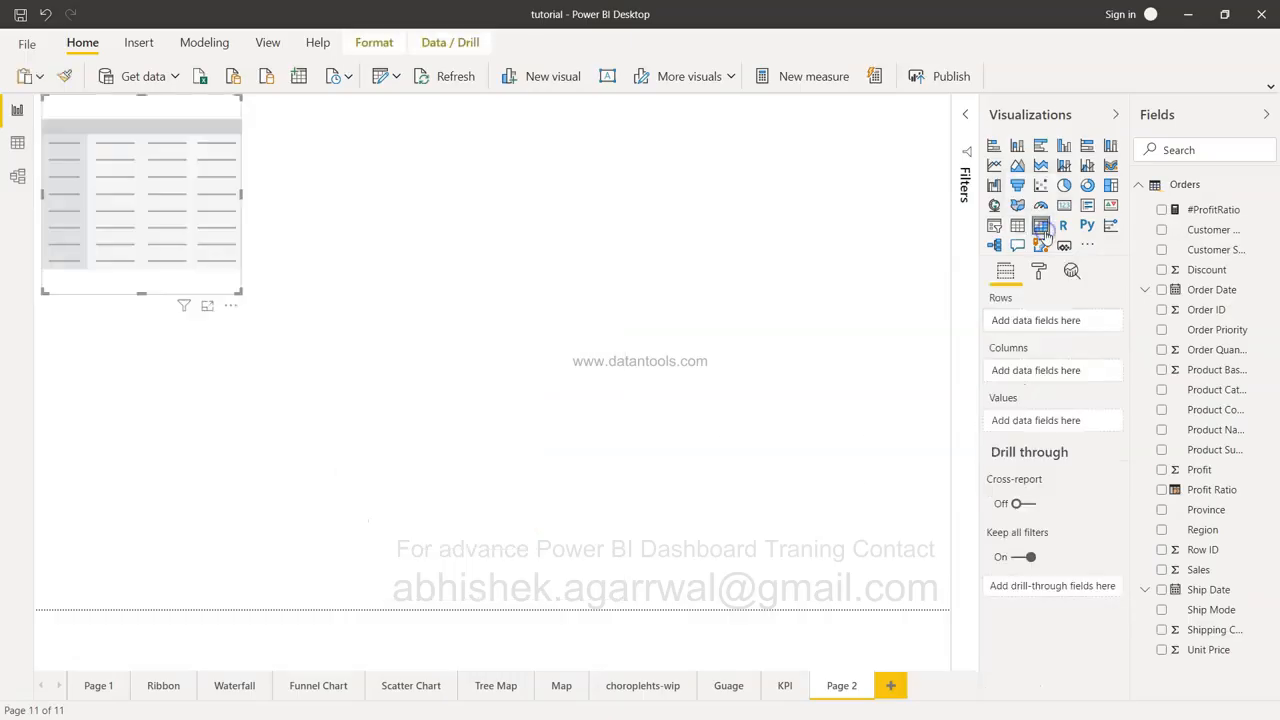
{"action": "left_click_drag", "start_coordinate": [190, 231], "coordinate": [266, 269]}
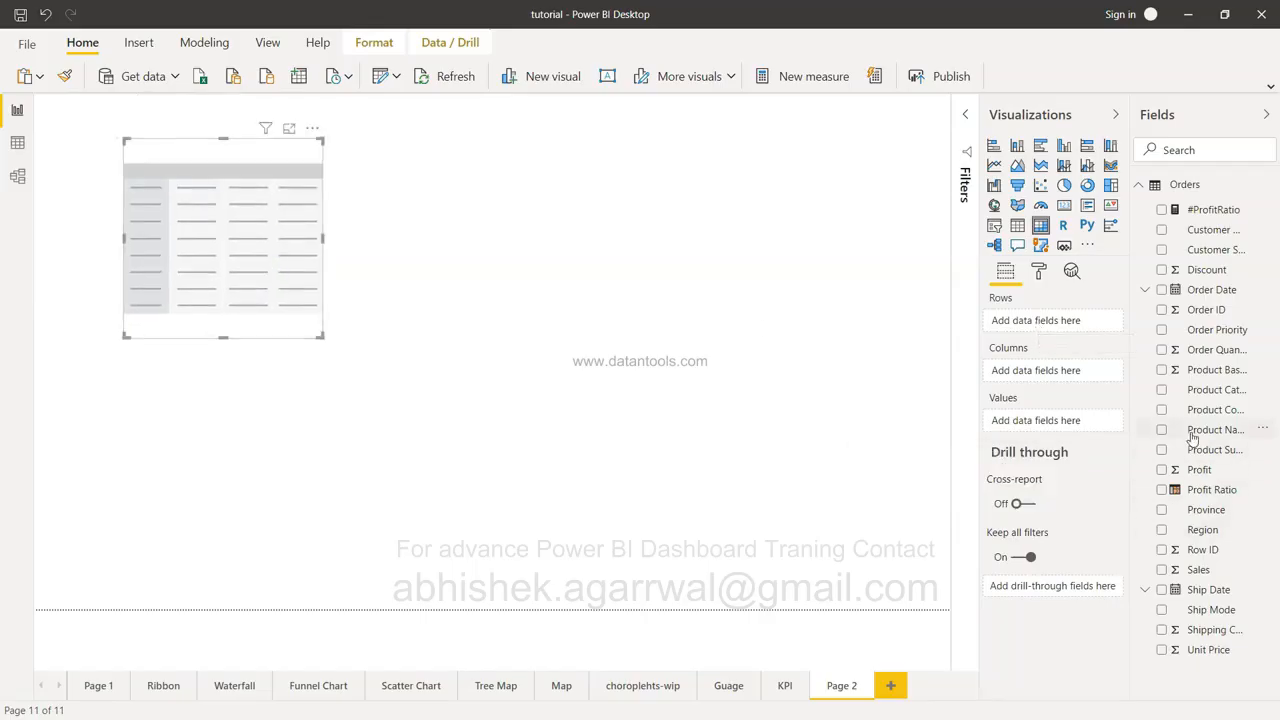
Fill the matrix with Product Category rows, Customer Segment columns and Sales values, shown in focus mode.
{"action": "left_click", "coordinate": [1160, 391]}
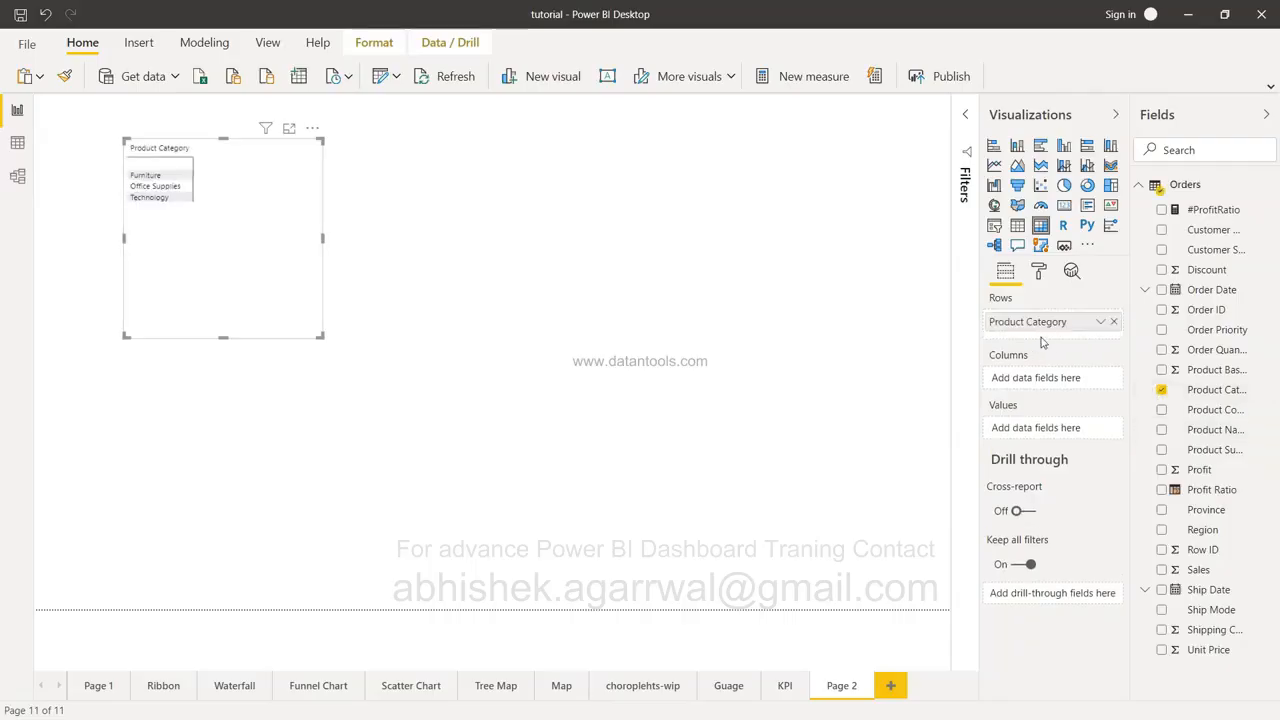
{"action": "left_click", "coordinate": [1161, 250]}
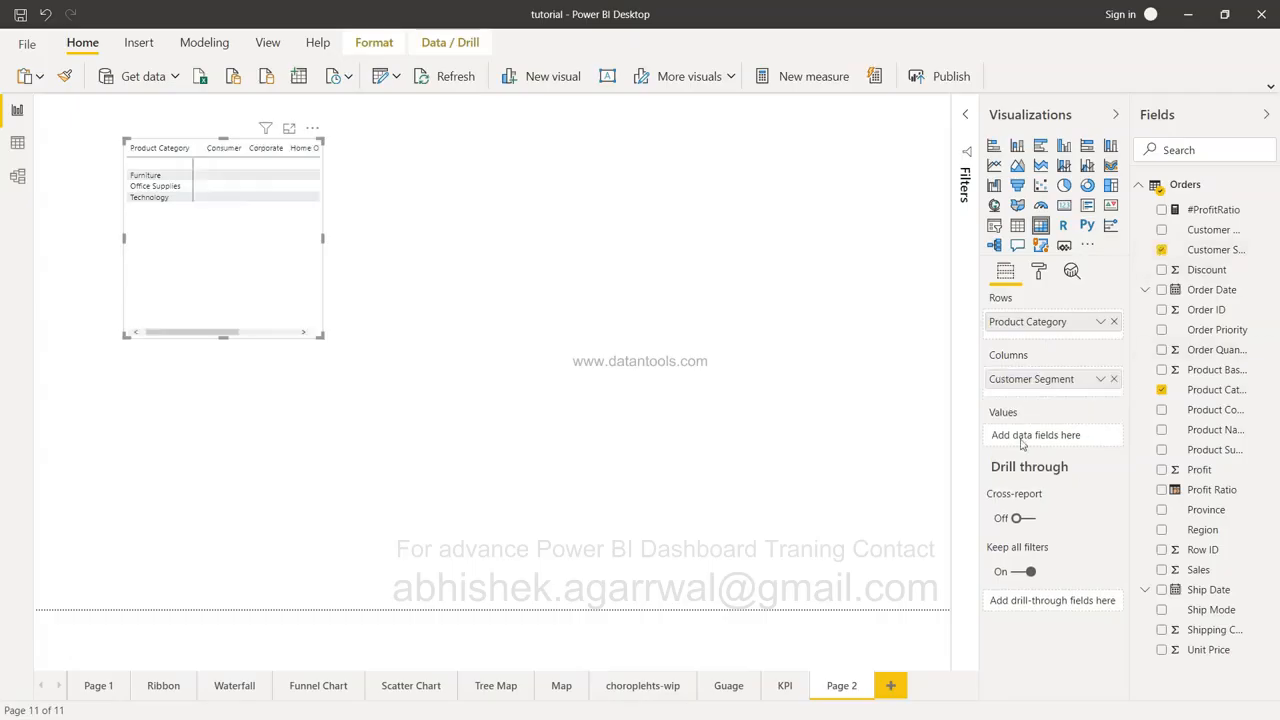
{"action": "left_click", "coordinate": [1161, 569]}
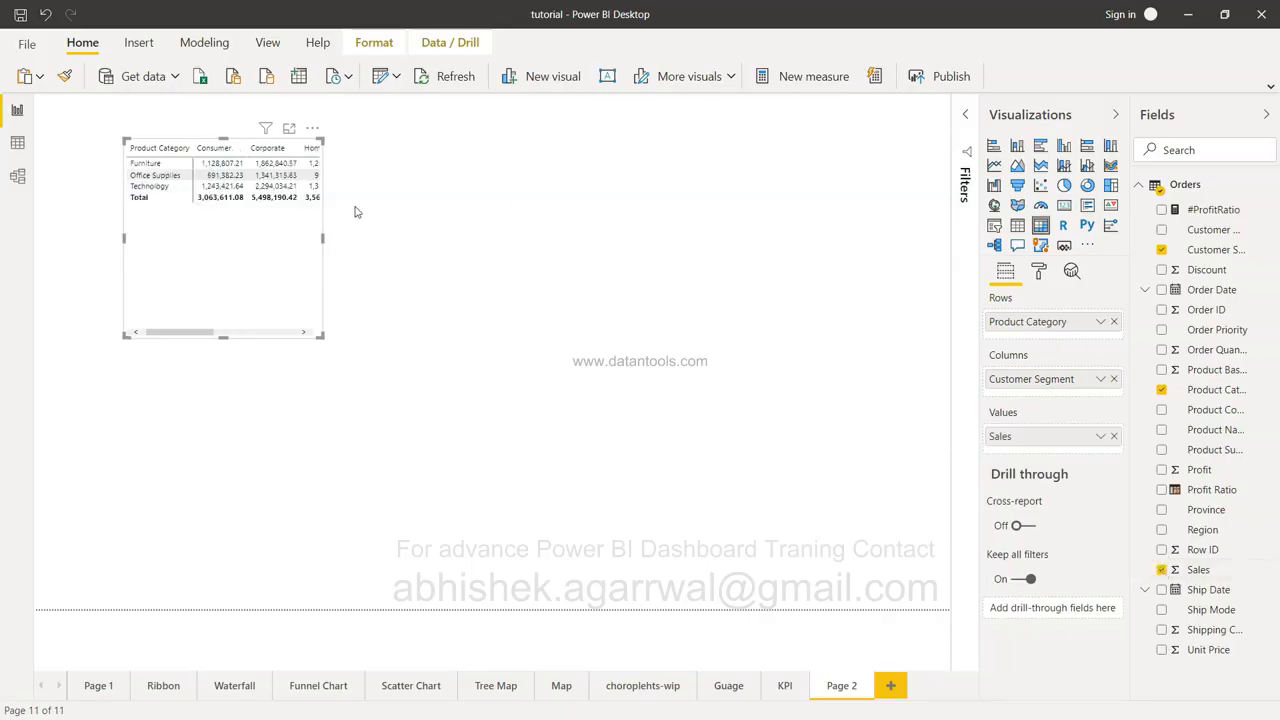
{"action": "left_click", "coordinate": [289, 128]}
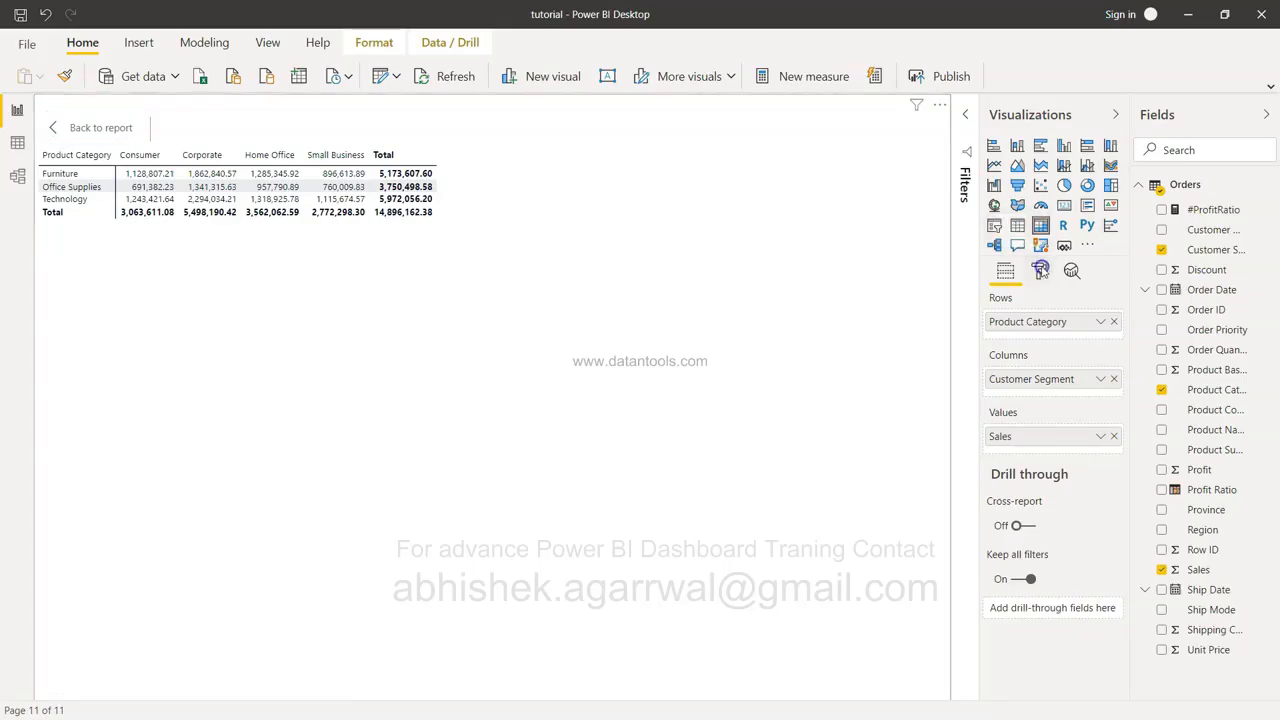
Try the Minimal and Bold header table styles on the matrix.
{"action": "left_click", "coordinate": [1040, 272]}
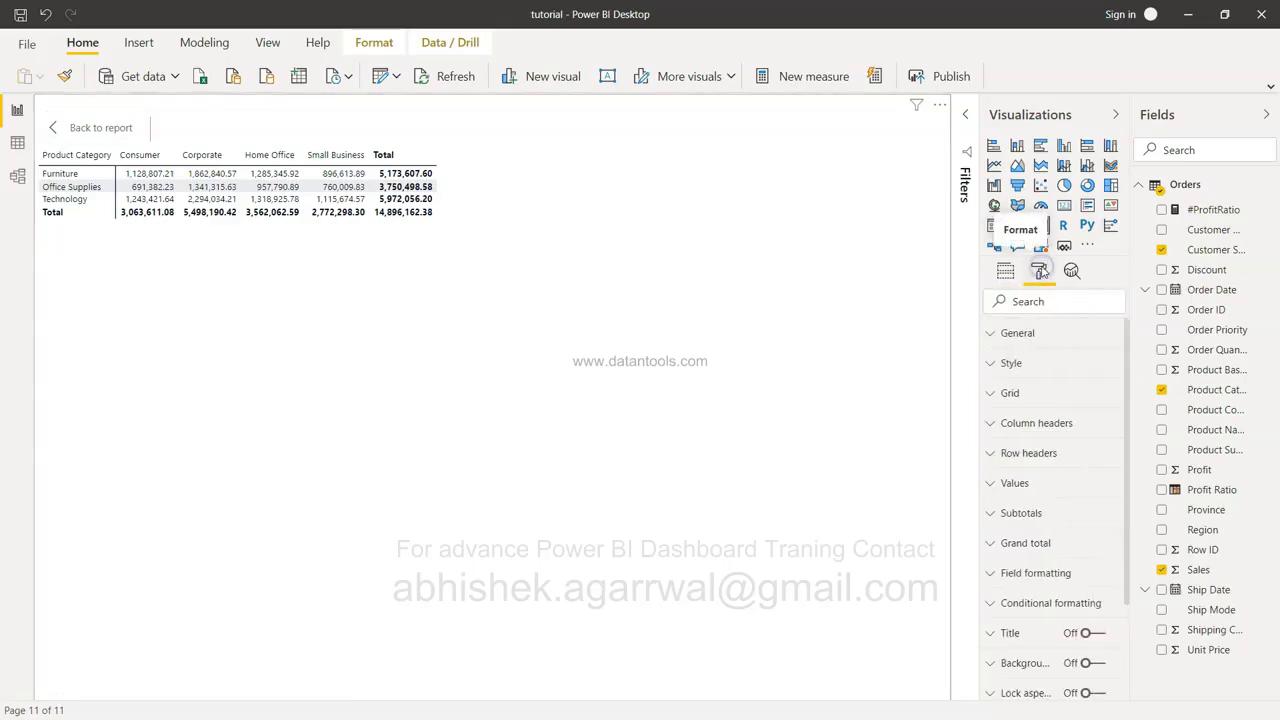
{"action": "left_click", "coordinate": [1020, 364]}
{"action": "left_click", "coordinate": [1033, 421]}
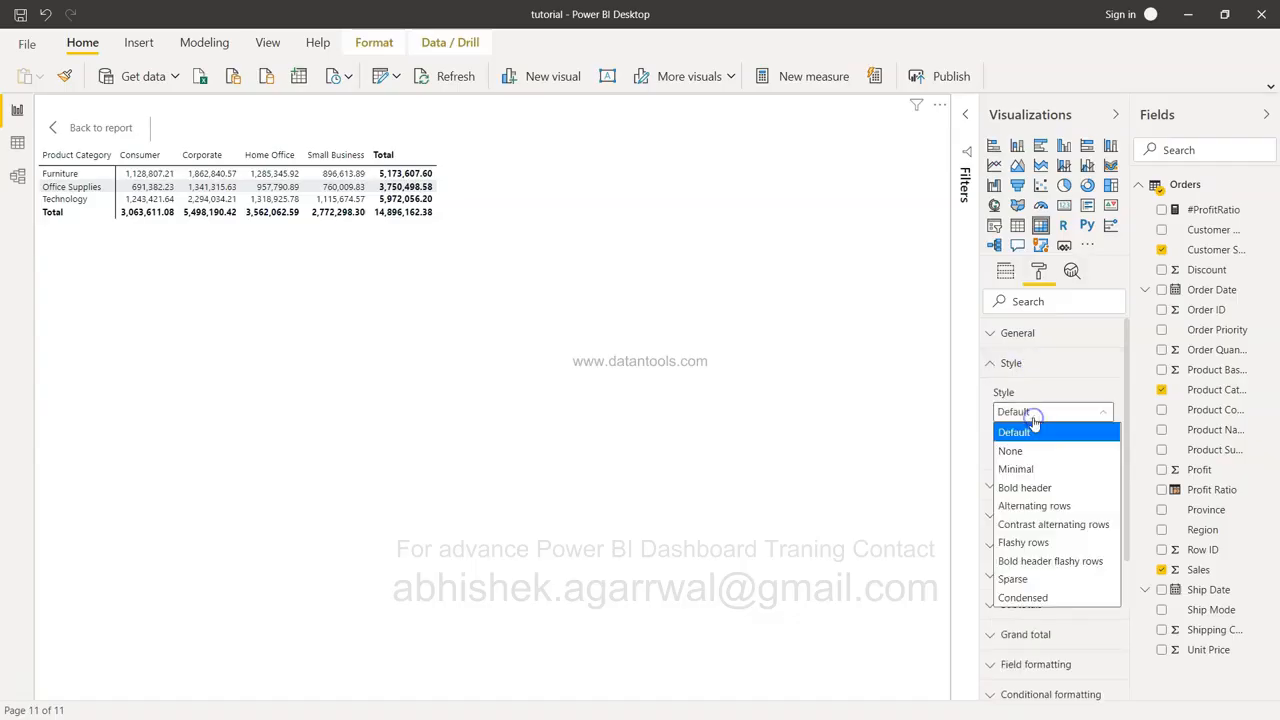
{"action": "left_click", "coordinate": [1031, 474]}
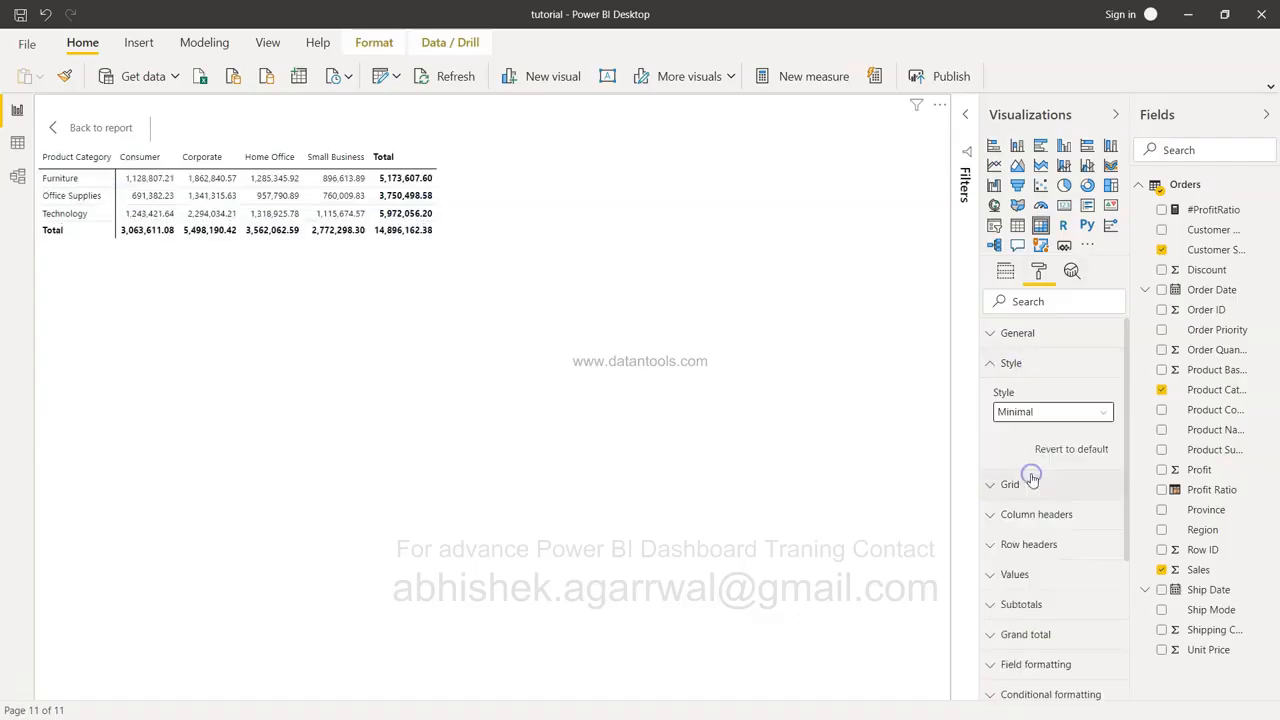
{"action": "left_click", "coordinate": [1043, 413]}
{"action": "left_click", "coordinate": [1043, 484]}
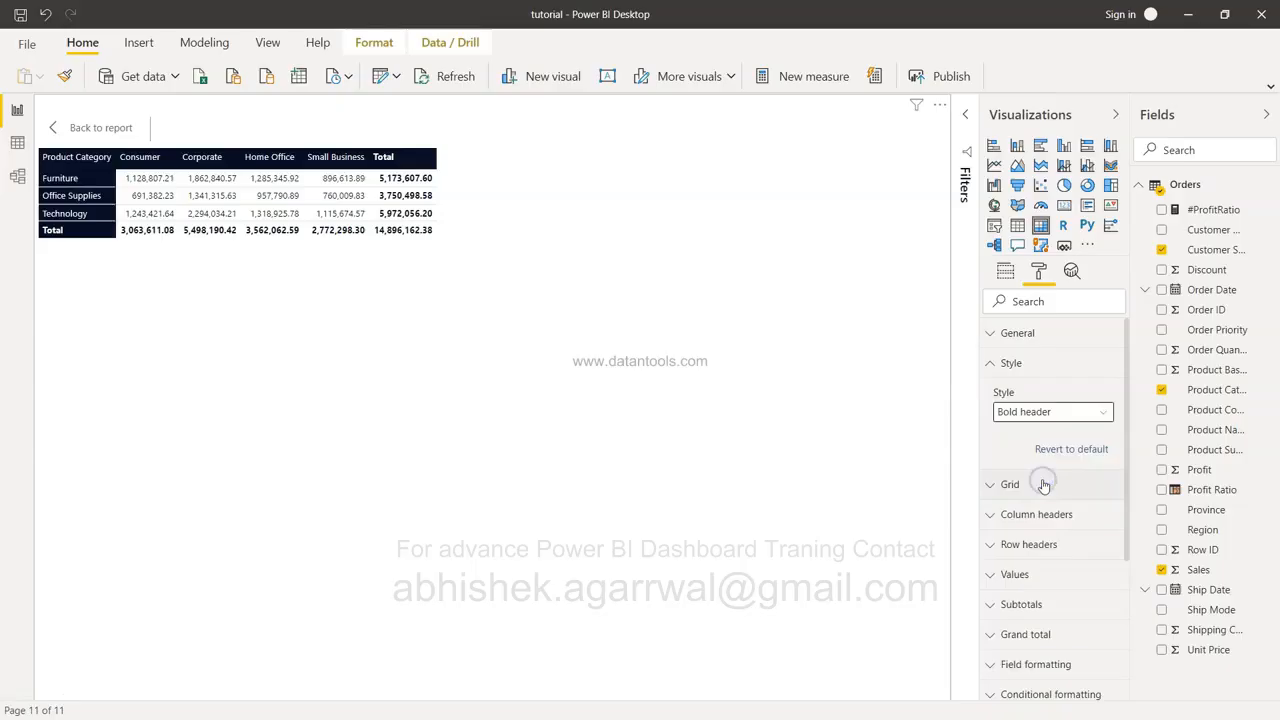
{"action": "left_click", "coordinate": [1053, 411]}
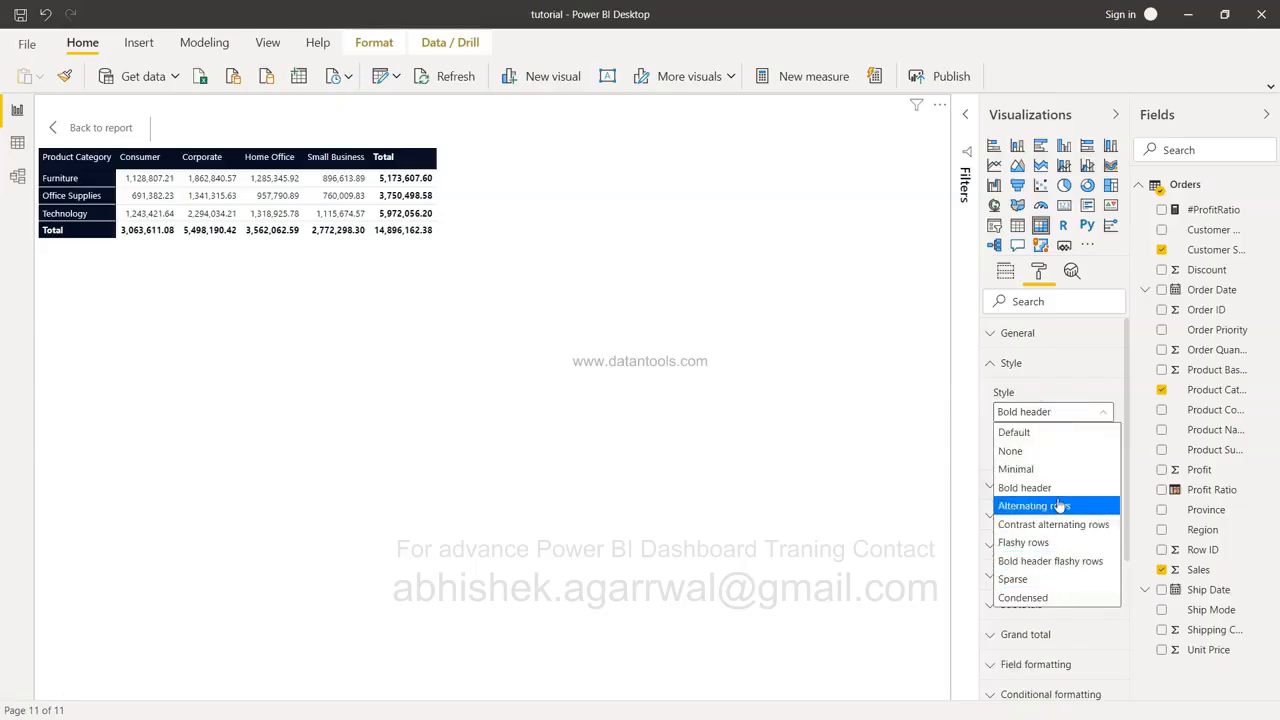
{"action": "left_click", "coordinate": [940, 484]}
{"action": "right_click", "coordinate": [940, 484]}
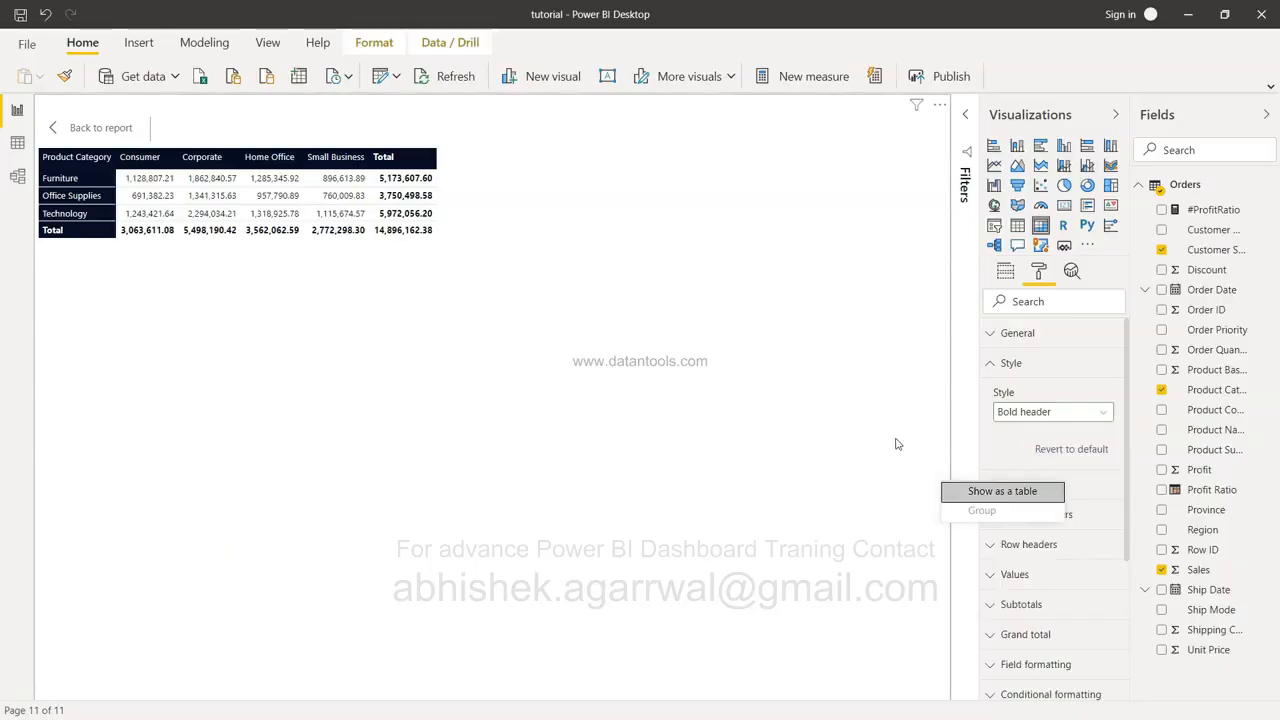
{"action": "left_click", "coordinate": [922, 412]}
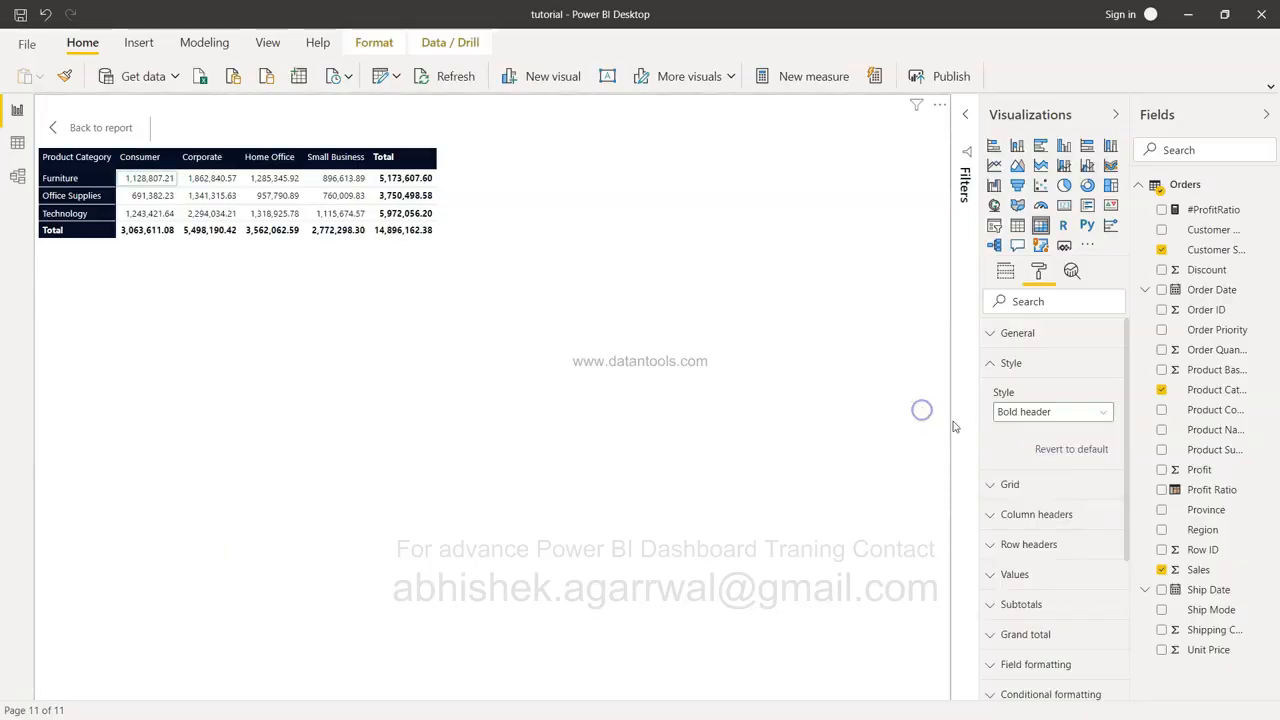
Turn on vertical gridlines in the matrix's Grid settings.
{"action": "left_click", "coordinate": [997, 484]}
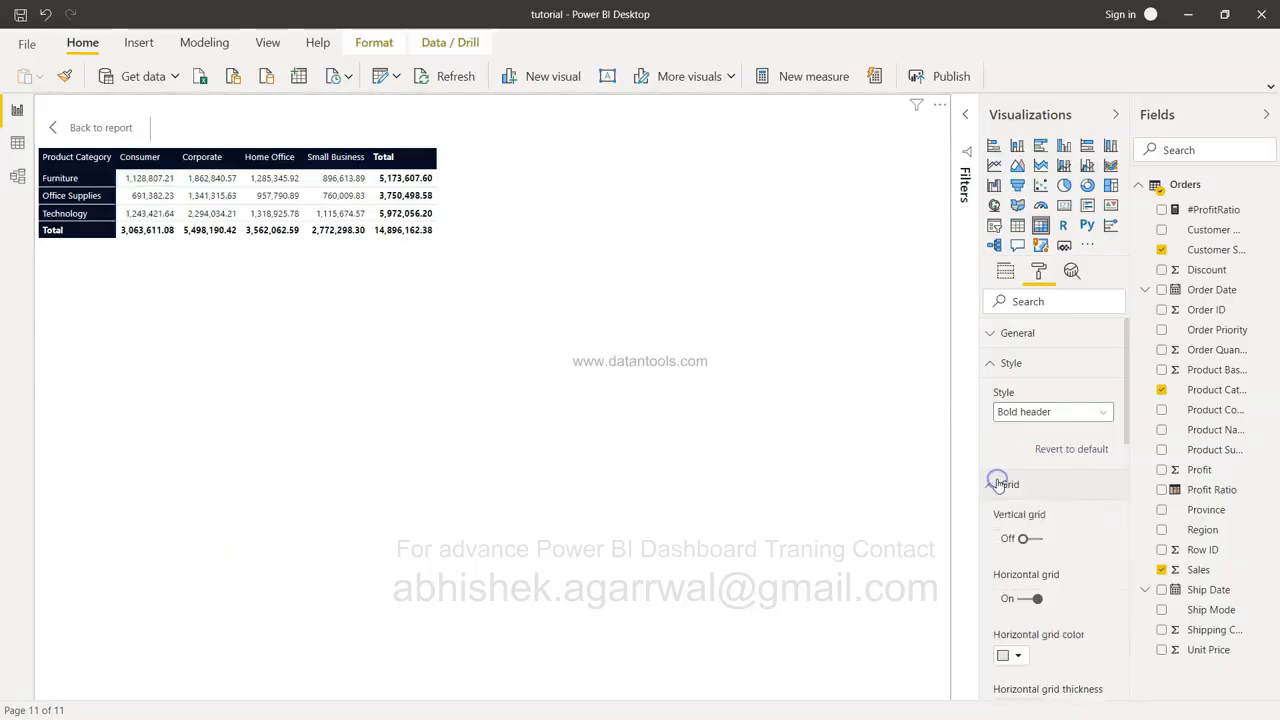
{"action": "left_click", "coordinate": [1023, 538]}
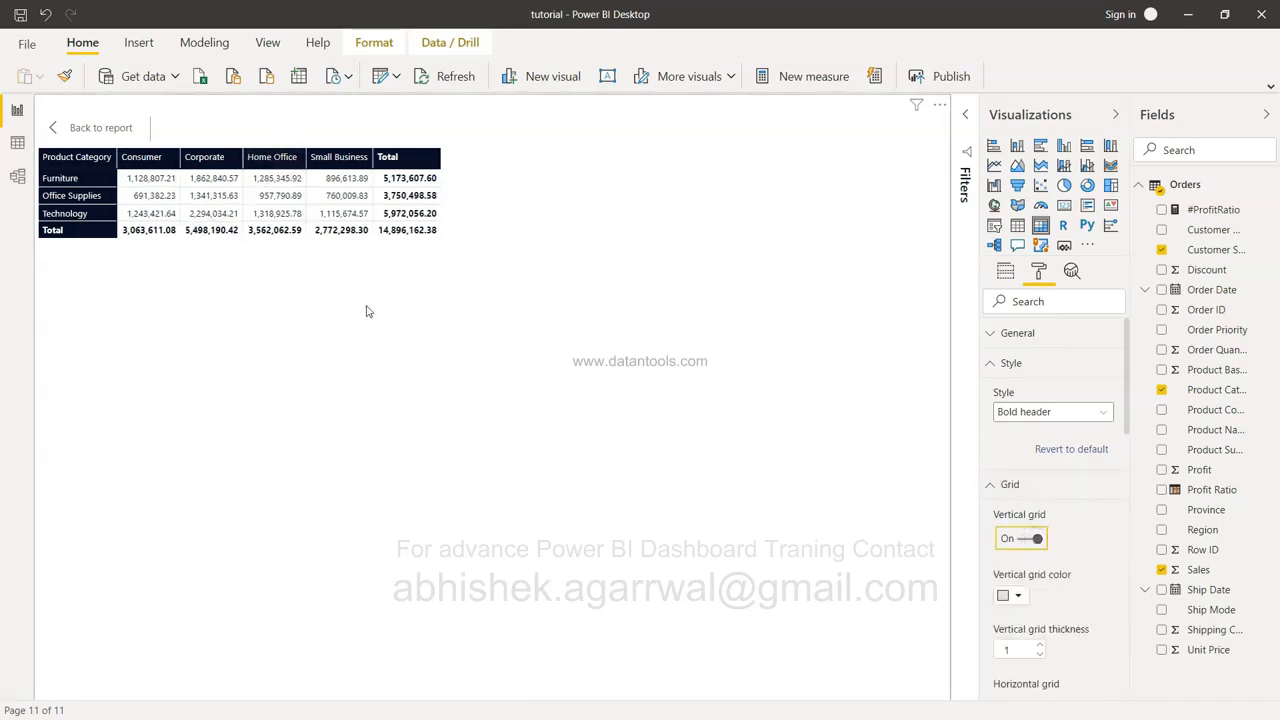
{"action": "scroll", "coordinate": [1020, 538], "scroll_direction": "down", "scroll_amount": 5}
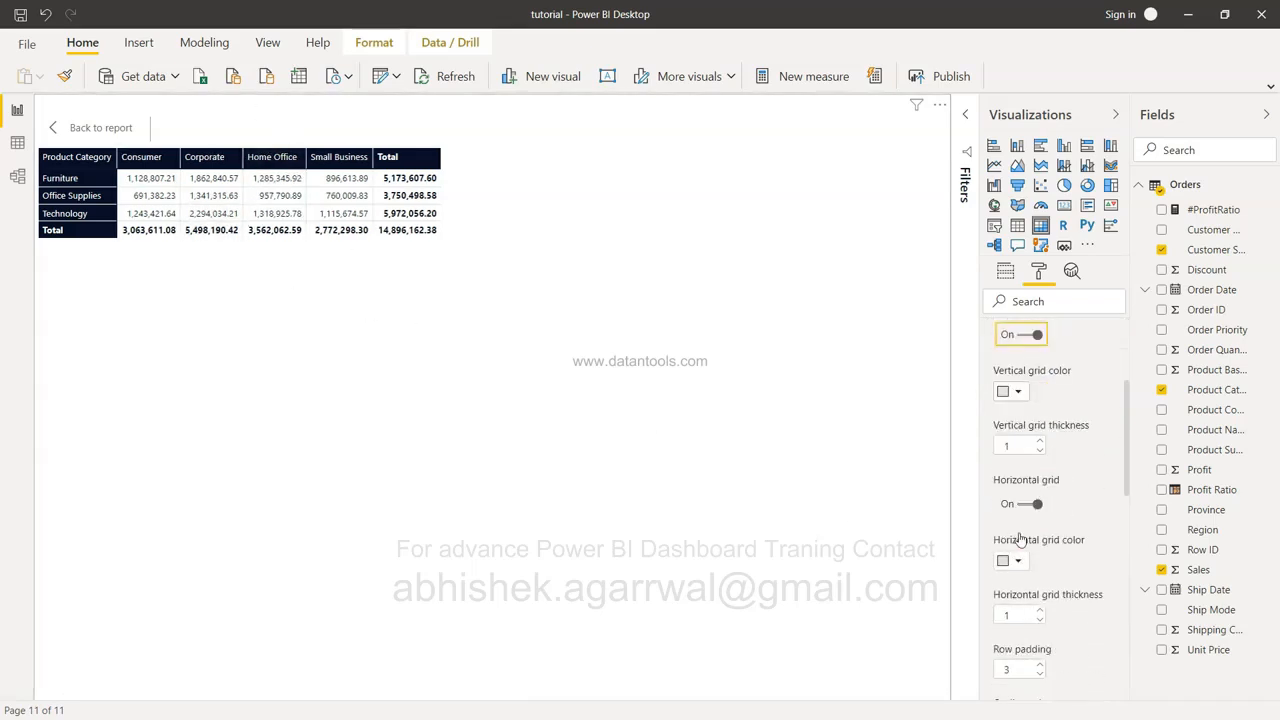
{"action": "scroll", "coordinate": [1020, 534], "scroll_direction": "down", "scroll_amount": 5}
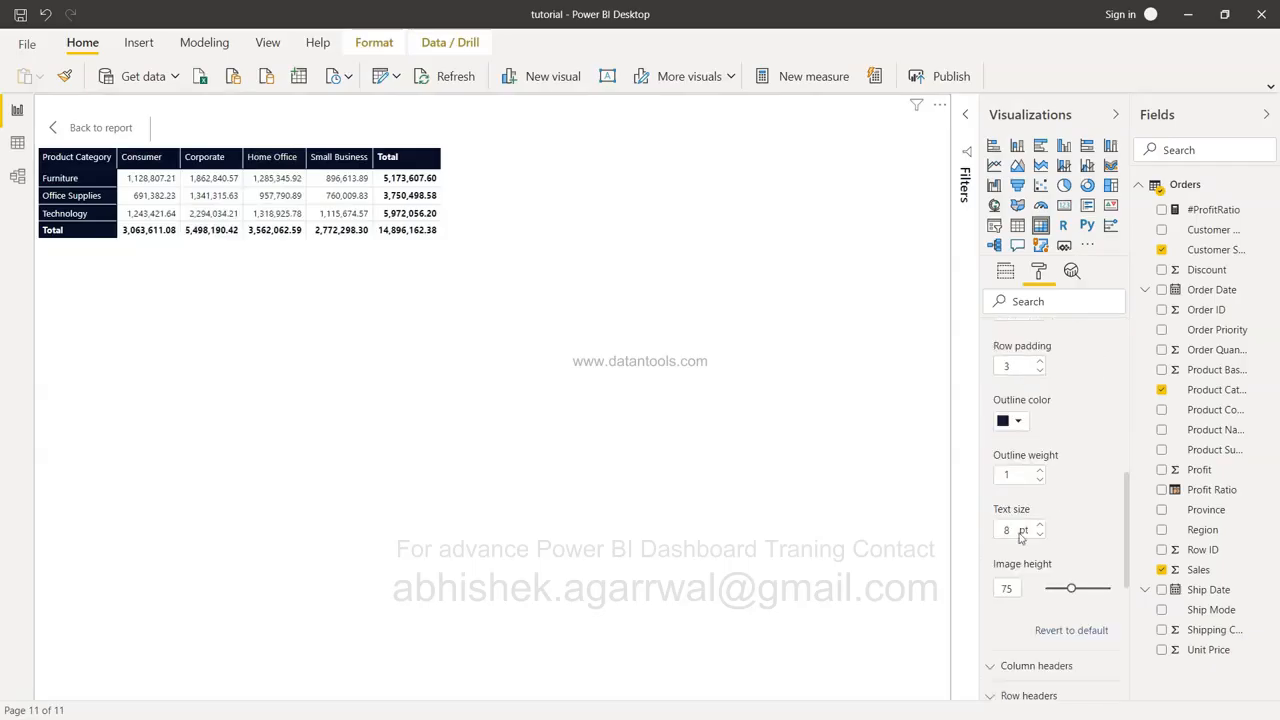
{"action": "scroll", "coordinate": [1020, 536], "scroll_direction": "down", "scroll_amount": 1}
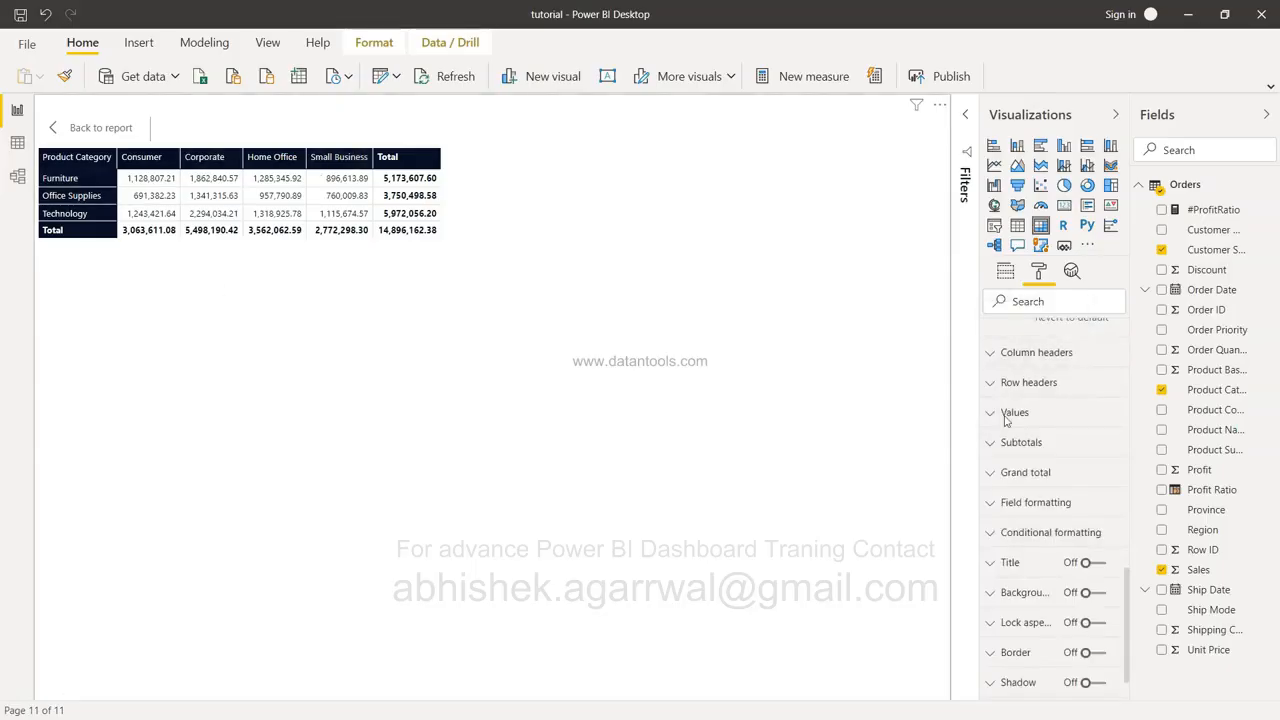
Expand the Grand total and Sales Conditional formatting sections.
{"action": "left_click", "coordinate": [1063, 474]}
{"action": "scroll", "coordinate": [1063, 478], "scroll_direction": "down", "scroll_amount": 3}
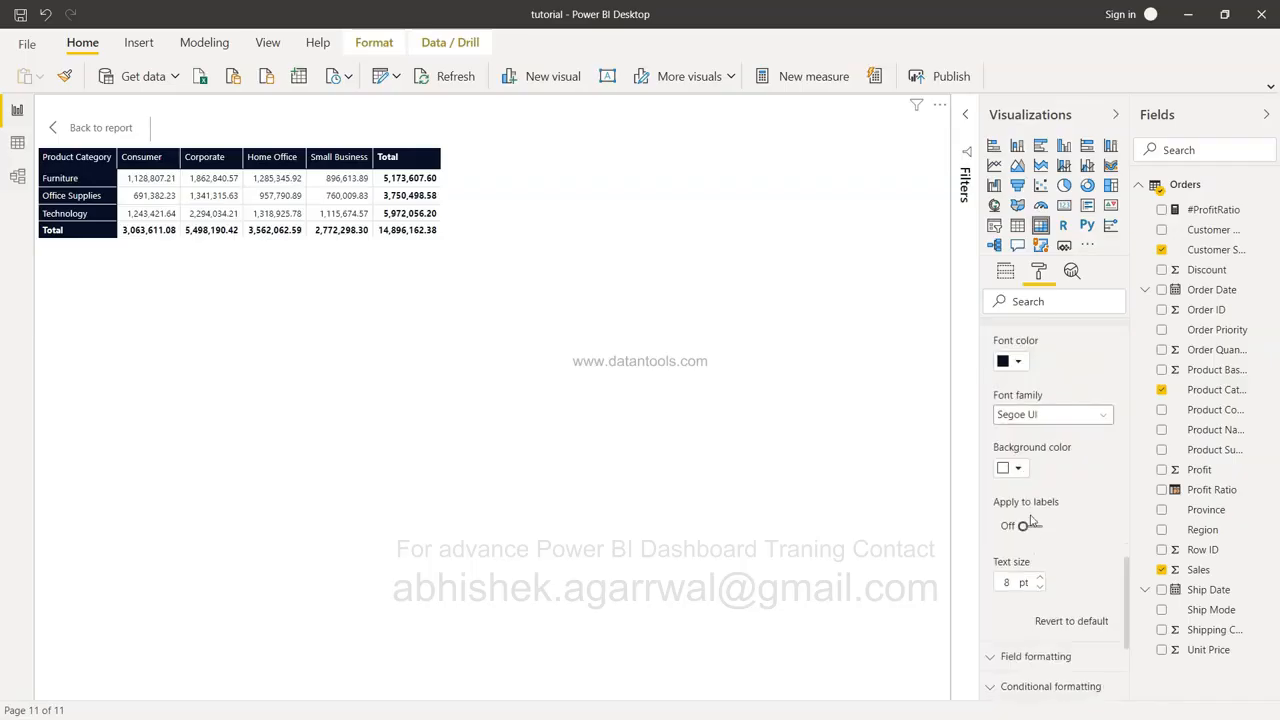
{"action": "scroll", "coordinate": [1074, 571], "scroll_direction": "down", "scroll_amount": 1}
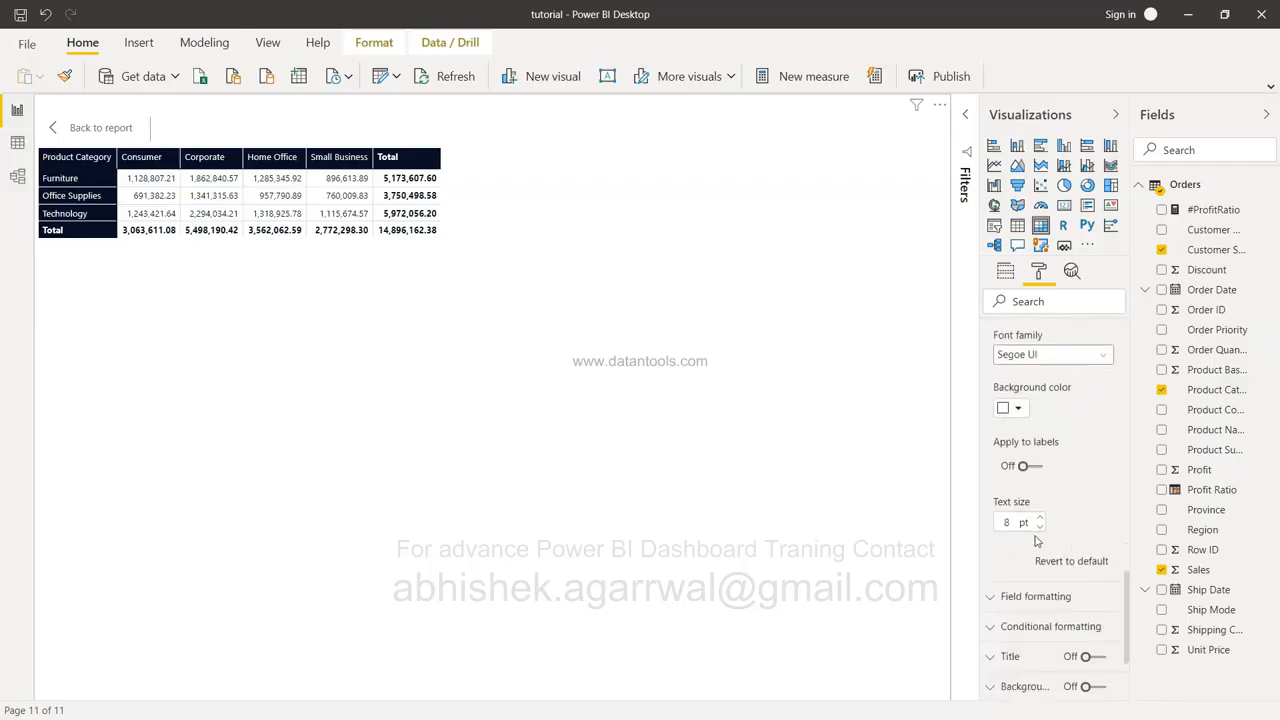
{"action": "scroll", "coordinate": [1035, 537], "scroll_direction": "down", "scroll_amount": 2}
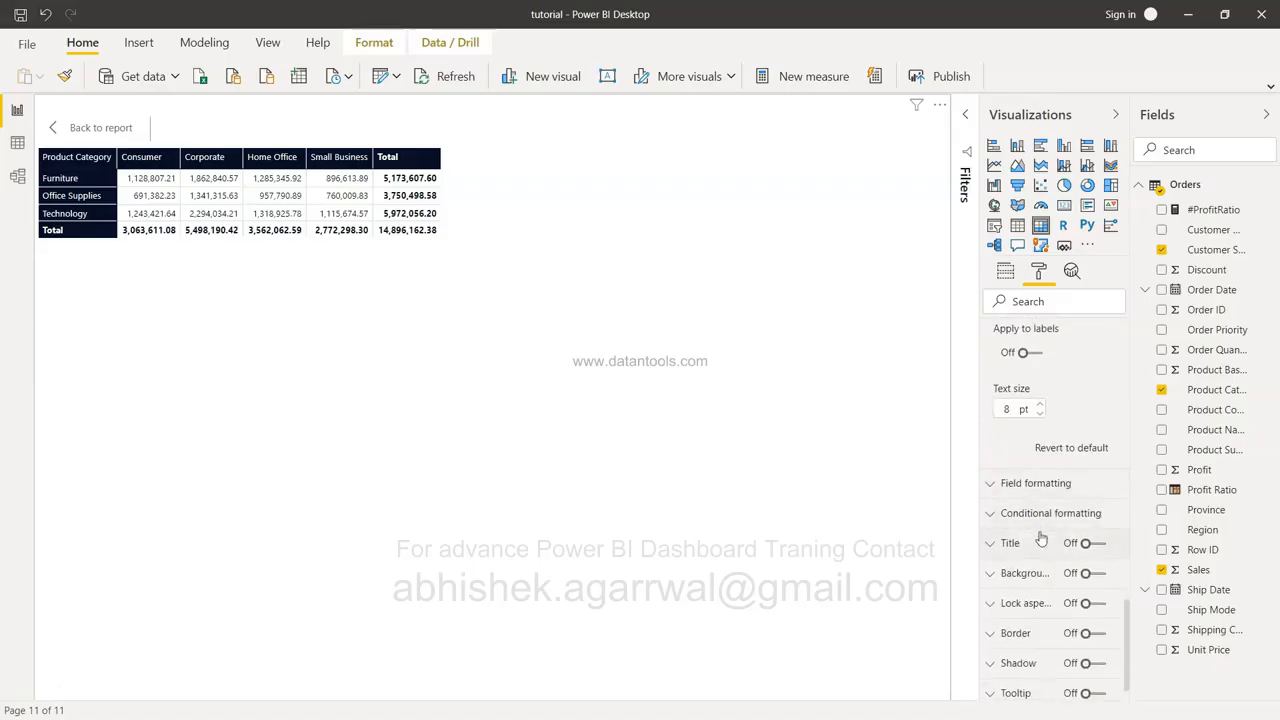
{"action": "left_click", "coordinate": [1049, 515]}
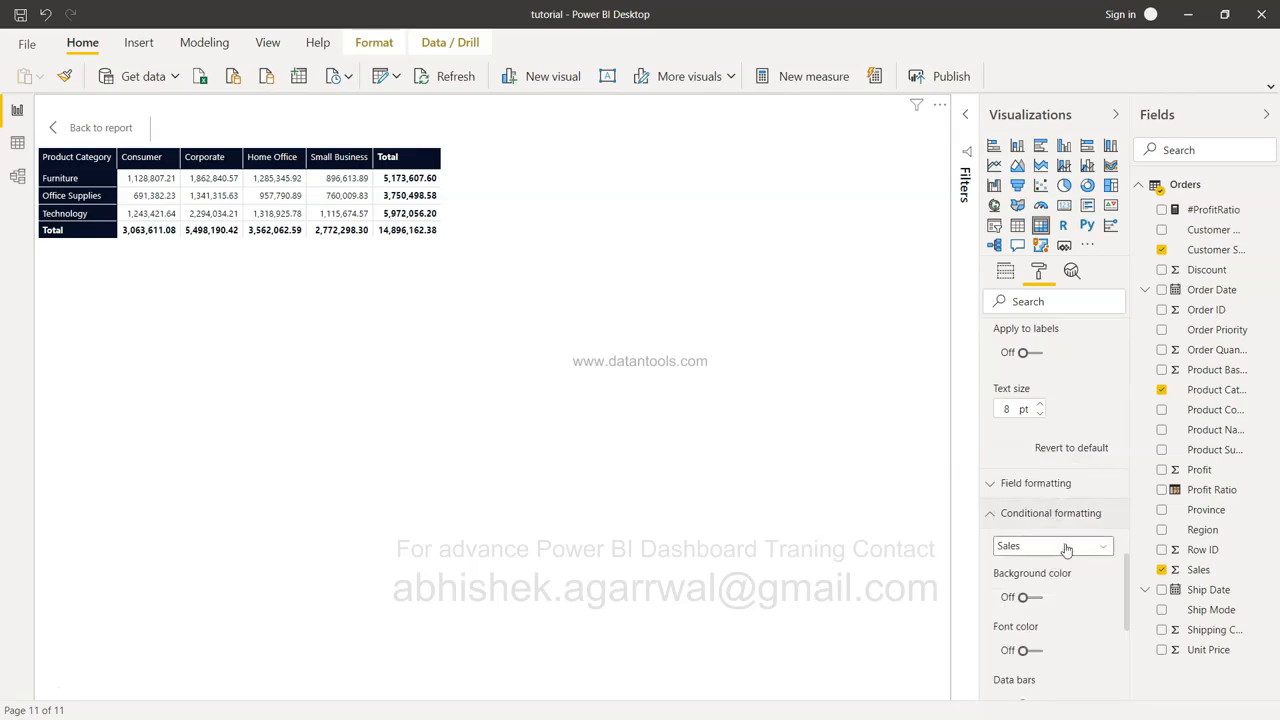
Switch Background color On for Sales, shading the value cells red to teal.
{"action": "scroll", "coordinate": [1067, 549], "scroll_direction": "down", "scroll_amount": 1}
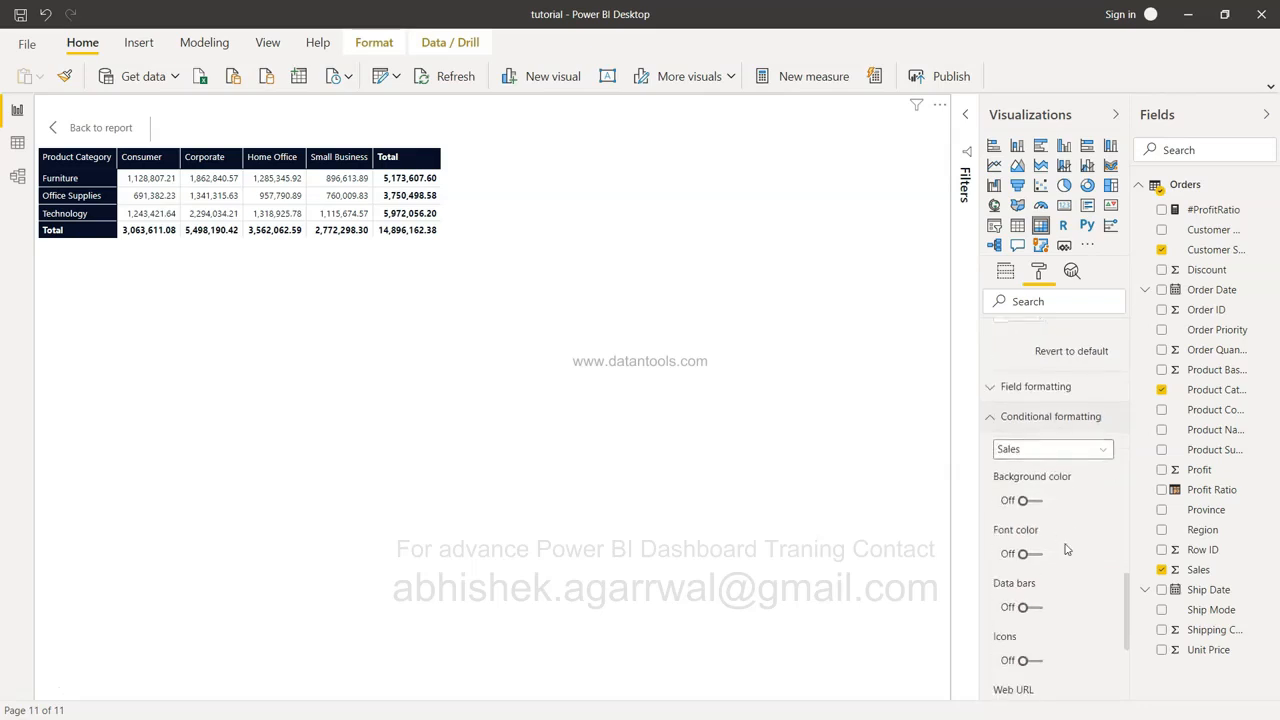
{"action": "left_click", "coordinate": [1038, 501]}
{"action": "left_click", "coordinate": [1038, 501]}
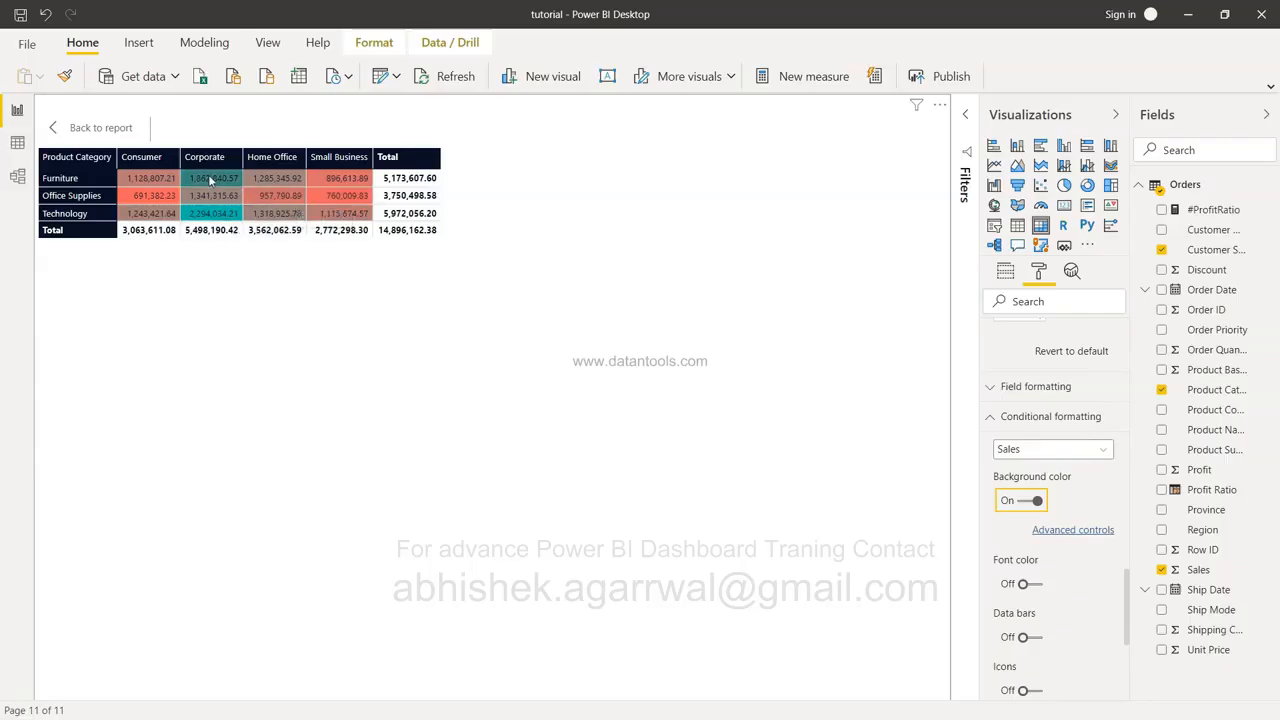
In Advanced controls, set the maximum colour to green for a red-to-green scale.
{"action": "left_click", "coordinate": [1071, 531]}
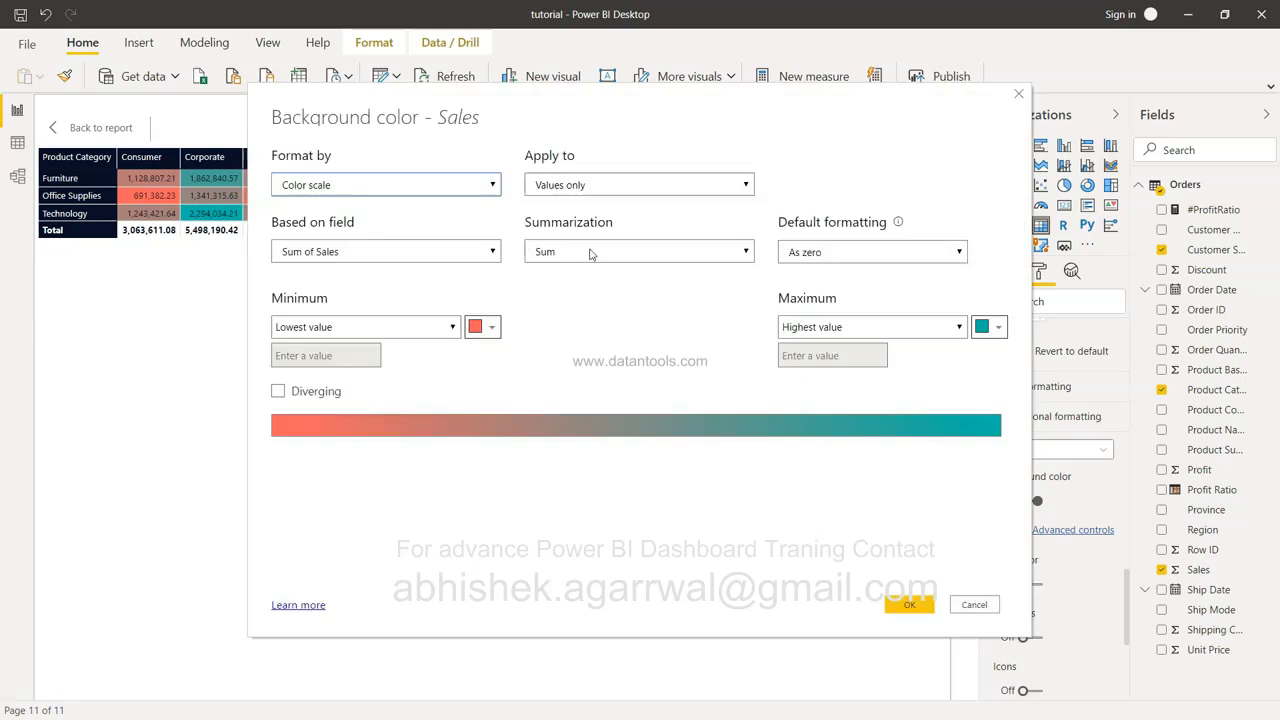
{"action": "left_click", "coordinate": [995, 330]}
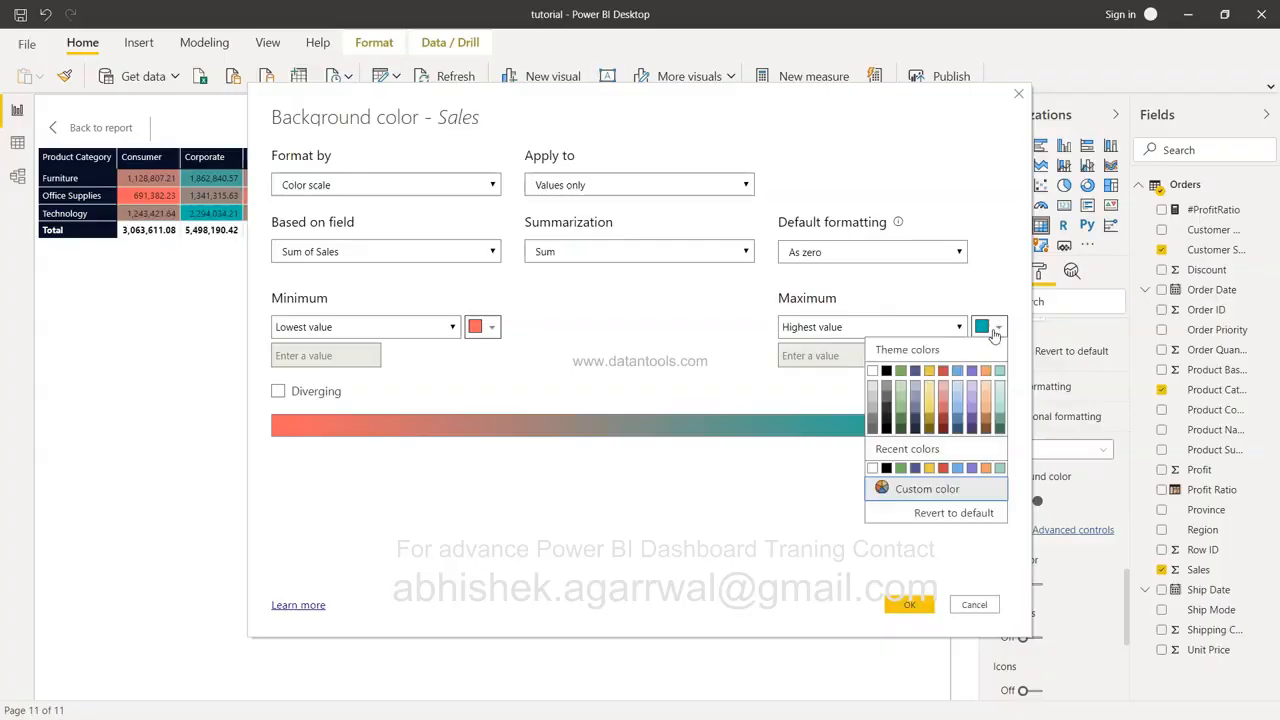
{"action": "left_click", "coordinate": [901, 407]}
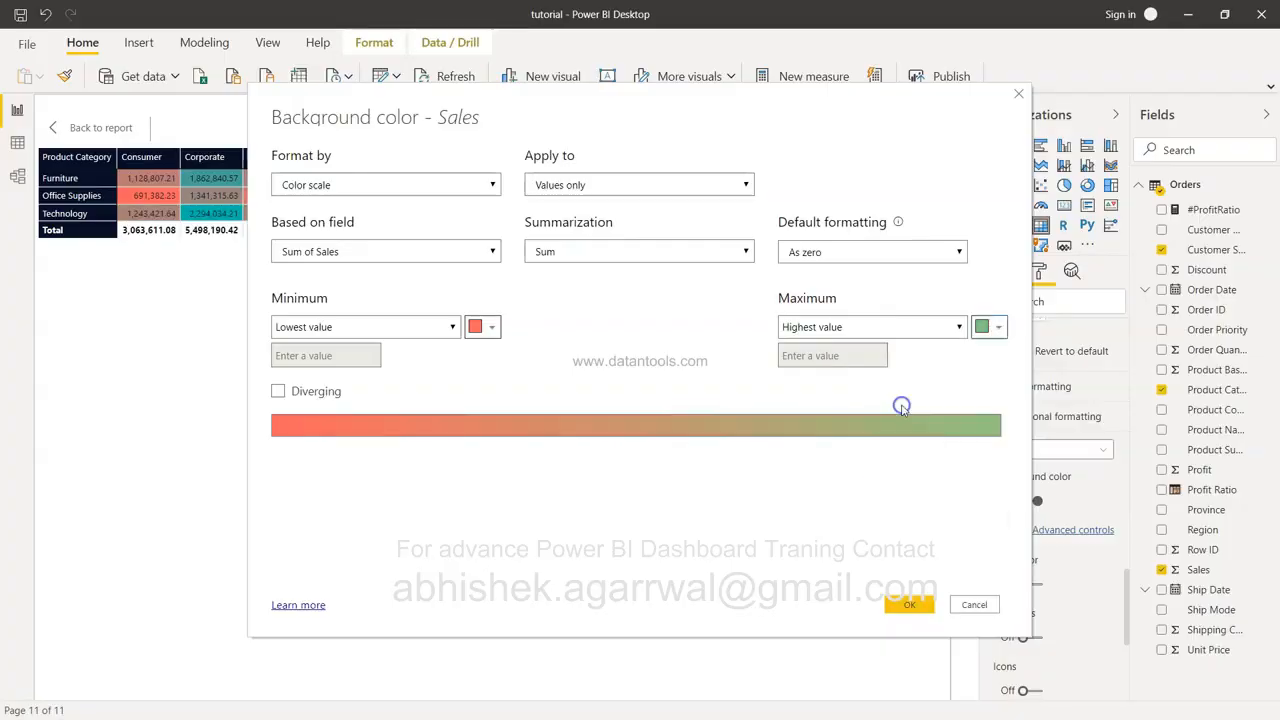
{"action": "left_click", "coordinate": [910, 605]}
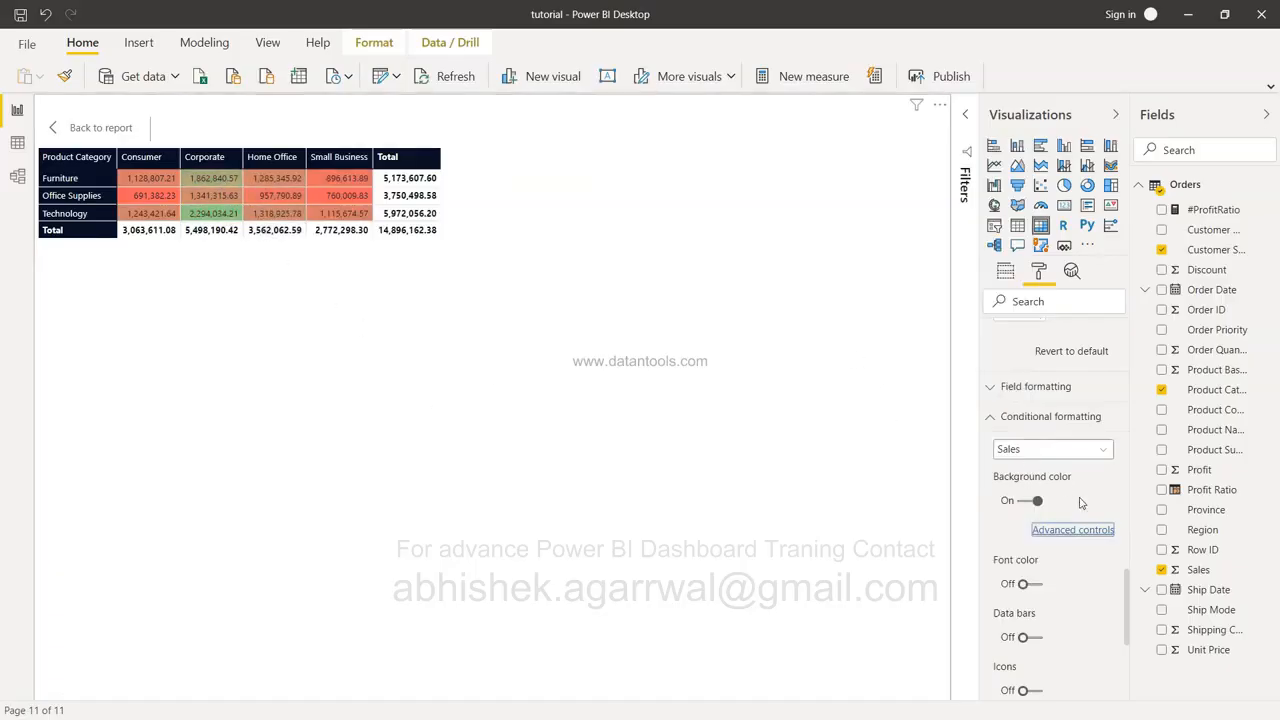
Confirm the colour scale is based on Sales with Sum summarization.
{"action": "left_click", "coordinate": [1076, 529]}
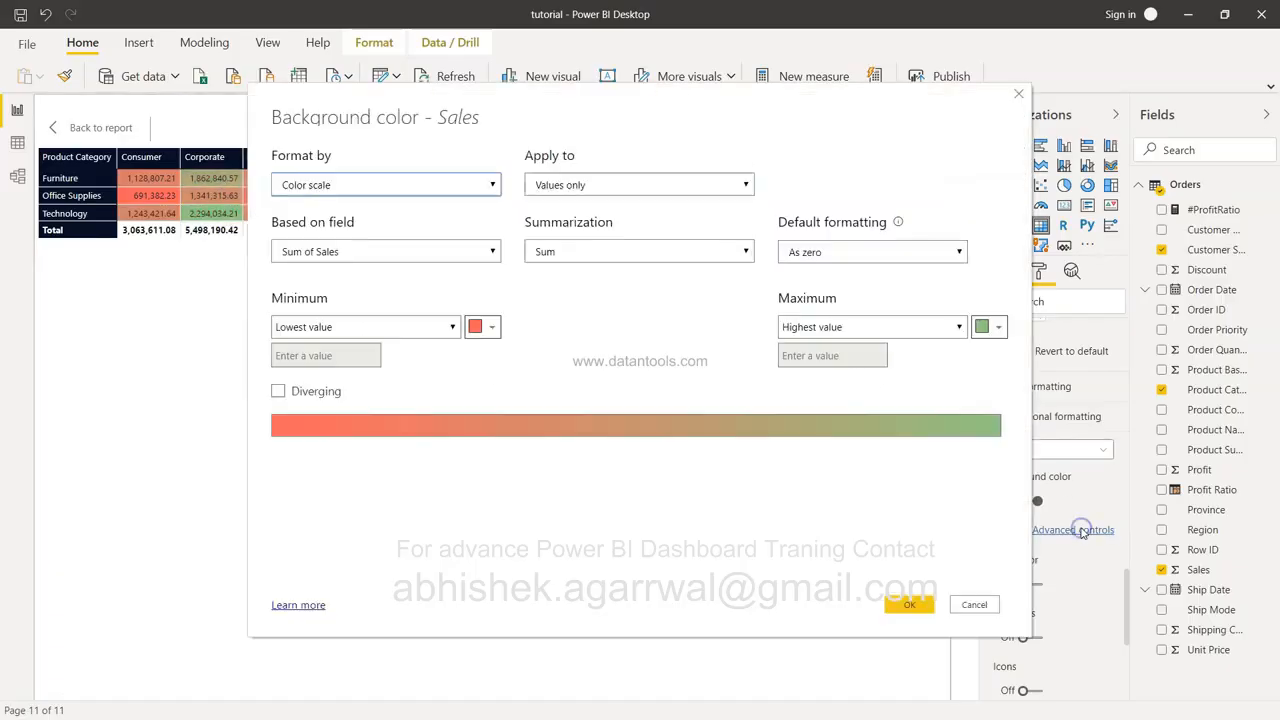
{"action": "left_click", "coordinate": [384, 258]}
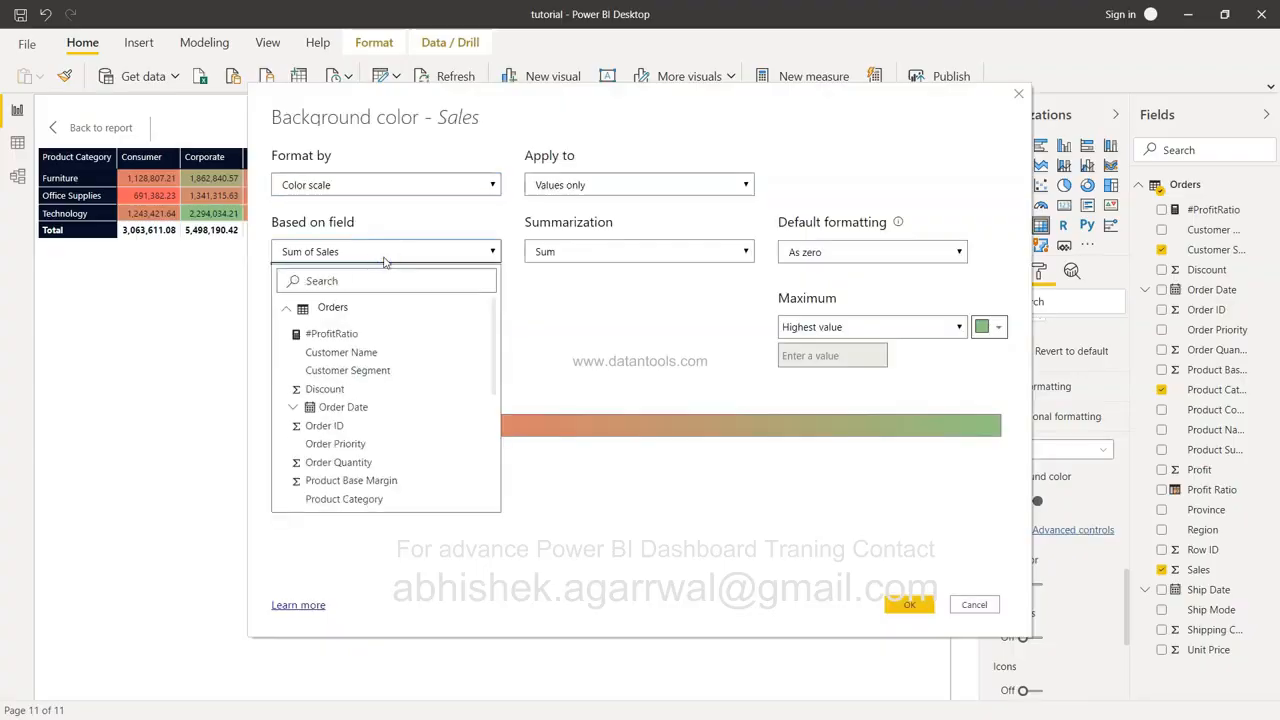
{"action": "left_click", "coordinate": [626, 253]}
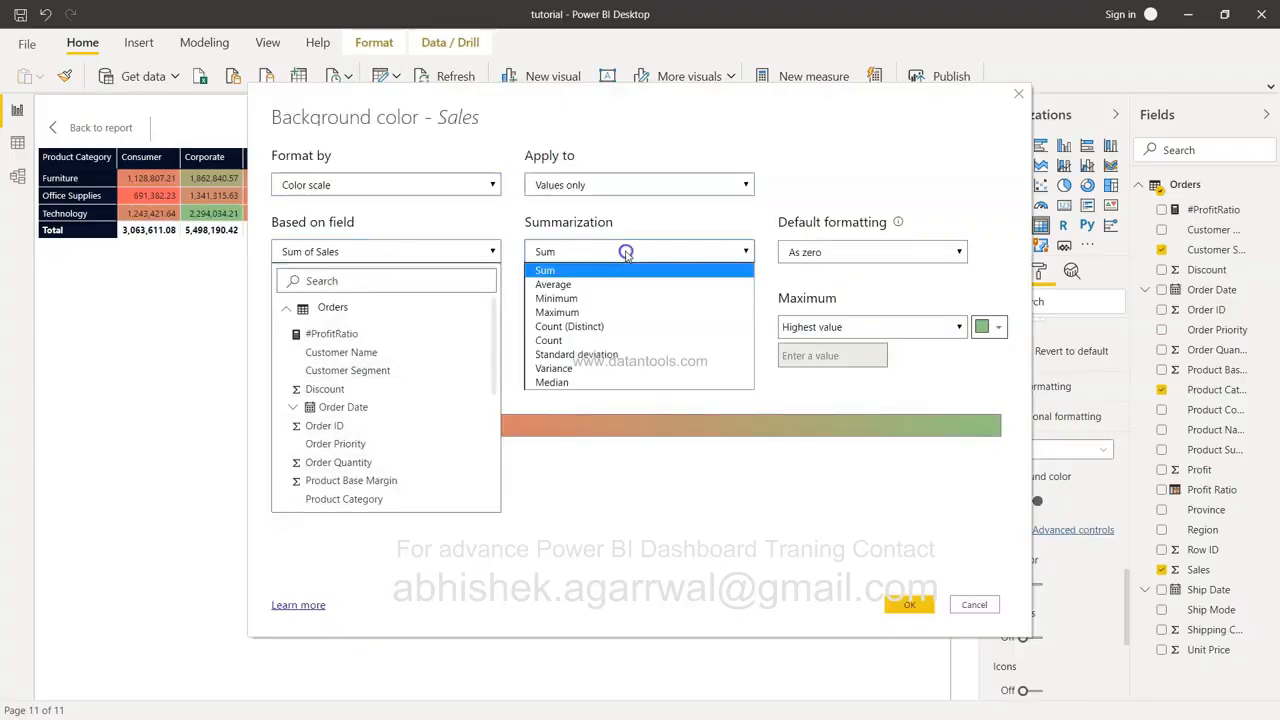
{"action": "left_click", "coordinate": [626, 256]}
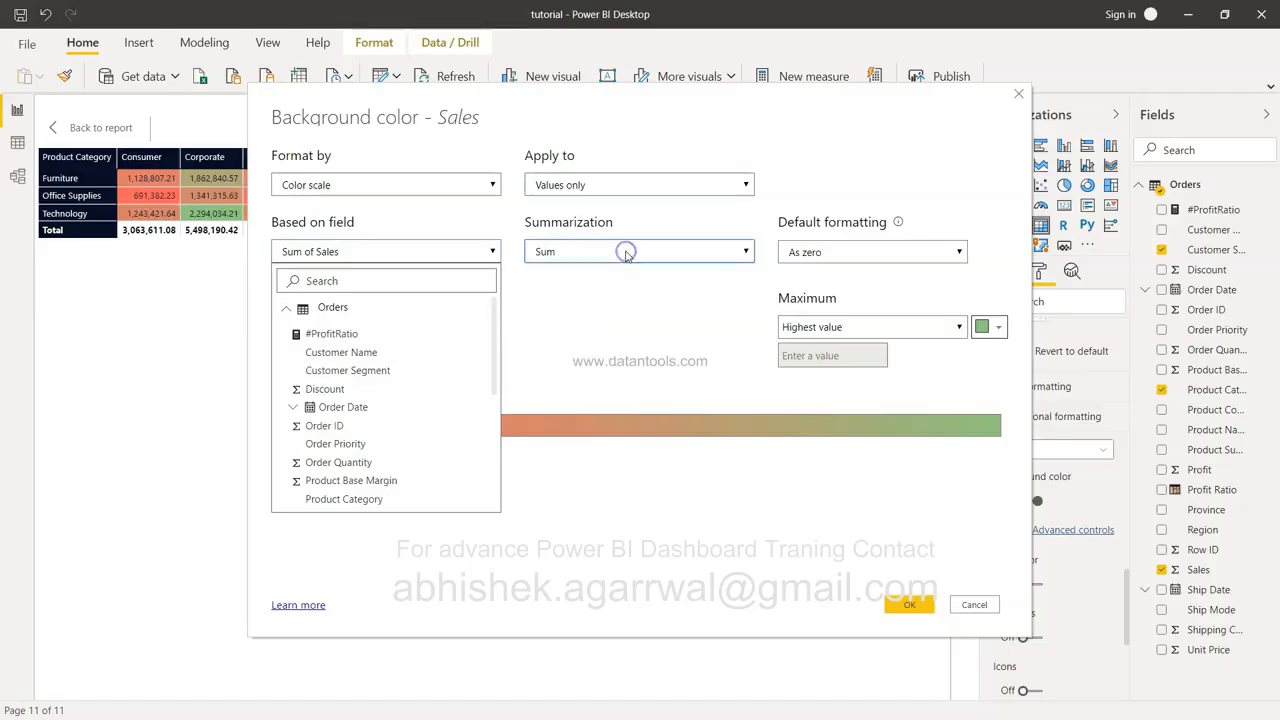
{"action": "left_click", "coordinate": [909, 607]}
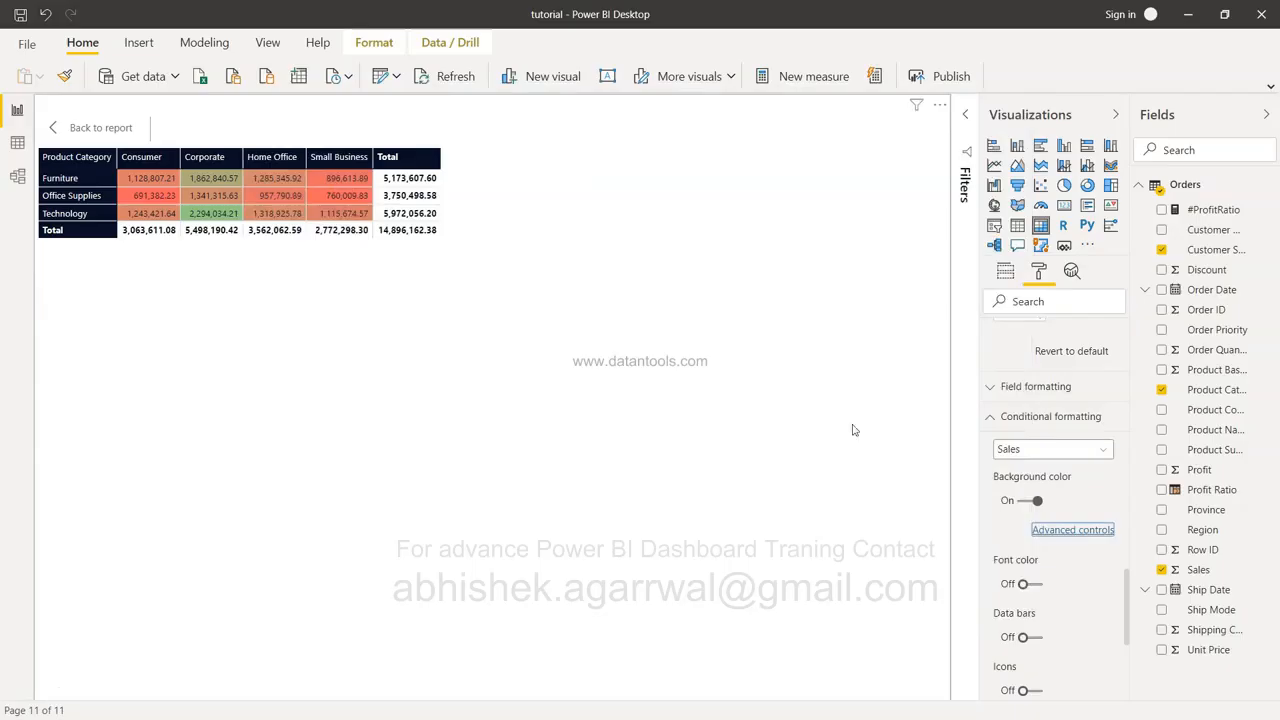
Sort the matrix by Total descending, Corporate Technology highest at 2,294,034.21, and show its fields.
{"action": "left_click", "coordinate": [991, 418]}
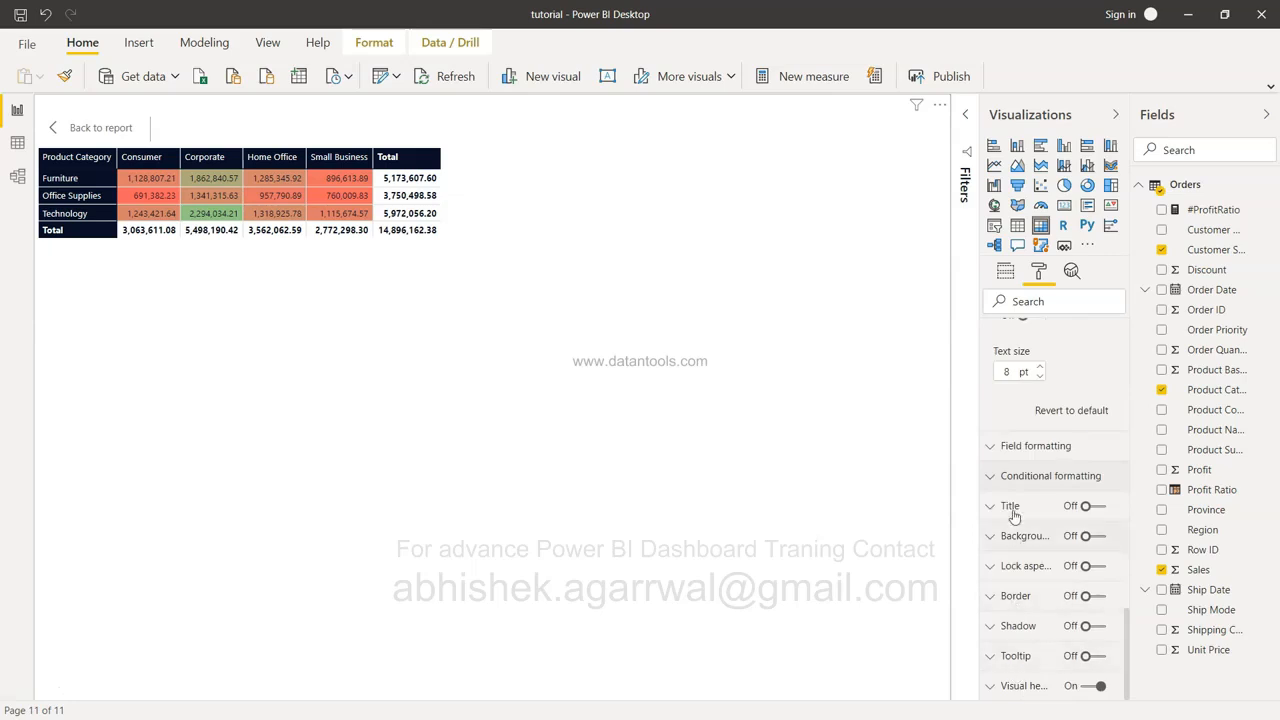
{"action": "mouse_move", "coordinate": [1026, 686]}
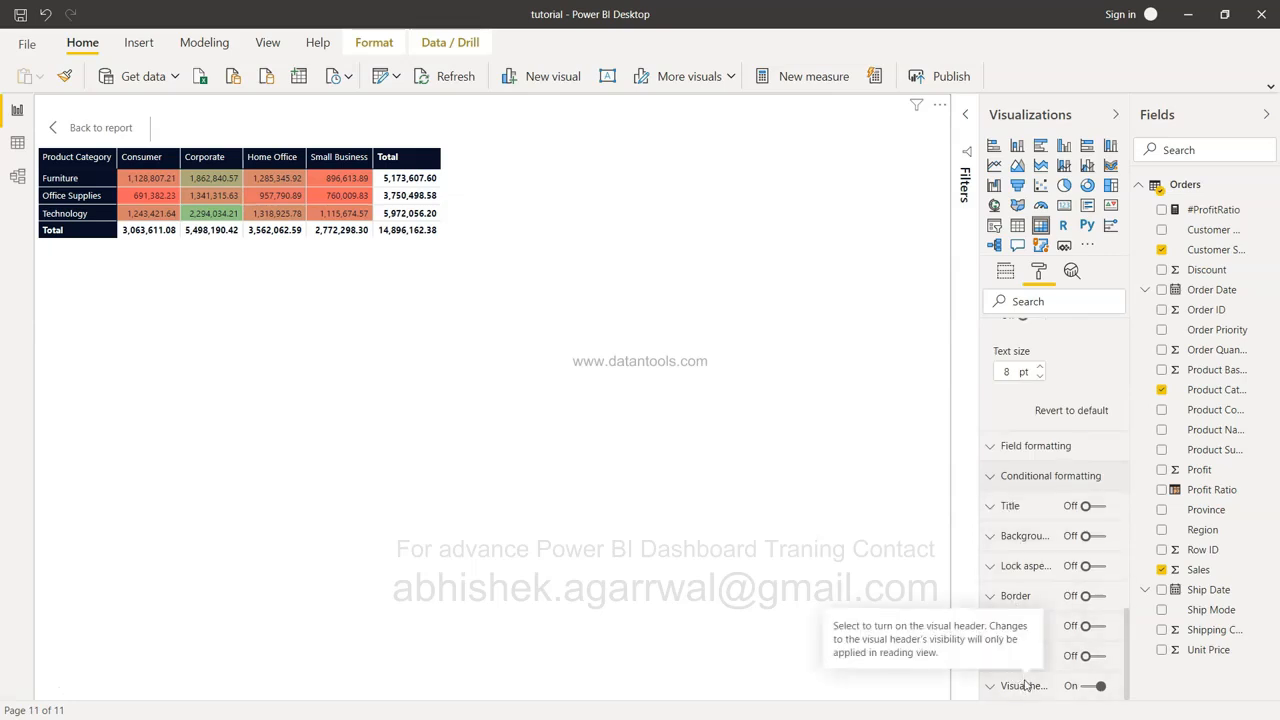
{"action": "scroll", "coordinate": [1034, 491], "scroll_direction": "up", "scroll_amount": 10}
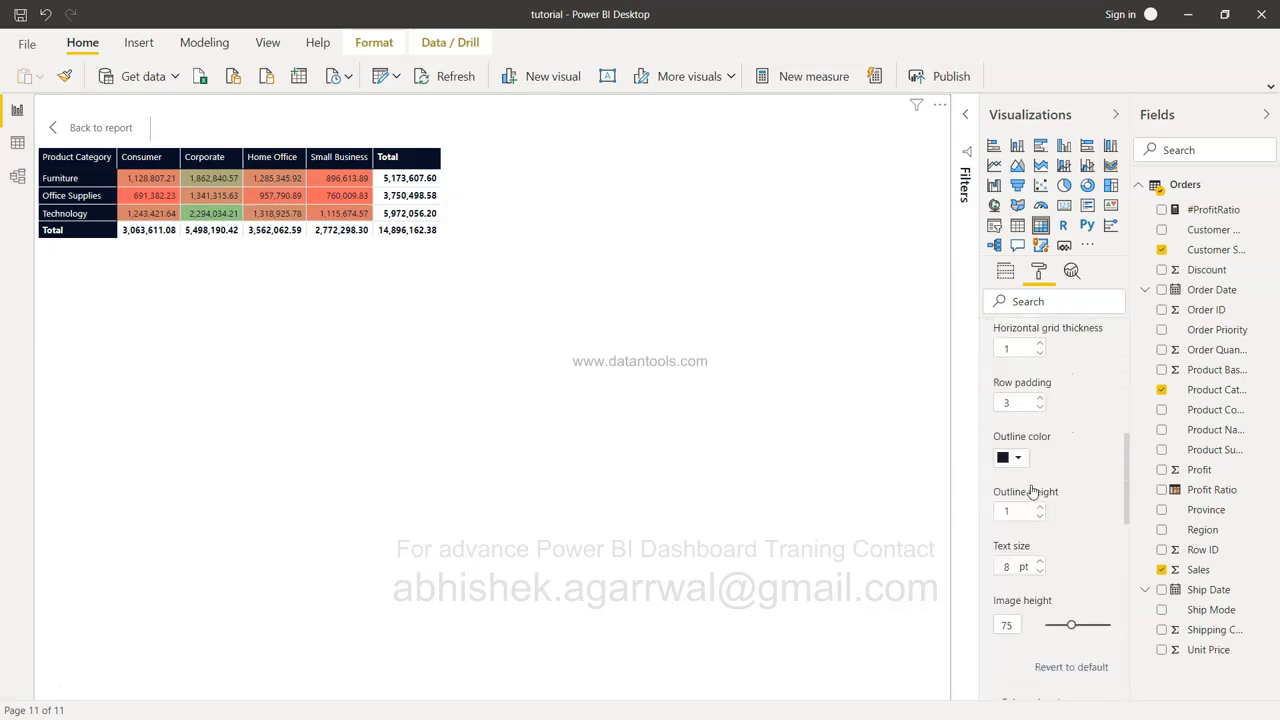
{"action": "scroll", "coordinate": [1034, 446], "scroll_direction": "up", "scroll_amount": 3}
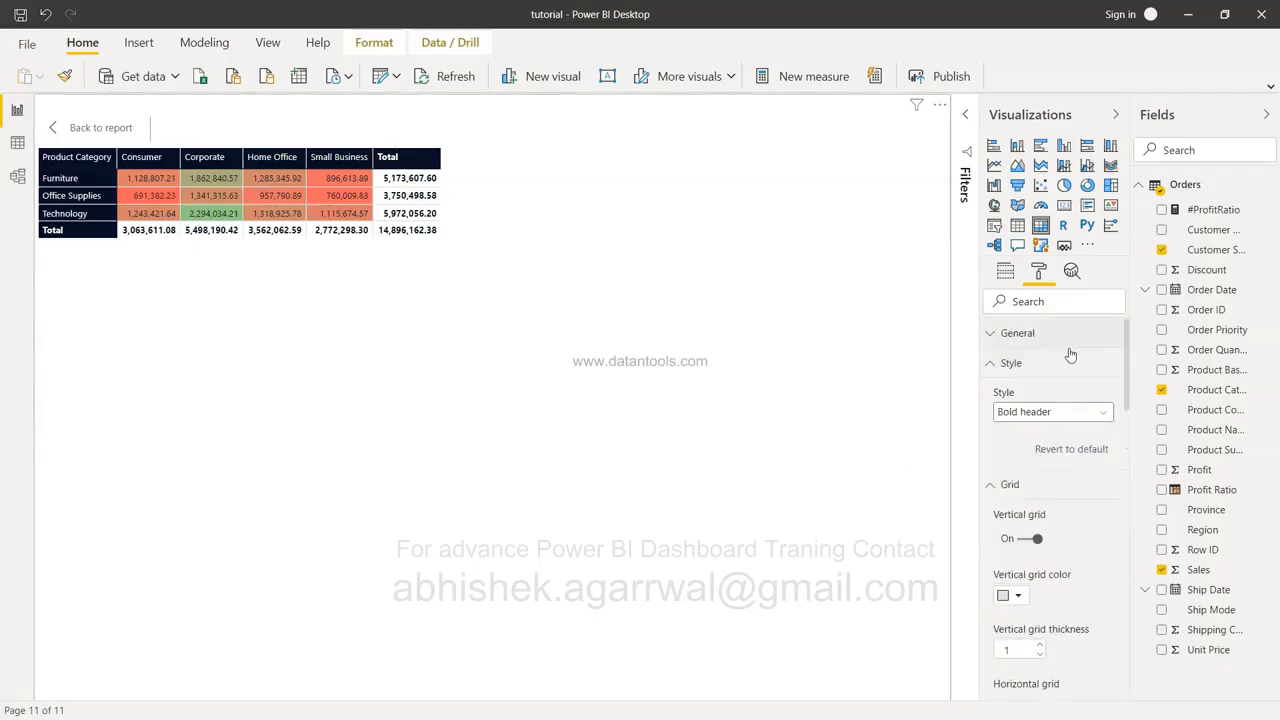
{"action": "left_click", "coordinate": [394, 155]}
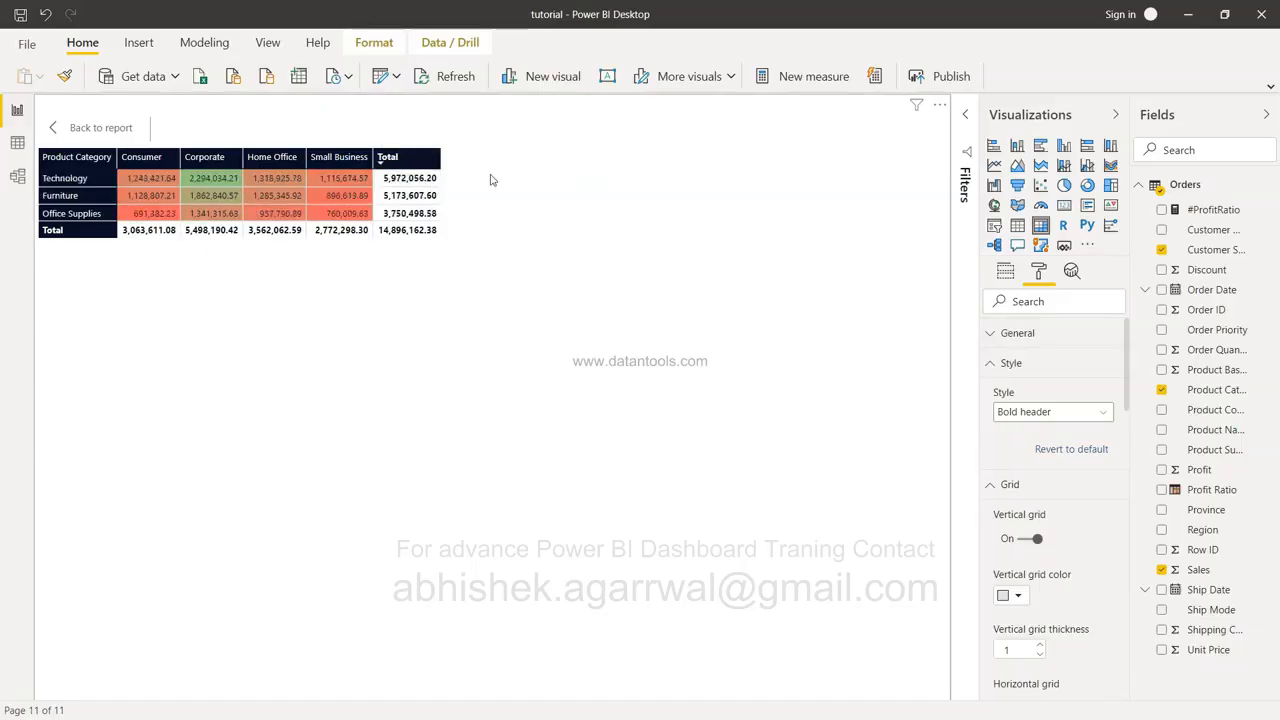
{"action": "left_click", "coordinate": [1005, 274]}
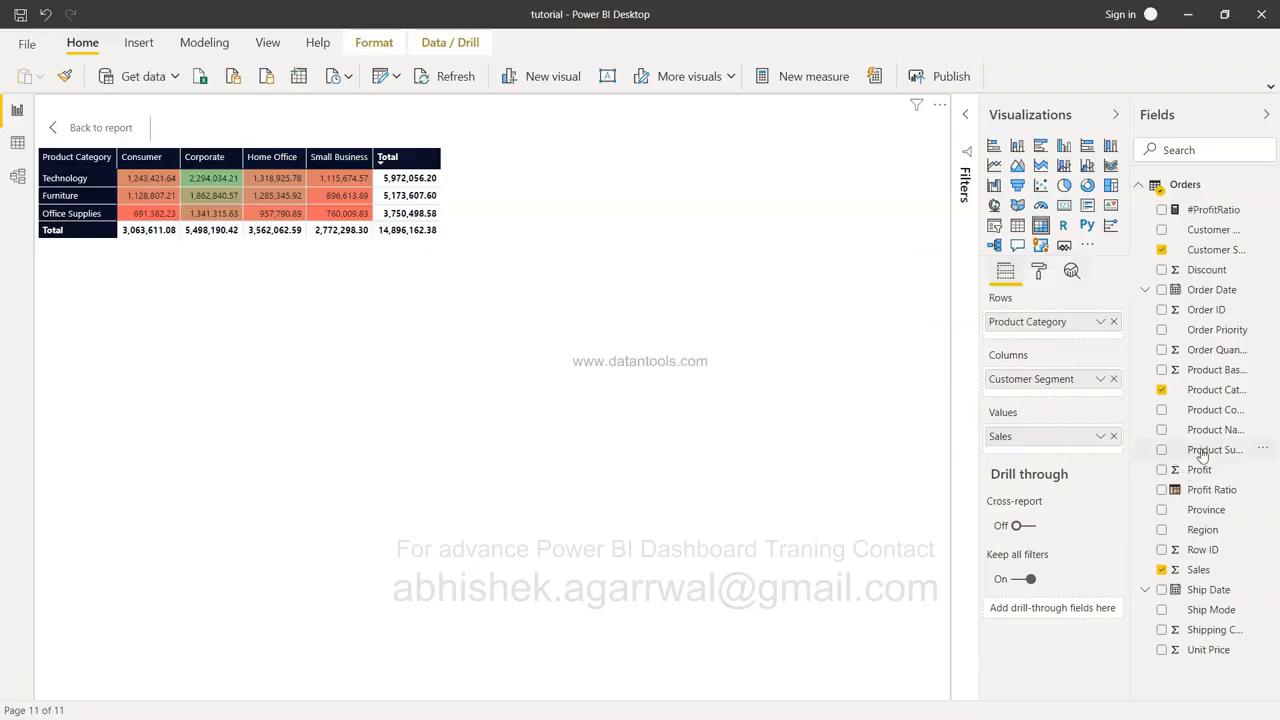
Add Product Sub-Category under Product Category in Rows and enable drill-down mode.
{"action": "left_click_drag", "start_coordinate": [1205, 452], "coordinate": [1046, 336]}
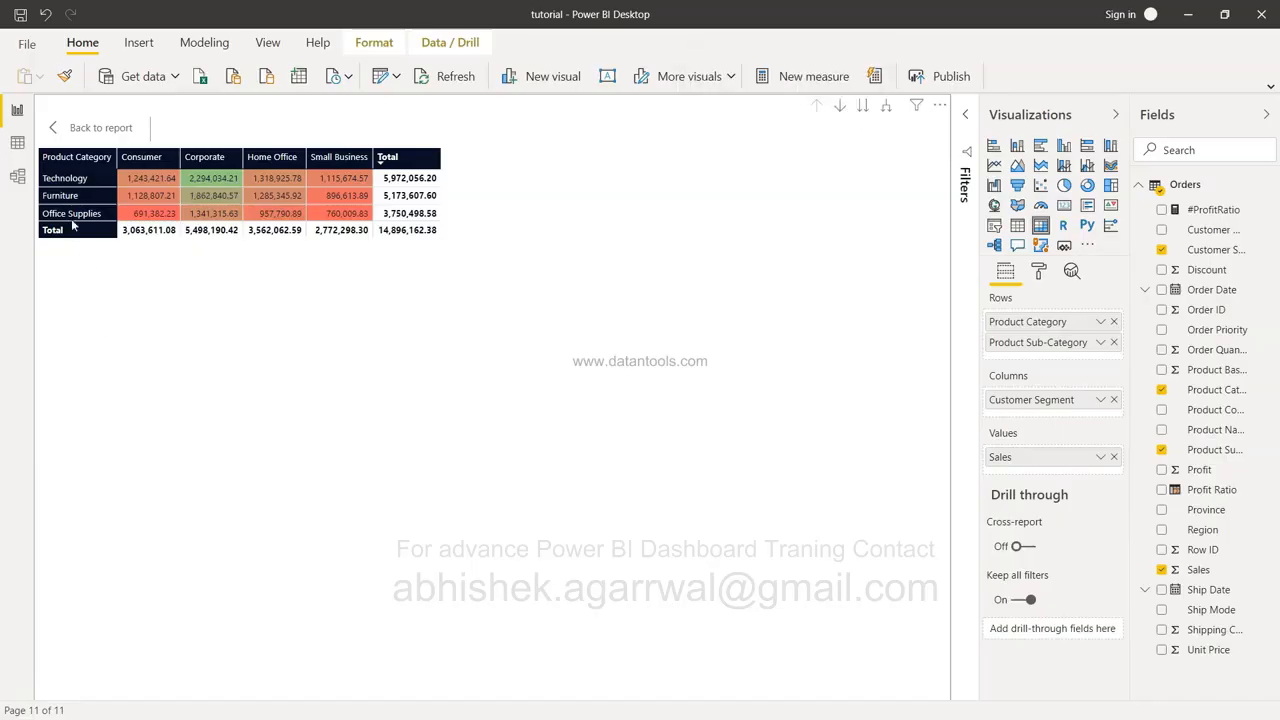
{"action": "left_click", "coordinate": [78, 181]}
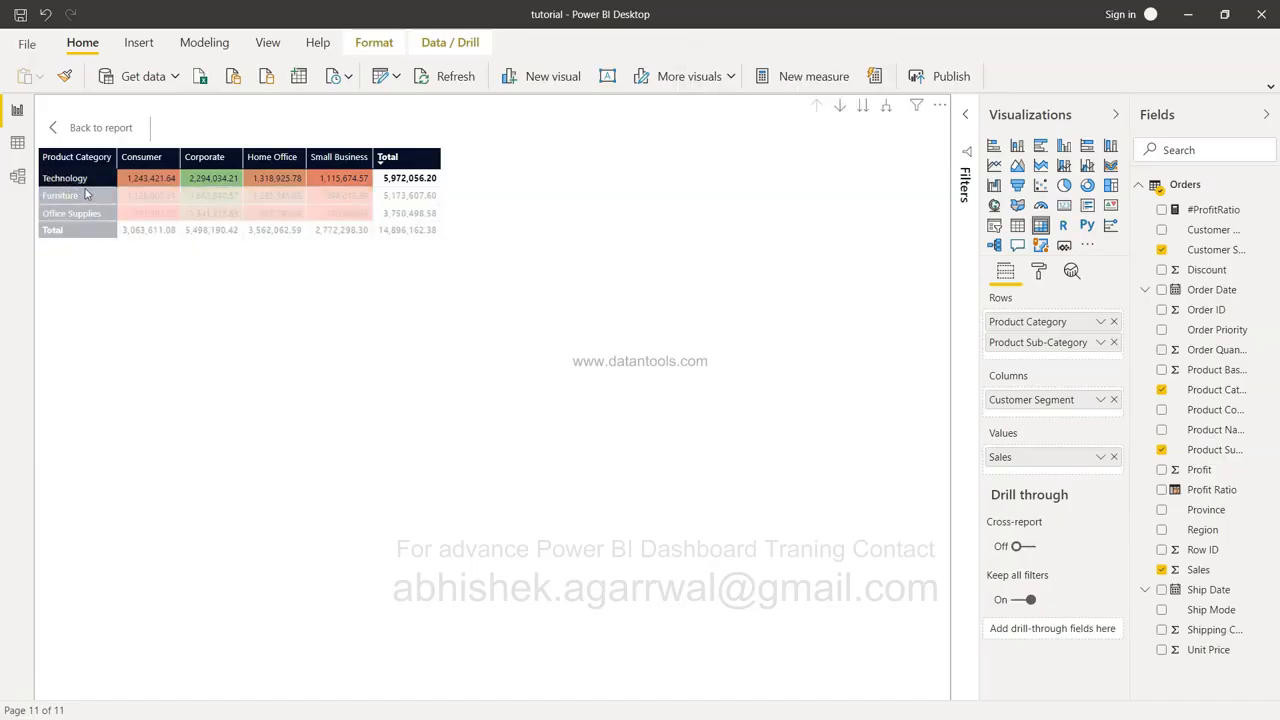
{"action": "left_click", "coordinate": [720, 360]}
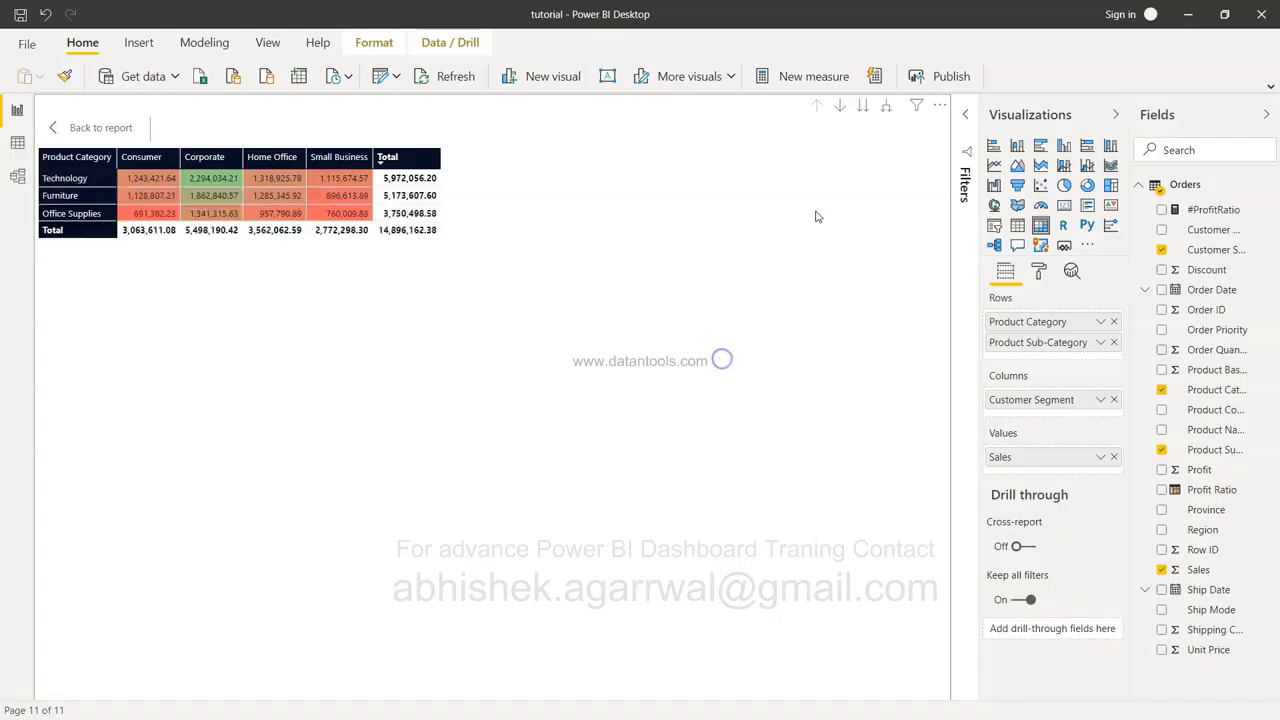
{"action": "left_click", "coordinate": [839, 110]}
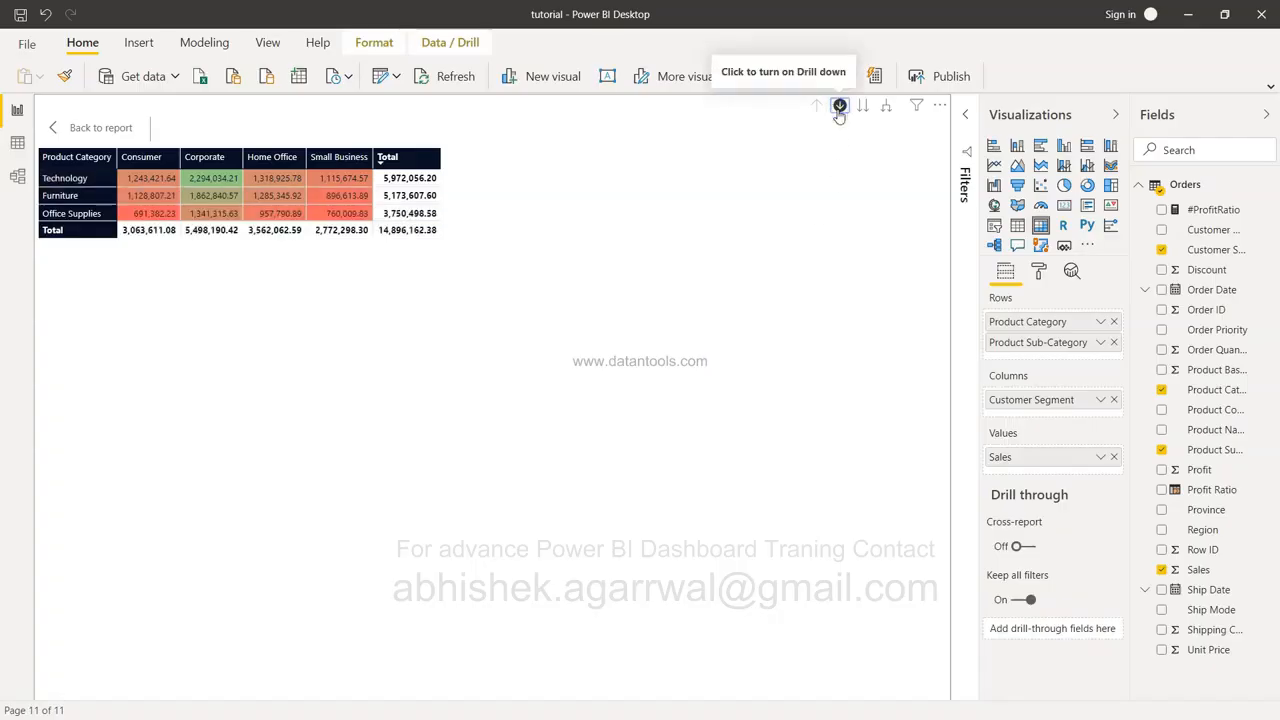
{"action": "left_click", "coordinate": [77, 175]}
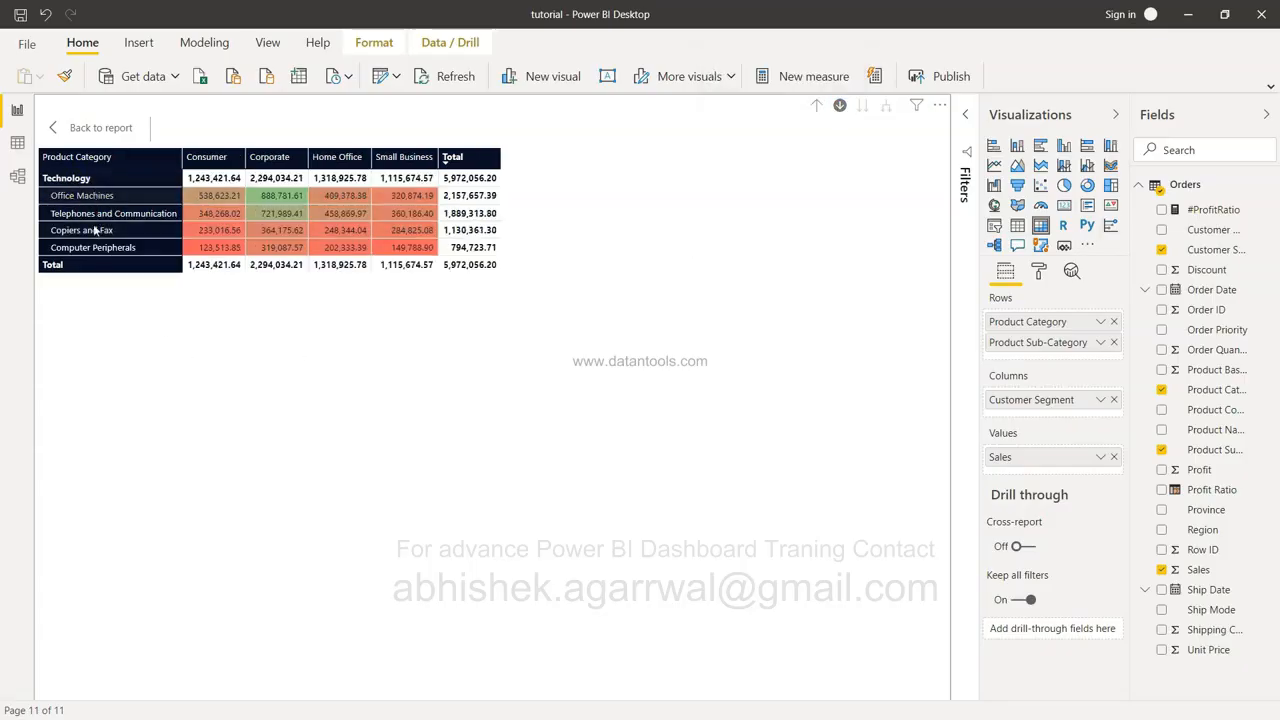
{"action": "left_click", "coordinate": [818, 107]}
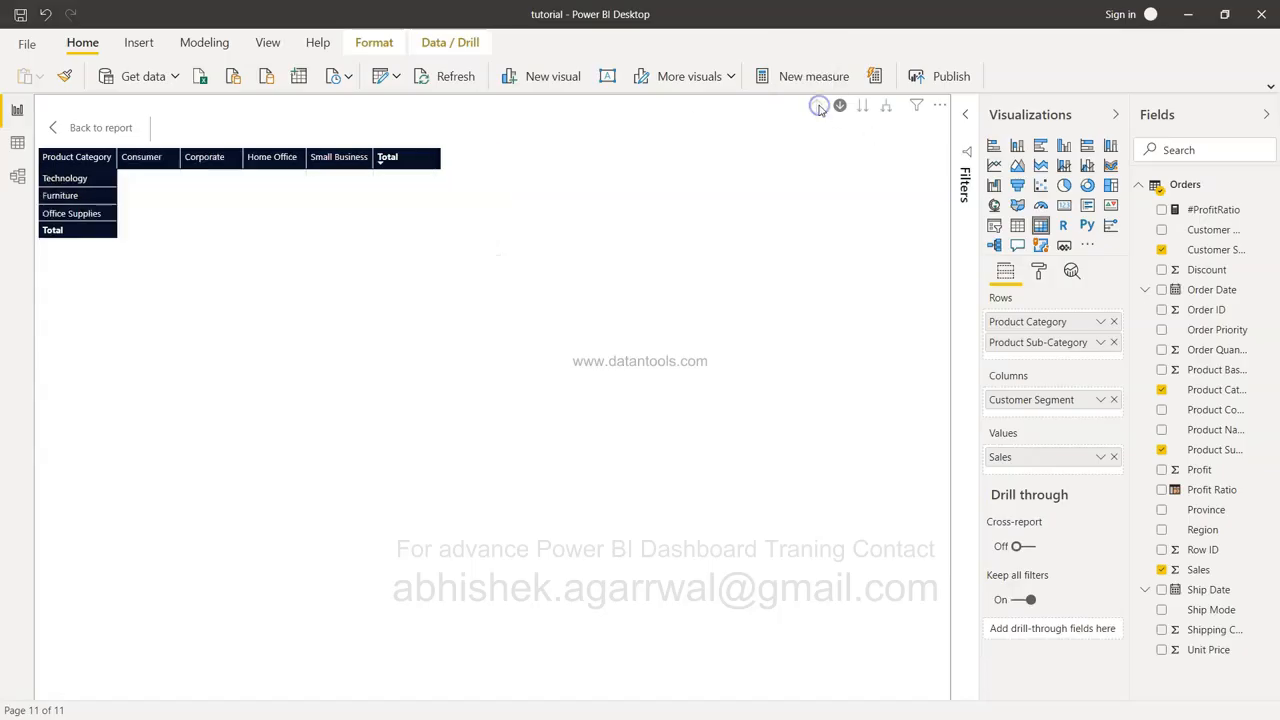
{"action": "left_click", "coordinate": [87, 198]}
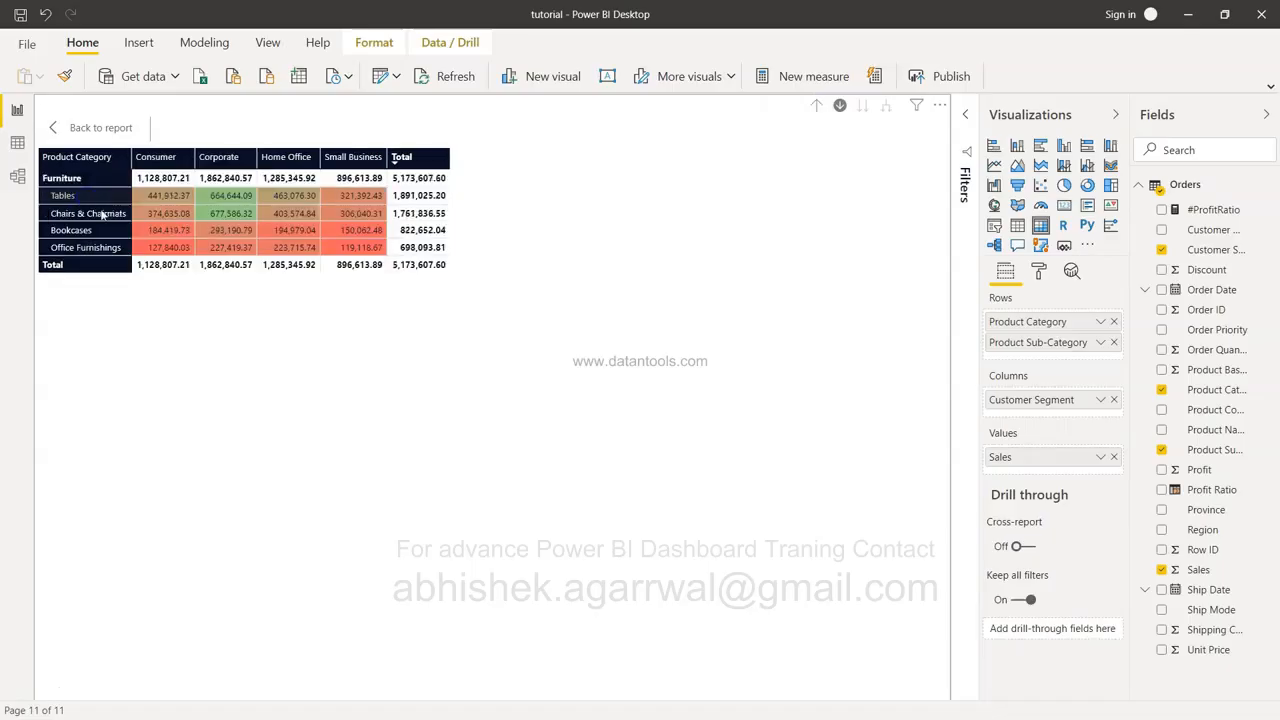
{"action": "left_click", "coordinate": [816, 105]}
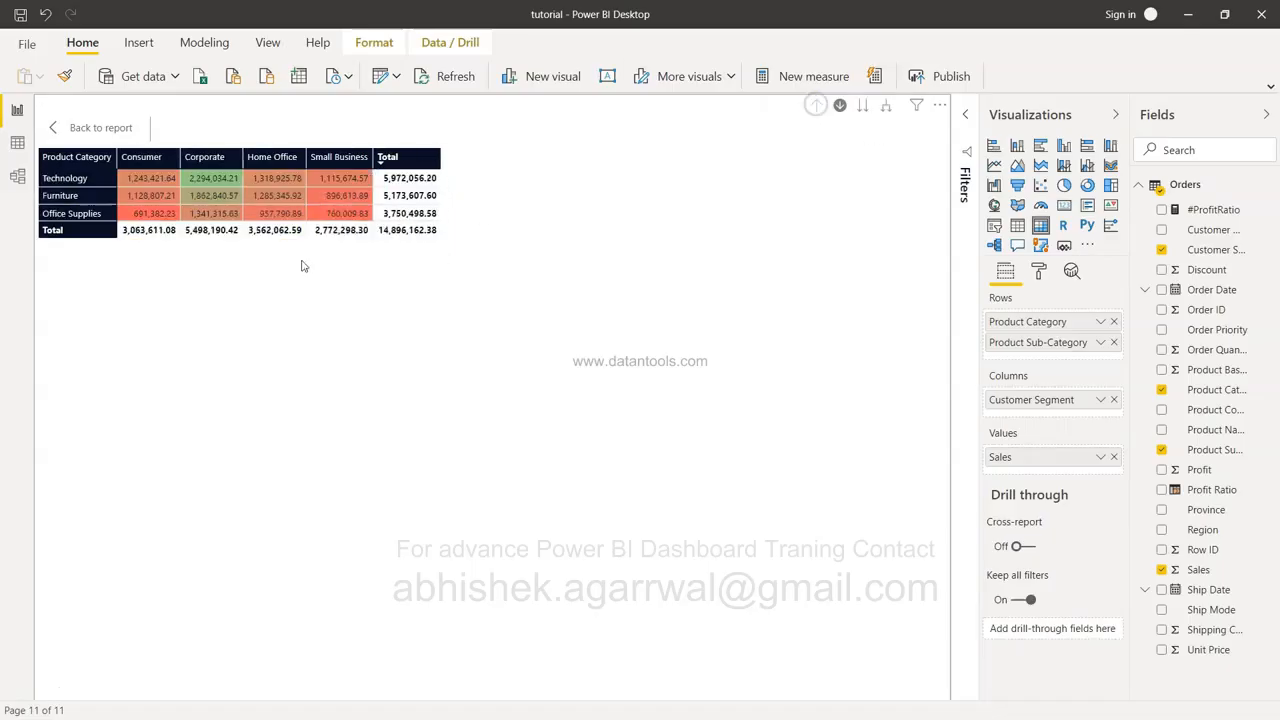
{"action": "left_click", "coordinate": [80, 214]}
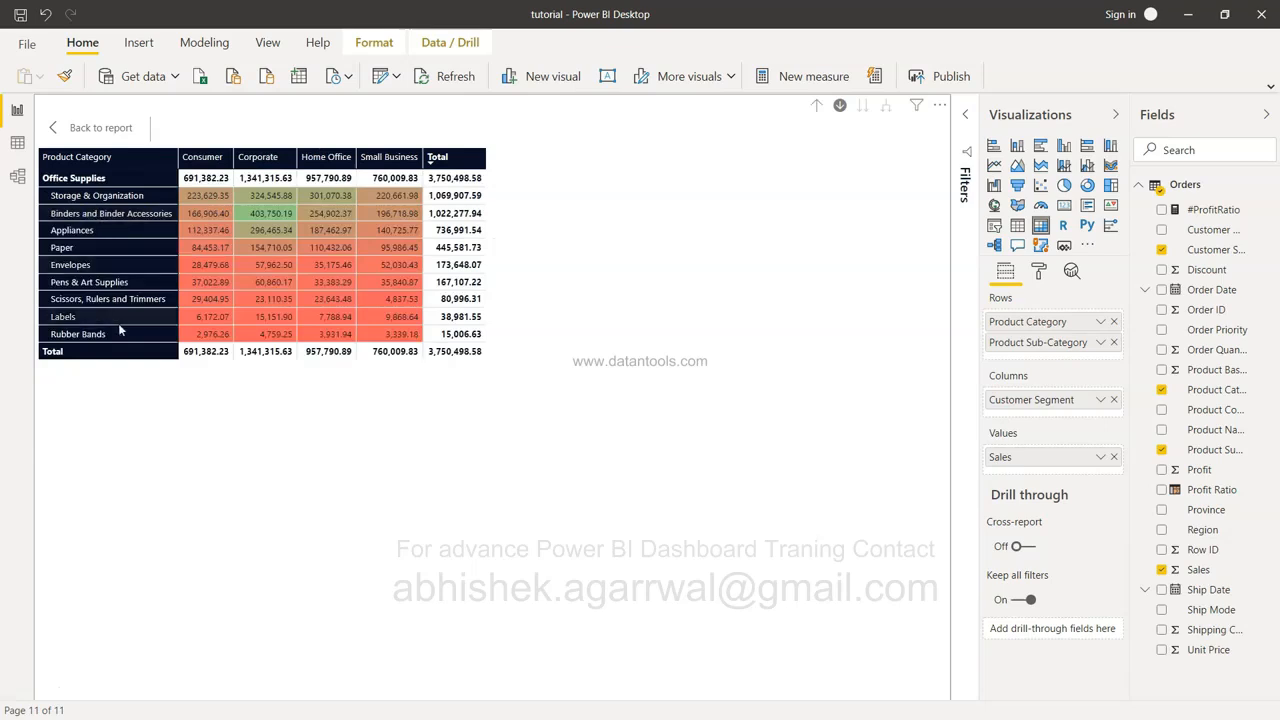
{"action": "mouse_move", "coordinate": [273, 287]}
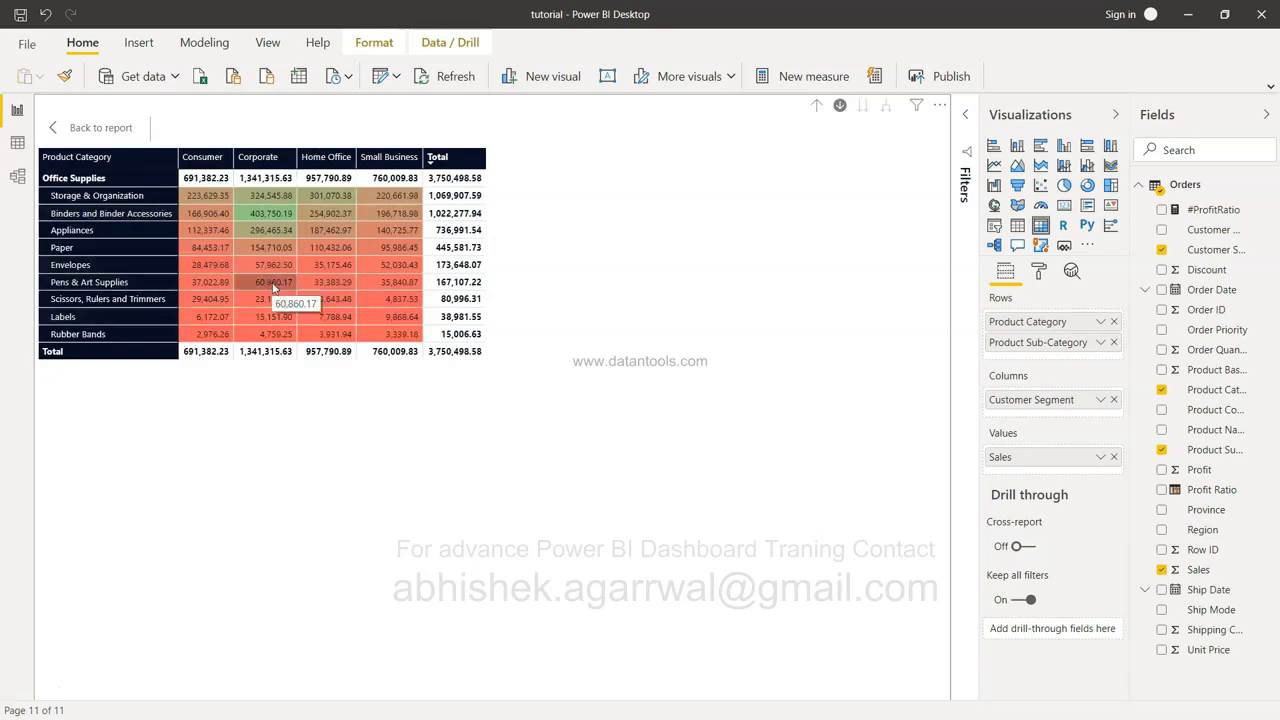
{"action": "left_click", "coordinate": [816, 106]}
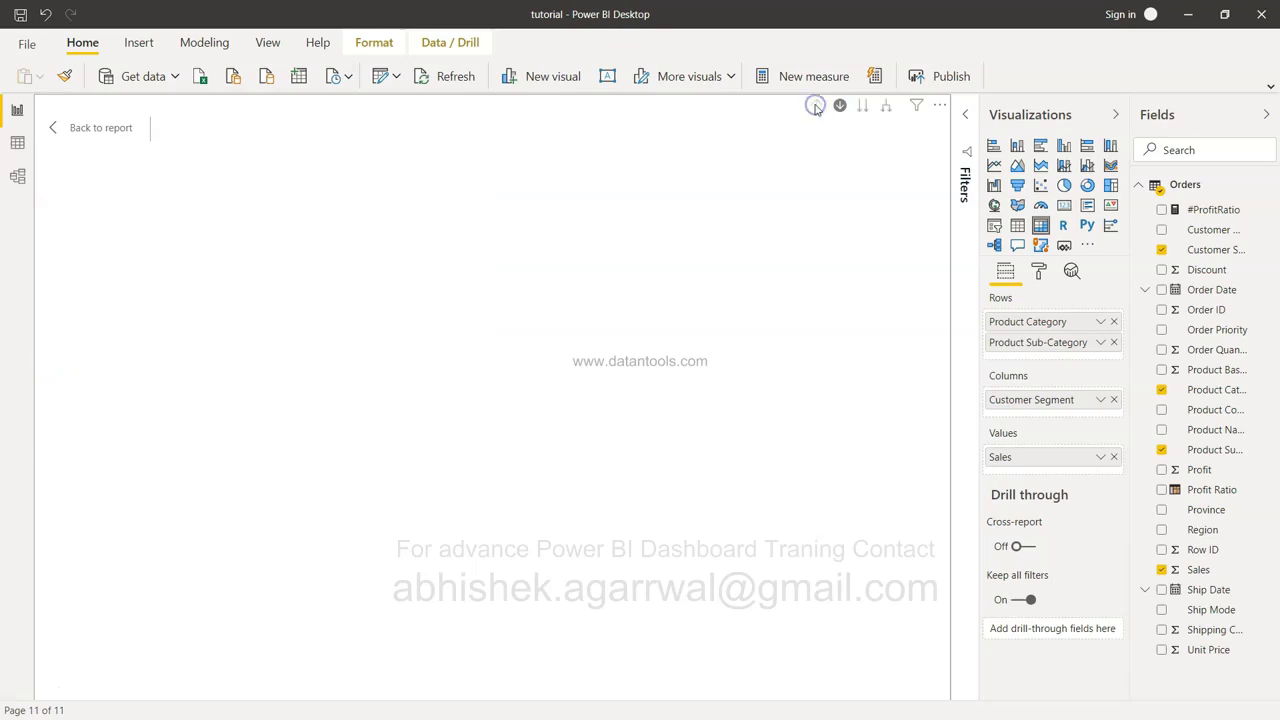
Expand the matrix to list all sub-categories, then drill back up to categories.
{"action": "left_click", "coordinate": [865, 108]}
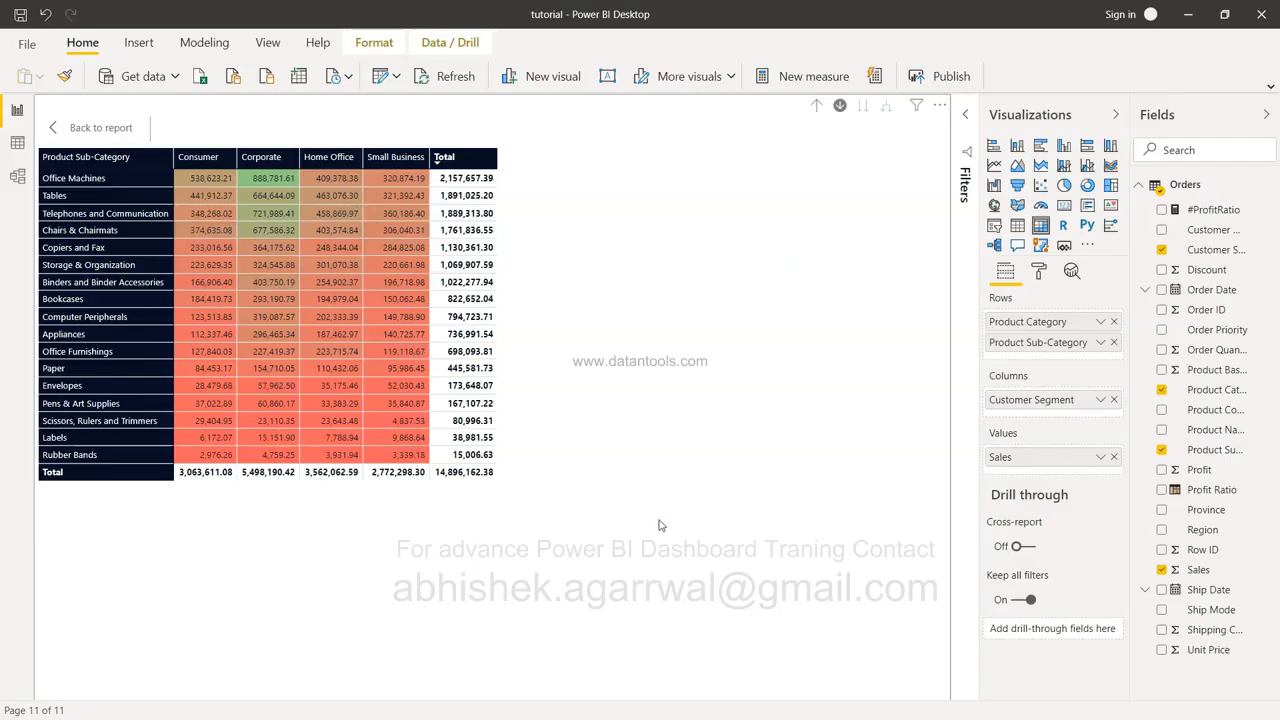
{"action": "left_click", "coordinate": [816, 108]}
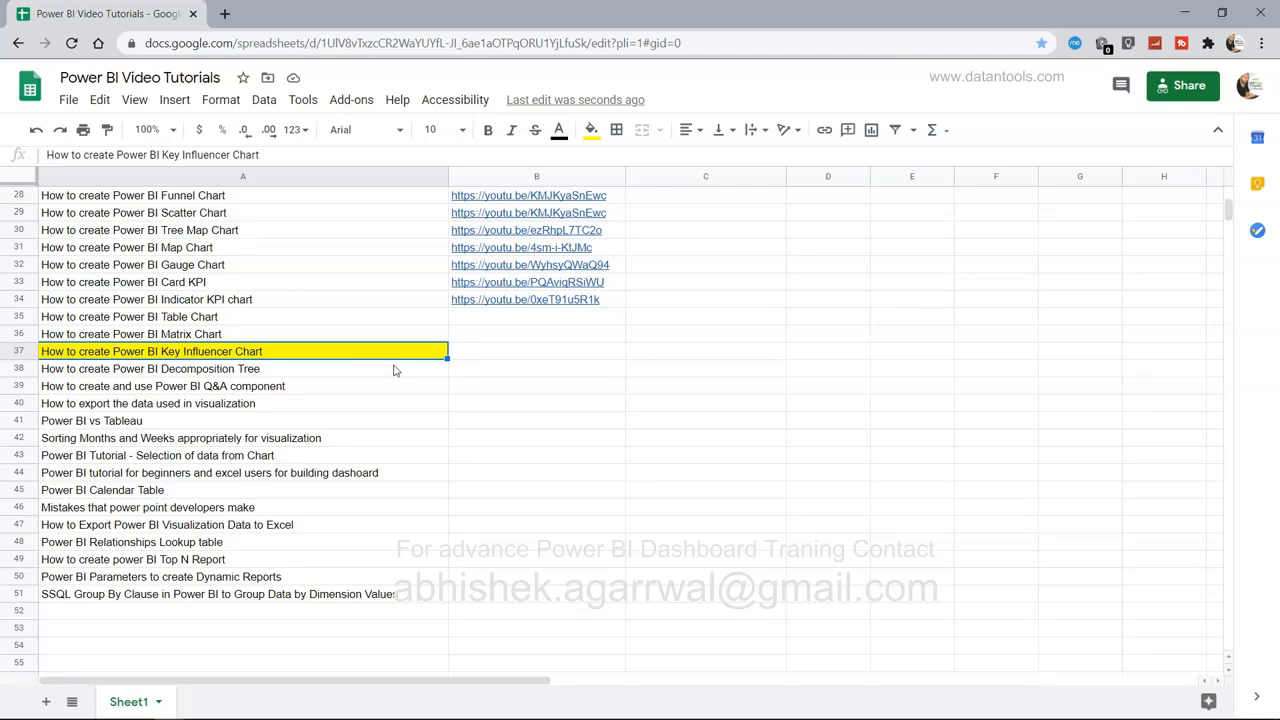
Scroll the tutorial list up to row 1 and back down toward the Key Influencer Chart entry.
{"action": "scroll", "coordinate": [394, 370], "scroll_direction": "up", "scroll_amount": 1}
{"action": "scroll", "coordinate": [394, 370], "scroll_direction": "up", "scroll_amount": 1}
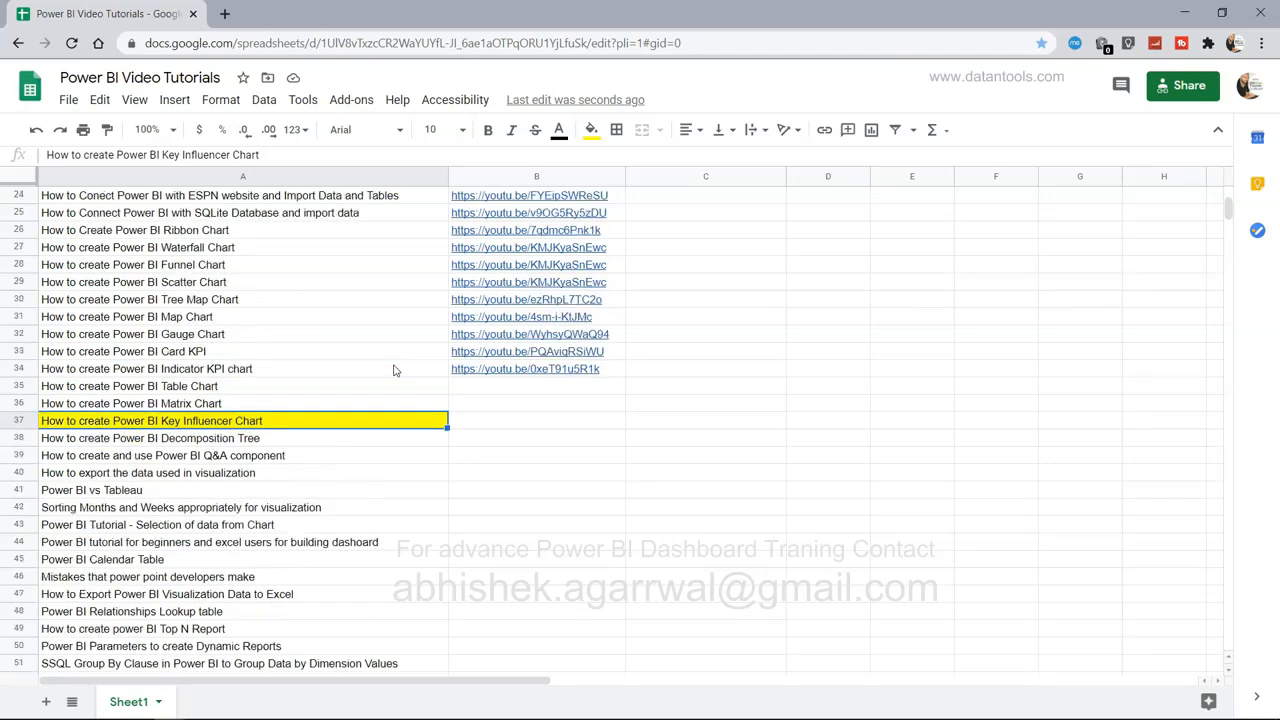
{"action": "scroll", "coordinate": [394, 370], "scroll_direction": "up", "scroll_amount": 11}
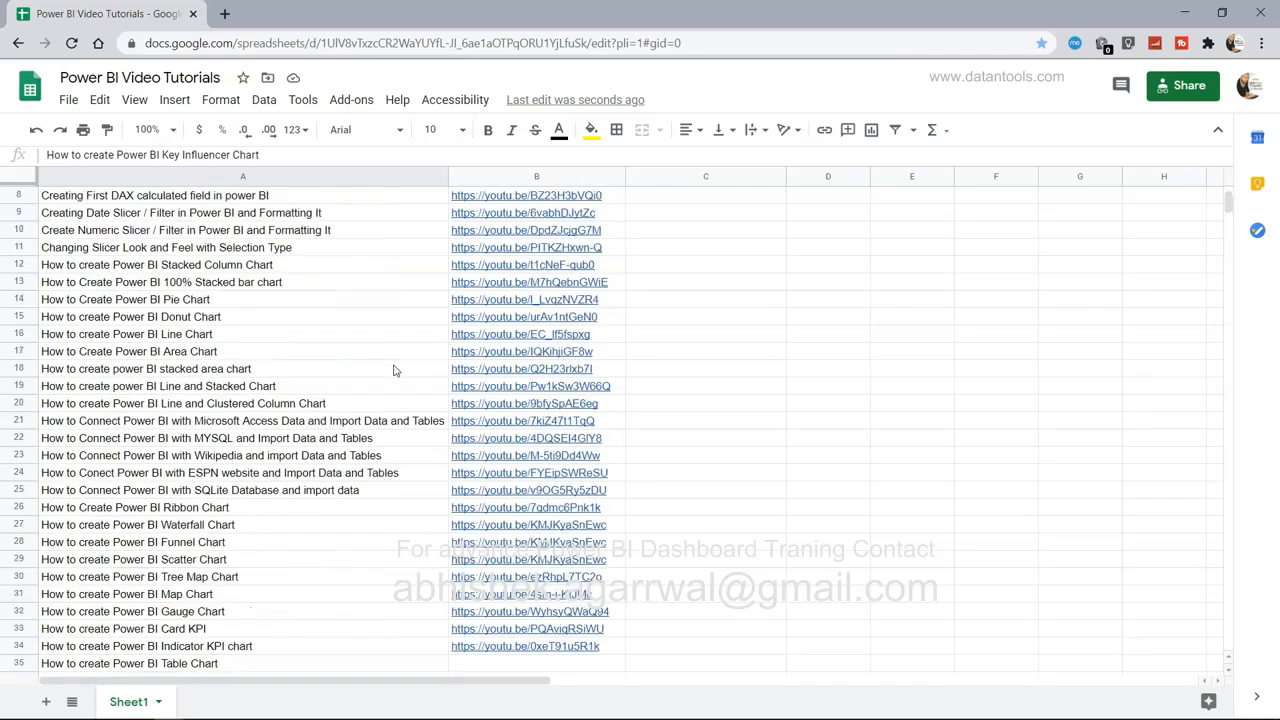
{"action": "scroll", "coordinate": [394, 370], "scroll_direction": "down", "scroll_amount": 11}
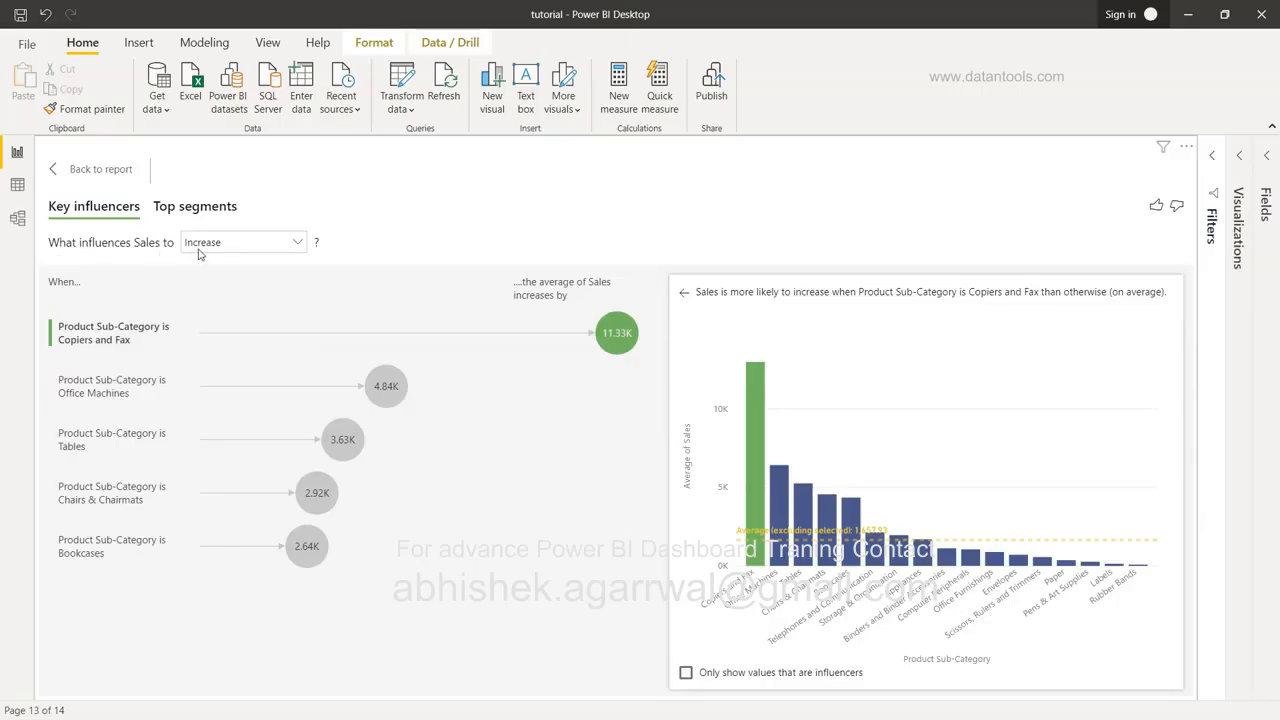
Set the key influencers analysis to what makes Sales decrease, then return to the report.
{"action": "left_click", "coordinate": [228, 246]}
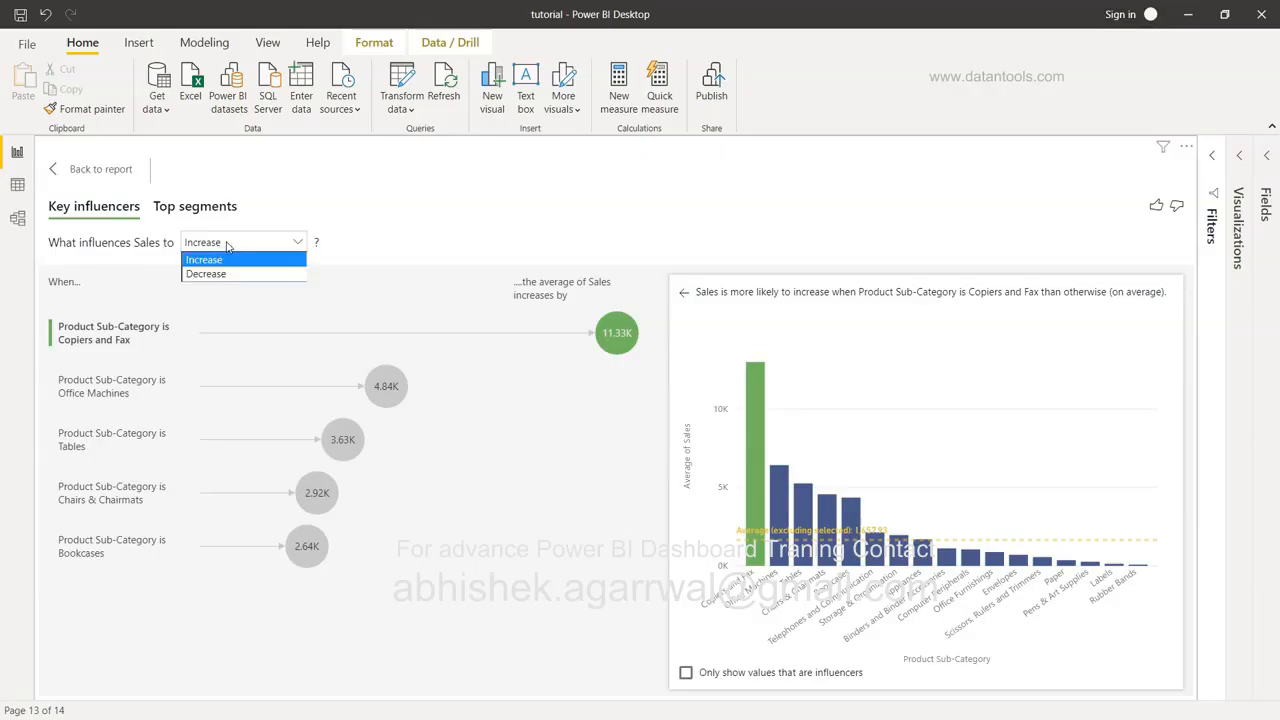
{"action": "left_click", "coordinate": [237, 277]}
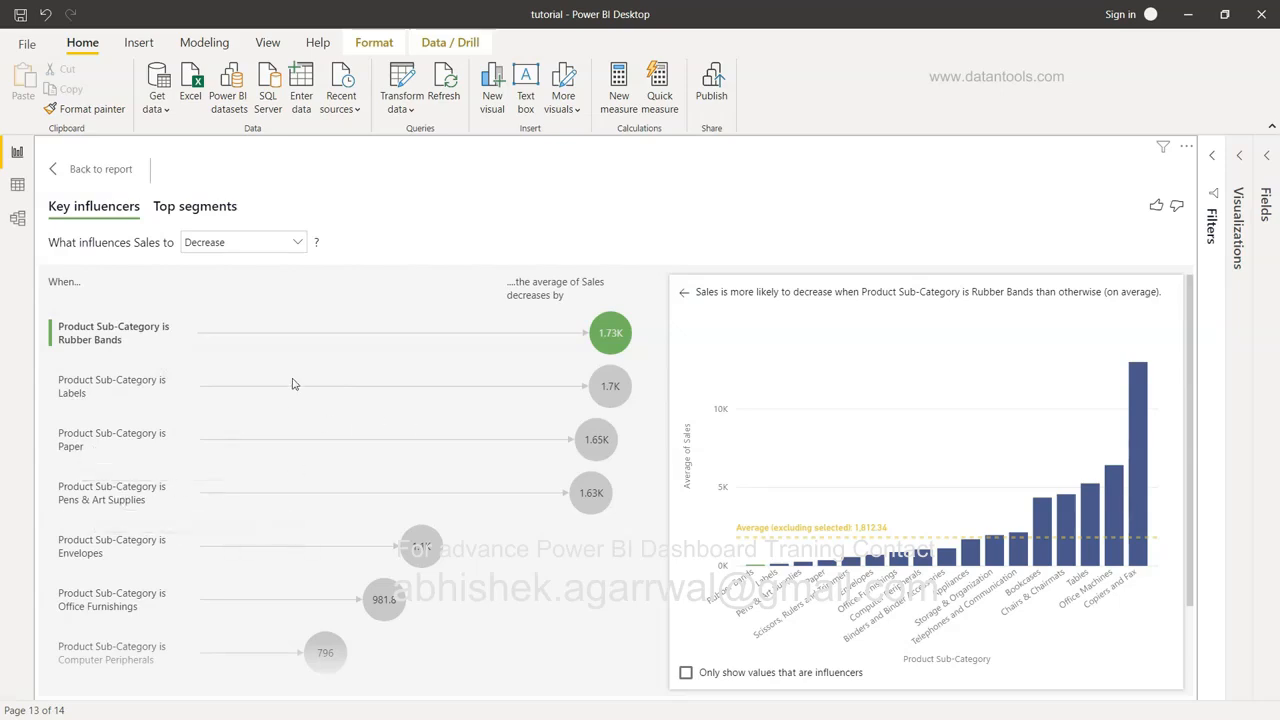
{"action": "left_click", "coordinate": [77, 172]}
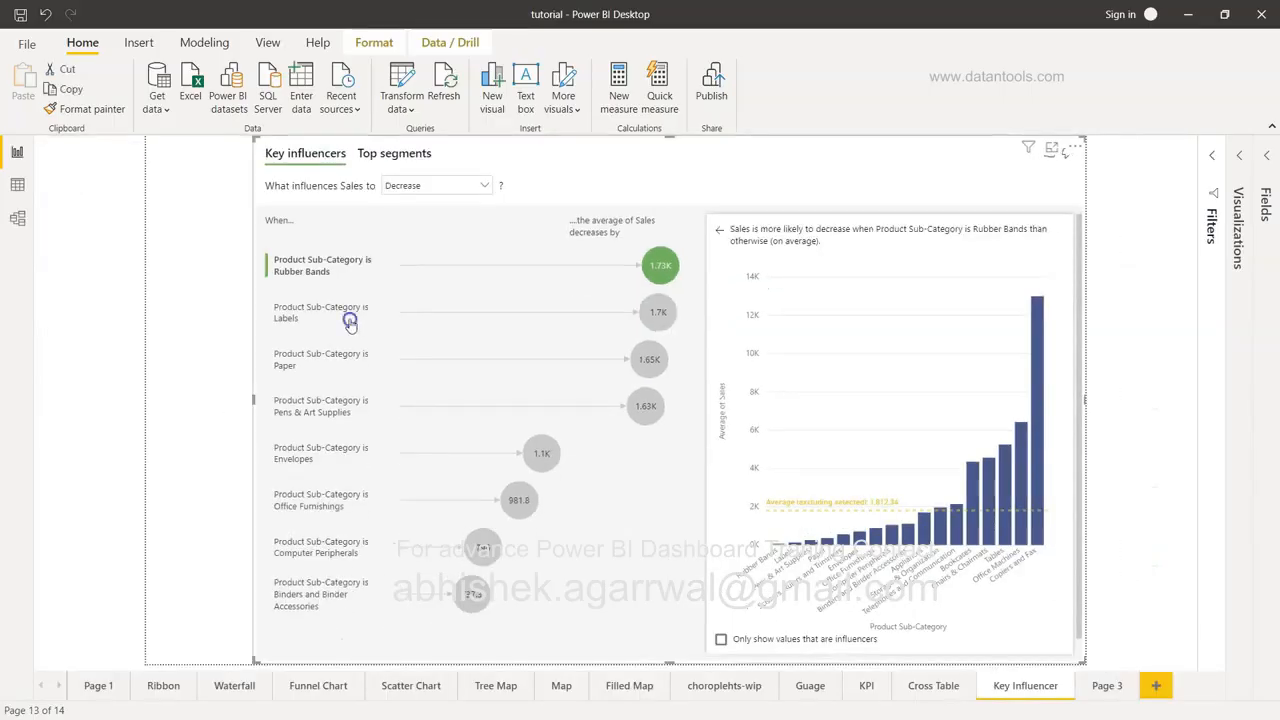
Inspect the Labels influencer and Top segments, then select the key influencers visual.
{"action": "left_click", "coordinate": [350, 321]}
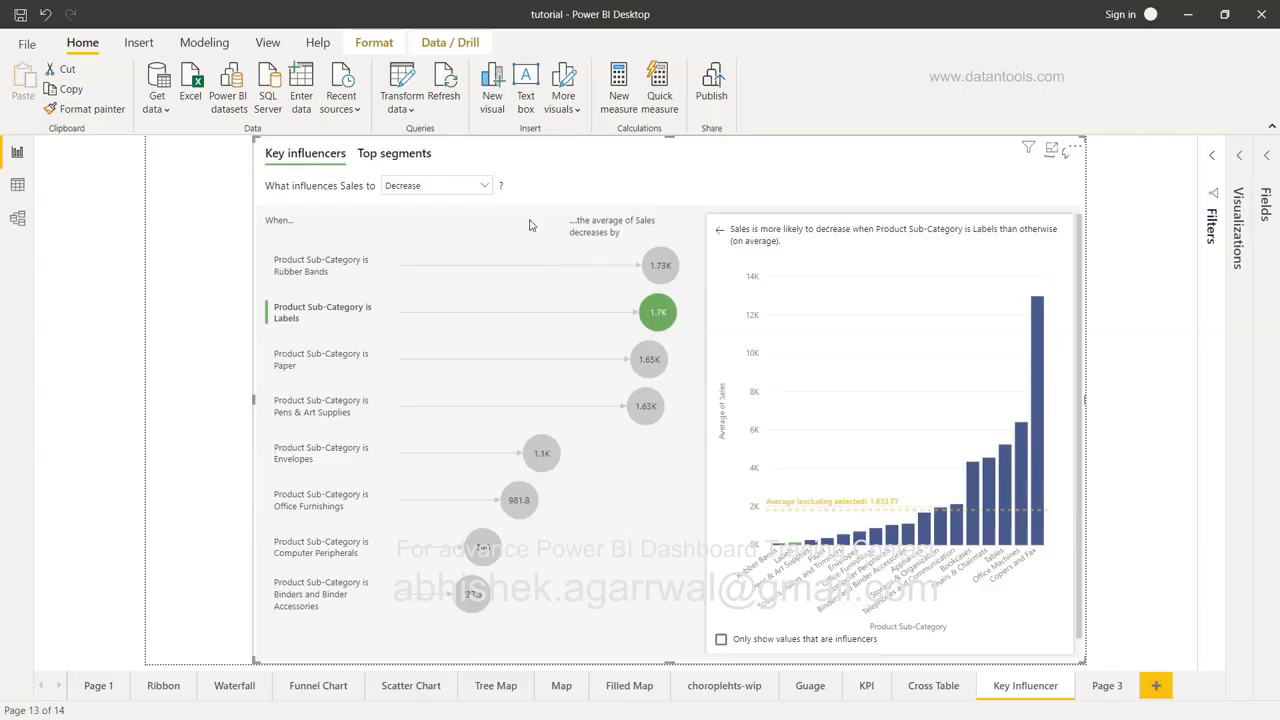
{"action": "left_click", "coordinate": [383, 154]}
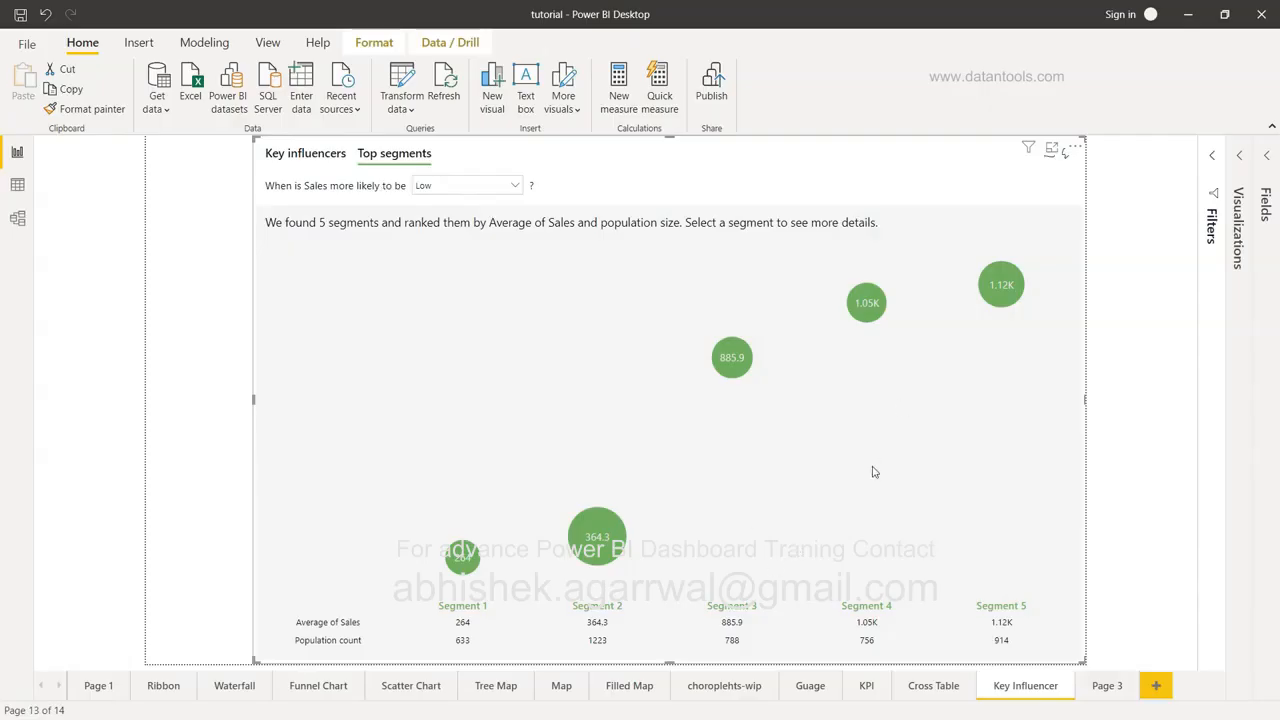
{"action": "left_click", "coordinate": [226, 372]}
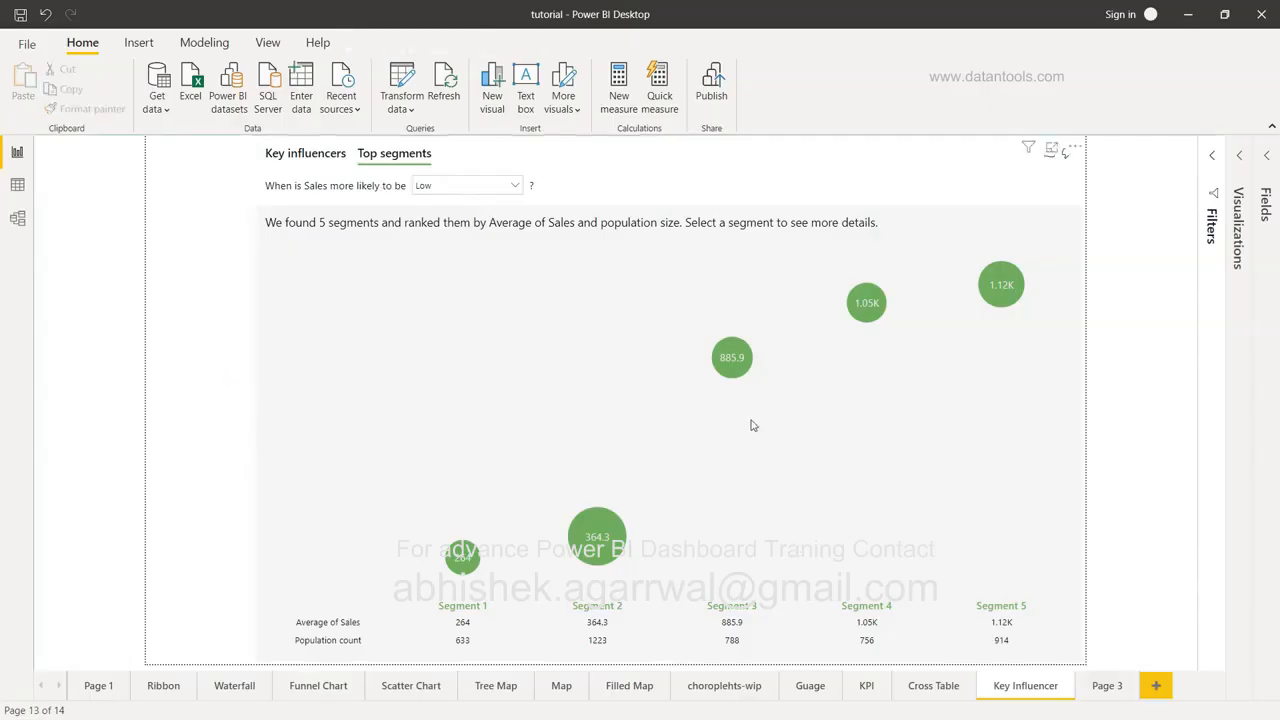
{"action": "left_click", "coordinate": [1000, 177]}
Replace the old visual with a new Key influencers visual enlarged to cover most of the page.
{"action": "key", "text": "Delete"}
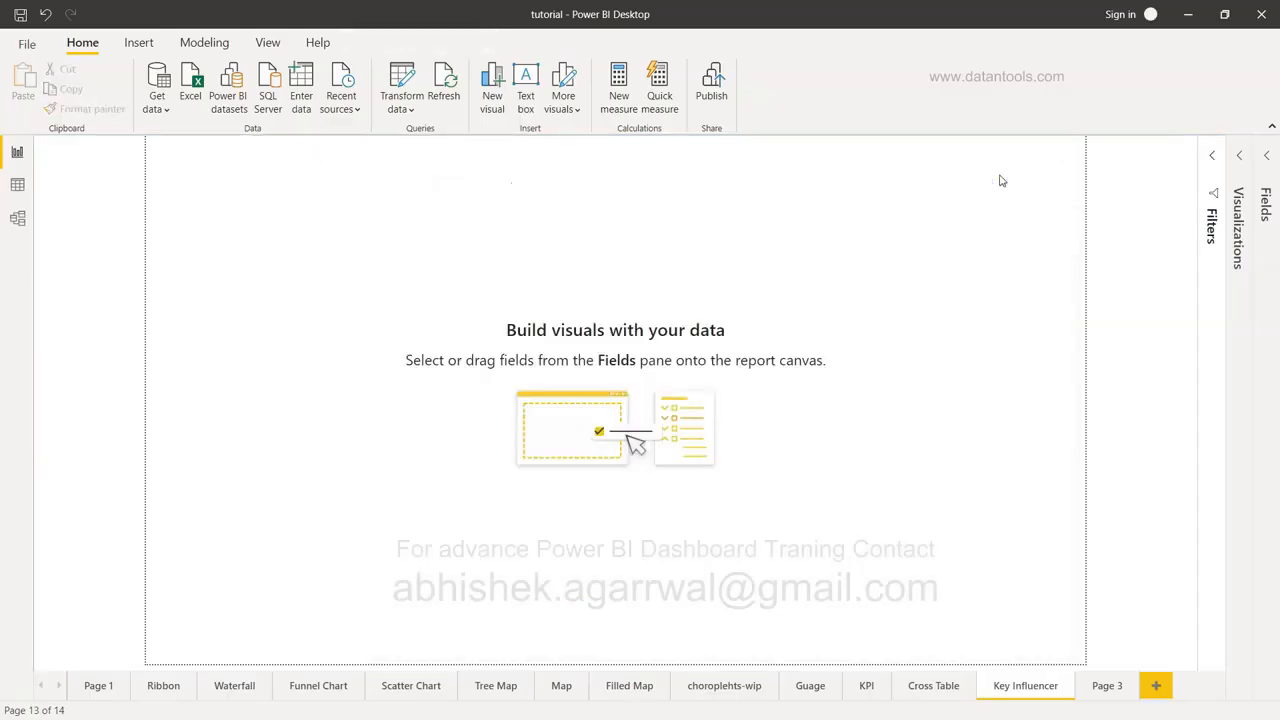
{"action": "left_click", "coordinate": [1244, 172]}
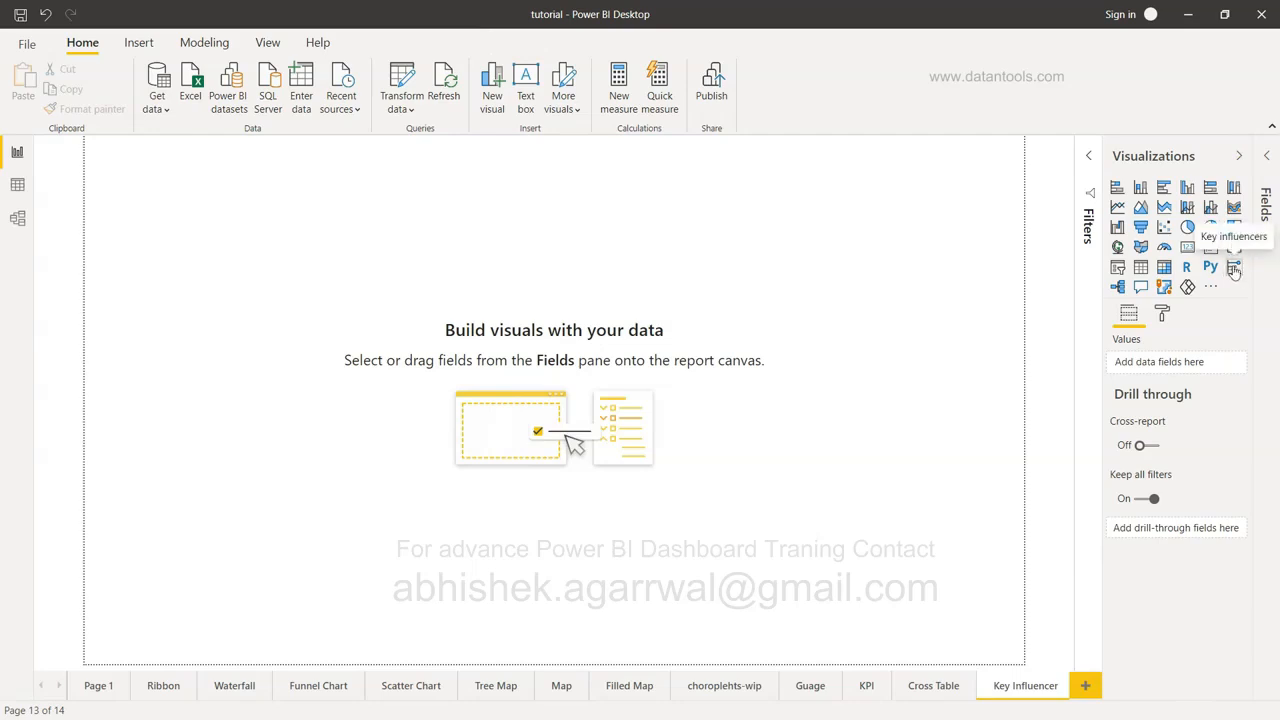
{"action": "left_click", "coordinate": [1234, 268]}
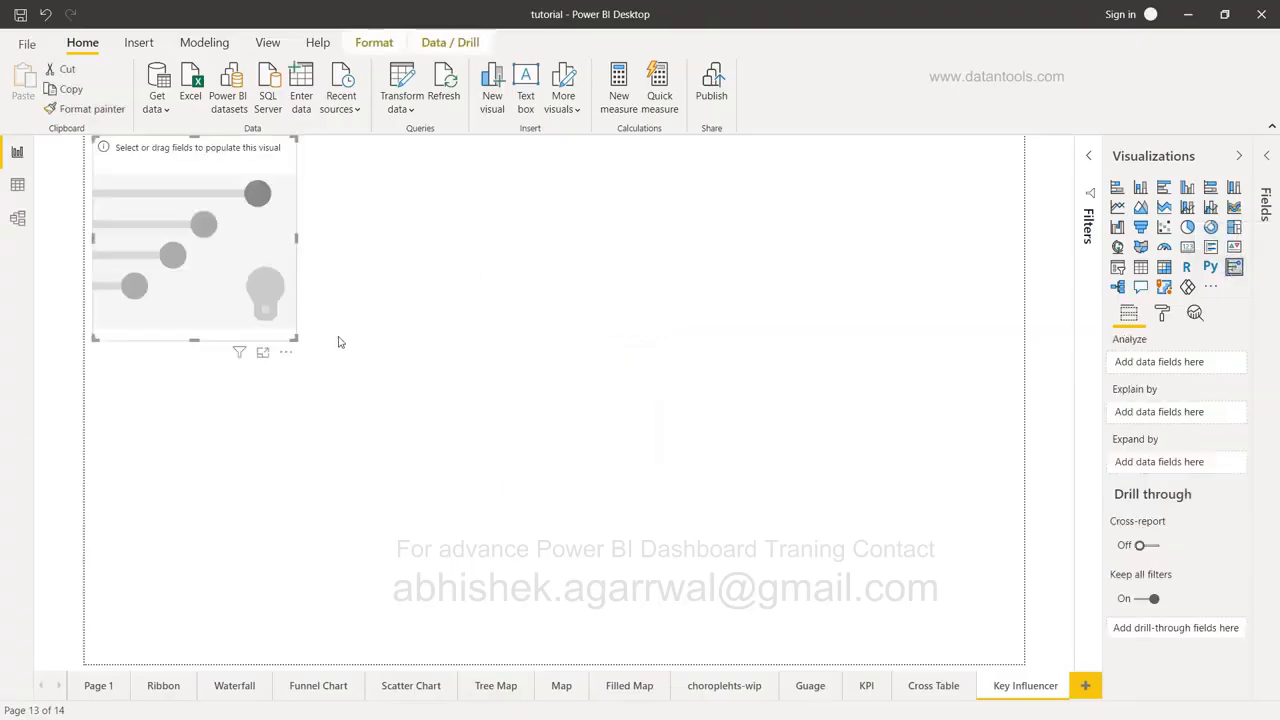
{"action": "left_click_drag", "start_coordinate": [296, 339], "coordinate": [811, 660]}
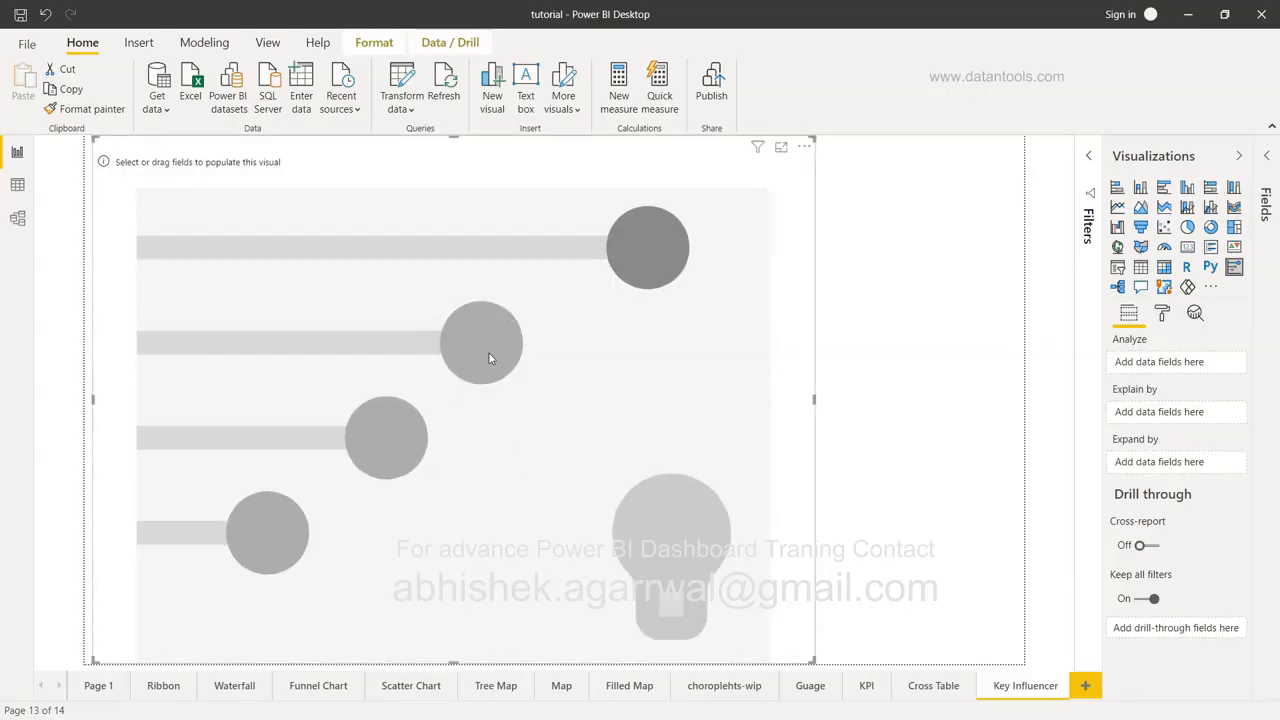
Analyse Sales by Product Sub-Category and Product Name in the Key influencers visual, then widen it.
{"action": "left_click", "coordinate": [1271, 162]}
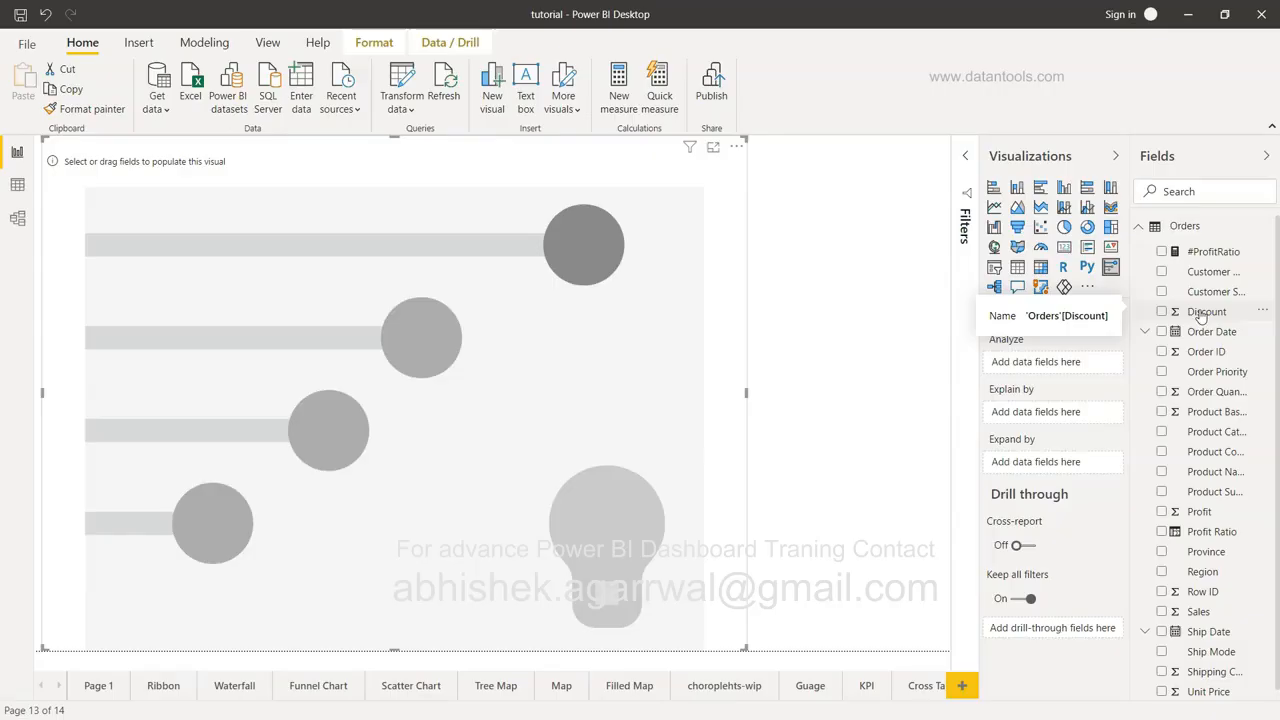
{"action": "left_click", "coordinate": [1160, 614]}
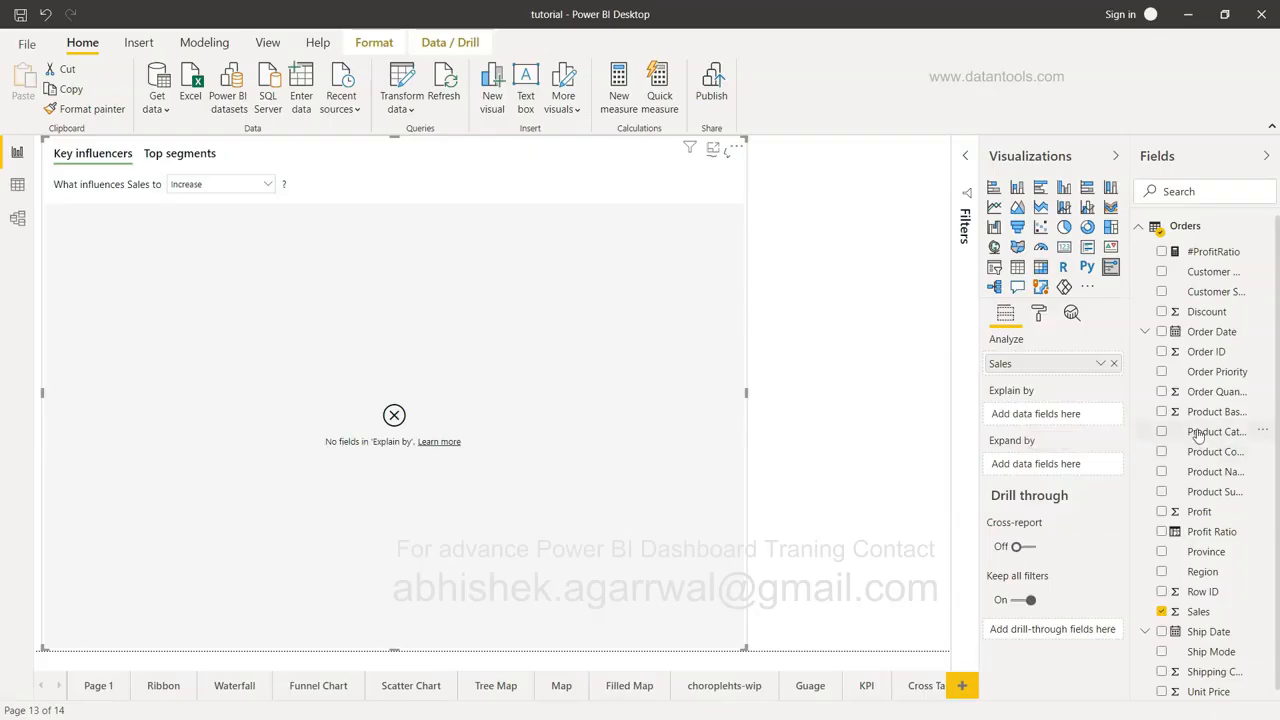
{"action": "left_click", "coordinate": [1162, 492]}
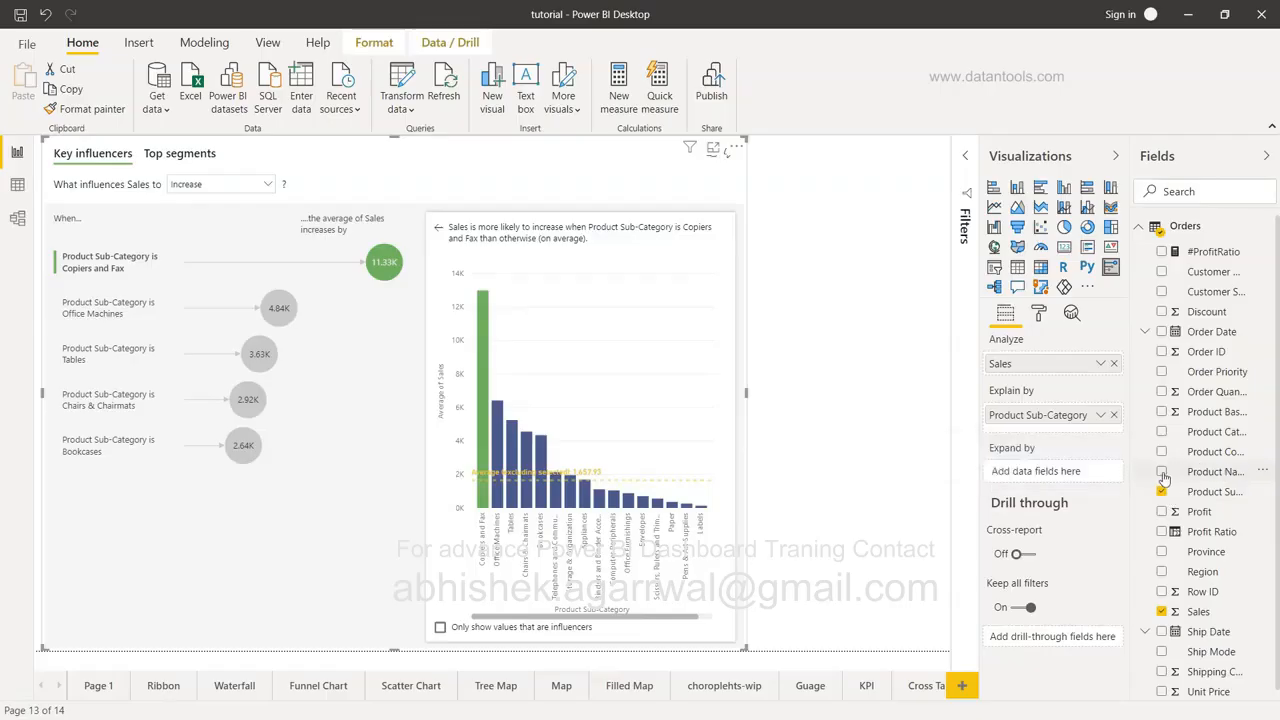
{"action": "left_click", "coordinate": [1163, 473]}
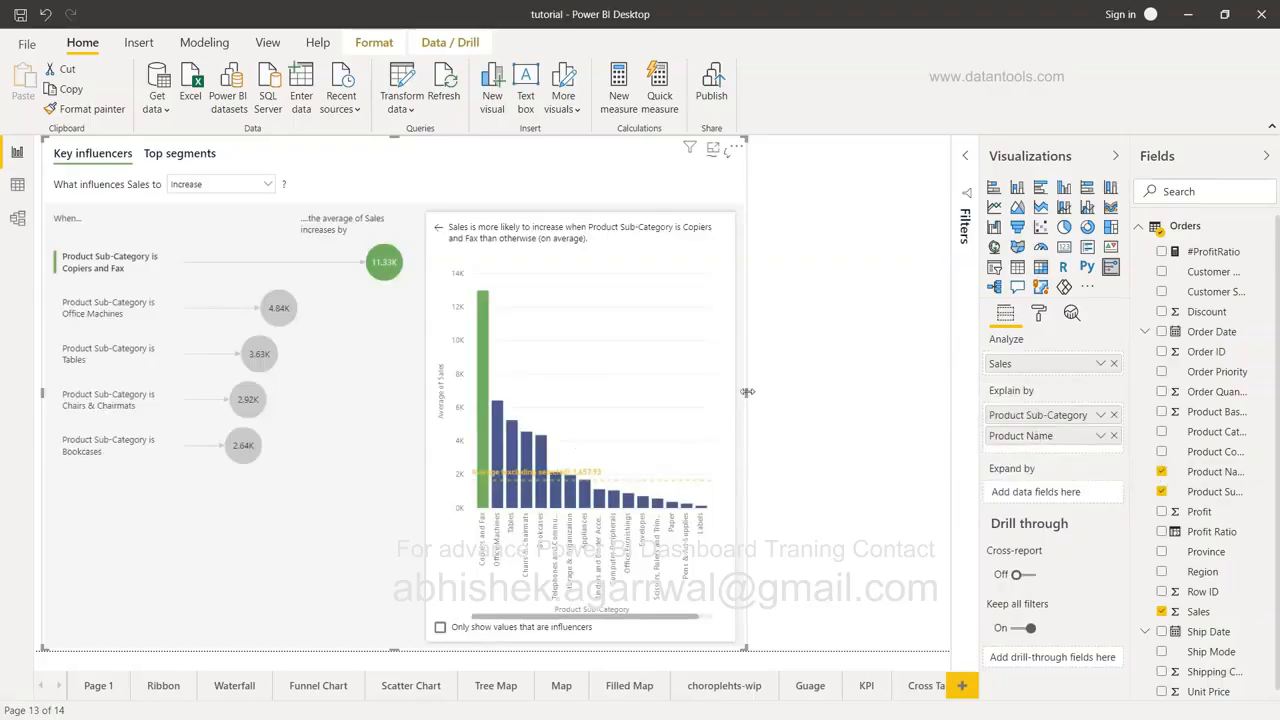
{"action": "left_click_drag", "start_coordinate": [747, 391], "coordinate": [948, 392]}
Hide the Visualizations and Fields panes and show the Key influencers visual in focus mode.
{"action": "left_click", "coordinate": [1113, 157]}
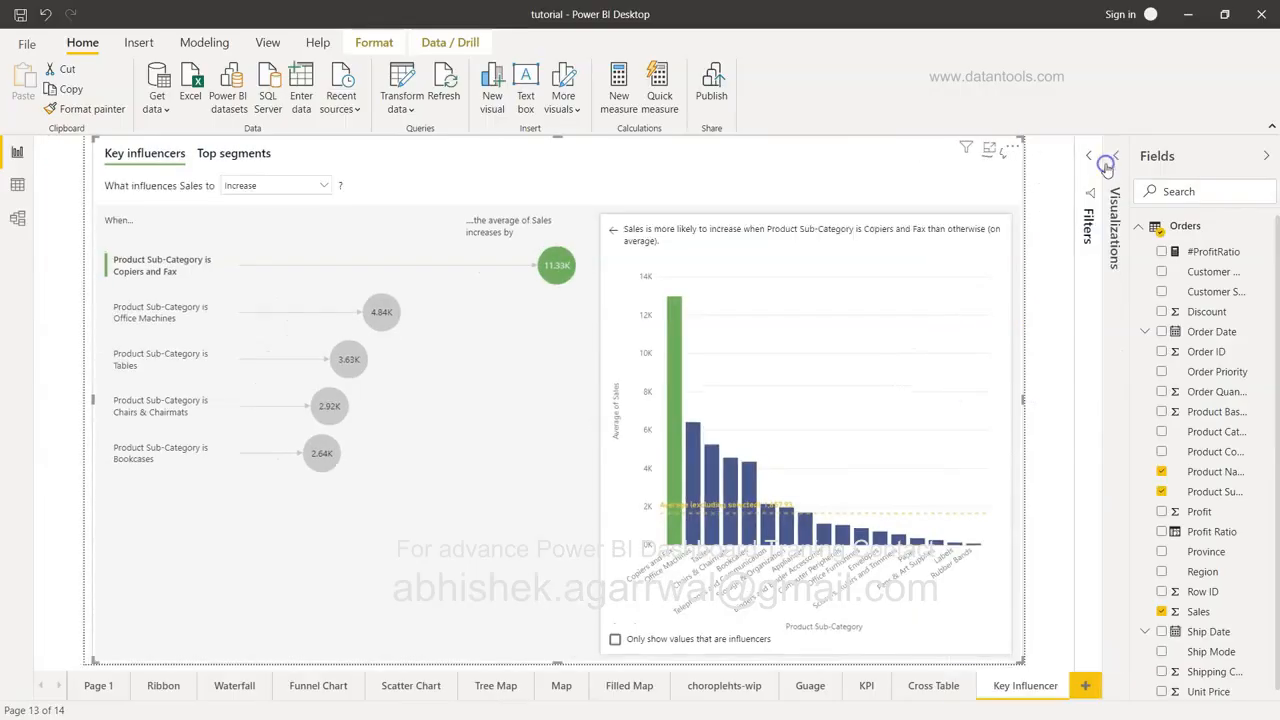
{"action": "left_click", "coordinate": [1266, 155]}
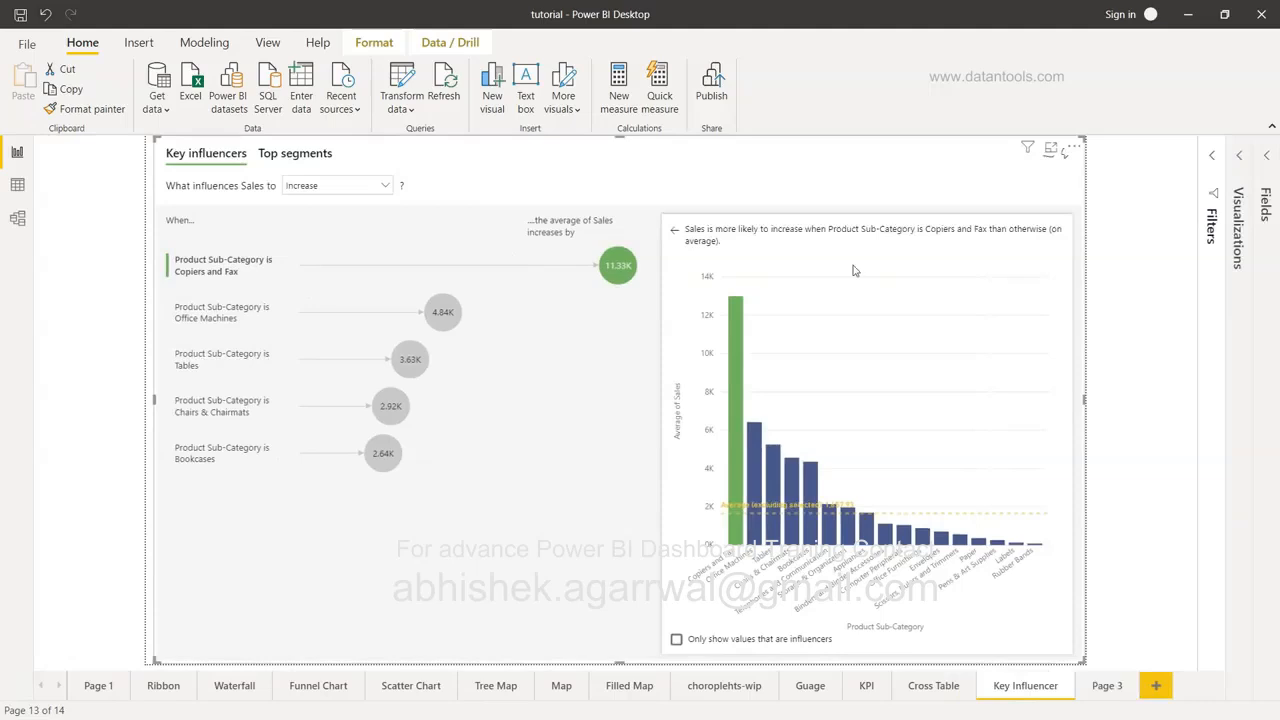
{"action": "left_click", "coordinate": [1051, 150]}
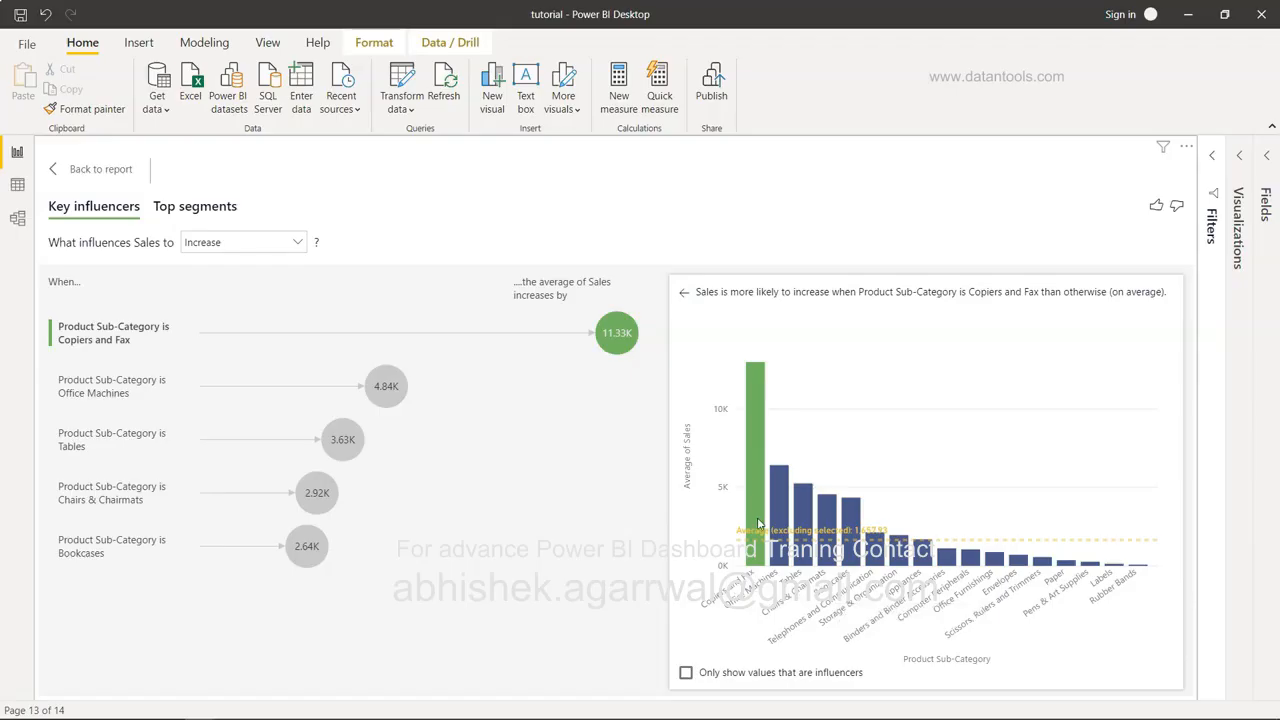
{"action": "mouse_move", "coordinate": [778, 505]}
Show only the influencer bars and inspect Office Machines and Tables as influencers.
{"action": "left_click", "coordinate": [686, 675]}
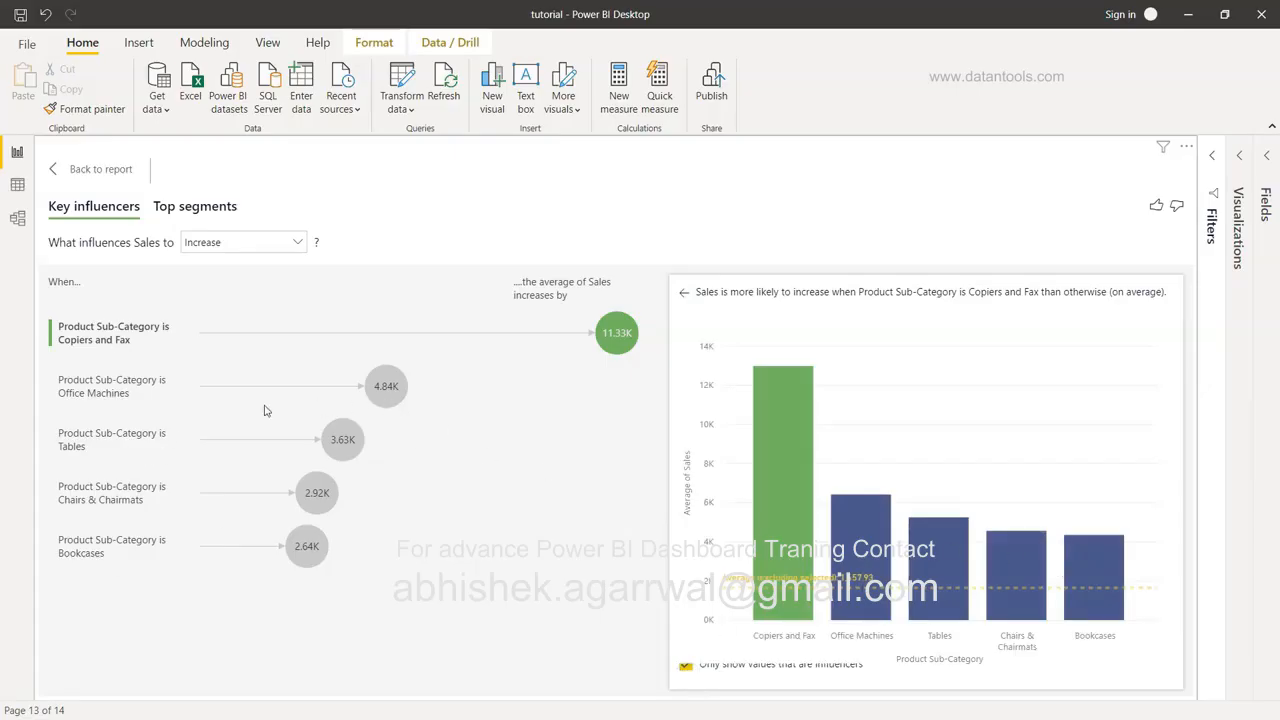
{"action": "left_click", "coordinate": [395, 386]}
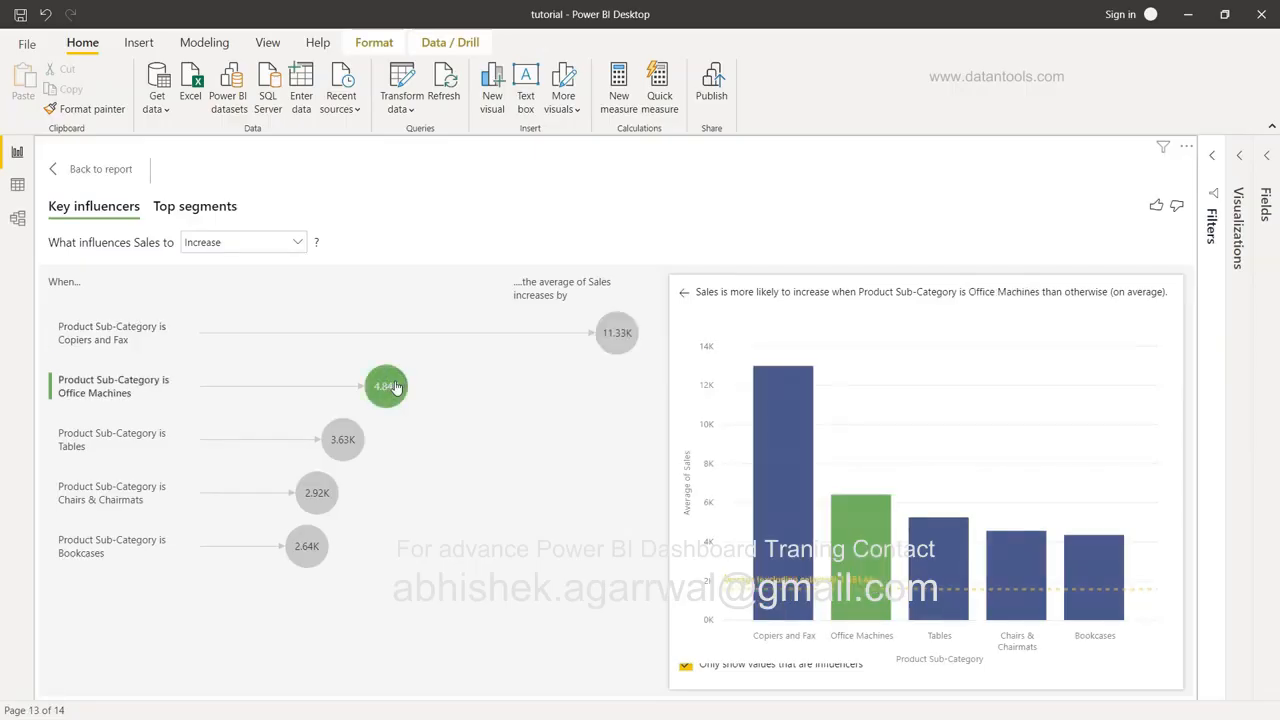
{"action": "left_click", "coordinate": [350, 440]}
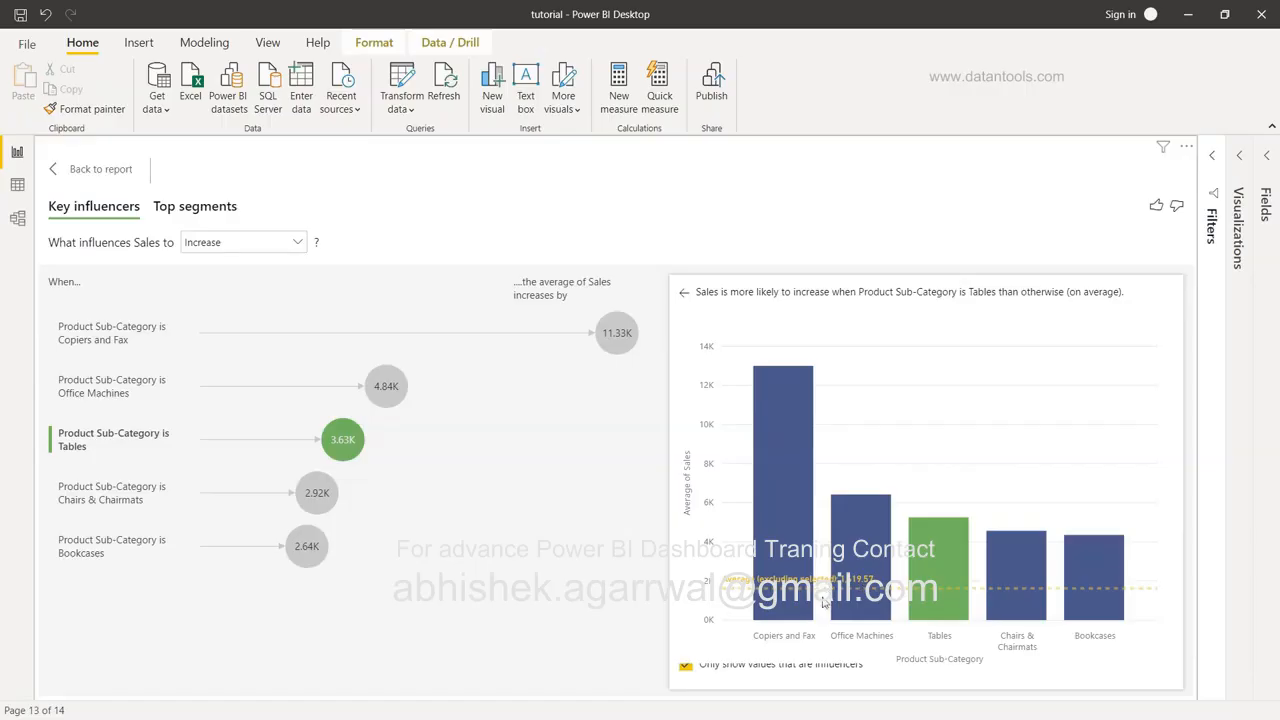
Switch the analysis to what makes Sales decrease and review the influencers, led by Rubber Bands.
{"action": "mouse_move", "coordinate": [797, 600]}
{"action": "left_click", "coordinate": [287, 247]}
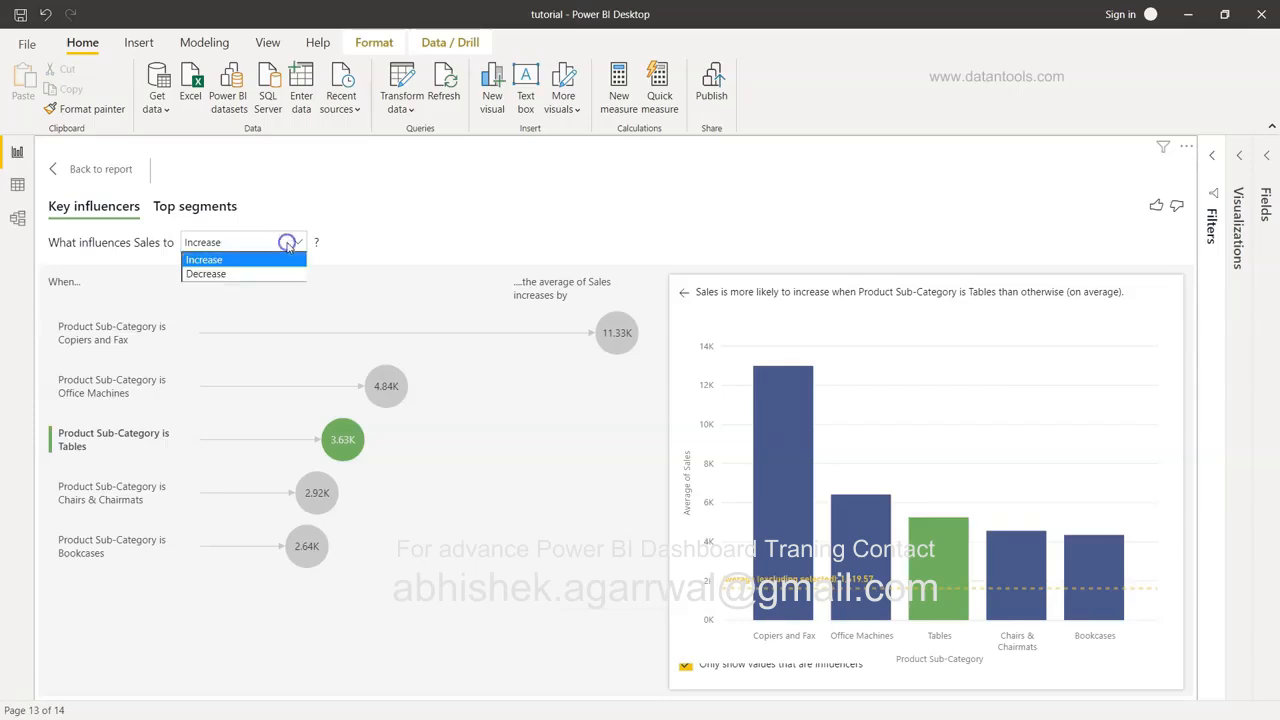
{"action": "left_click", "coordinate": [284, 275]}
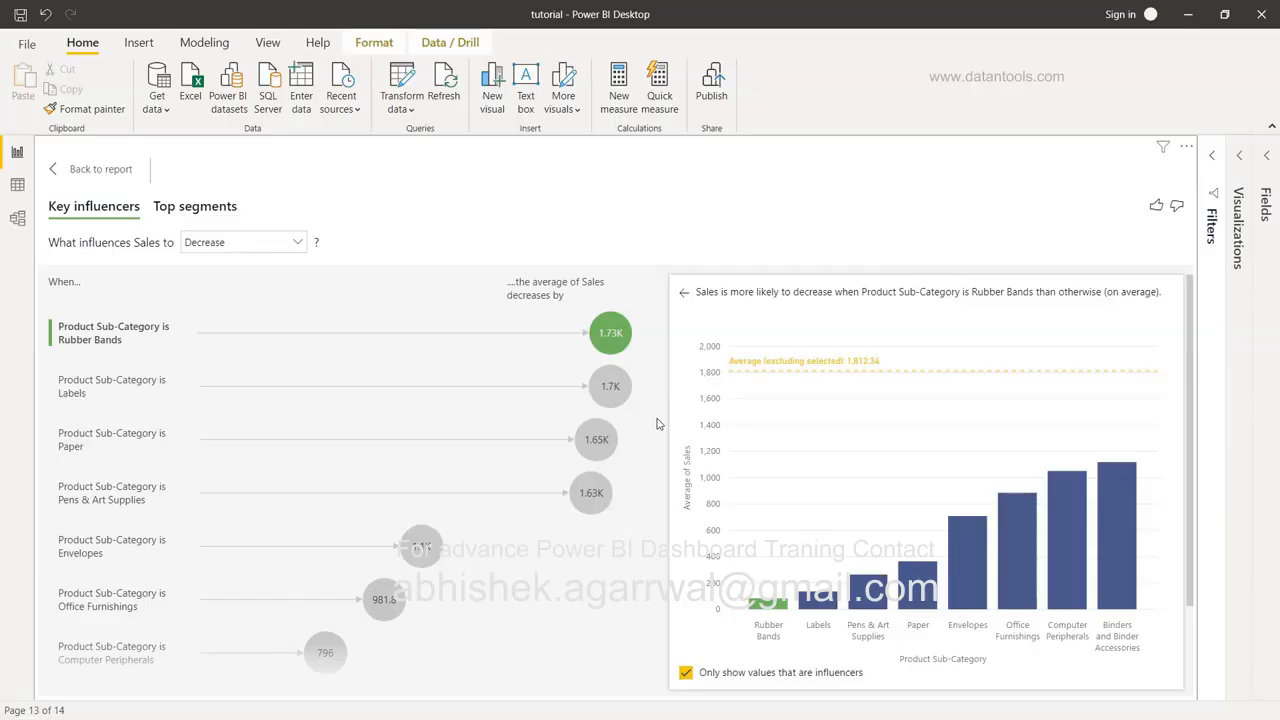
{"action": "scroll", "coordinate": [657, 424], "scroll_direction": "down", "scroll_amount": 2}
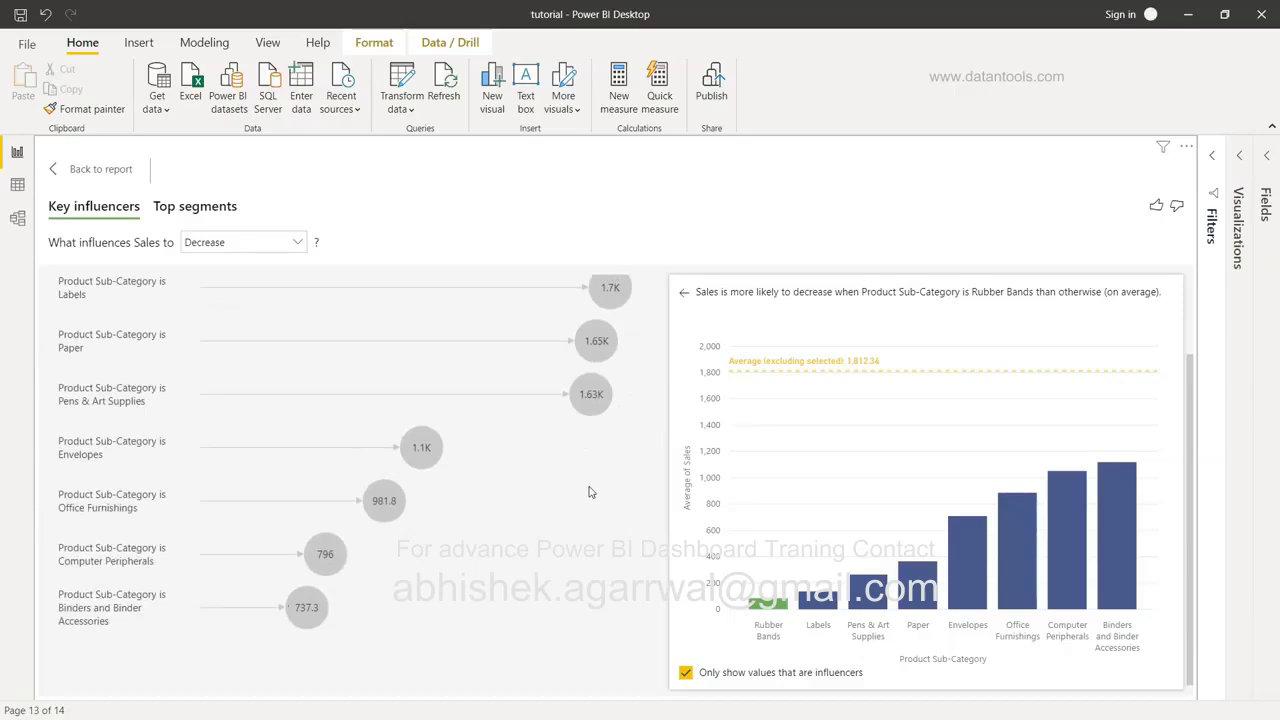
{"action": "scroll", "coordinate": [590, 490], "scroll_direction": "up", "scroll_amount": 2}
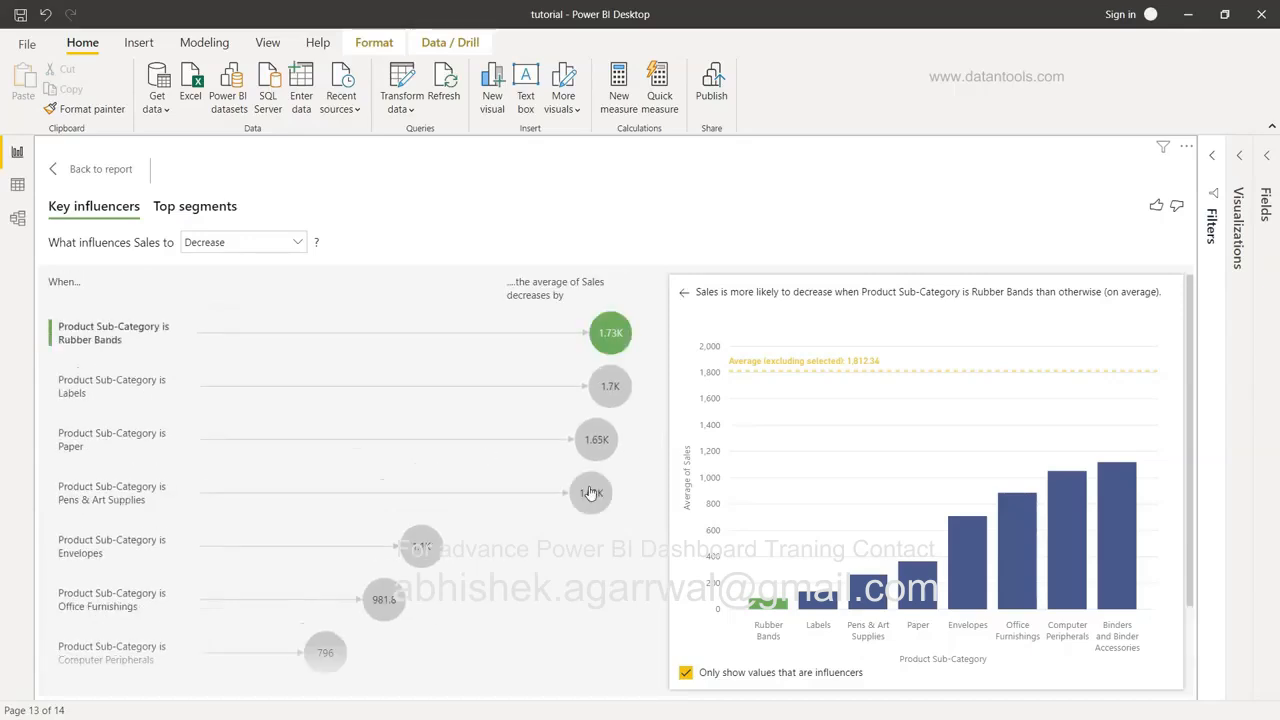
In Top segments, view Segment 2's details: Paper, averaging 364.3 Sales over 1,223 data points.
{"action": "left_click", "coordinate": [193, 208]}
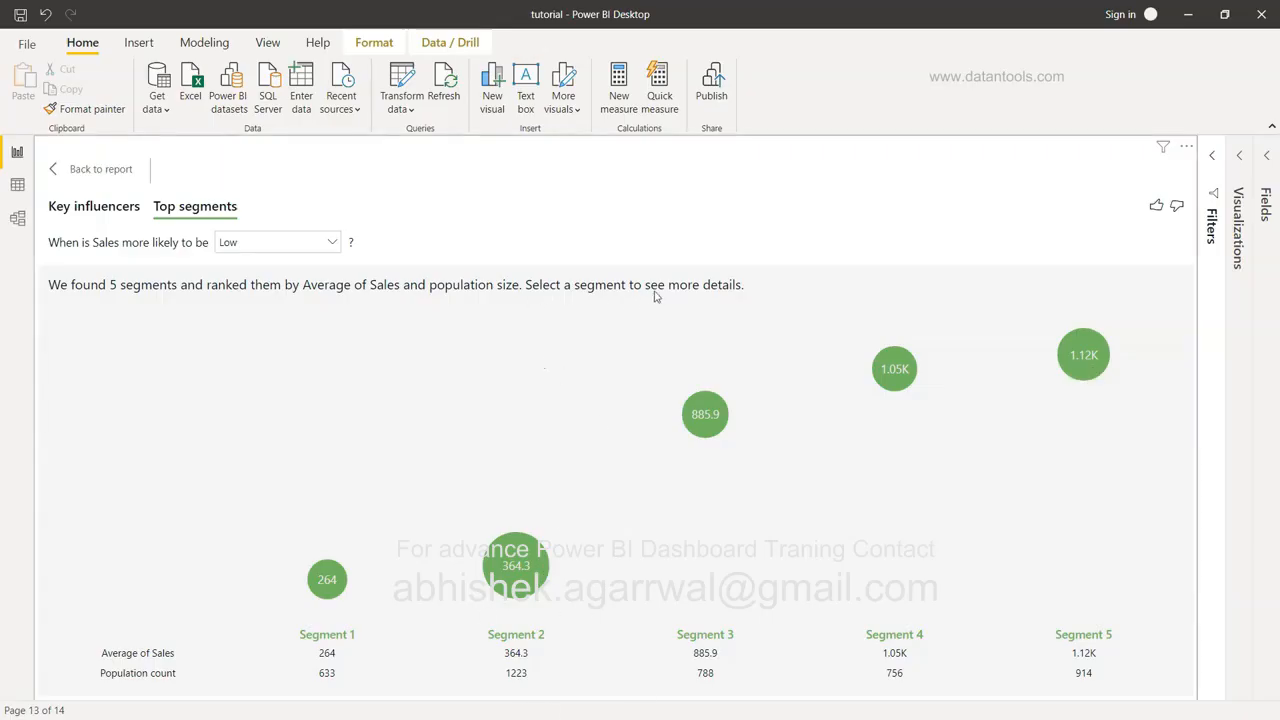
{"action": "left_click", "coordinate": [516, 563]}
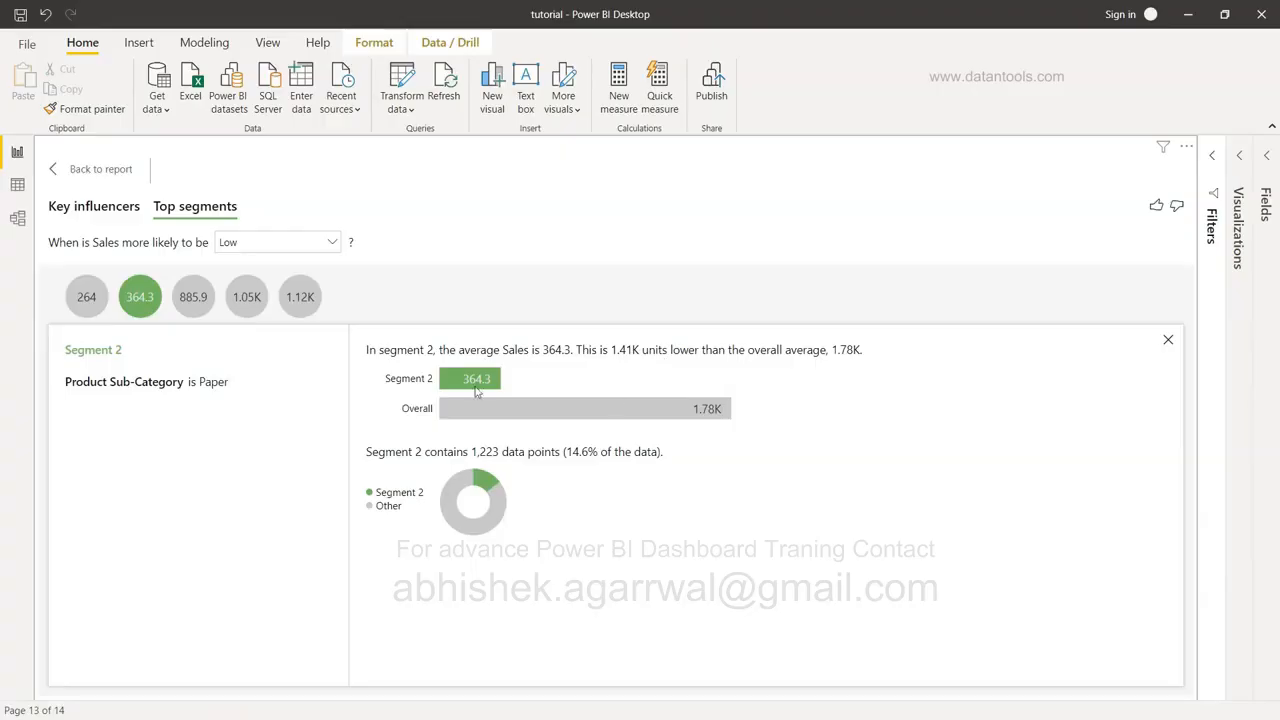
Compare the details of Segments 3, 4, 5 and 1, then return to the Key influencers view.
{"action": "left_click", "coordinate": [199, 301]}
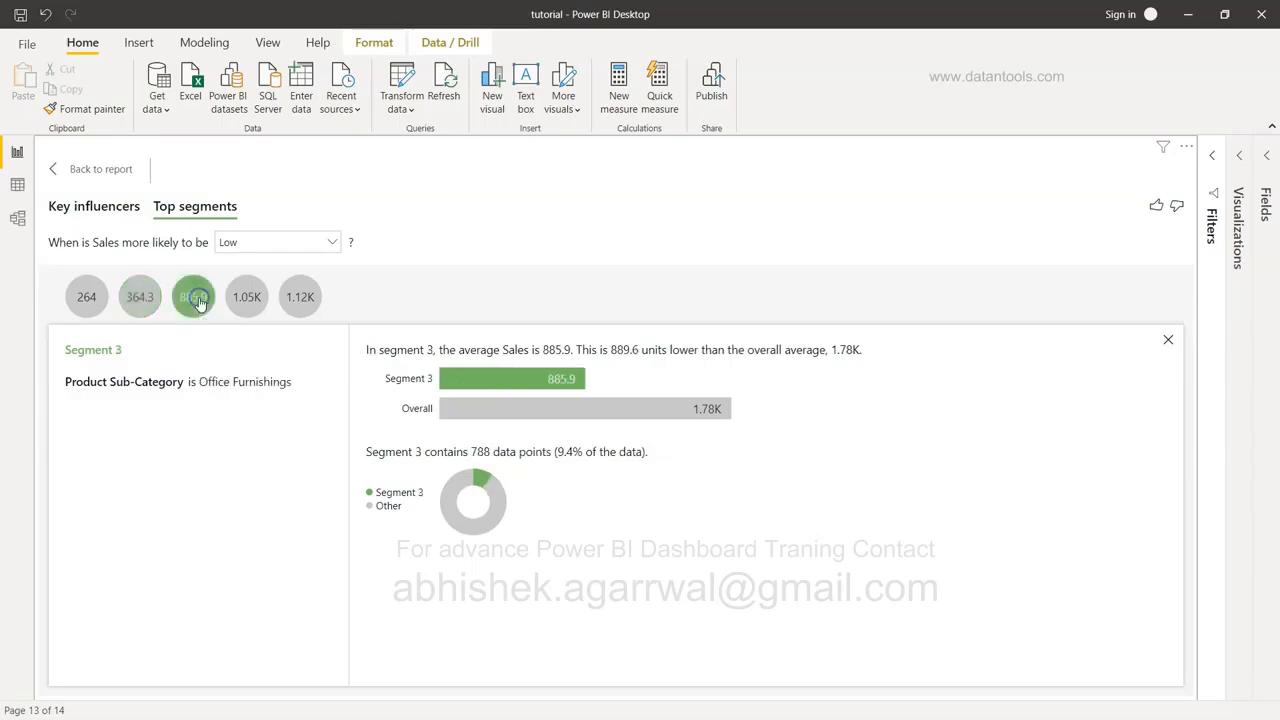
{"action": "left_click", "coordinate": [231, 301]}
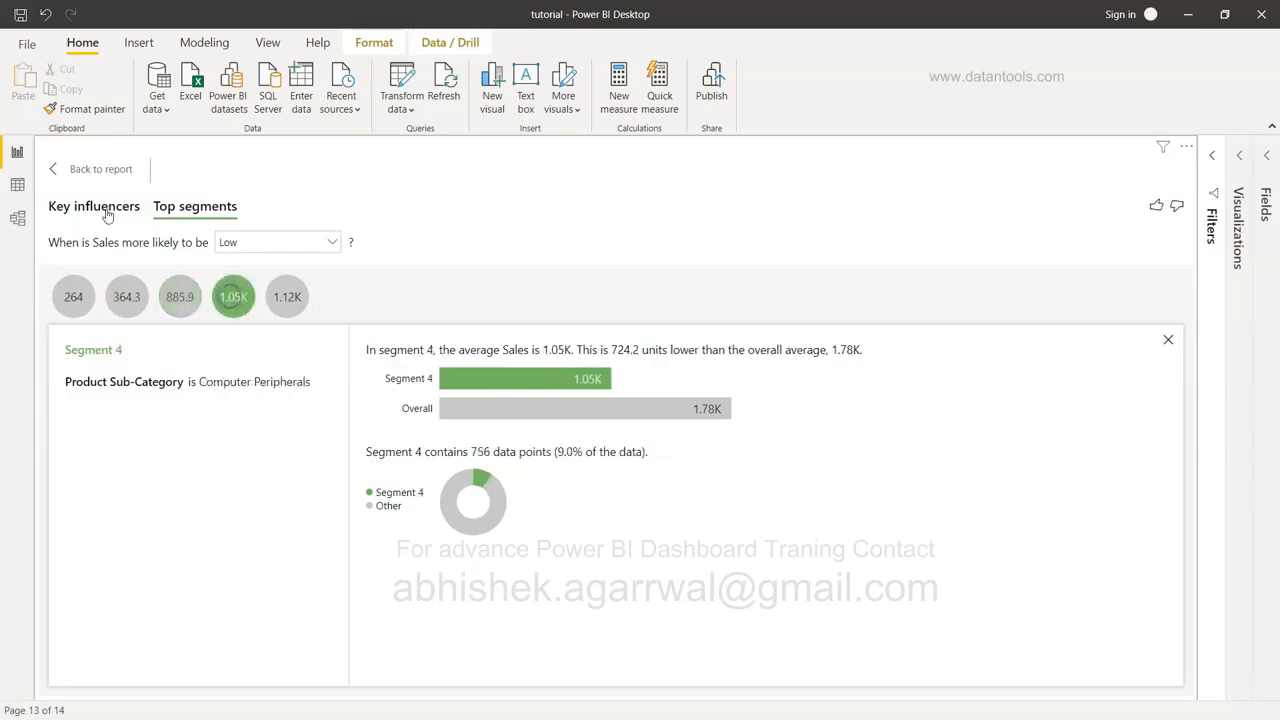
{"action": "left_click", "coordinate": [287, 300]}
{"action": "left_click", "coordinate": [71, 304]}
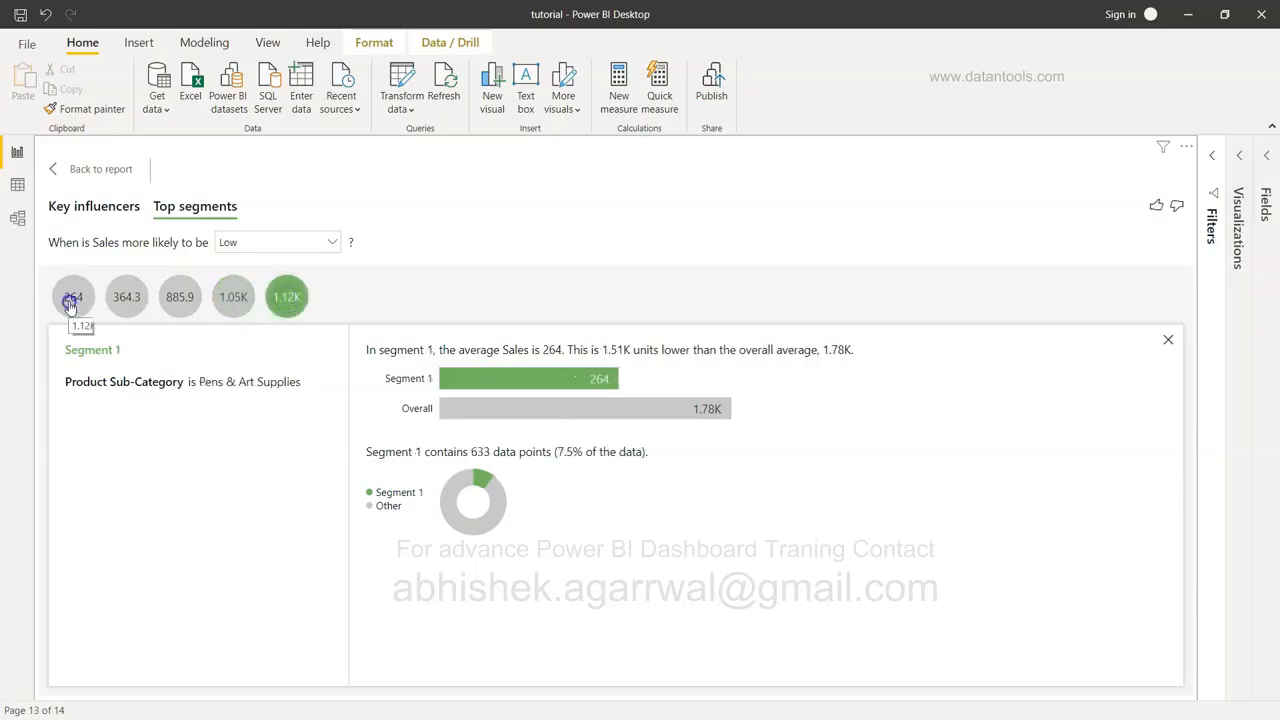
{"action": "left_click", "coordinate": [96, 208]}
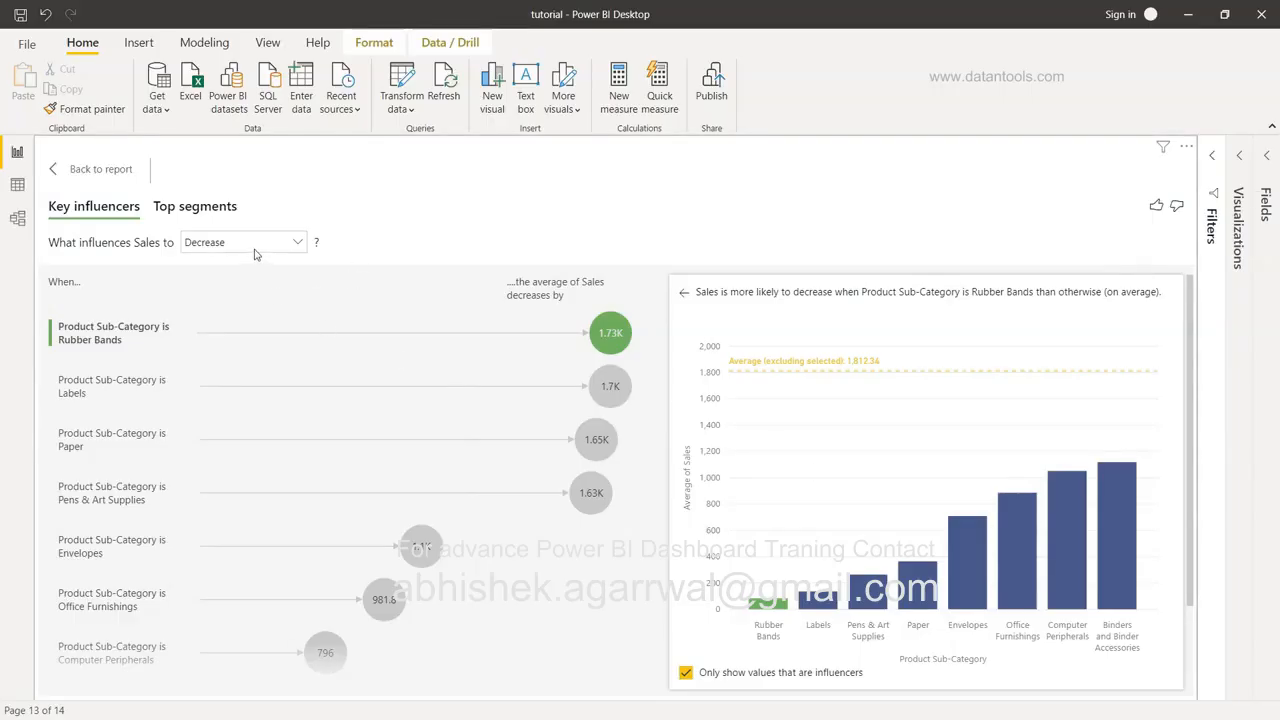
Open the visual's Format settings and expand the General, Analysis and Analysis visual colors sections.
{"action": "left_click", "coordinate": [1243, 160]}
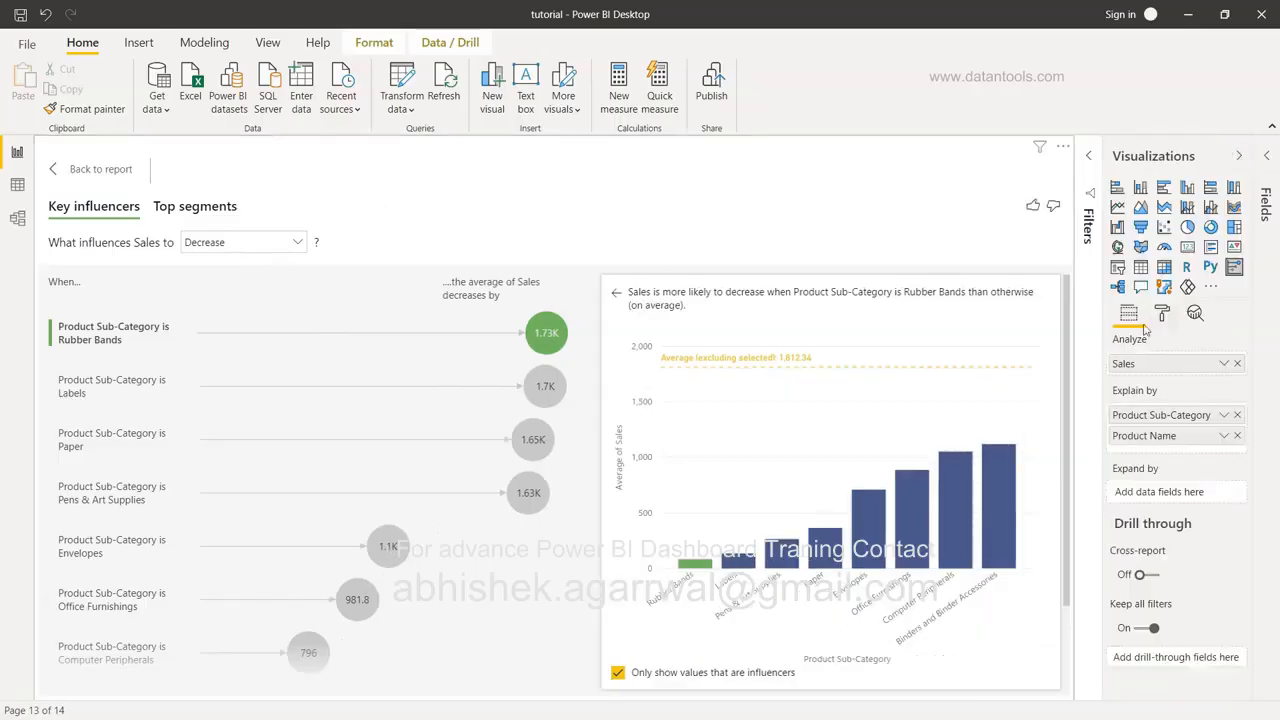
{"action": "left_click", "coordinate": [1161, 316]}
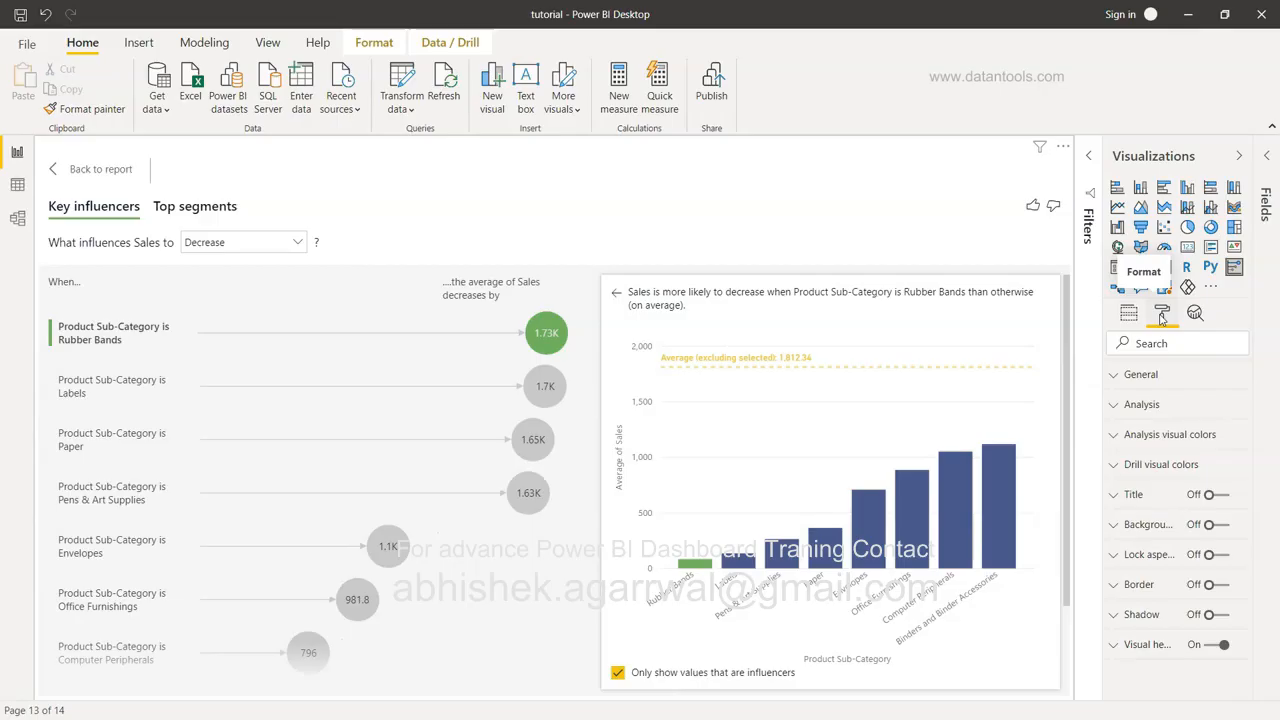
{"action": "left_click", "coordinate": [1130, 374]}
{"action": "scroll", "coordinate": [1136, 458], "scroll_direction": "down", "scroll_amount": 5}
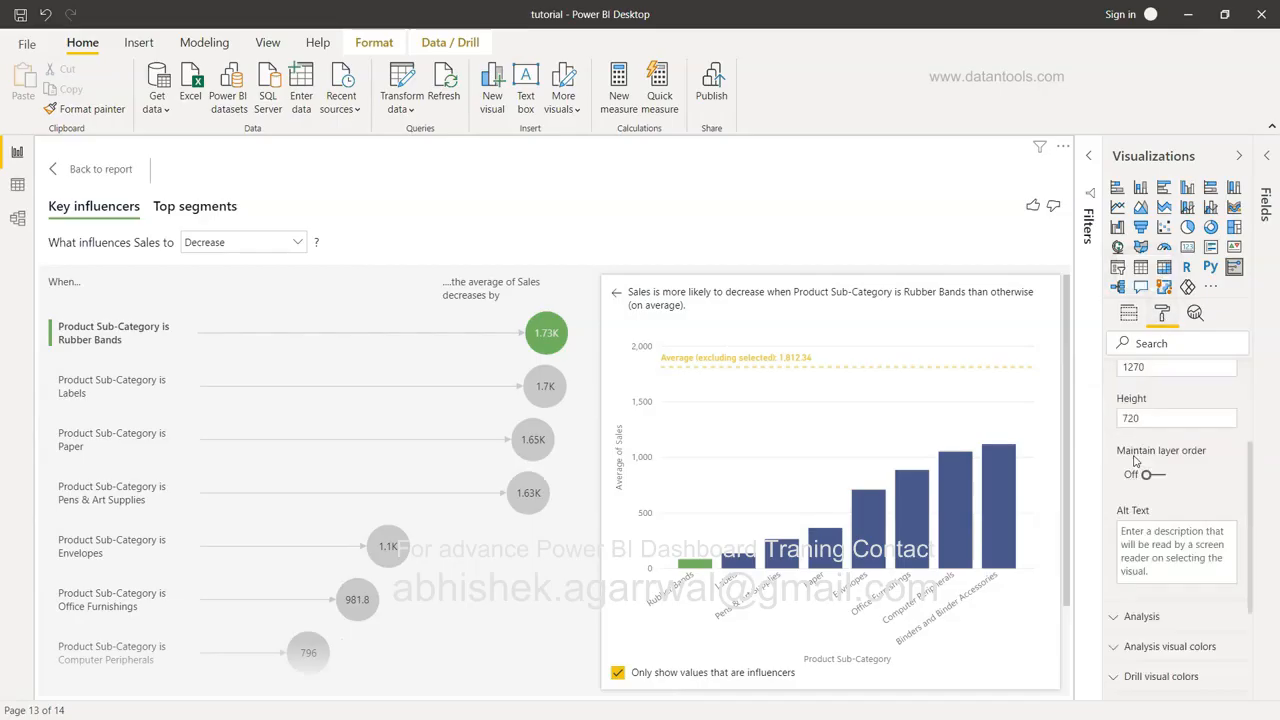
{"action": "left_click", "coordinate": [1124, 446]}
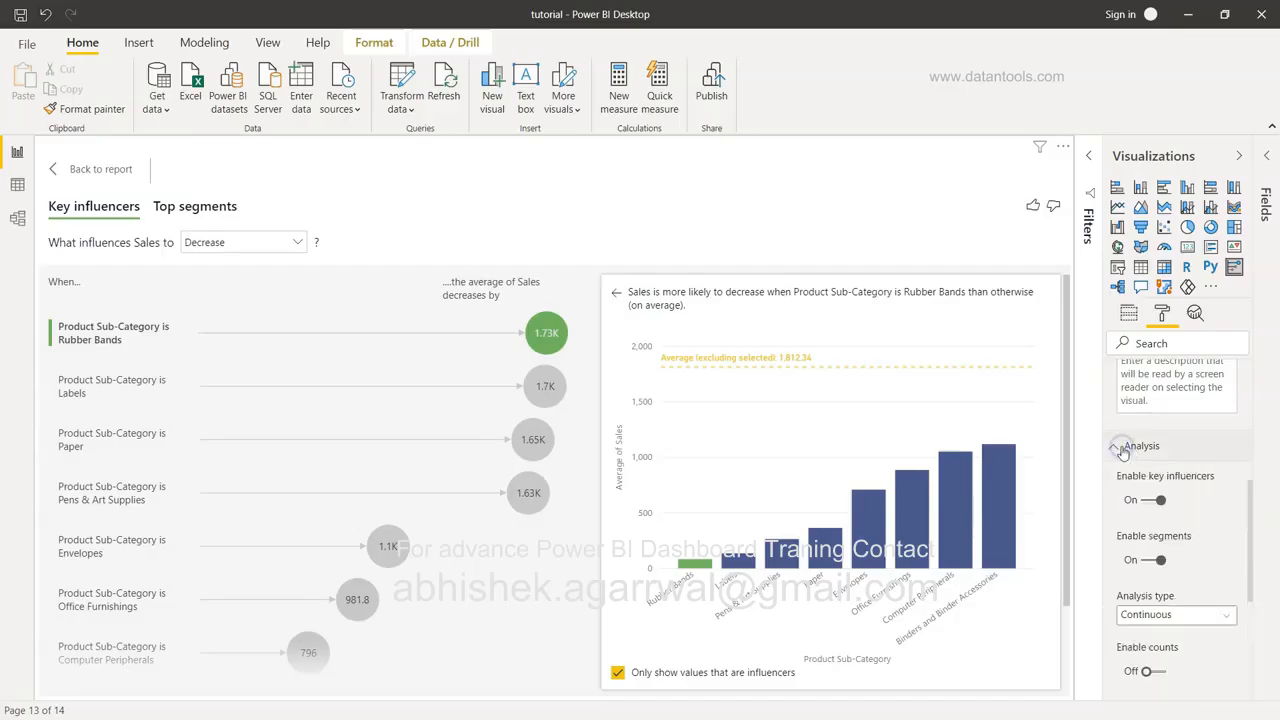
{"action": "scroll", "coordinate": [1122, 452], "scroll_direction": "down", "scroll_amount": 1}
{"action": "scroll", "coordinate": [1122, 452], "scroll_direction": "down", "scroll_amount": 1}
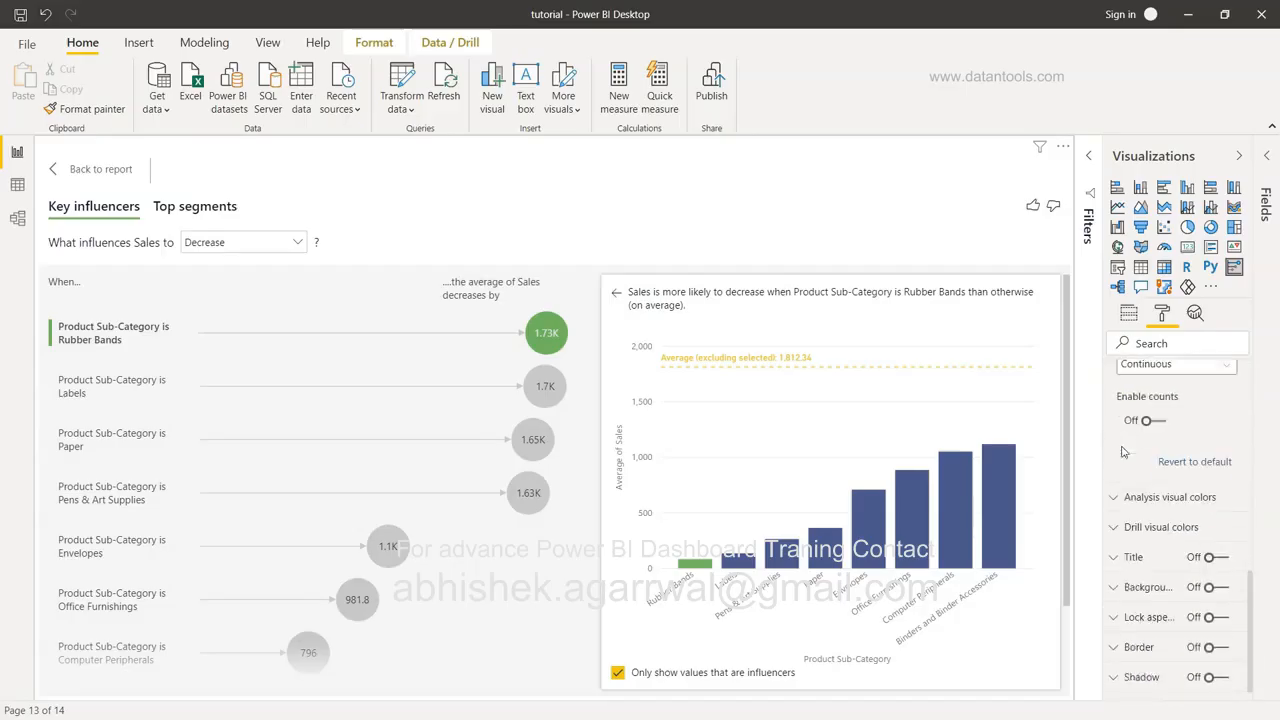
{"action": "left_click", "coordinate": [1117, 498]}
{"action": "scroll", "coordinate": [1118, 503], "scroll_direction": "down", "scroll_amount": 1}
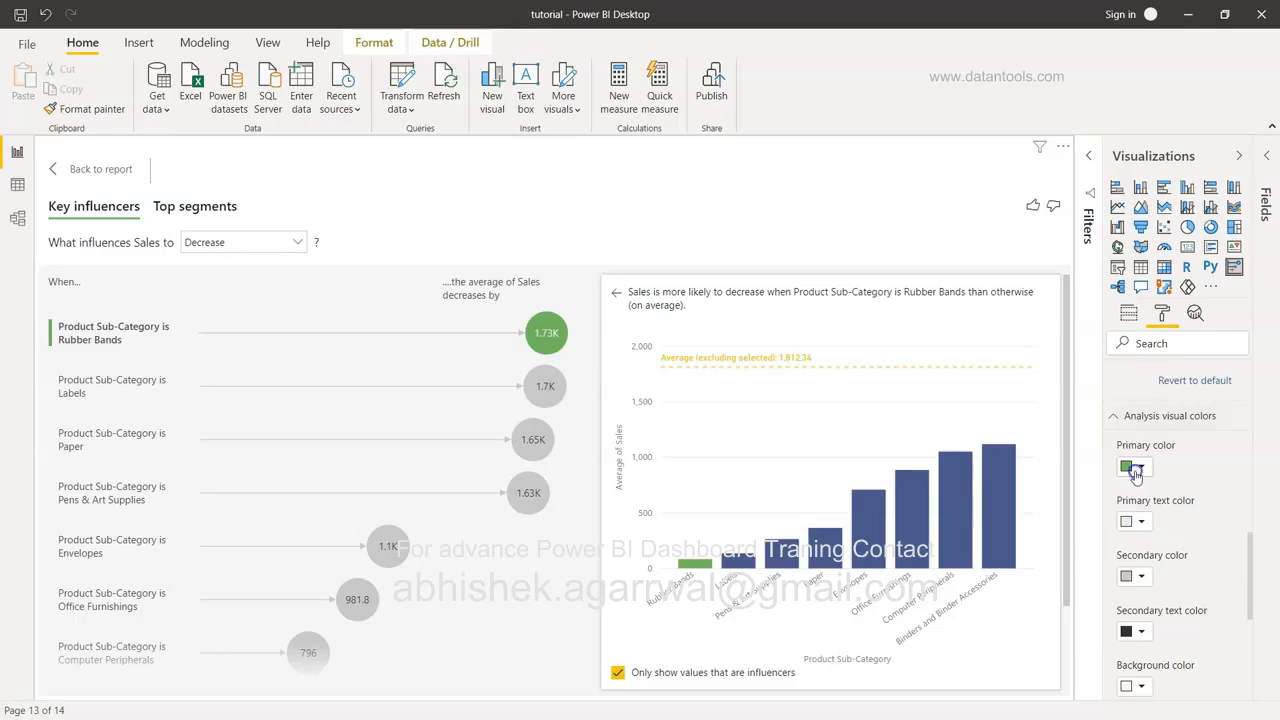
Try red, then settle on light teal as the primary highlight colour.
{"action": "left_click", "coordinate": [1138, 467]}
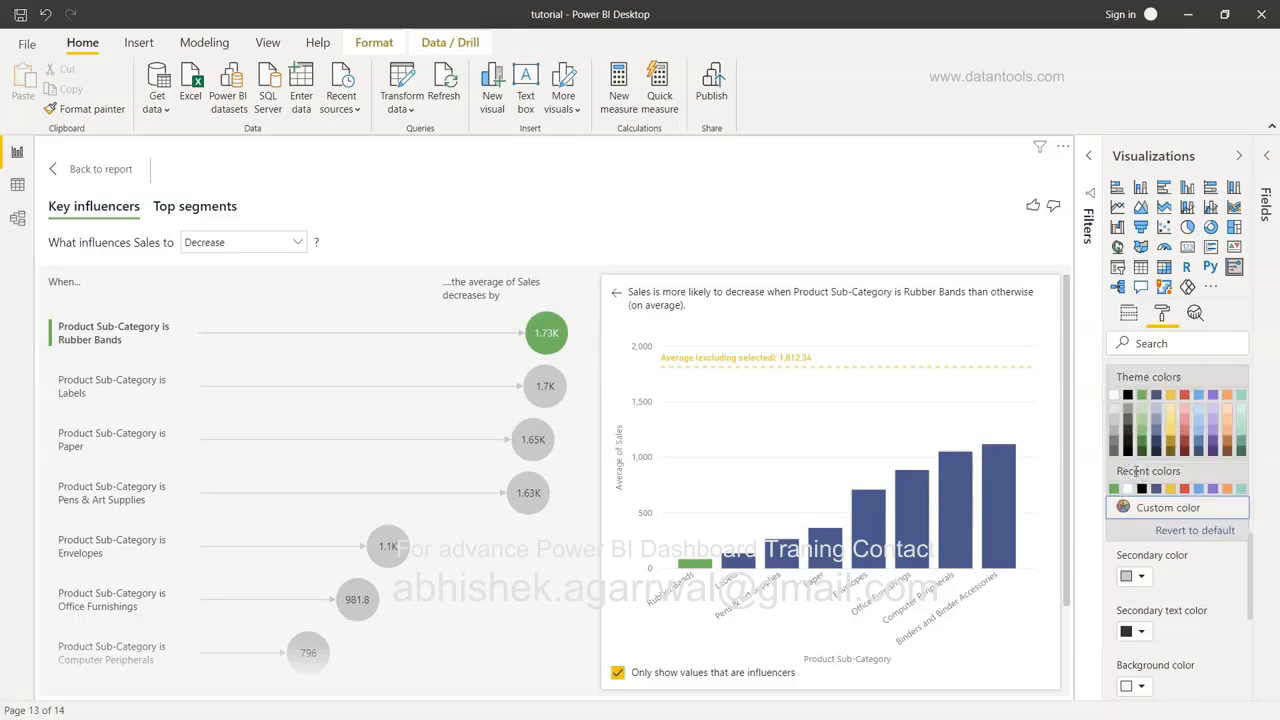
{"action": "left_click", "coordinate": [1185, 395]}
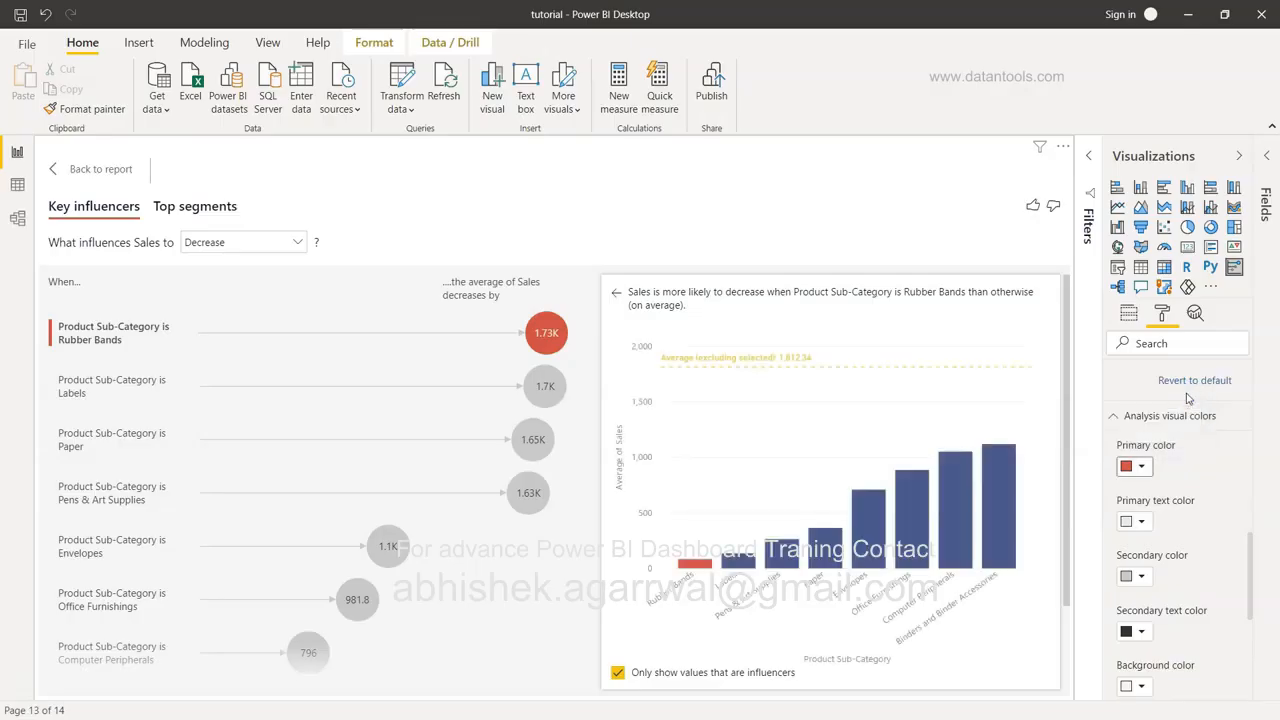
{"action": "left_click", "coordinate": [1143, 470]}
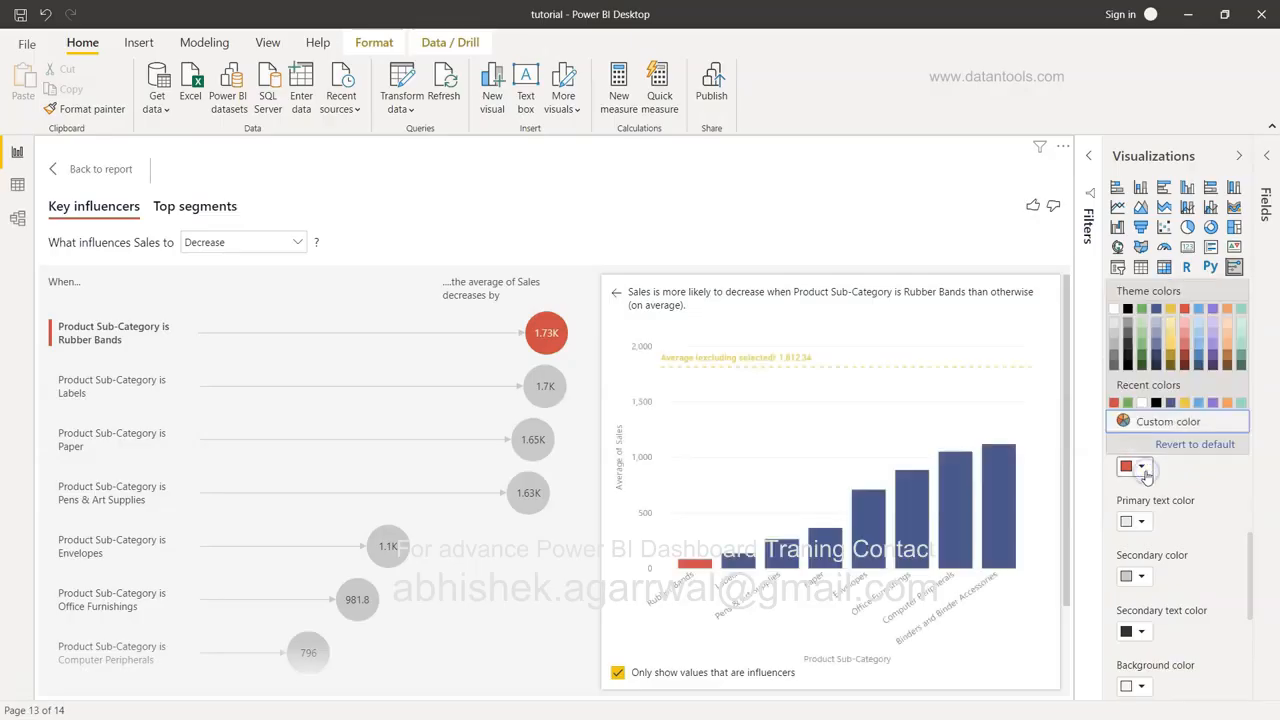
{"action": "left_click", "coordinate": [1241, 350]}
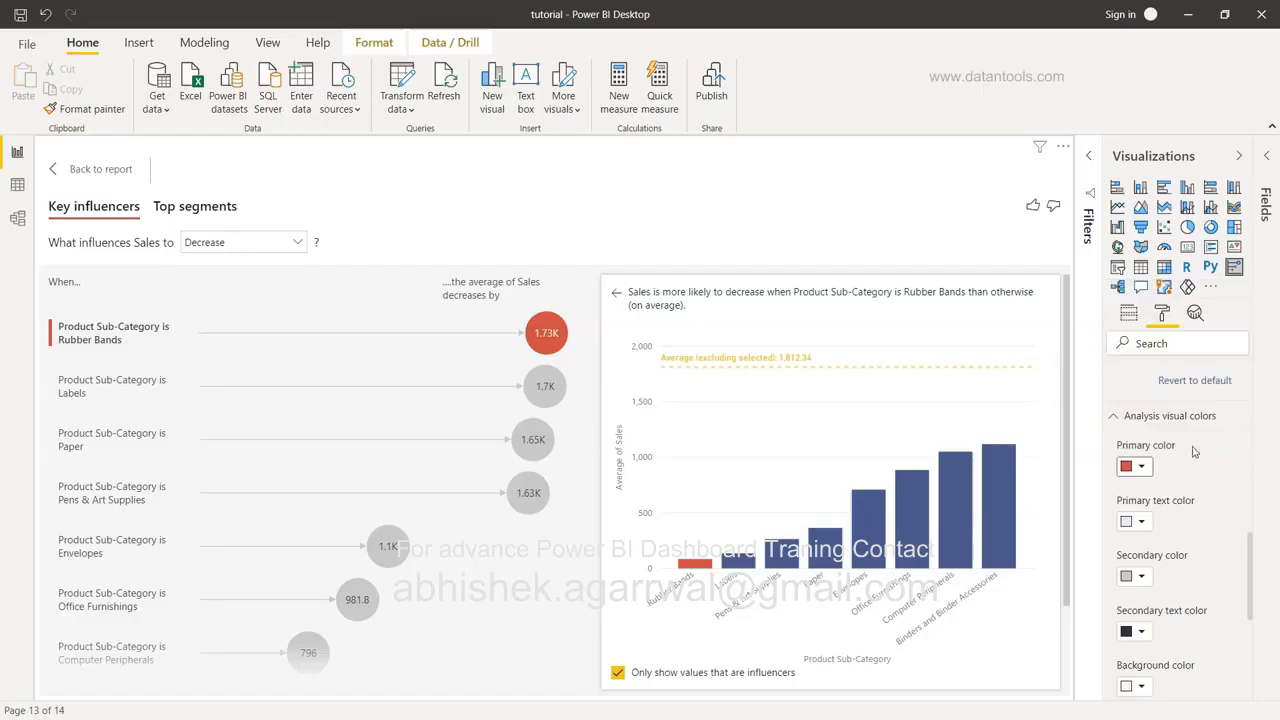
{"action": "left_click", "coordinate": [1135, 467]}
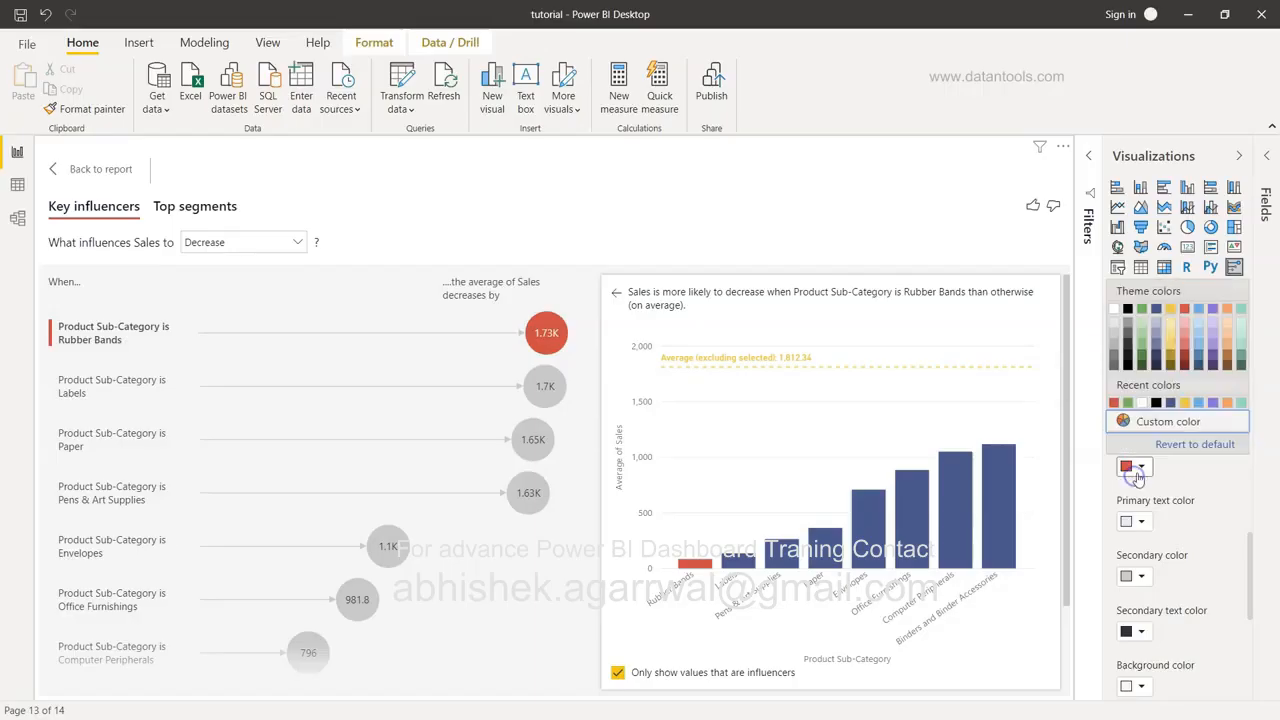
{"action": "left_click", "coordinate": [1241, 402]}
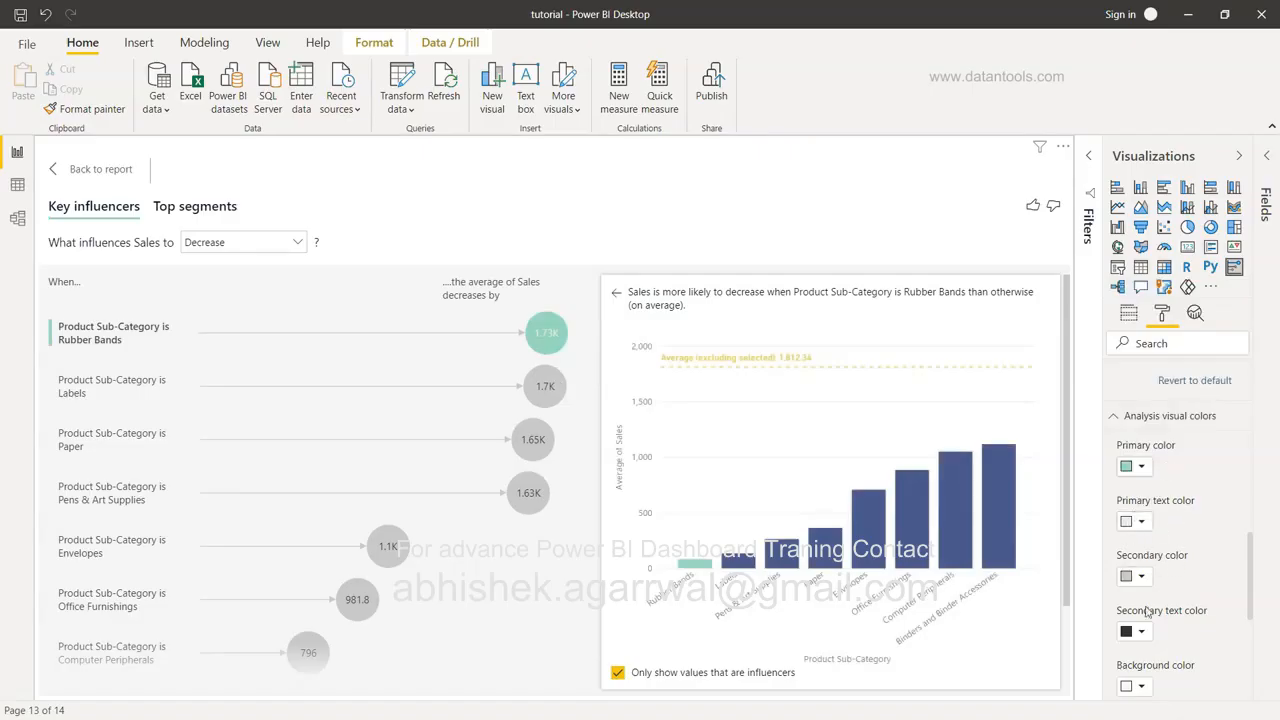
{"action": "scroll", "coordinate": [1188, 614], "scroll_direction": "down", "scroll_amount": 3}
{"action": "scroll", "coordinate": [1188, 614], "scroll_direction": "down", "scroll_amount": 2}
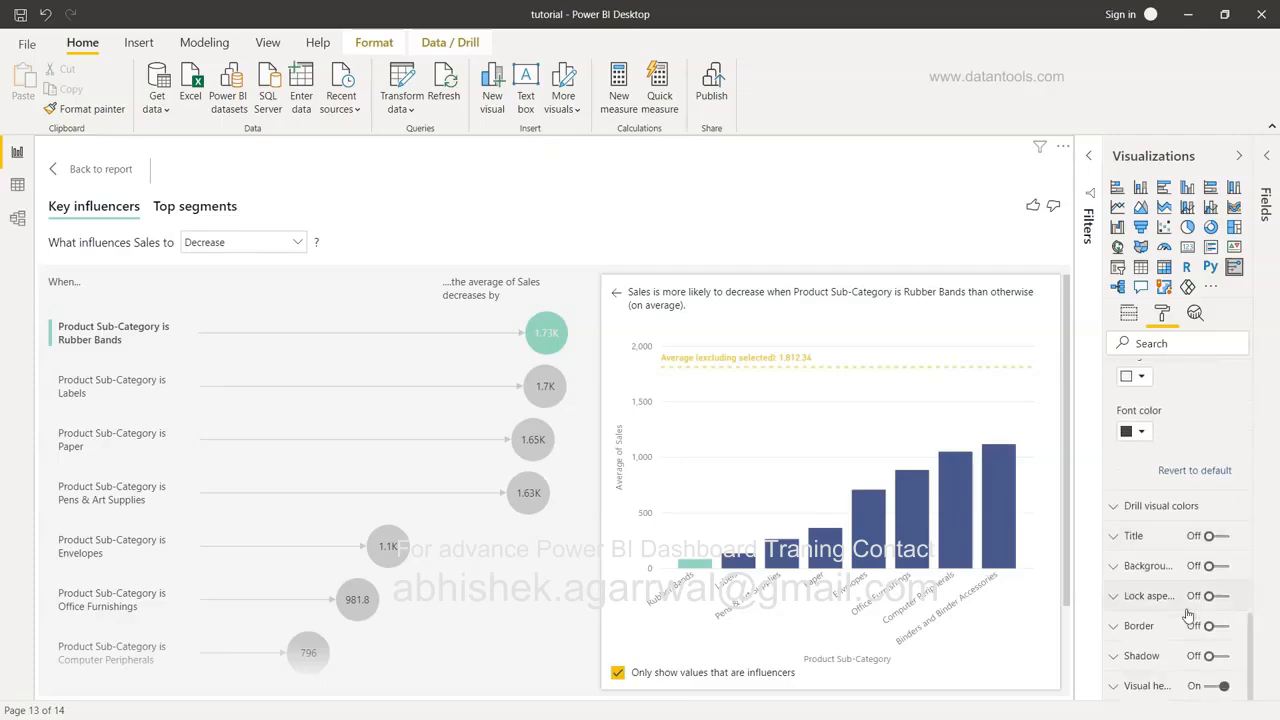
Expand Drill visual colors to show its default and reference line colours, then return to Analysis.
{"action": "left_click", "coordinate": [1147, 507]}
{"action": "scroll", "coordinate": [1147, 515], "scroll_direction": "down", "scroll_amount": 3}
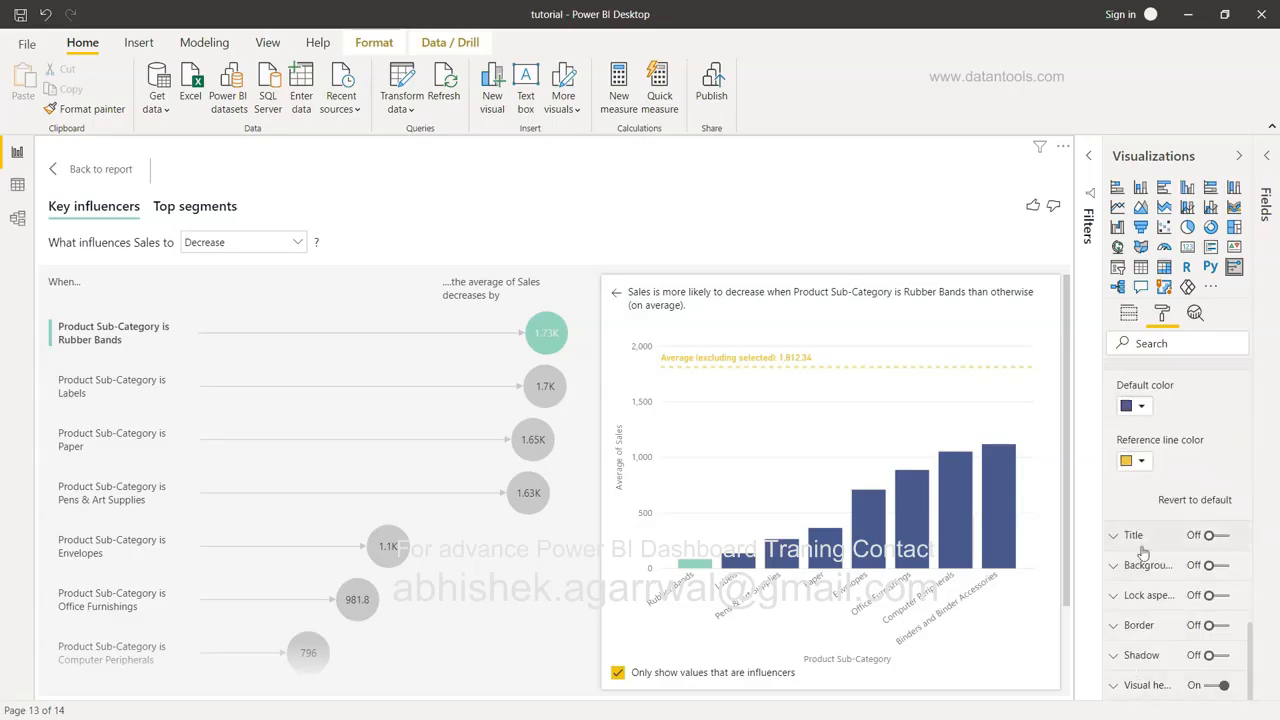
{"action": "scroll", "coordinate": [1147, 637], "scroll_direction": "up", "scroll_amount": 3}
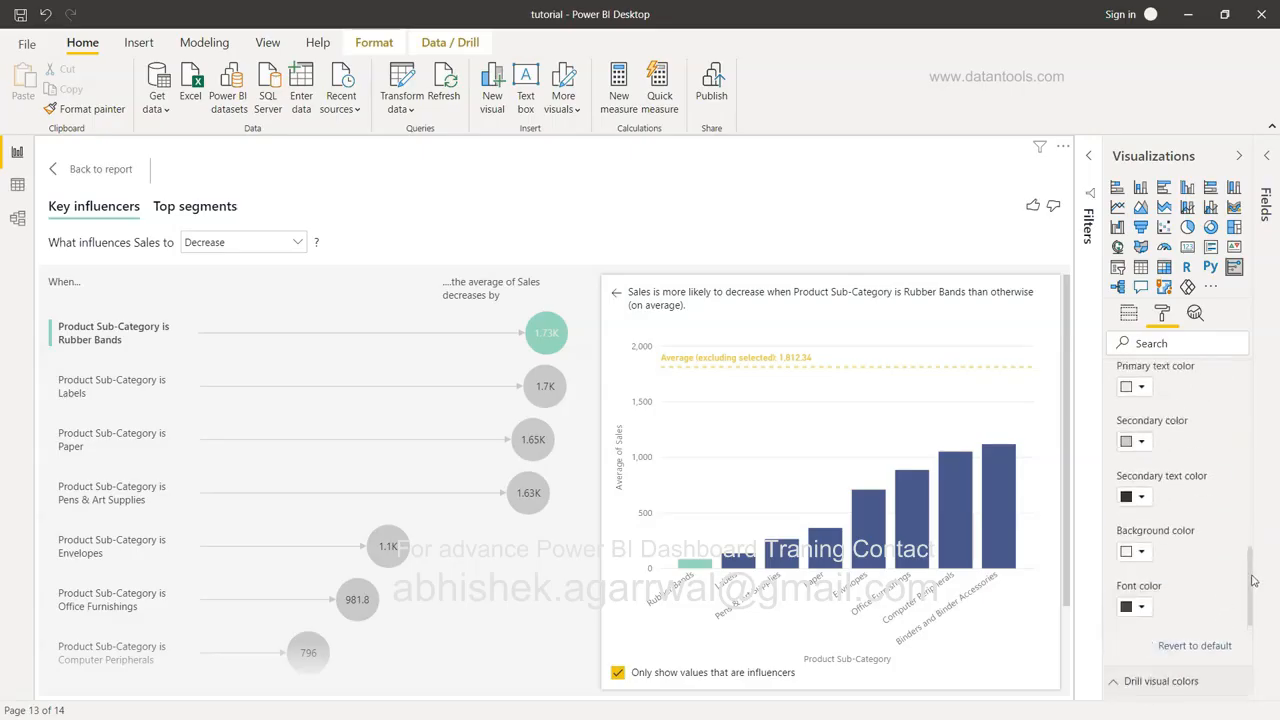
{"action": "left_click_drag", "start_coordinate": [1251, 568], "coordinate": [1260, 477]}
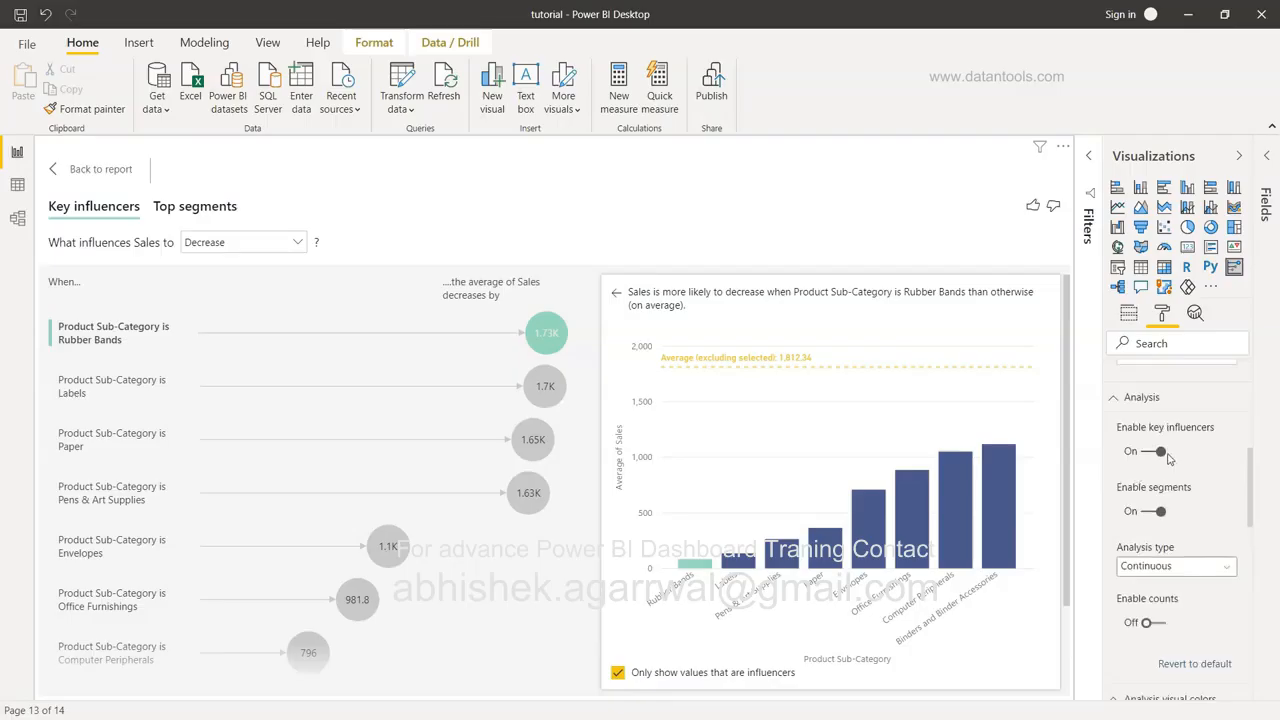
Toggle the segments analysis off and back on, and browse analysis types, keeping Continuous.
{"action": "left_click", "coordinate": [1155, 511]}
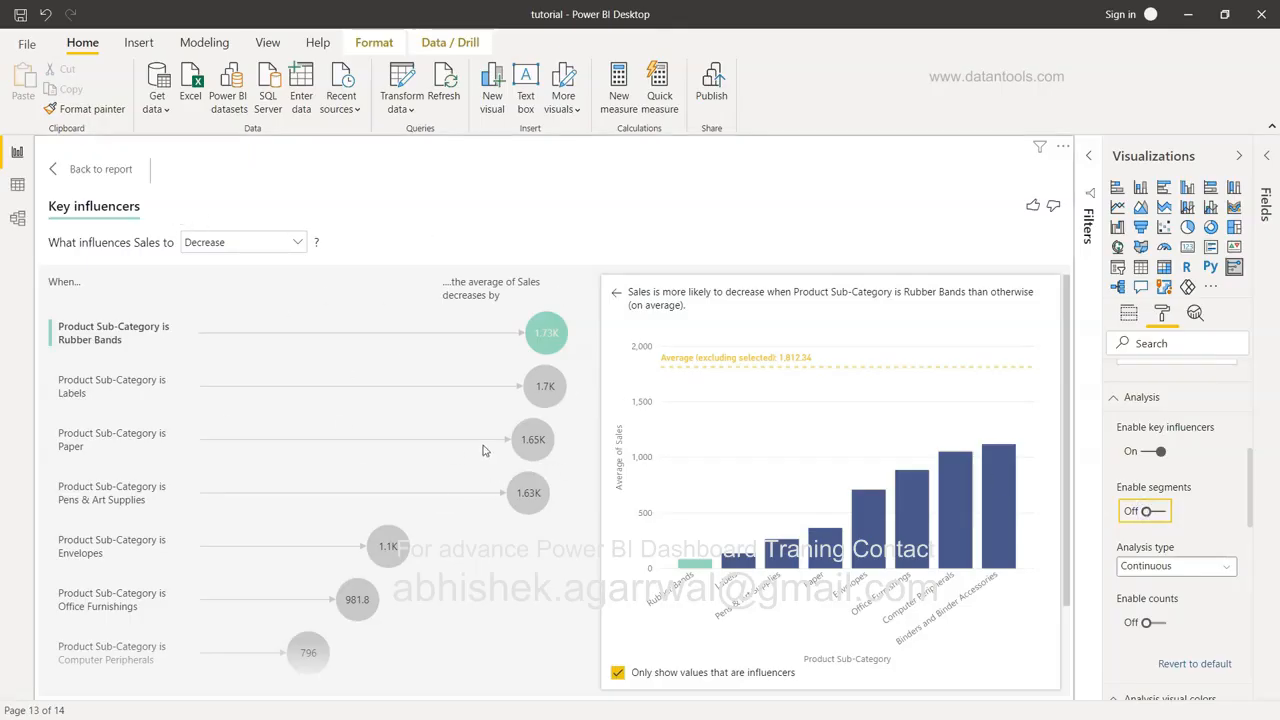
{"action": "left_click", "coordinate": [1159, 513]}
{"action": "scroll", "coordinate": [1160, 513], "scroll_direction": "down", "scroll_amount": 3}
{"action": "left_click", "coordinate": [1162, 442]}
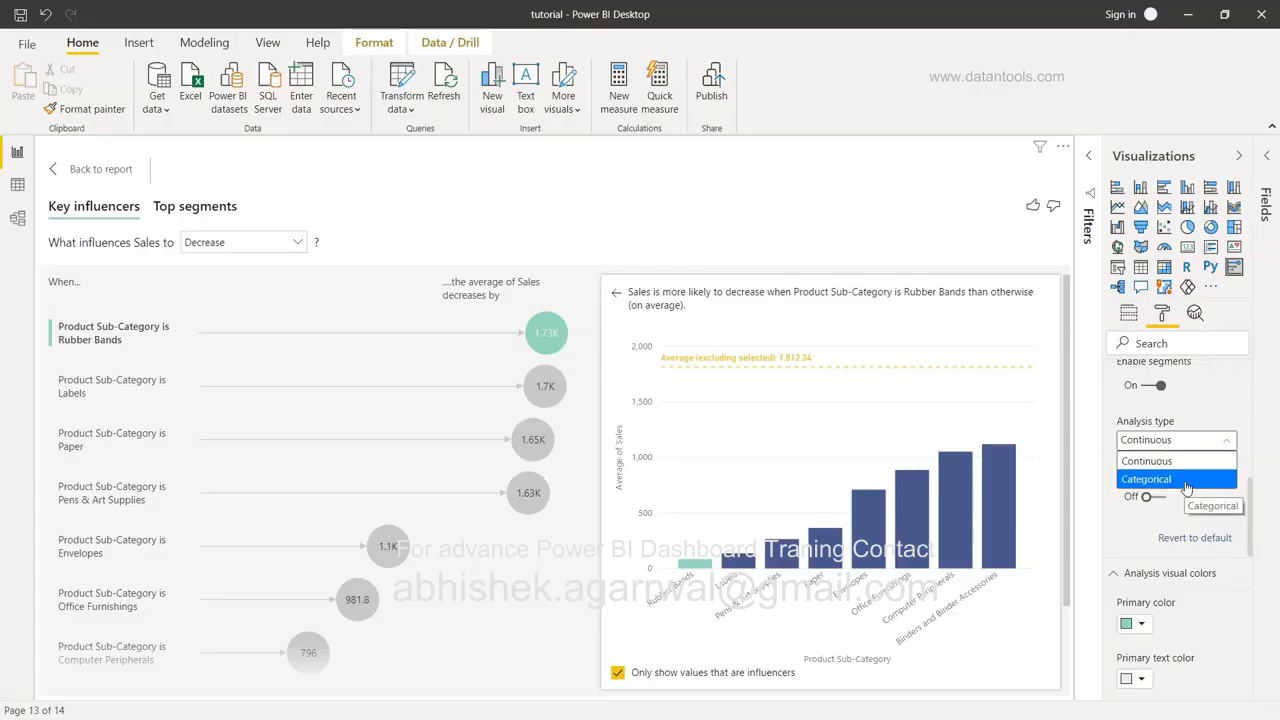
{"action": "left_click", "coordinate": [1193, 513]}
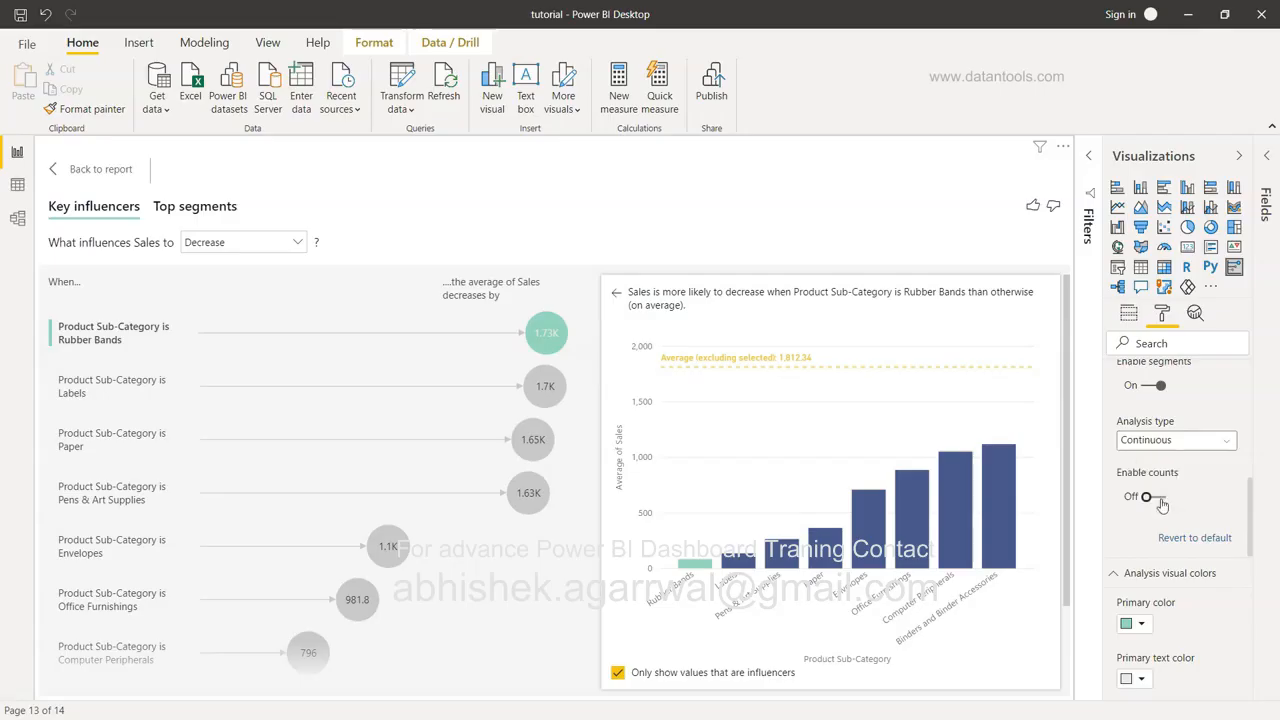
{"action": "scroll", "coordinate": [1162, 505], "scroll_direction": "up", "scroll_amount": 4}
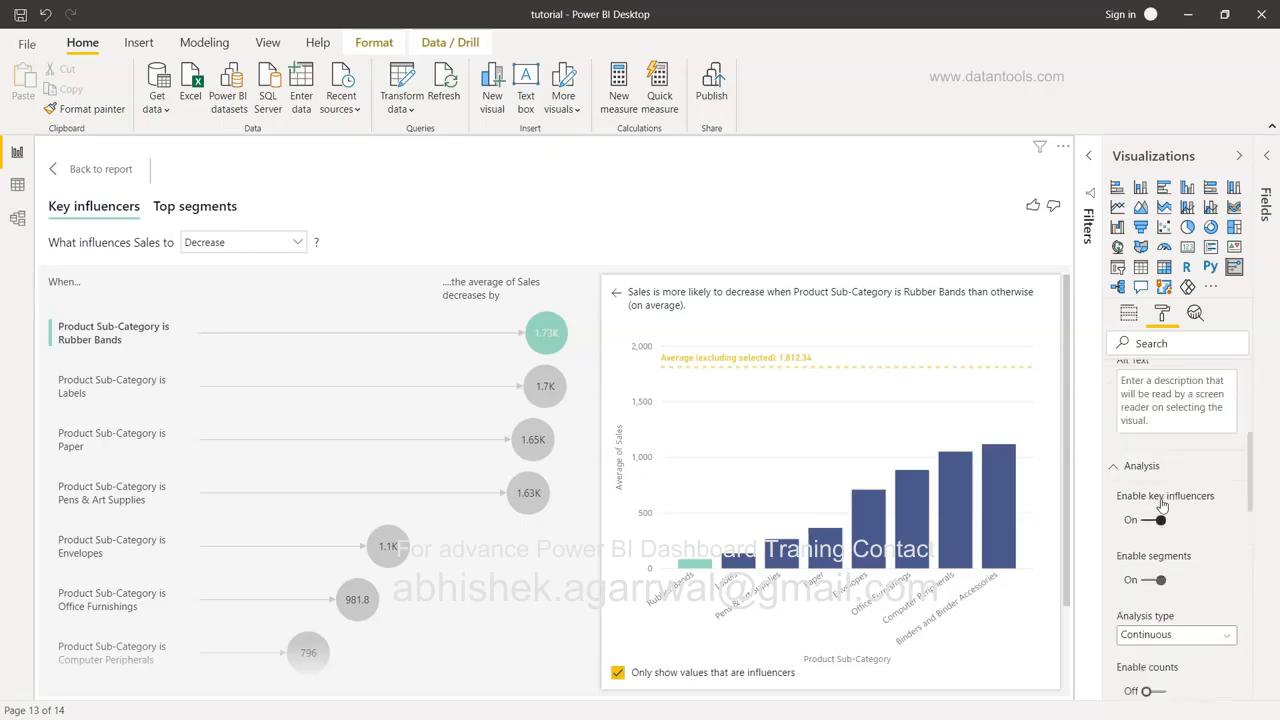
{"action": "scroll", "coordinate": [1123, 484], "scroll_direction": "up", "scroll_amount": 5}
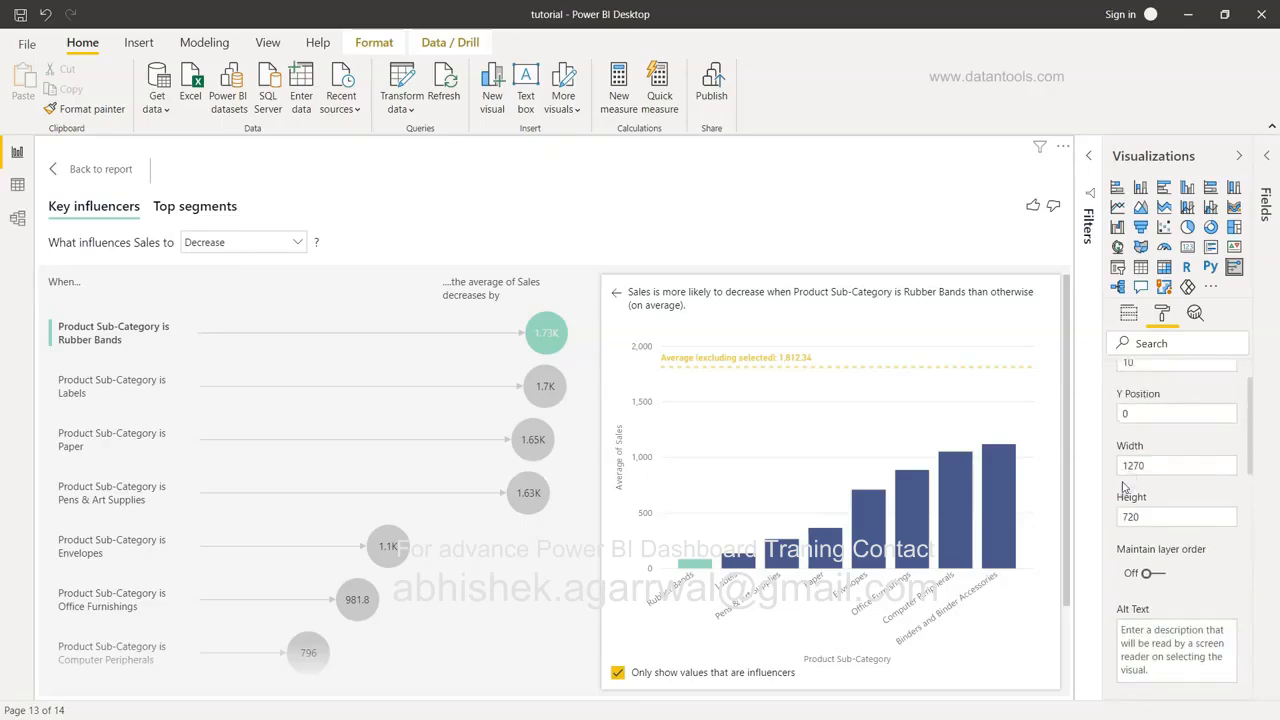
Fold the General, Analysis visual colors and Drill visual colors sections closed.
{"action": "left_click", "coordinate": [1114, 376]}
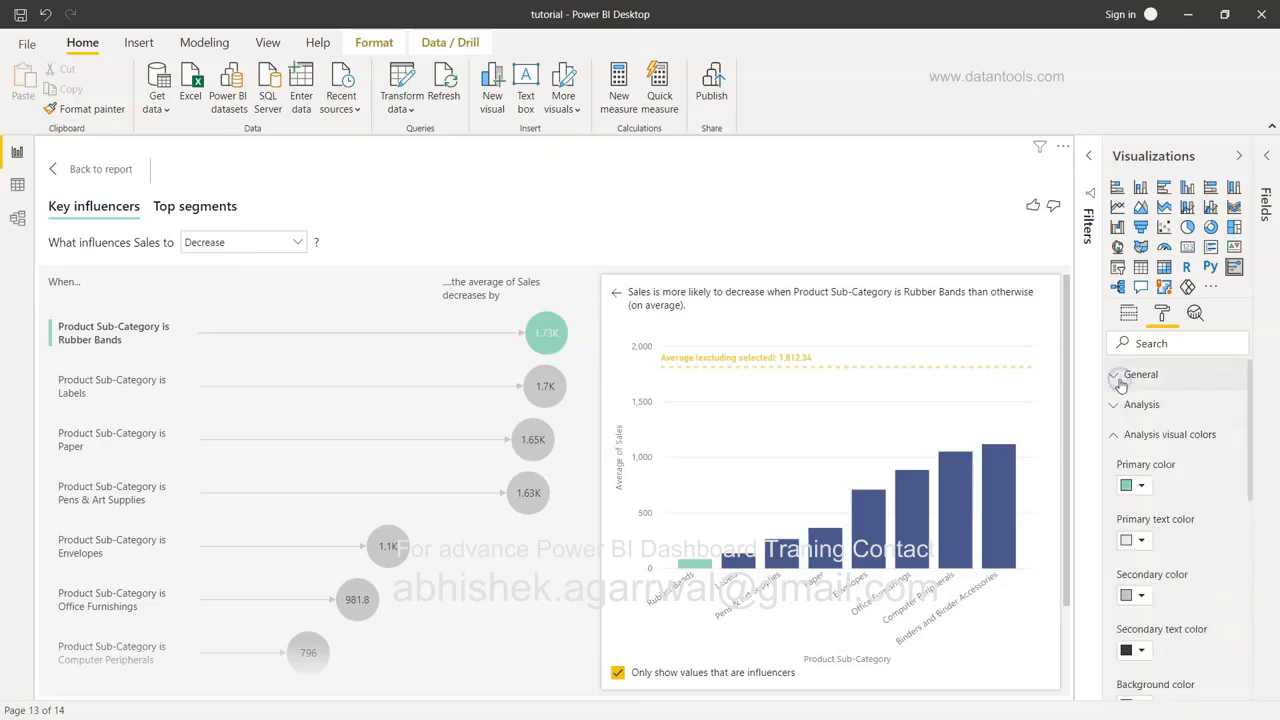
{"action": "left_click", "coordinate": [1118, 438]}
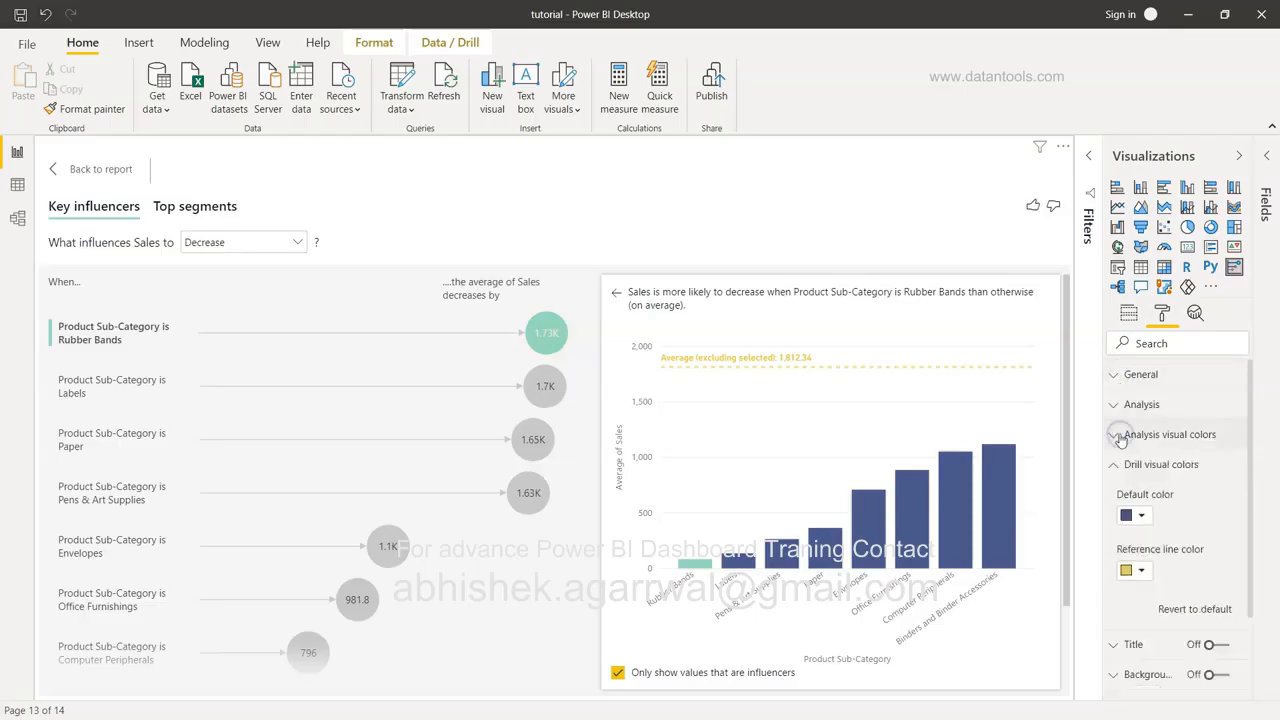
{"action": "left_click", "coordinate": [1115, 467]}
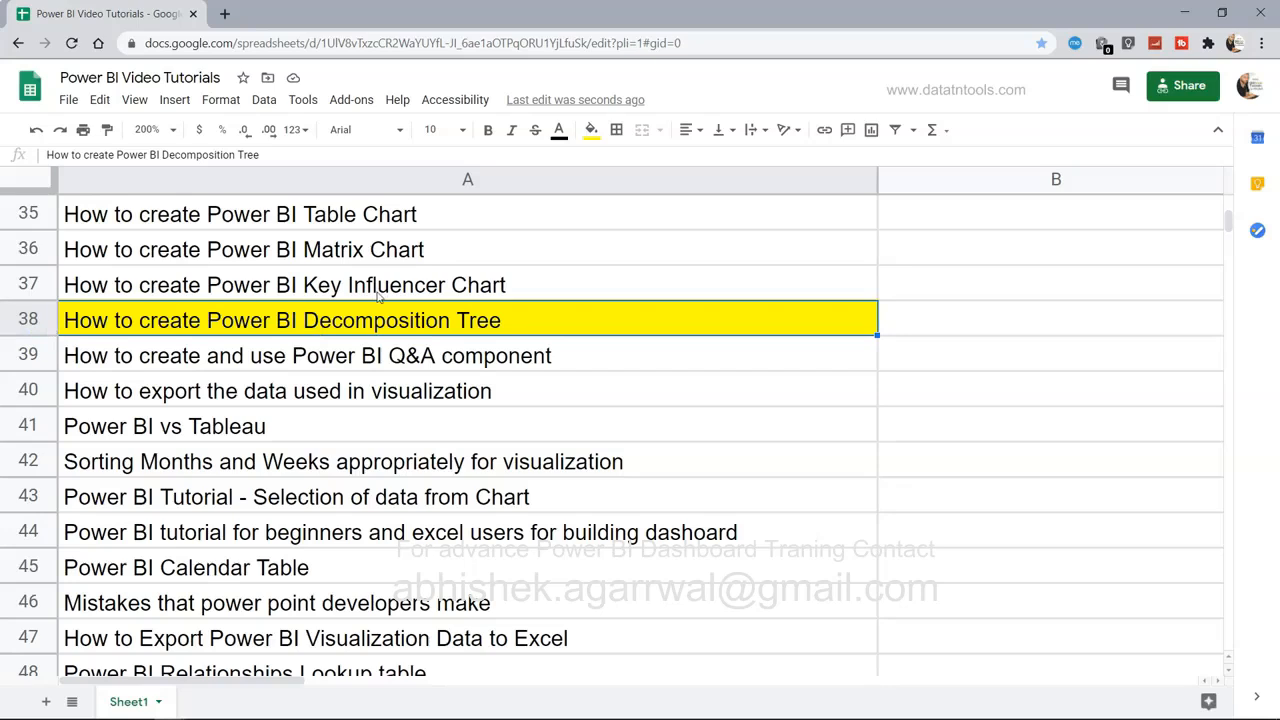
Scroll up and down the Google Sheets tutorial list, then switch back to Power BI Desktop.
{"action": "scroll", "coordinate": [378, 296], "scroll_direction": "up", "scroll_amount": 2}
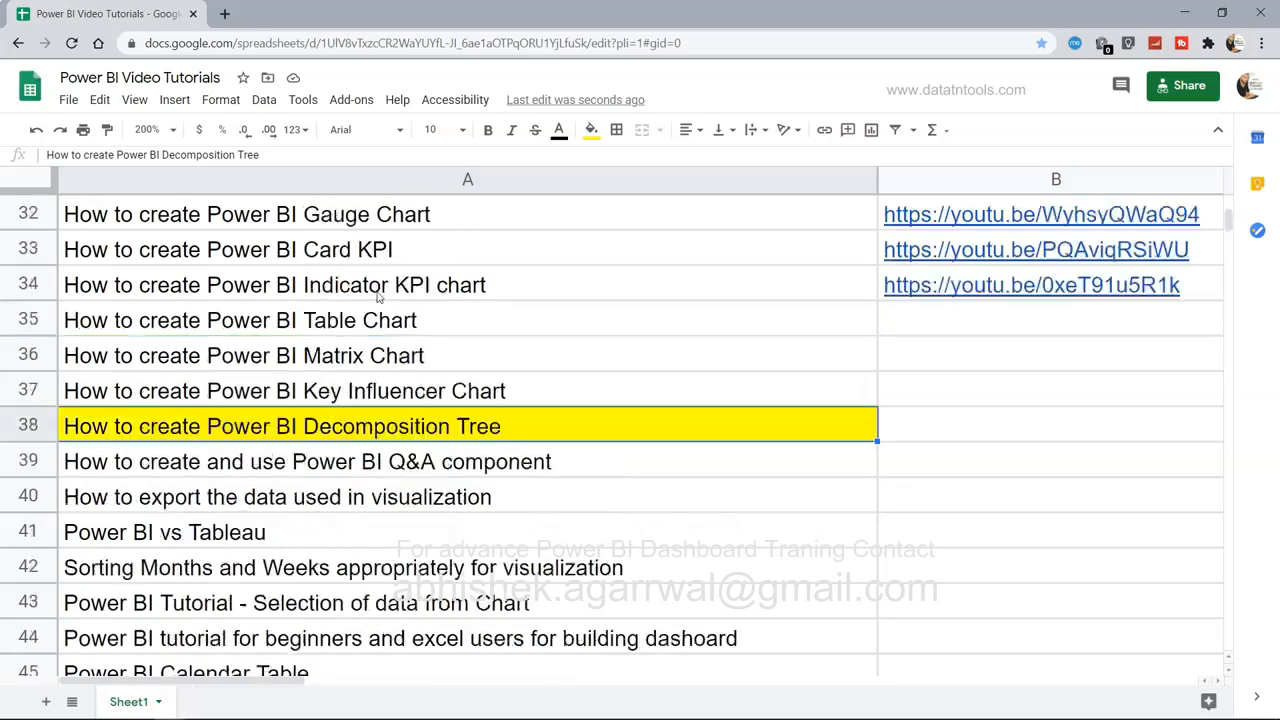
{"action": "scroll", "coordinate": [378, 296], "scroll_direction": "up", "scroll_amount": 1}
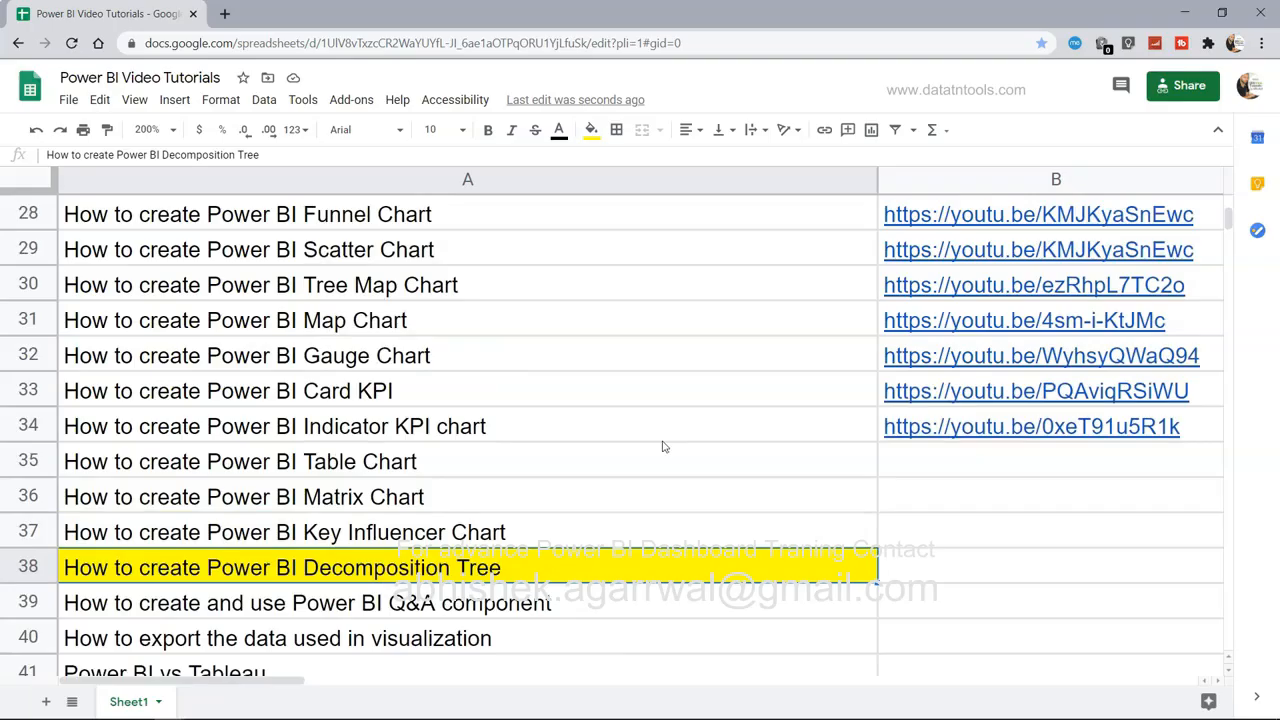
{"action": "scroll", "coordinate": [944, 465], "scroll_direction": "up", "scroll_amount": 1}
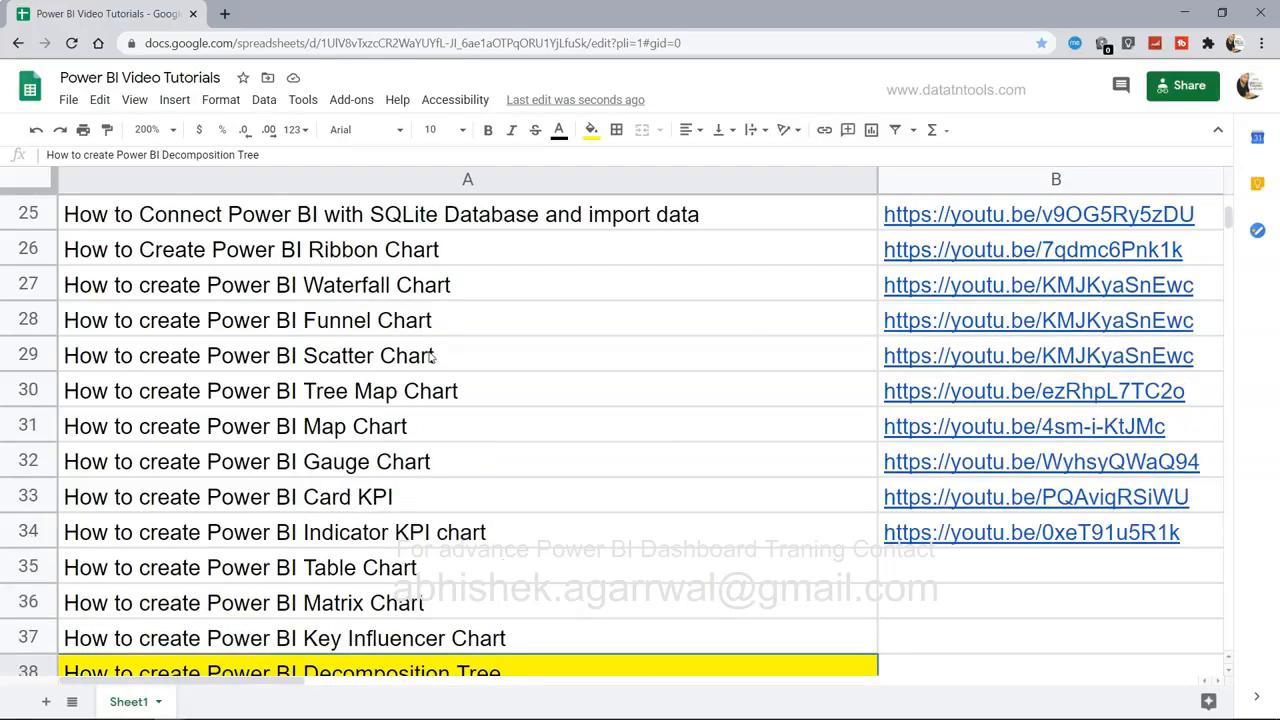
{"action": "scroll", "coordinate": [432, 357], "scroll_direction": "down", "scroll_amount": 1}
{"action": "scroll", "coordinate": [432, 357], "scroll_direction": "down", "scroll_amount": 1}
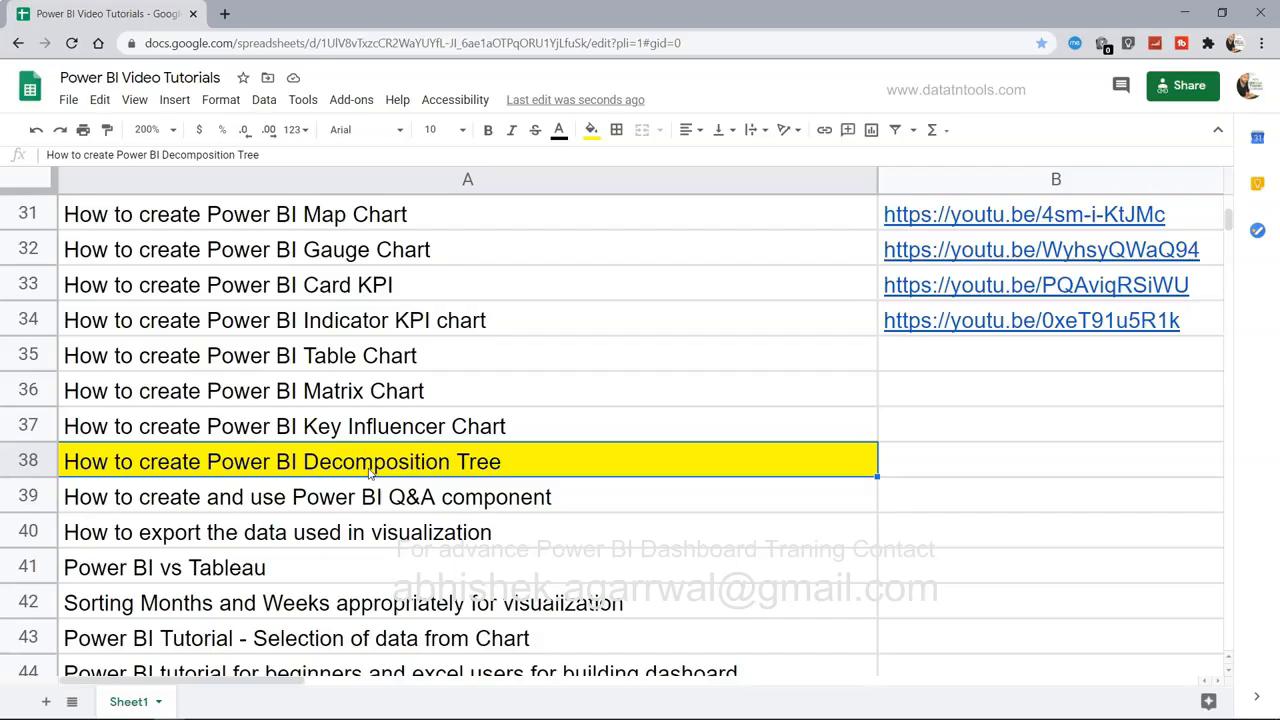
{"action": "key", "text": "alt+Tab"}
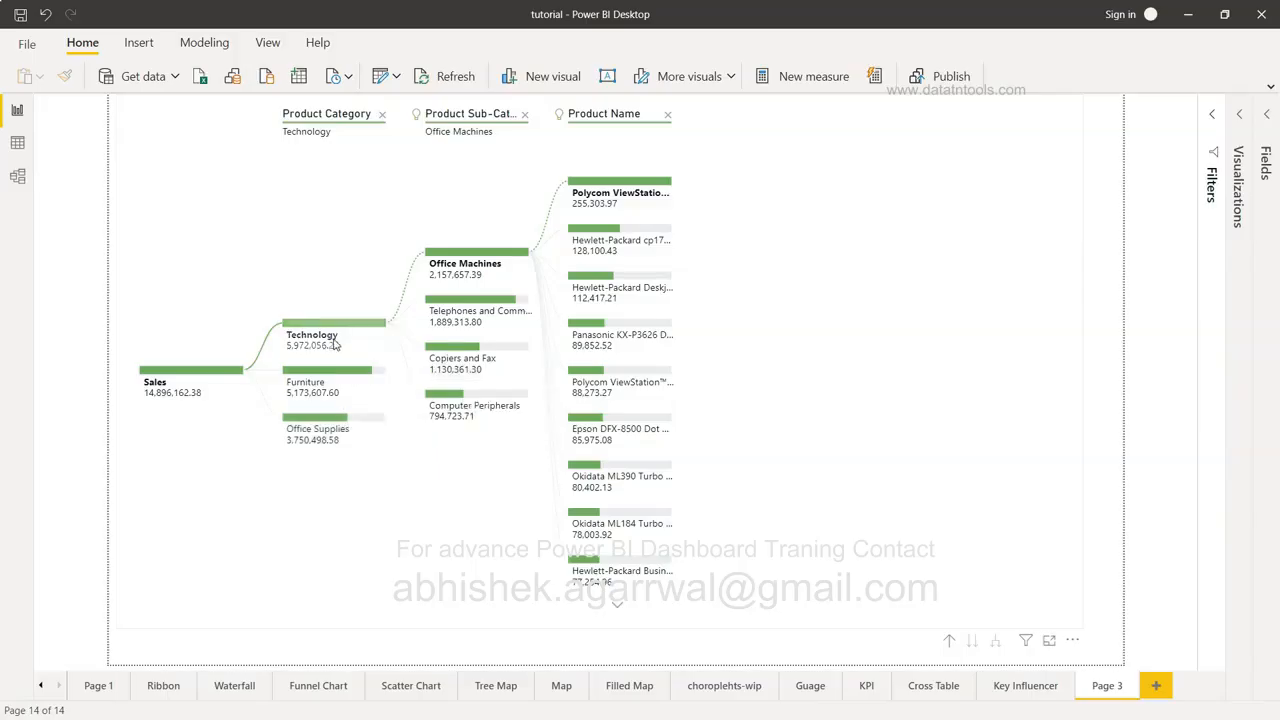
{"action": "mouse_move", "coordinate": [336, 343]}
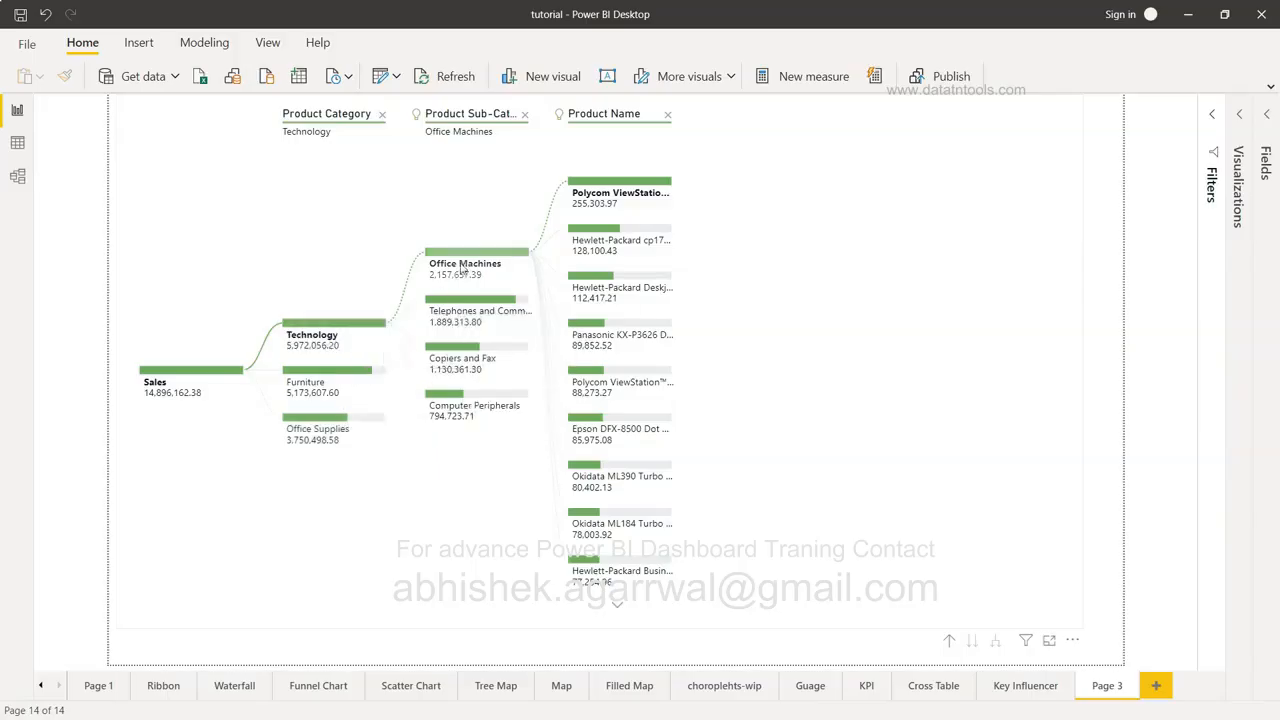
{"action": "mouse_move", "coordinate": [461, 272]}
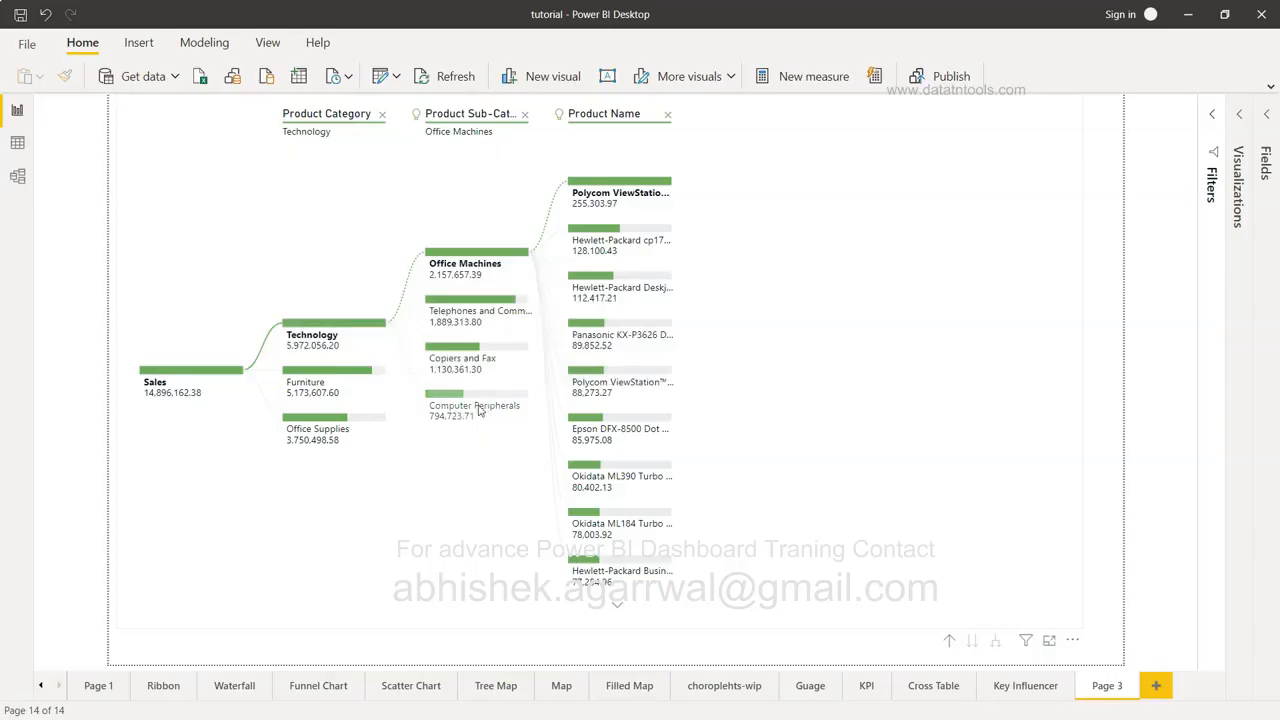
{"action": "mouse_move", "coordinate": [488, 412]}
{"action": "mouse_move", "coordinate": [585, 392]}
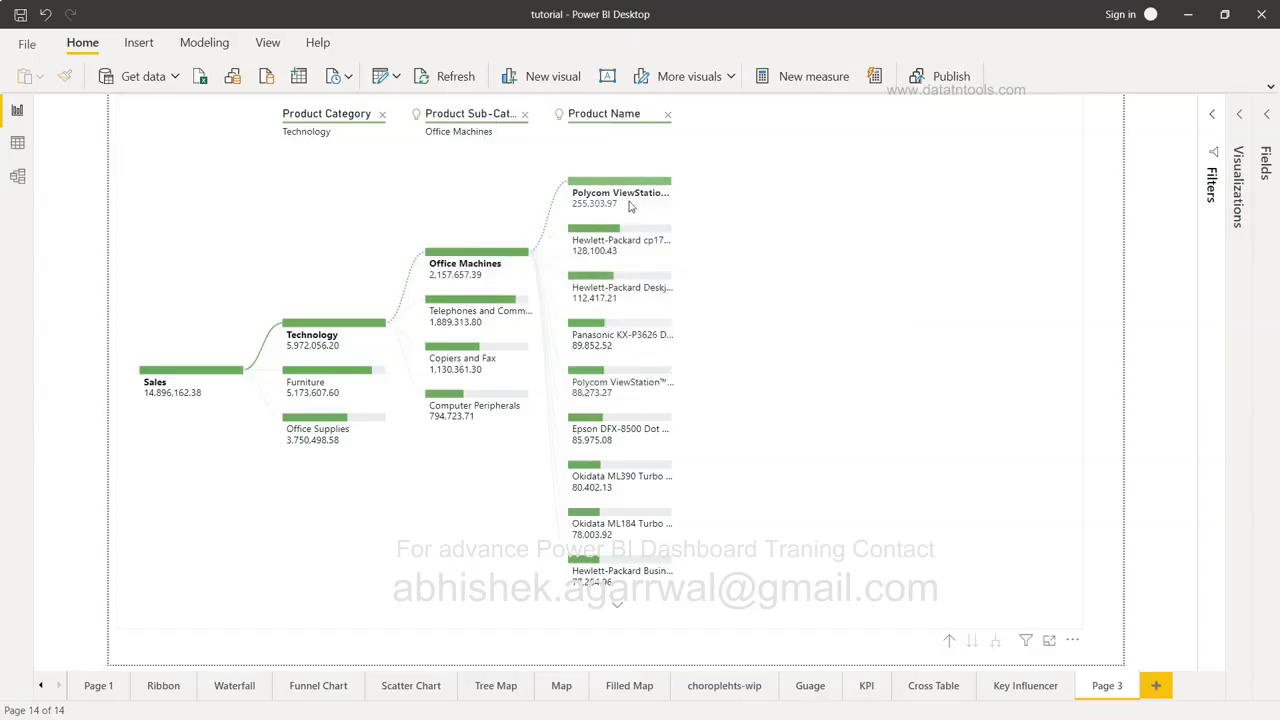
{"action": "mouse_move", "coordinate": [619, 208]}
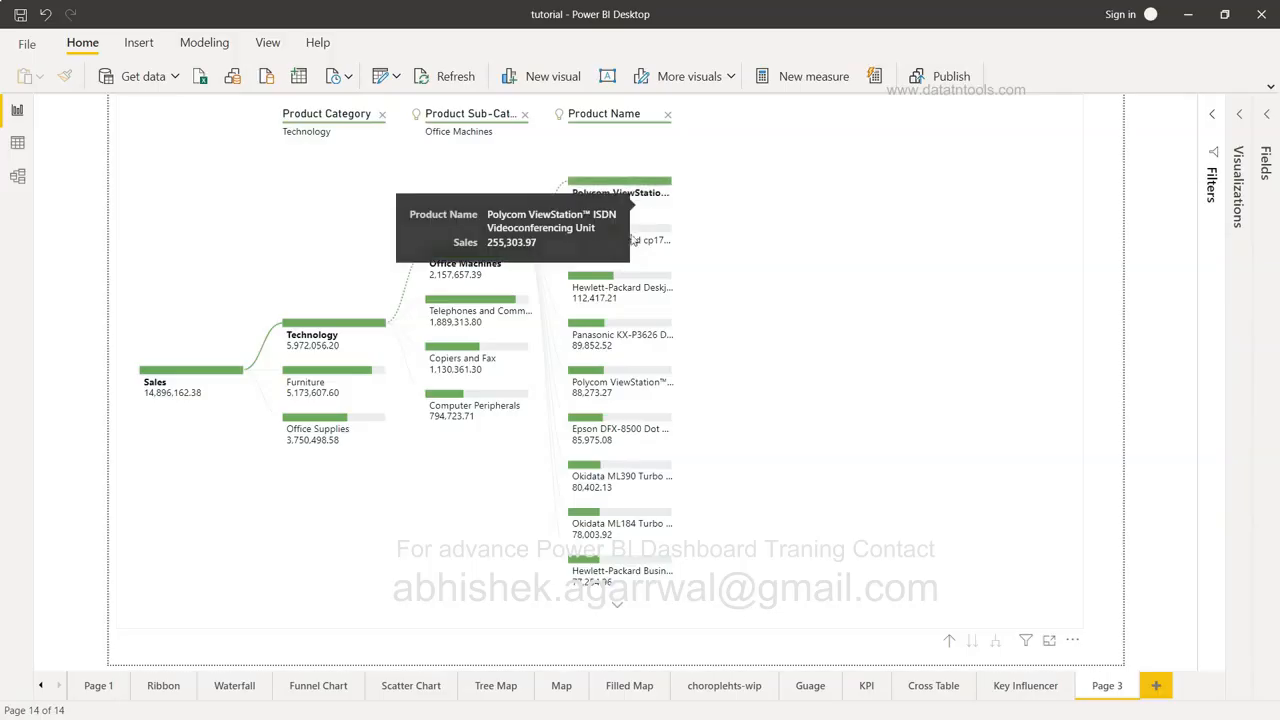
Switch Product Name between lowest and highest sellers, then expand Telephones and Communication into products.
{"action": "left_click", "coordinate": [618, 115]}
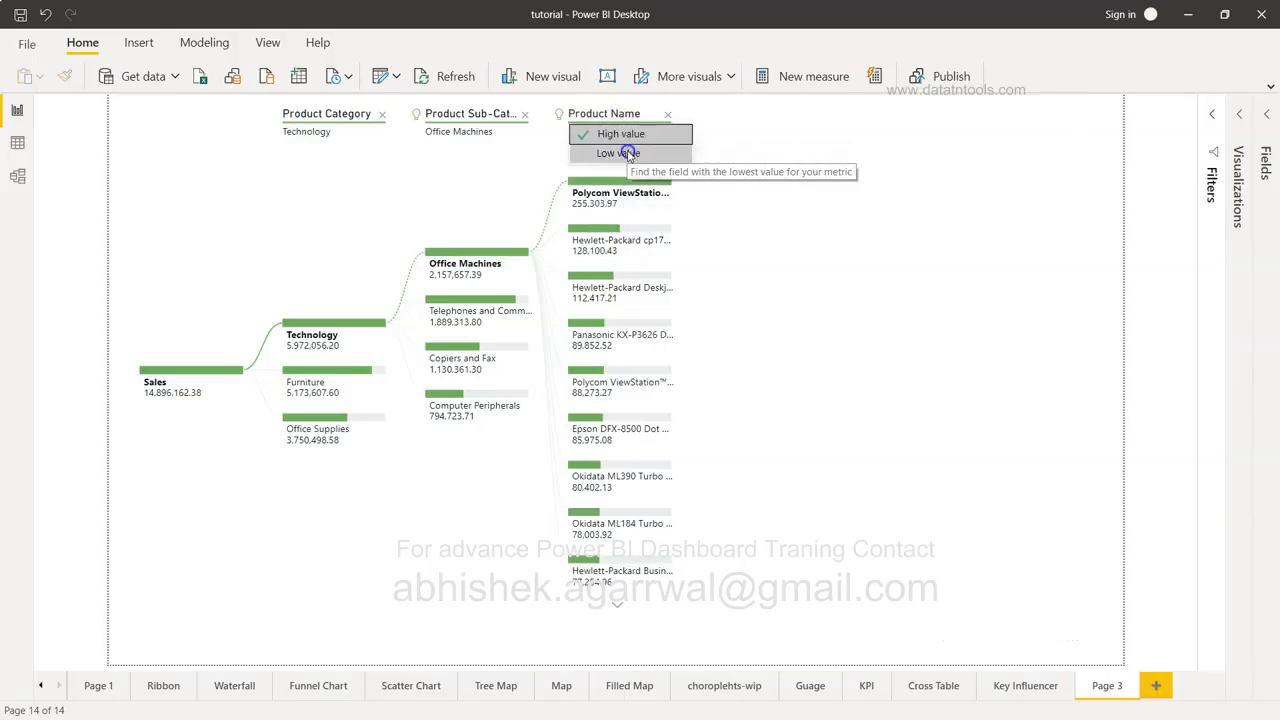
{"action": "left_click", "coordinate": [627, 155]}
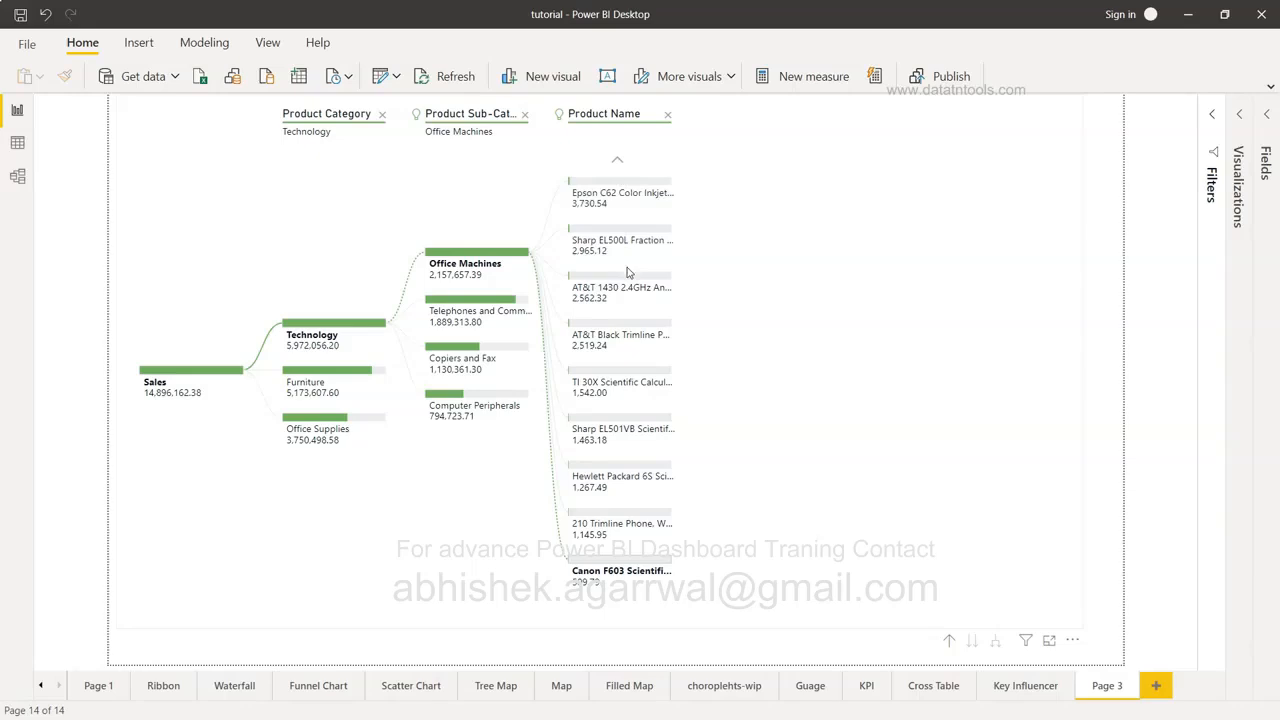
{"action": "left_click", "coordinate": [628, 116]}
{"action": "left_click", "coordinate": [628, 132]}
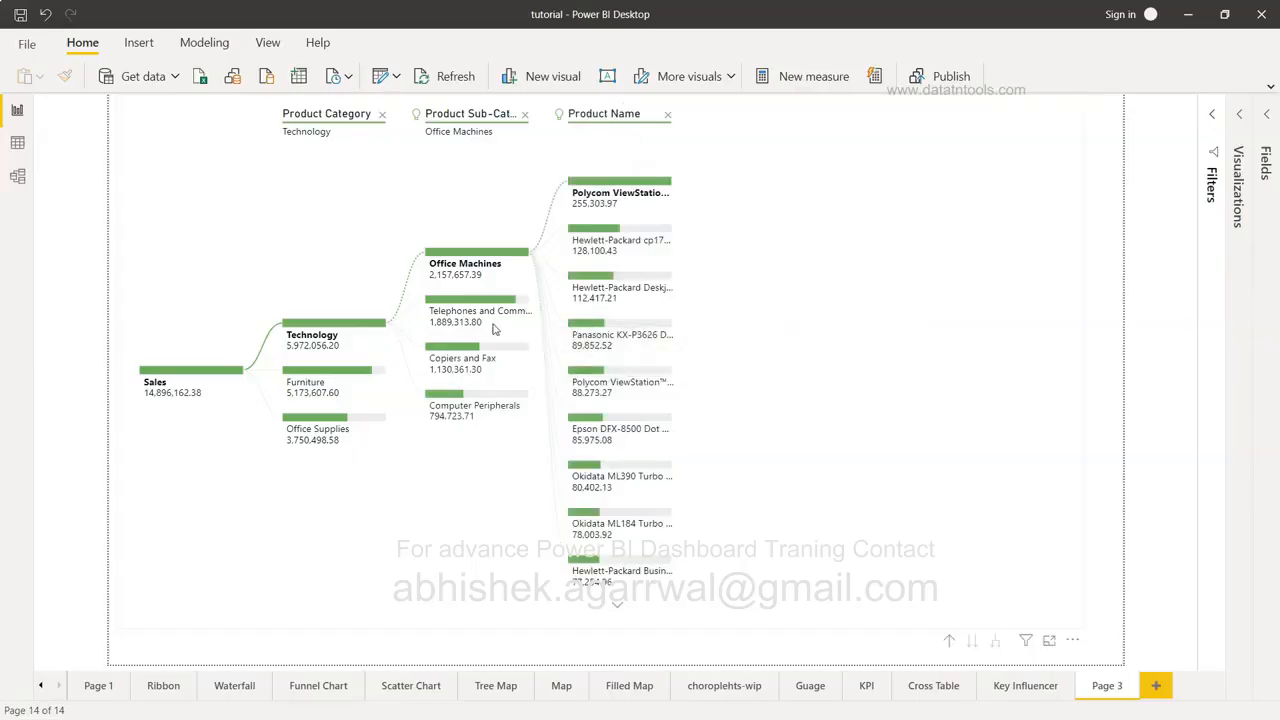
{"action": "mouse_move", "coordinate": [493, 314]}
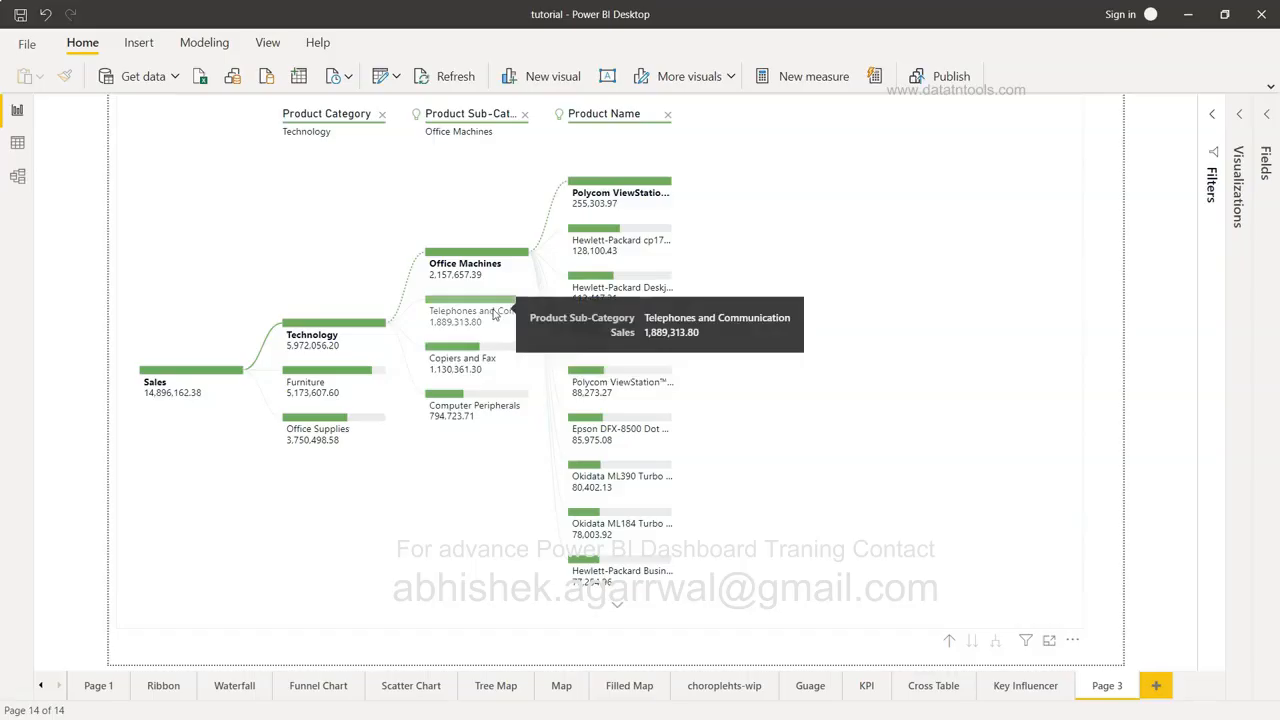
{"action": "left_click", "coordinate": [493, 312]}
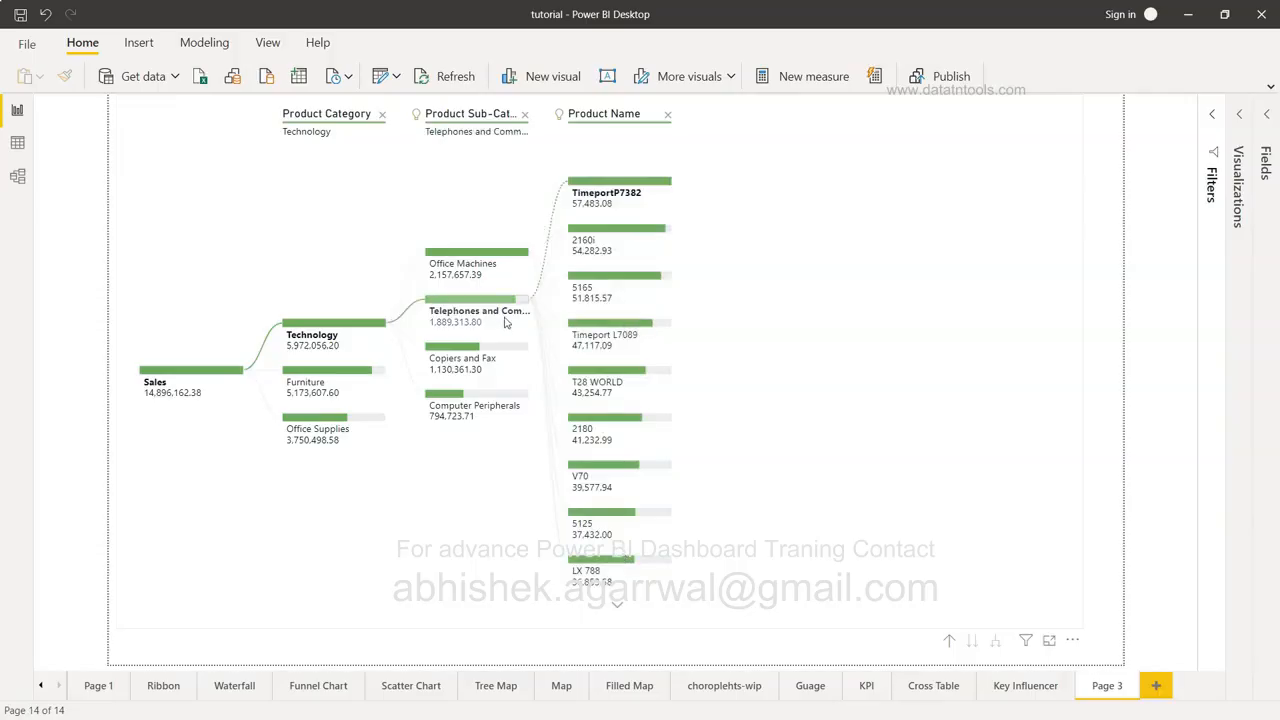
{"action": "left_click", "coordinate": [624, 116]}
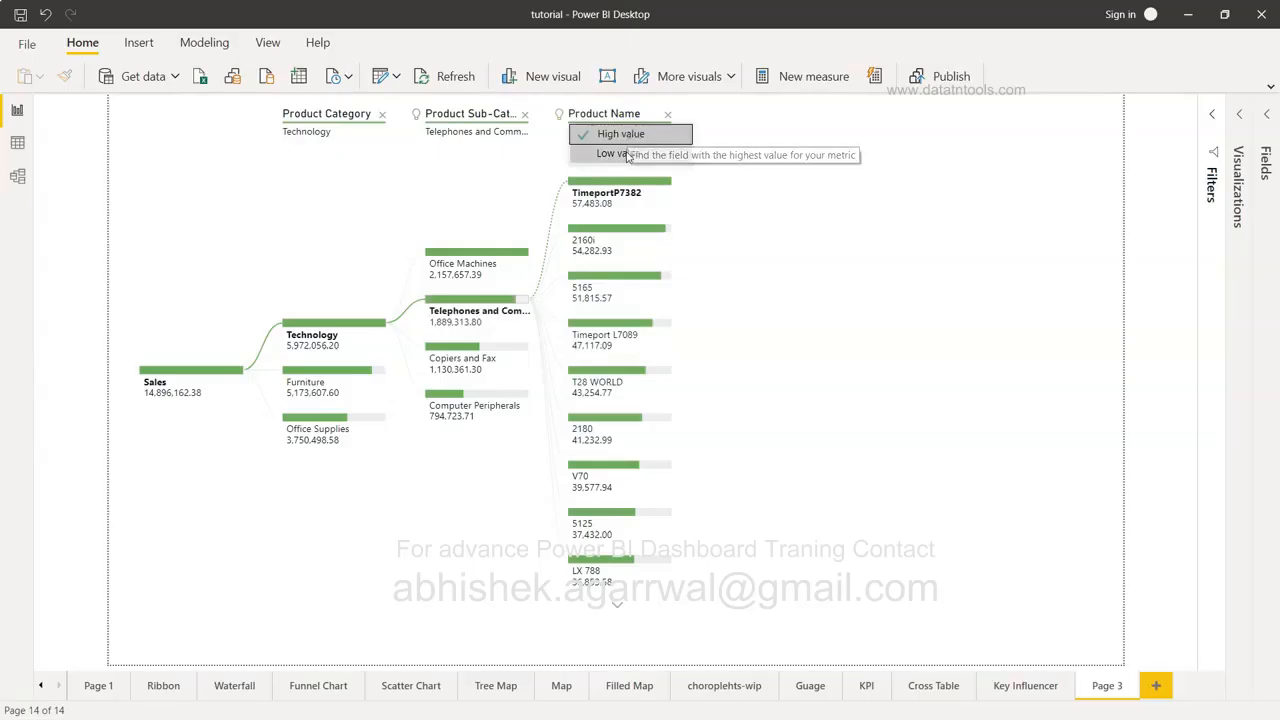
{"action": "left_click", "coordinate": [788, 281]}
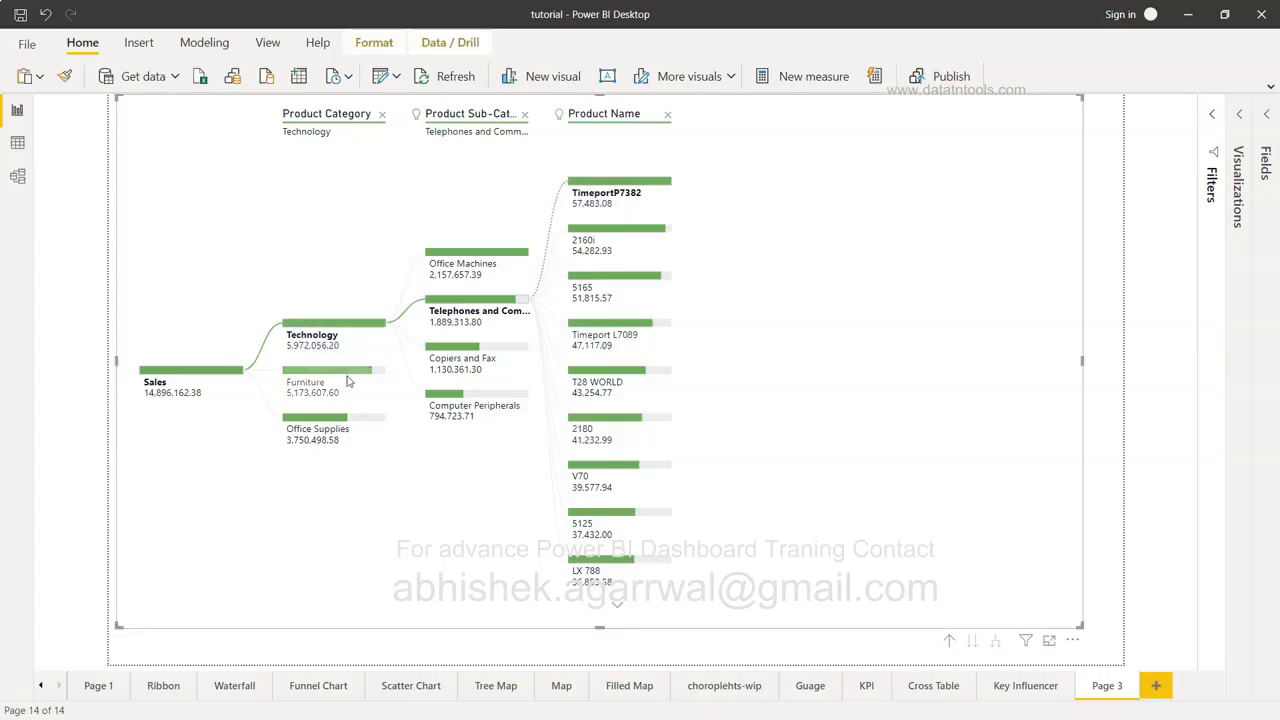
Drill into Furniture, remove Product Name, and split Tables into its highest-selling products.
{"action": "left_click", "coordinate": [310, 385]}
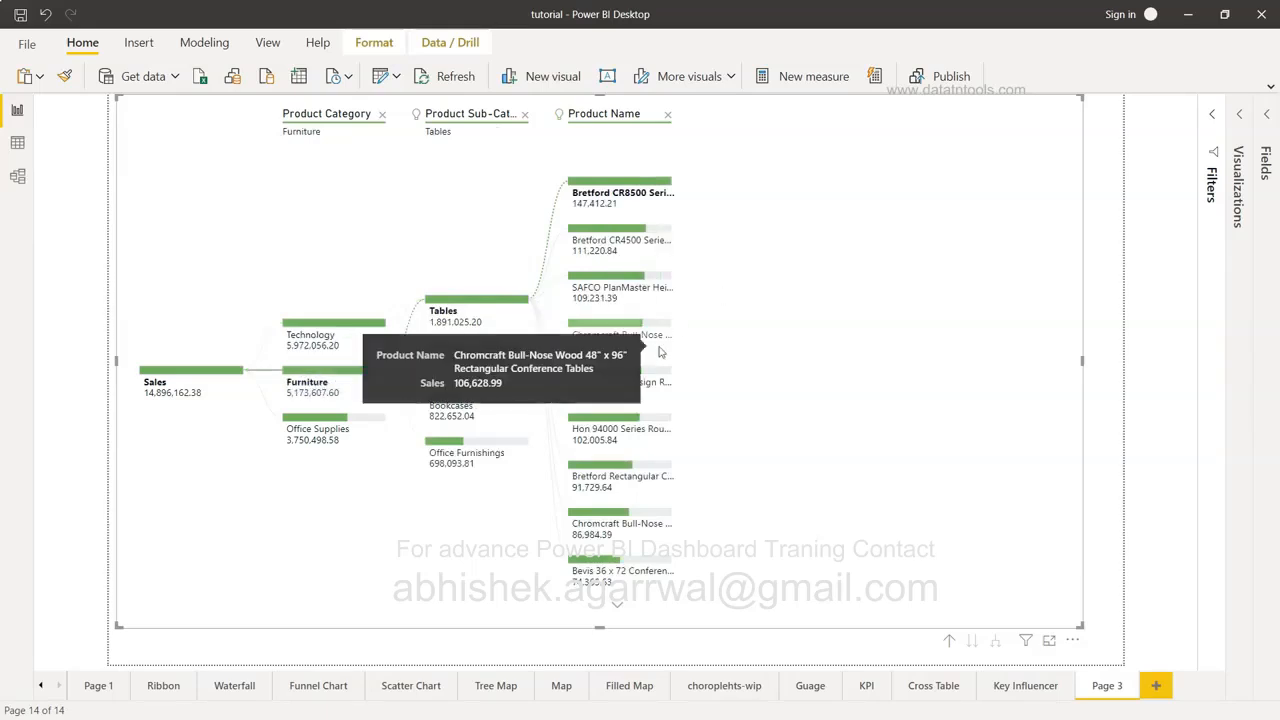
{"action": "left_click", "coordinate": [667, 114]}
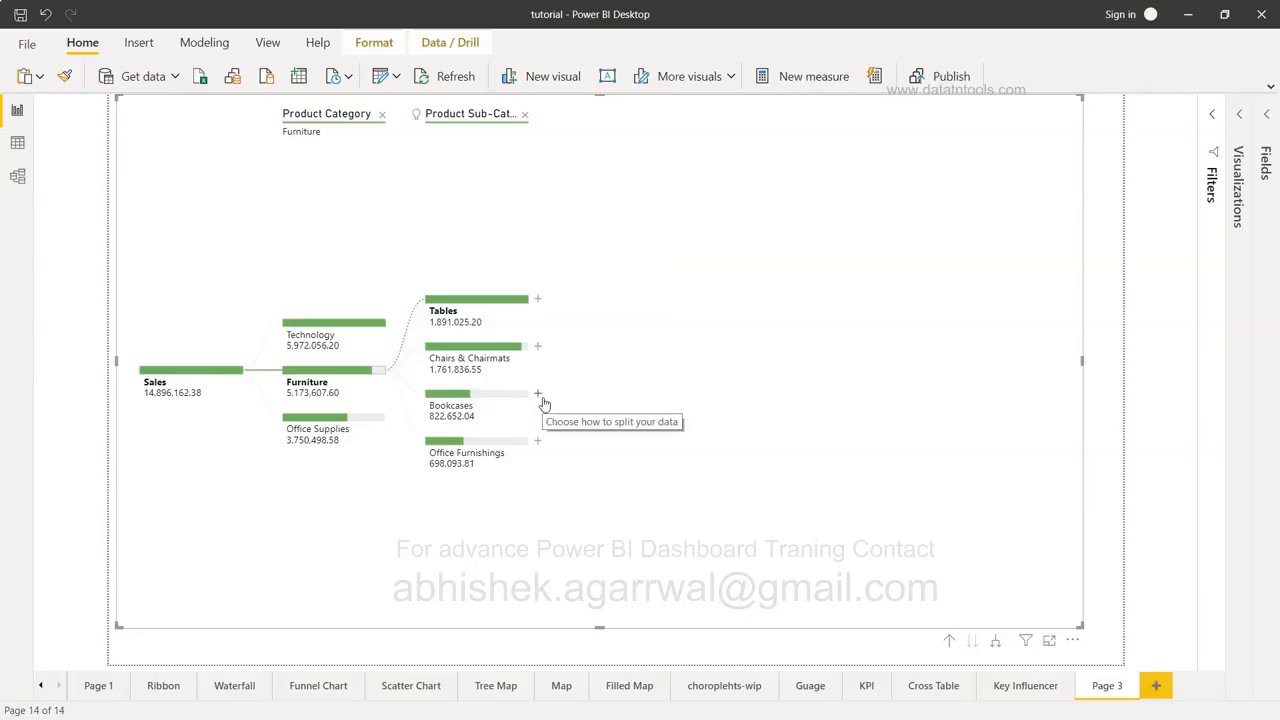
{"action": "left_click", "coordinate": [538, 299]}
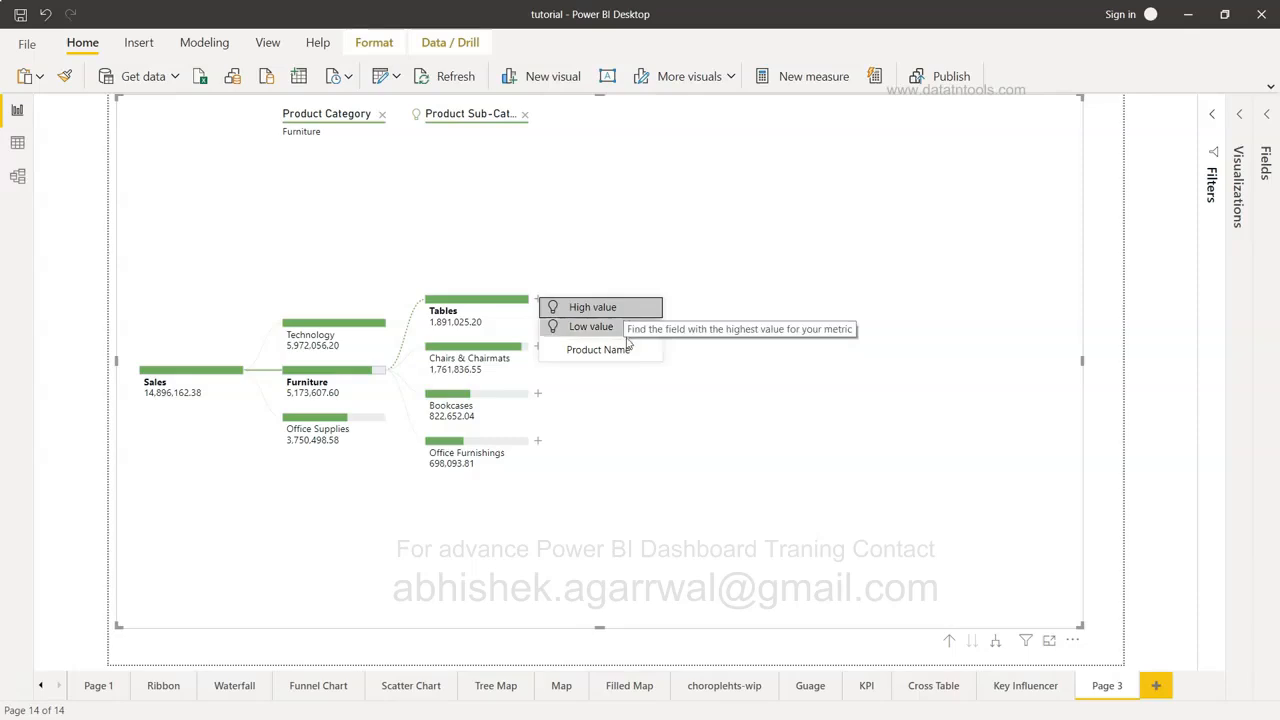
{"action": "left_click", "coordinate": [633, 308]}
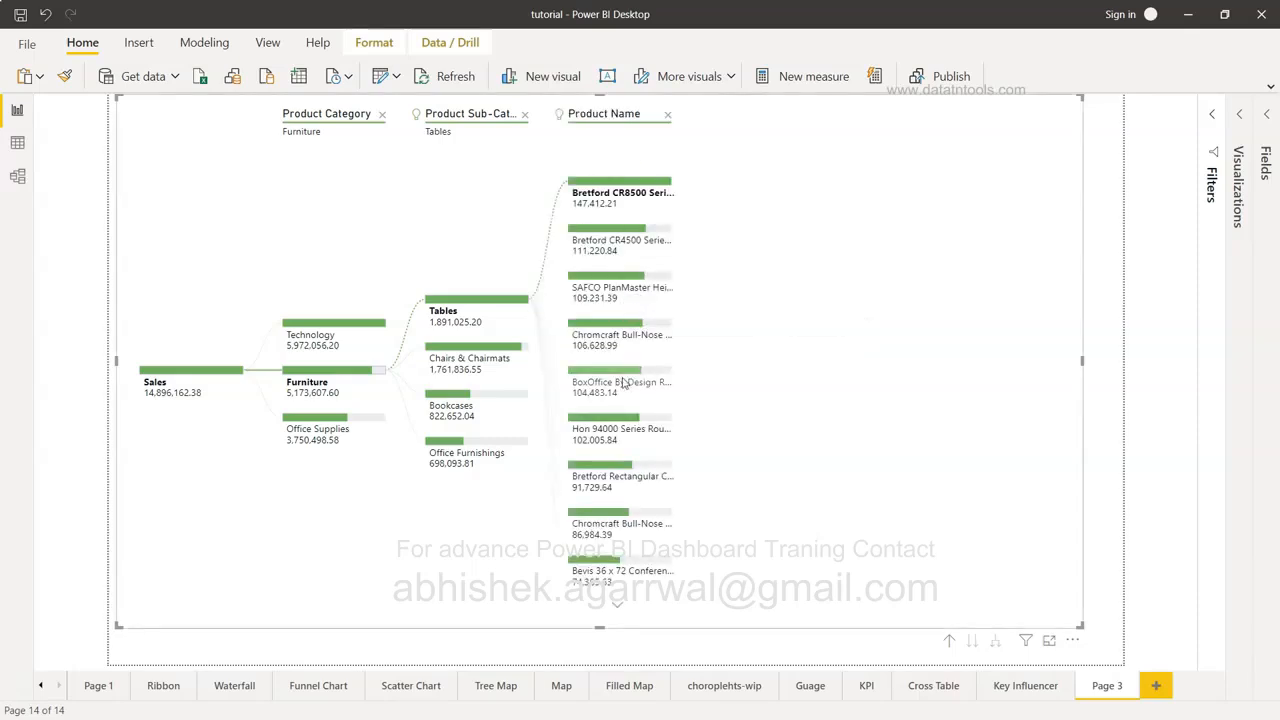
{"action": "left_click", "coordinate": [617, 116]}
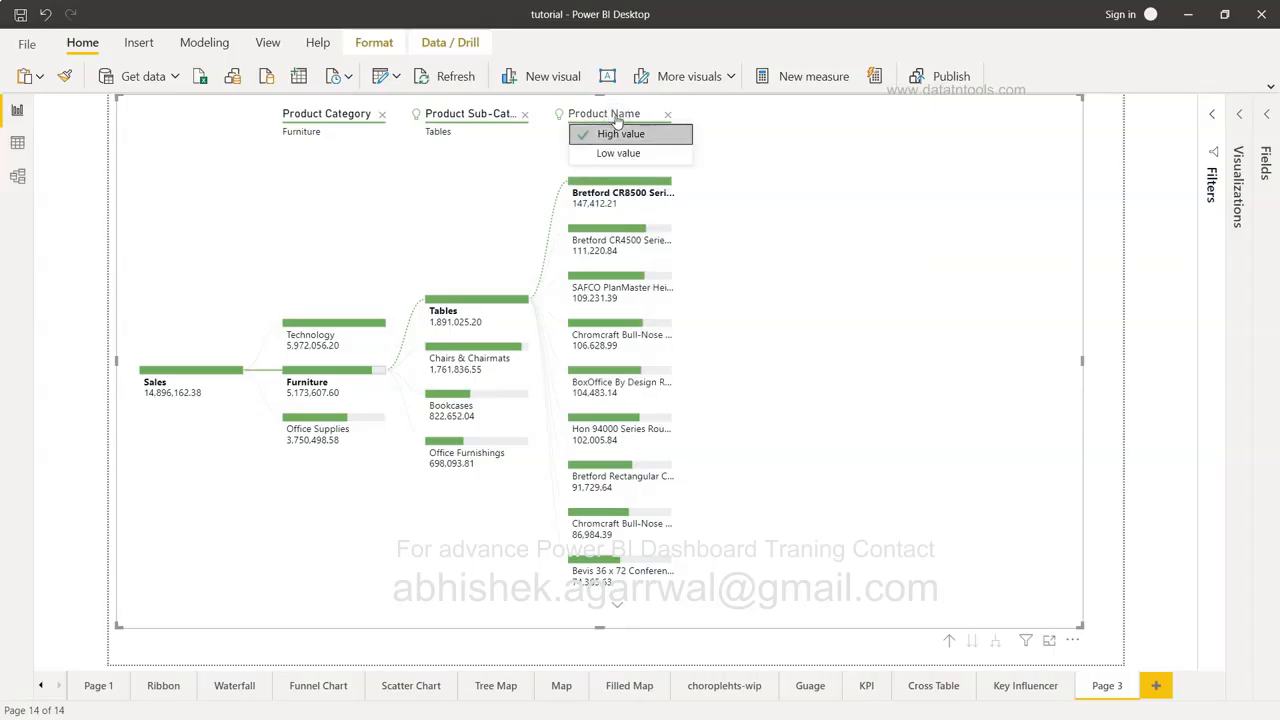
{"action": "left_click", "coordinate": [802, 280]}
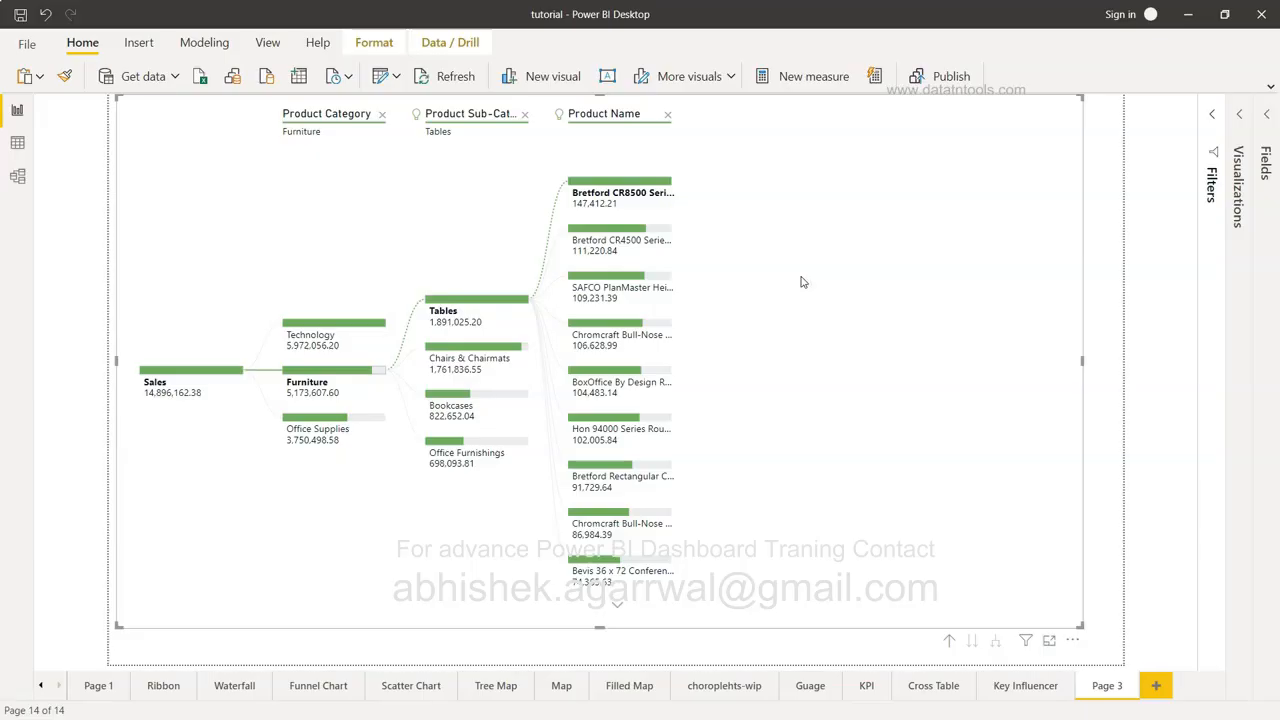
Delete the old tree, add a new Decomposition tree enlarged across the page, and show the Orders fields.
{"action": "key", "text": "Delete"}
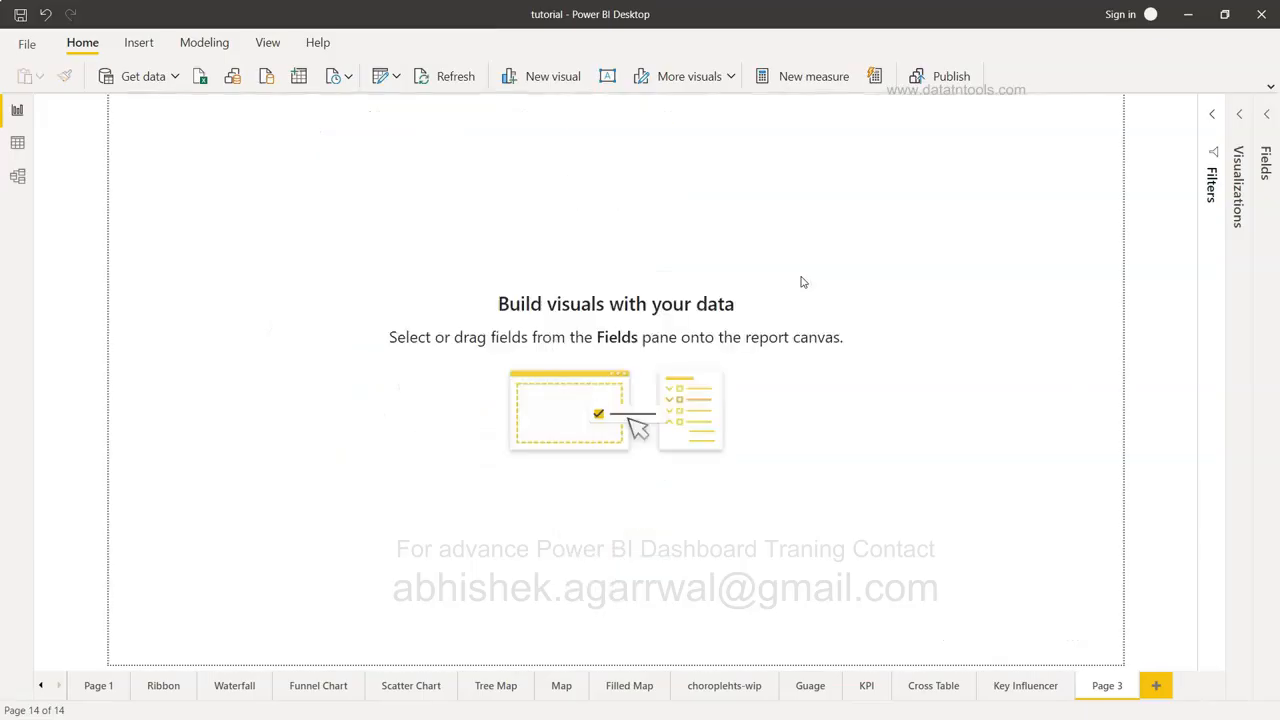
{"action": "left_click", "coordinate": [1238, 118]}
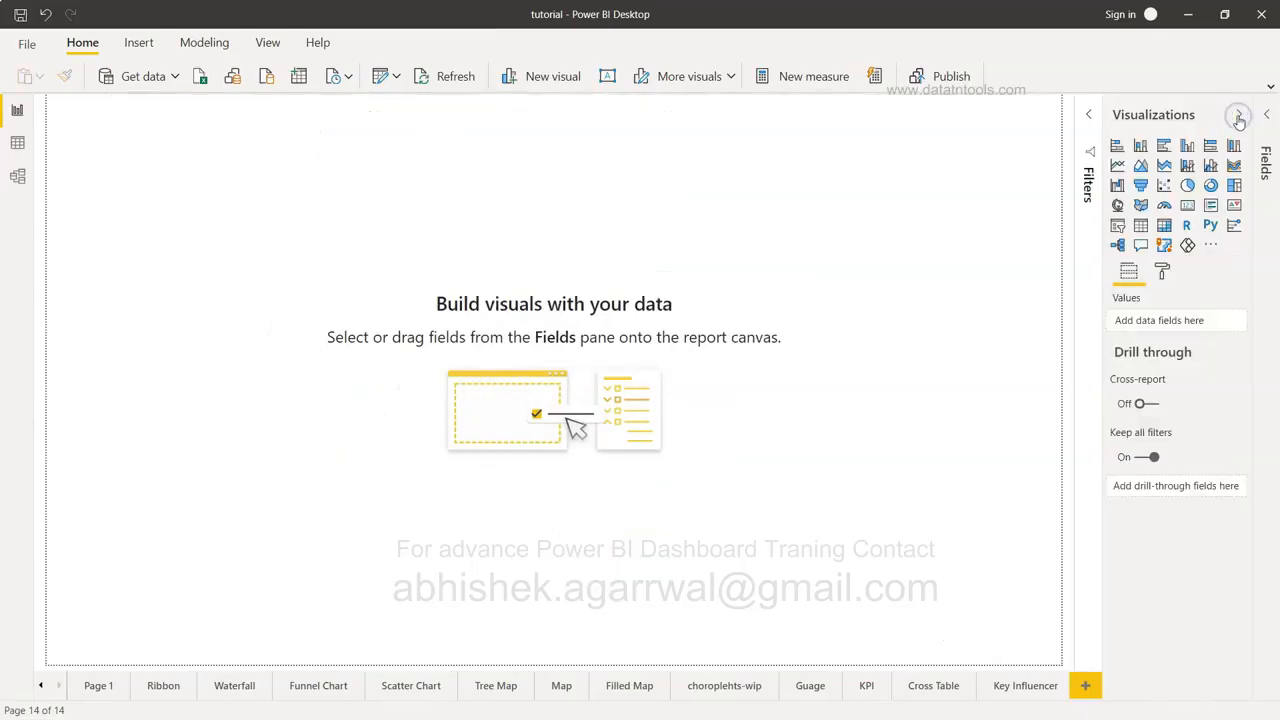
{"action": "left_click", "coordinate": [1117, 247]}
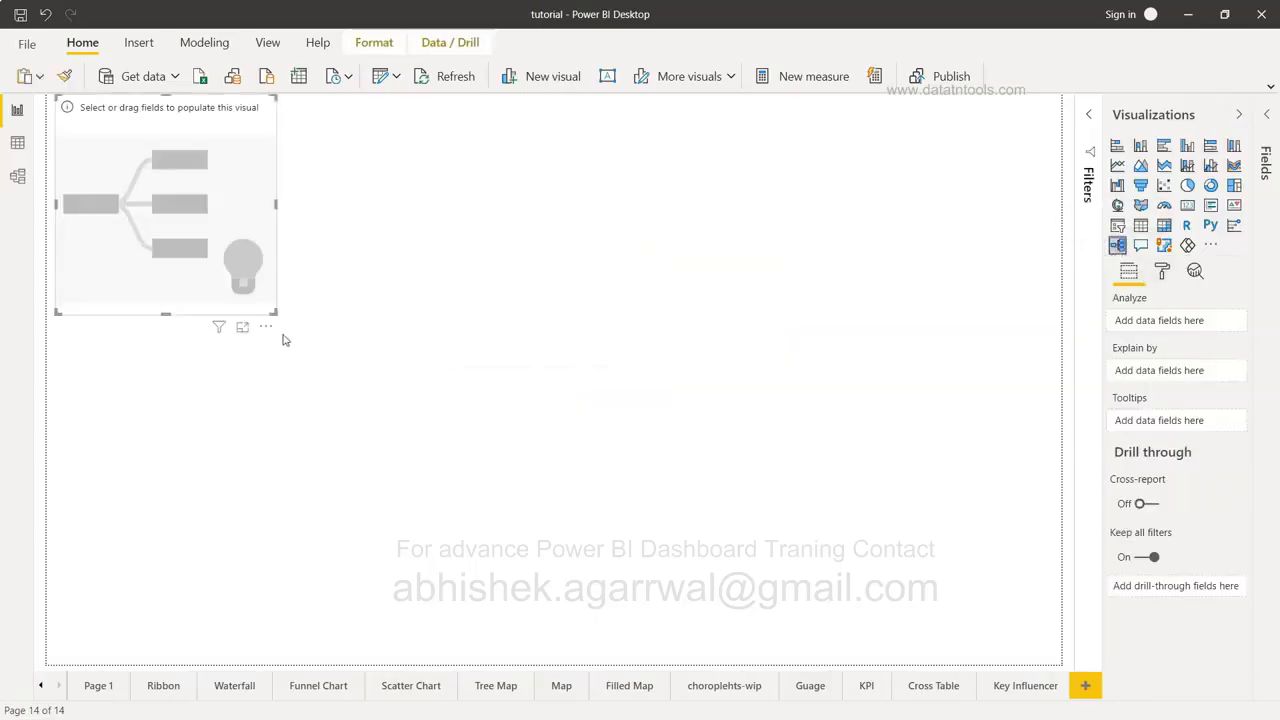
{"action": "left_click_drag", "start_coordinate": [276, 313], "coordinate": [870, 661]}
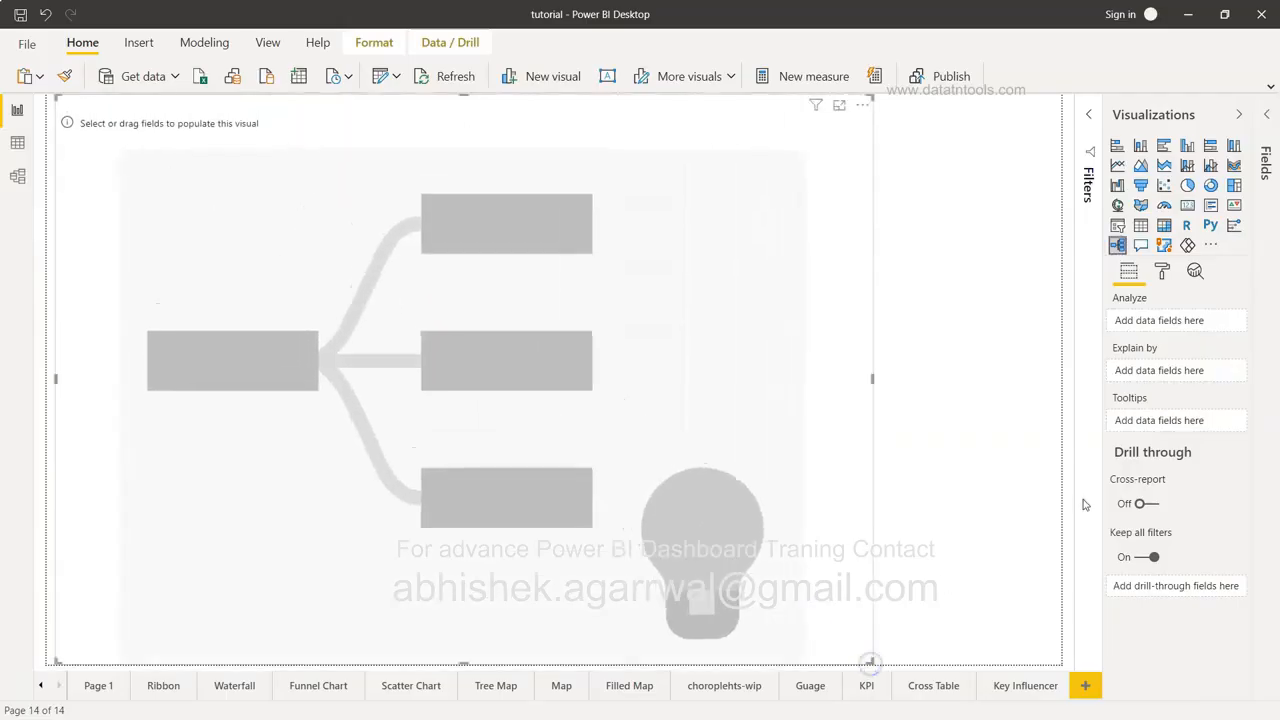
{"action": "left_click", "coordinate": [1267, 119]}
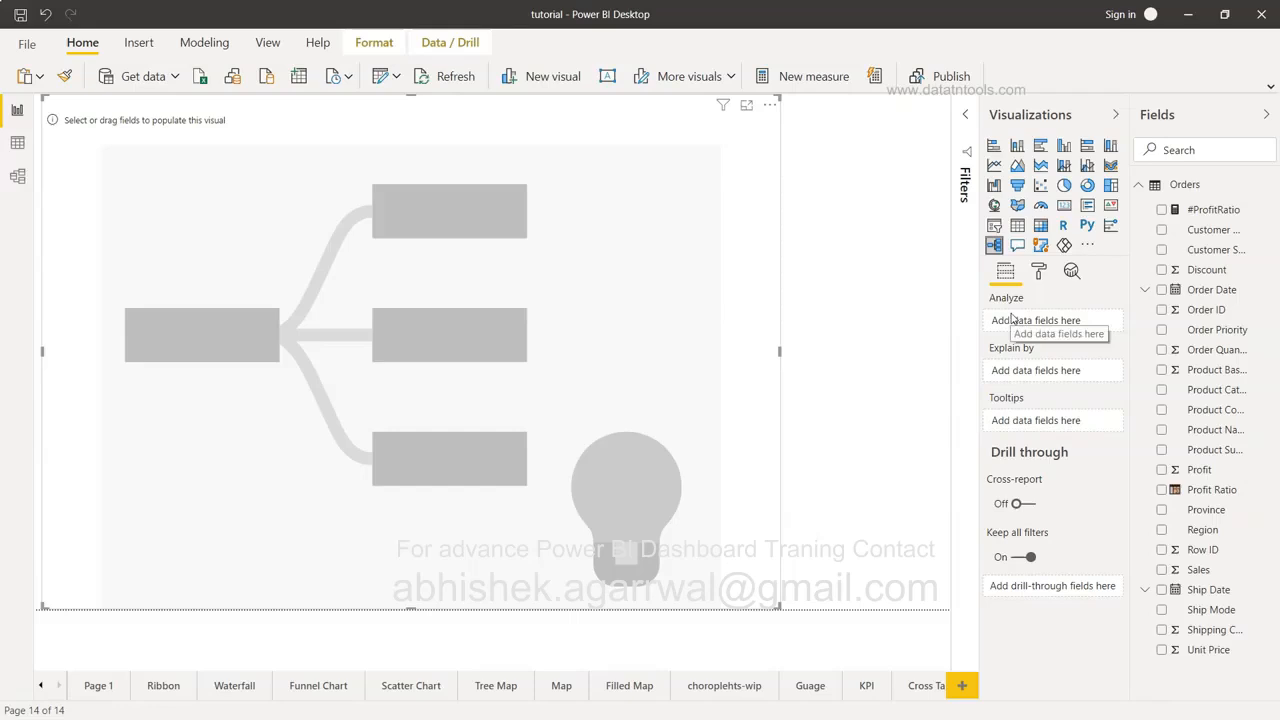
Analyze Sales explained by Product Category, Product Sub-Category and Product Name.
{"action": "left_click", "coordinate": [1162, 570]}
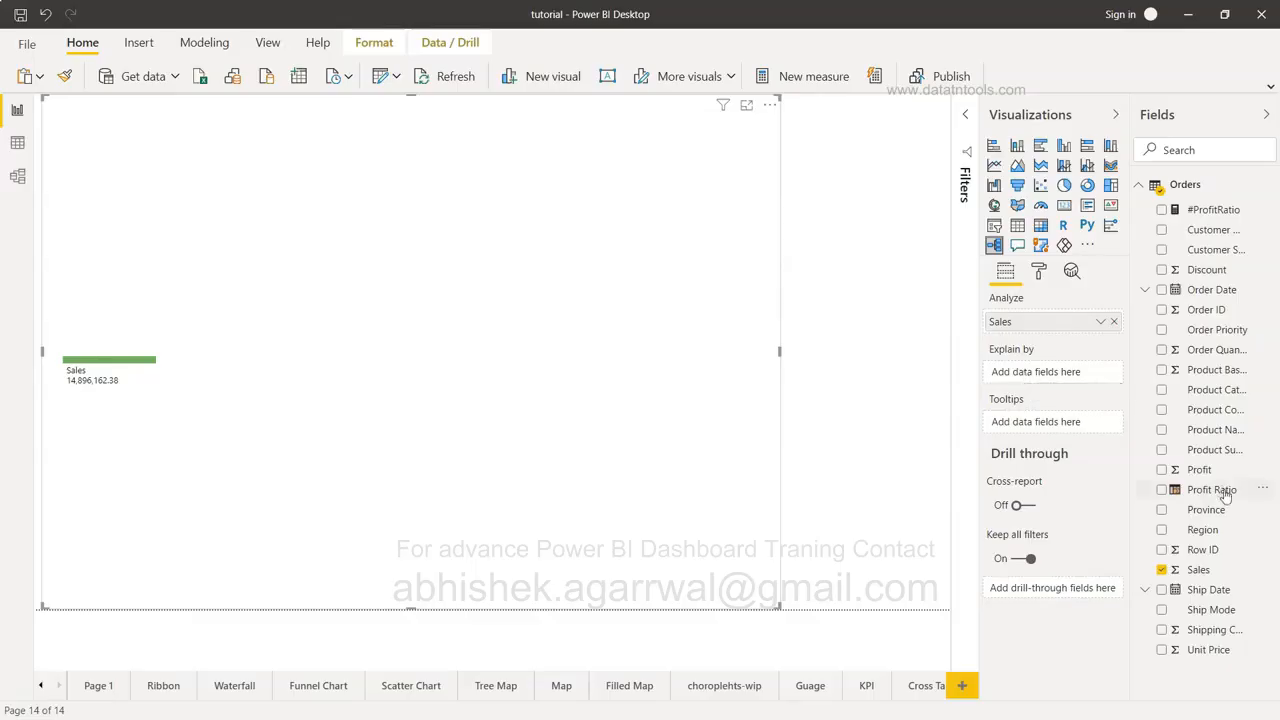
{"action": "left_click", "coordinate": [1162, 391]}
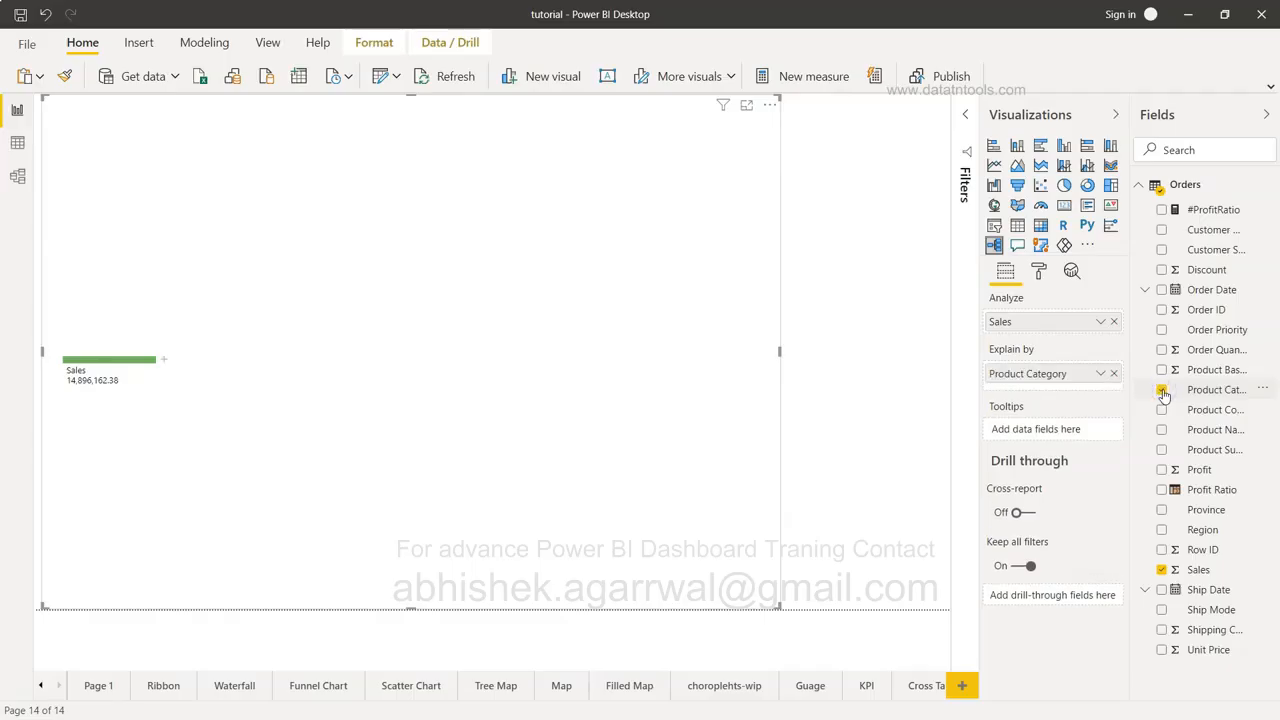
{"action": "left_click", "coordinate": [1161, 449]}
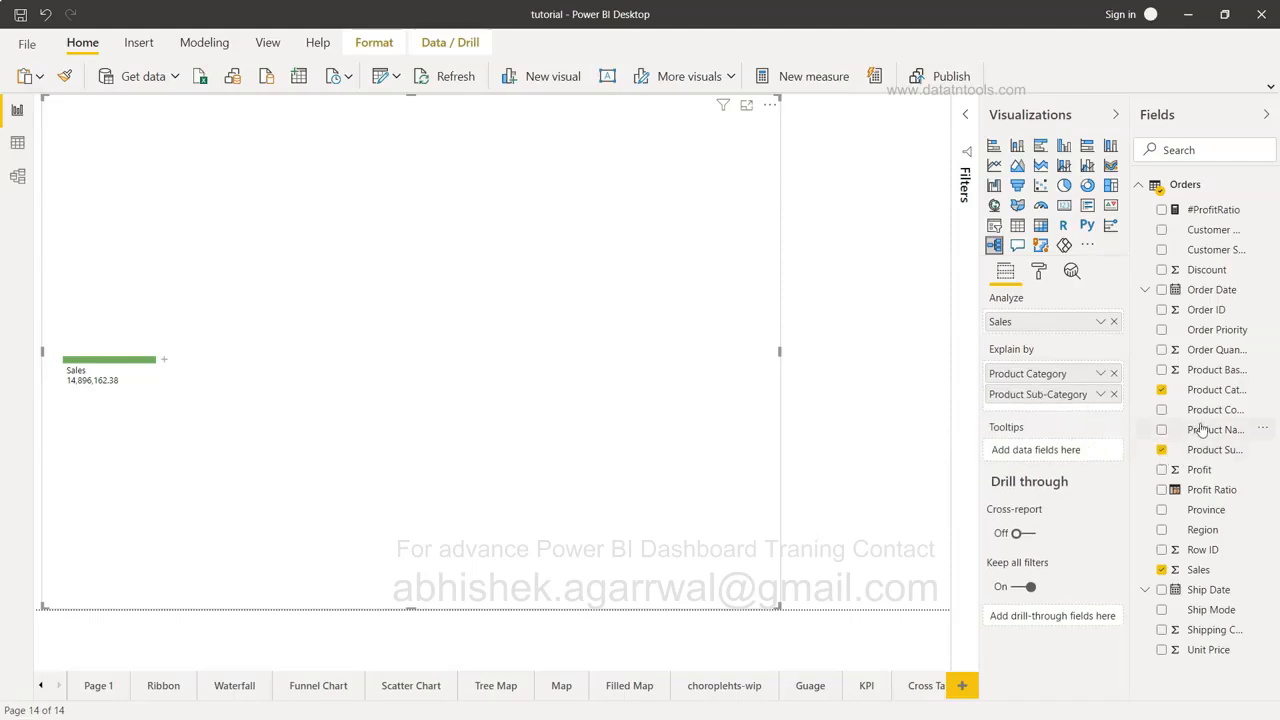
{"action": "left_click", "coordinate": [1163, 430]}
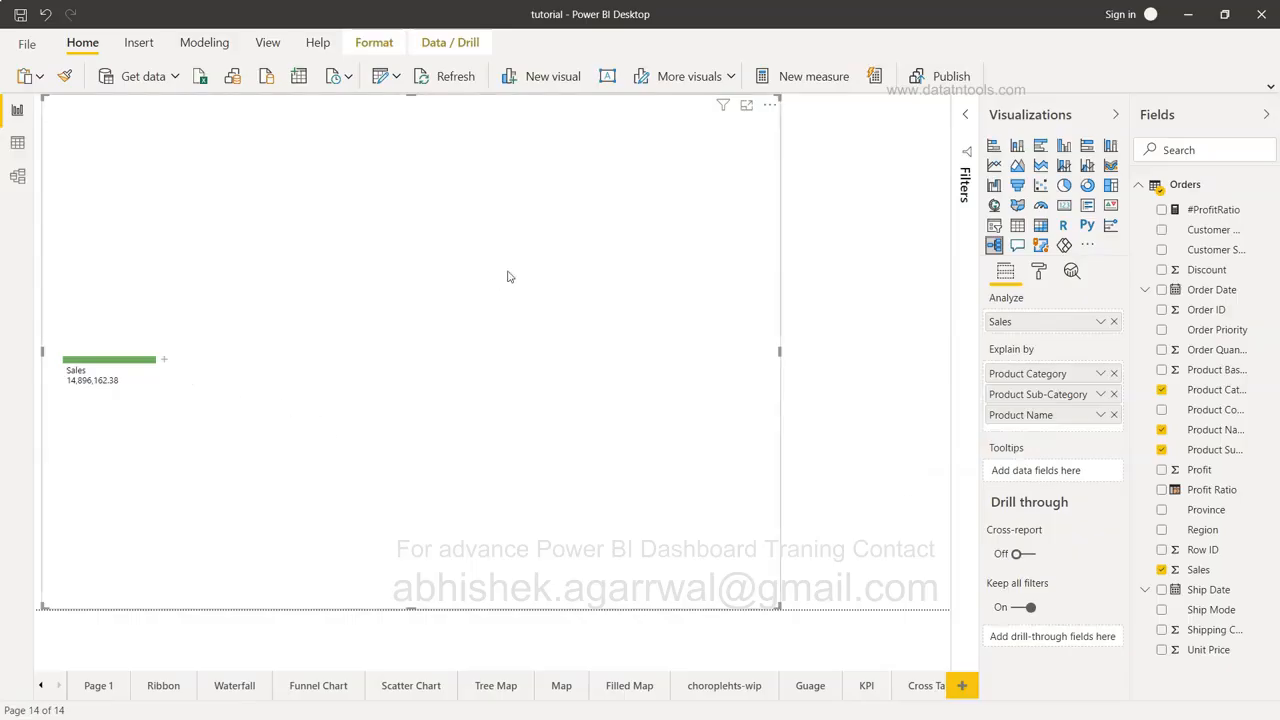
Split Sales by High value, then try a Product Name level under Technology and remove it.
{"action": "left_click", "coordinate": [165, 363]}
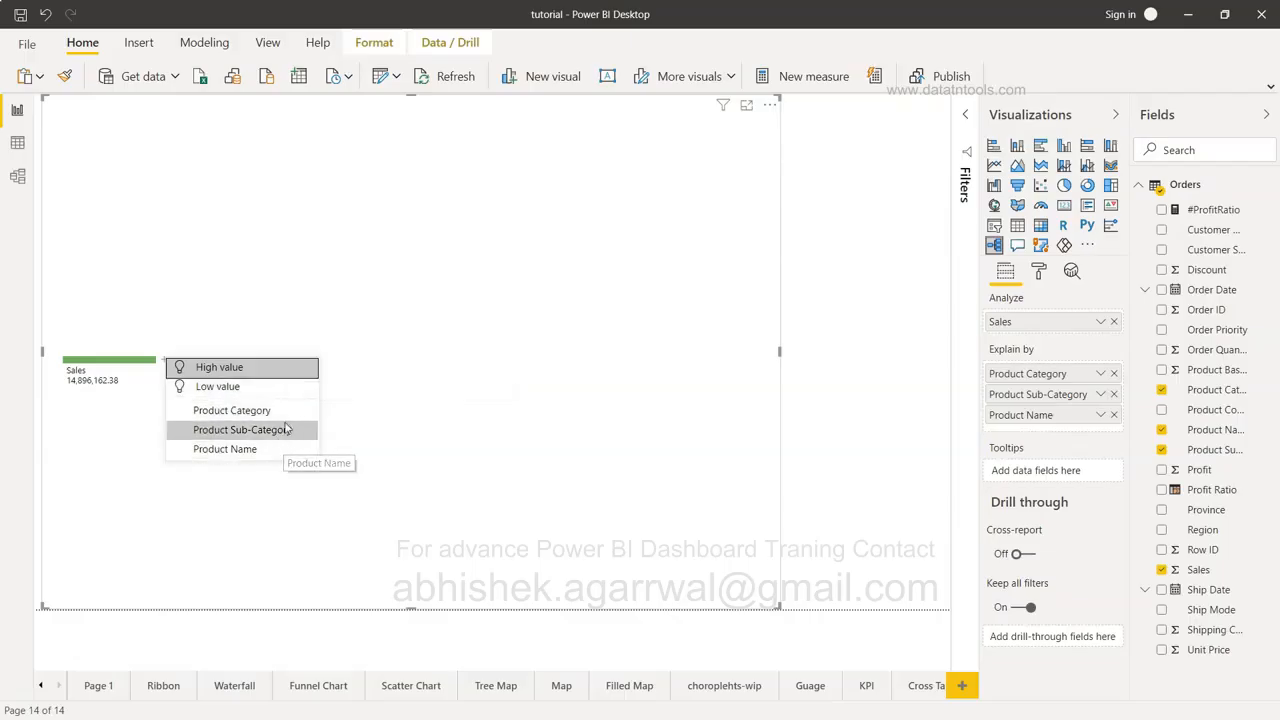
{"action": "left_click", "coordinate": [277, 369]}
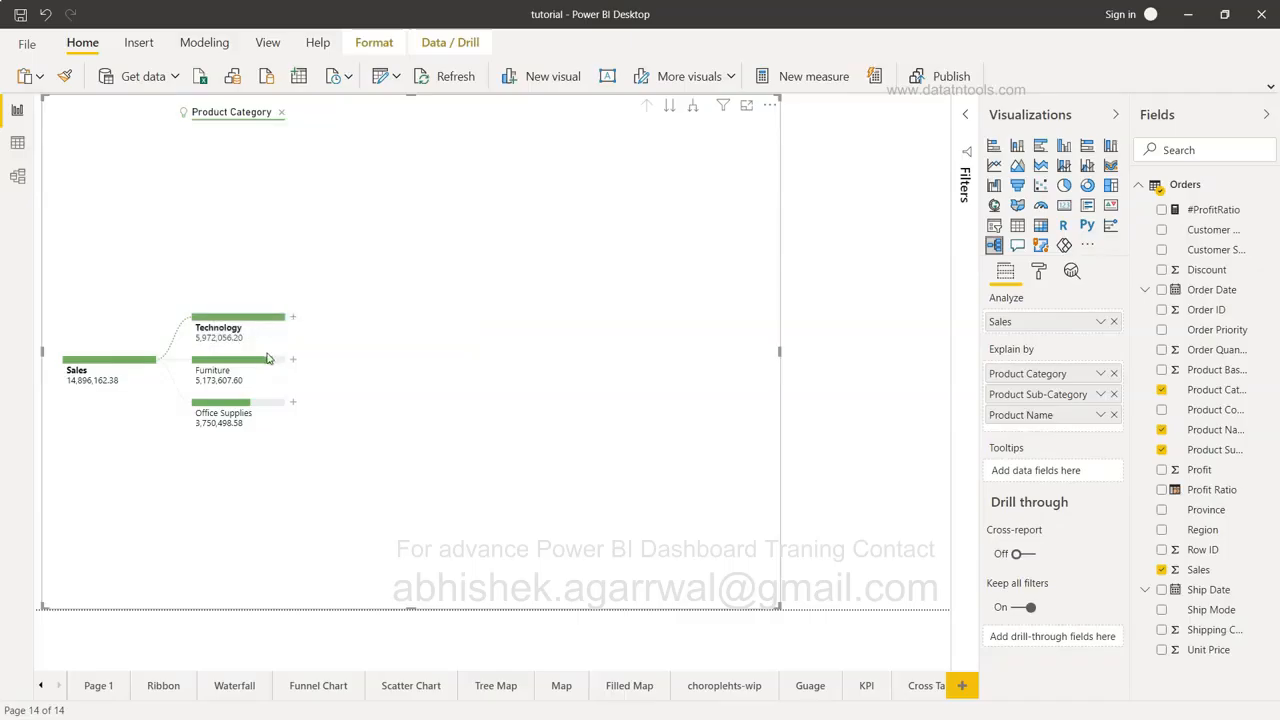
{"action": "left_click", "coordinate": [292, 318]}
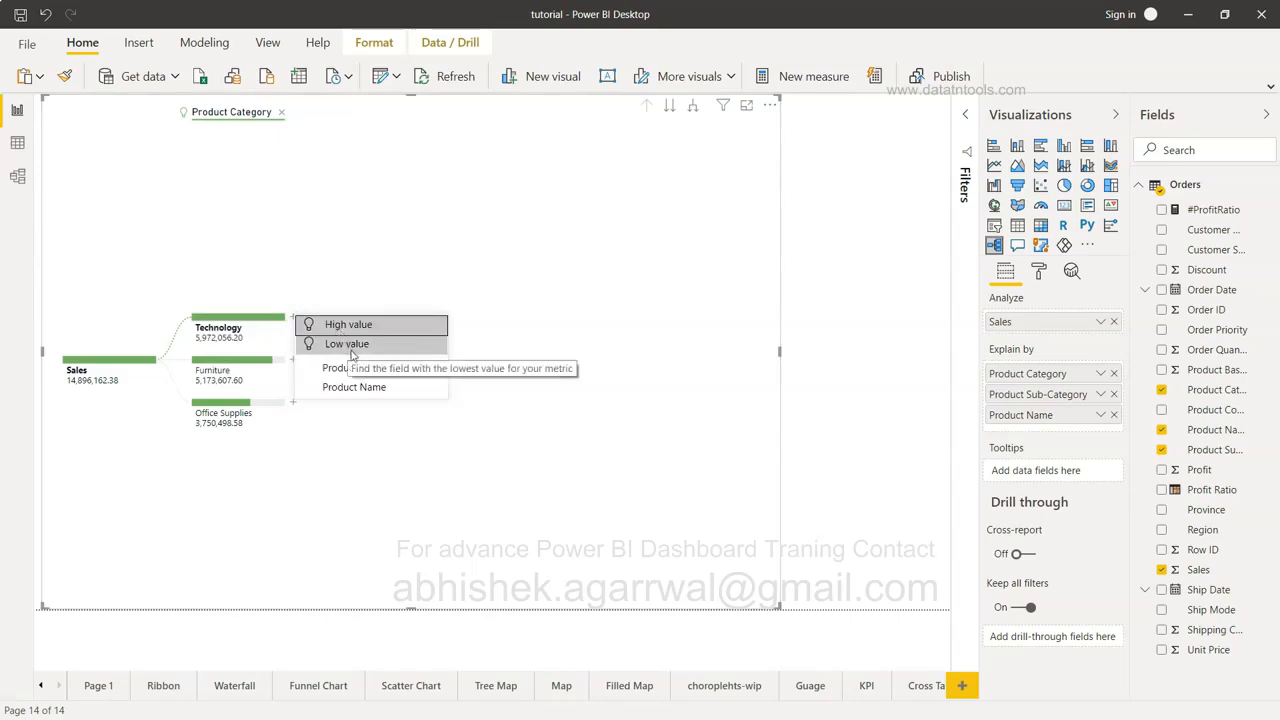
{"action": "left_click", "coordinate": [366, 386]}
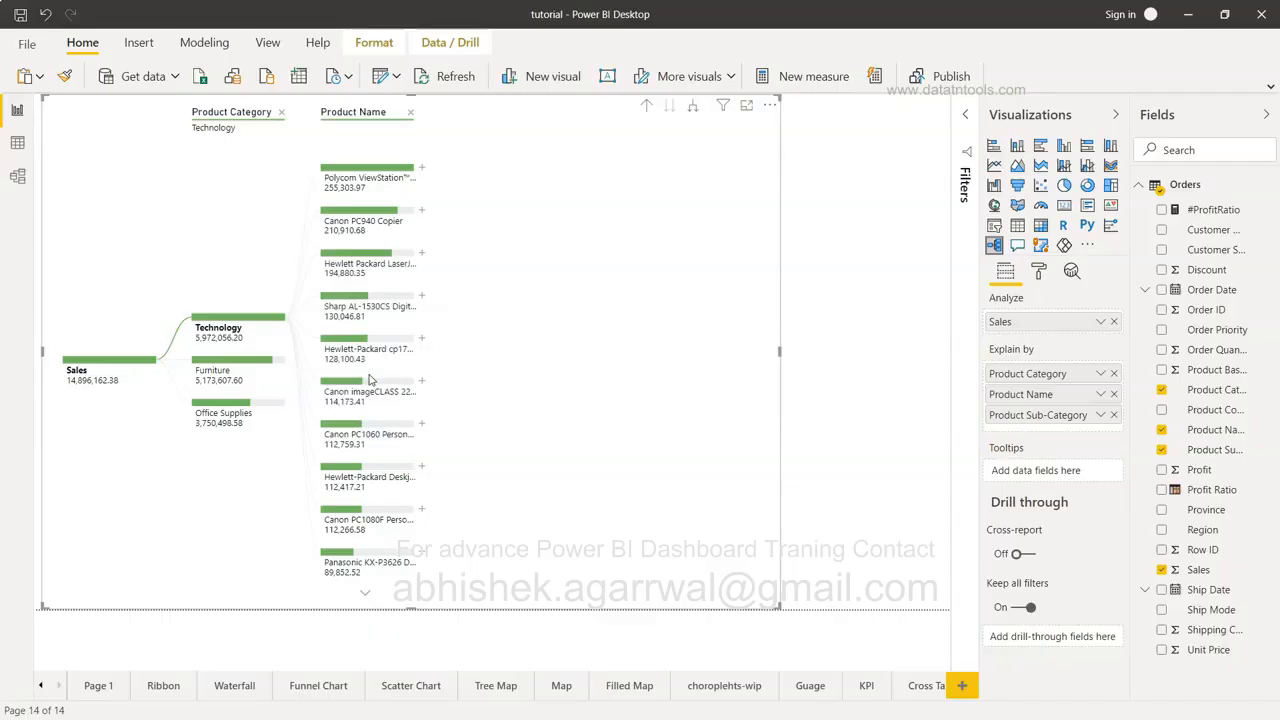
{"action": "left_click", "coordinate": [410, 112]}
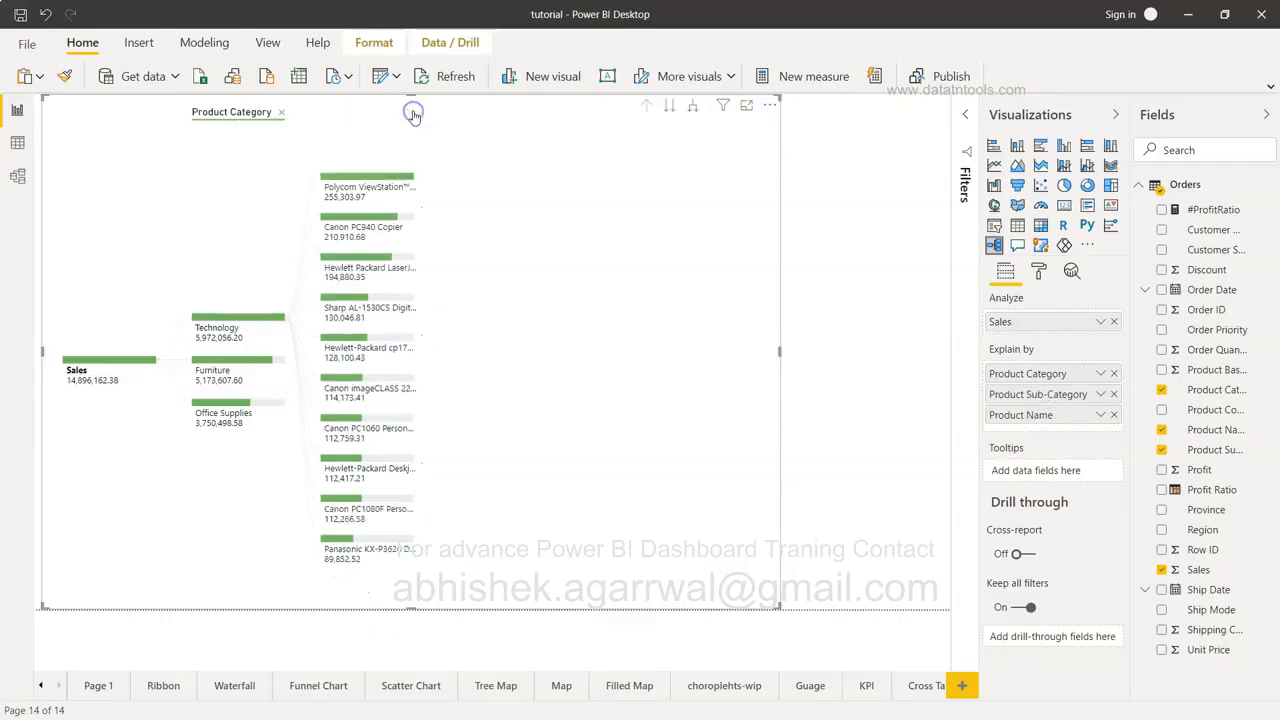
Split Technology and then Office Machines by their highest-value fields.
{"action": "left_click", "coordinate": [297, 318]}
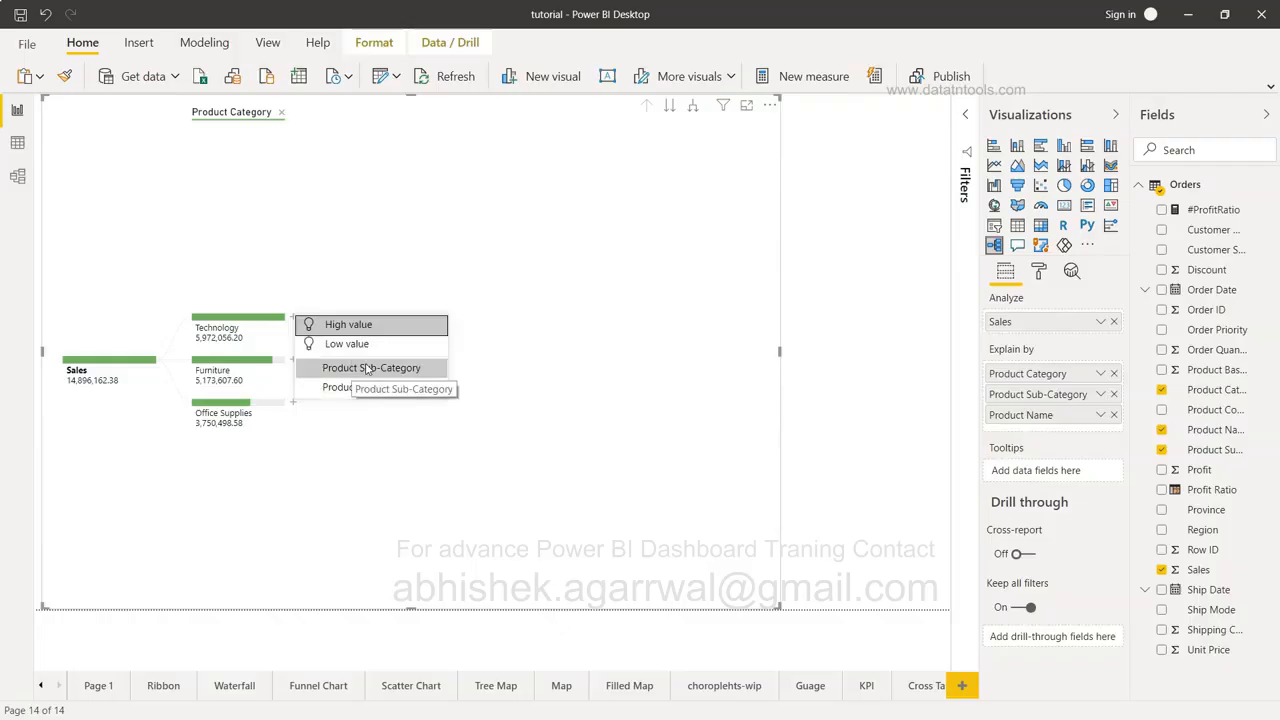
{"action": "left_click", "coordinate": [374, 326]}
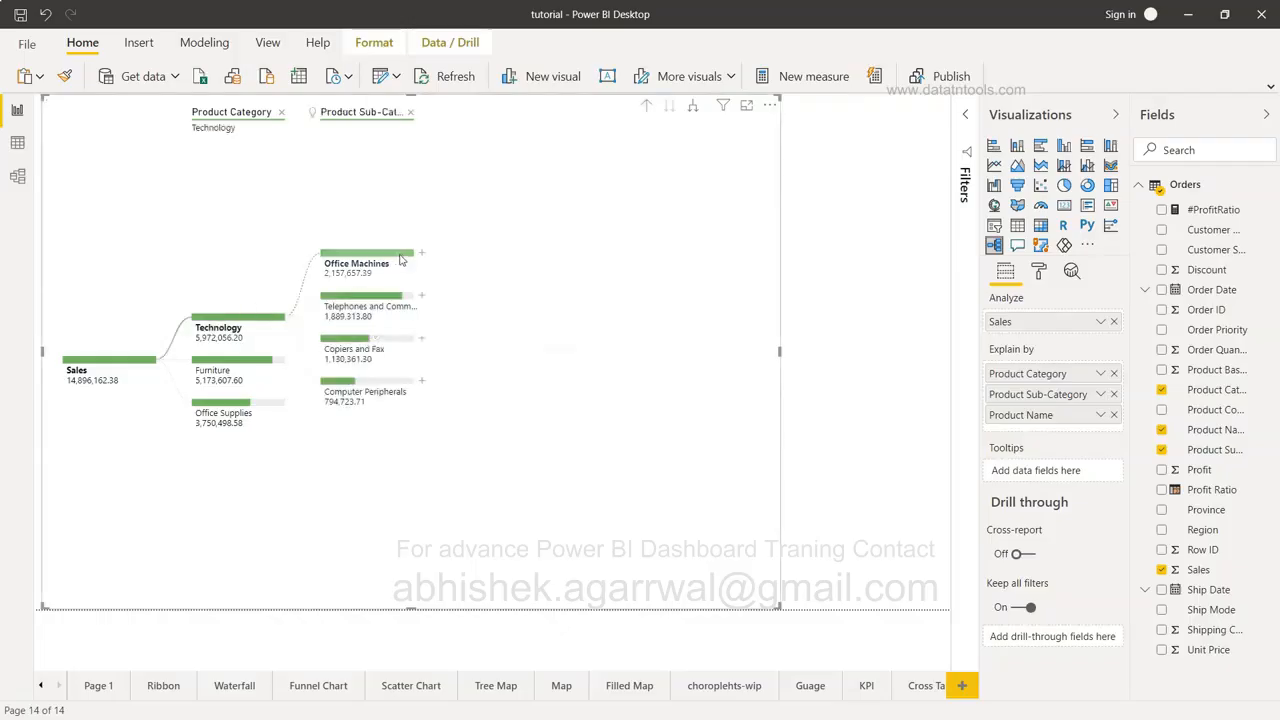
{"action": "left_click", "coordinate": [420, 257]}
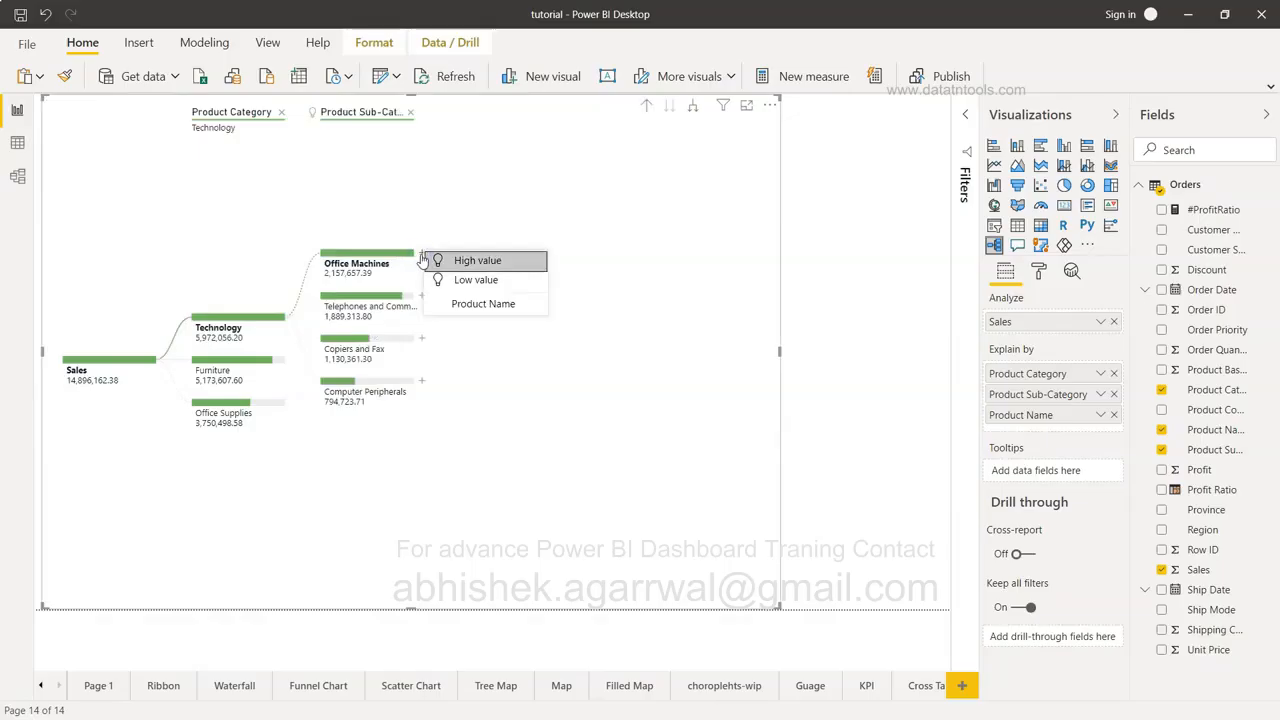
{"action": "left_click", "coordinate": [463, 260]}
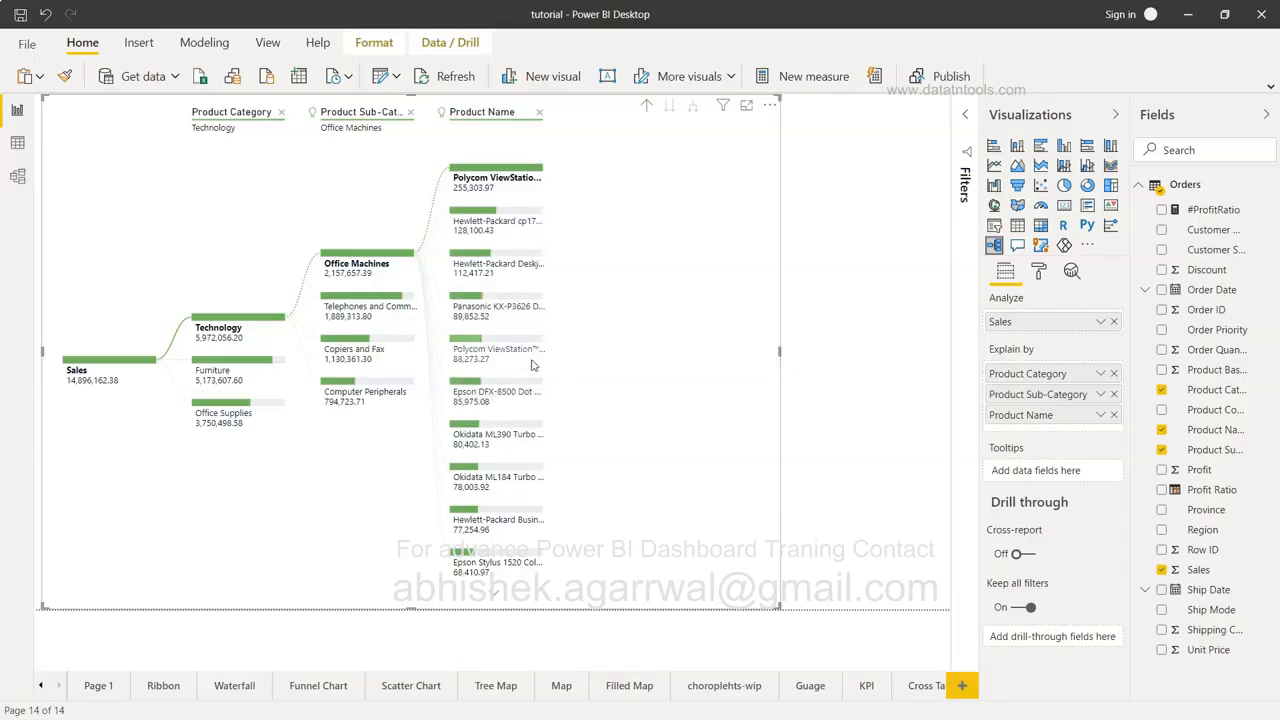
{"action": "mouse_move", "coordinate": [532, 366]}
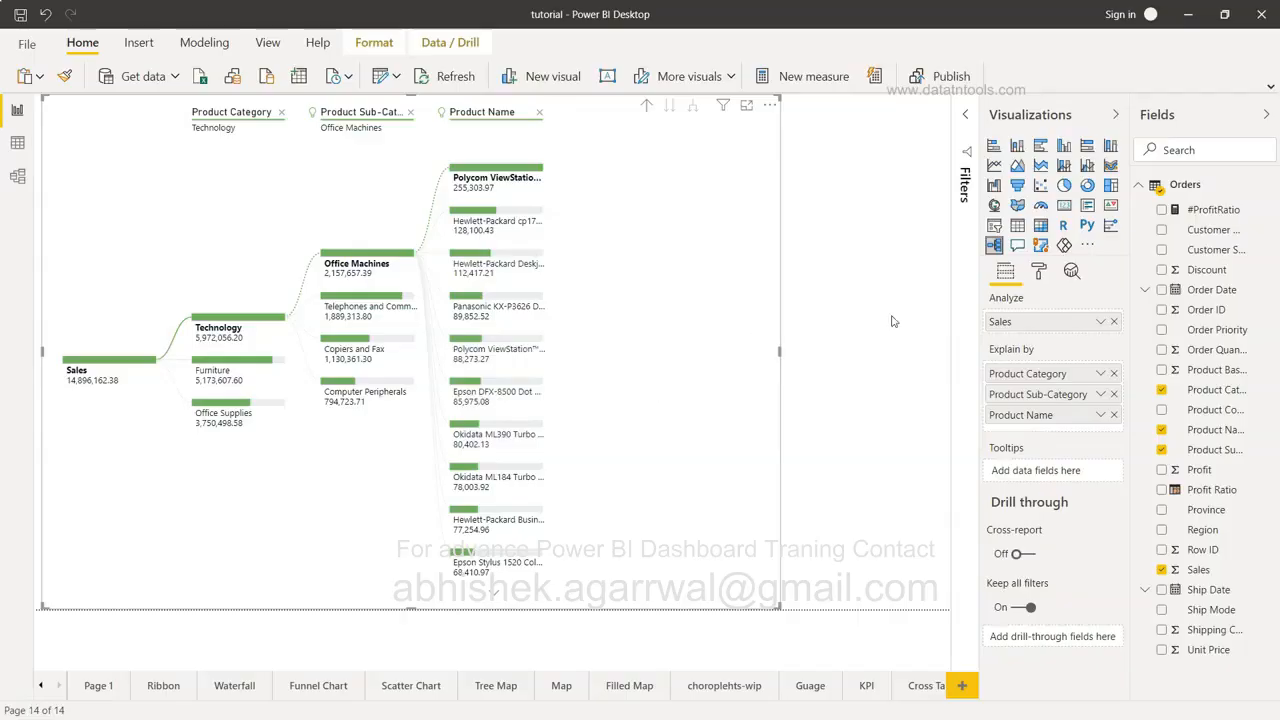
In the Format pane's Tree section, keep density at Default.
{"action": "left_click", "coordinate": [1043, 271]}
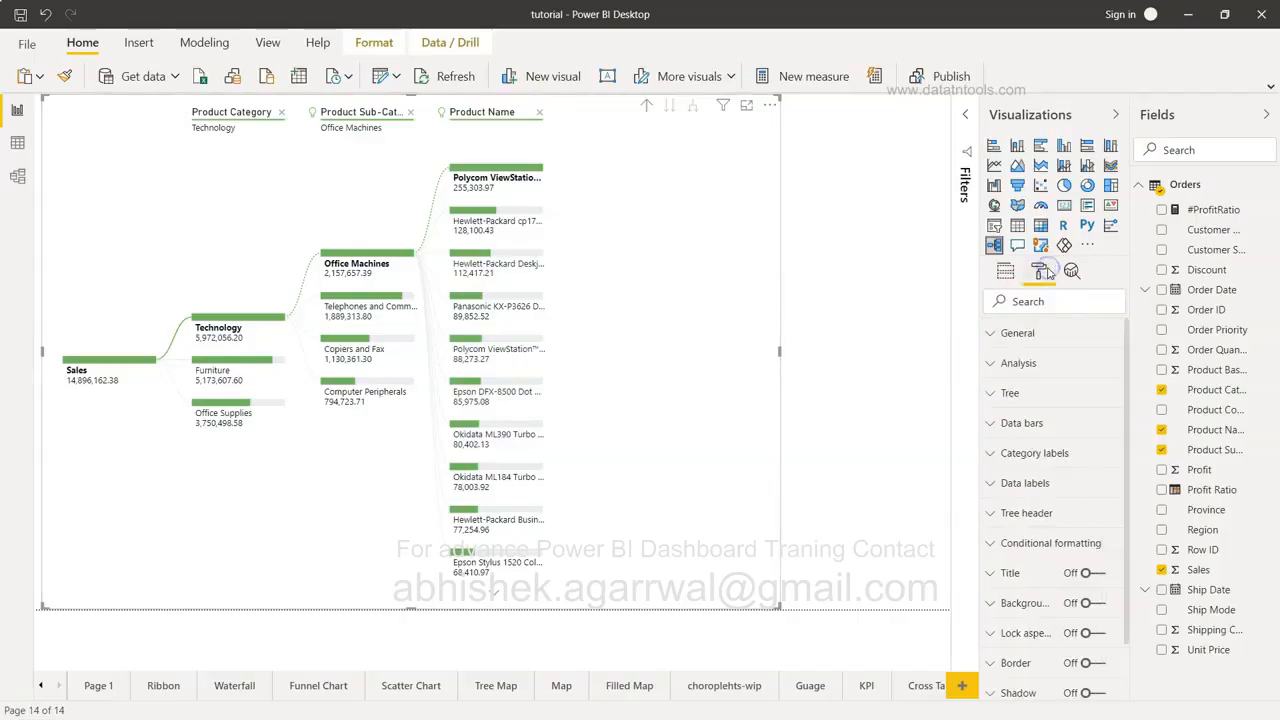
{"action": "left_click", "coordinate": [1029, 396]}
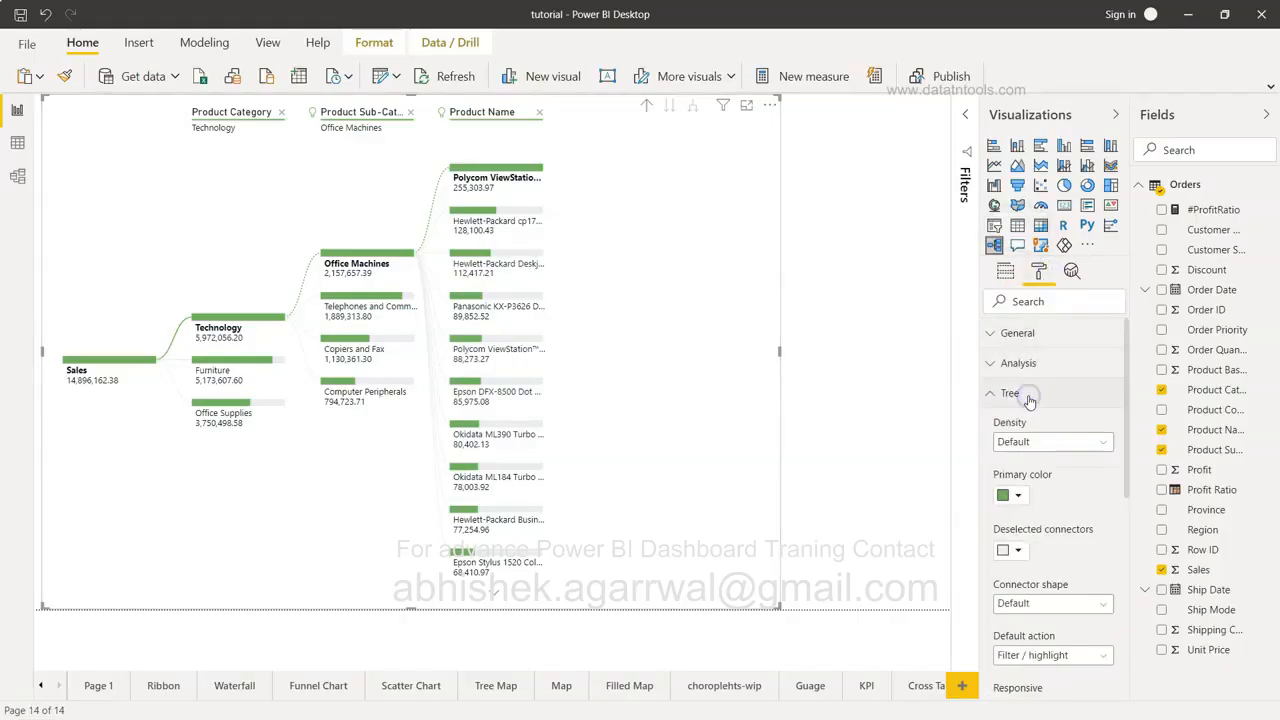
{"action": "left_click", "coordinate": [1049, 448]}
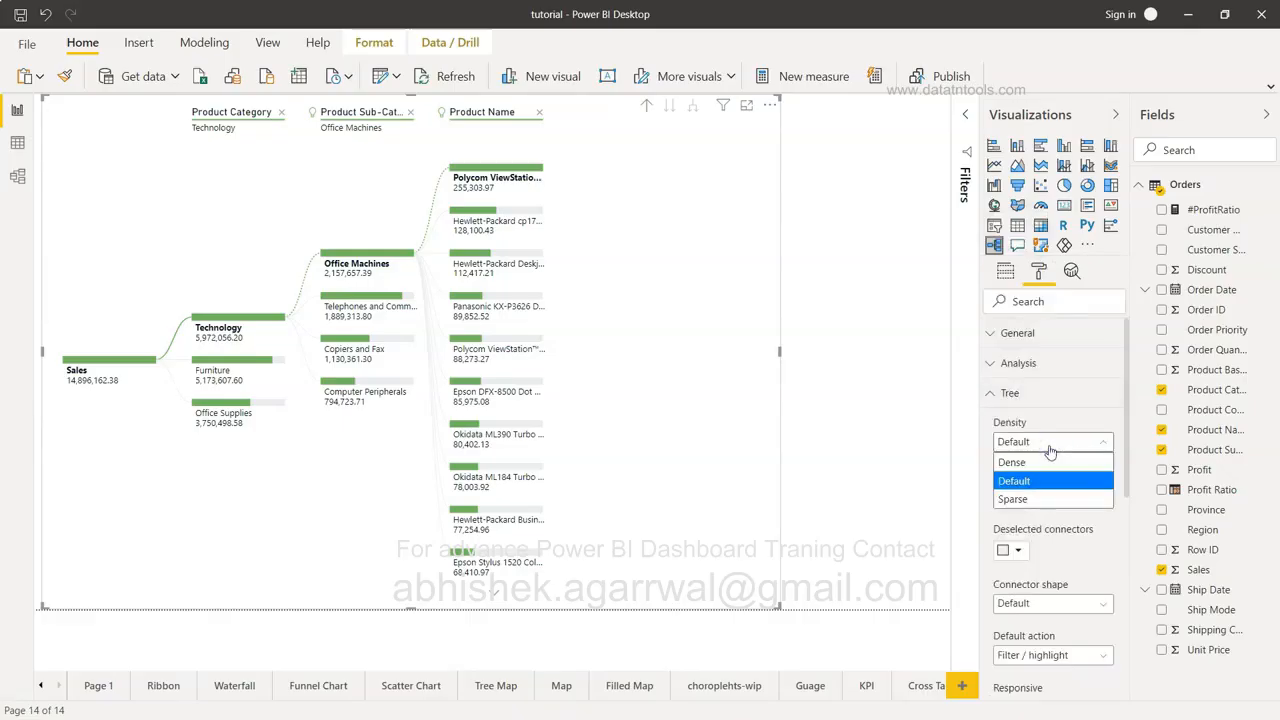
{"action": "left_click", "coordinate": [1049, 449]}
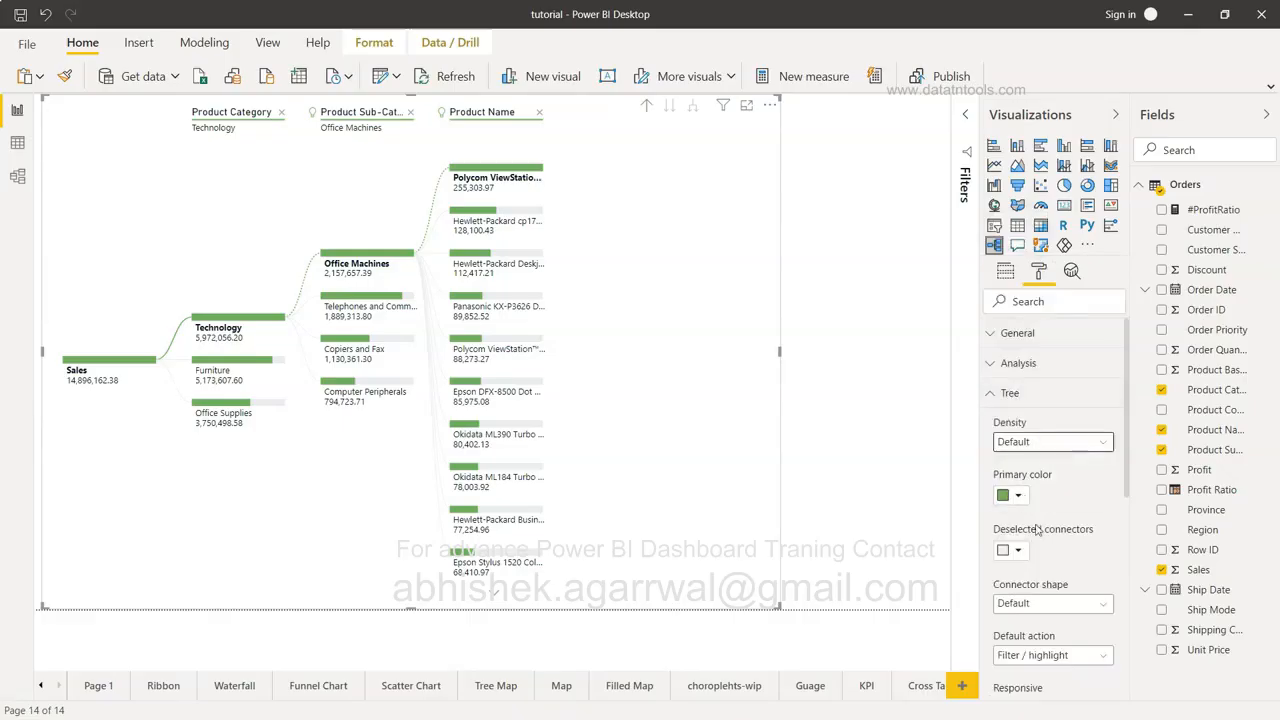
{"action": "scroll", "coordinate": [1024, 565], "scroll_direction": "down", "scroll_amount": 1}
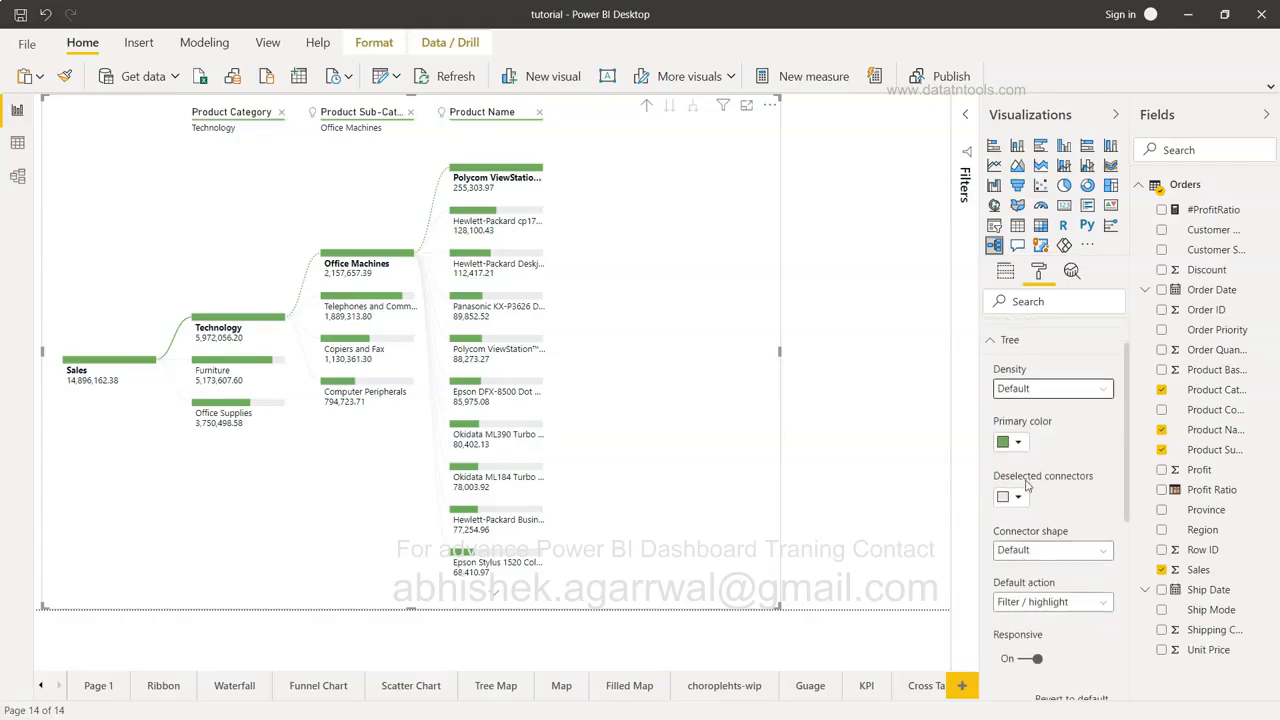
{"action": "scroll", "coordinate": [1035, 515], "scroll_direction": "down", "scroll_amount": 1}
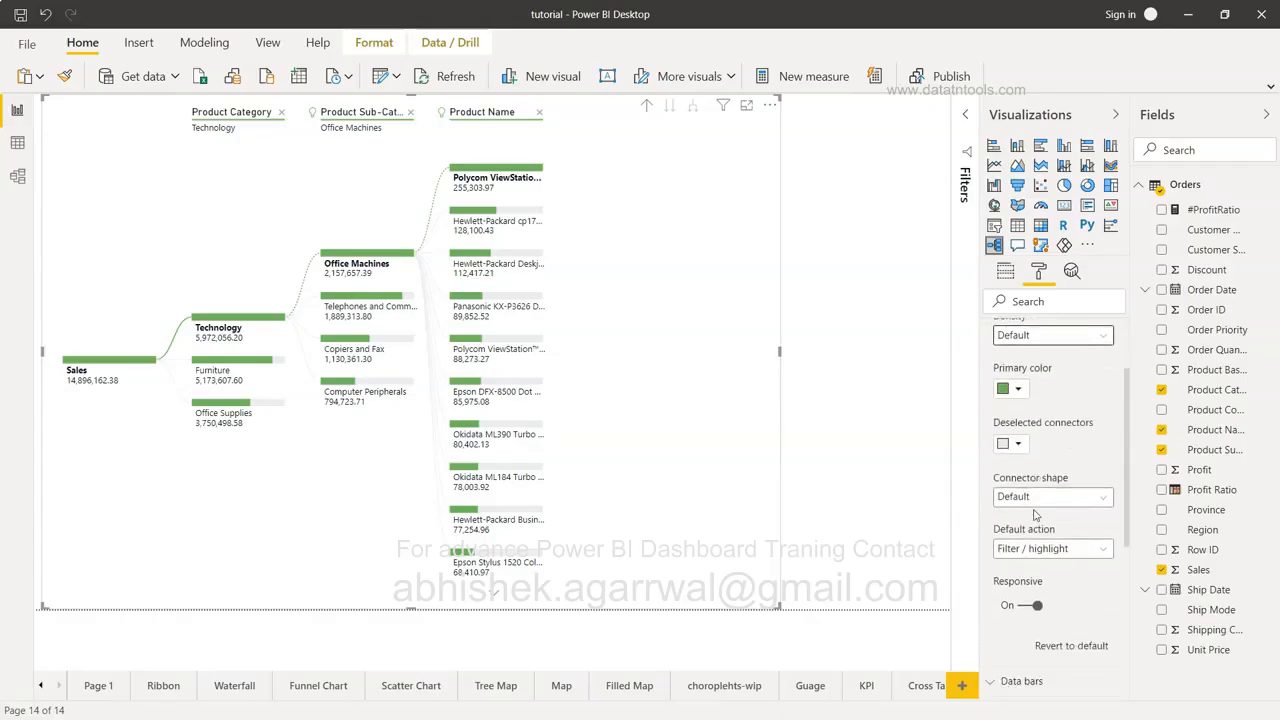
{"action": "scroll", "coordinate": [1035, 515], "scroll_direction": "down", "scroll_amount": 1}
{"action": "scroll", "coordinate": [1035, 512], "scroll_direction": "up", "scroll_amount": 2}
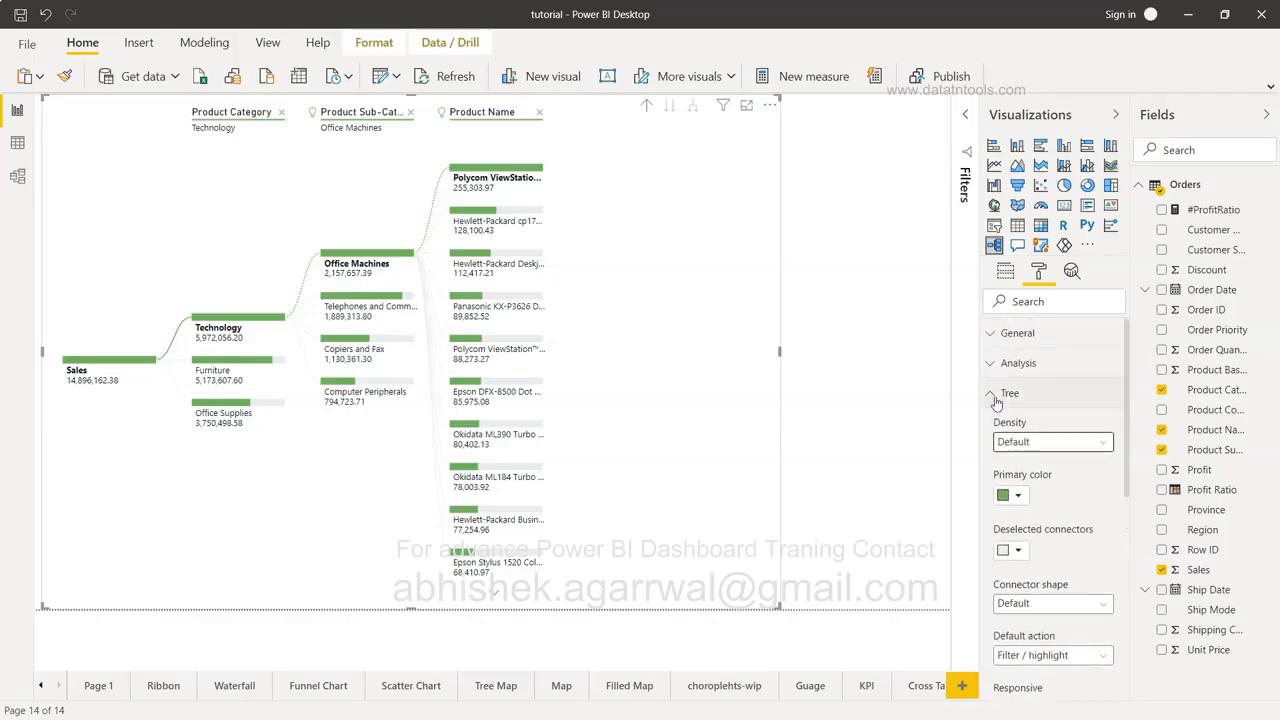
Expand the Analysis formatting section.
{"action": "left_click", "coordinate": [998, 364]}
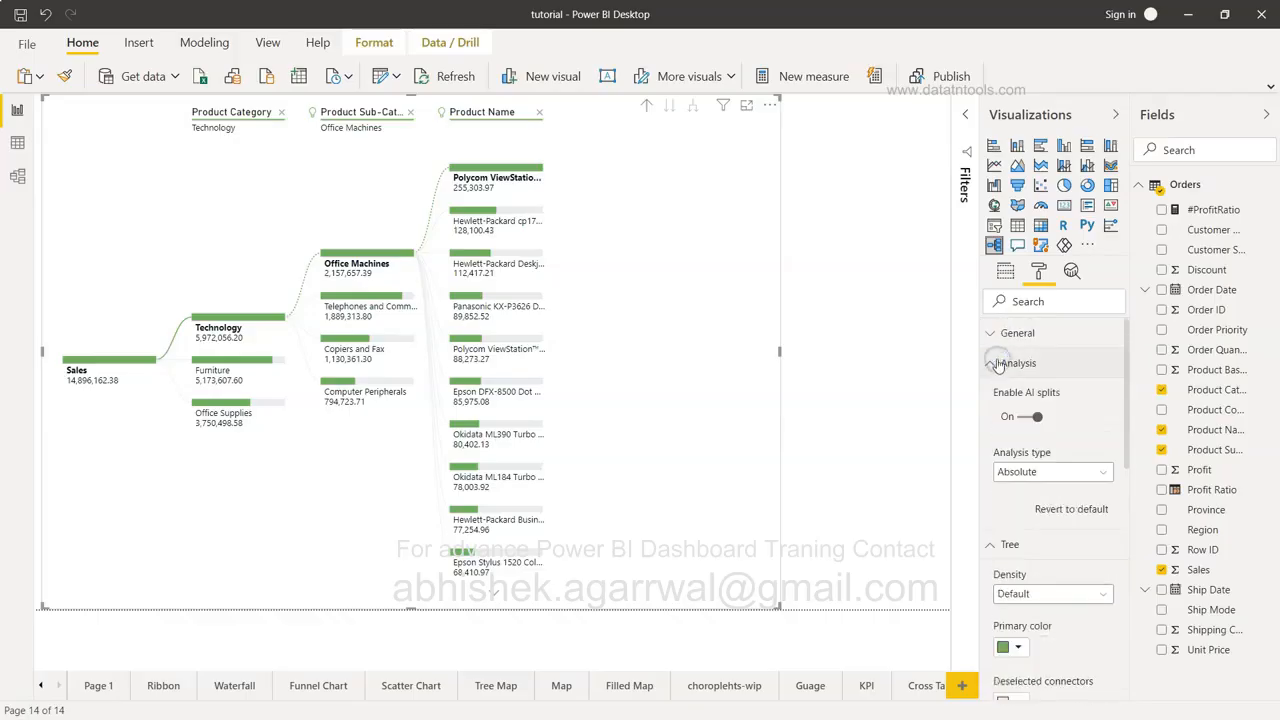
{"action": "left_click", "coordinate": [998, 364]}
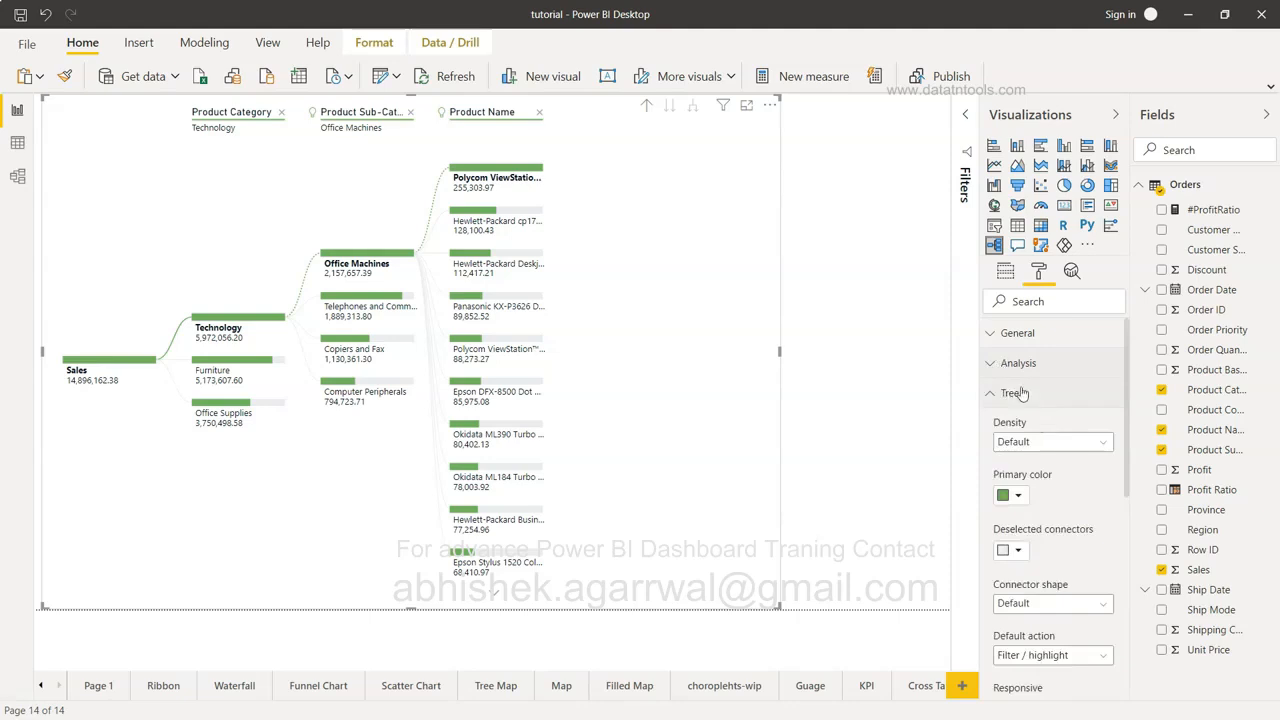
{"action": "left_click", "coordinate": [1018, 366]}
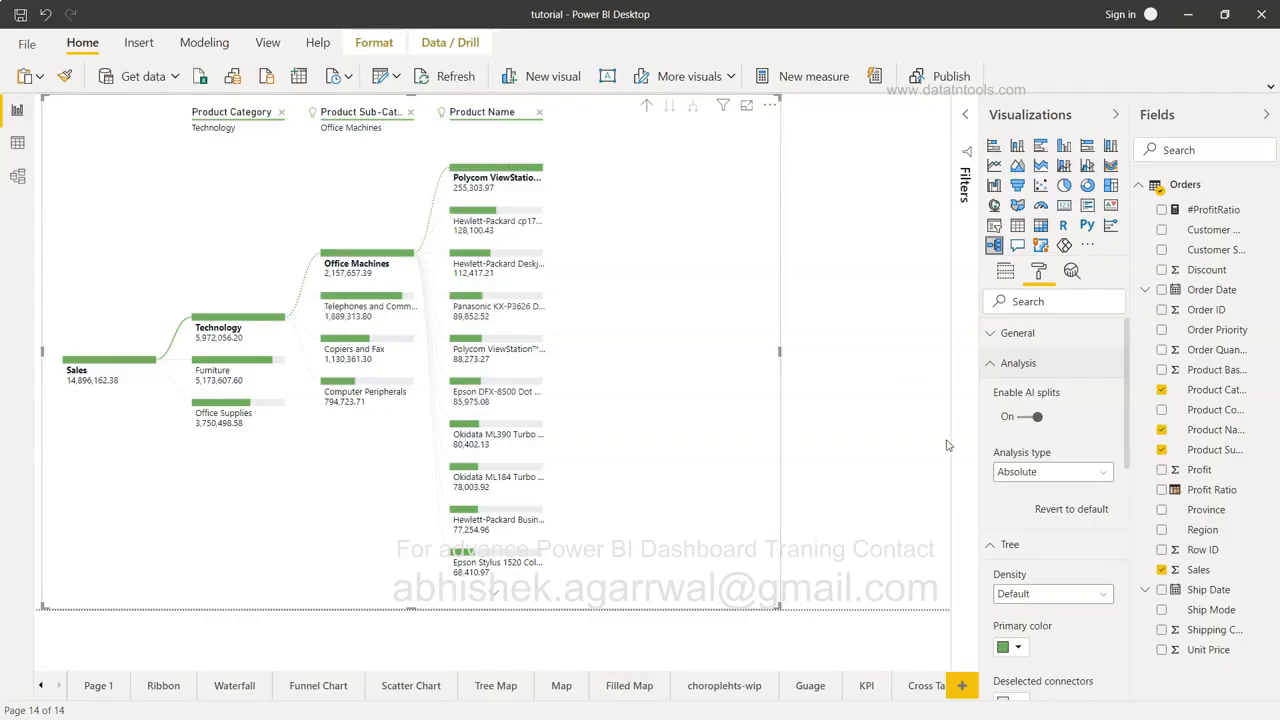
Toggle Enable AI splits off and on, leaving it enabled.
{"action": "left_click", "coordinate": [1029, 420]}
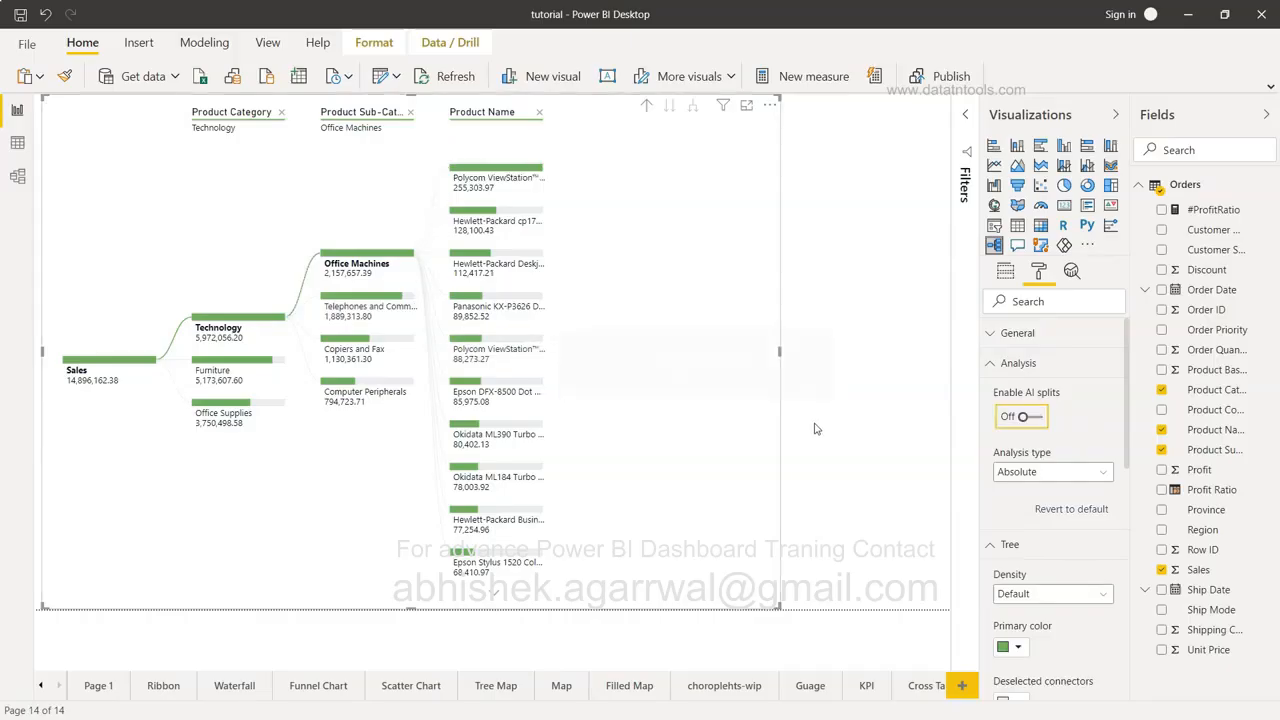
{"action": "left_click", "coordinate": [1037, 418]}
{"action": "left_click", "coordinate": [1037, 418]}
{"action": "left_click", "coordinate": [1037, 418]}
Keep the Absolute analysis type and highlight the Okidata ML390 product branch.
{"action": "left_click", "coordinate": [1051, 475]}
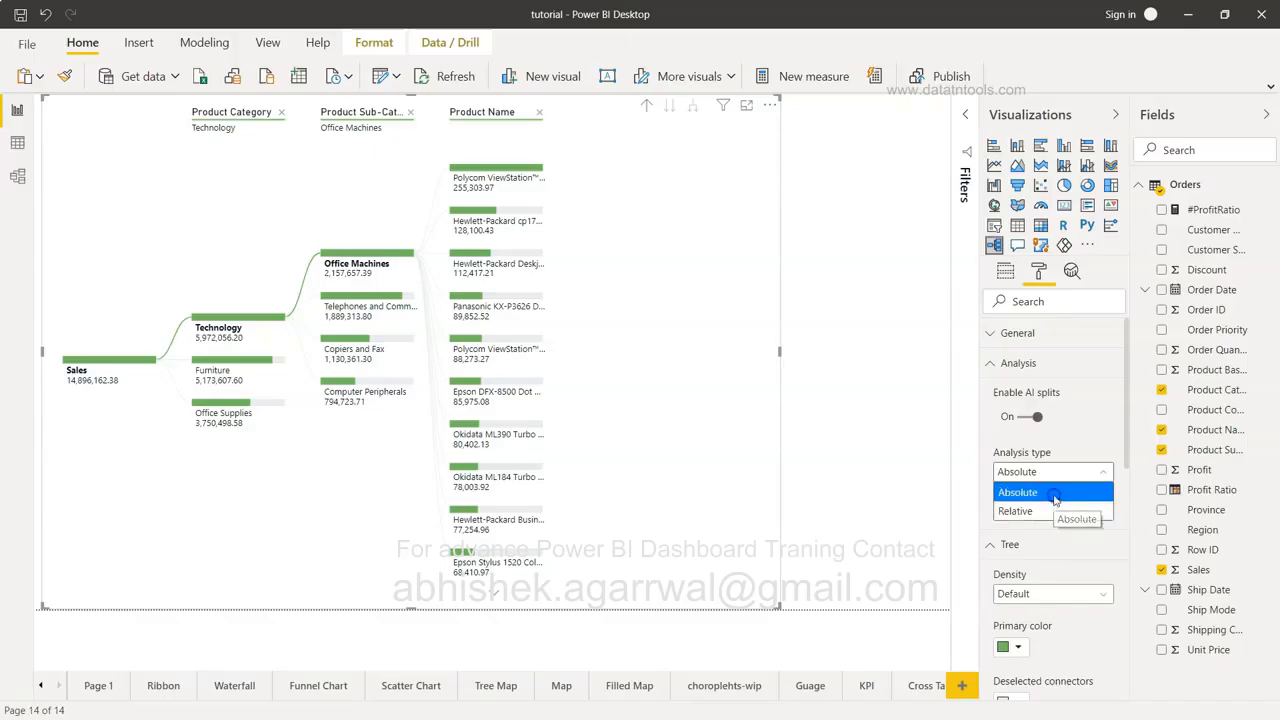
{"action": "left_click", "coordinate": [1054, 496]}
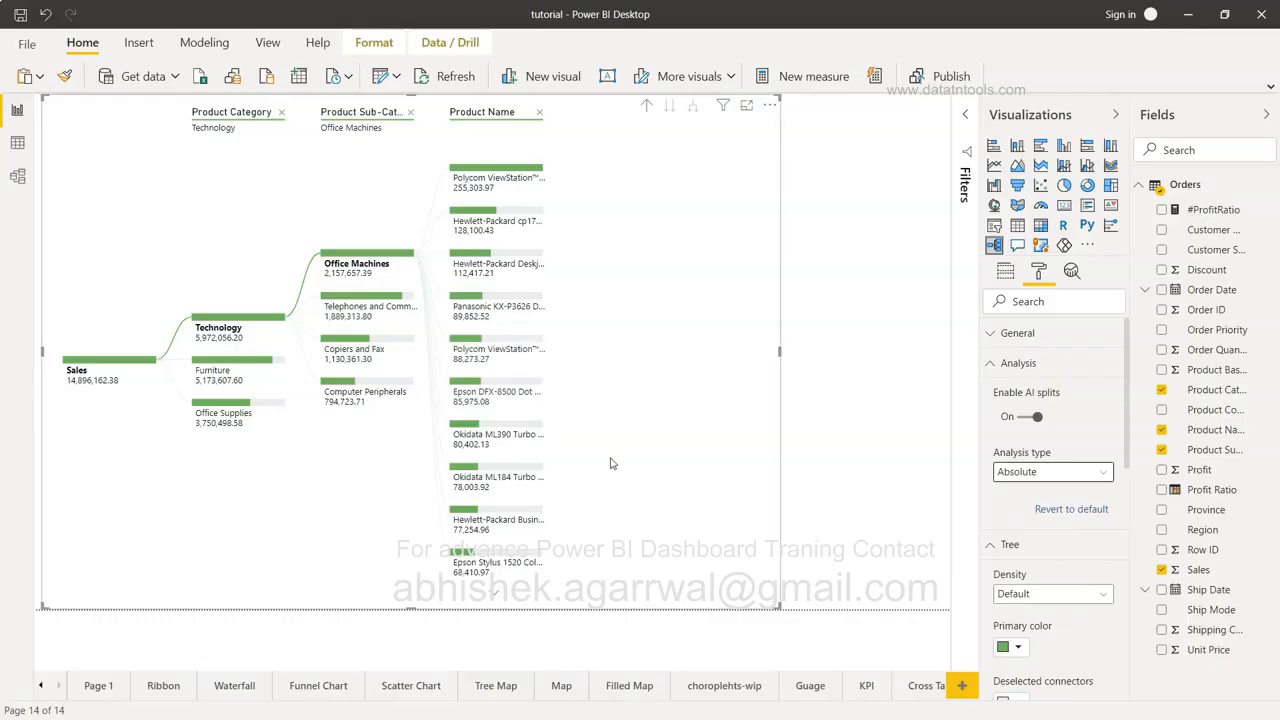
{"action": "left_click", "coordinate": [508, 390]}
{"action": "left_click", "coordinate": [509, 430]}
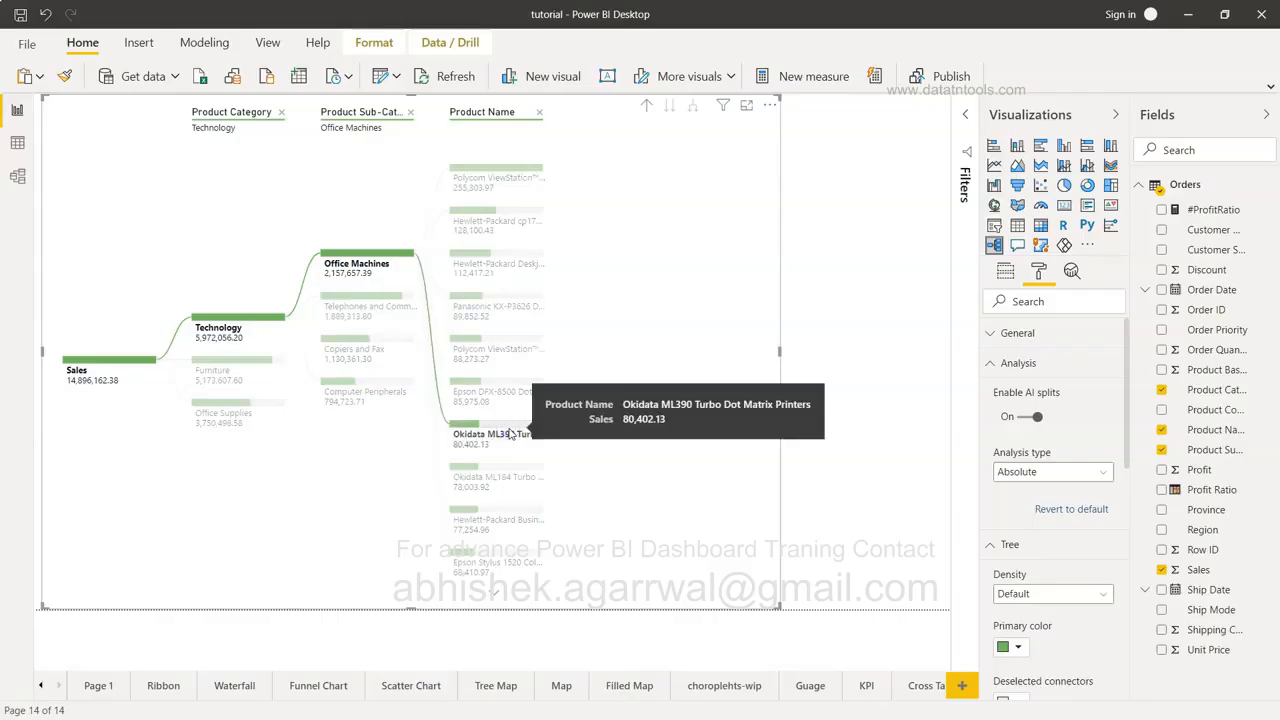
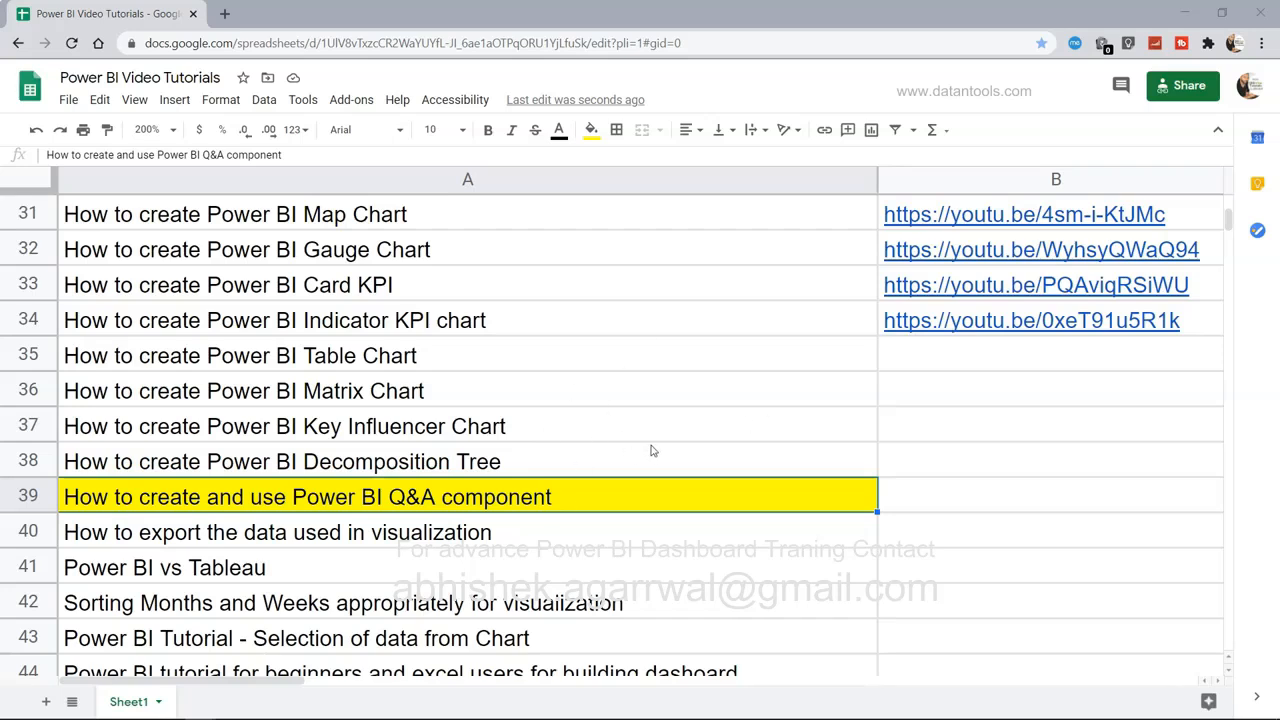
Add a Q&A visual to the QnA page and enlarge it until three #ProfitRatio suggestions show.
{"action": "scroll", "coordinate": [651, 451], "scroll_direction": "up", "scroll_amount": 5}
{"action": "scroll", "coordinate": [651, 451], "scroll_direction": "down", "scroll_amount": 3}
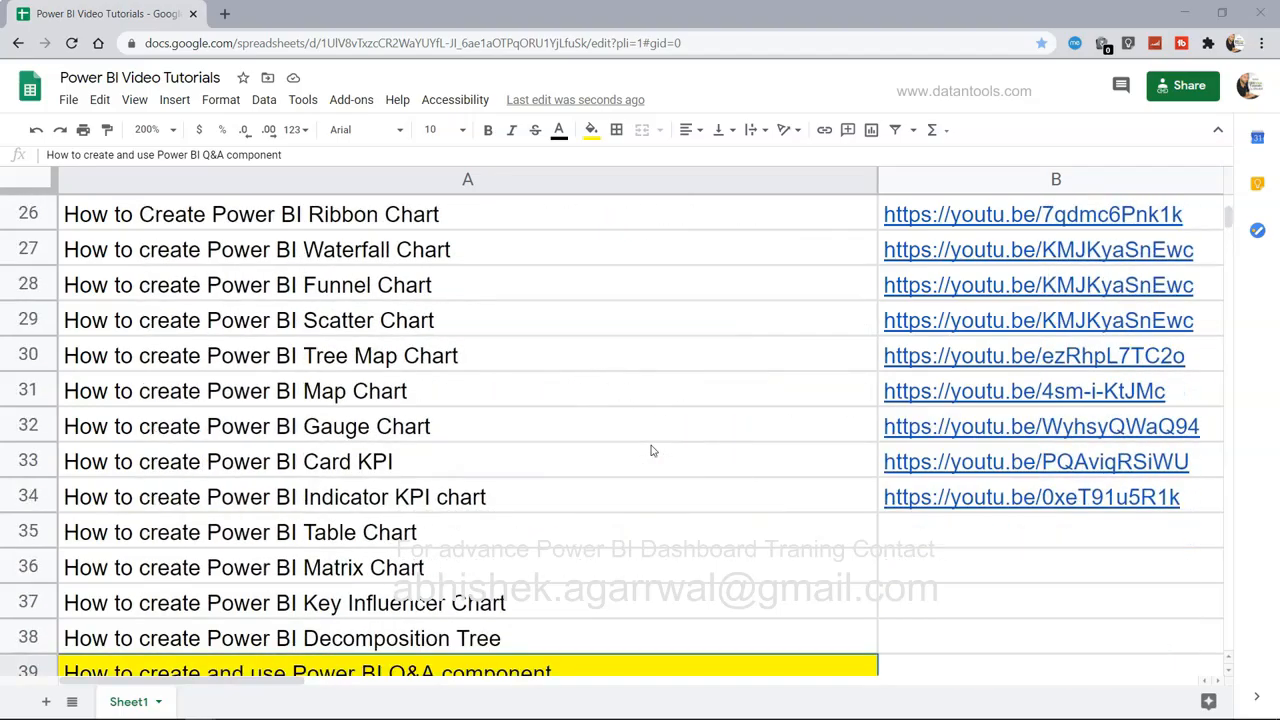
{"action": "scroll", "coordinate": [651, 451], "scroll_direction": "down", "scroll_amount": 1}
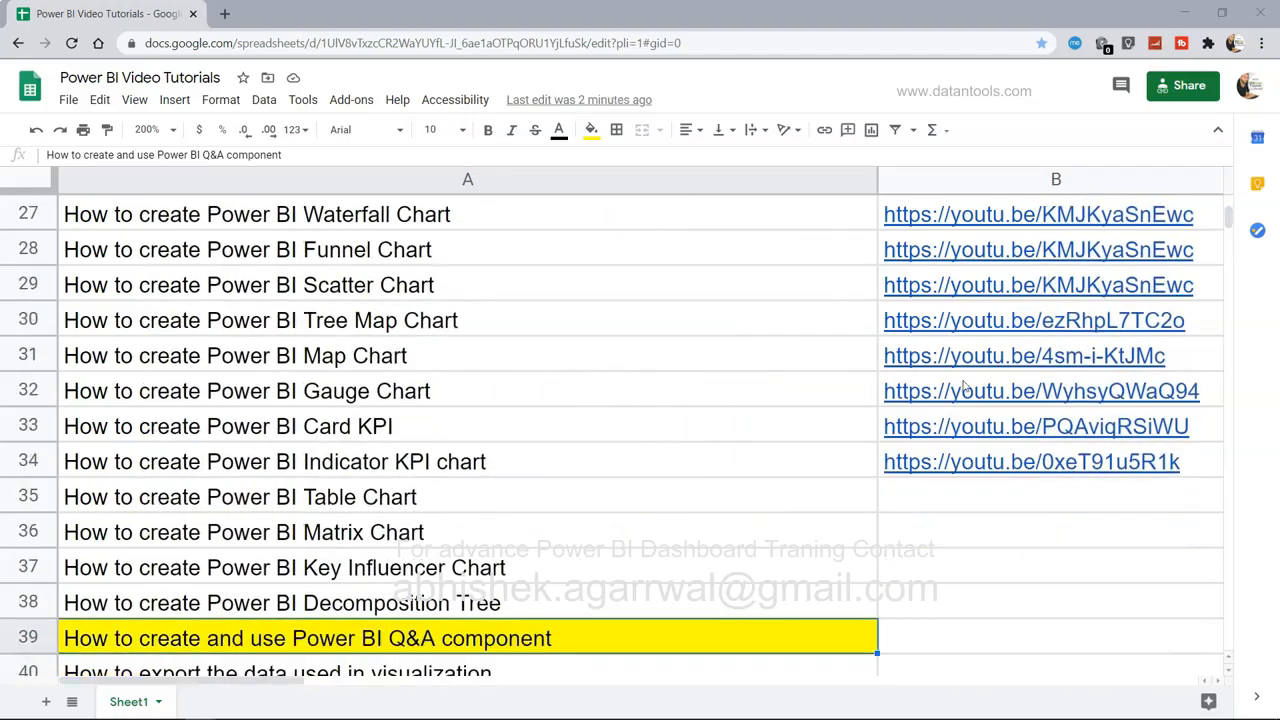
{"action": "scroll", "coordinate": [964, 387], "scroll_direction": "down", "scroll_amount": 5}
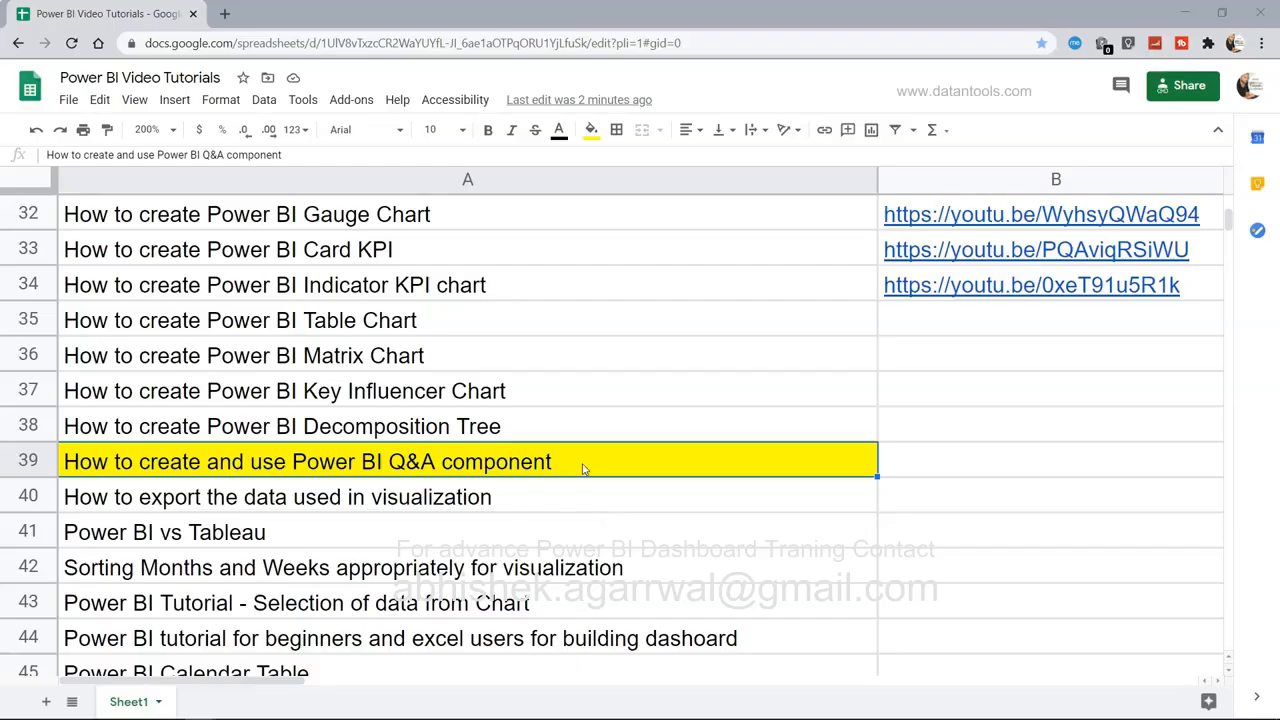
{"action": "key", "text": "alt+Tab"}
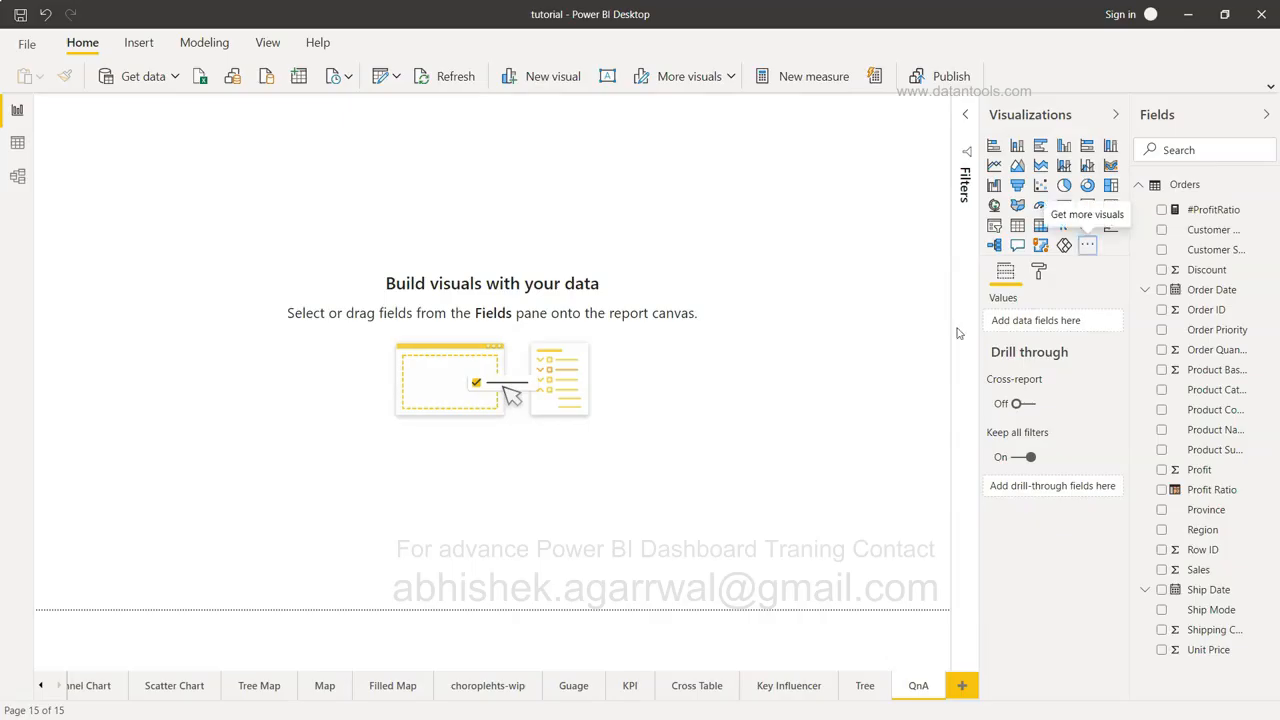
{"action": "left_click", "coordinate": [1018, 250]}
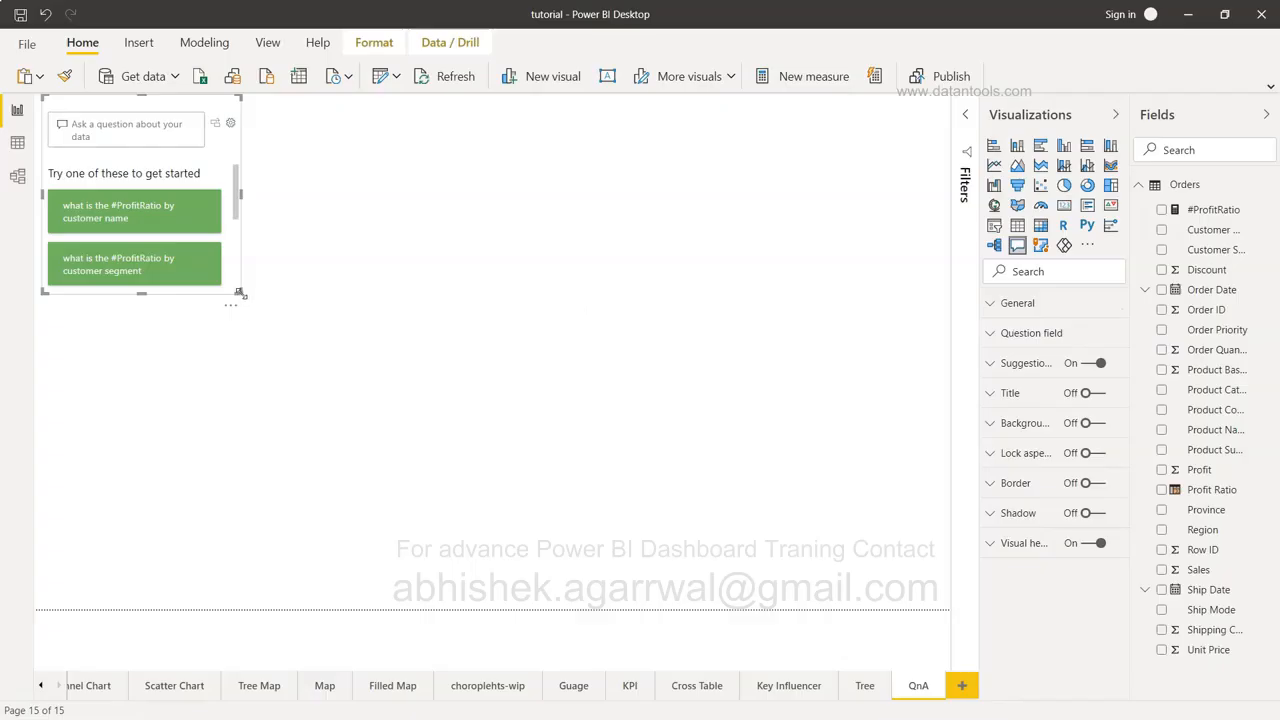
{"action": "left_click_drag", "start_coordinate": [237, 290], "coordinate": [483, 373]}
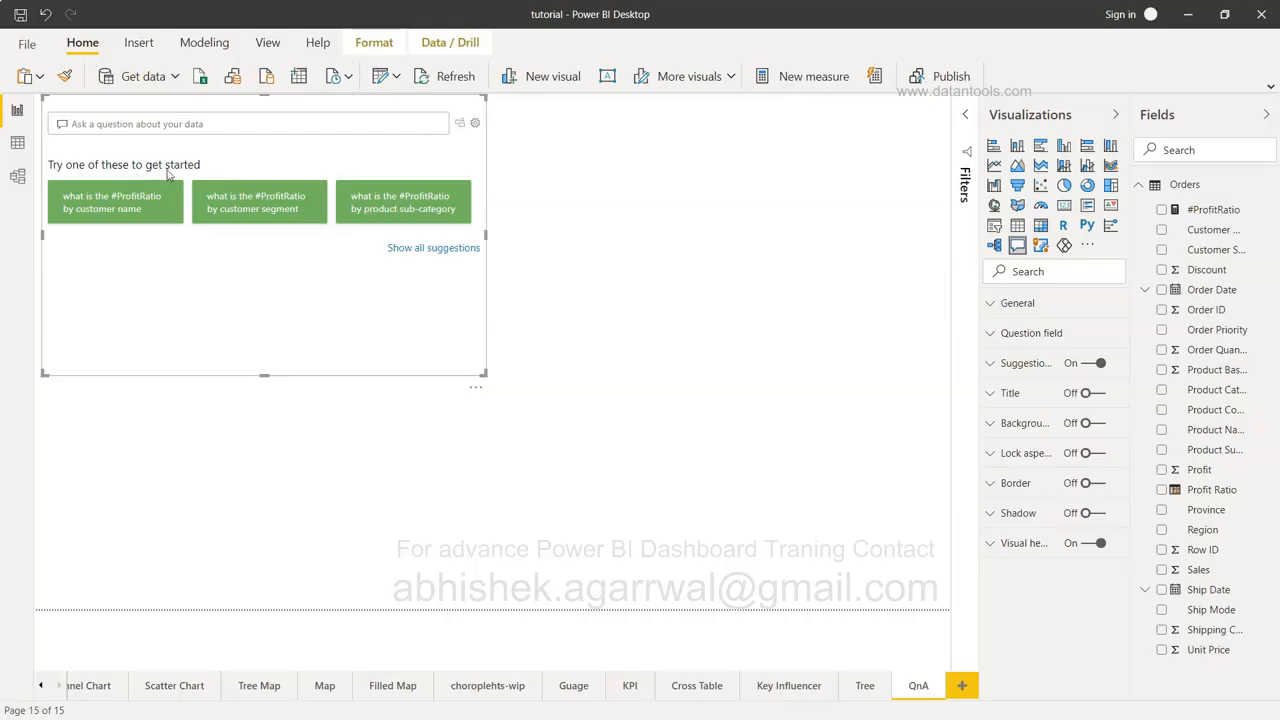
Ask 'what is the #ProfitRatio by customer name' to get a bar chart per customer.
{"action": "left_click", "coordinate": [123, 212]}
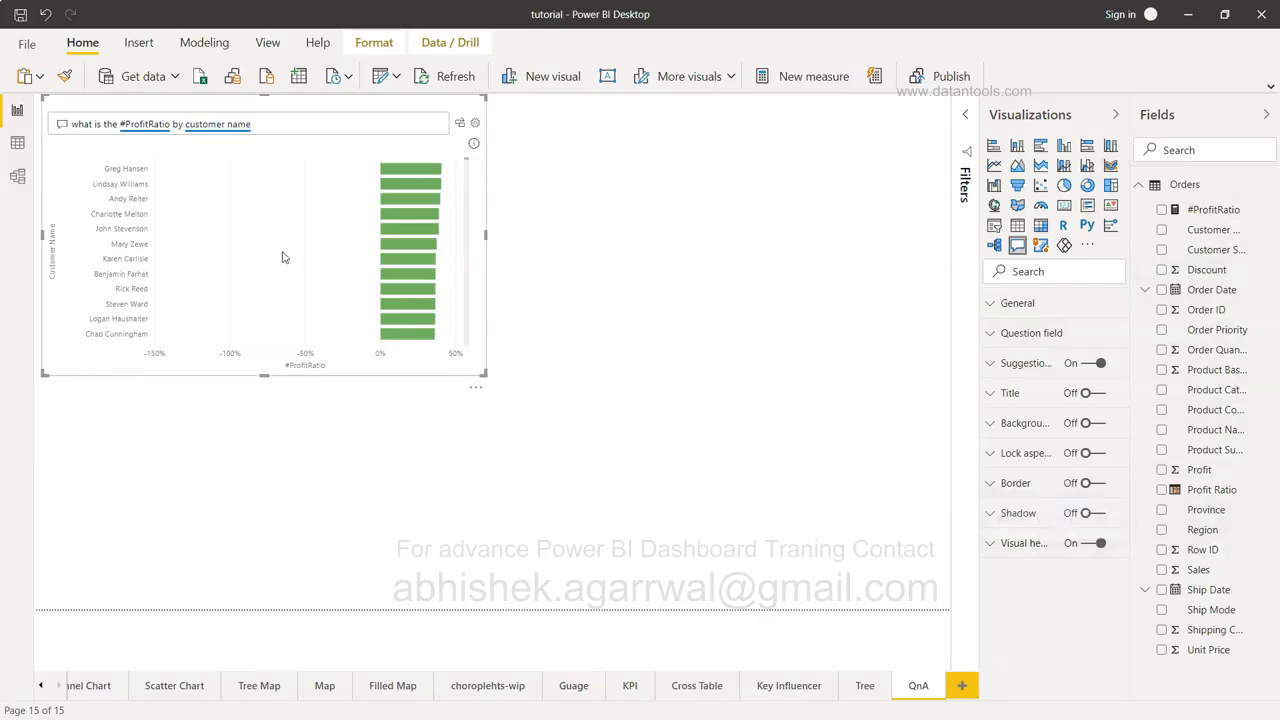
Replace the question with 'what is sales by product sub-category', after briefly trying product category.
{"action": "triple_click", "coordinate": [303, 119]}
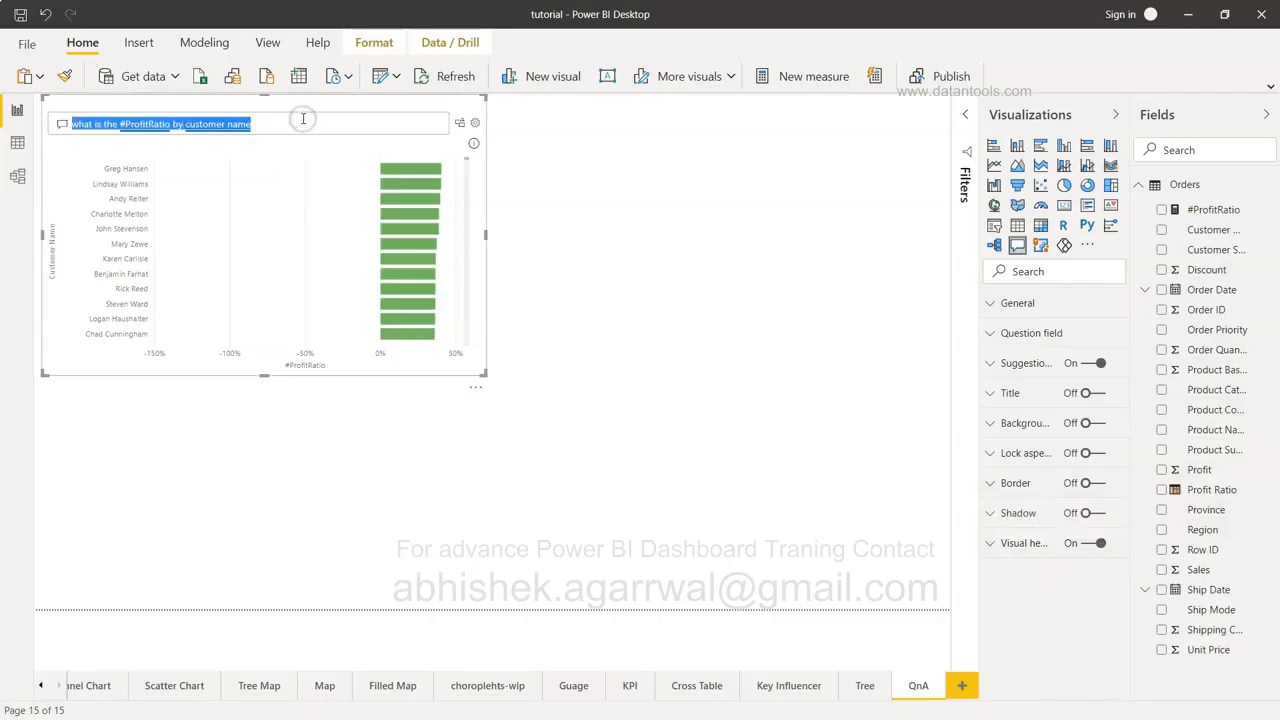
{"action": "type", "text": "what is "}
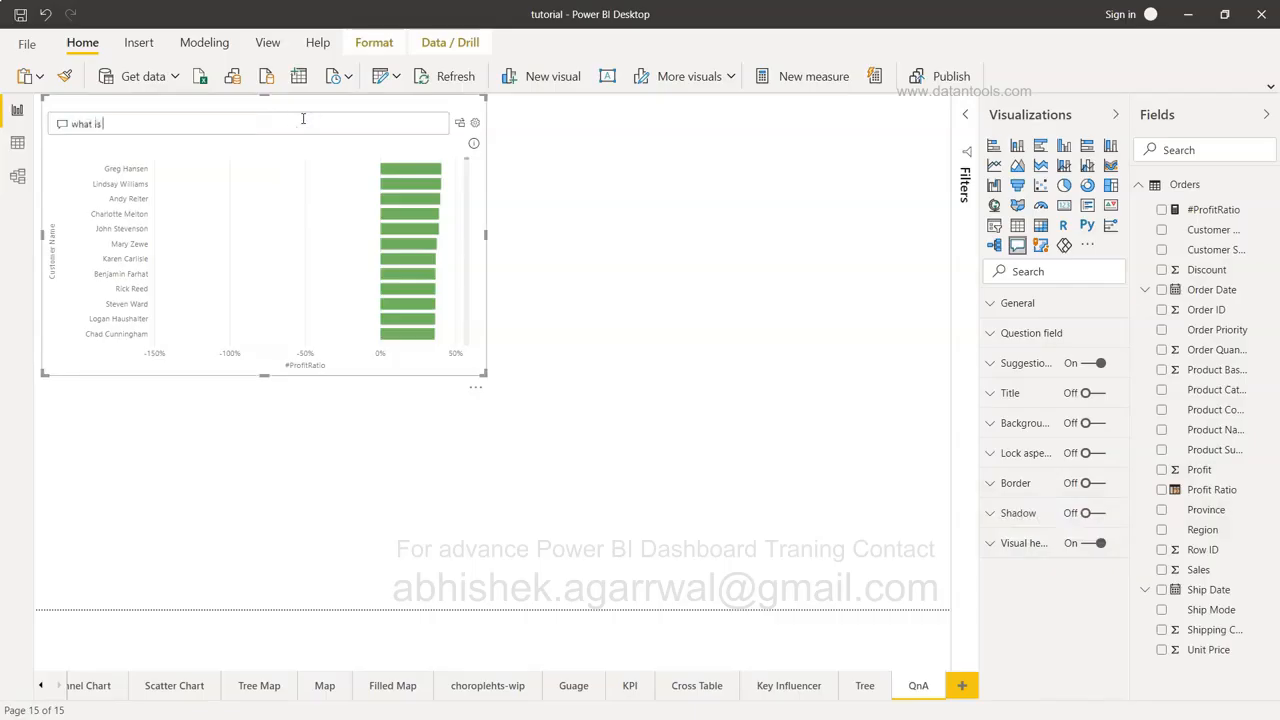
{"action": "type", "text": "sales"}
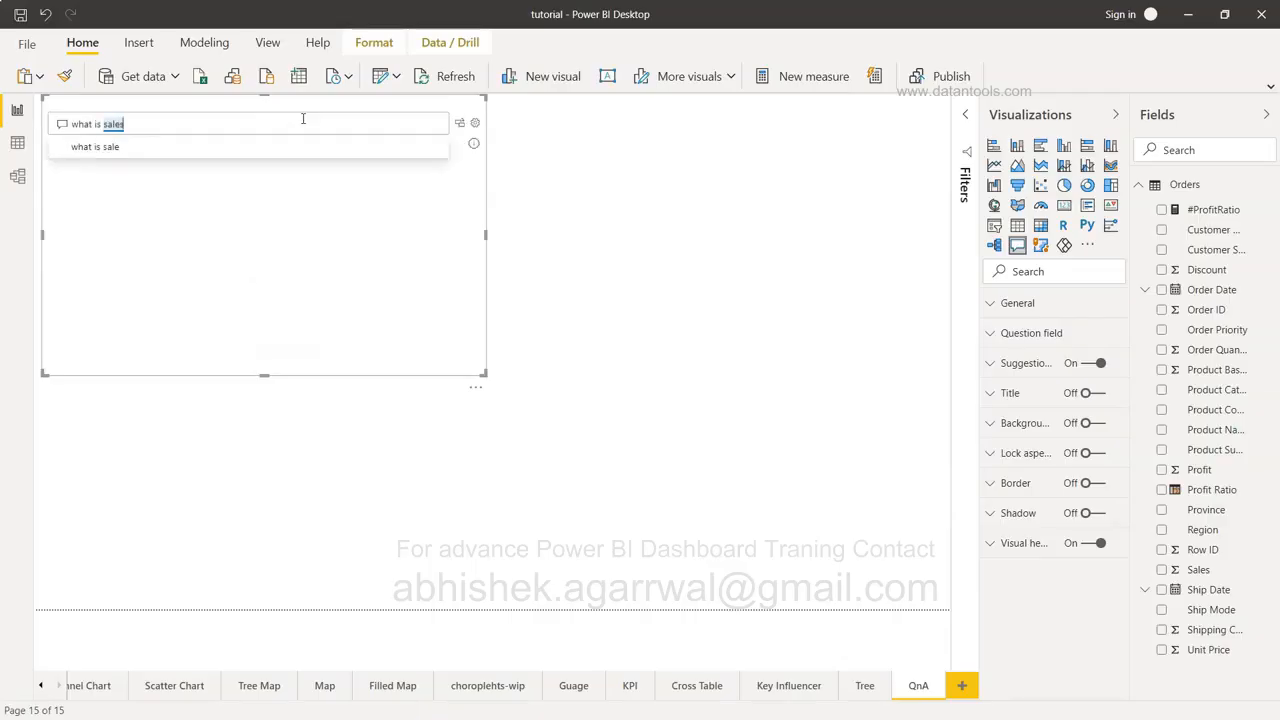
{"action": "type", "text": " by product ca"}
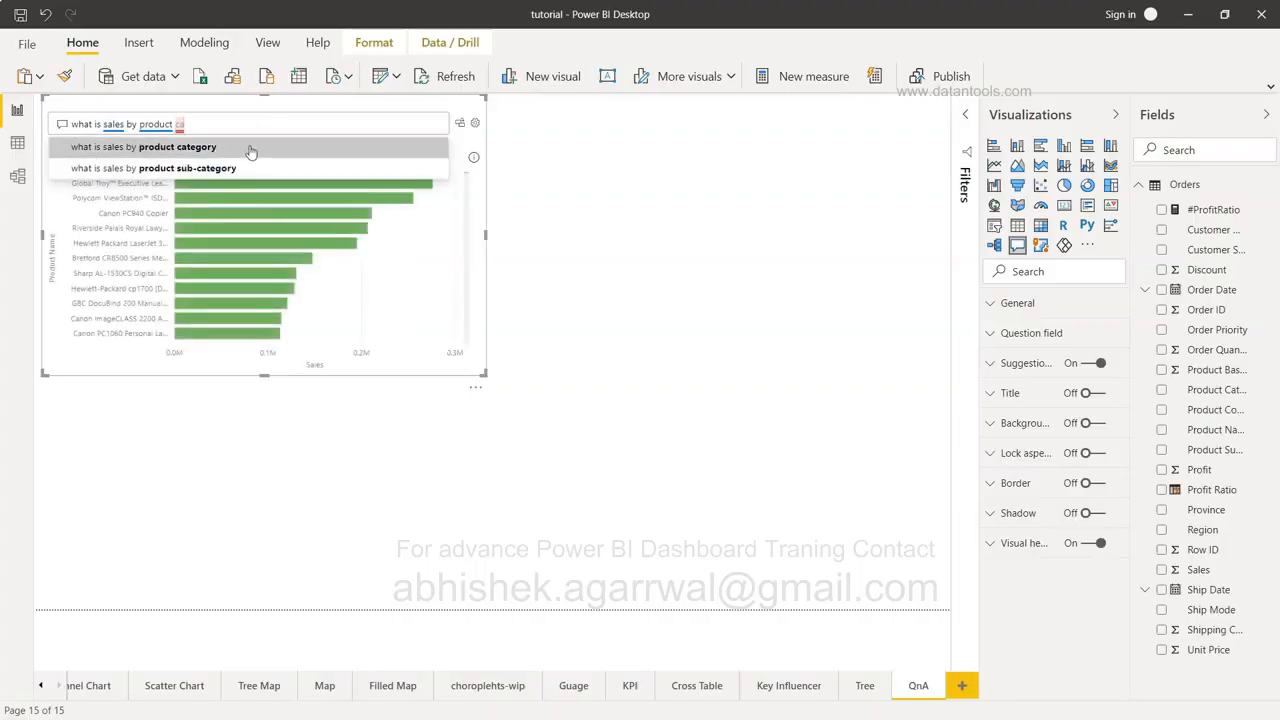
{"action": "left_click", "coordinate": [250, 150]}
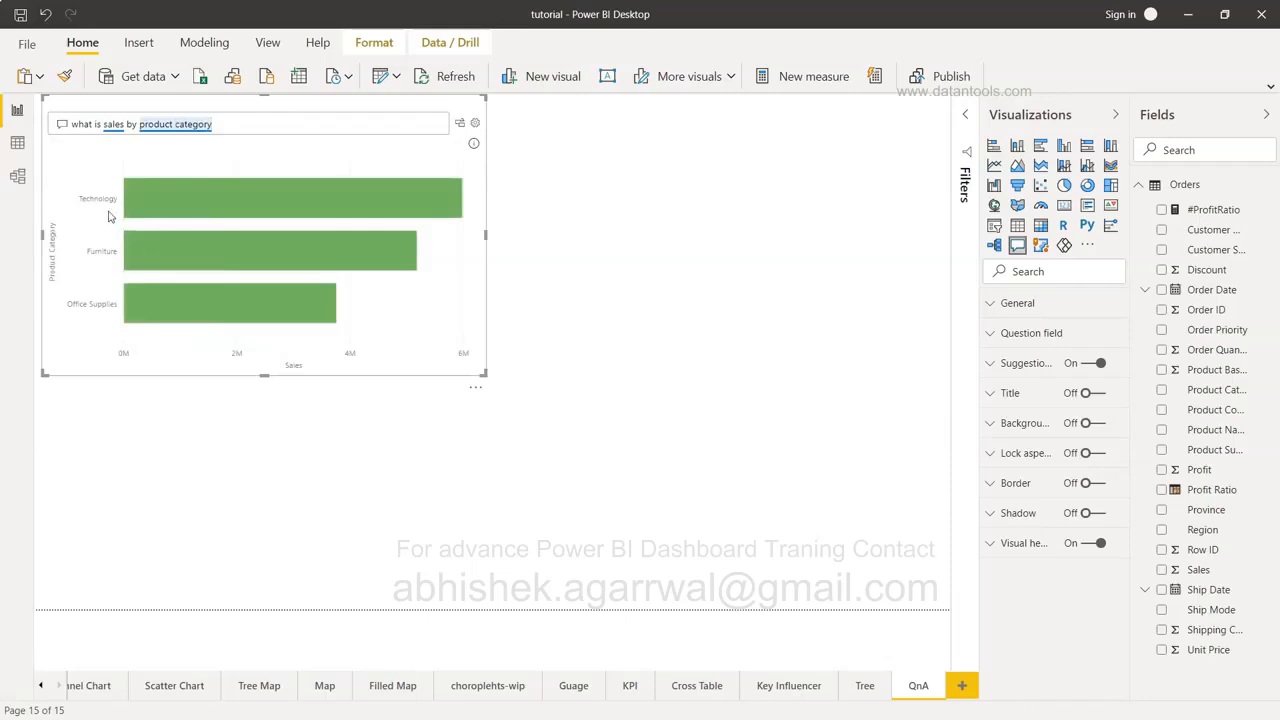
{"action": "key", "text": "BackSpace"}
{"action": "key", "text": "BackSpace"}
{"action": "key", "text": "BackSpace"}
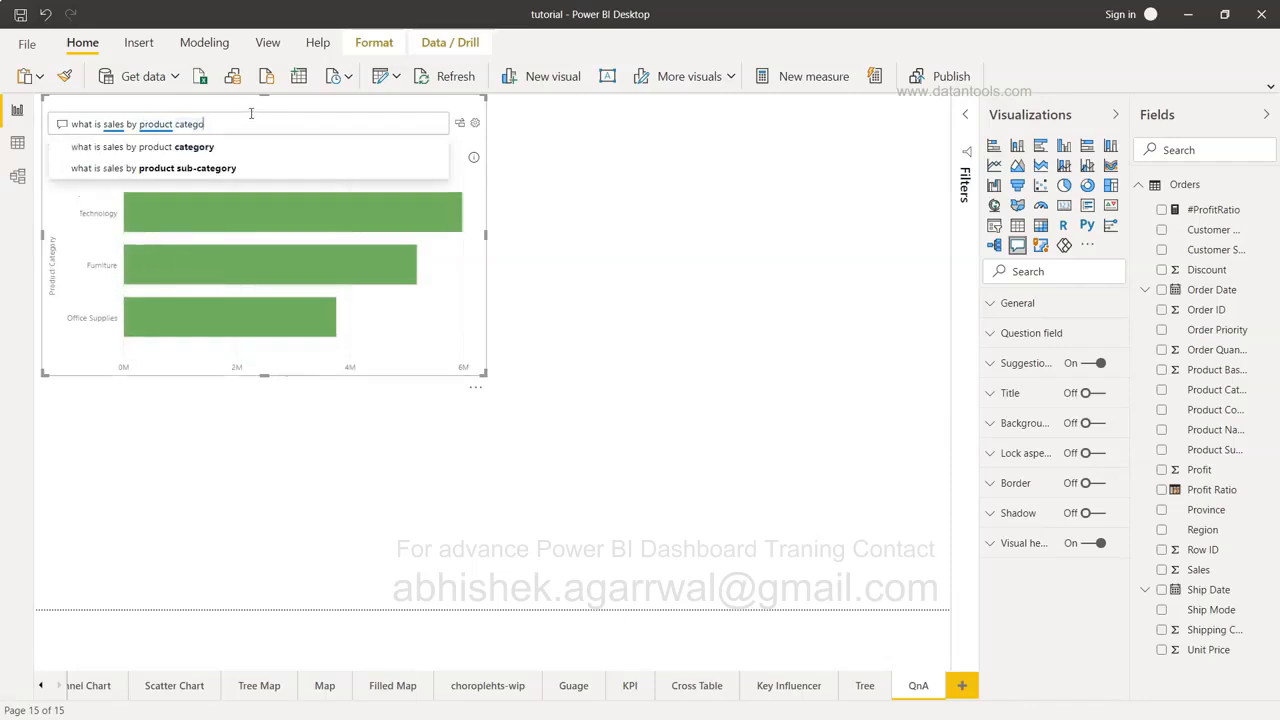
{"action": "left_click", "coordinate": [236, 170]}
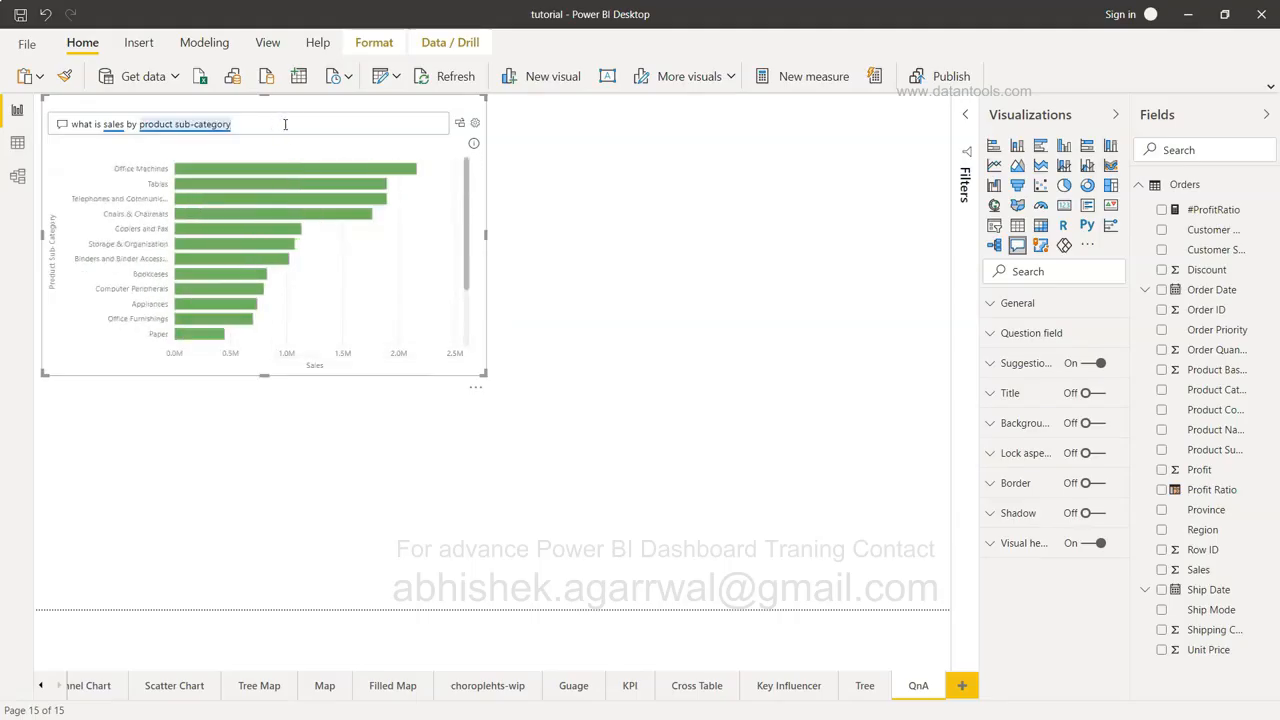
Append 'and Region' to the question so each sub-category's sales split by region.
{"action": "type", "text": "and"}
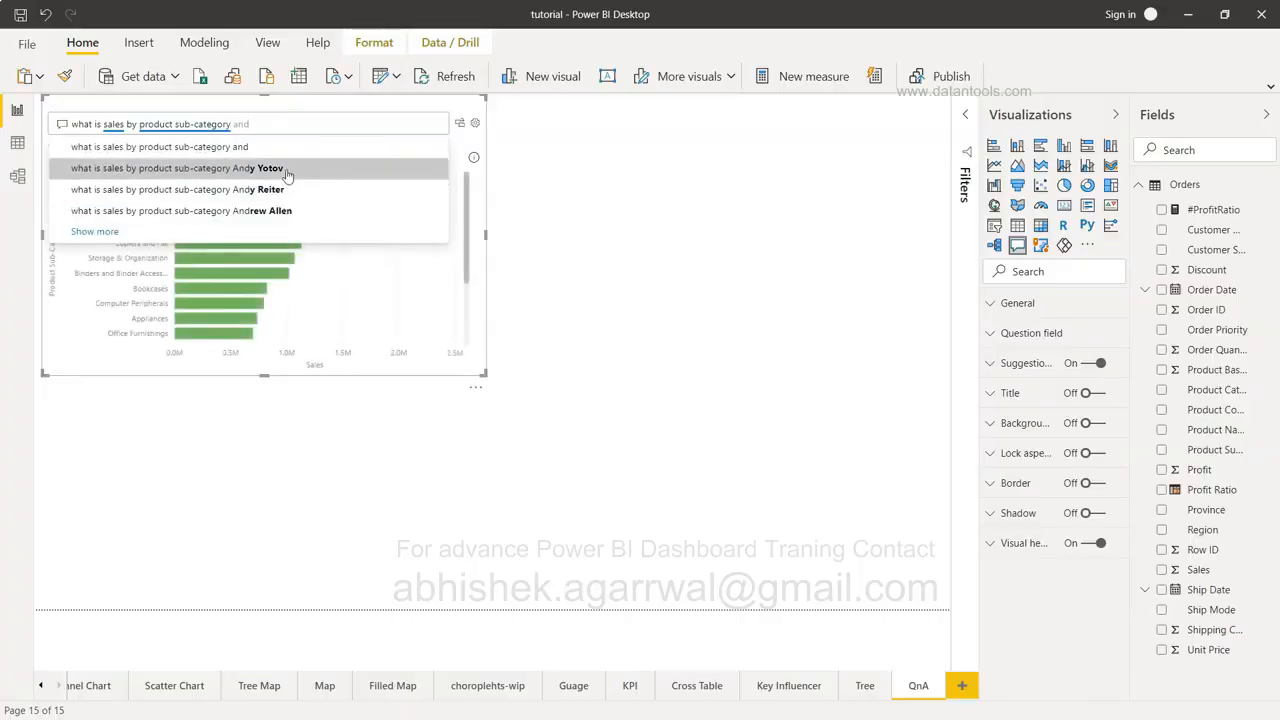
{"action": "type", "text": "Region"}
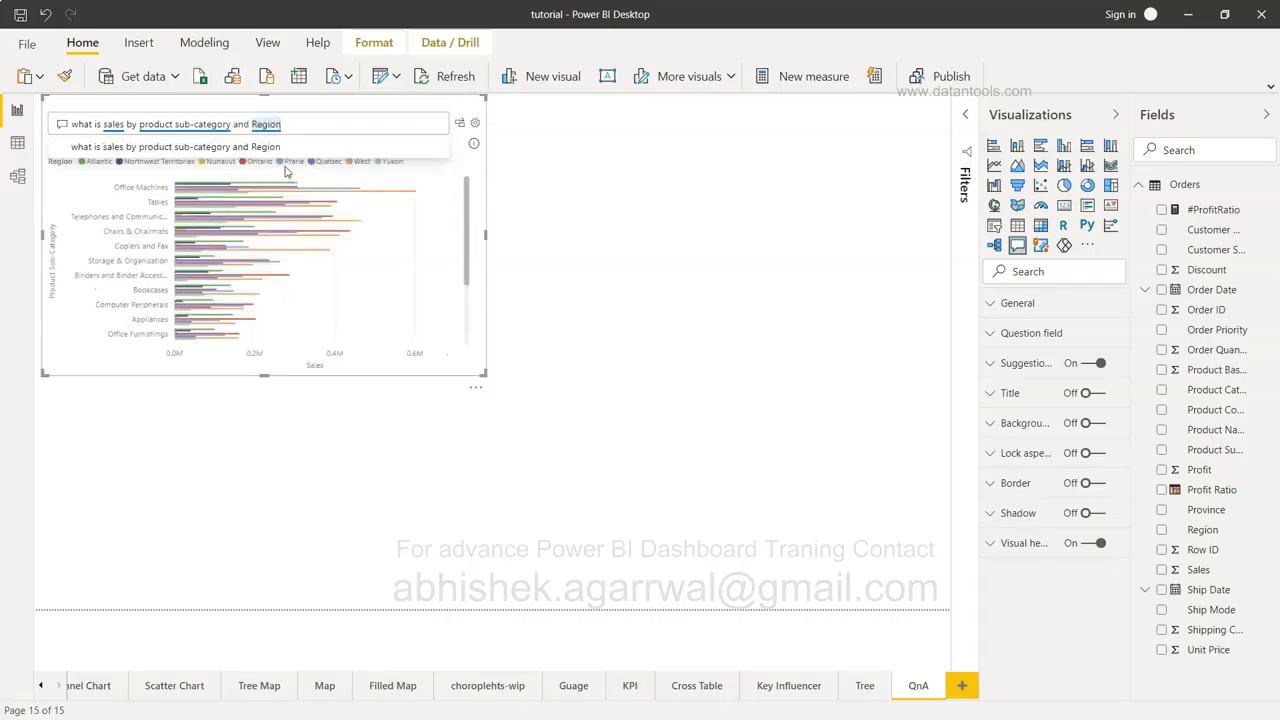
{"action": "left_click", "coordinate": [272, 147]}
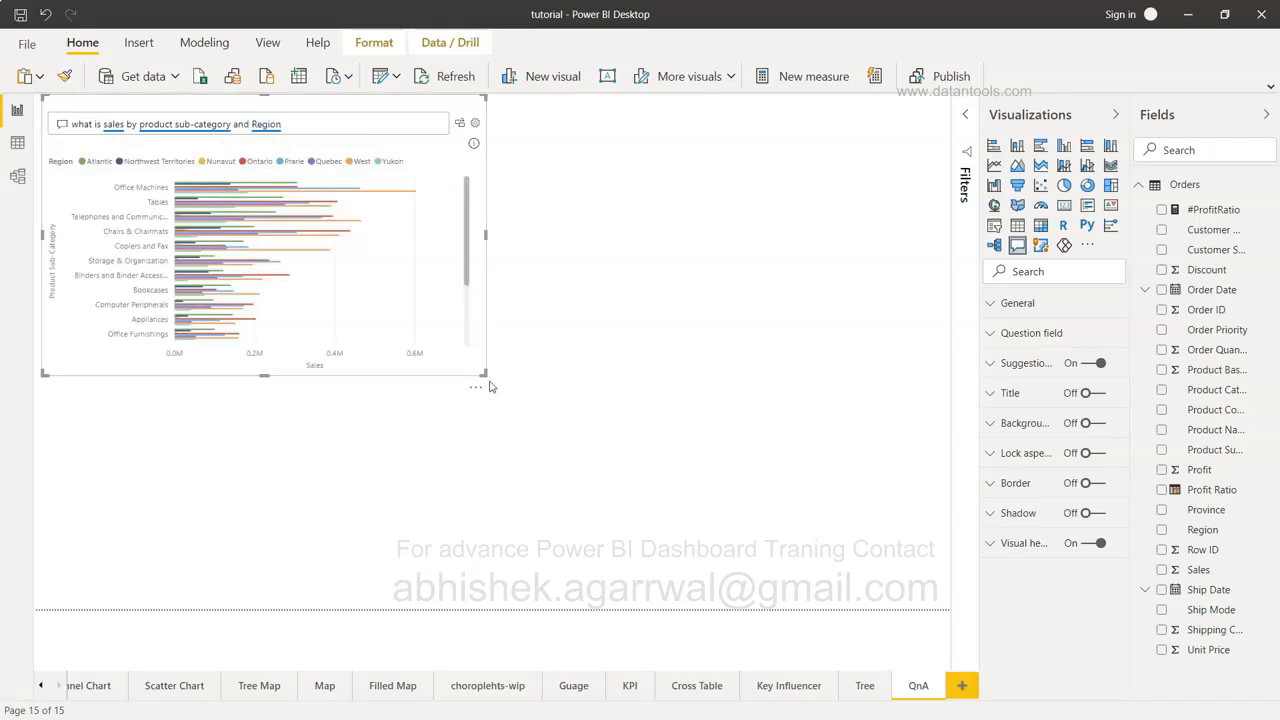
Stretch the Q&A visual across the canvas and delete Region from the question.
{"action": "left_click_drag", "start_coordinate": [486, 374], "coordinate": [951, 630]}
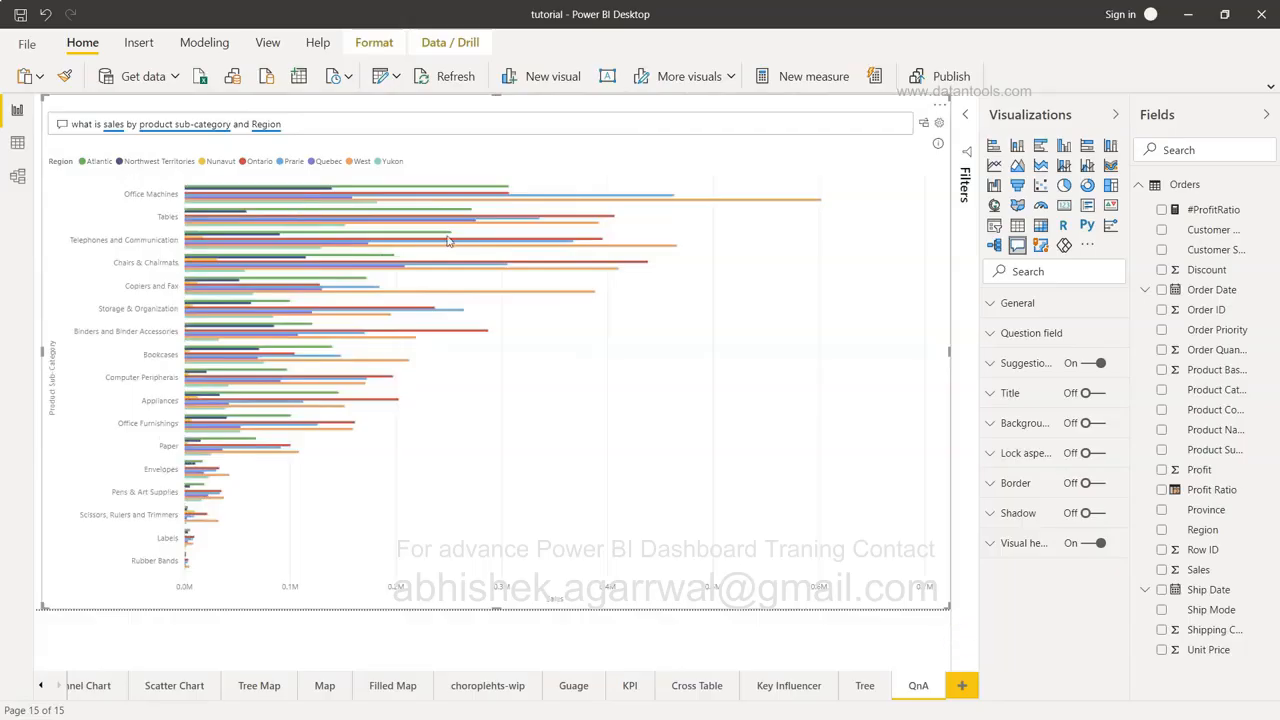
{"action": "mouse_move", "coordinate": [450, 243]}
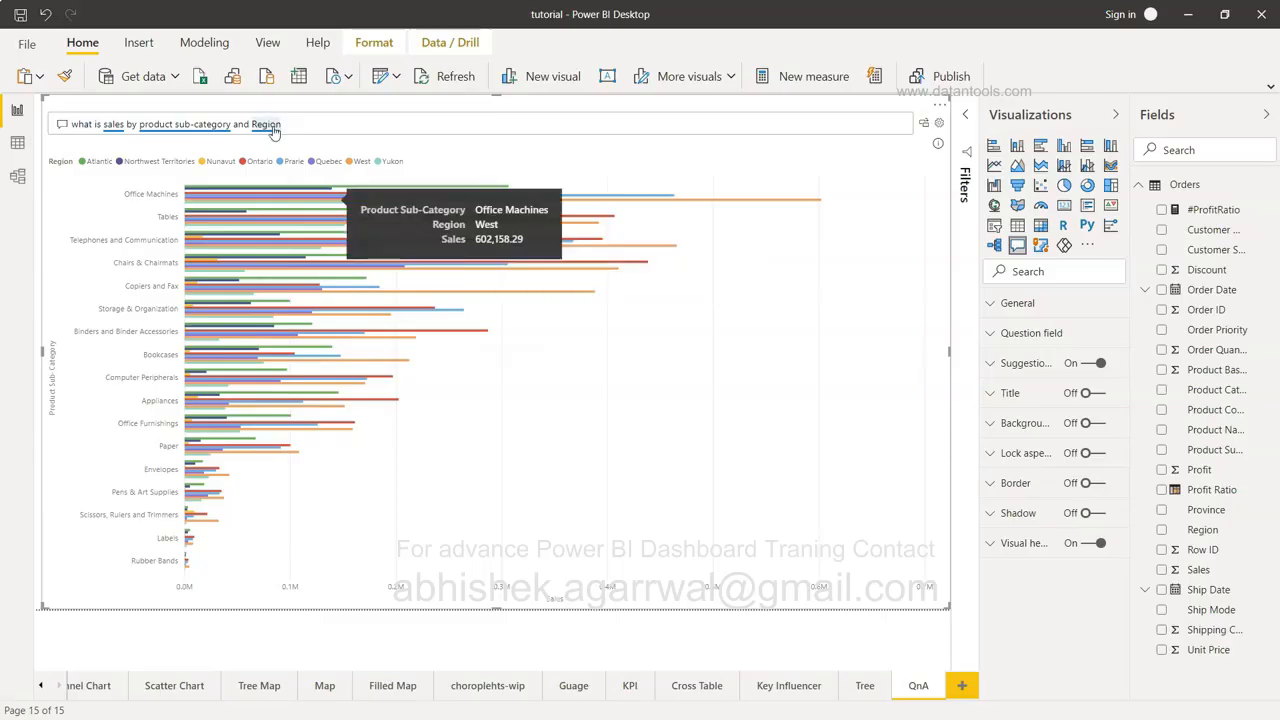
{"action": "left_click", "coordinate": [311, 124]}
{"action": "key", "text": "BackSpace"}
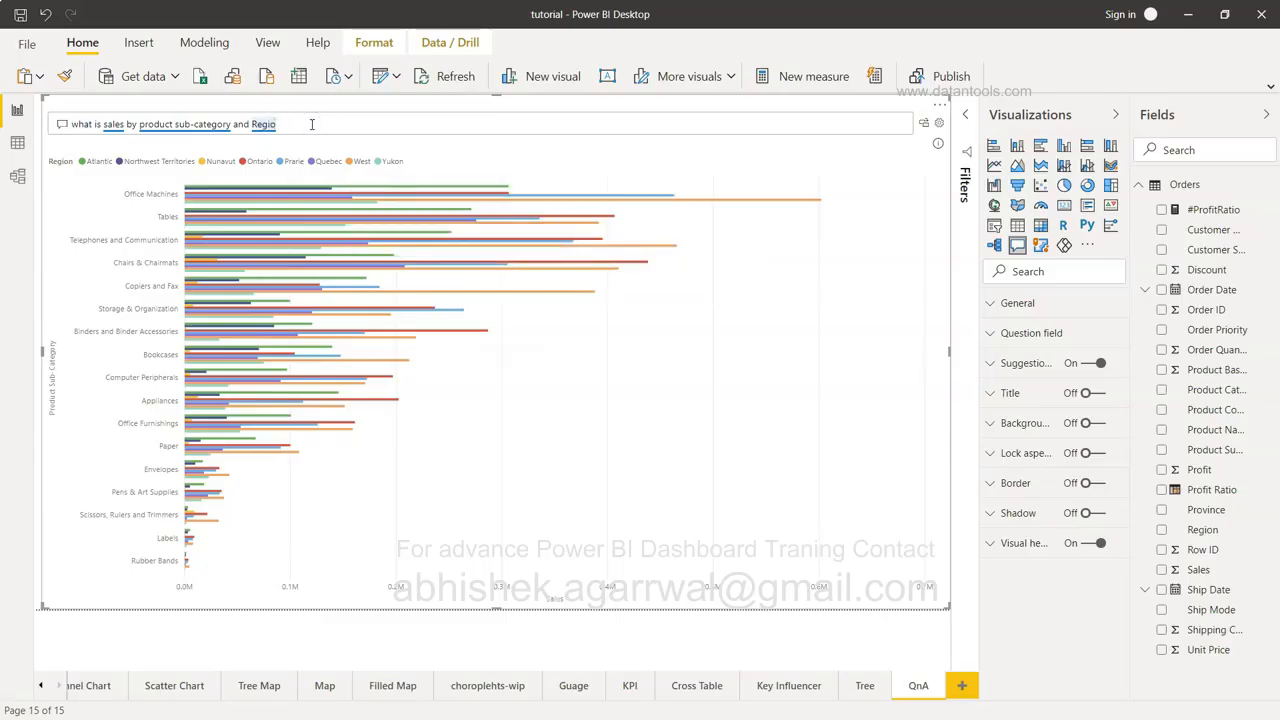
{"action": "key", "text": "BackSpace"}
{"action": "key", "text": "BackSpace"}
{"action": "key", "text": "BackSpace"}
{"action": "key", "text": "BackSpace"}
{"action": "key", "text": "BackSpace"}
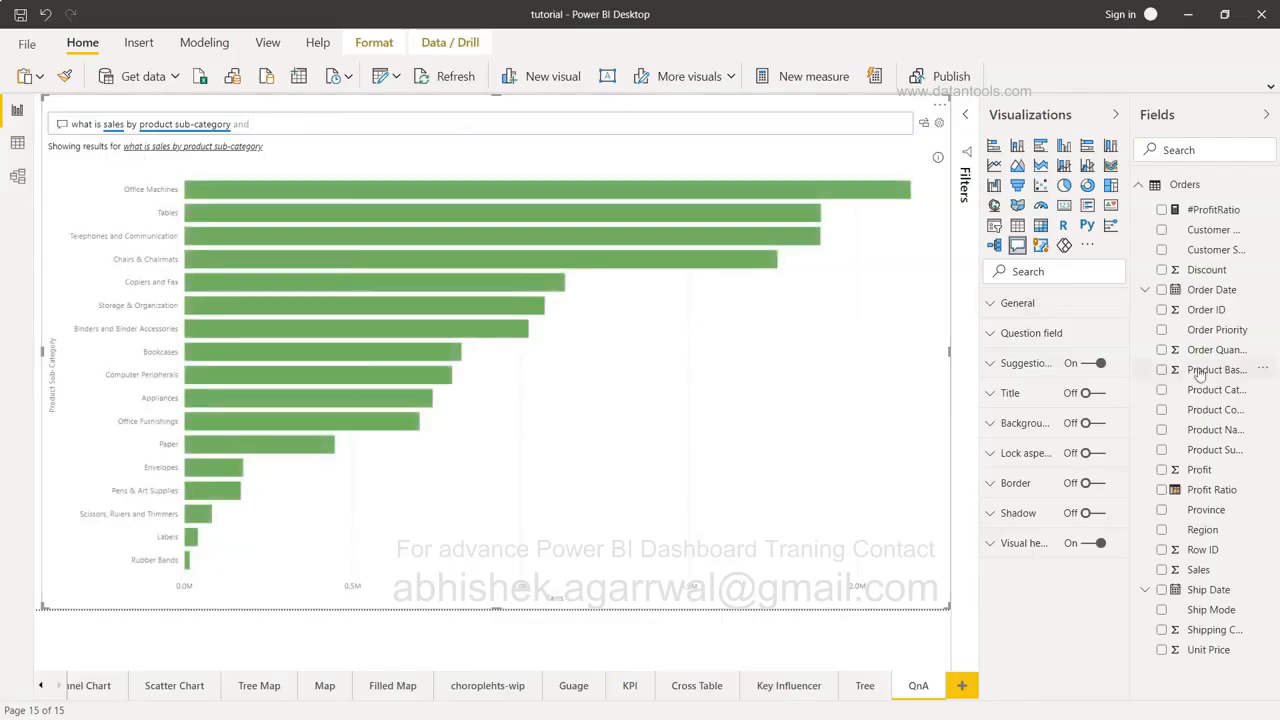
Add 'order priority' to the question, splitting sub-category sales into five priority levels.
{"action": "type", "text": "Order Pripro"}
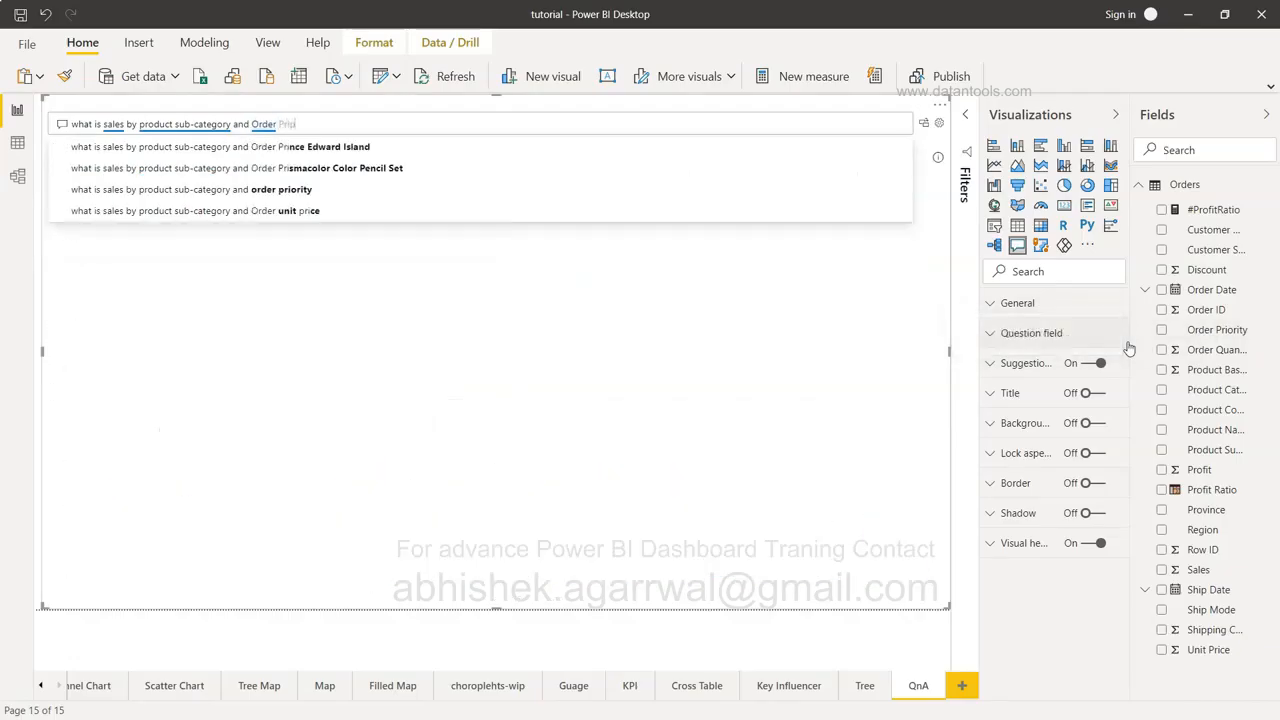
{"action": "key", "text": "BackSpace"}
{"action": "key", "text": "BackSpace"}
{"action": "key", "text": "BackSpace"}
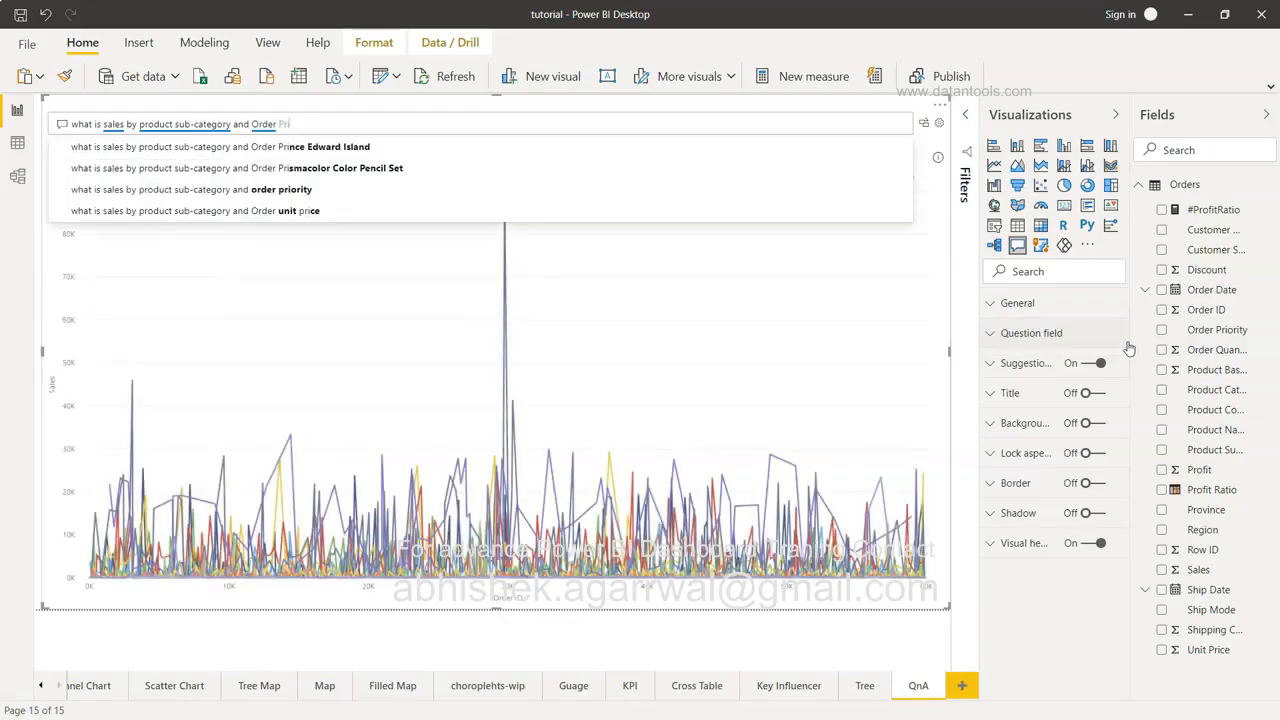
{"action": "type", "text": "ori"}
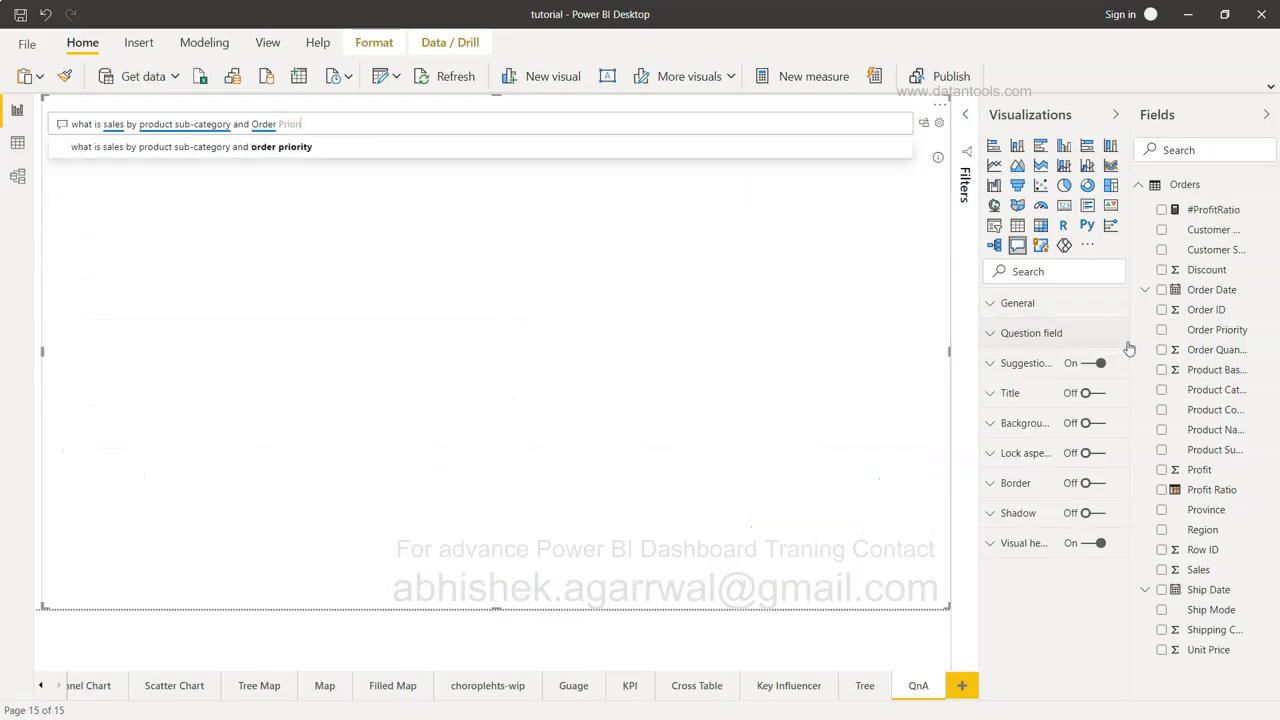
{"action": "left_click", "coordinate": [424, 147]}
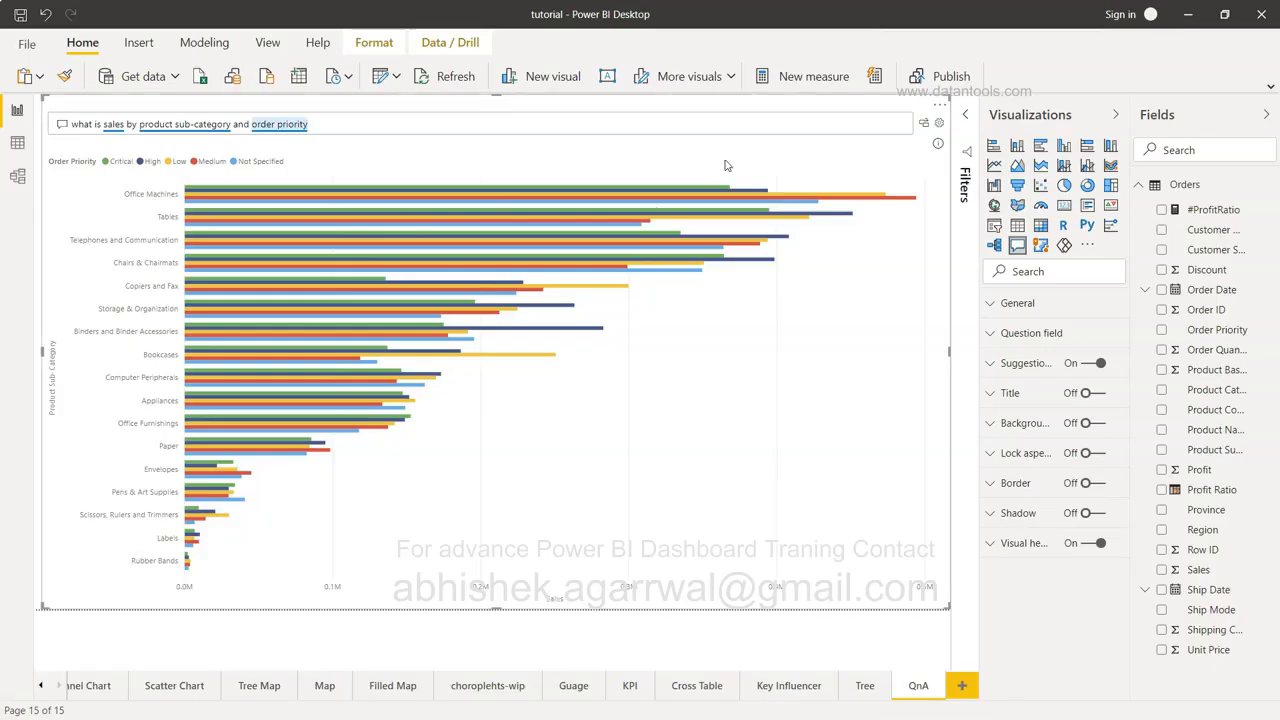
Replace the question with 'what is total profit by customer segment'.
{"action": "triple_click", "coordinate": [394, 127]}
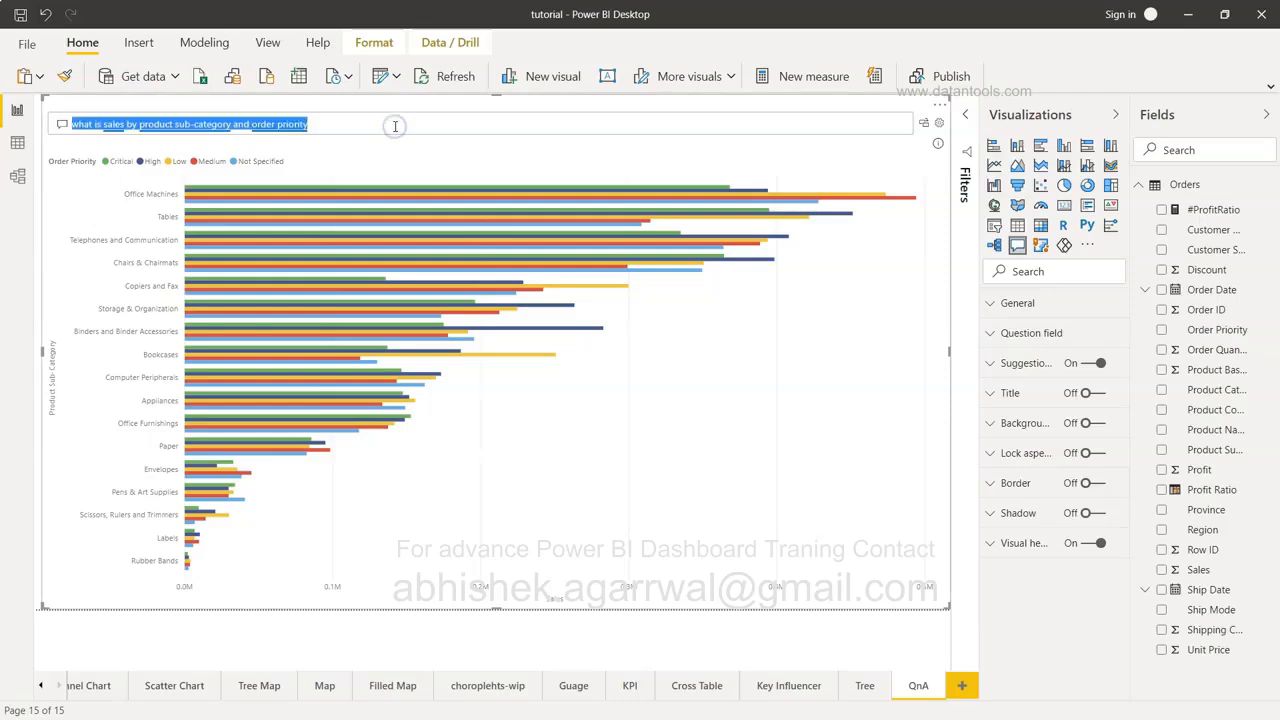
{"action": "type", "text": "what is total"}
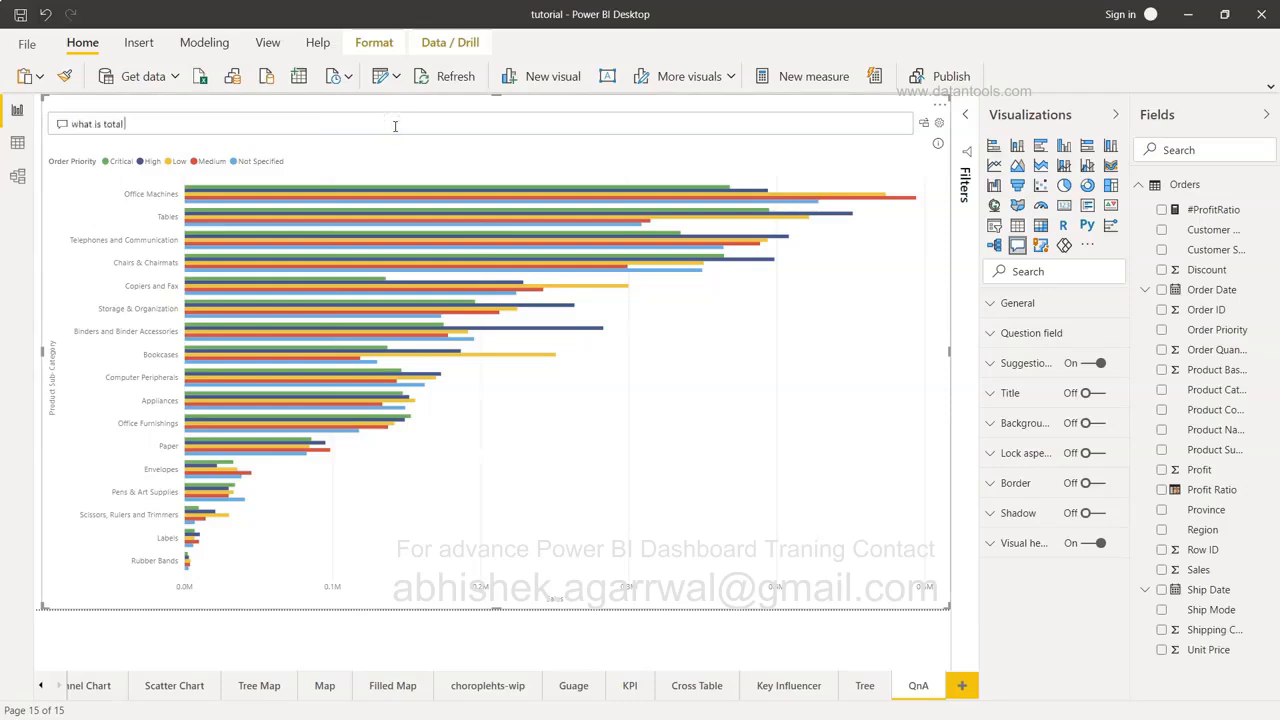
{"action": "type", "text": " sales"}
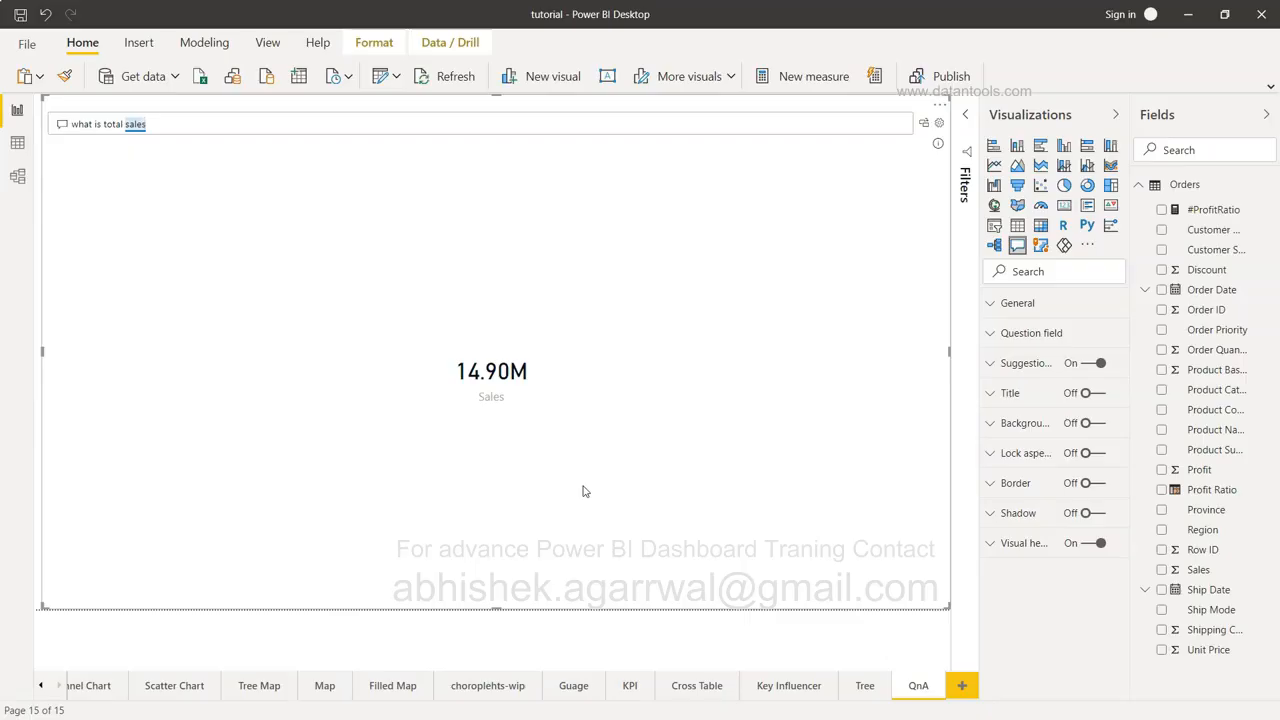
{"action": "key", "text": "BackSpace"}
{"action": "key", "text": "BackSpace"}
{"action": "key", "text": "BackSpace"}
{"action": "key", "text": "BackSpace"}
{"action": "key", "text": "BackSpace"}
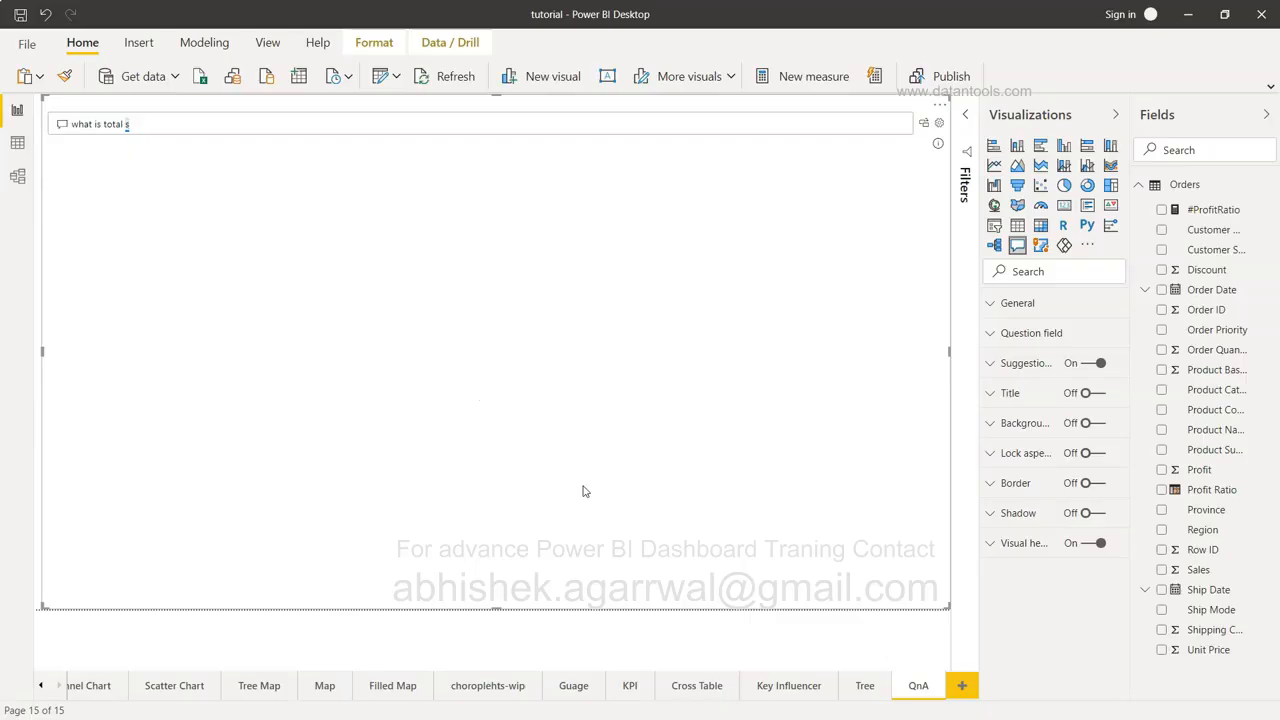
{"action": "type", "text": "profi"}
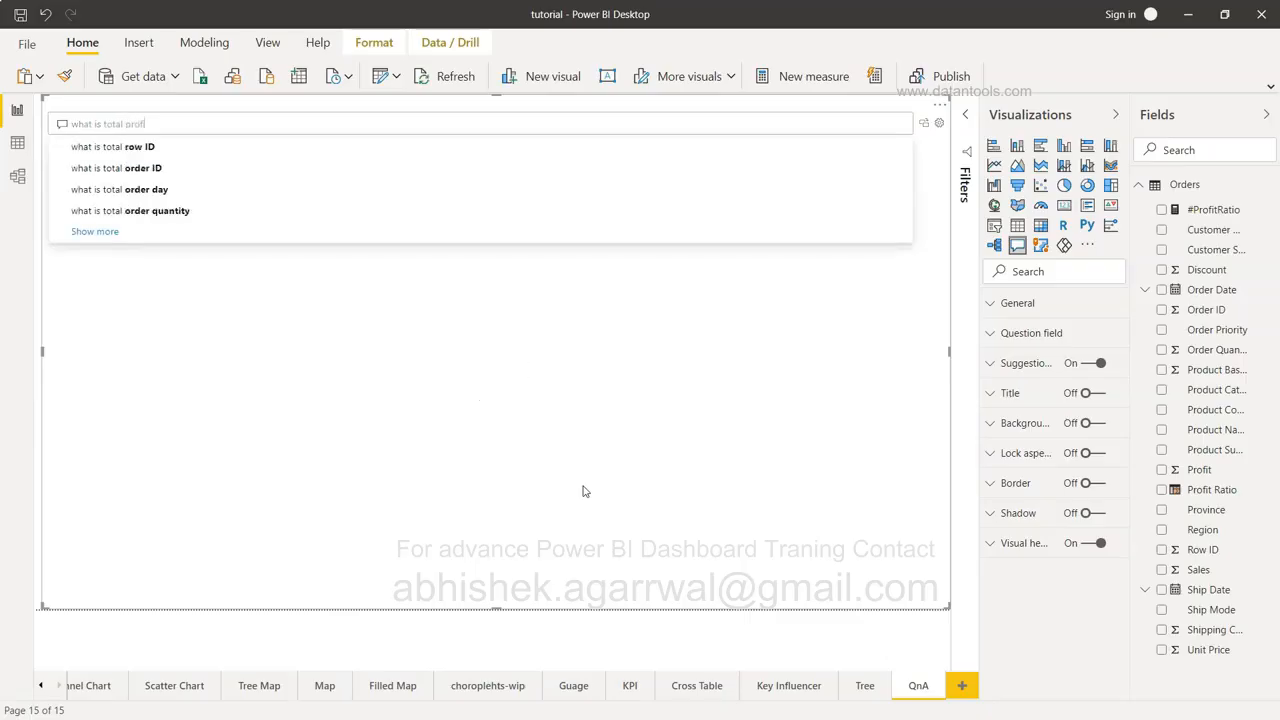
{"action": "type", "text": "t by customer"}
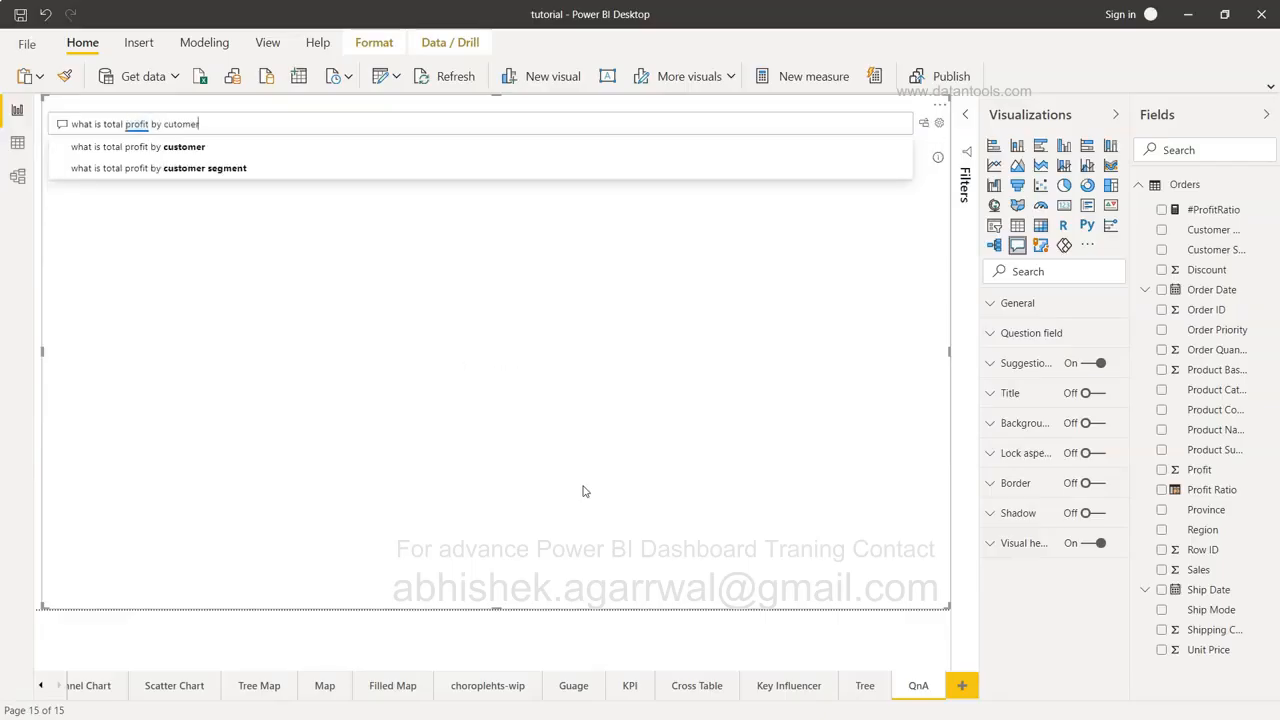
{"action": "left_click", "coordinate": [294, 170]}
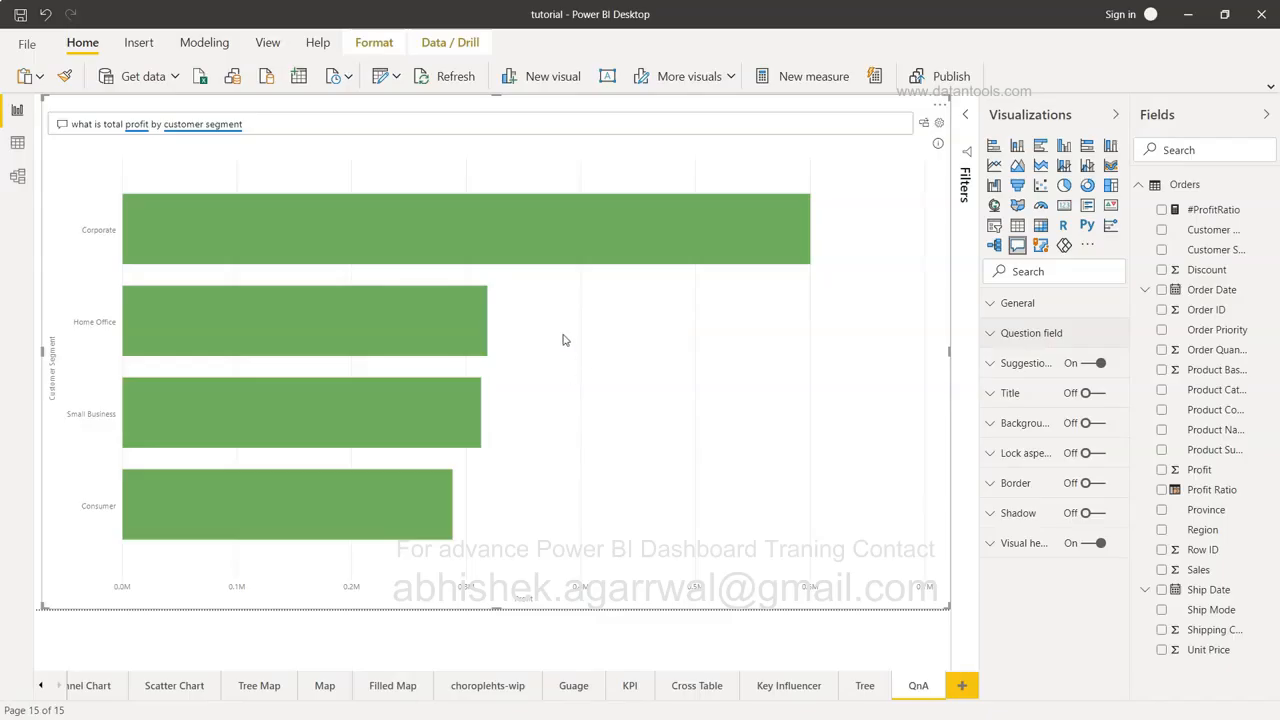
Open Q&A setup, browse the Orders table's field synonyms, then go to Review questions.
{"action": "left_click", "coordinate": [940, 127]}
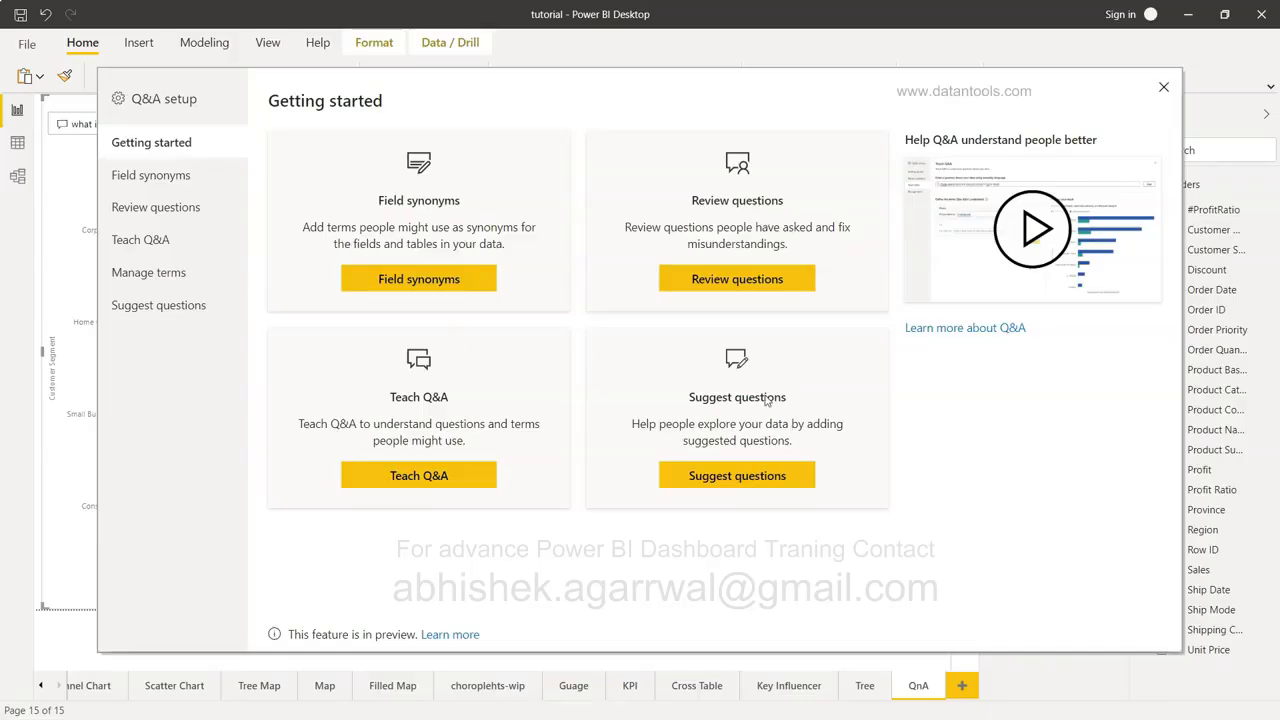
{"action": "left_click", "coordinate": [142, 175]}
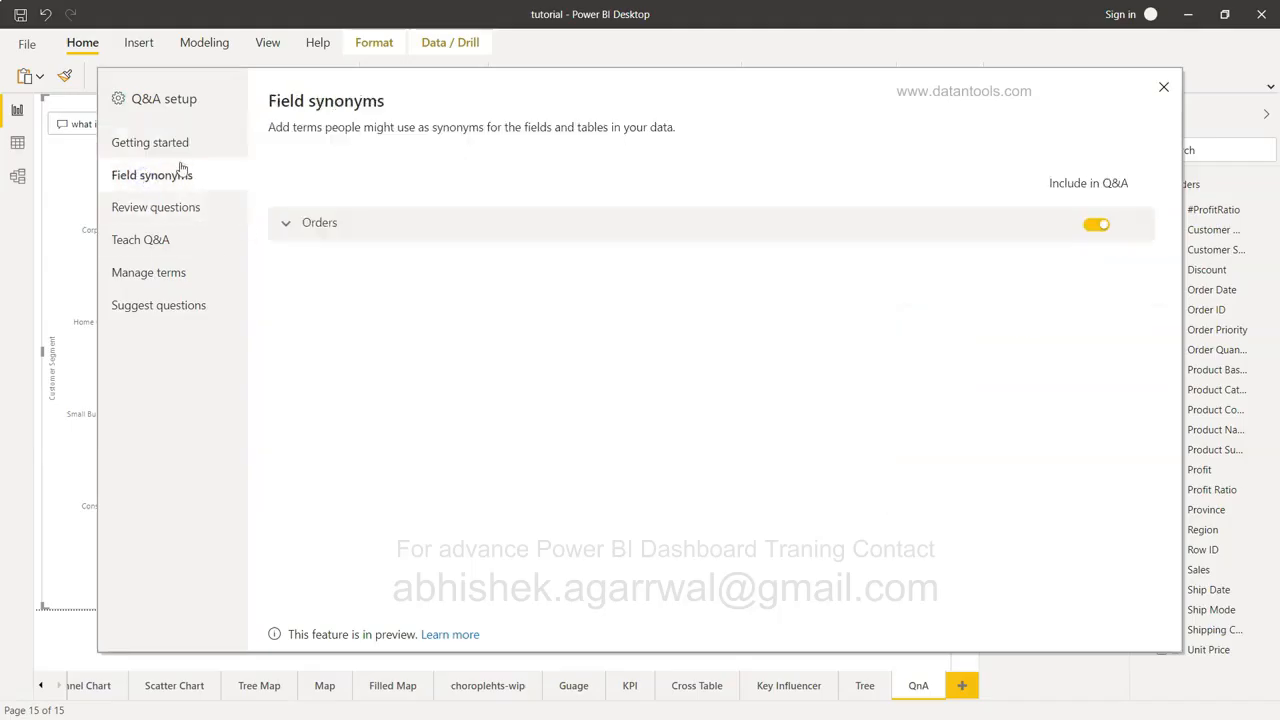
{"action": "left_click", "coordinate": [175, 145]}
{"action": "left_click", "coordinate": [155, 176]}
{"action": "left_click", "coordinate": [360, 235]}
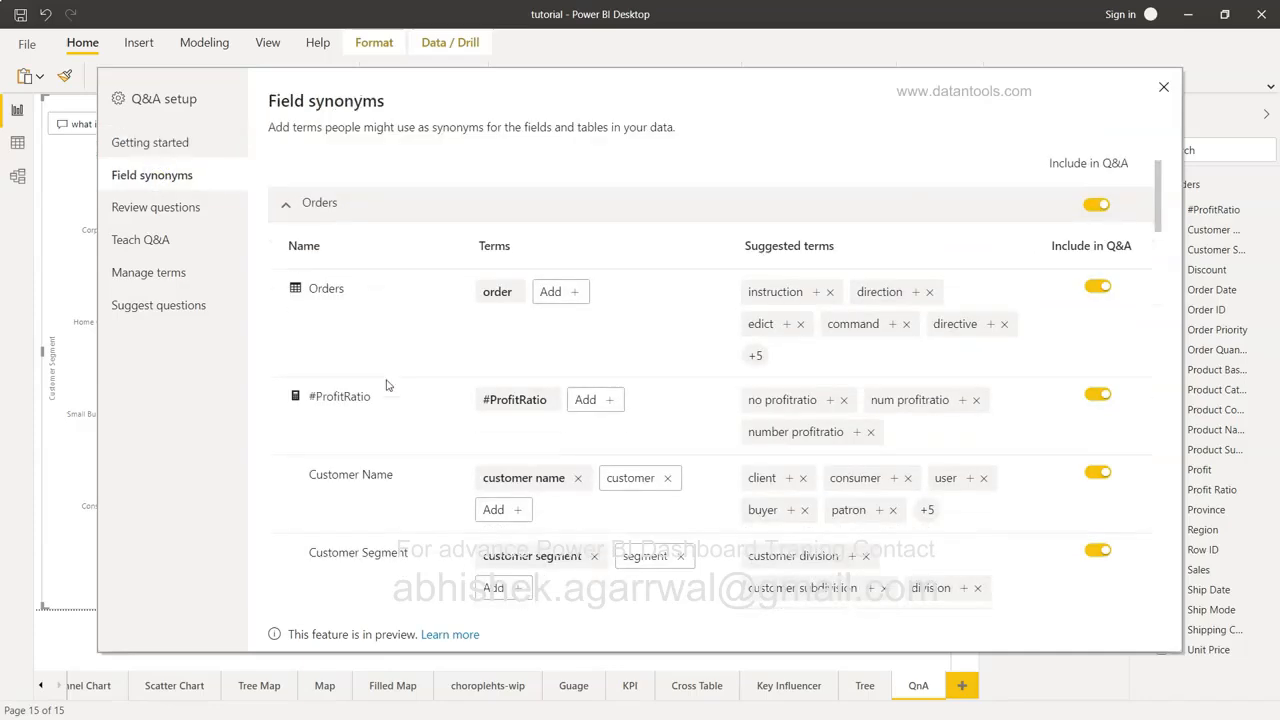
{"action": "scroll", "coordinate": [388, 385], "scroll_direction": "down", "scroll_amount": 8}
{"action": "scroll", "coordinate": [388, 385], "scroll_direction": "down", "scroll_amount": 6}
{"action": "scroll", "coordinate": [386, 382], "scroll_direction": "up", "scroll_amount": 10}
{"action": "left_click", "coordinate": [196, 213]}
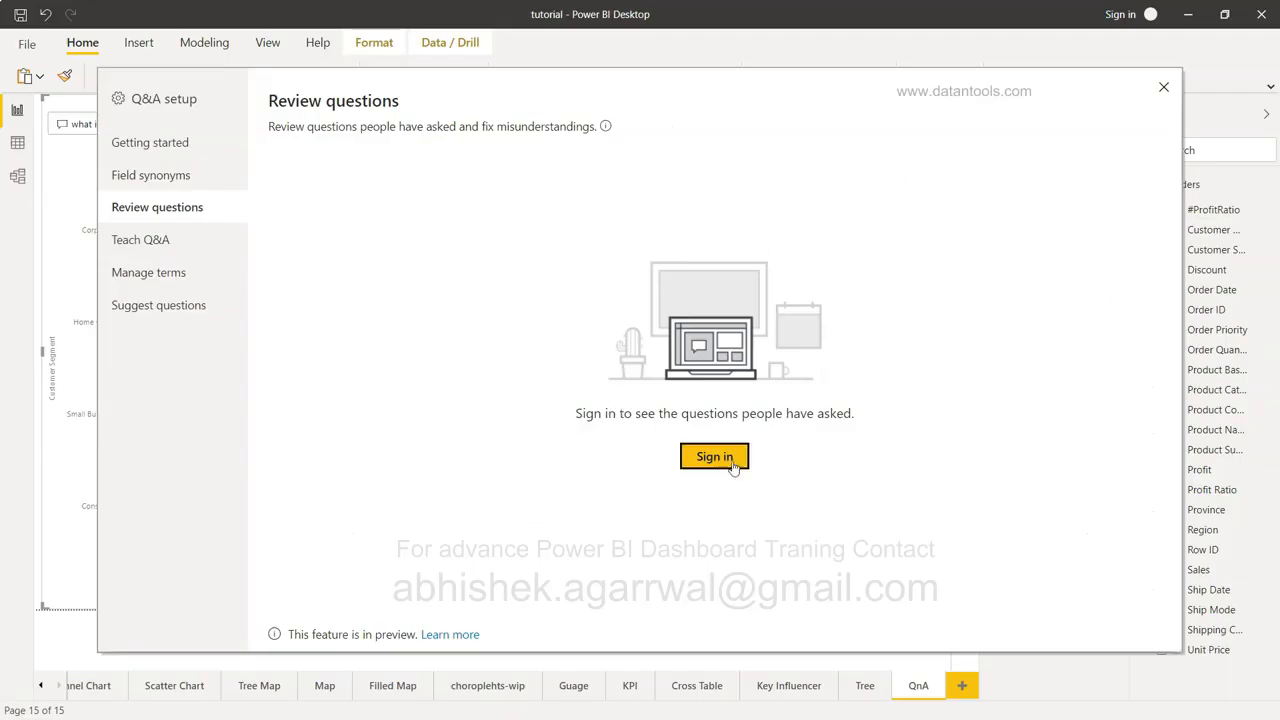
View the Teach Q&A, Manage terms and Suggest questions pages, then close Q&A setup.
{"action": "left_click", "coordinate": [195, 252]}
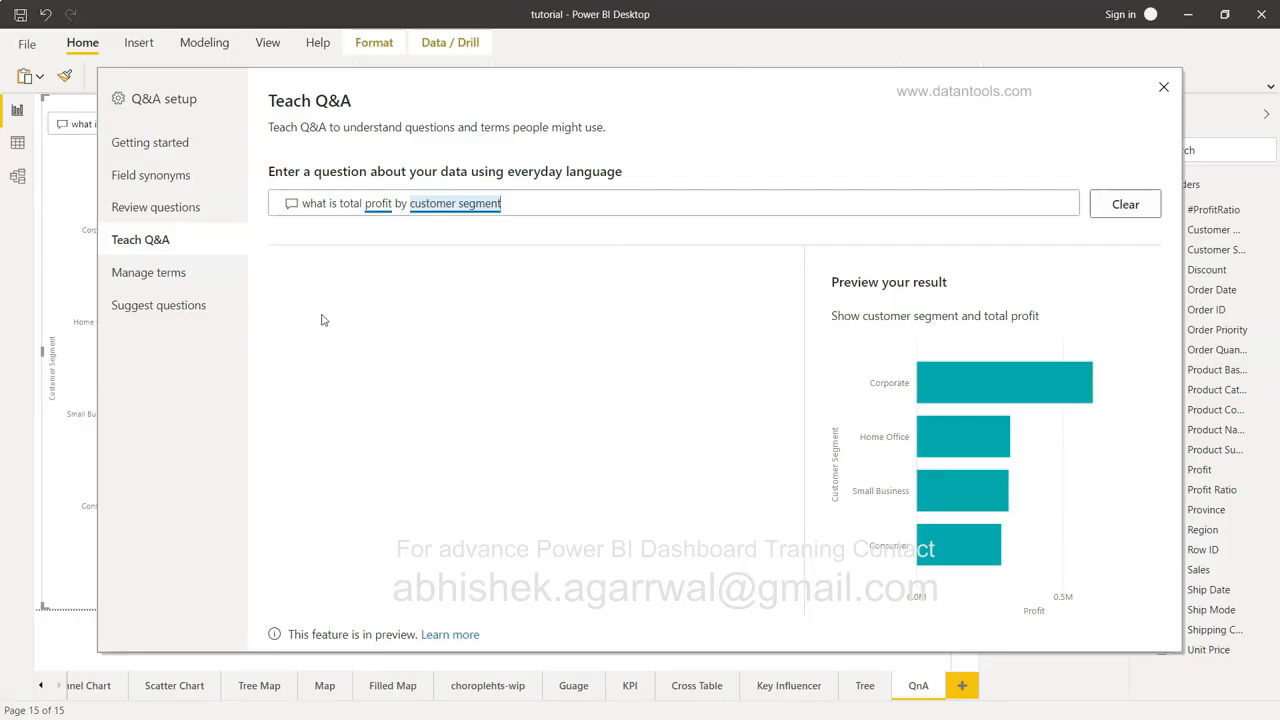
{"action": "left_click", "coordinate": [188, 275]}
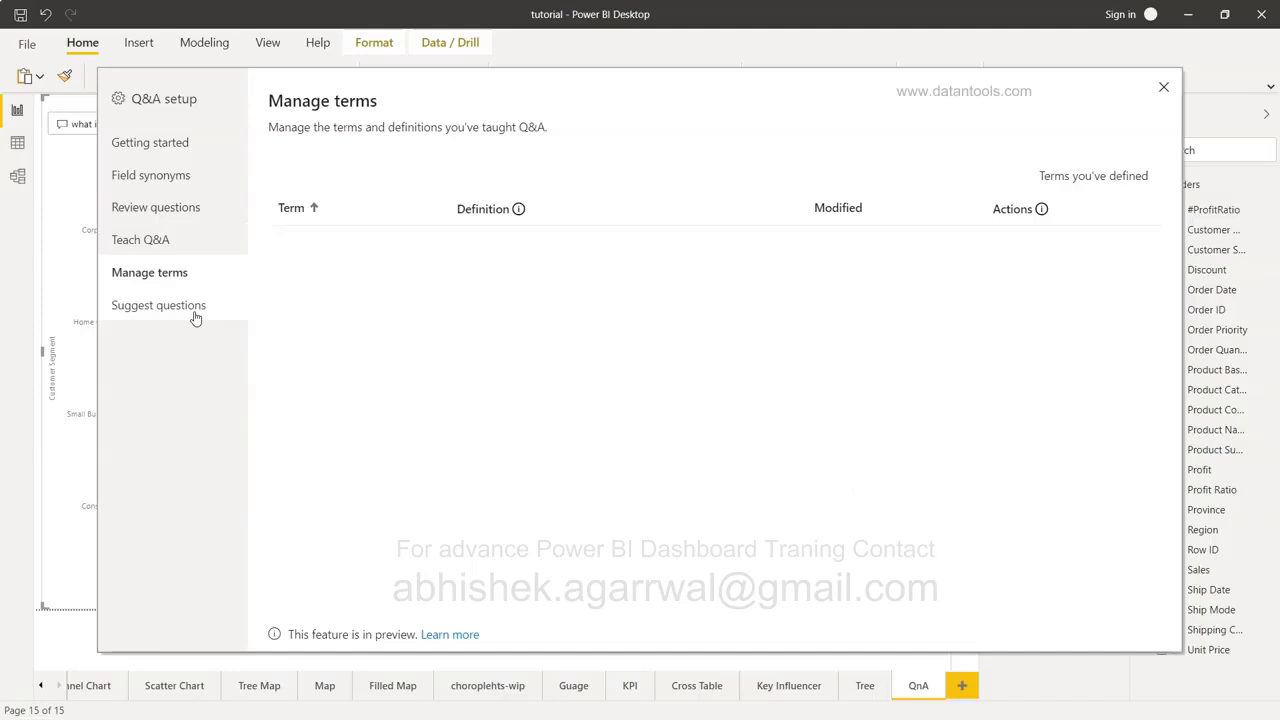
{"action": "left_click", "coordinate": [196, 318]}
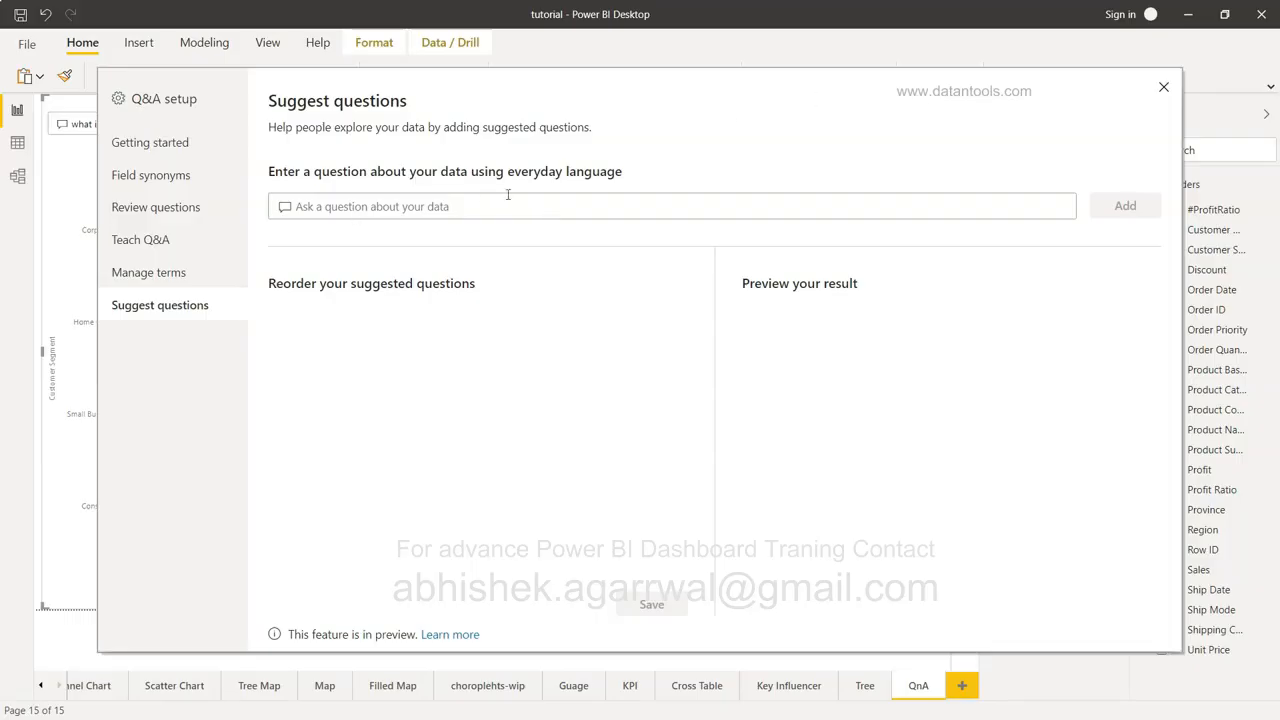
{"action": "left_click", "coordinate": [1164, 87]}
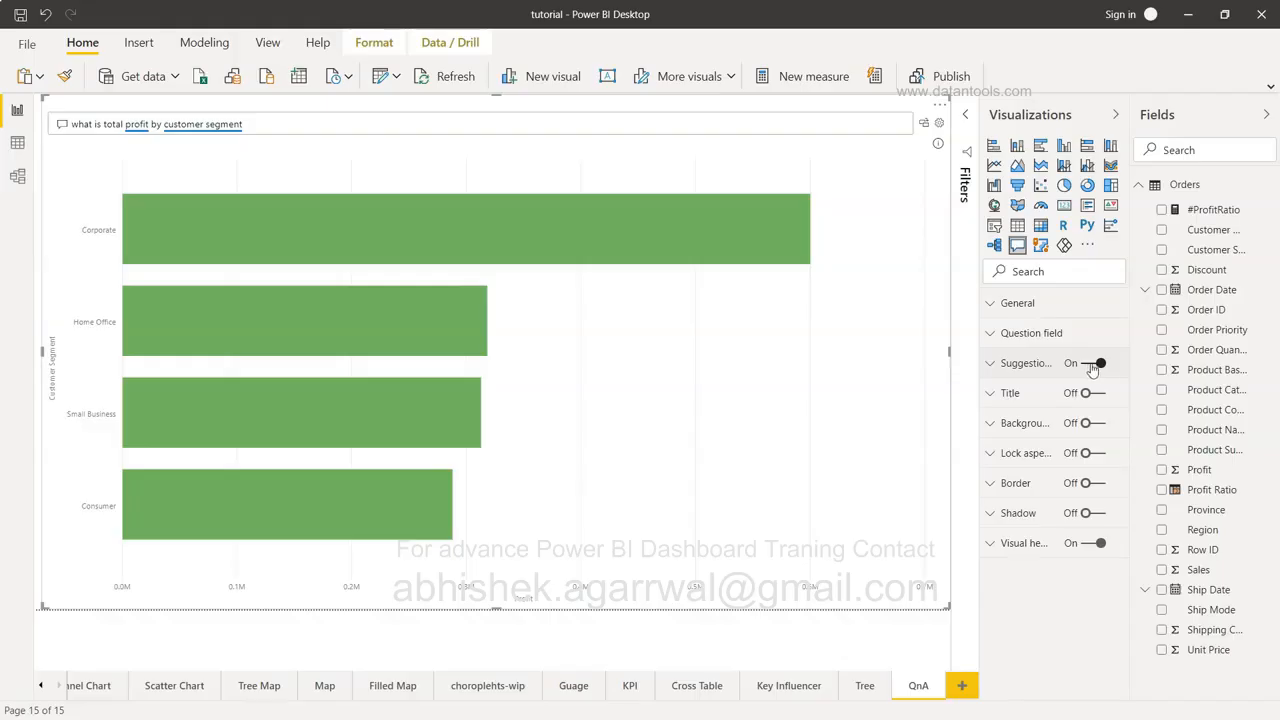
Expand the Question field formatting section and review its colour and font options.
{"action": "left_click", "coordinate": [1010, 334]}
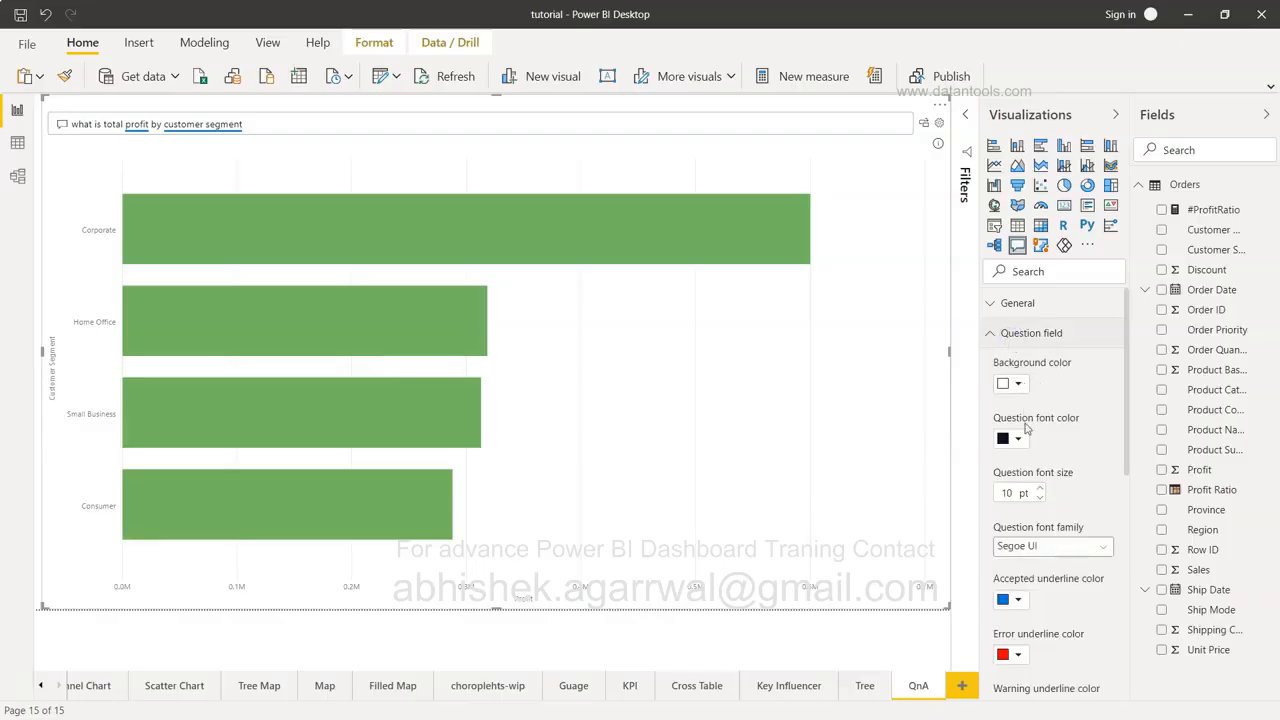
{"action": "scroll", "coordinate": [1066, 492], "scroll_direction": "down", "scroll_amount": 2}
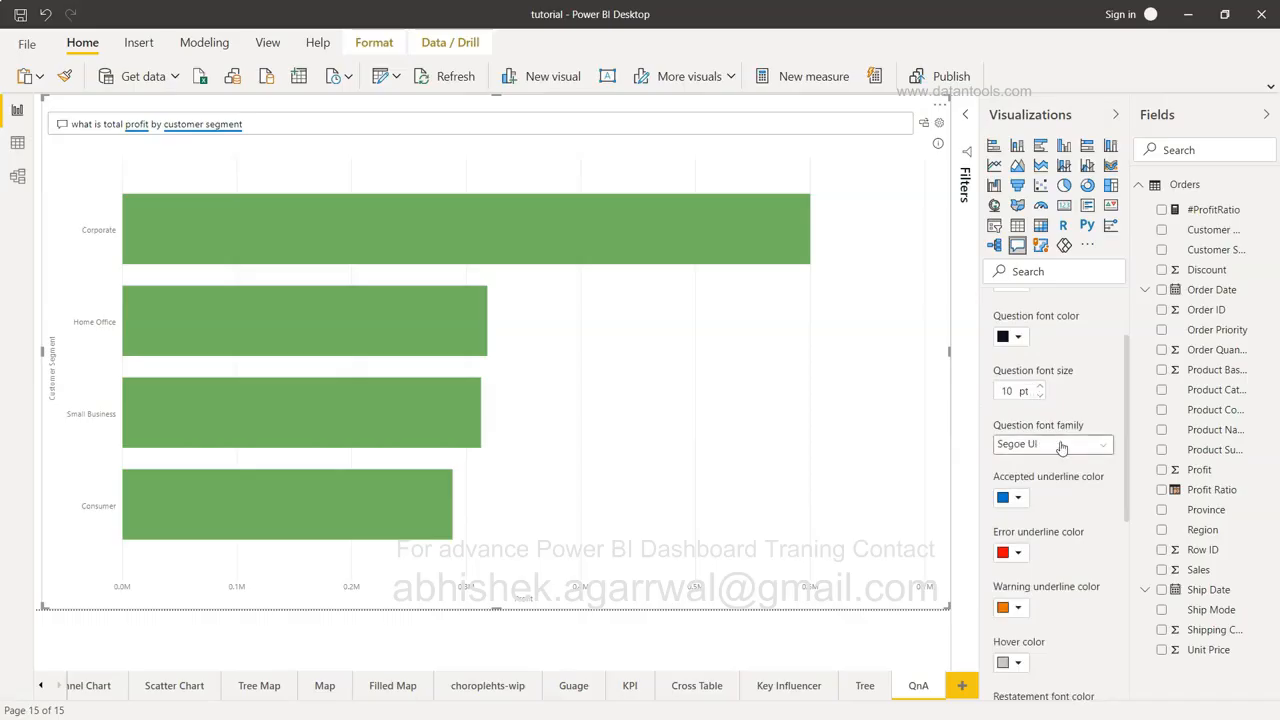
{"action": "scroll", "coordinate": [1053, 444], "scroll_direction": "down", "scroll_amount": 2}
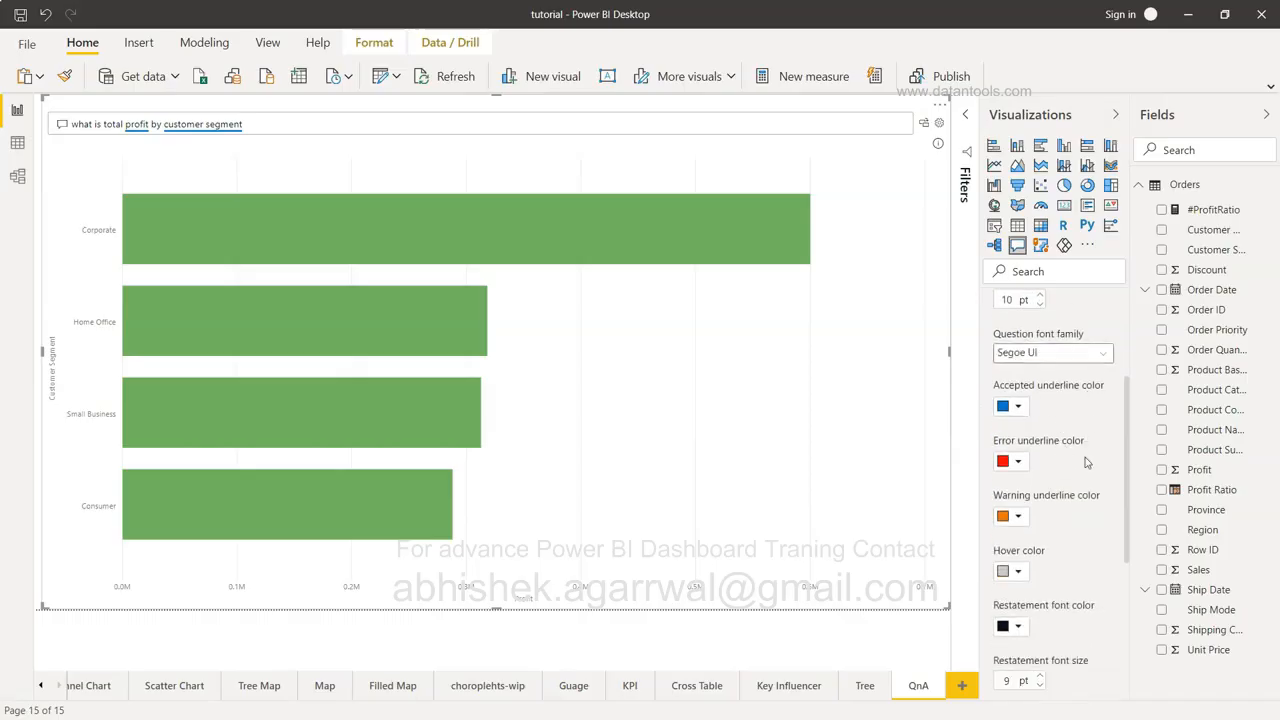
{"action": "scroll", "coordinate": [1088, 458], "scroll_direction": "down", "scroll_amount": 6}
{"action": "scroll", "coordinate": [1088, 462], "scroll_direction": "up", "scroll_amount": 10}
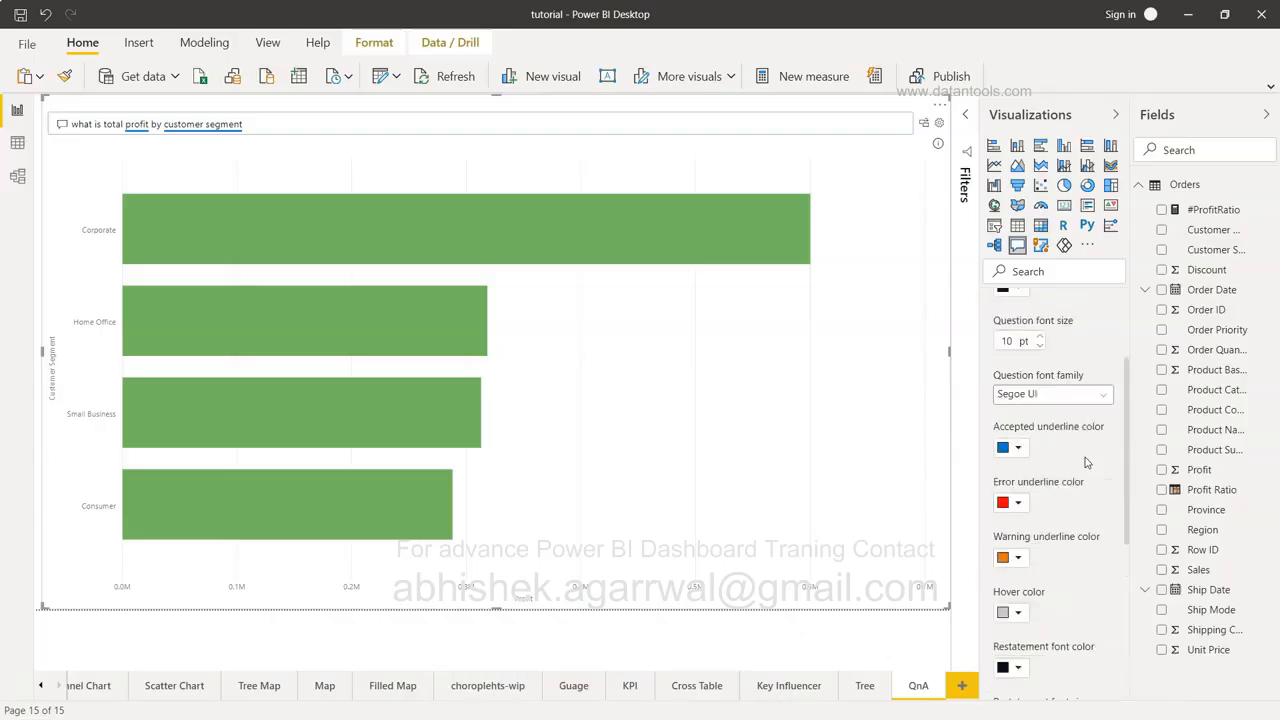
{"action": "scroll", "coordinate": [1087, 462], "scroll_direction": "down", "scroll_amount": 8}
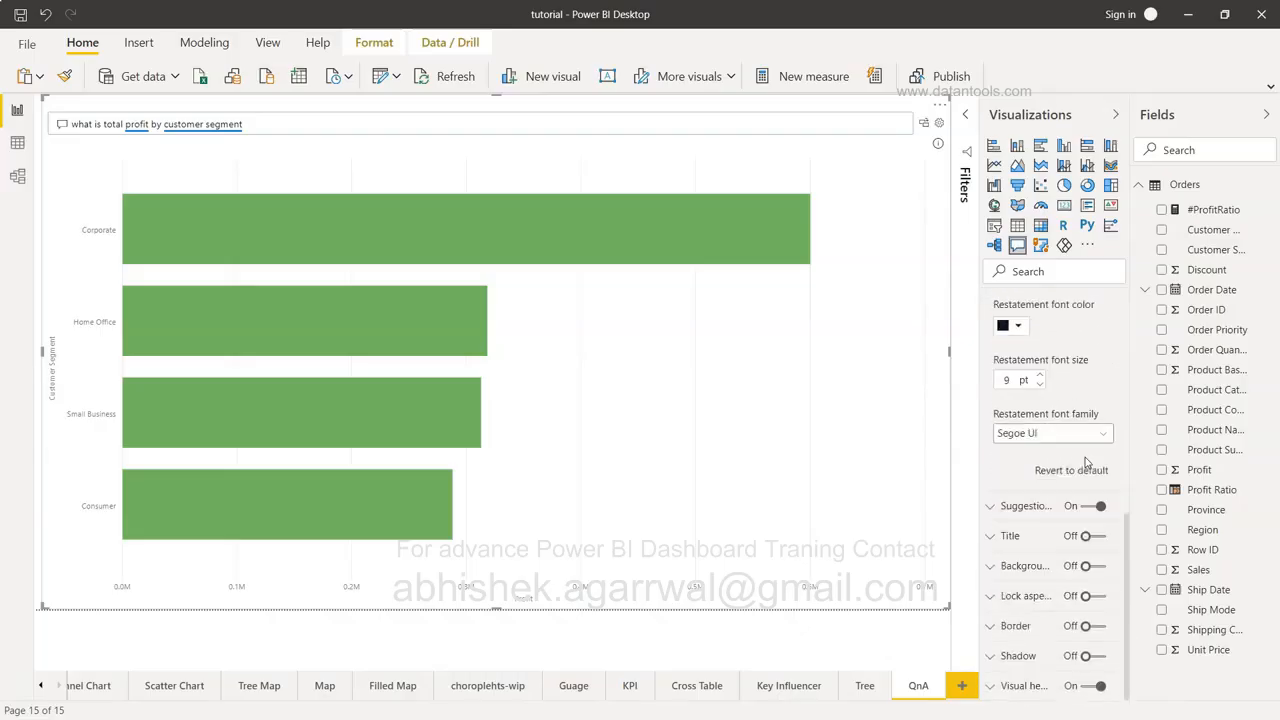
Expand the Suggestions formatting section and review its font sizes and families.
{"action": "left_click", "coordinate": [1001, 506]}
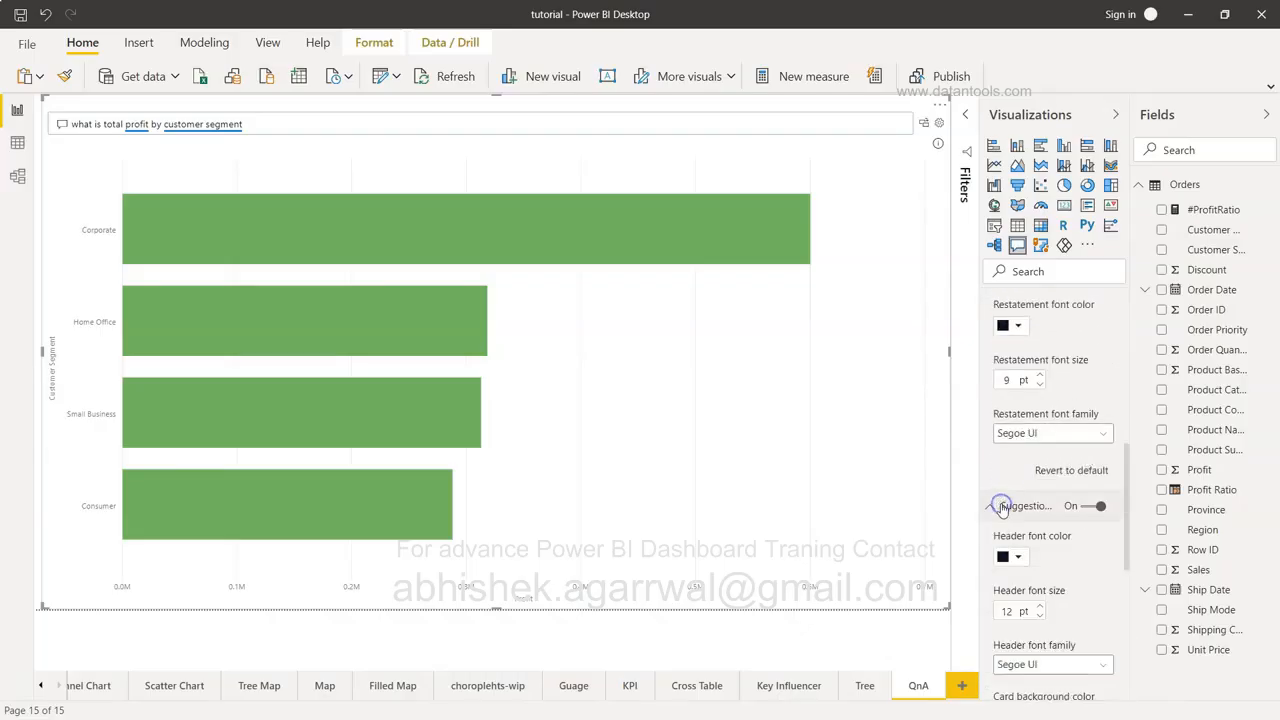
{"action": "scroll", "coordinate": [1000, 508], "scroll_direction": "down", "scroll_amount": 4}
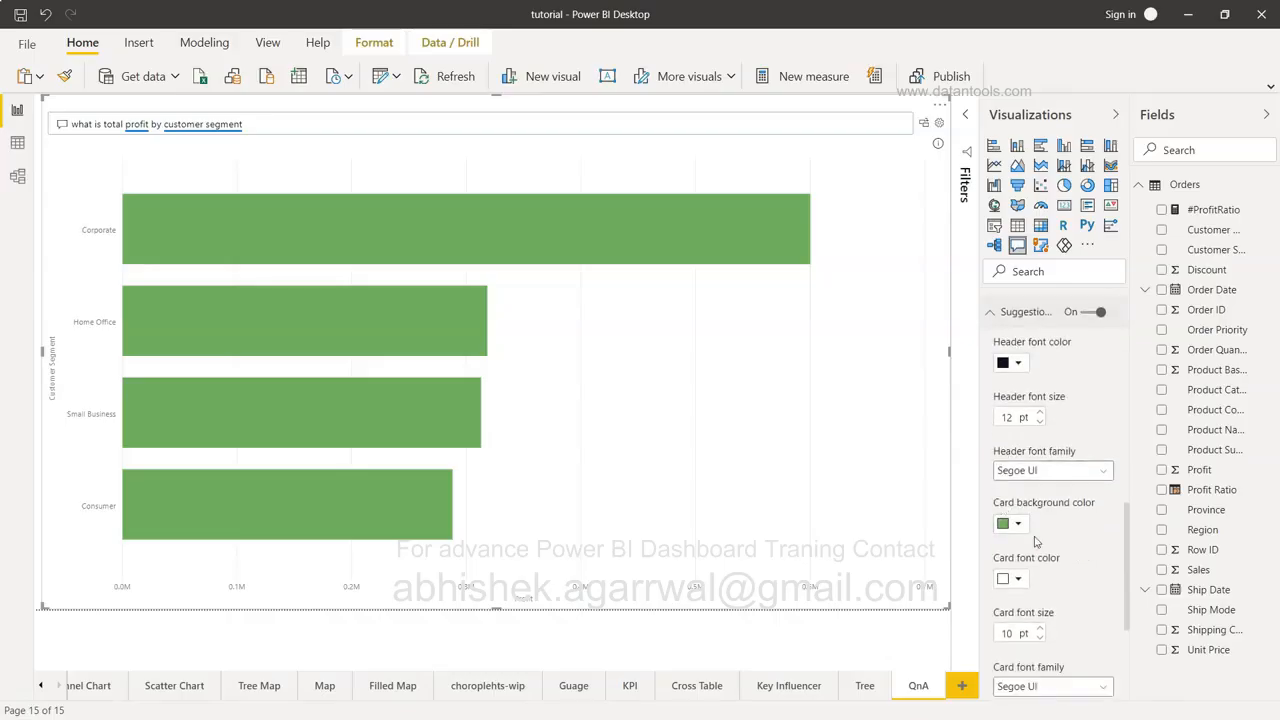
{"action": "scroll", "coordinate": [1036, 541], "scroll_direction": "down", "scroll_amount": 3}
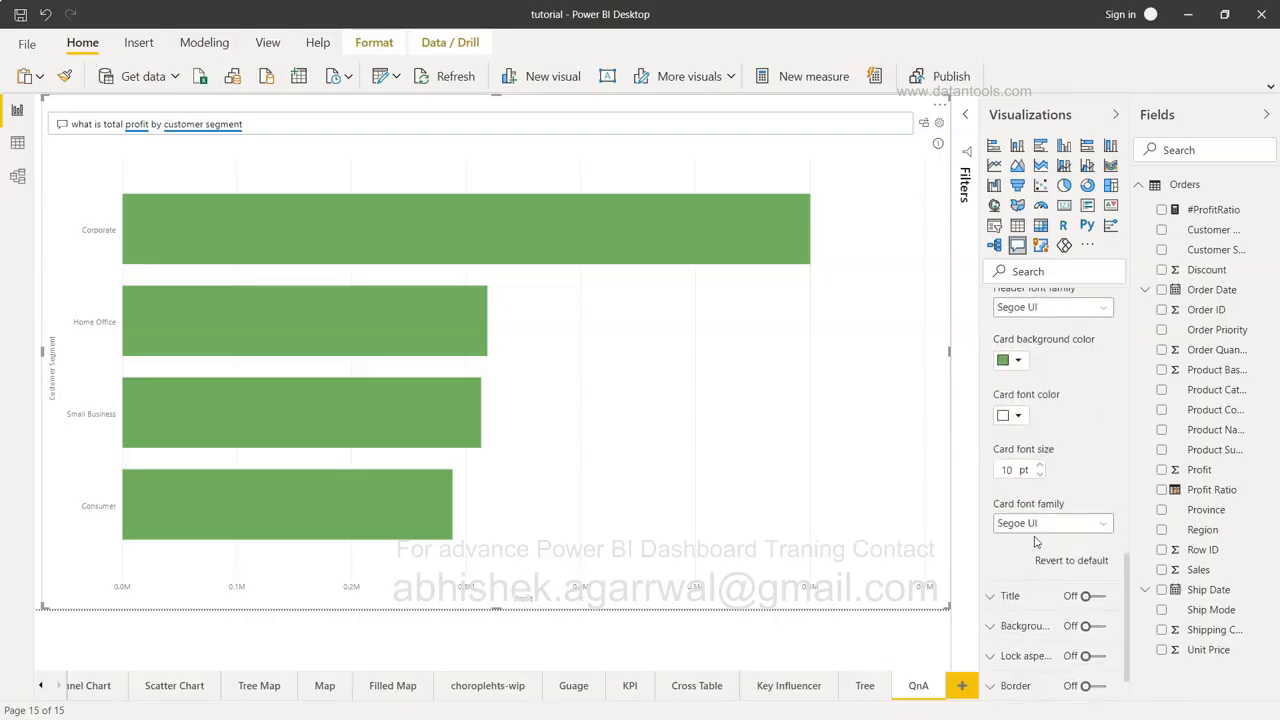
{"action": "scroll", "coordinate": [1036, 541], "scroll_direction": "down", "scroll_amount": 1}
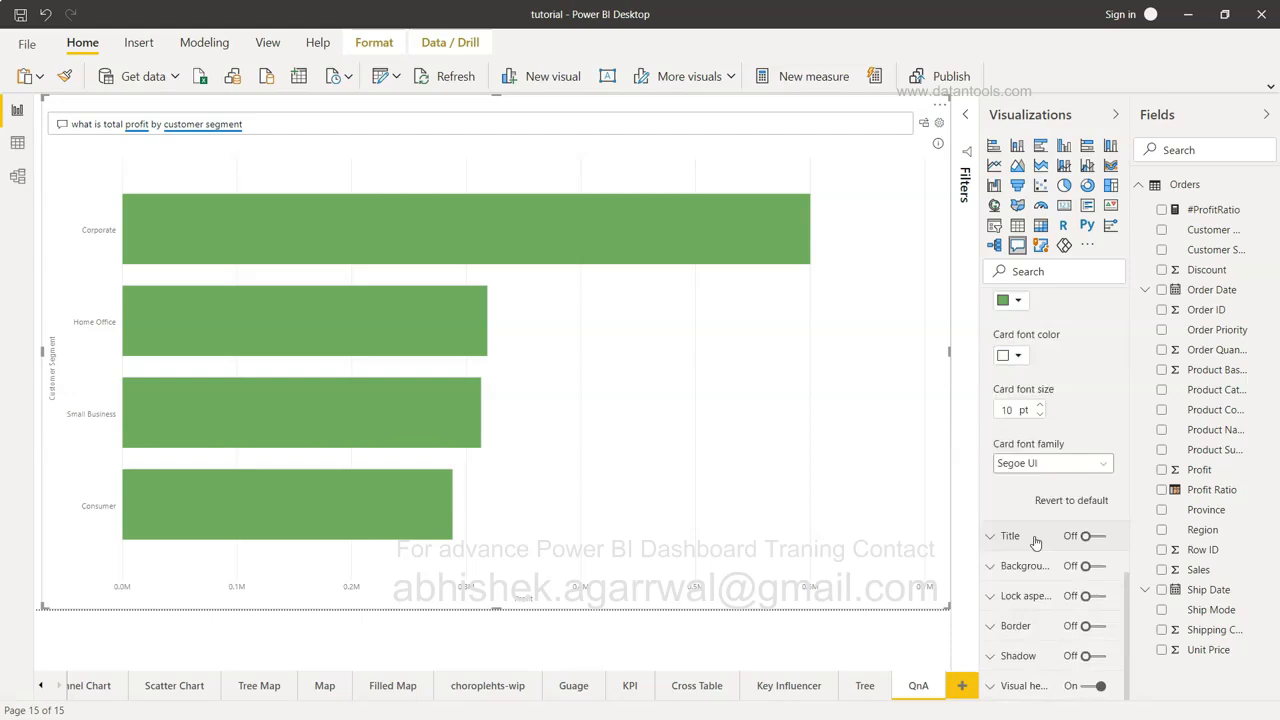